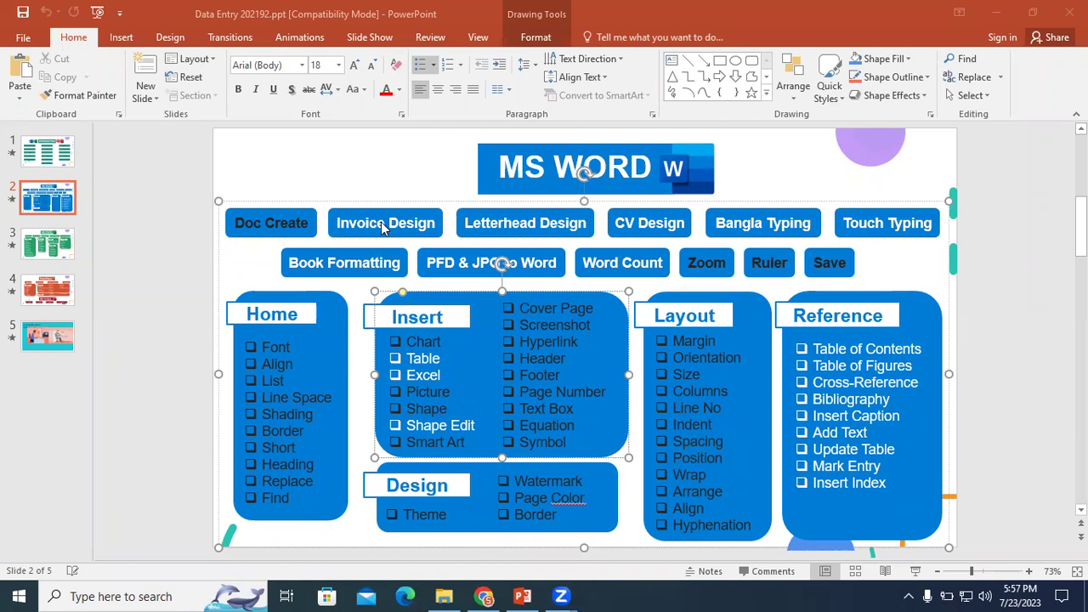
Select the CV Design shape on the MS WORD slide
left_click(507, 225)
left_click(618, 227)
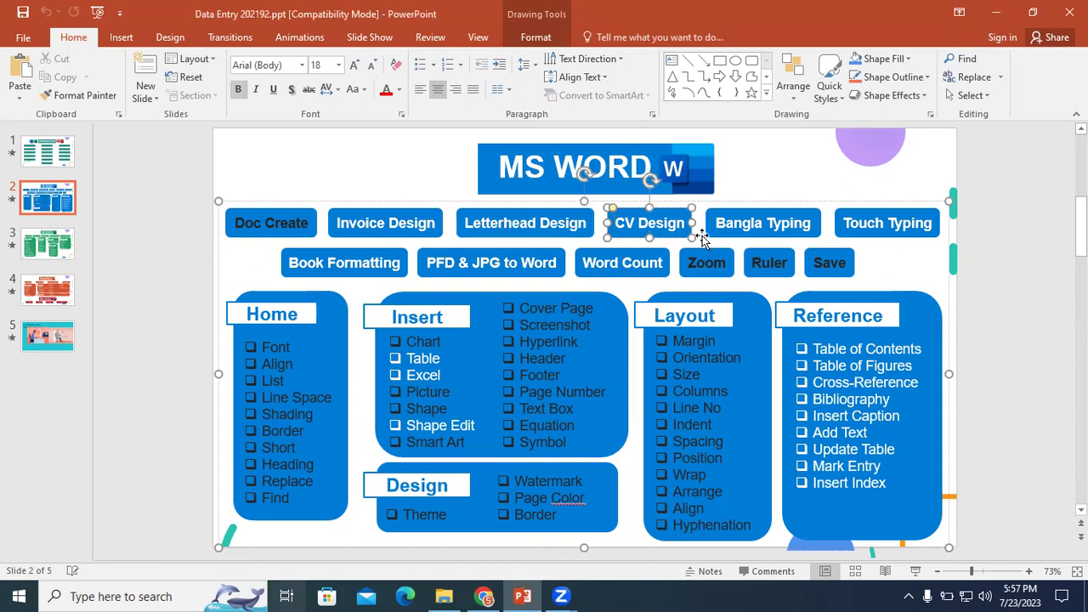
left_click(688, 176)
left_click(644, 223)
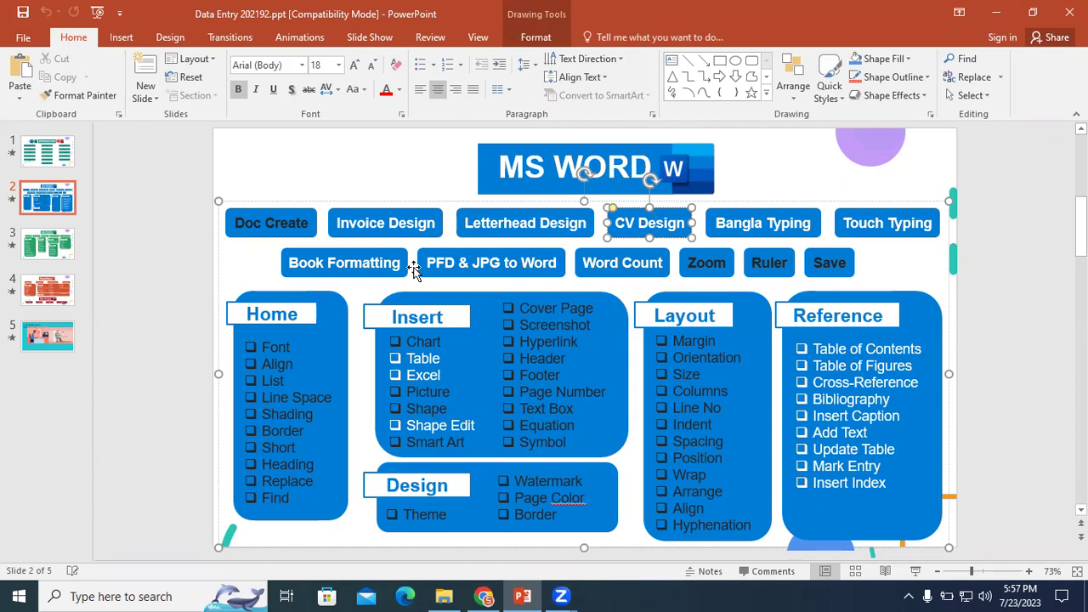
Select the Invoice Design and Letterhead Design shapes, then minimise PowerPoint
left_click(422, 357)
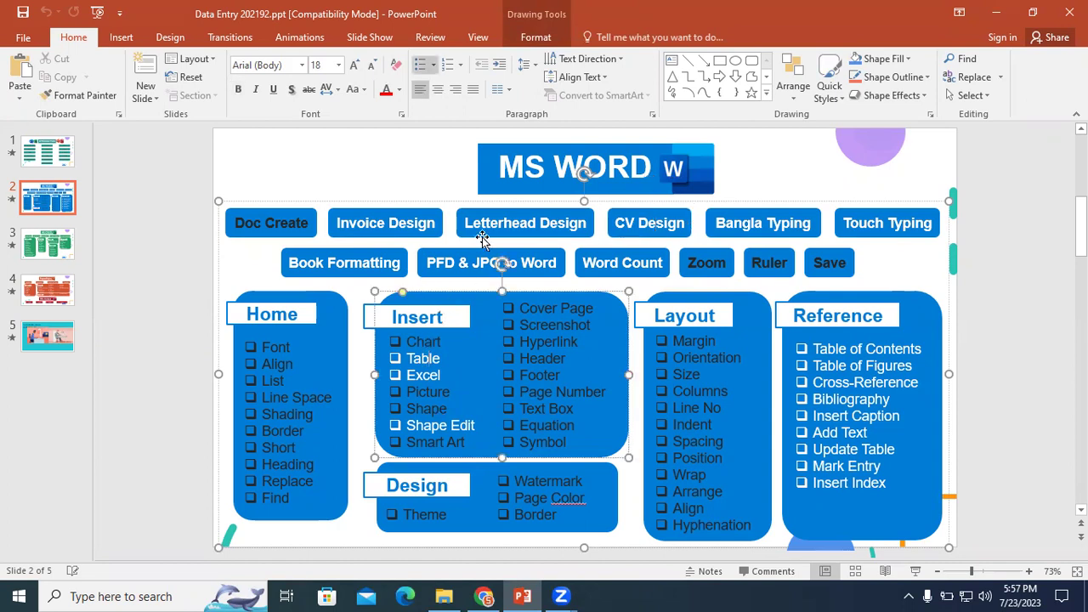
left_click(413, 217)
left_click(437, 422)
left_click(492, 224)
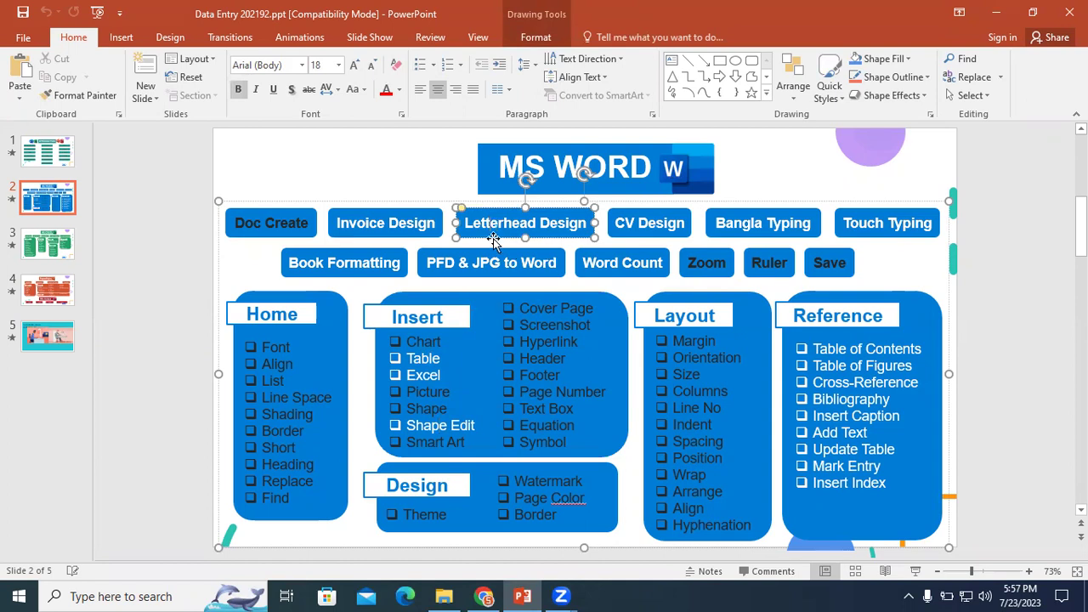
left_click(441, 373)
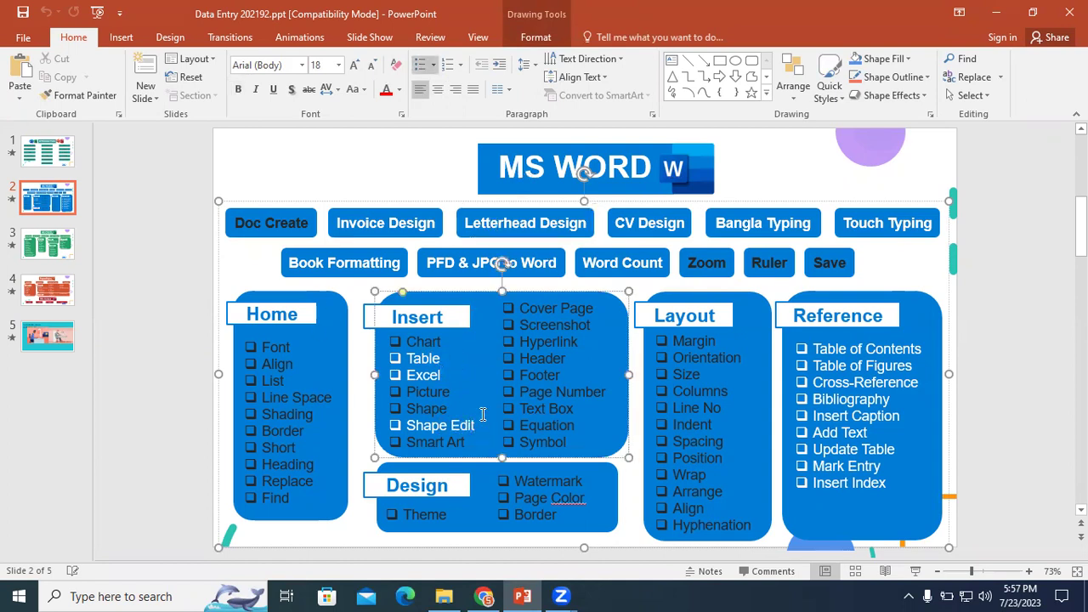
left_click(996, 13)
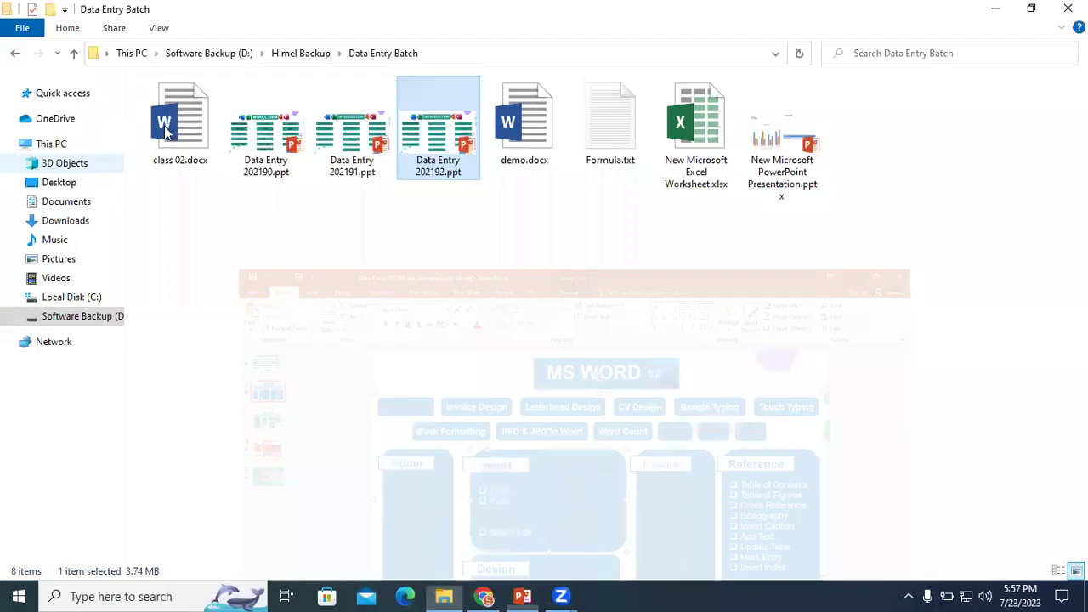
Open class 02.docx from the Data Entry Batch folder in Word
double_click(166, 130)
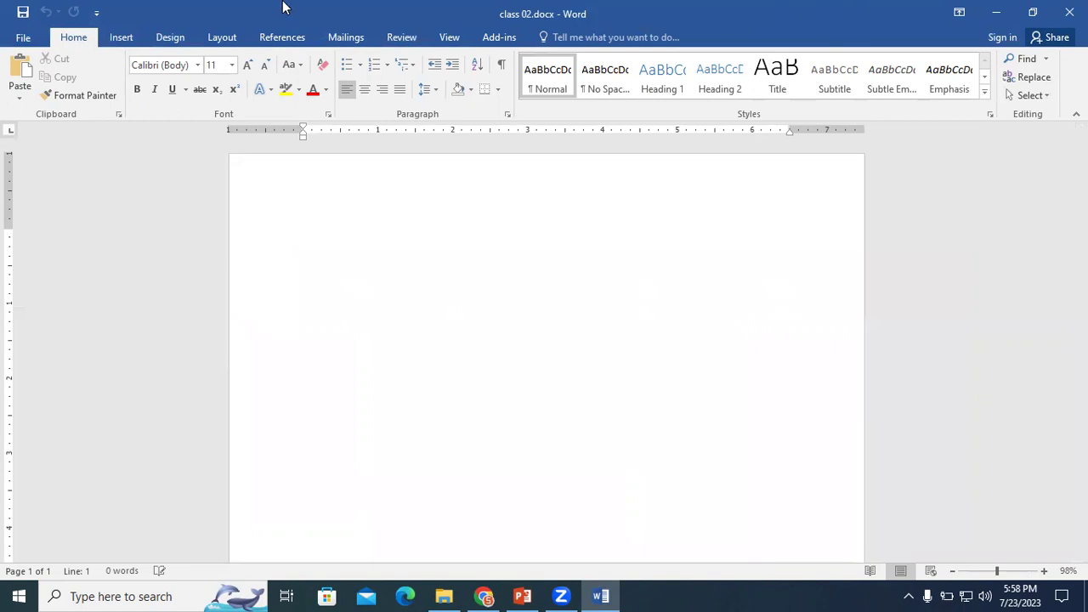
Draw a wide rectangle, about 0.95" by 6.46", near the top of the page
left_click(121, 39)
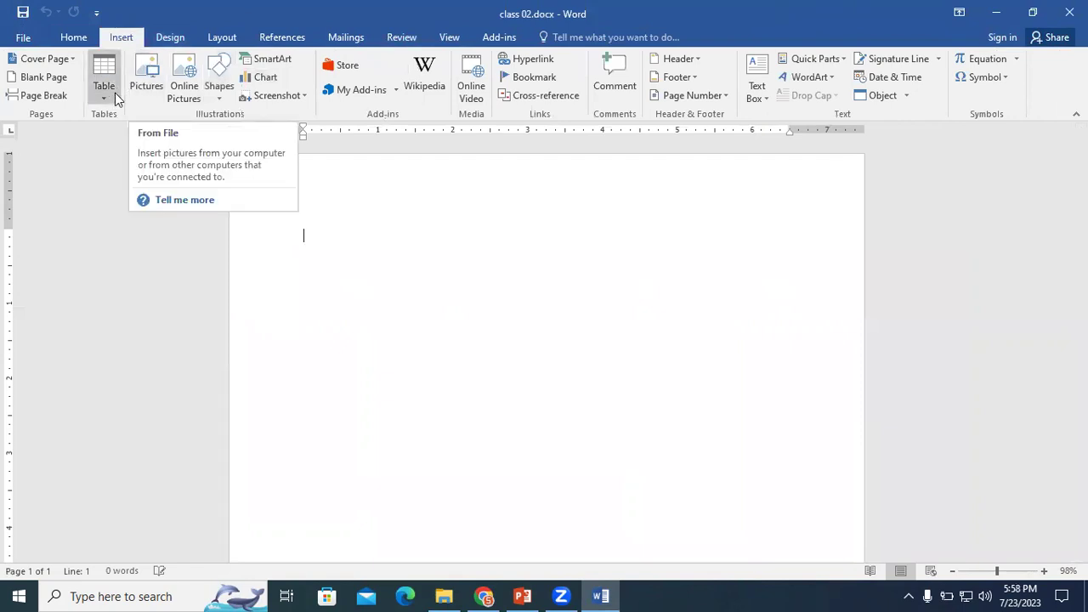
left_click(217, 102)
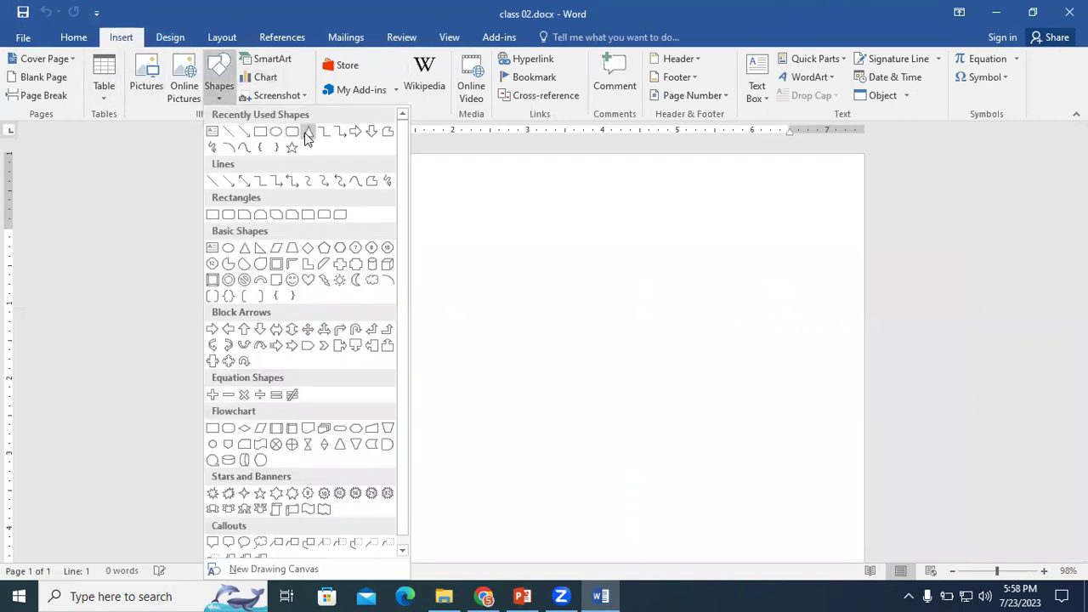
left_click(261, 133)
left_click_drag(320, 233, 805, 304)
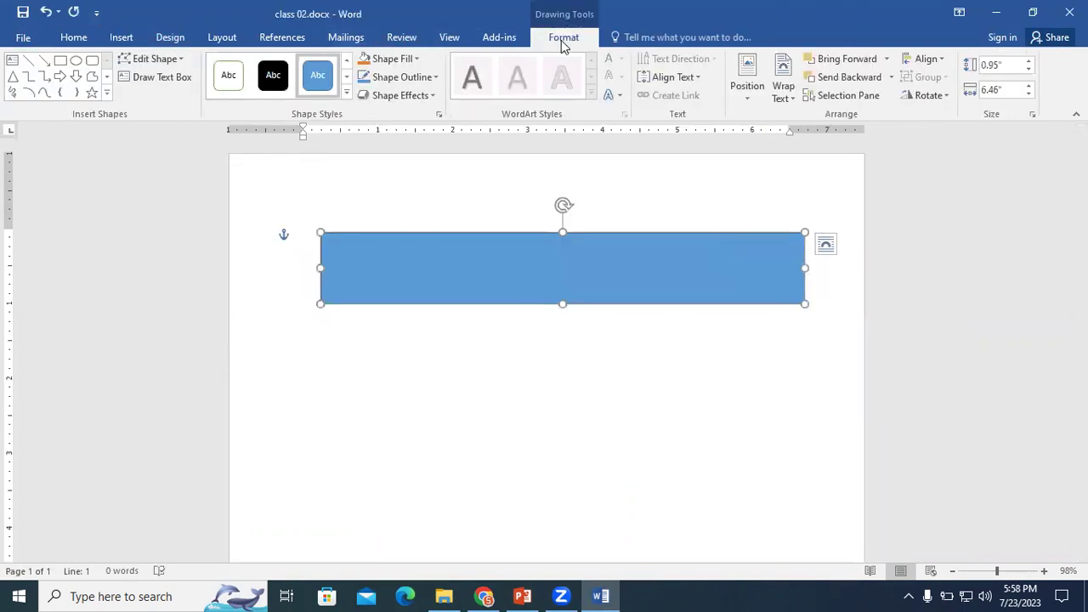
Fill the rectangle orange and remove its outline
left_click(415, 60)
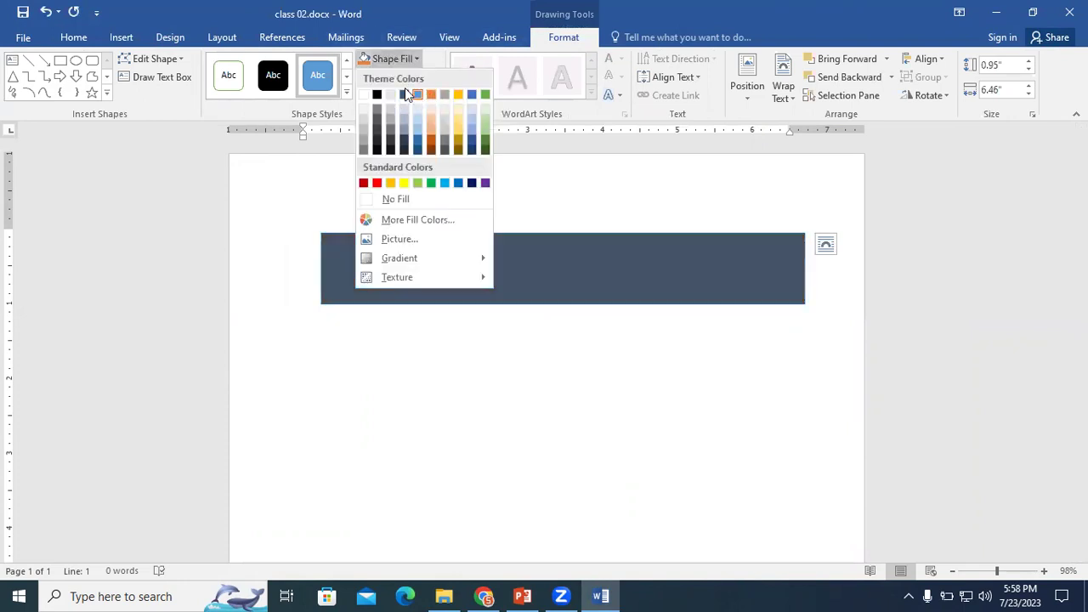
left_click(431, 93)
left_click(434, 77)
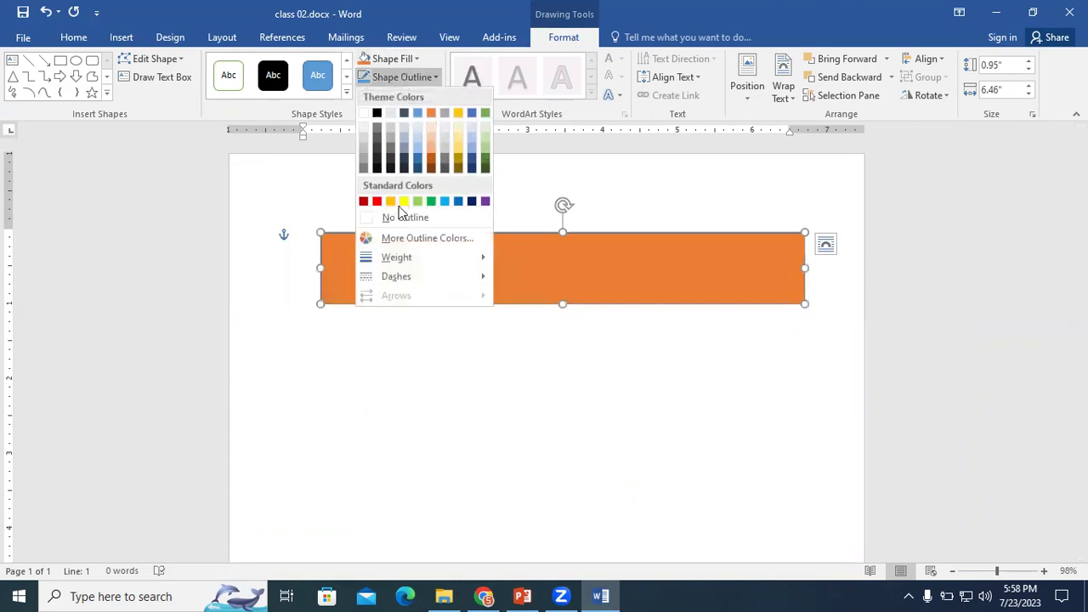
left_click(405, 217)
Align the rectangle to the page's top and left edges
left_click_drag(530, 282, 491, 219)
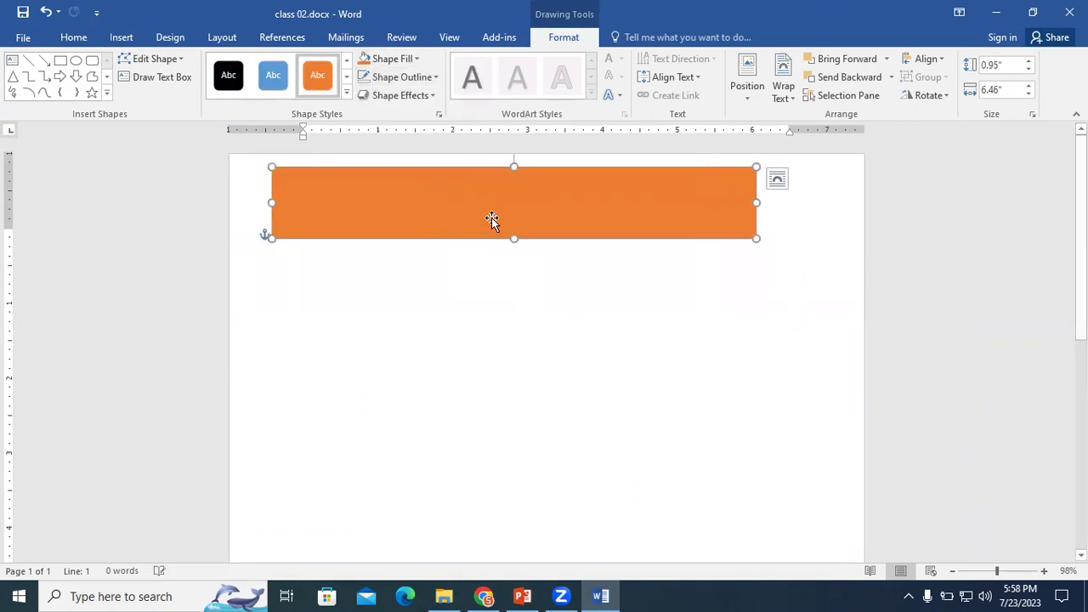
left_click(927, 59)
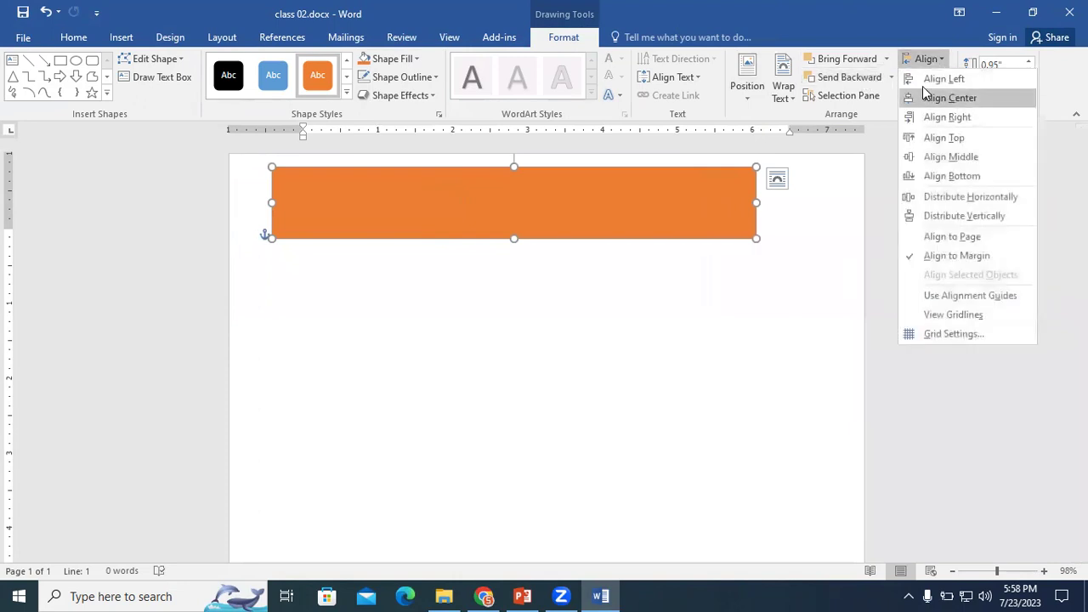
left_click(926, 97)
left_click(925, 58)
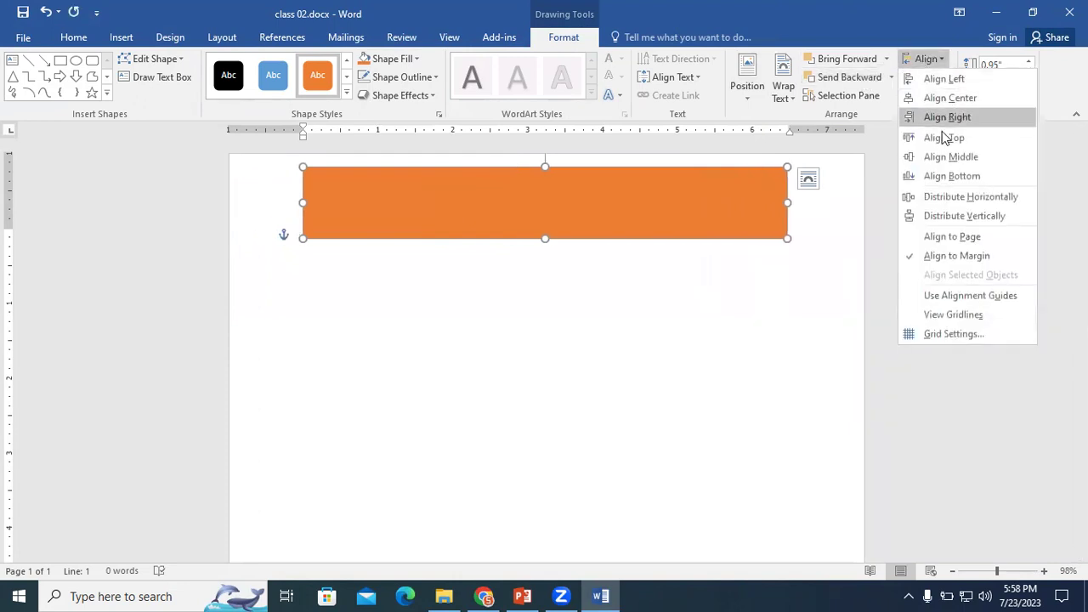
left_click(943, 137)
left_click(928, 61)
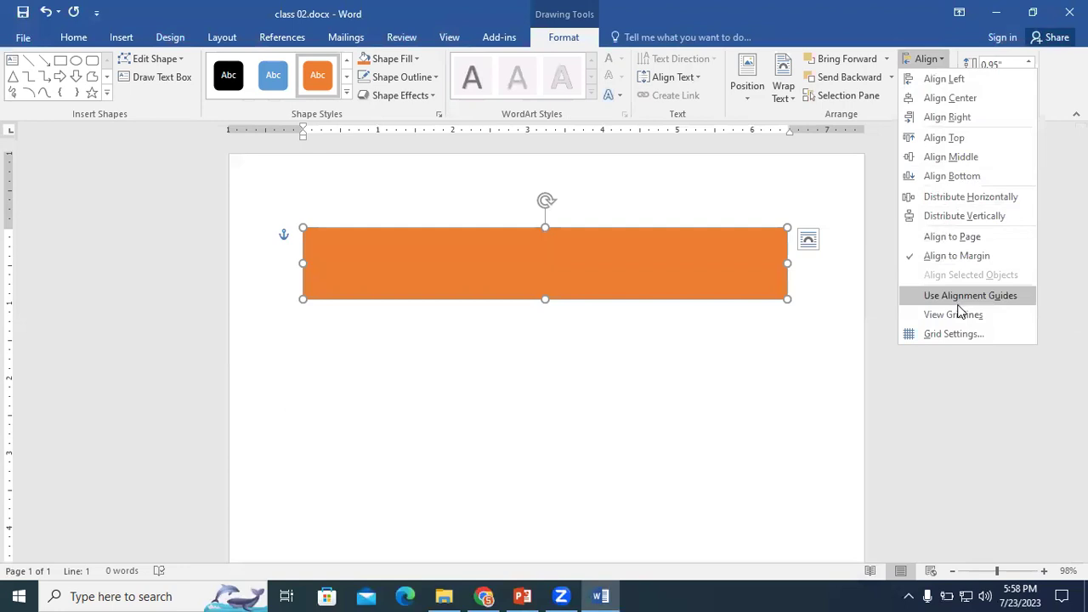
left_click(952, 245)
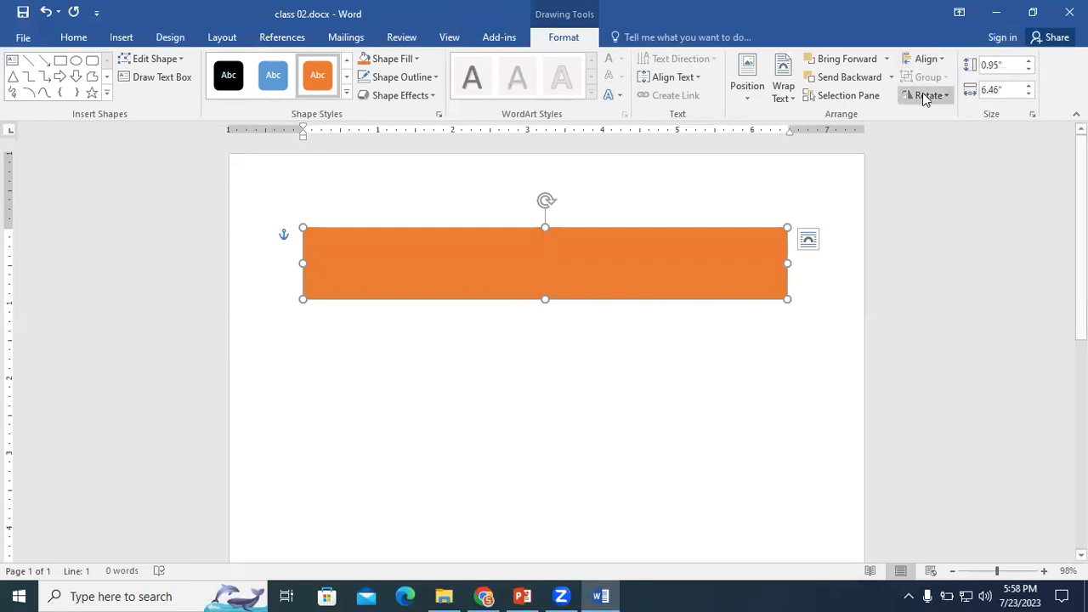
left_click(929, 60)
left_click(939, 78)
left_click(929, 60)
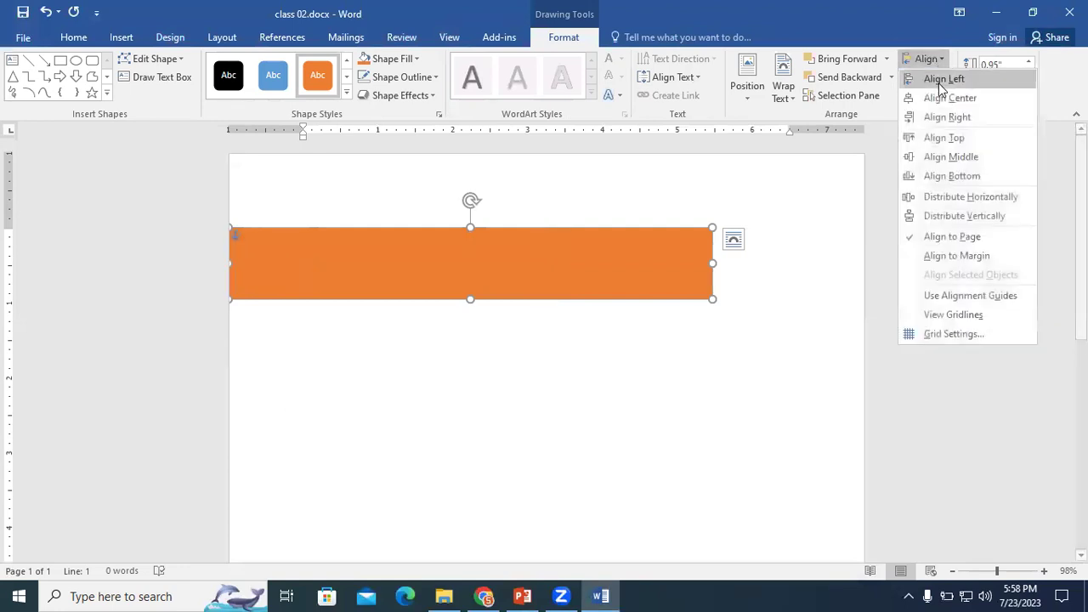
left_click(941, 138)
Stretch the orange band to the page's right edge, 8.51" wide
left_click_drag(712, 189, 864, 186)
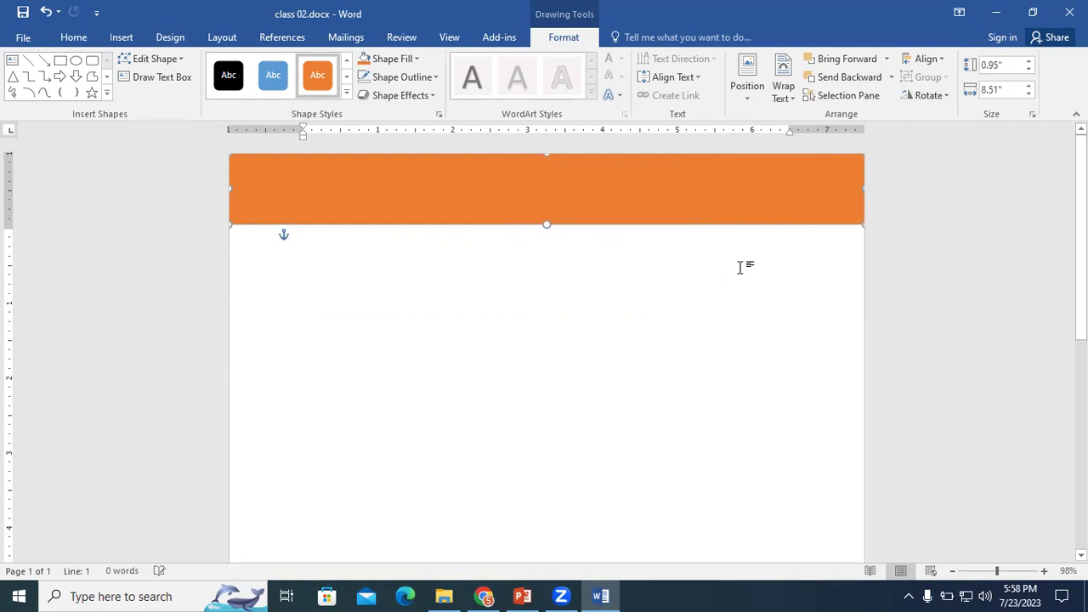
left_click(739, 267)
left_click_drag(996, 571, 979, 574)
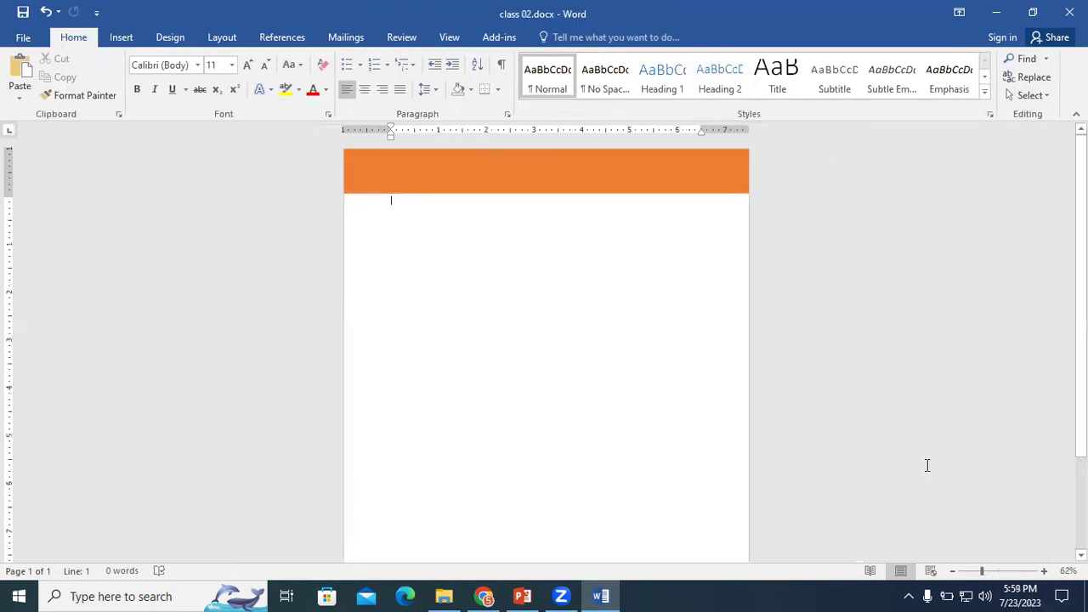
Search Google in a new Chrome tab for 'letterhead design word format'
left_click(485, 596)
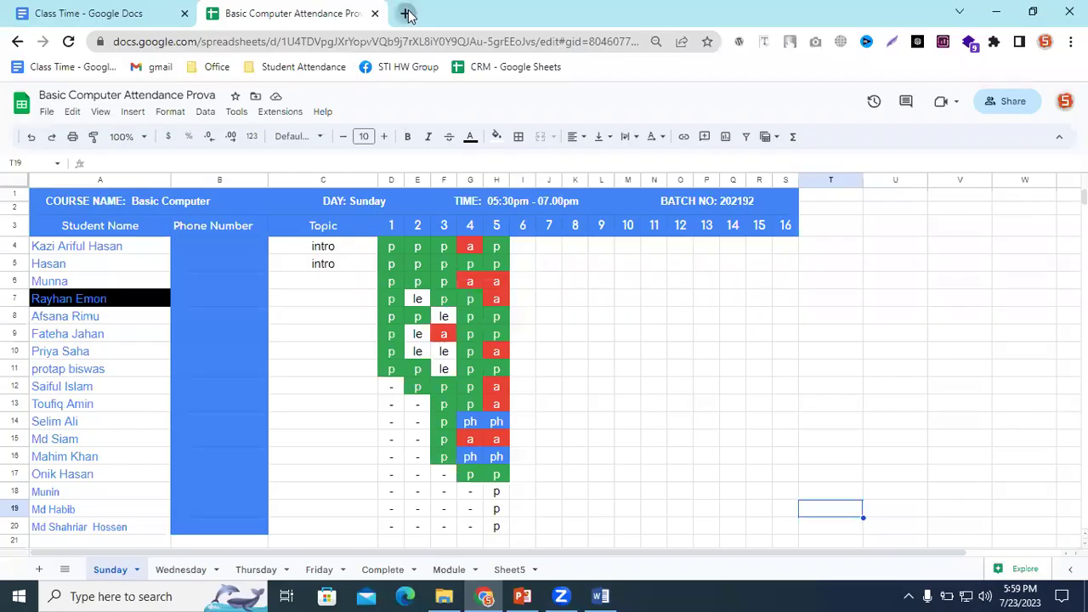
left_click(405, 14)
type("letter")
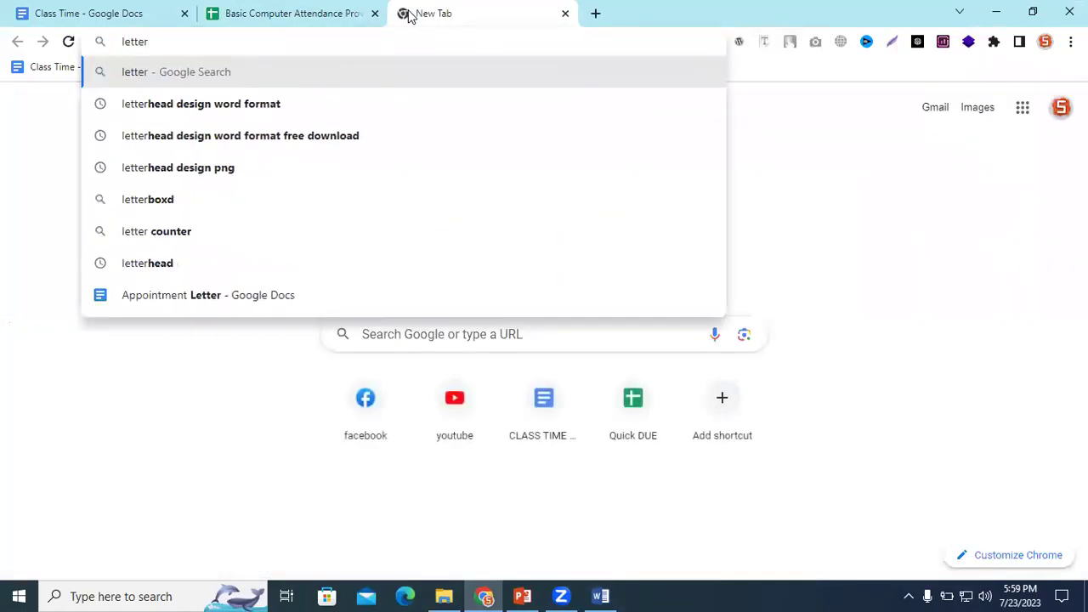
key("Down")
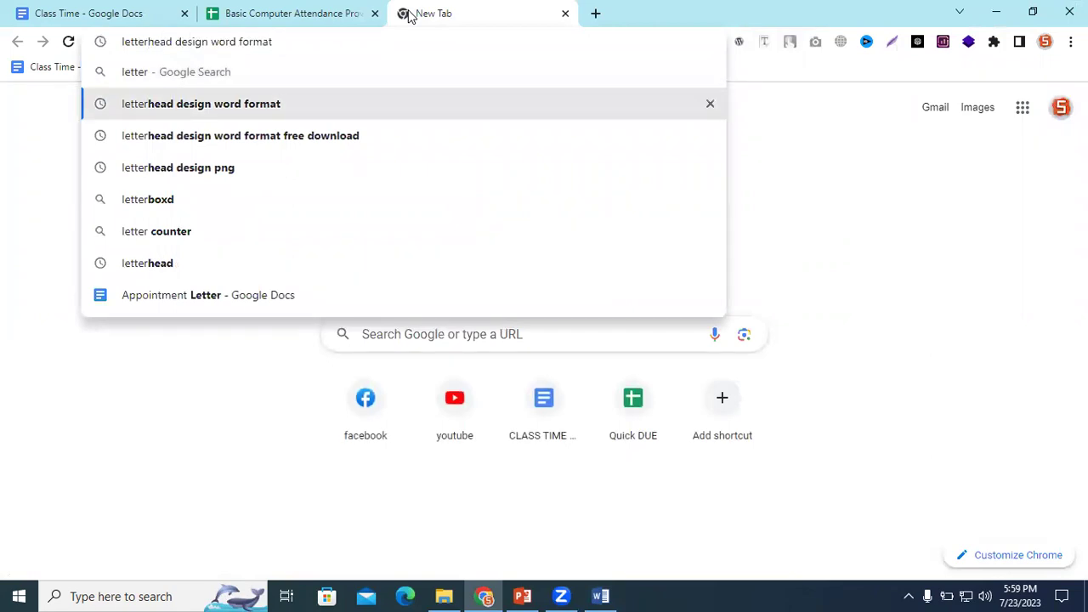
key("Return")
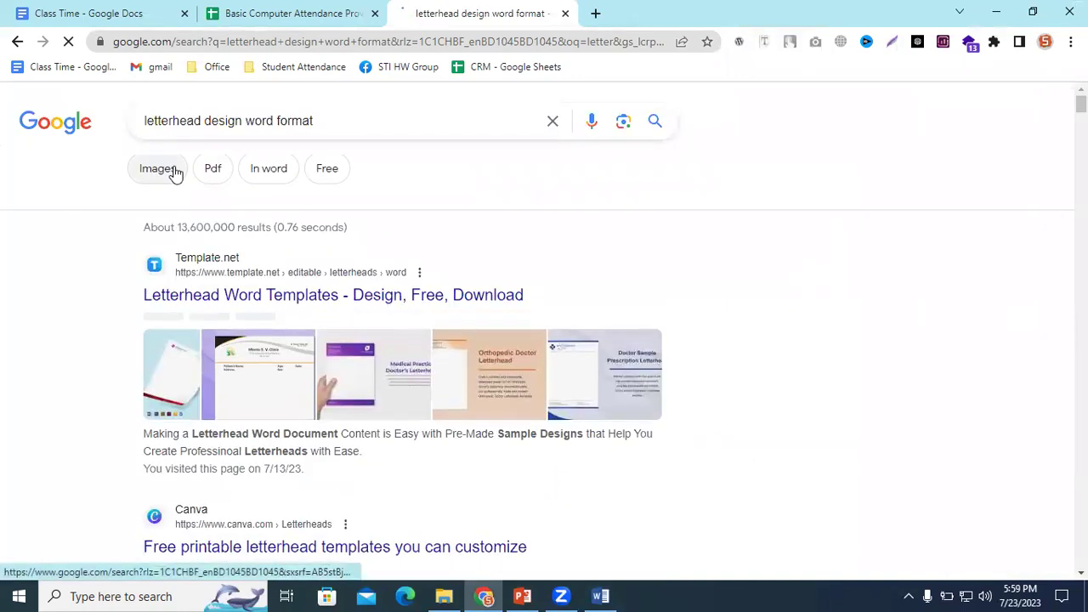
Browse the image results, preview the blue wave letterhead, then return to Word
left_click(175, 171)
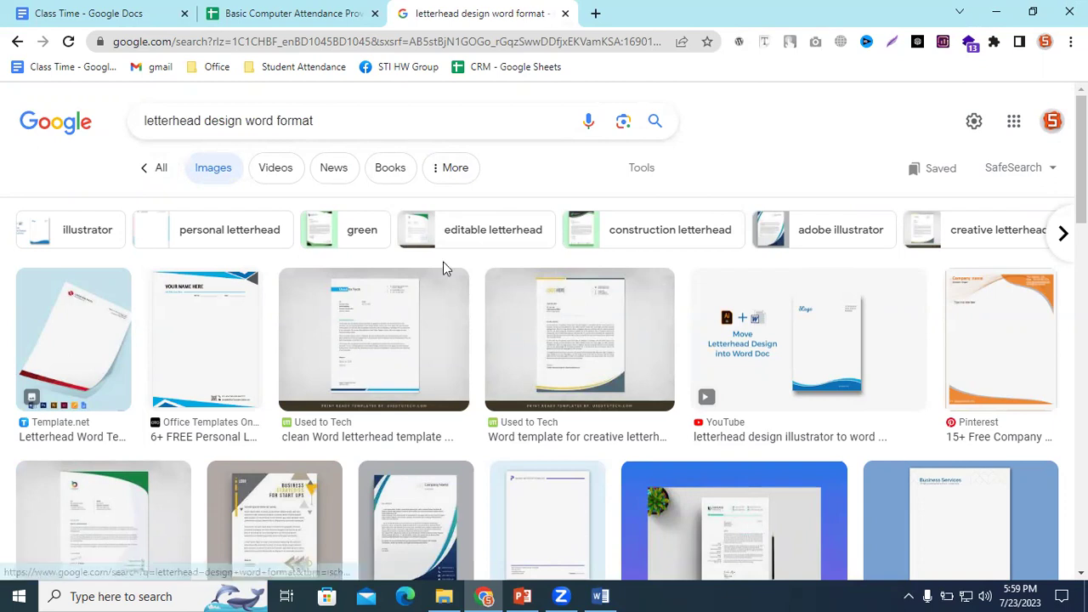
left_click(788, 359)
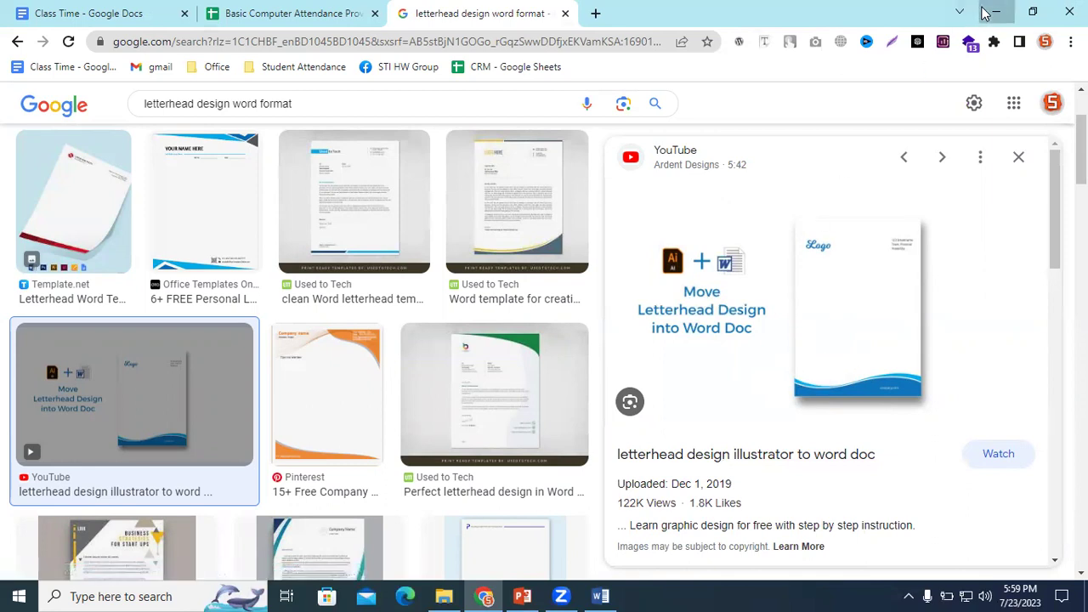
left_click(994, 12)
left_click(423, 175)
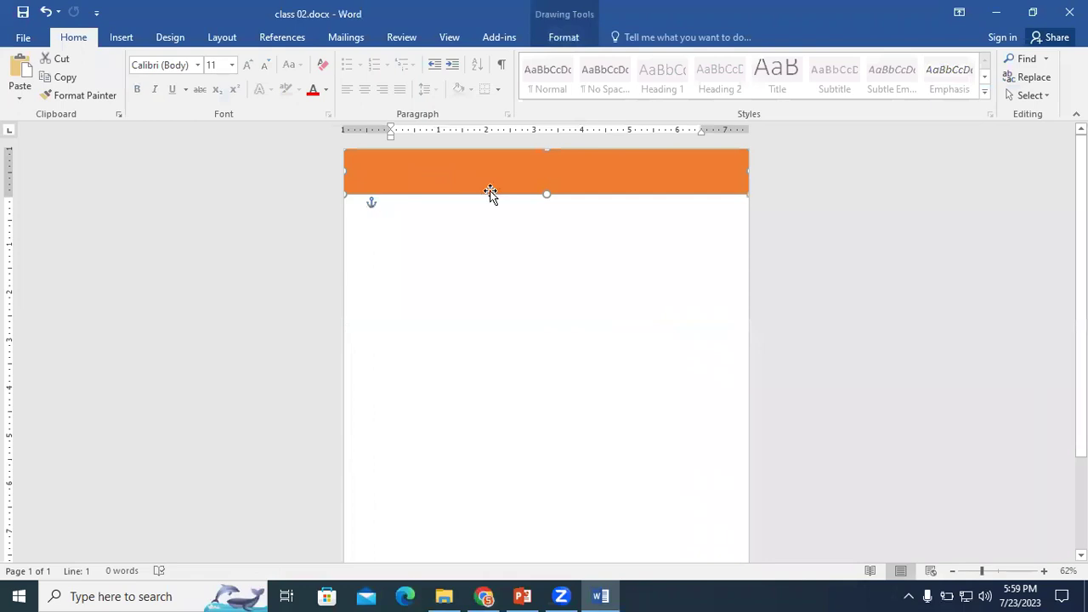
Look through the Edit Shape options for the orange band on the Shape Format tab
left_click(121, 39)
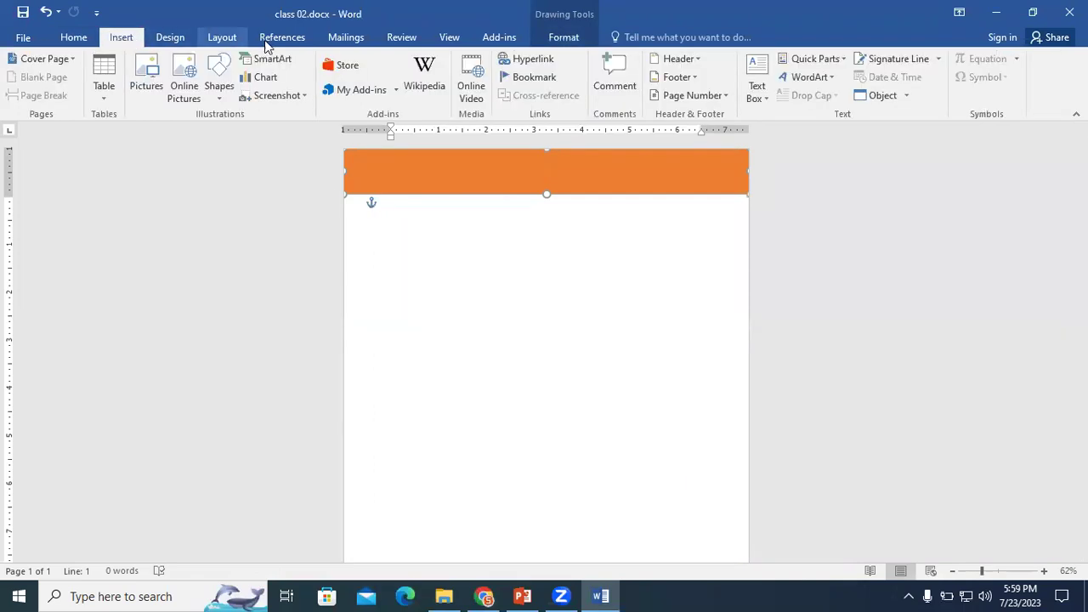
left_click(565, 39)
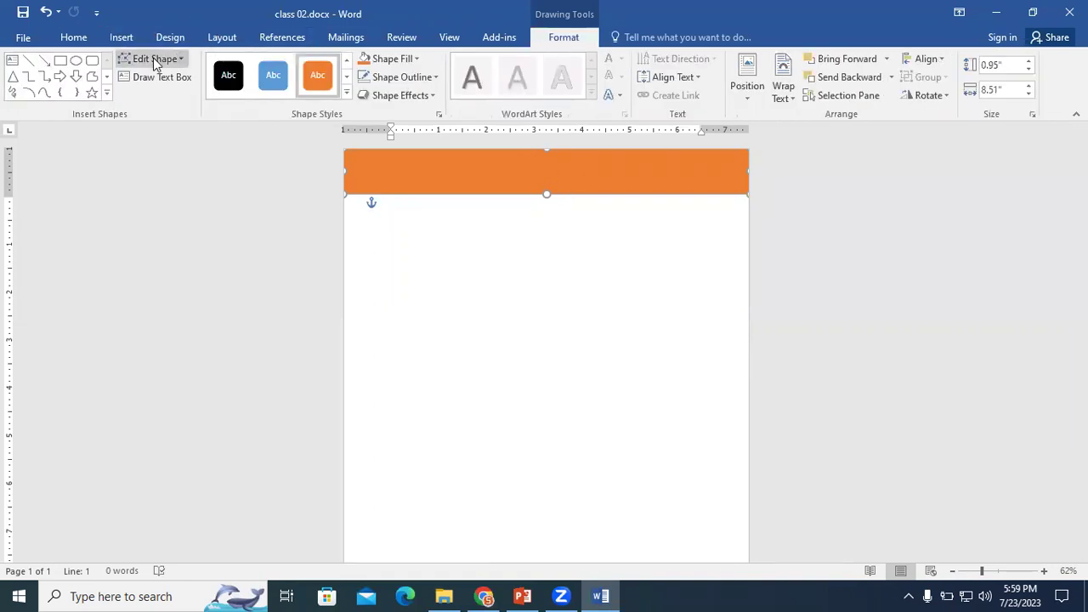
left_click(185, 63)
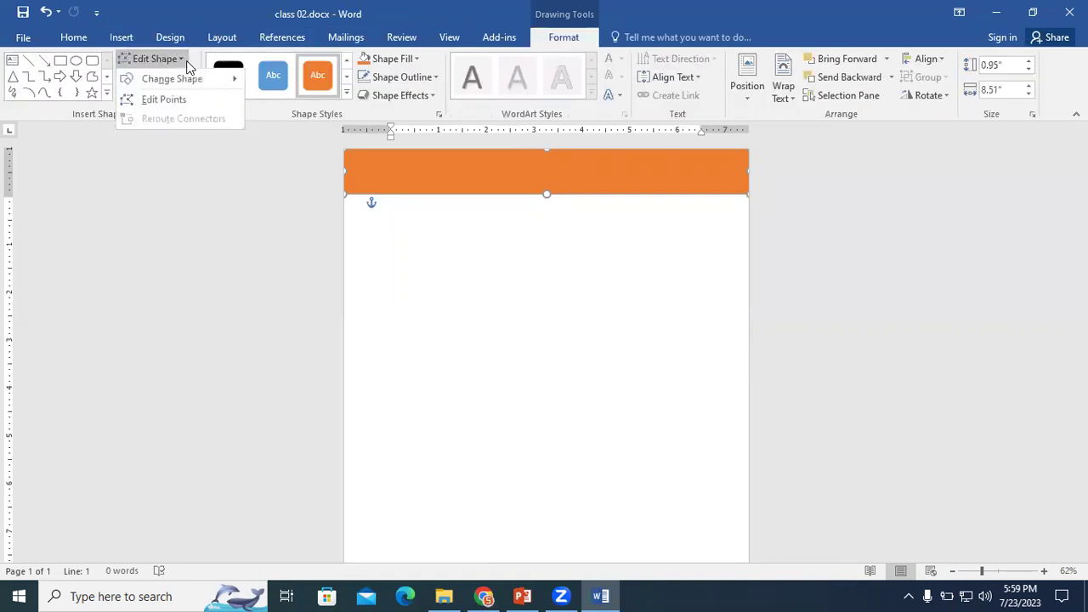
left_click(165, 99)
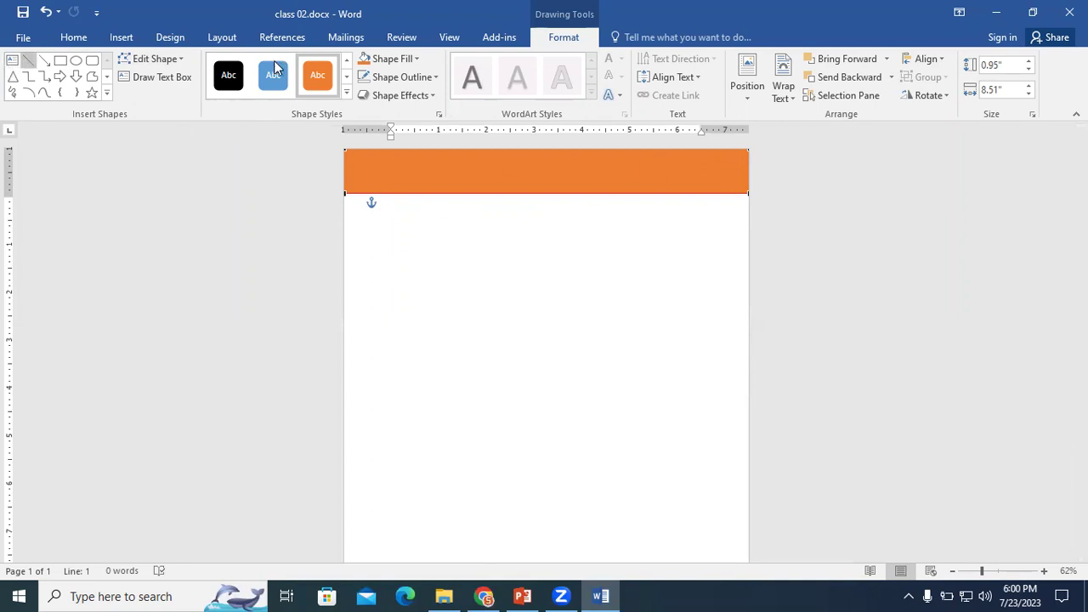
left_click(174, 65)
left_click(515, 308)
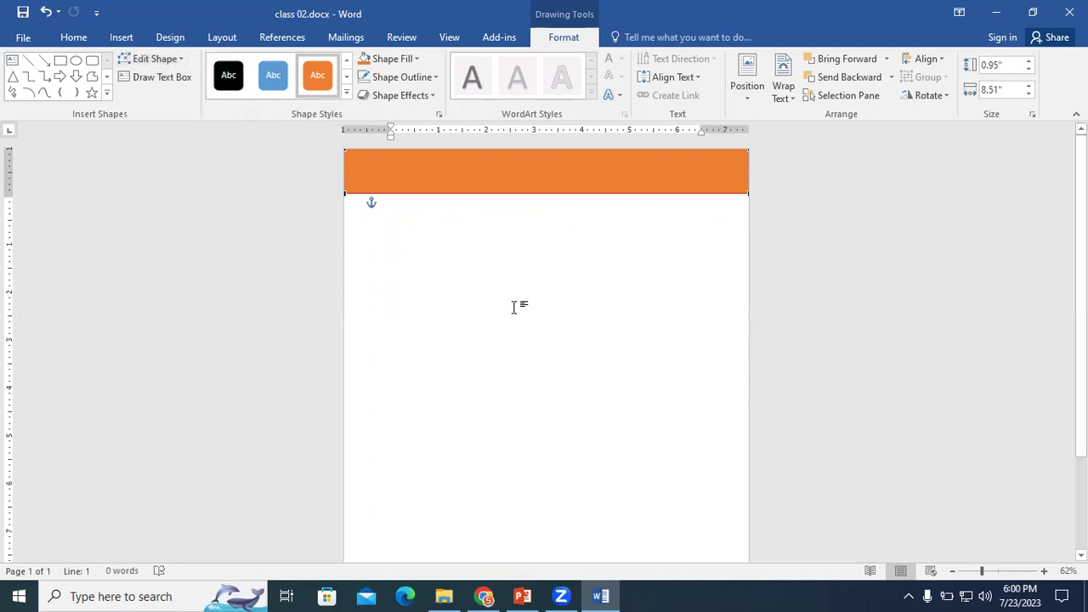
Resize the orange band to 8.47" wide and turn on its Edit Points
left_click(527, 189)
left_click_drag(747, 172, 748, 172)
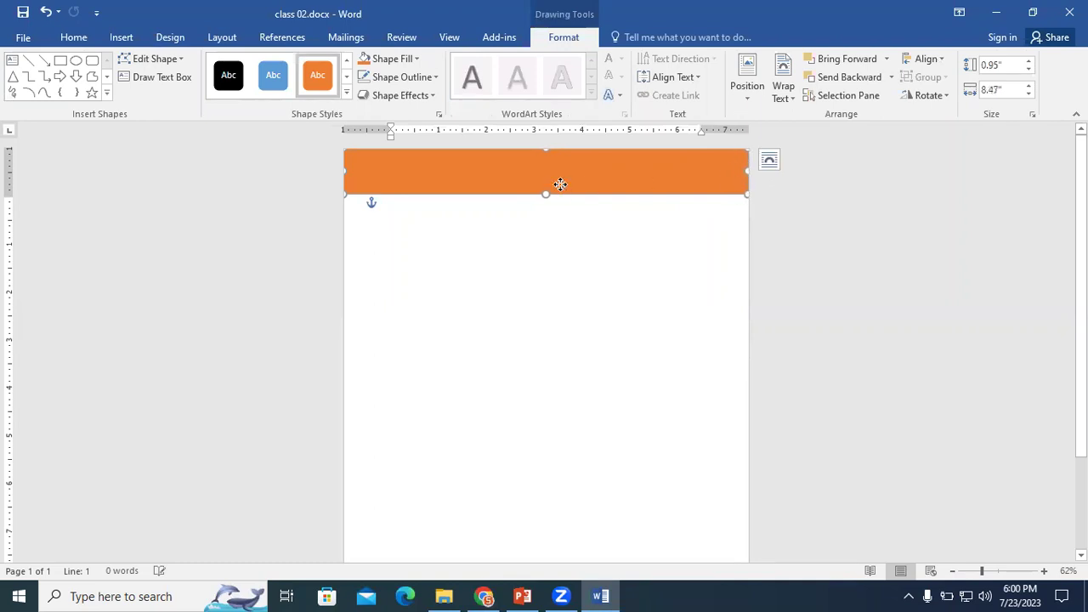
right_click(560, 185)
left_click(607, 295)
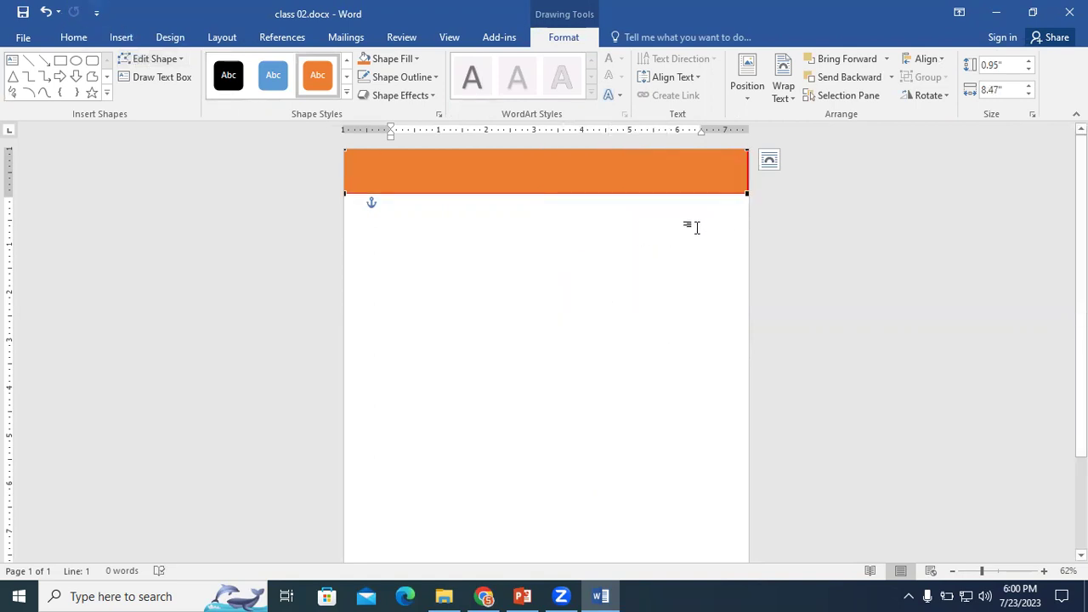
left_click(998, 570)
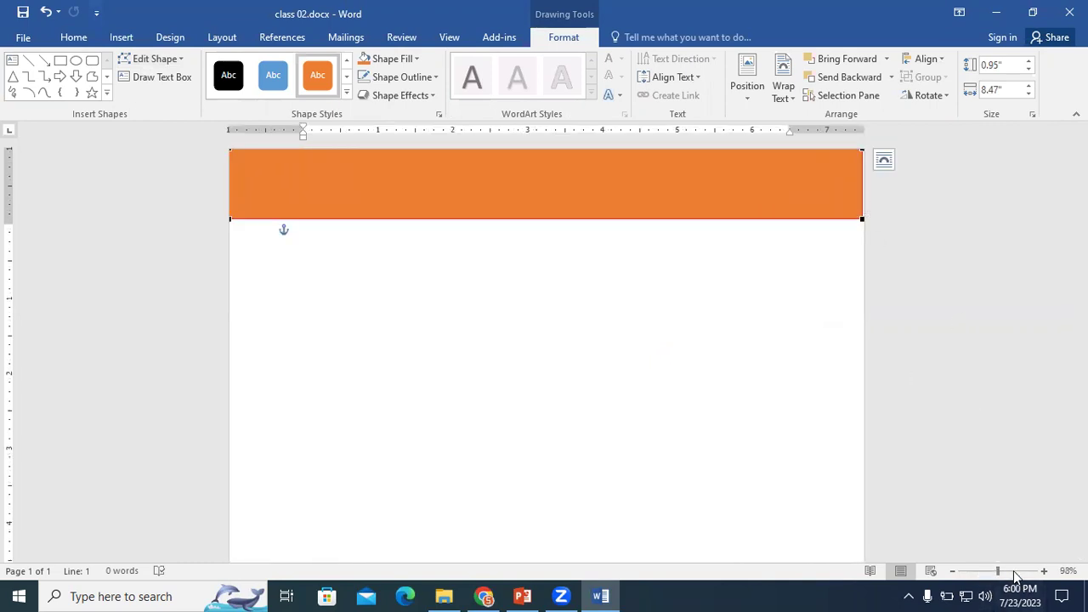
left_click(1013, 571)
Drag the band's bottom-right edit point upward, fine-tuning it at 252% zoom
left_click_drag(634, 553, 1006, 550)
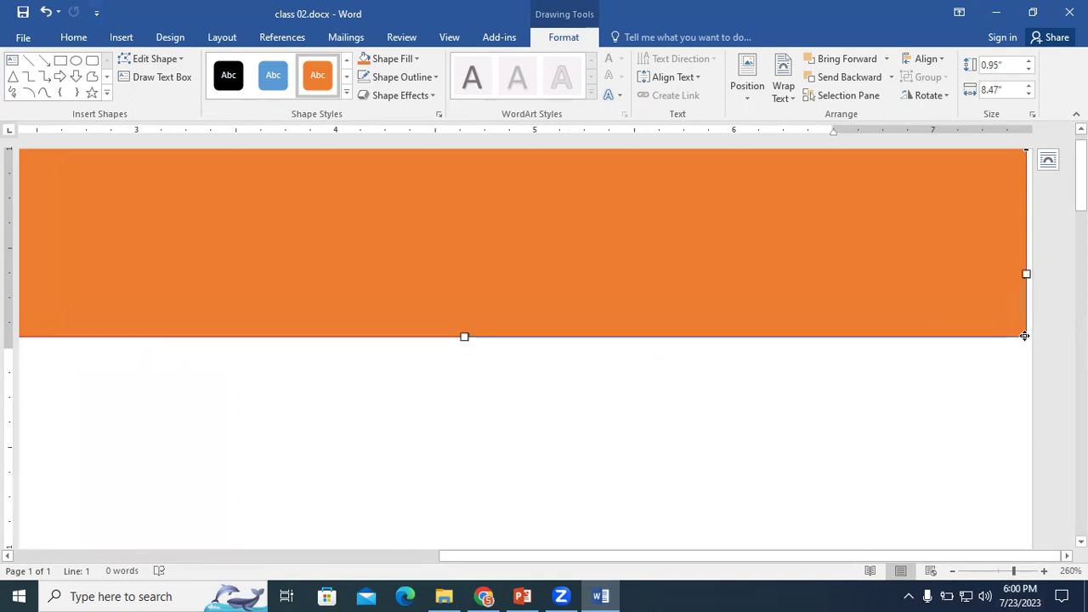
left_click(996, 571)
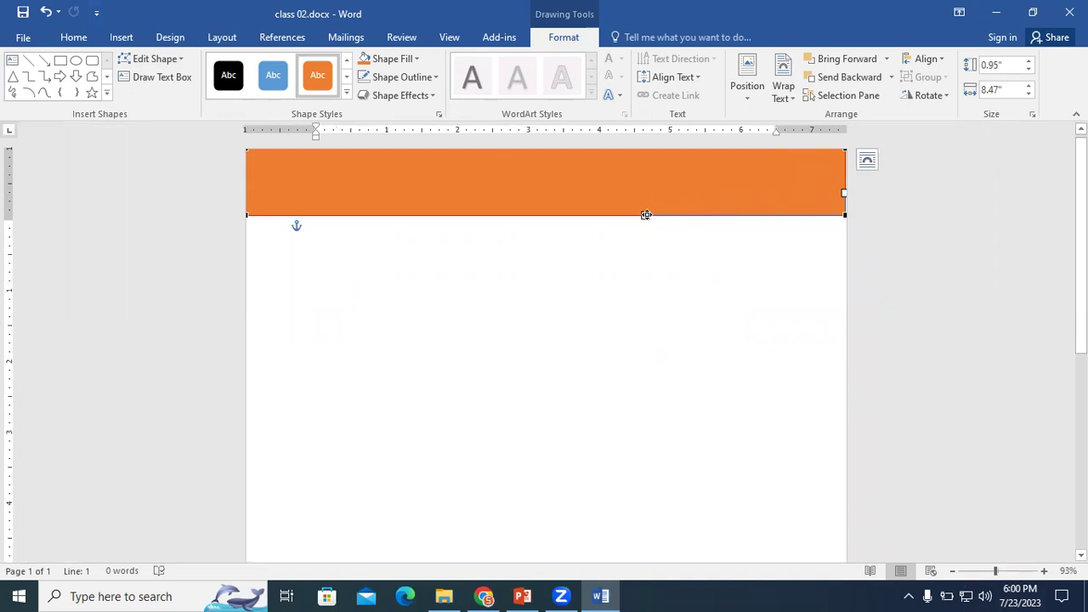
left_click_drag(996, 570, 1001, 570)
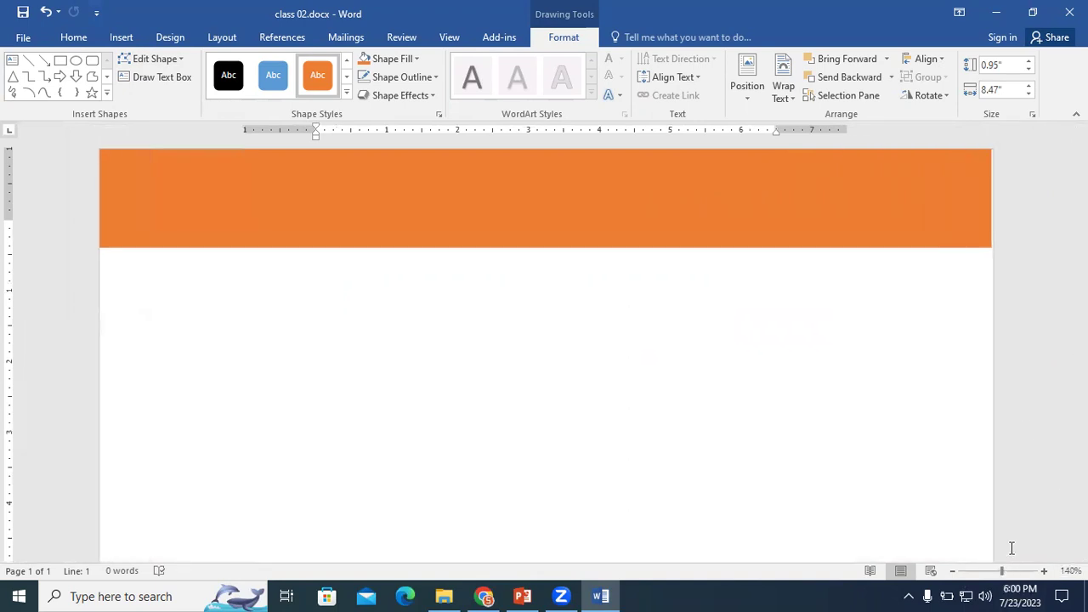
left_click_drag(997, 247, 995, 196)
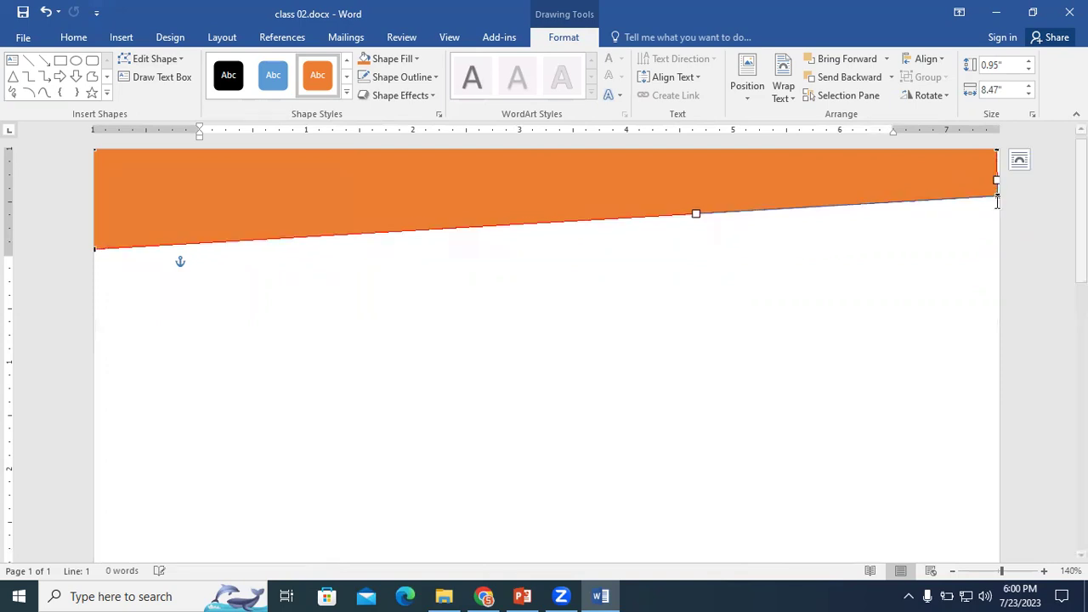
left_click_drag(1001, 572, 1013, 572)
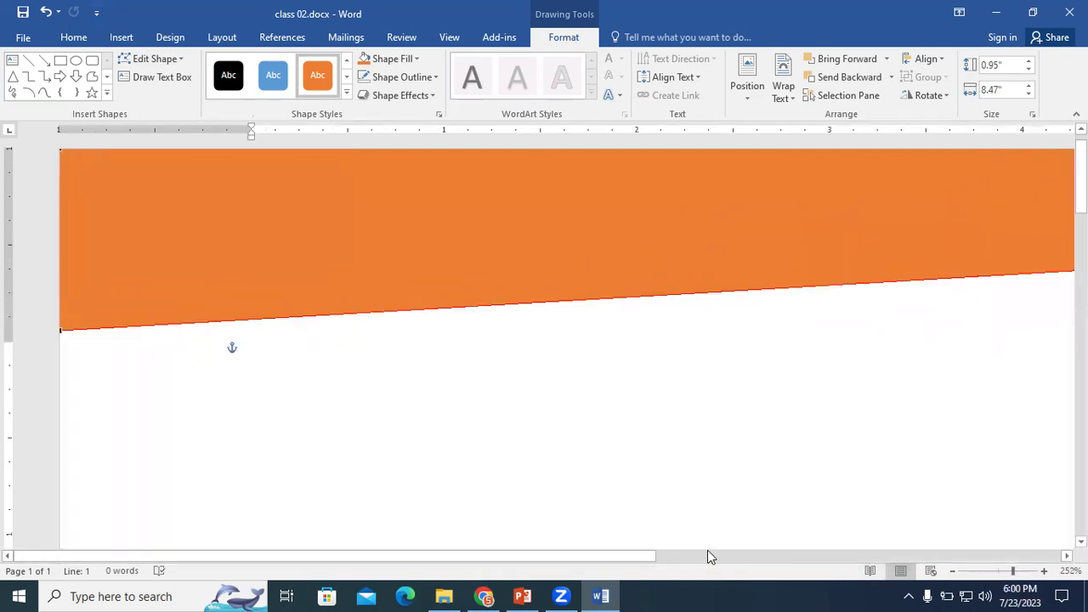
left_click_drag(648, 557, 1054, 557)
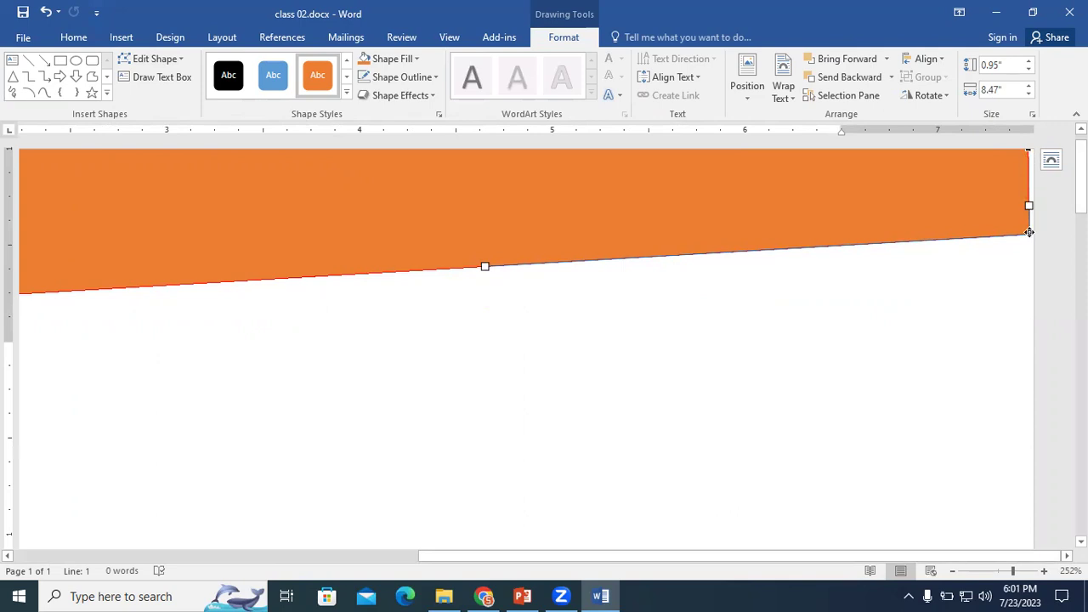
left_click_drag(1029, 232, 1027, 234)
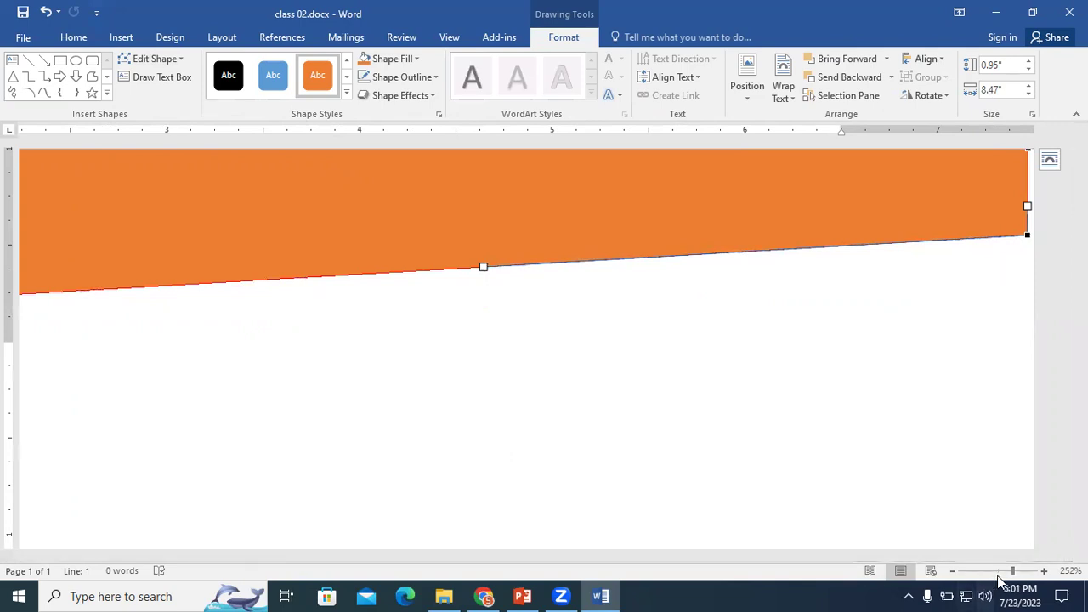
Pull the bottom edge's middle down and bend the left and right curve handles into a wave
left_click_drag(1013, 571, 998, 570)
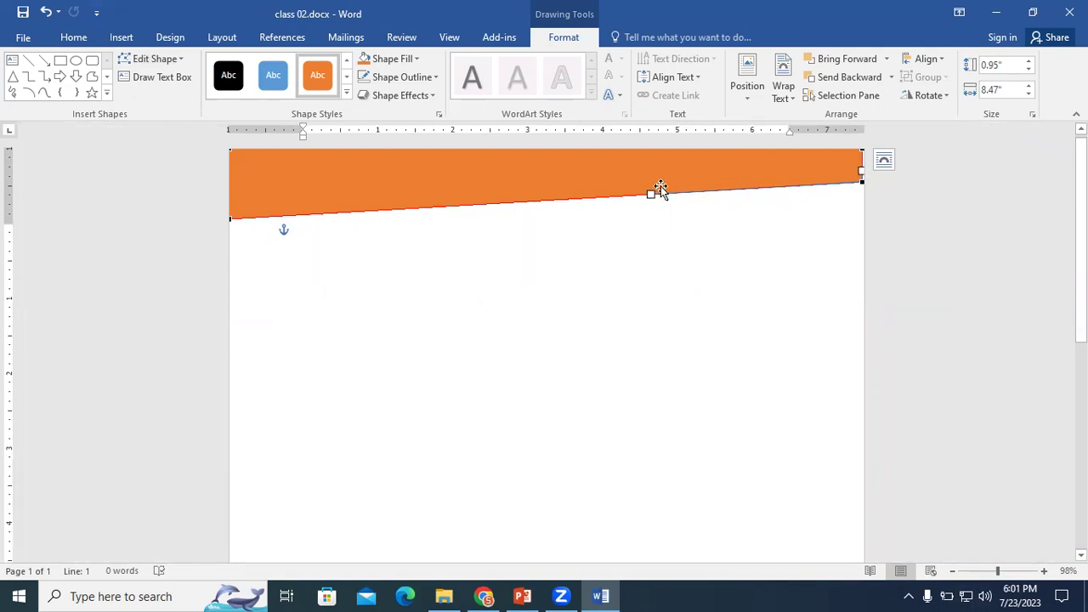
left_click_drag(650, 194, 661, 301)
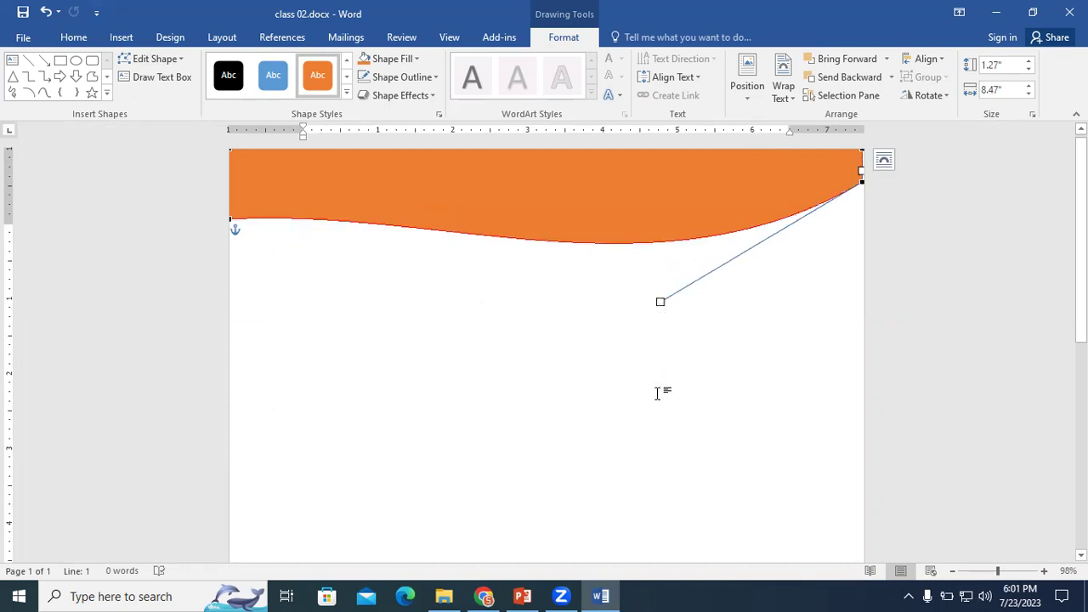
left_click(230, 217)
left_click_drag(441, 205, 515, 136)
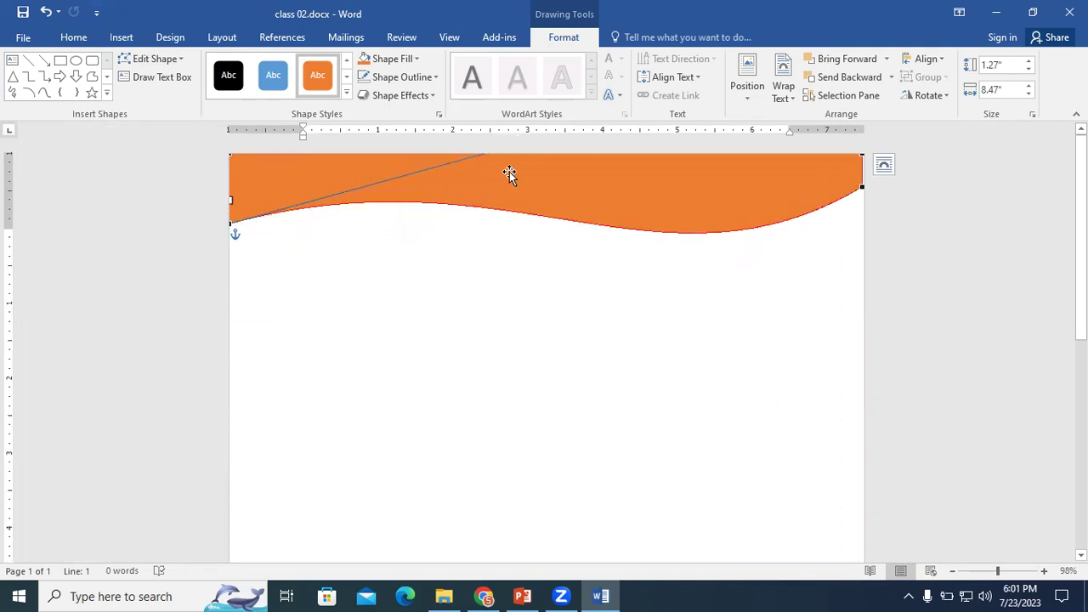
left_click(863, 185)
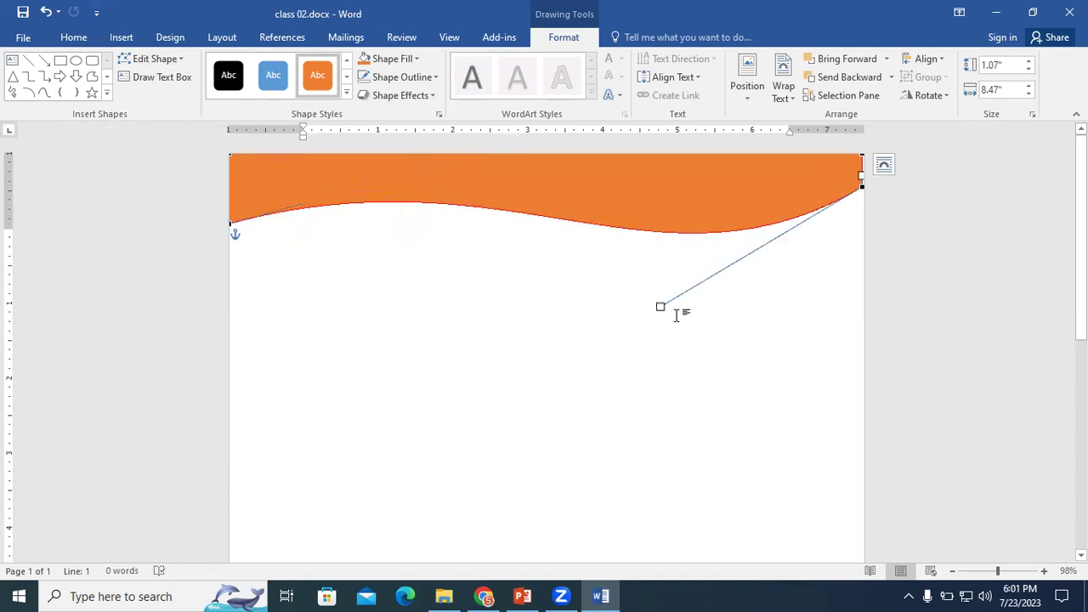
left_click_drag(660, 306, 513, 278)
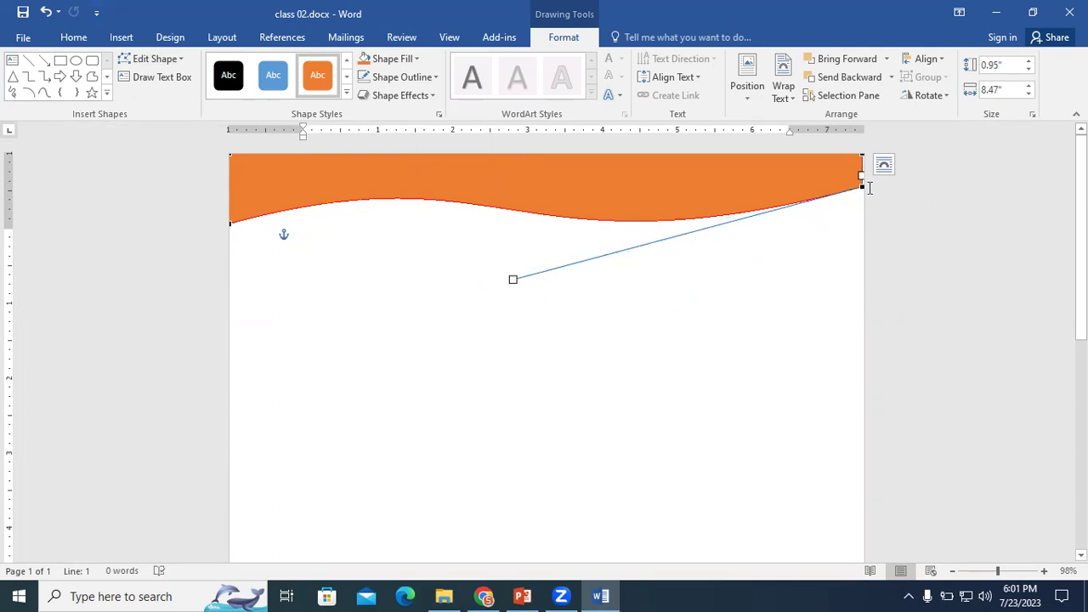
Lower the wave's left point so the band is 1.42" tall, and finish editing points
left_click_drag(230, 223, 230, 258)
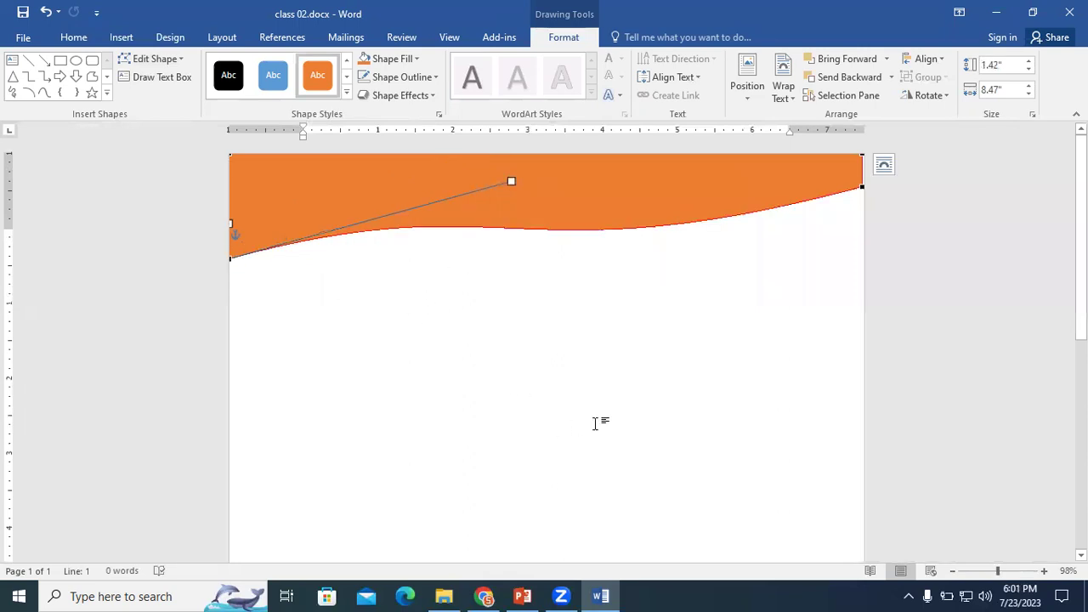
left_click(801, 172)
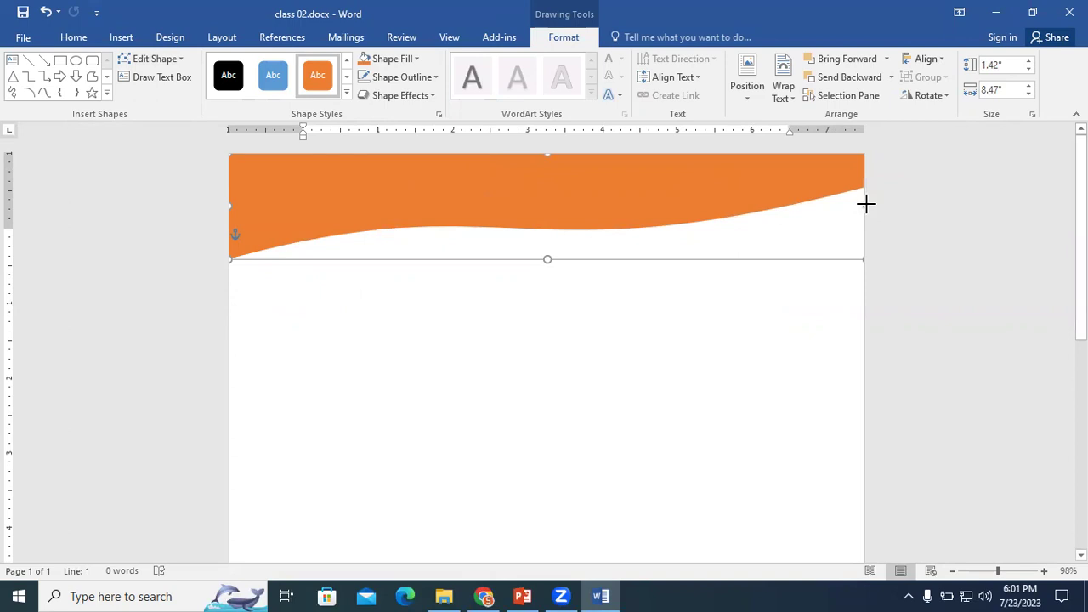
left_click(921, 244)
At 73% zoom, copy the orange wave and move the copy up to overlap the original
scroll(718, 411, "down", 2)
scroll(718, 411, "up", 2)
left_click(988, 574)
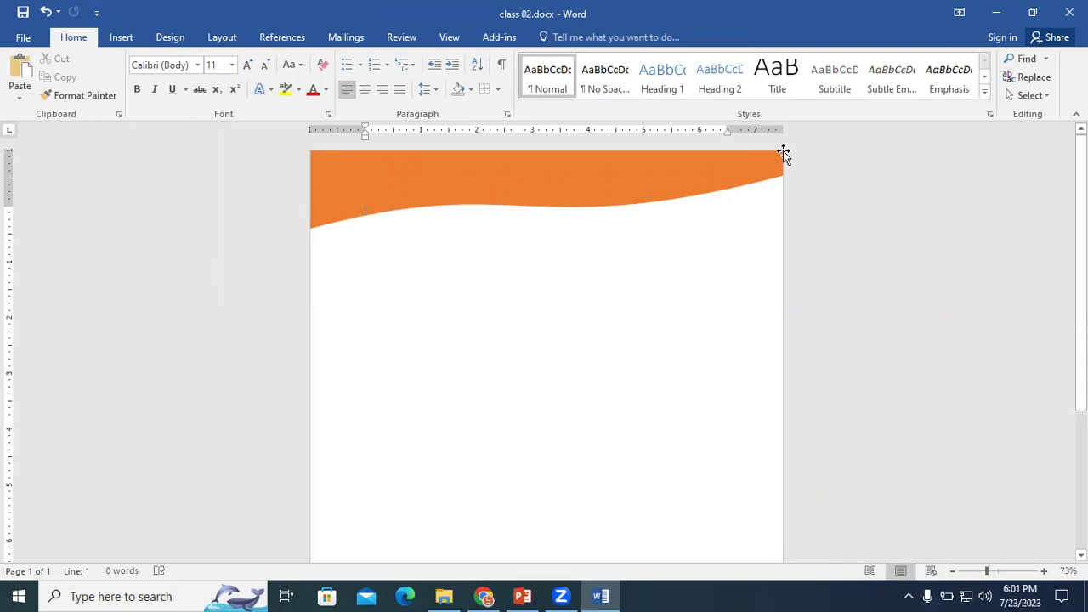
left_click(557, 194)
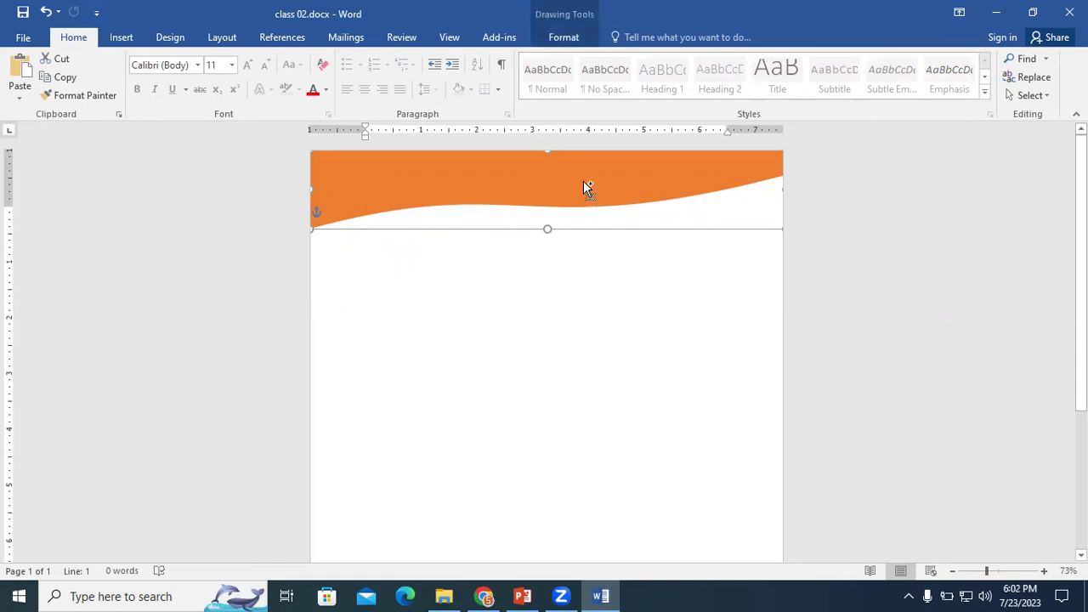
left_click_drag(583, 179, 589, 405)
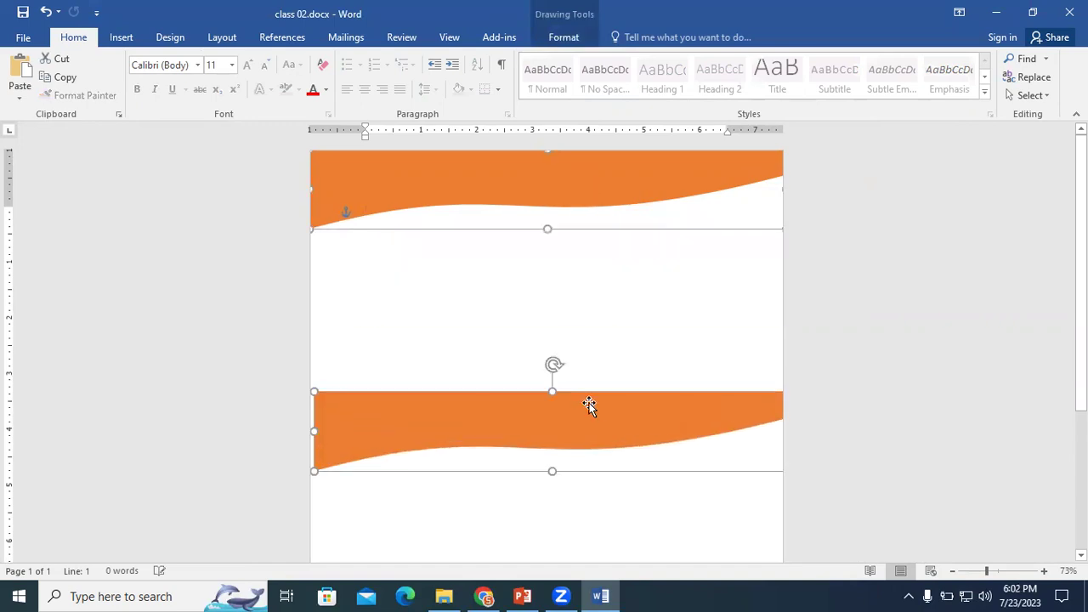
left_click(621, 332)
left_click(571, 422)
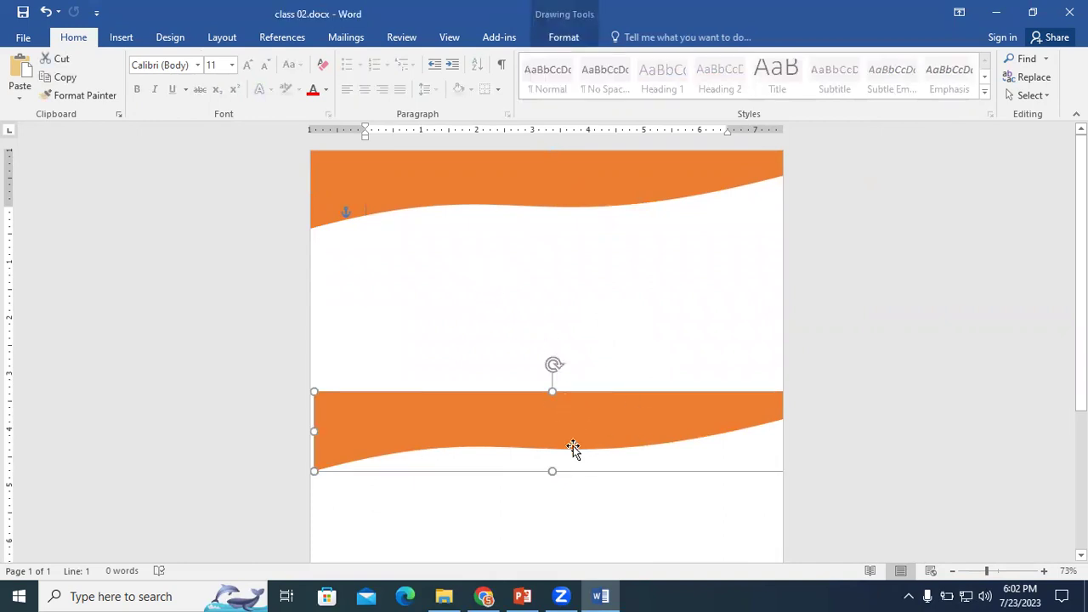
left_click_drag(566, 430, 544, 226)
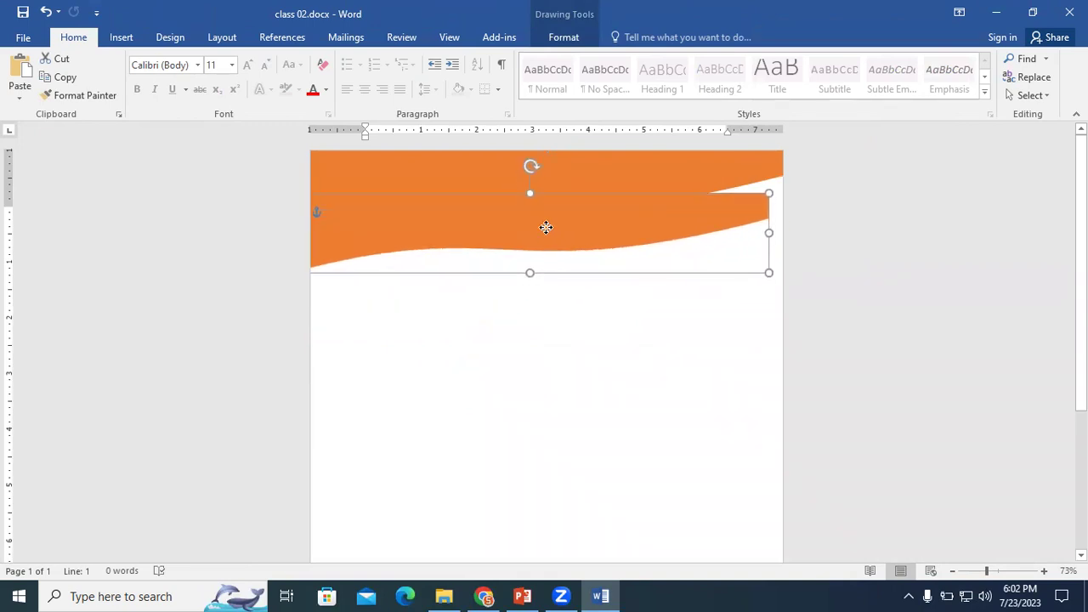
left_click(550, 36)
Set the copied wave's fill transparency to 60% through More Fill Colors
left_click(418, 59)
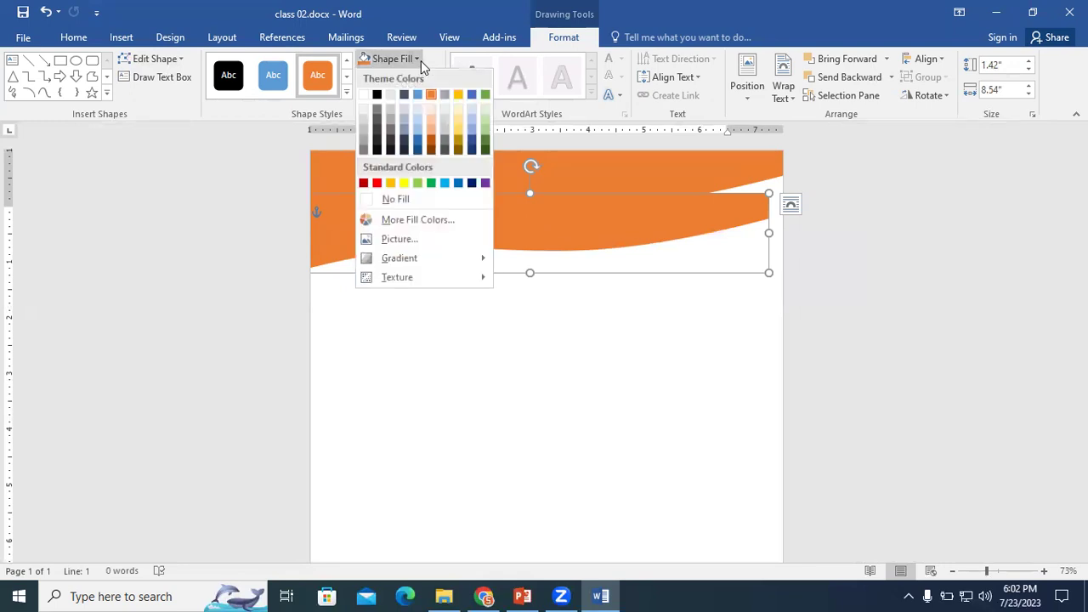
left_click(406, 220)
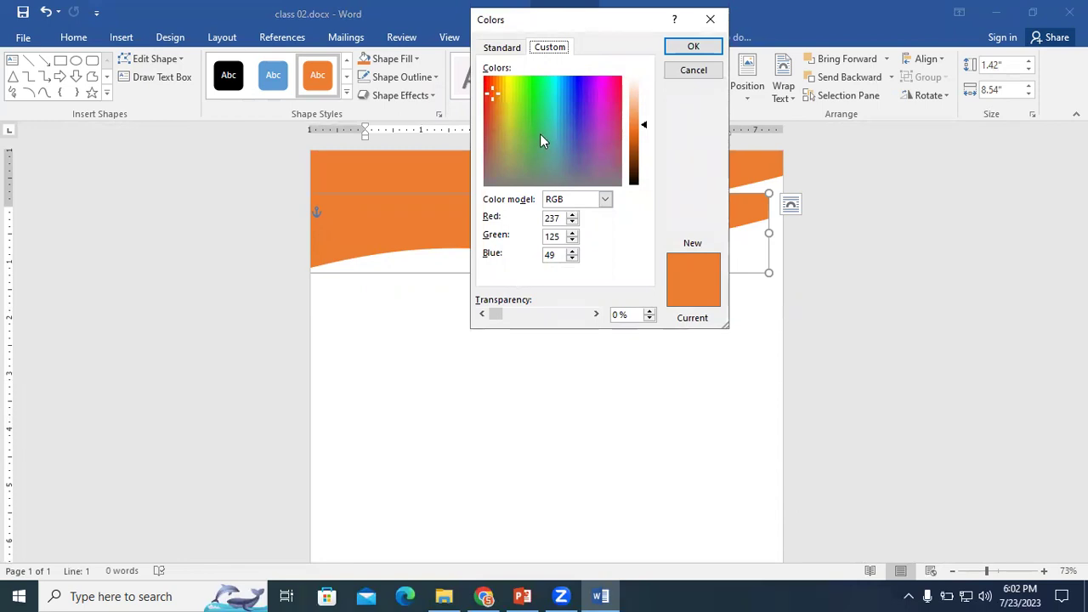
mouse_move(558, 24)
left_mouse_down()
mouse_move(546, 52)
mouse_move(773, 54)
left_mouse_up()
left_click(739, 340)
left_click(738, 340)
left_click(739, 340)
left_click(739, 340)
left_click(753, 337)
left_click(755, 340)
left_click(880, 71)
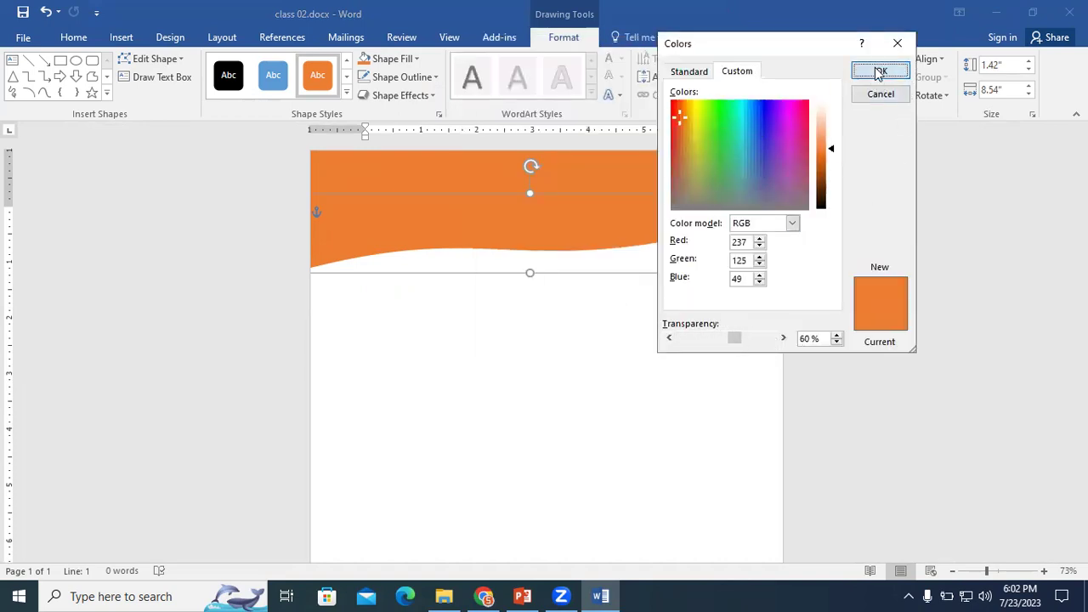
left_click(503, 418)
Position the peach wave just beneath the orange band
left_click_drag(604, 216, 617, 184)
mouse_move(618, 239)
left_mouse_down()
mouse_move(626, 195)
mouse_move(621, 250)
mouse_move(629, 189)
mouse_move(616, 259)
left_mouse_up()
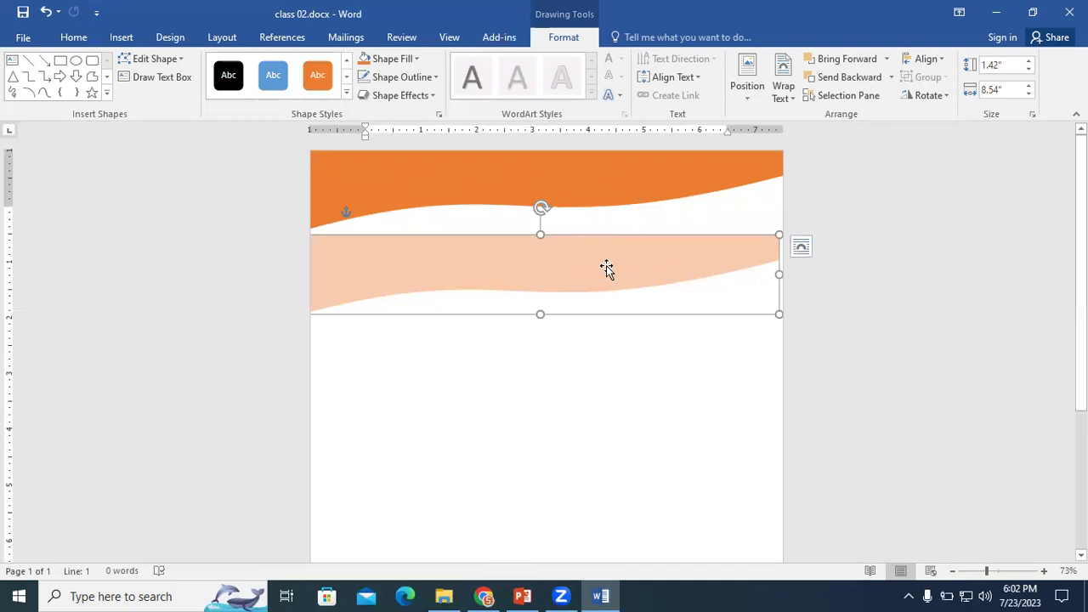
left_click_drag(606, 269, 604, 226)
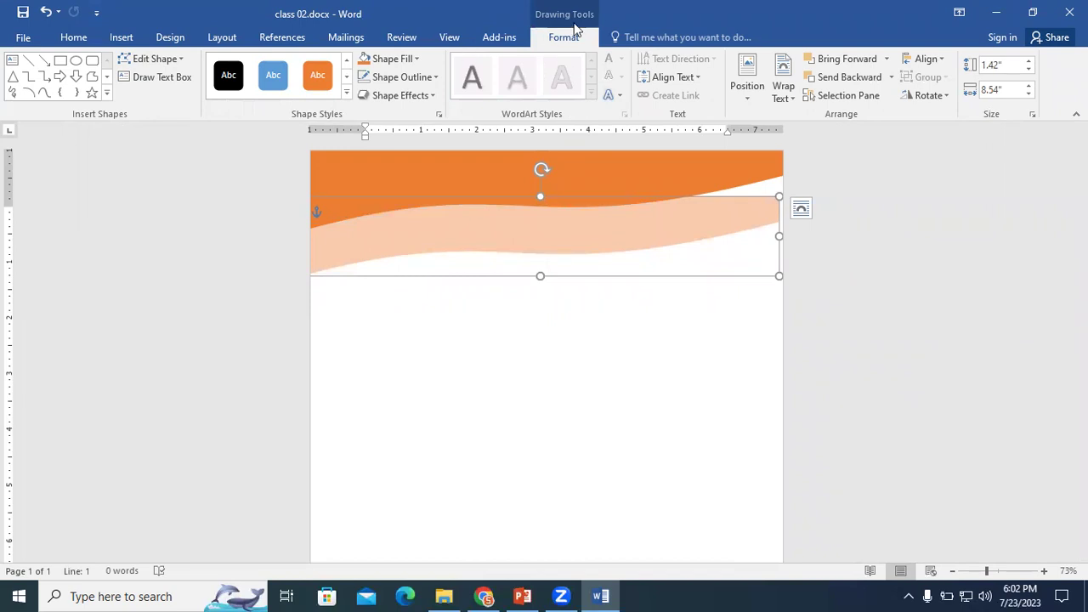
Try a light-blue fill on the wave copy, place it under the orange band, then make it light orange
left_click(417, 58)
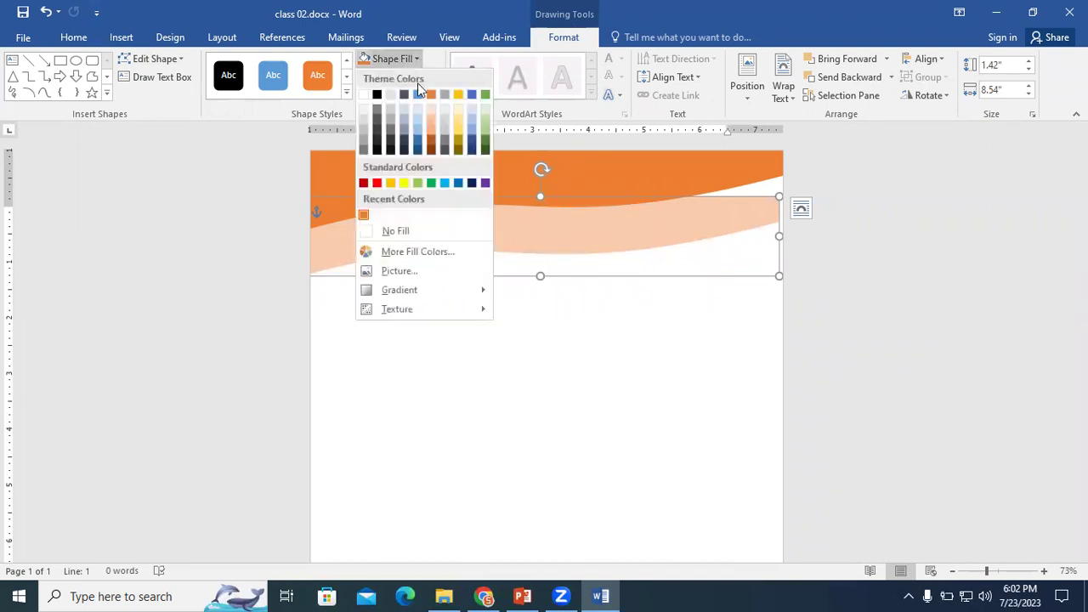
left_click(415, 91)
left_click(486, 311)
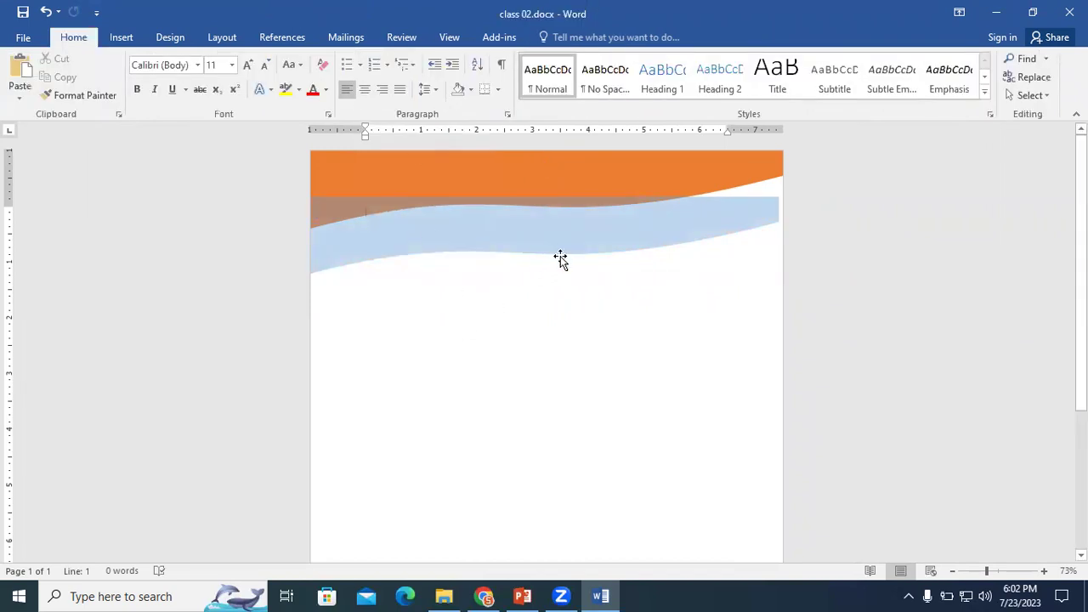
left_click_drag(559, 261, 520, 355)
left_click_drag(542, 296, 555, 195)
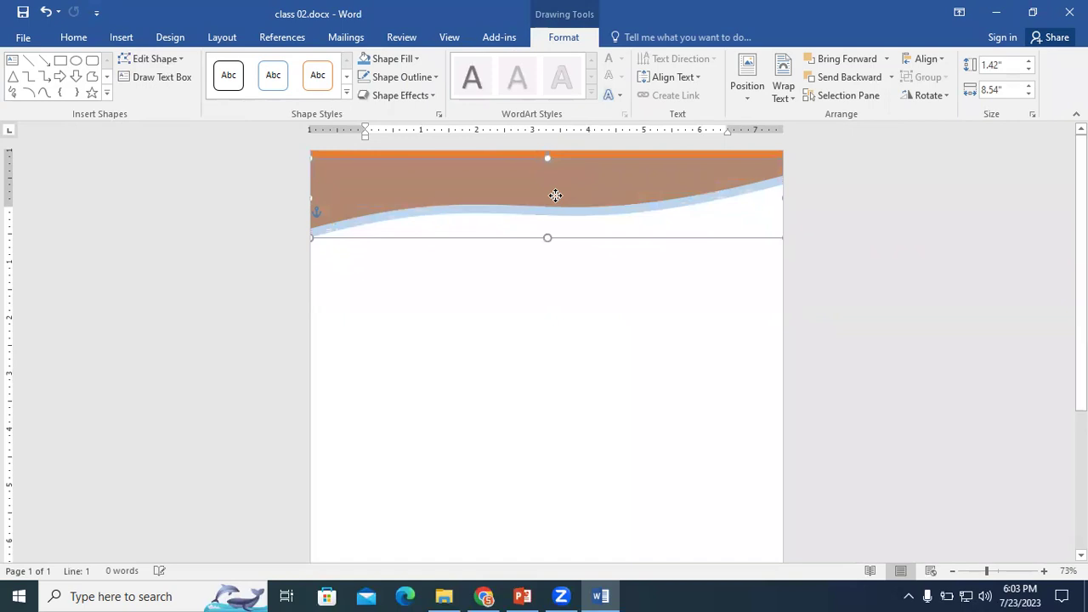
left_click(419, 59)
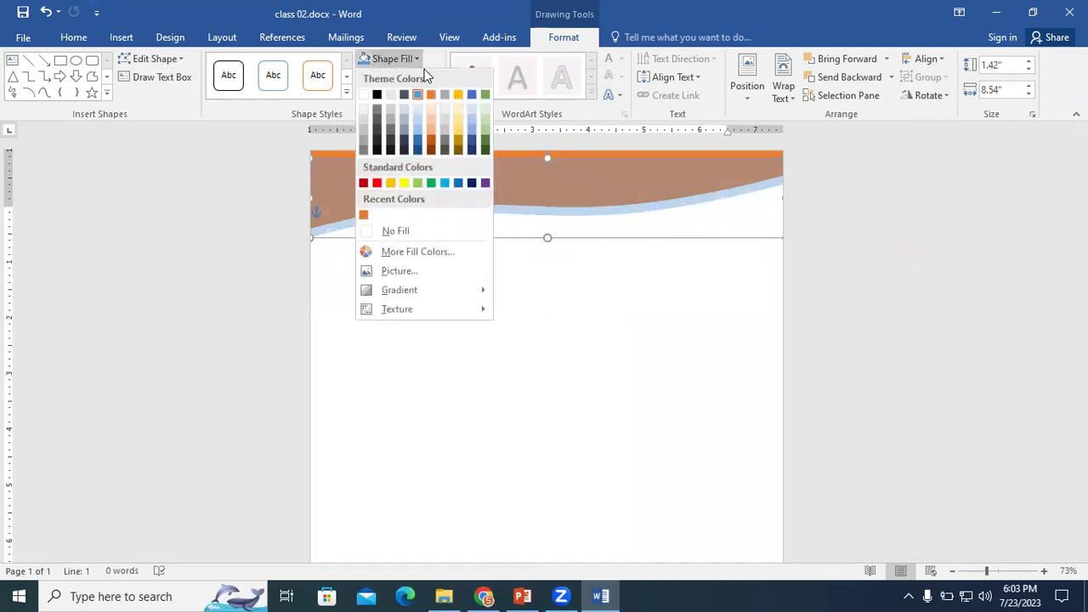
left_click(431, 106)
left_click(520, 328)
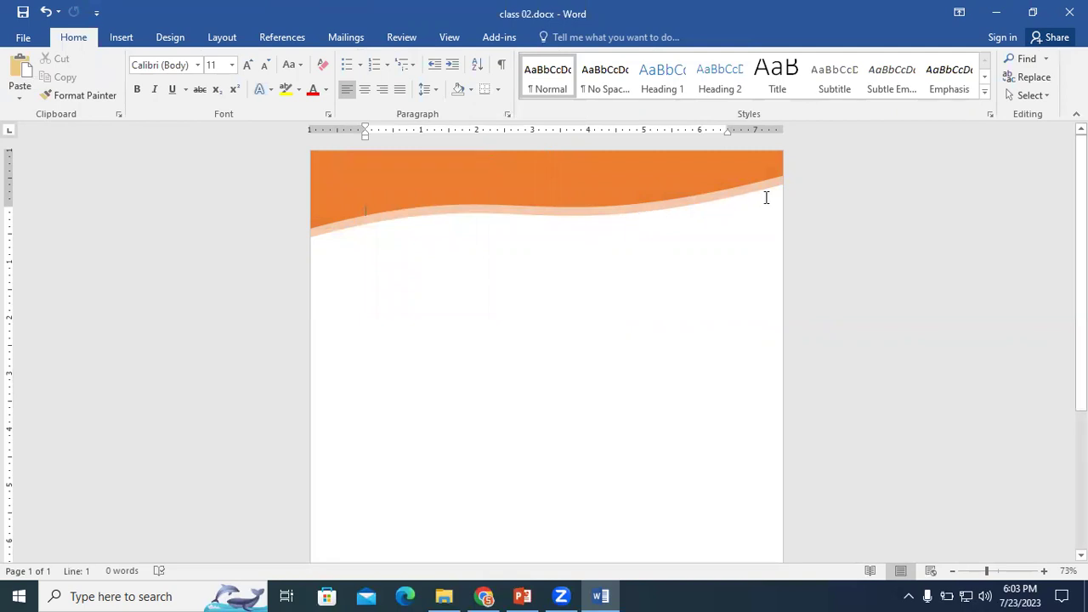
Nudge the orange wave header up and give its fill 30% transparency
left_click(583, 216)
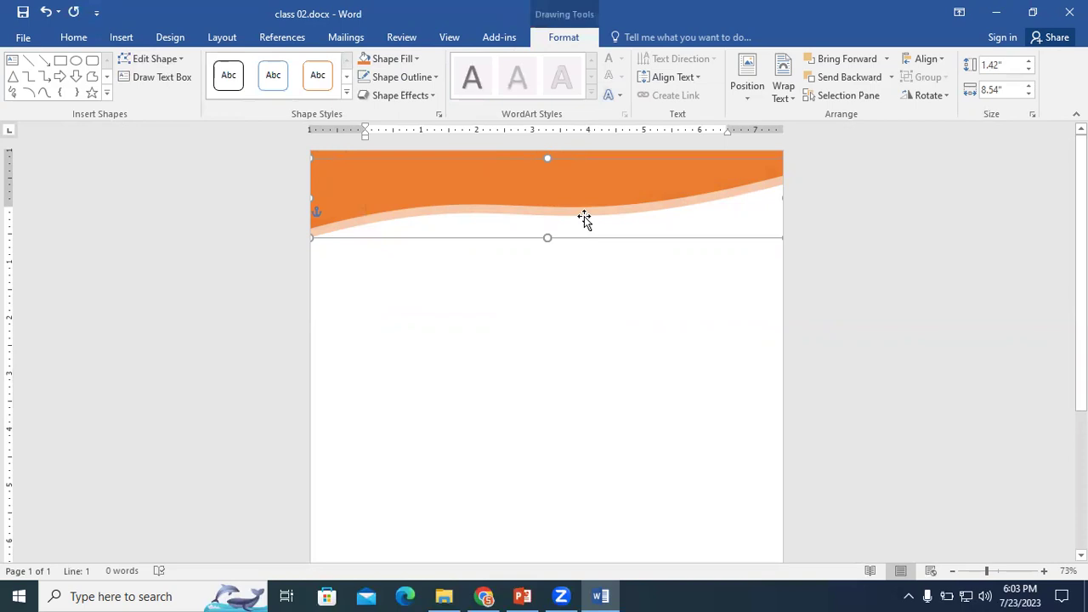
left_click_drag(404, 178, 407, 151)
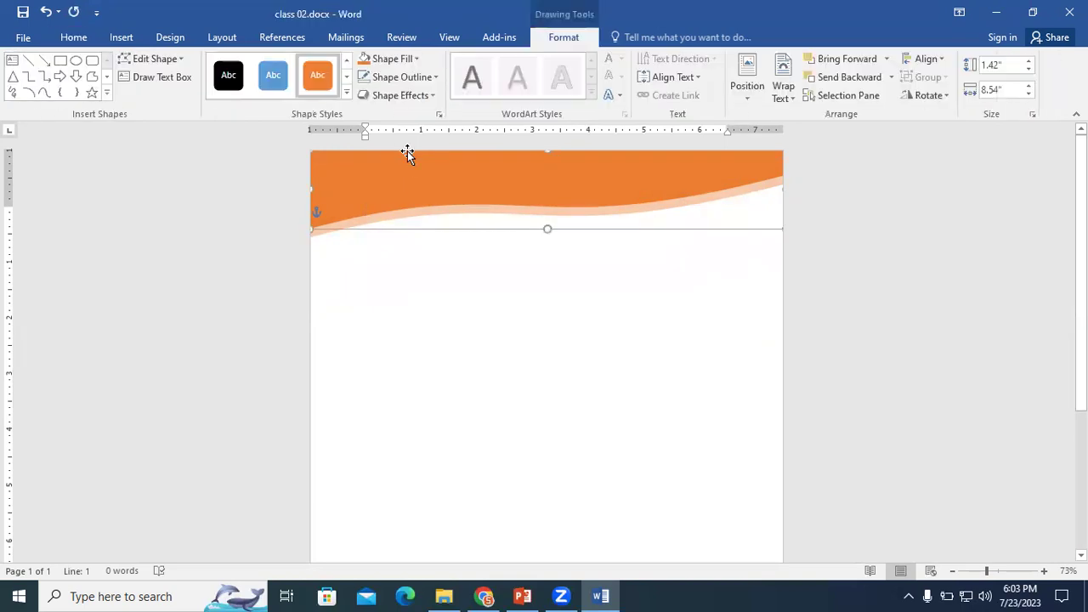
left_click(416, 57)
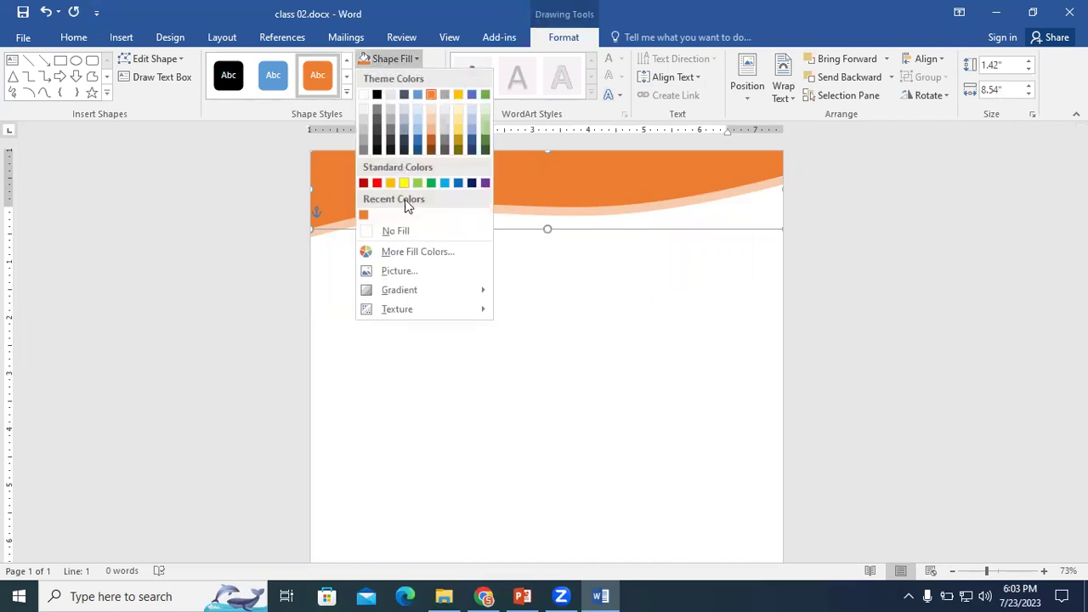
left_click(403, 251)
left_click(748, 339)
left_click(746, 341)
left_click(746, 340)
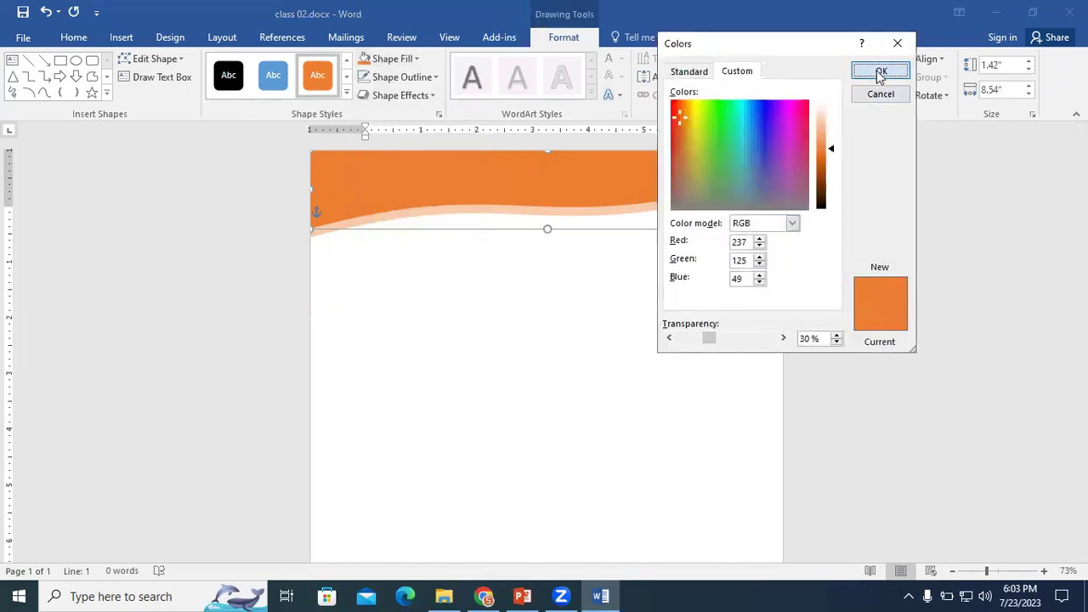
left_click(880, 73)
left_click(479, 392)
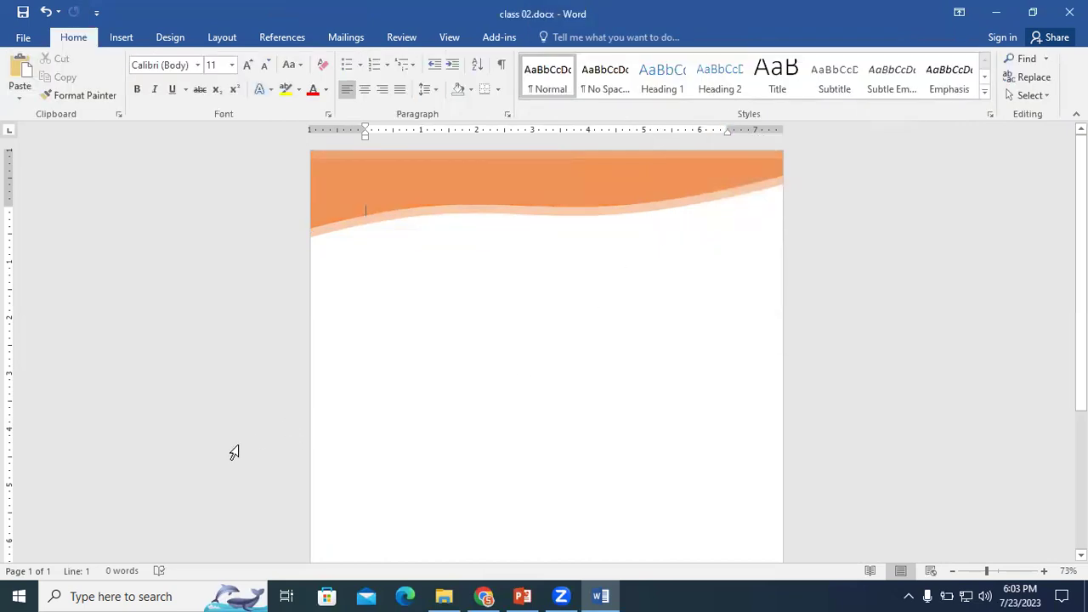
left_click(340, 220)
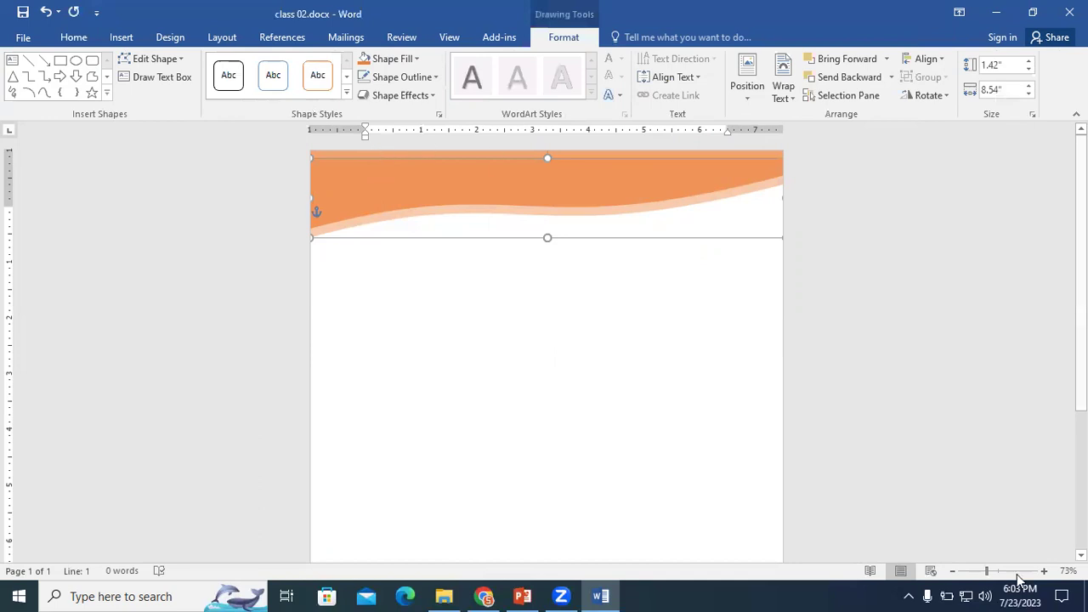
left_click(1016, 571)
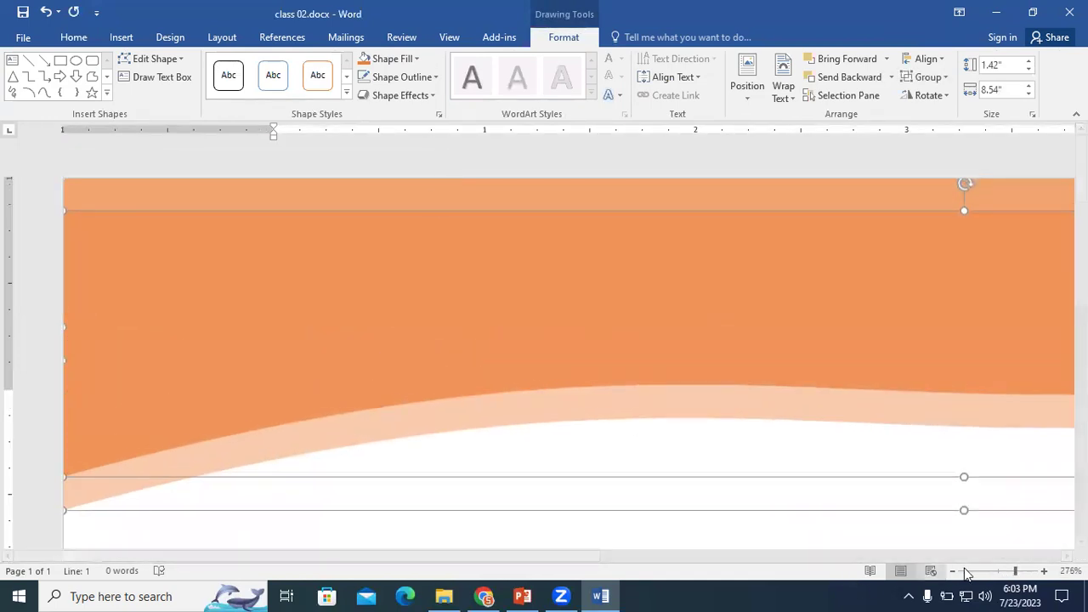
Ctrl-drag a copy of the orange wave down the page, then drag it back up over the top wave
left_click(999, 571)
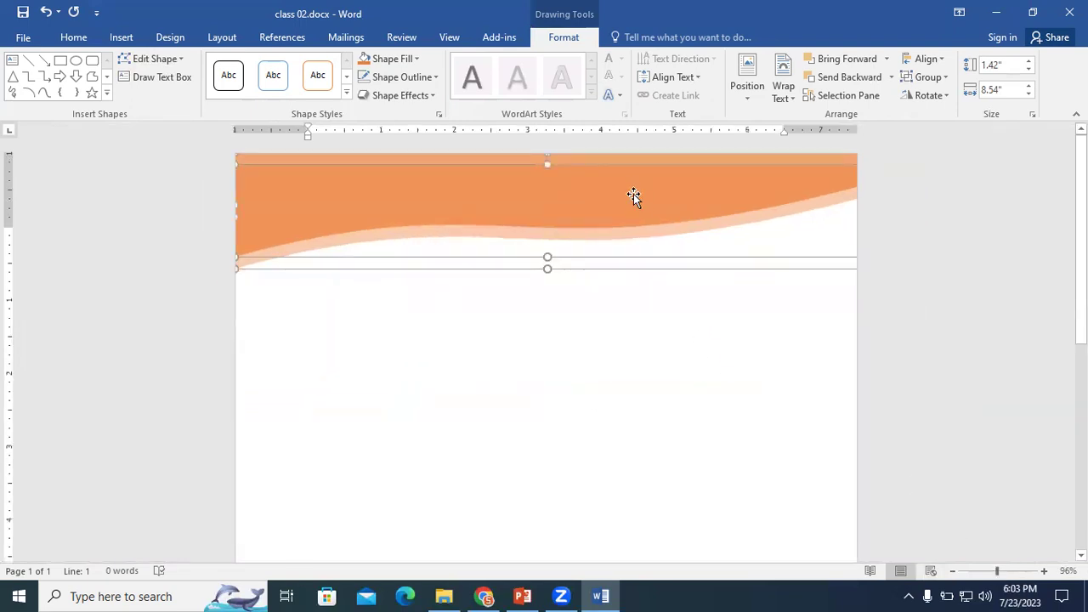
left_click_drag(634, 198, 629, 408)
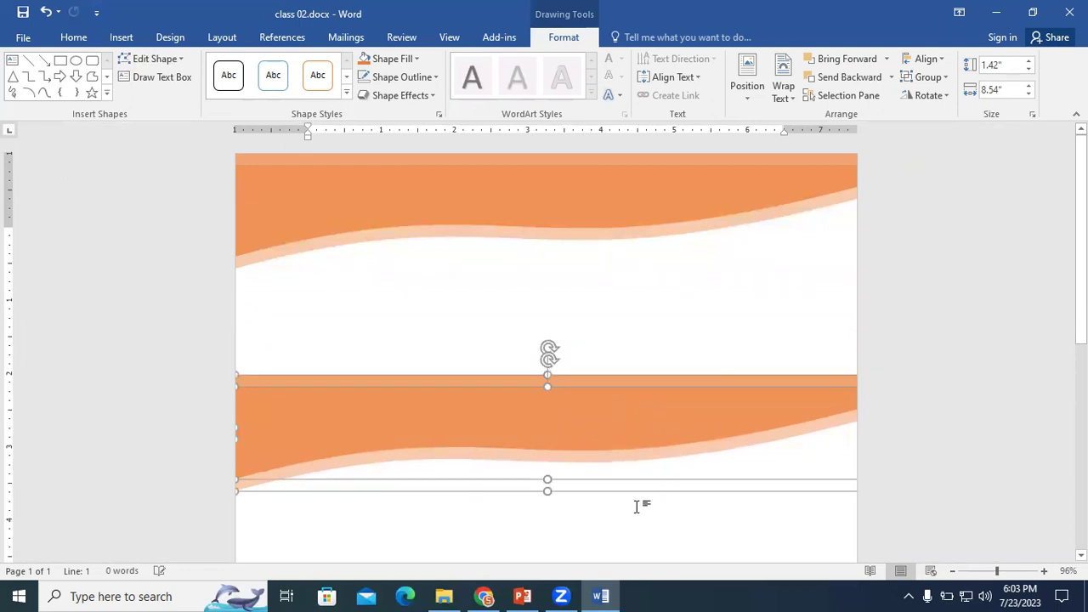
mouse_move(497, 594)
mouse_move(610, 425)
left_mouse_down()
mouse_move(593, 235)
mouse_move(593, 194)
mouse_move(607, 192)
left_mouse_up()
left_click(618, 343)
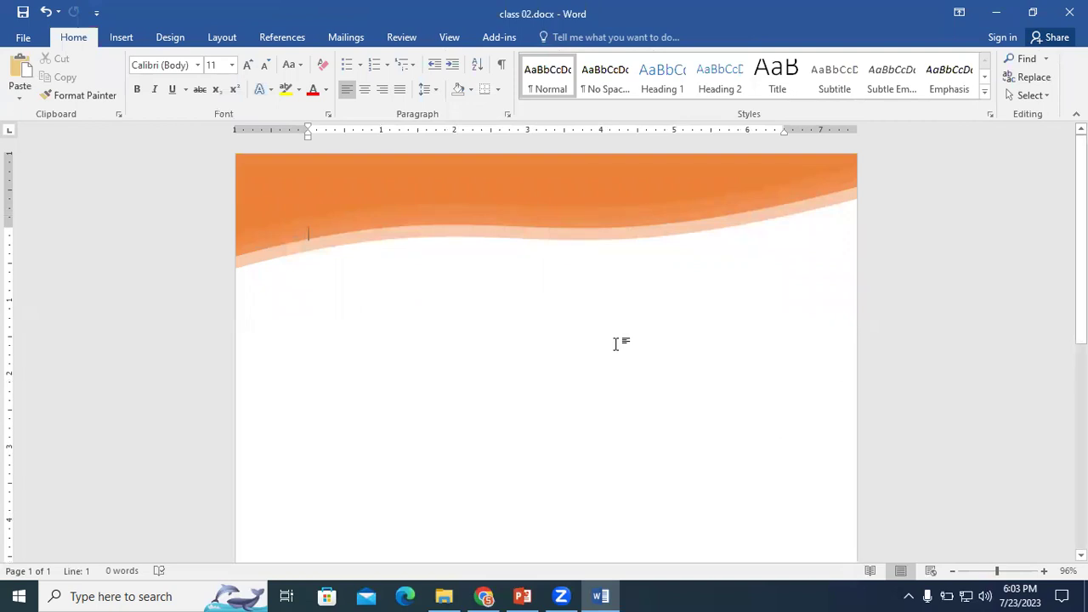
left_click(225, 202)
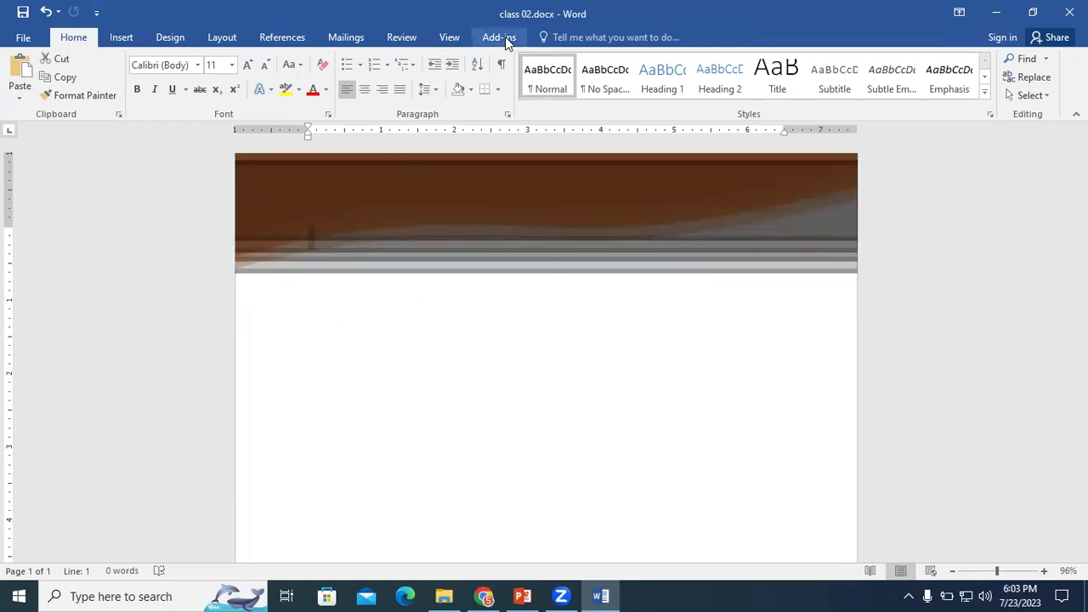
Adjust the header wave's height and pull the lighter and darker waves out below the header
left_click(450, 245)
left_click(451, 234)
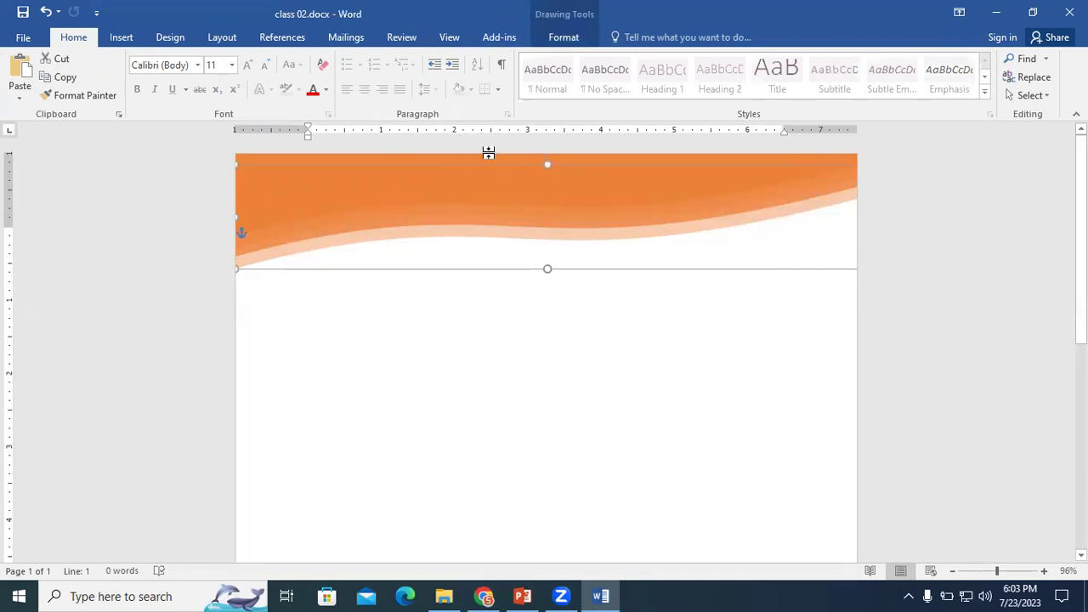
left_click_drag(488, 150, 505, 168)
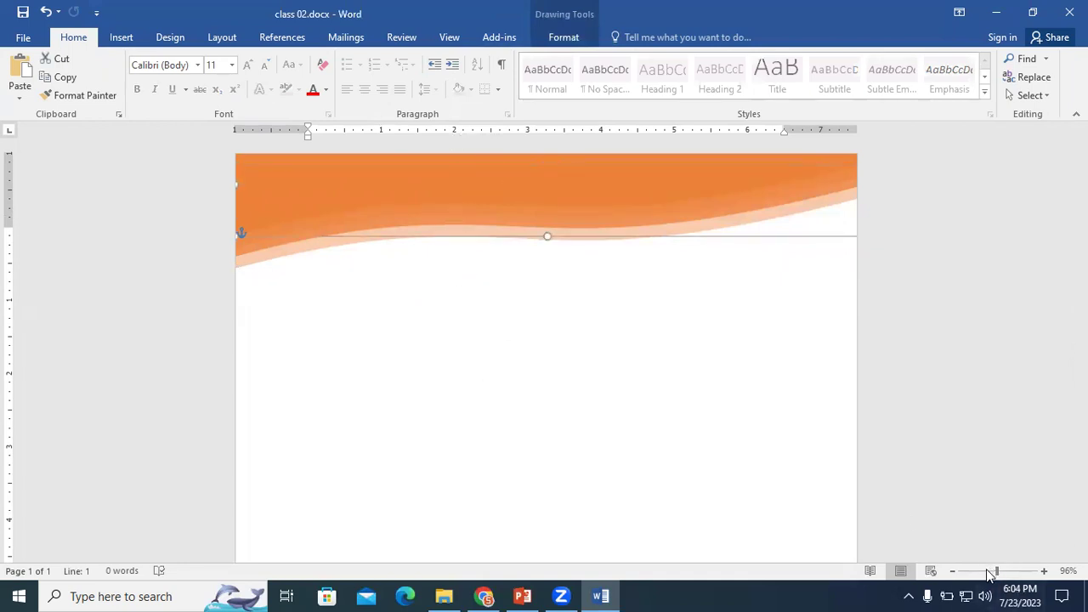
left_click_drag(997, 571, 986, 571)
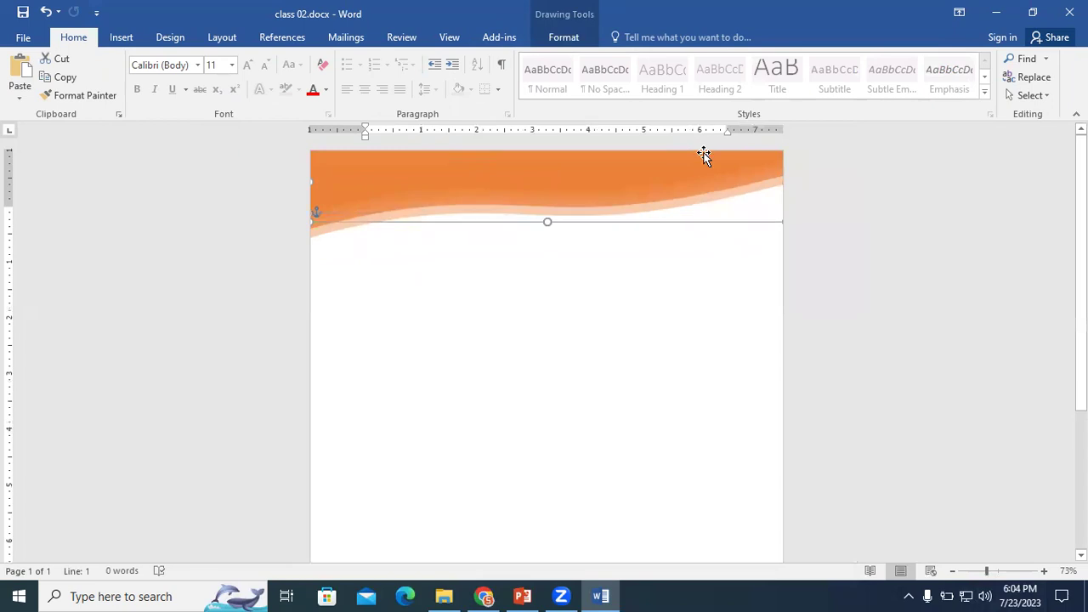
left_click_drag(704, 159, 700, 205)
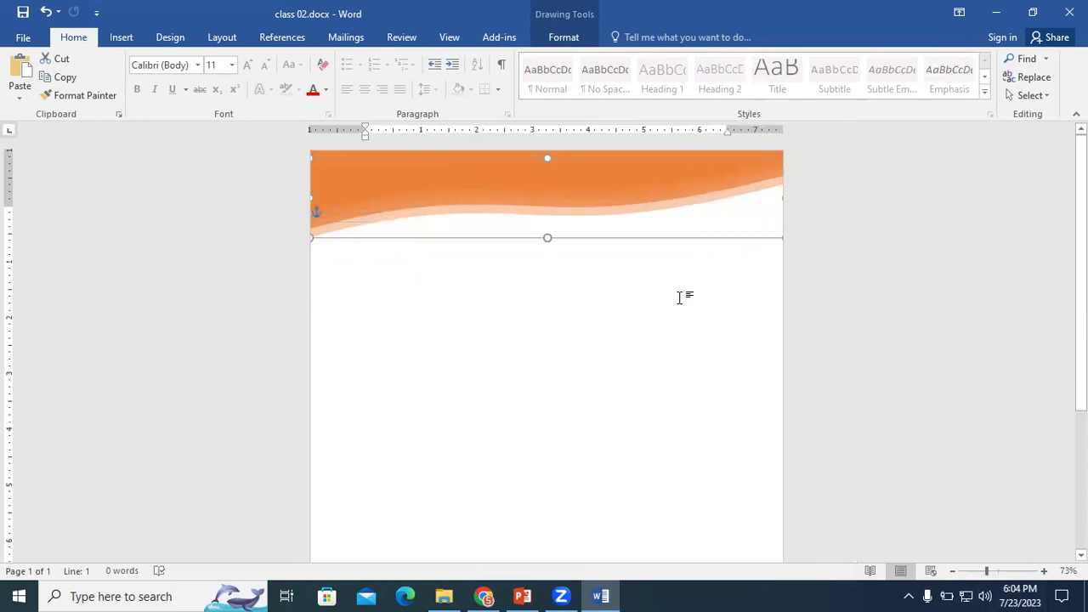
left_click(585, 210)
left_click(561, 195)
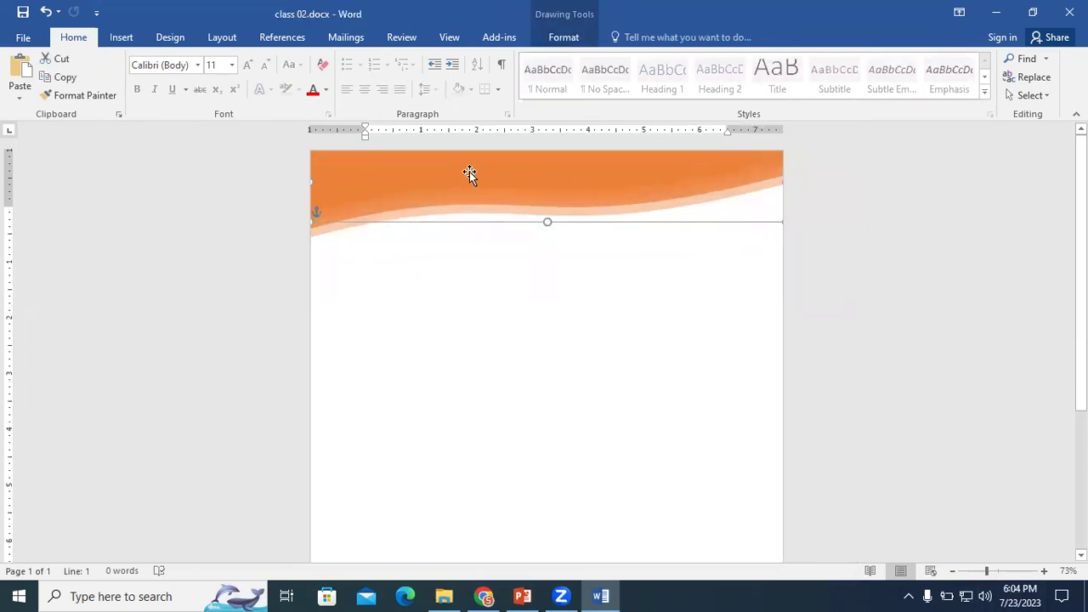
left_click_drag(470, 172, 463, 337)
left_click_drag(488, 173, 505, 213)
Select all four waves and set their fill transparency to 50%
left_click(493, 352, "shift")
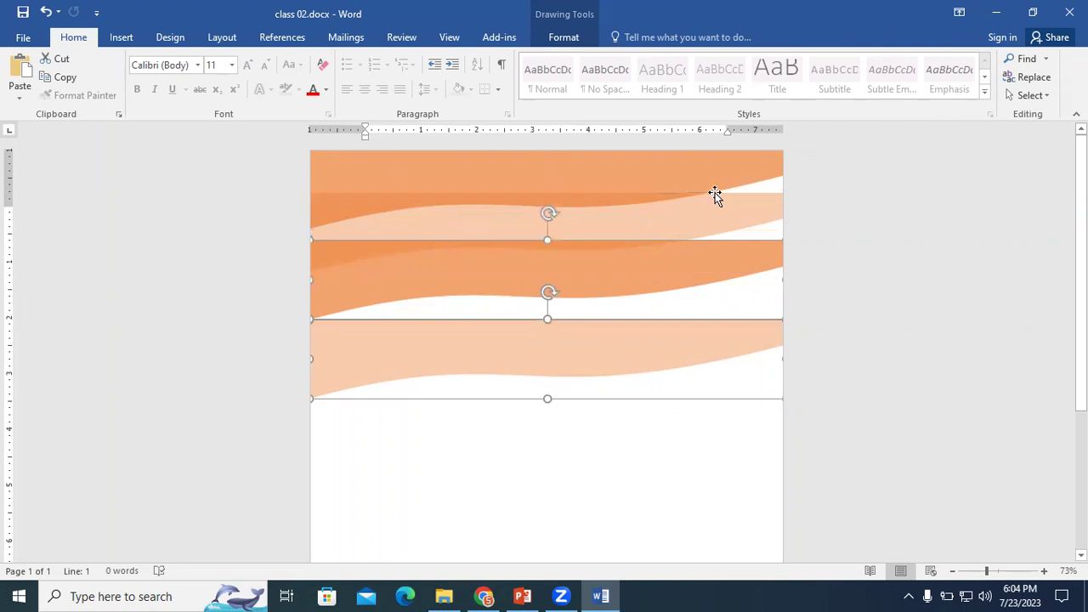
left_click(671, 350)
left_click(668, 354)
left_click(680, 287, "shift")
left_click(725, 197, "shift")
left_click(724, 171, "shift")
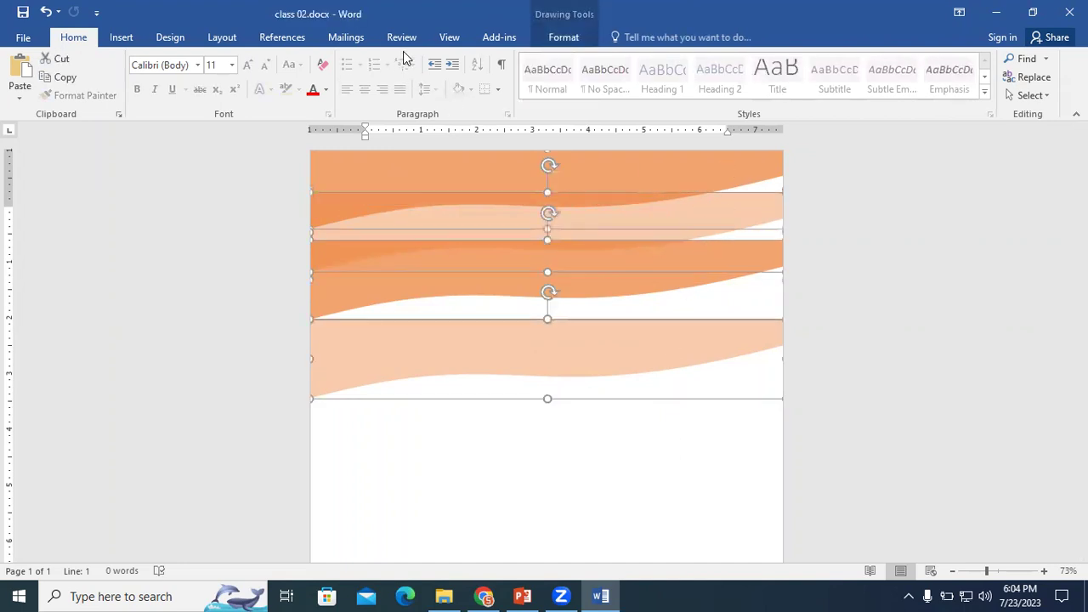
left_click(563, 37)
left_click(416, 59)
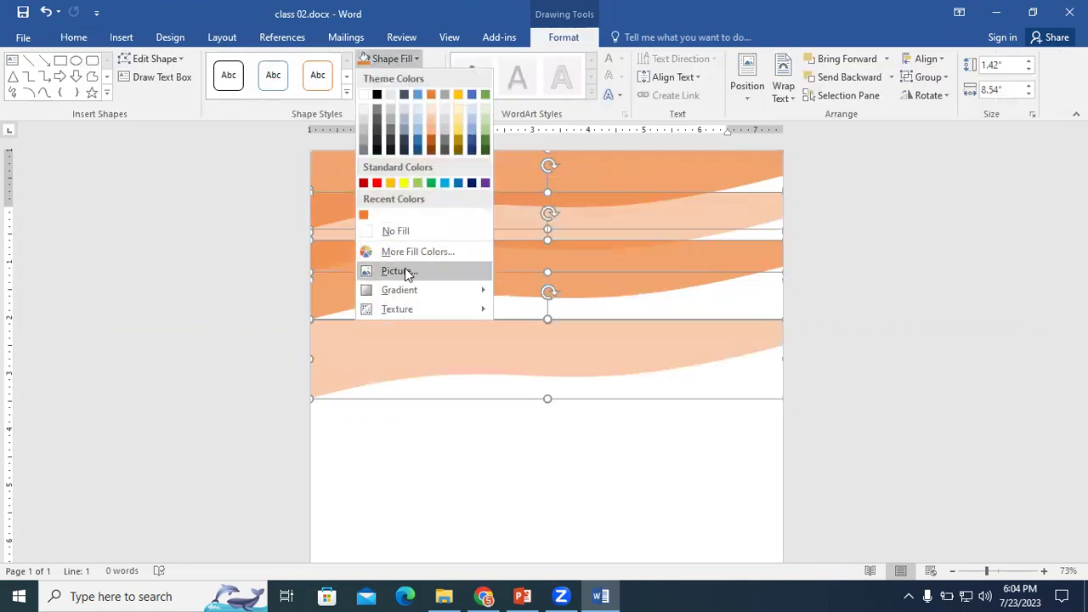
left_click(410, 252)
left_click(729, 338)
left_click(730, 339)
left_click(729, 338)
left_click(729, 340)
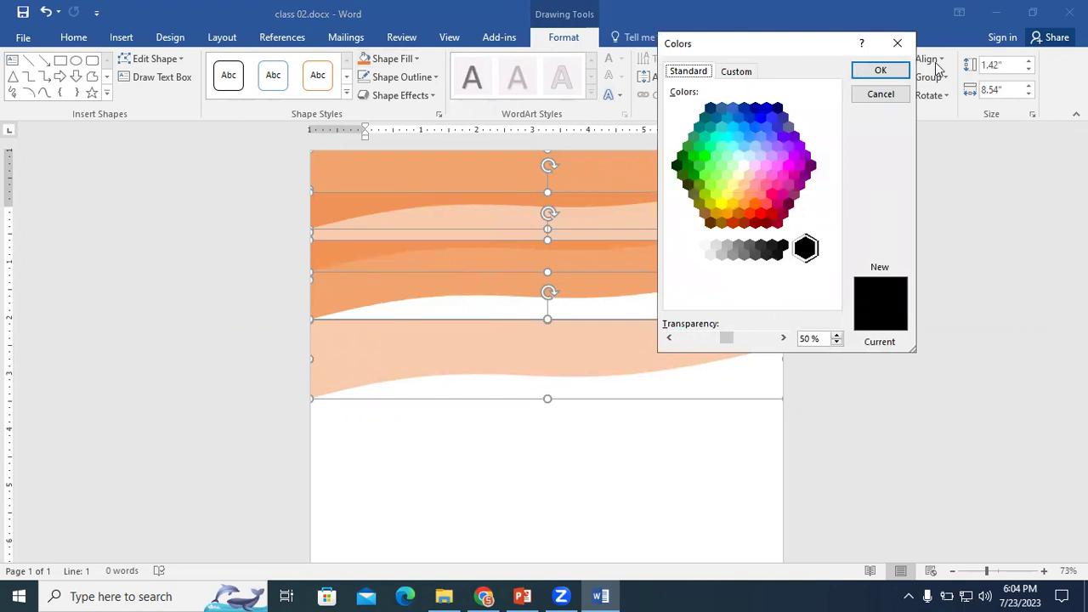
left_click(881, 70)
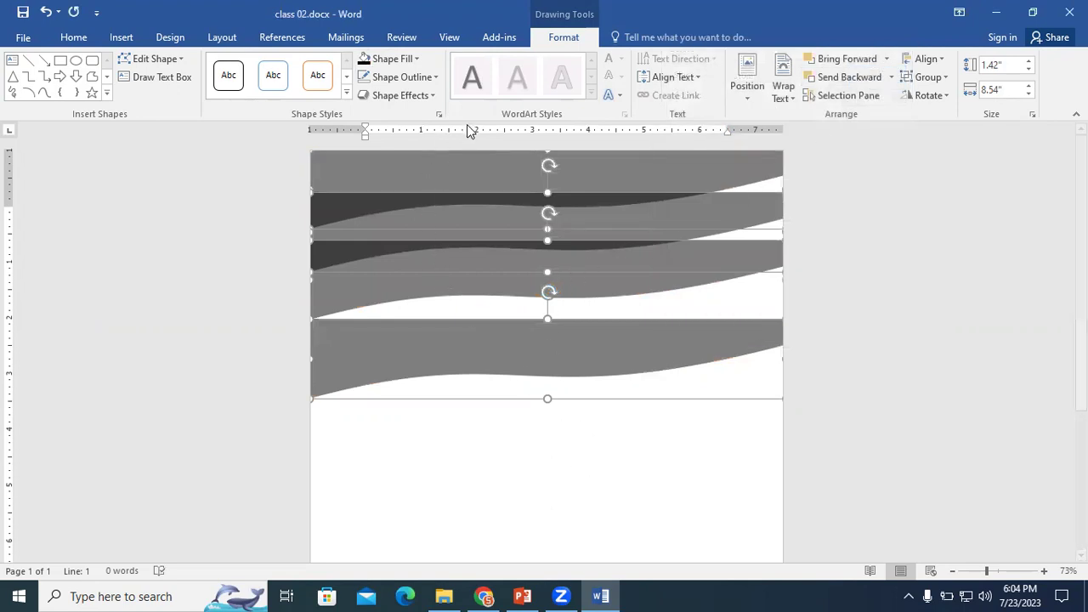
Try a 50% transparent orange fill, then recolour all the selected waves blue
left_click(414, 63)
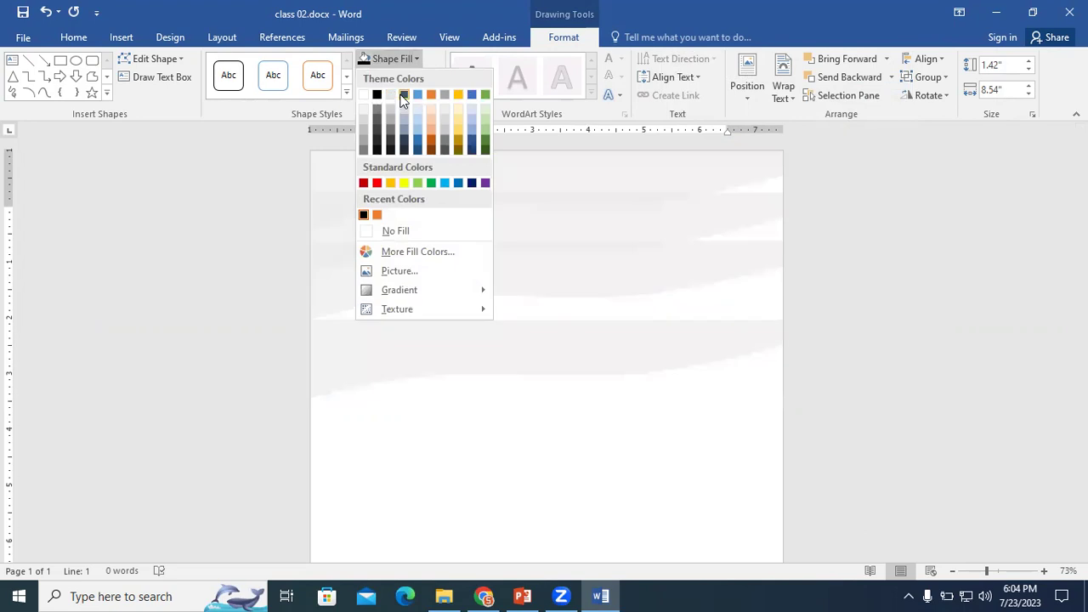
left_click(376, 216)
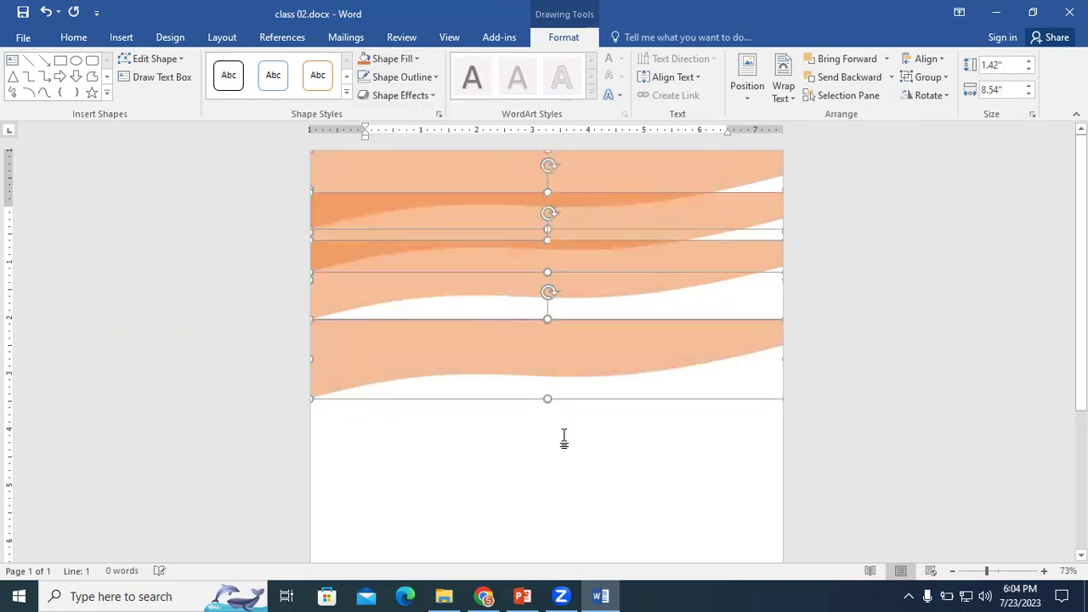
left_click(416, 59)
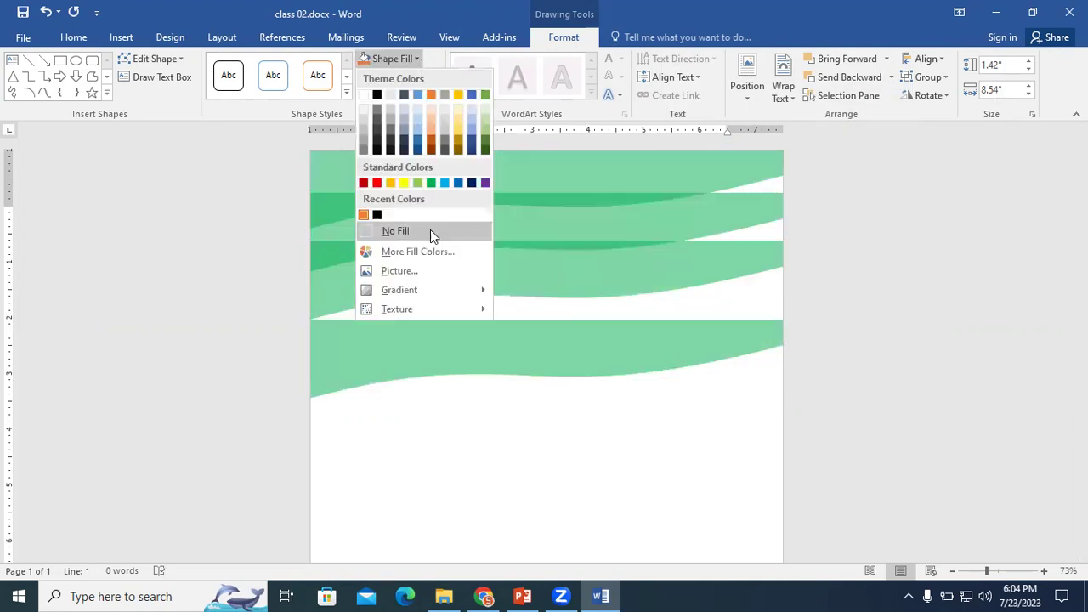
left_click(427, 251)
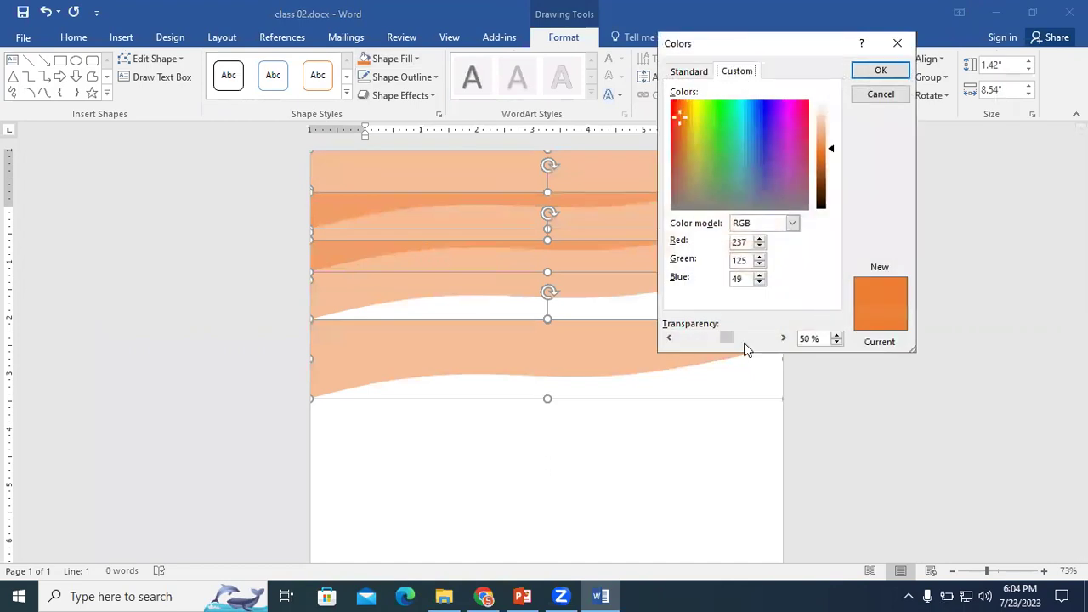
left_click(880, 71)
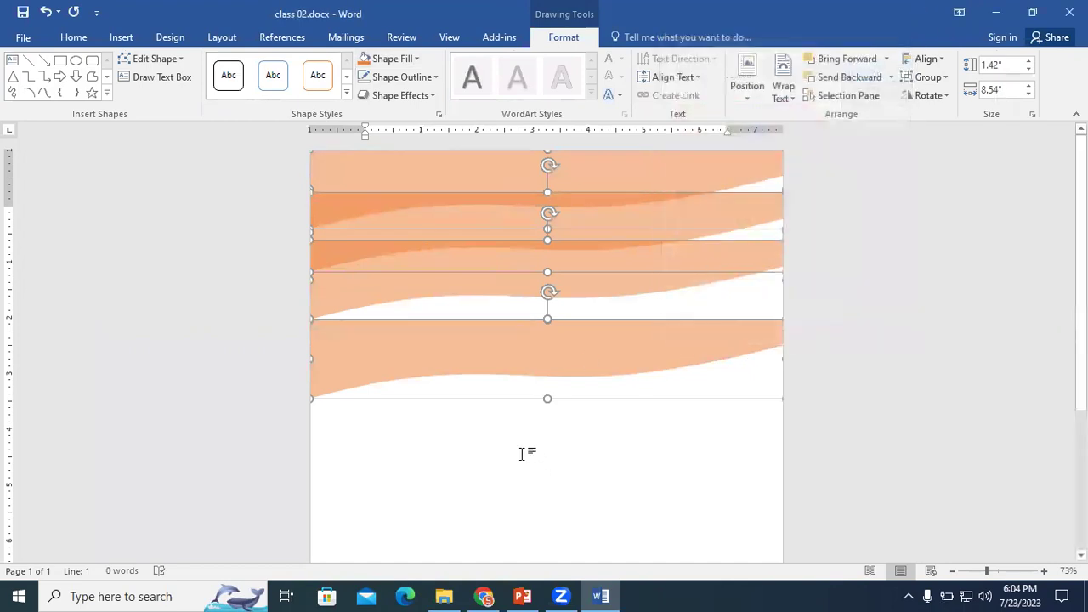
left_click(415, 53)
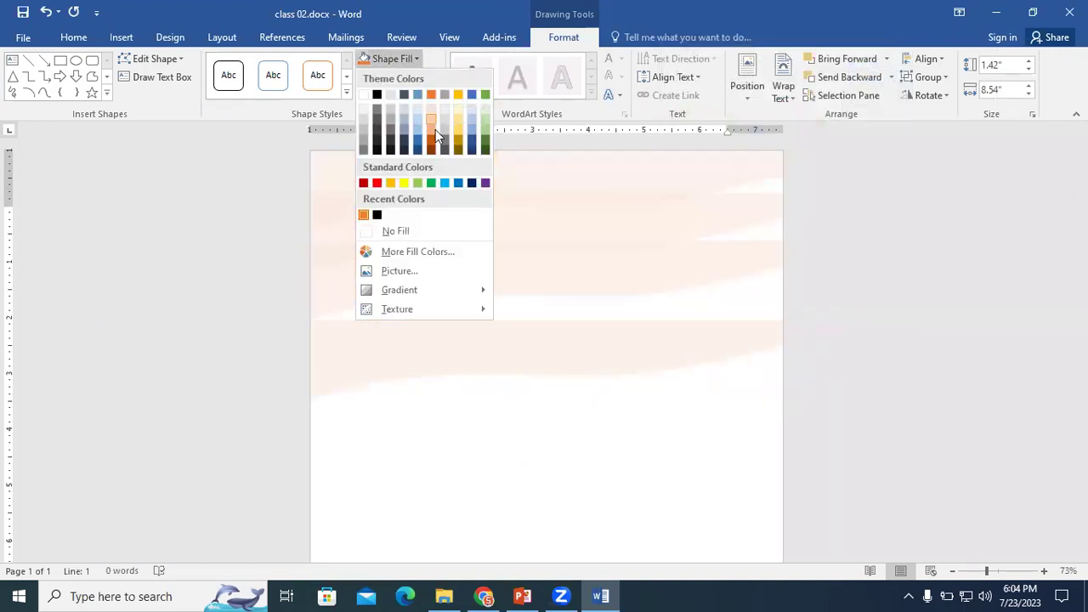
left_click(457, 183)
left_click(485, 448)
Undo the last change and move the middle wave back up over the top wave
key("ctrl+z")
key("ctrl+z")
key("ctrl+z")
key("ctrl+z")
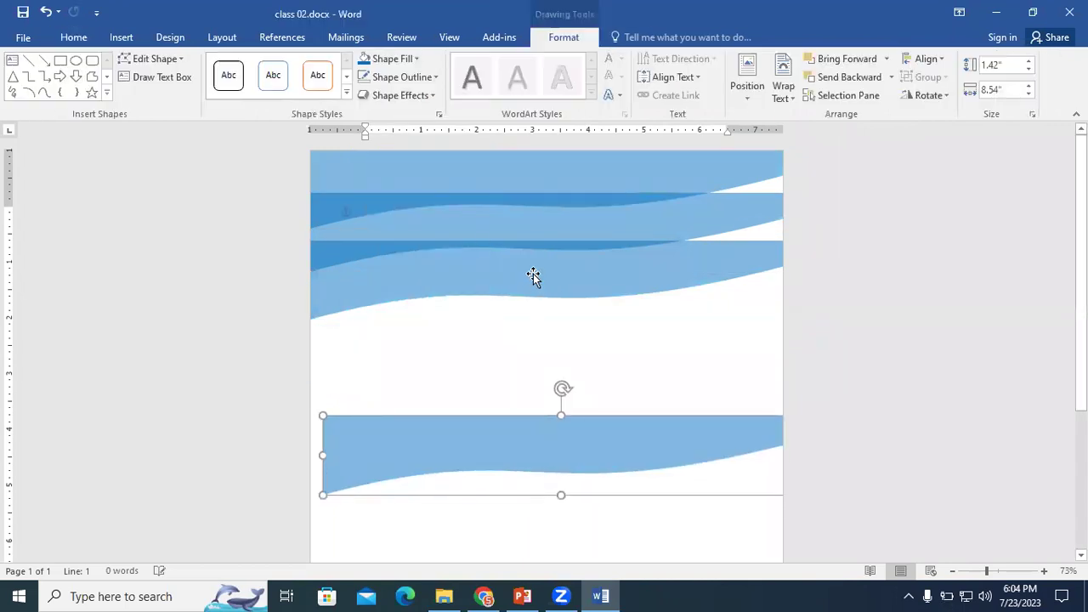
left_click(644, 227)
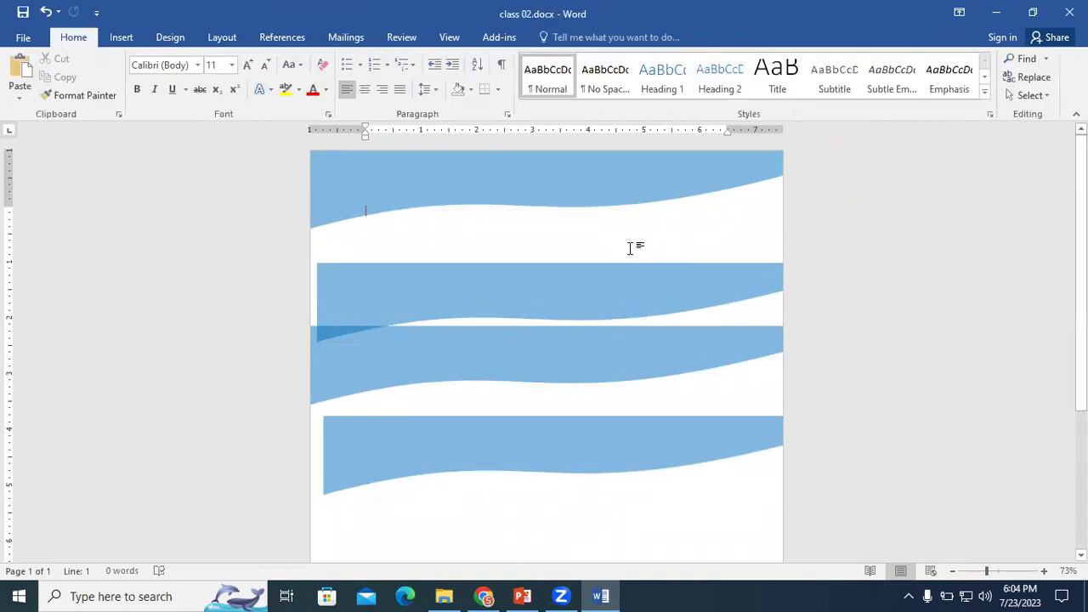
left_click_drag(641, 281, 628, 181)
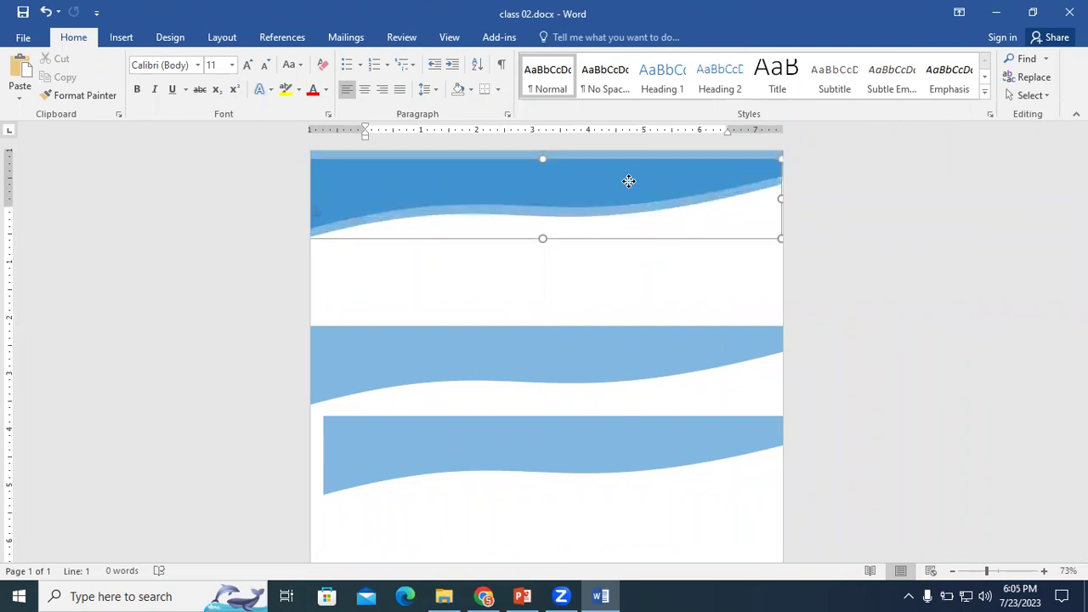
mouse_move(629, 181)
left_mouse_down()
mouse_move(629, 165)
mouse_move(622, 176)
left_mouse_up()
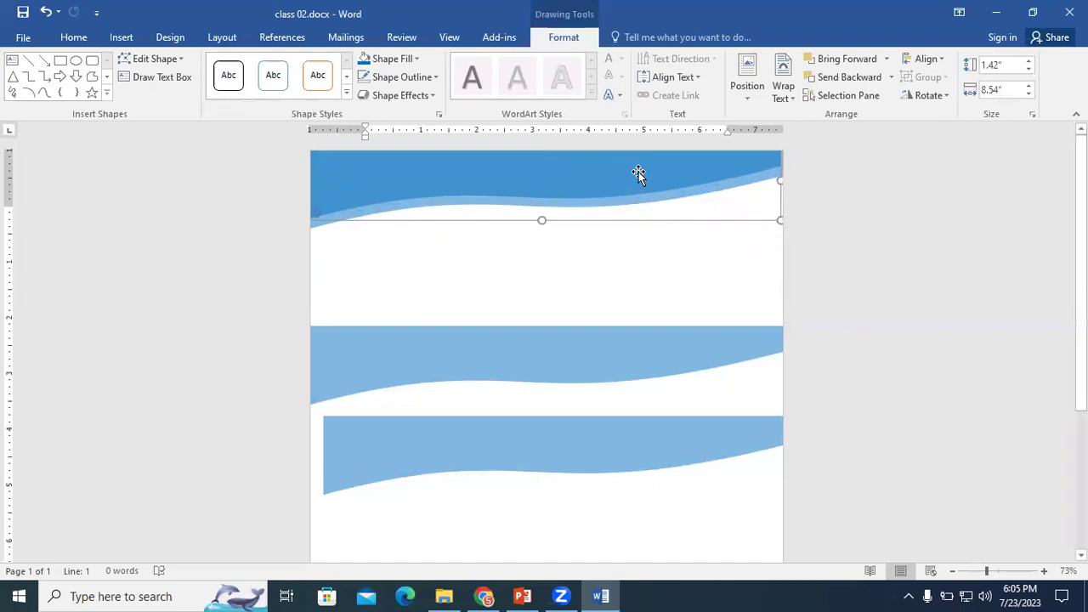
key("ctrl+z")
left_click_drag(610, 353, 618, 163)
Stack the lower light-blue wave onto the header, then open the Select dropdown
left_click(626, 459)
left_click_drag(627, 459, 612, 163)
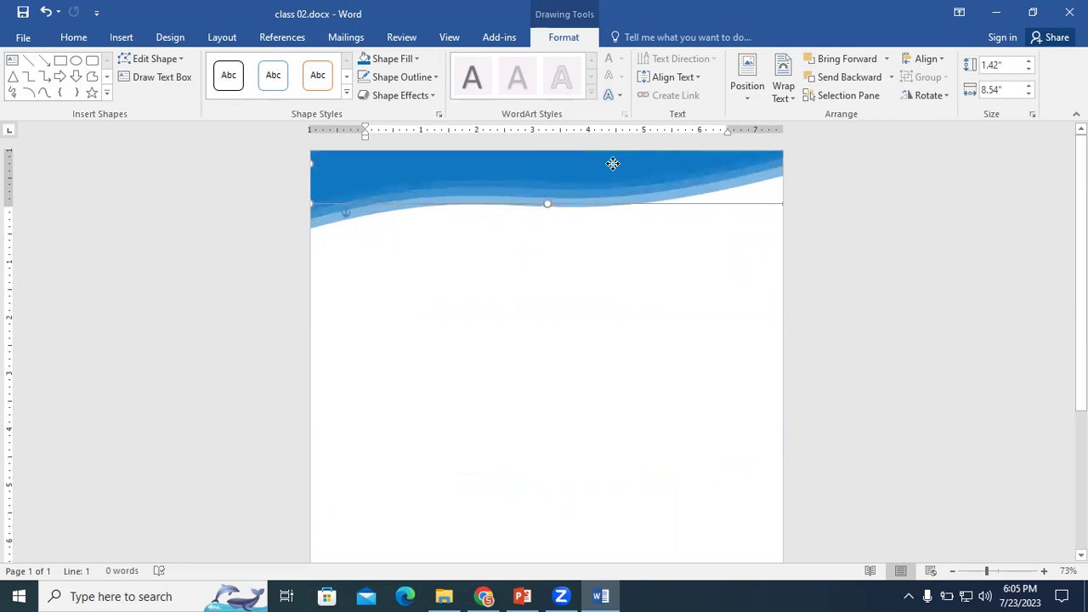
left_click(632, 312)
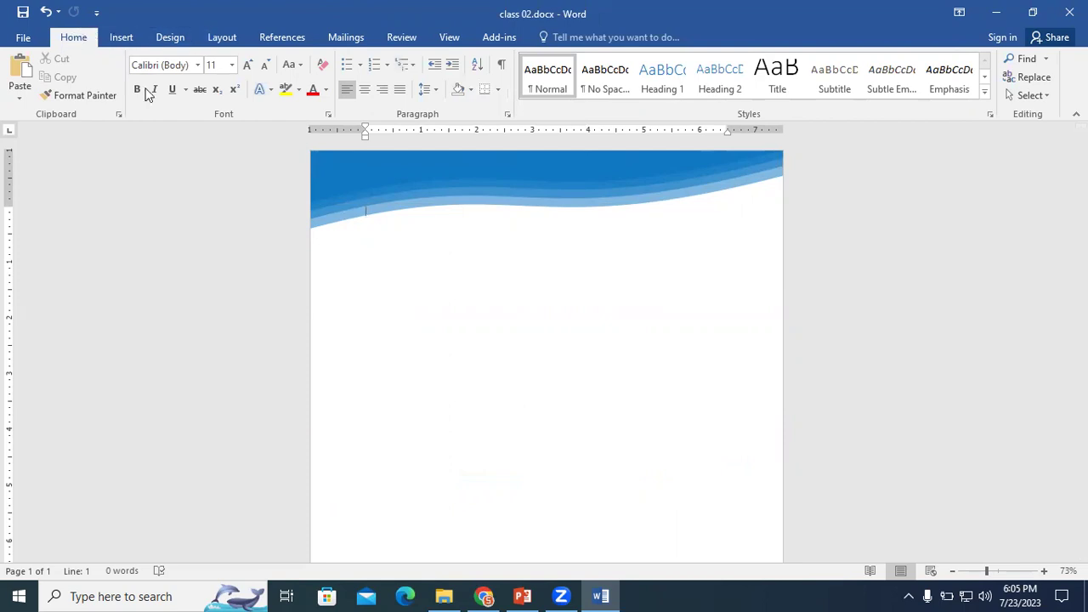
left_click(1041, 95)
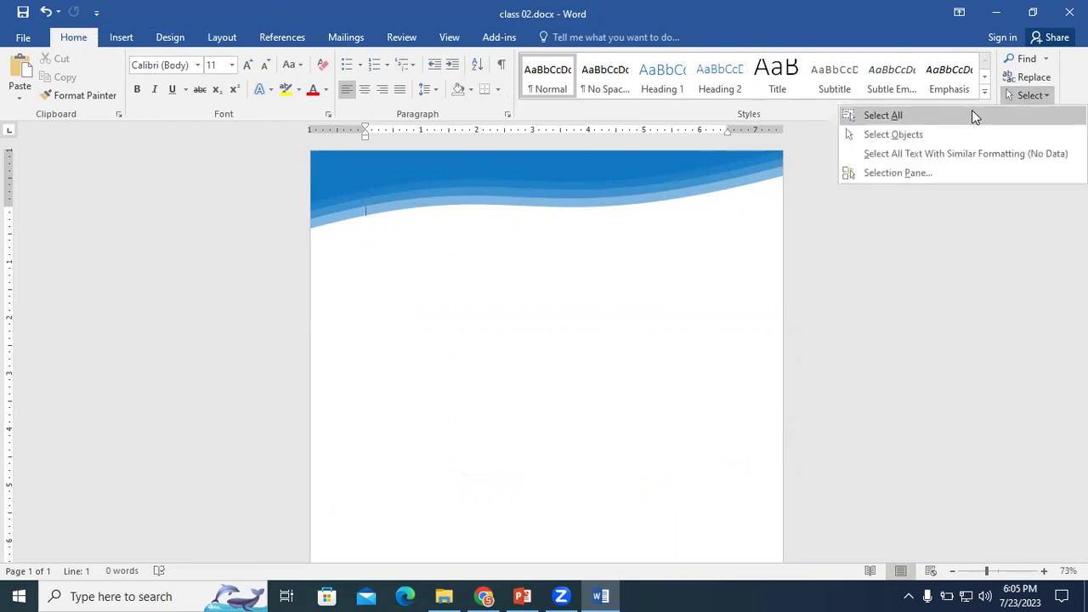
Open the Selection Pane and click through the four wave shapes listed
left_click(918, 207)
left_click(1045, 95)
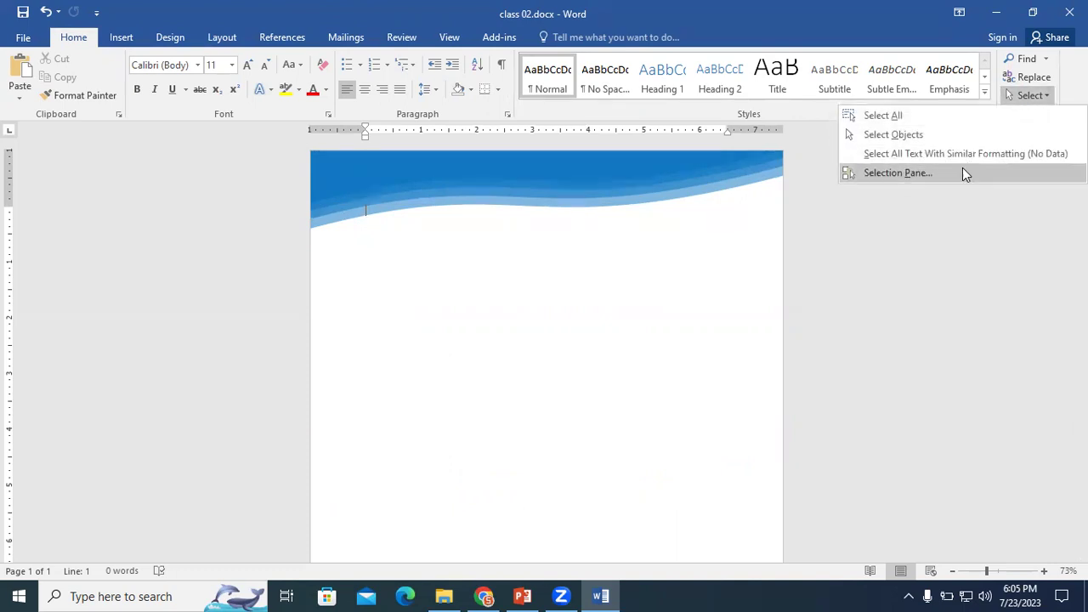
left_click(964, 175)
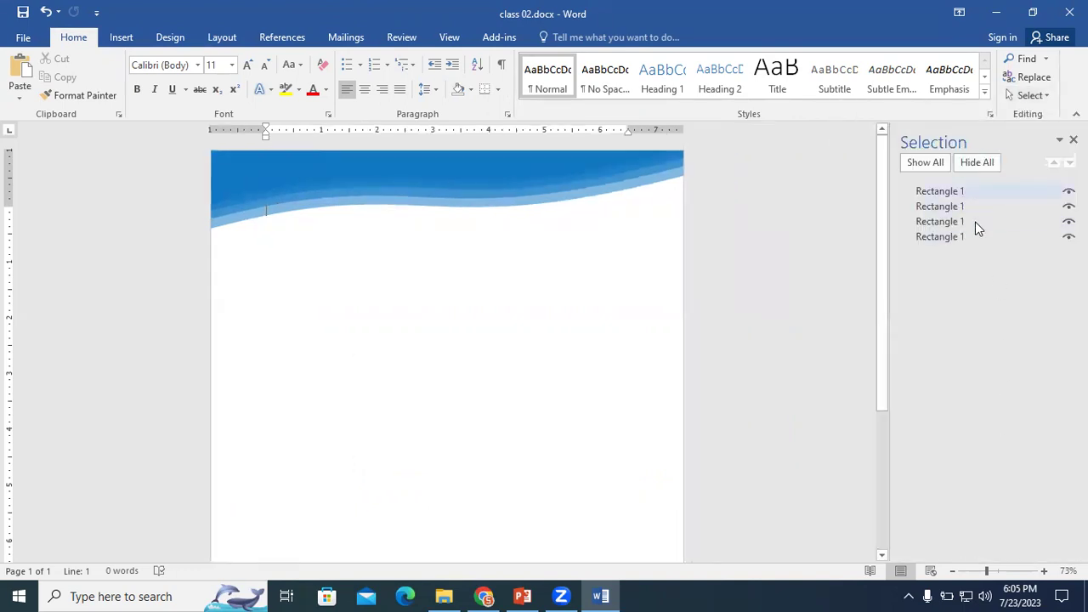
left_click(958, 240)
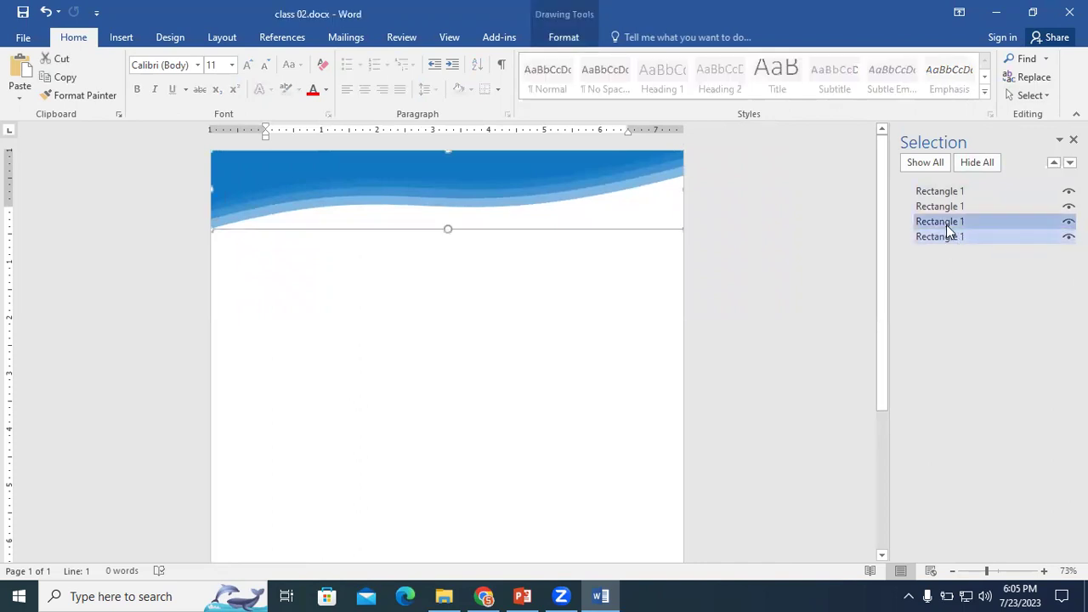
left_click(947, 207)
left_click(945, 222)
left_click(944, 237)
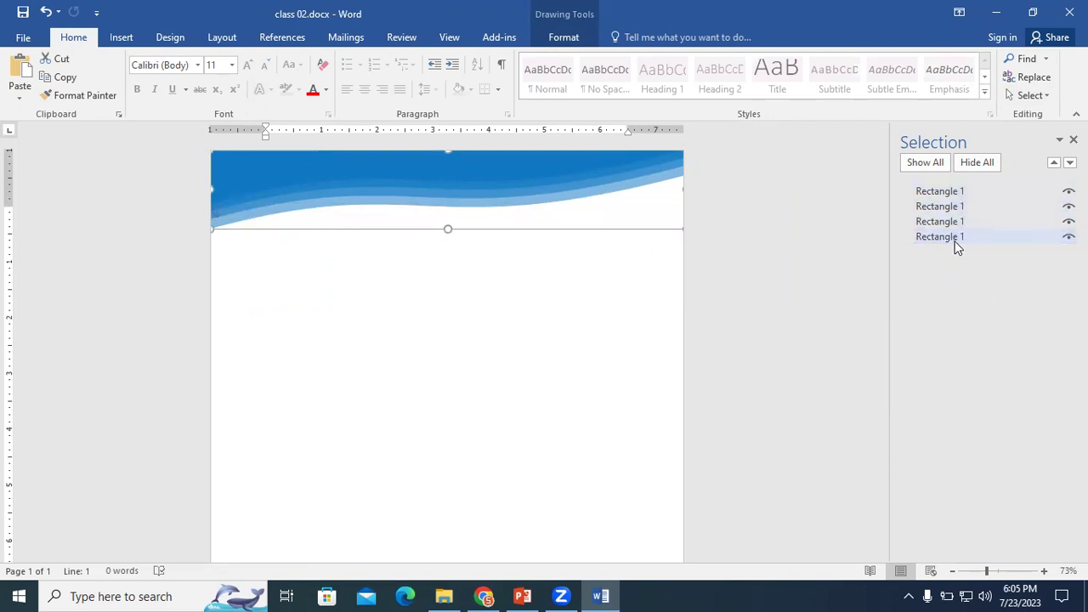
left_click(935, 192)
left_click(939, 192)
left_click_drag(974, 191, 895, 188)
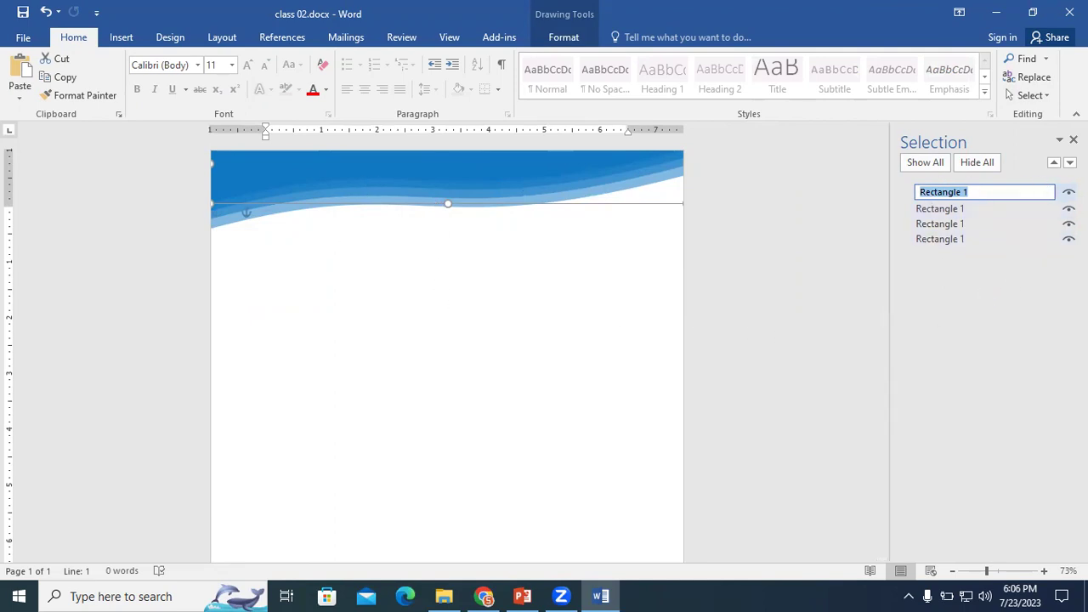
Toggle the four wave shapes hidden and shown, ending with all visible
left_click(1068, 191)
left_click(1069, 207)
left_click(1068, 222)
left_click(1068, 237)
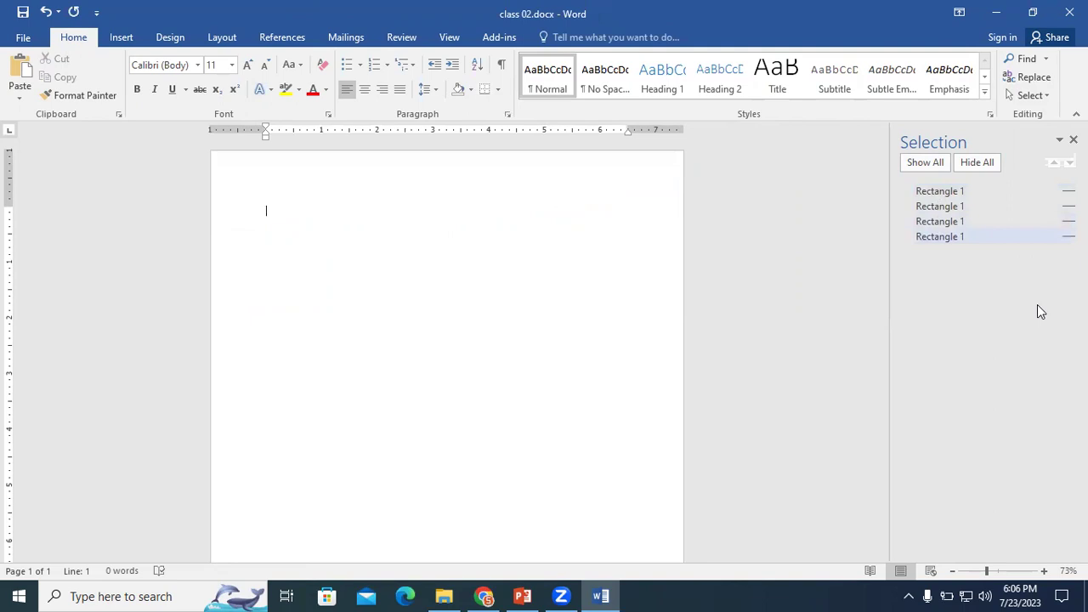
left_click(1068, 237)
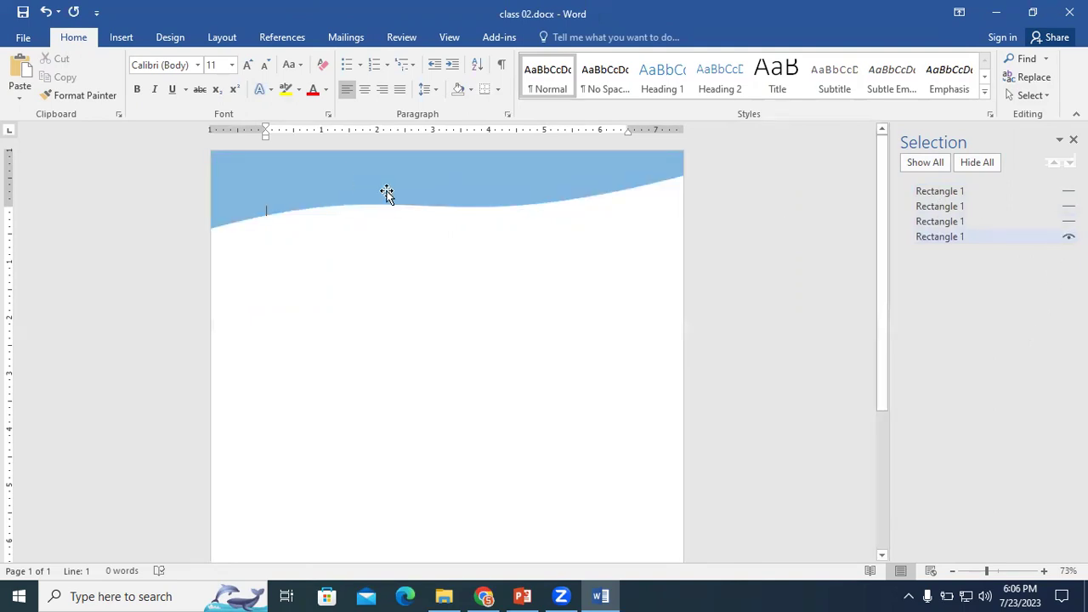
left_click(1068, 222)
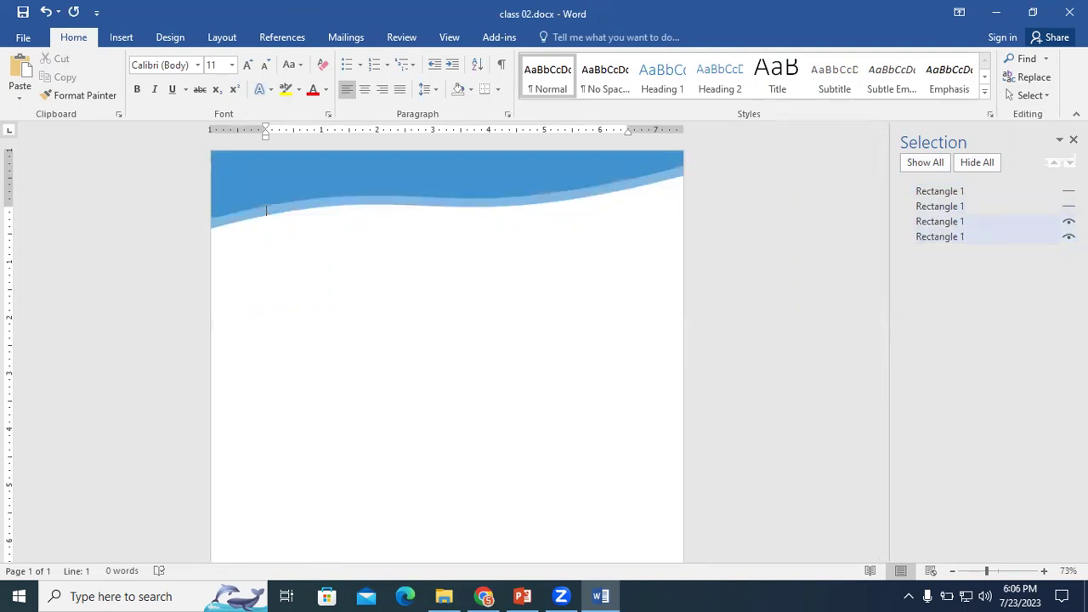
left_click(1068, 237)
left_click(1068, 222)
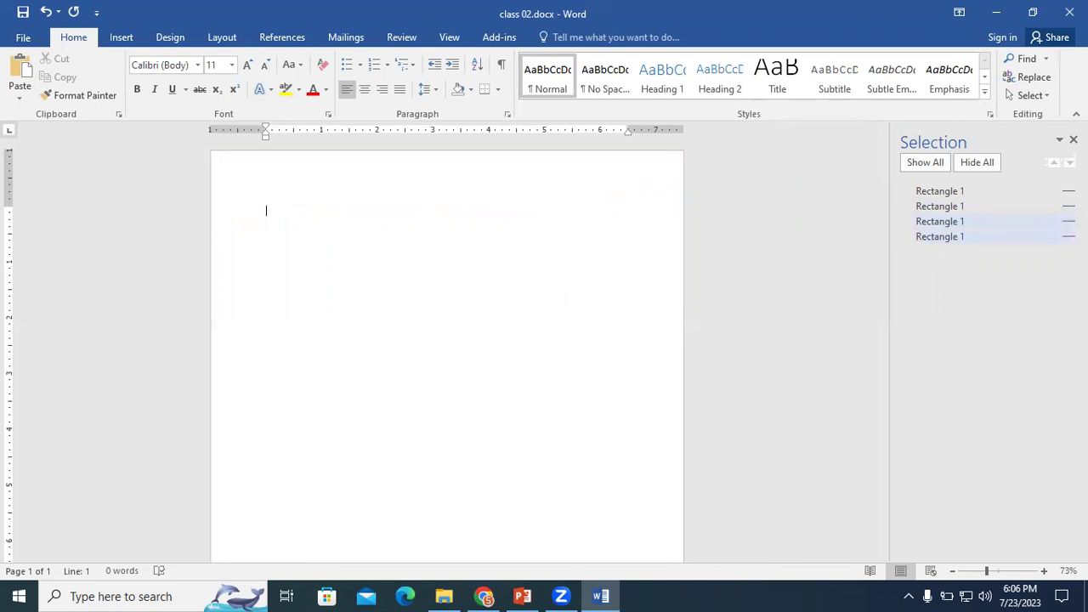
left_click(1068, 237)
left_click(1068, 222)
left_click(1069, 206)
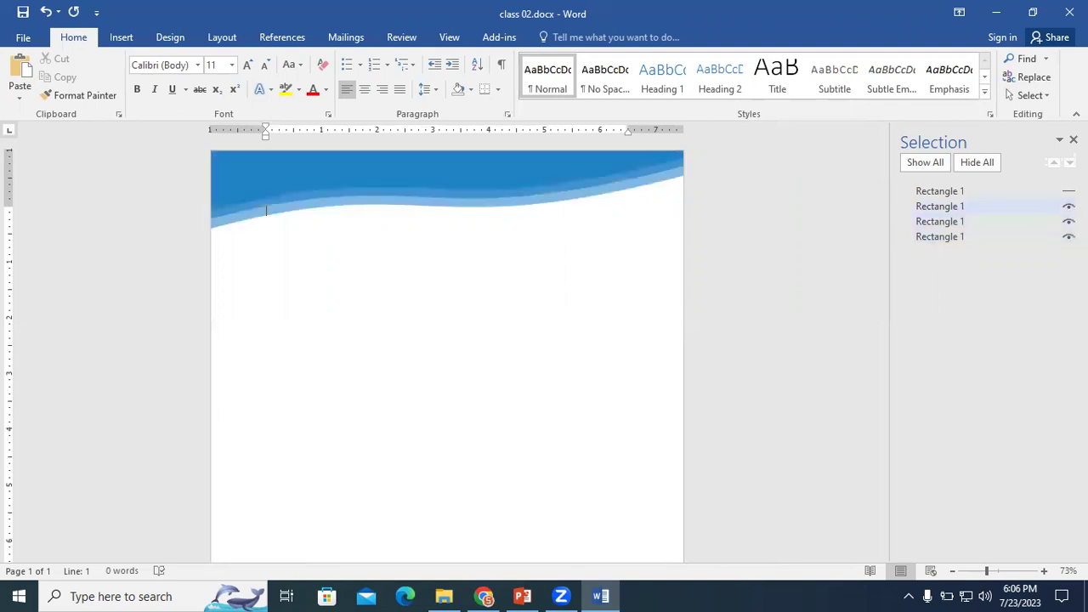
left_click(1068, 191)
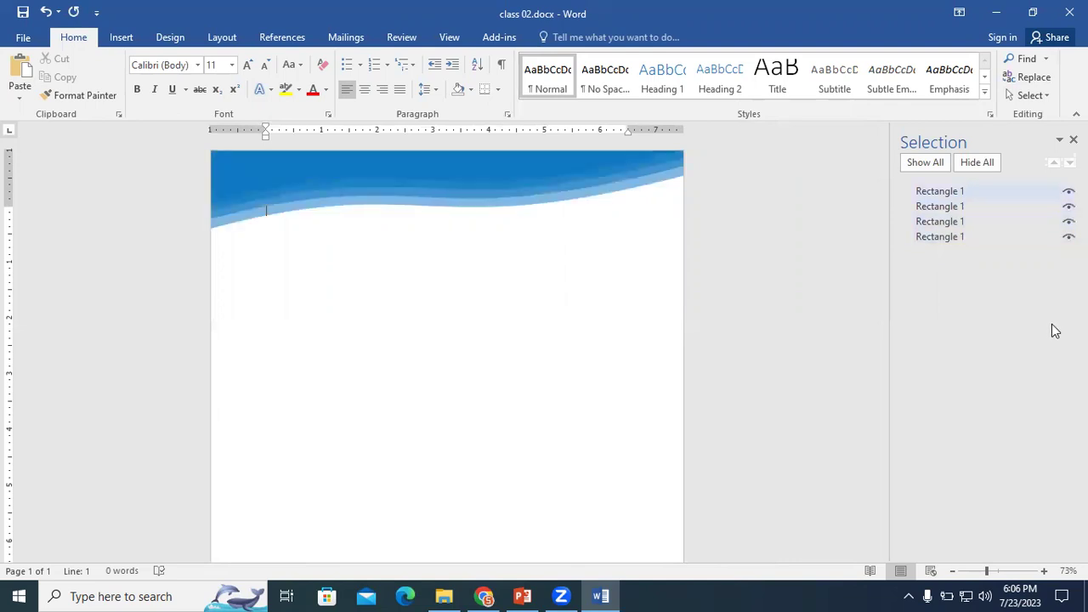
Rename the top two wave shapes 1 and 2
left_click(953, 194)
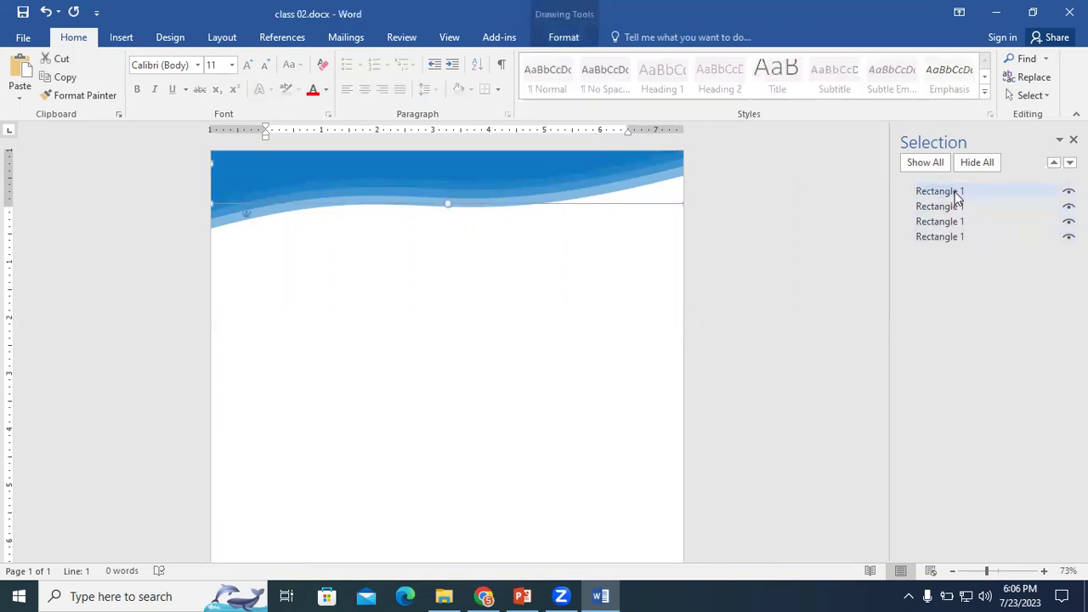
left_click(955, 193)
left_click_drag(970, 192, 873, 204)
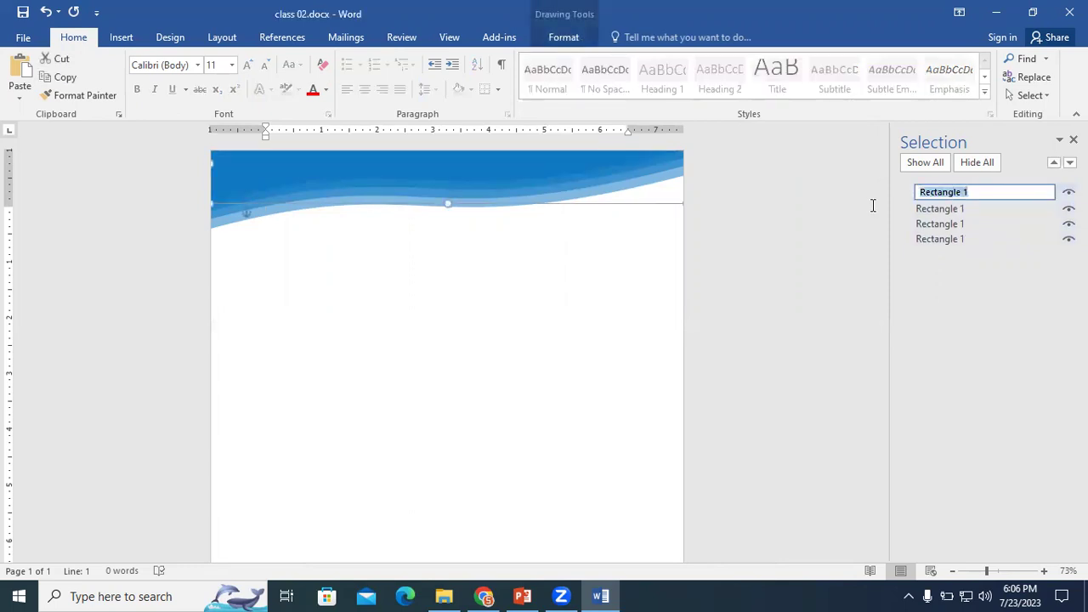
type("1")
left_click(956, 211)
left_click(957, 209)
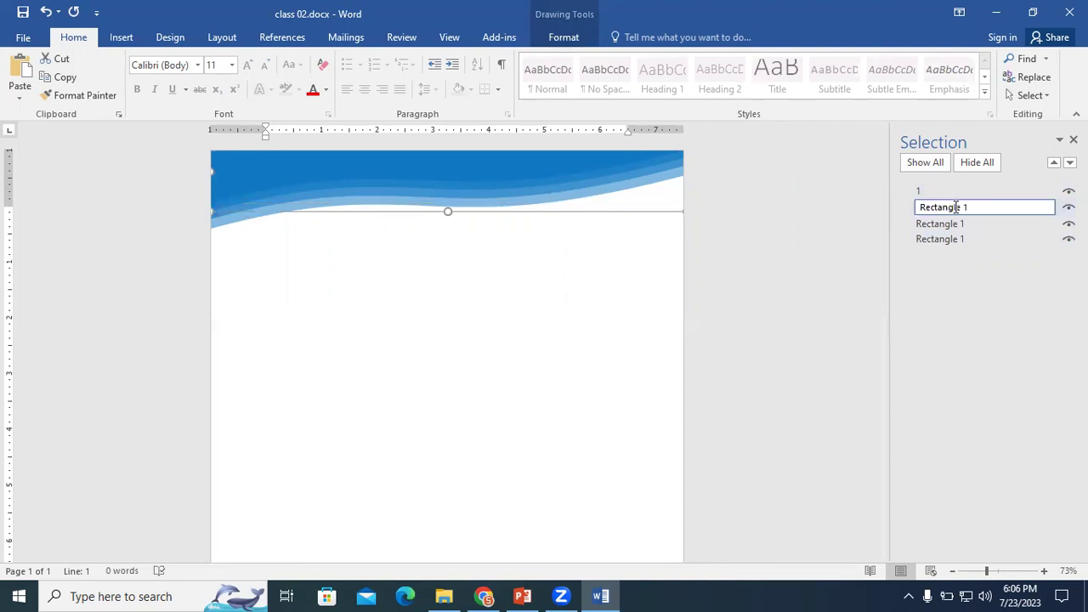
left_click_drag(981, 205, 876, 209)
type("2")
left_click(954, 223)
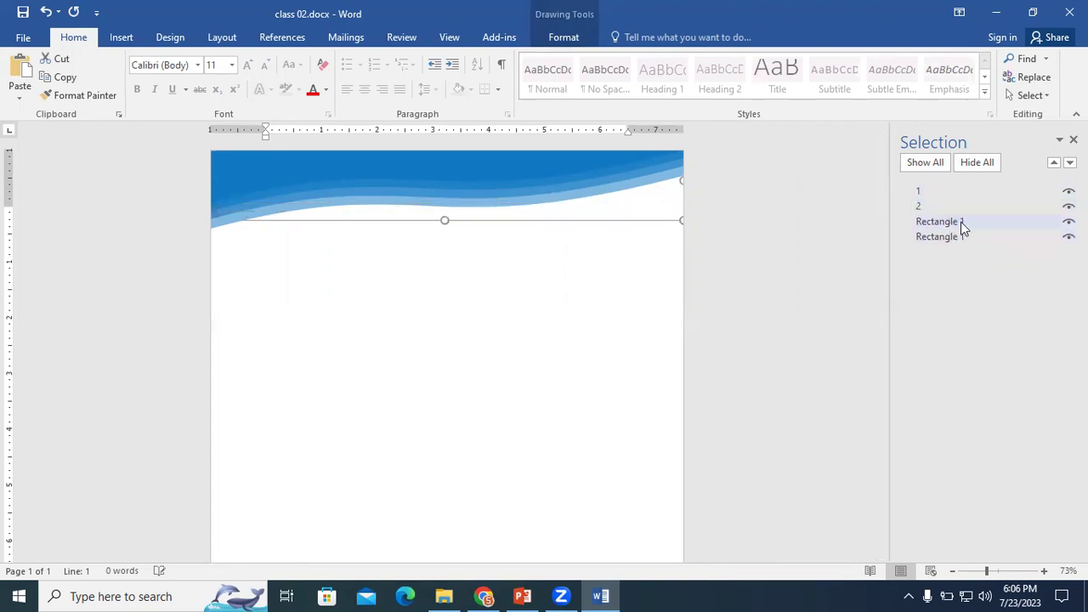
Rename the remaining two wave shapes 3 and 4
left_click(955, 223)
left_click_drag(974, 221, 852, 228)
type("3")
left_click(927, 238)
left_click(961, 236)
left_click_drag(974, 237, 853, 245)
type("4")
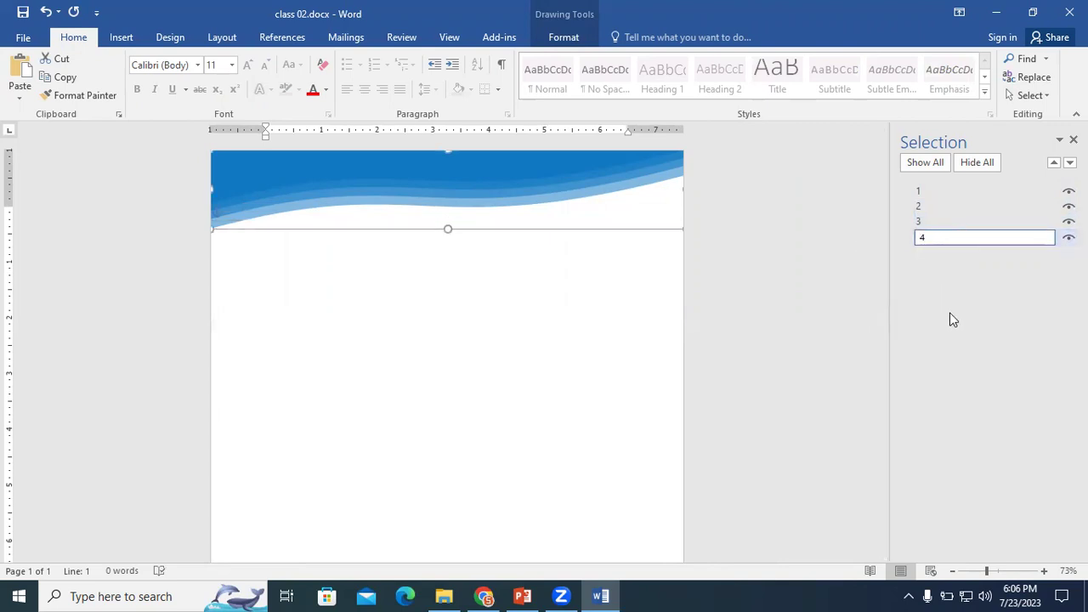
left_click(971, 202)
Select shapes 1 through 4 together, then close the Selection Pane
left_click(973, 212, "ctrl")
left_click(970, 223, "ctrl")
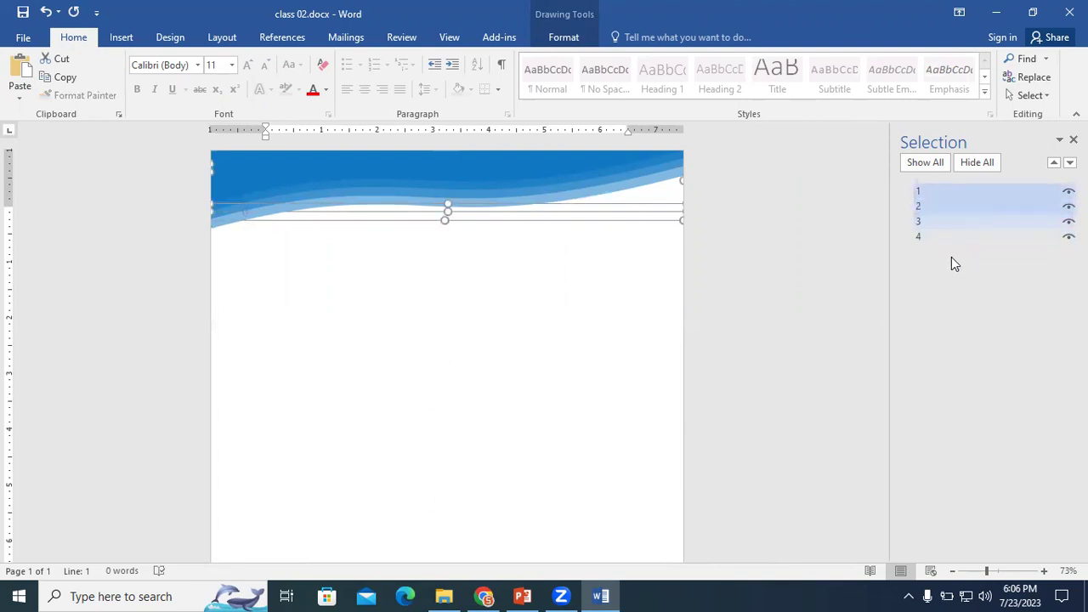
left_click(953, 238, "ctrl")
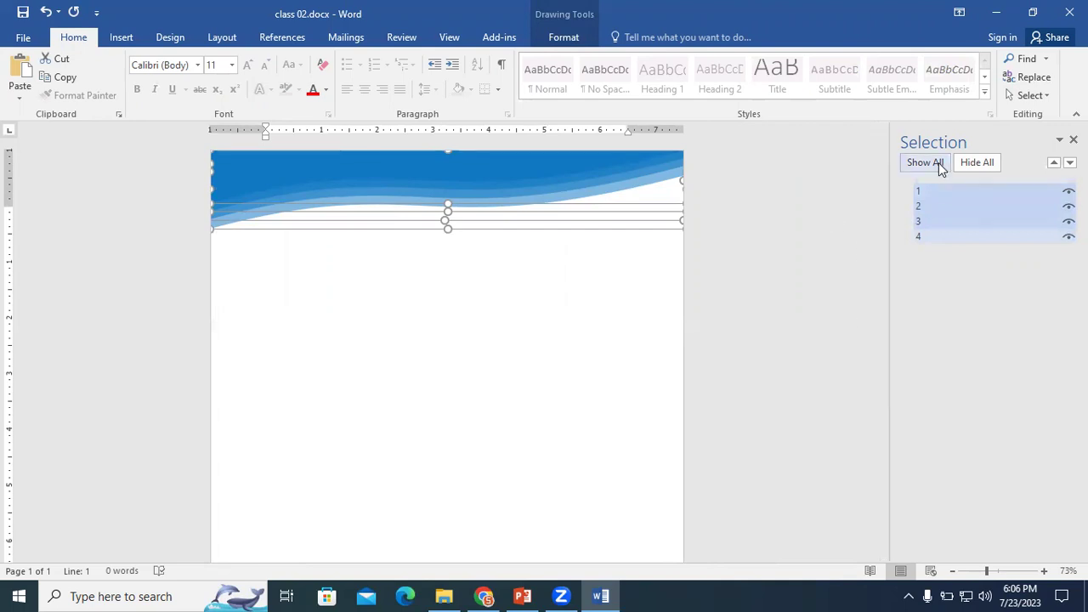
left_click(903, 213)
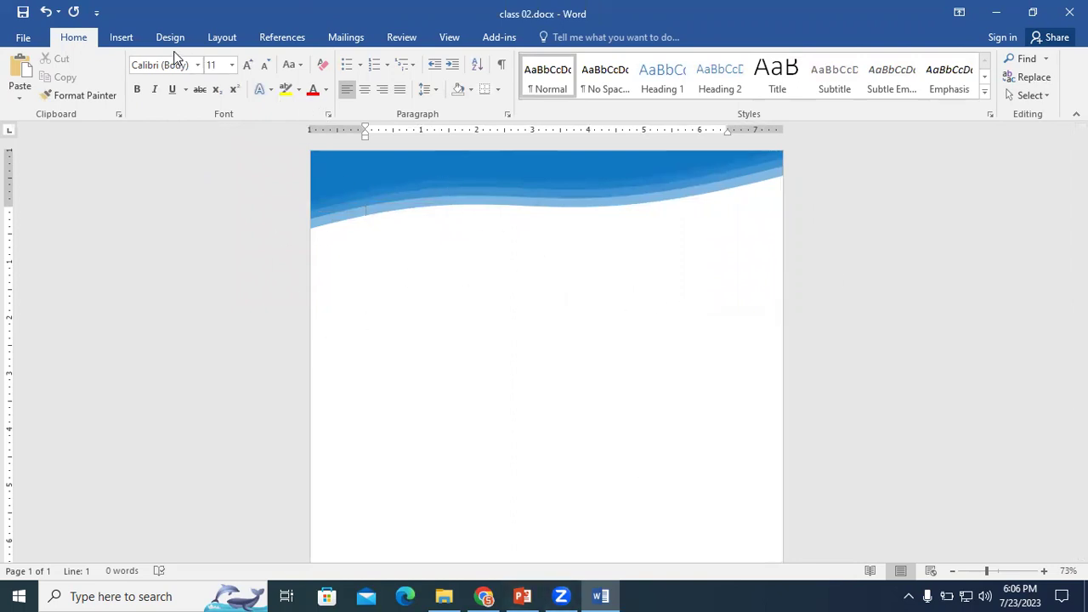
Draw an isosceles triangle, rotate it to point right, and push it against the left page edge
left_click(123, 37)
left_click(217, 93)
left_click(310, 138)
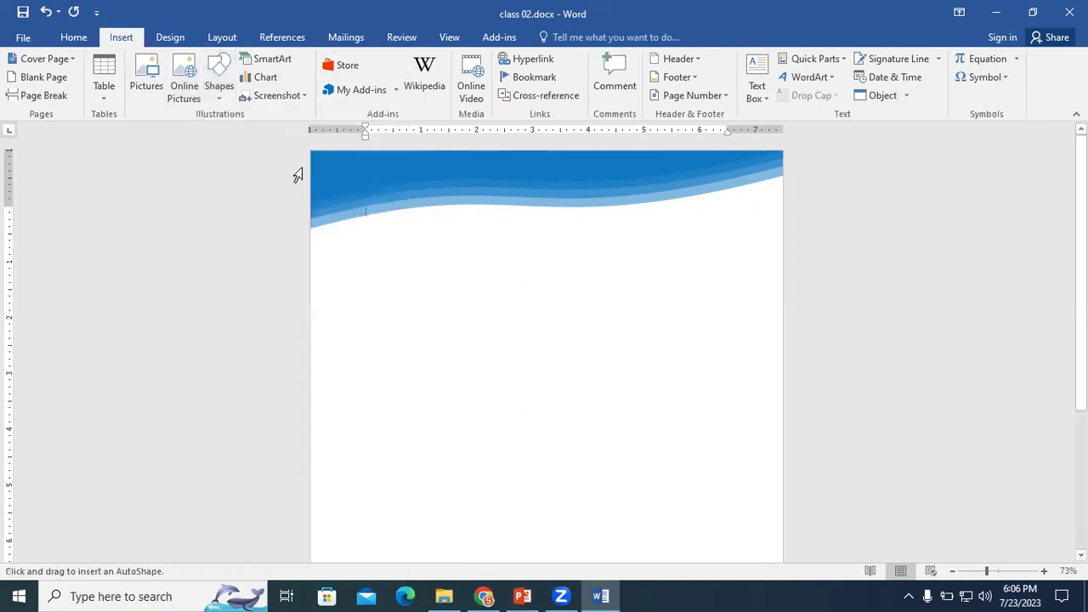
mouse_move(375, 263)
left_mouse_down()
mouse_move(600, 325)
mouse_move(627, 365)
mouse_move(515, 382)
mouse_move(630, 368)
mouse_move(497, 384)
left_mouse_up()
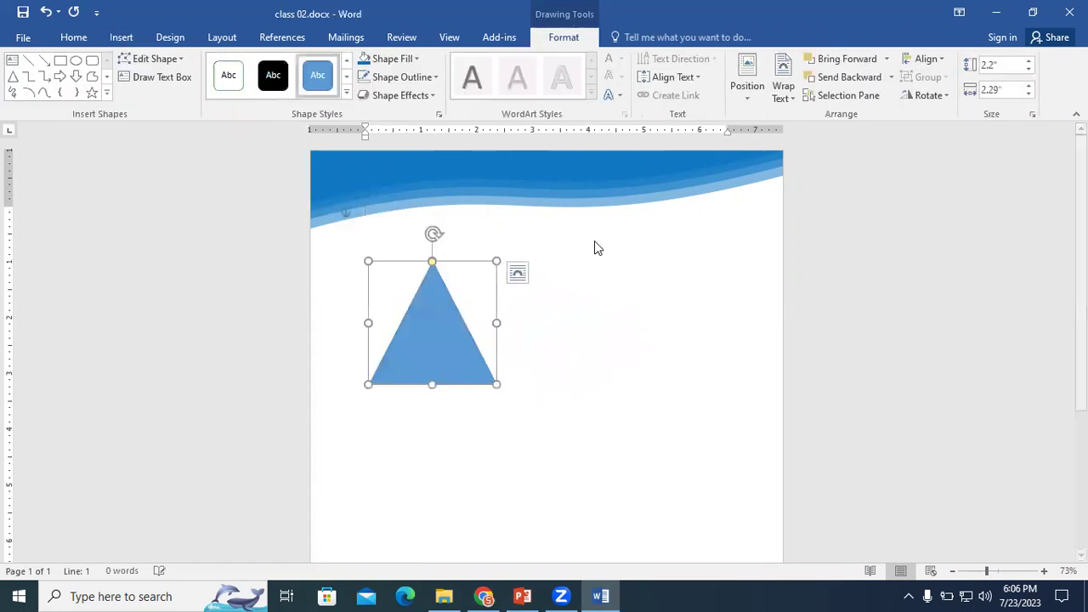
left_click_drag(433, 238, 549, 338)
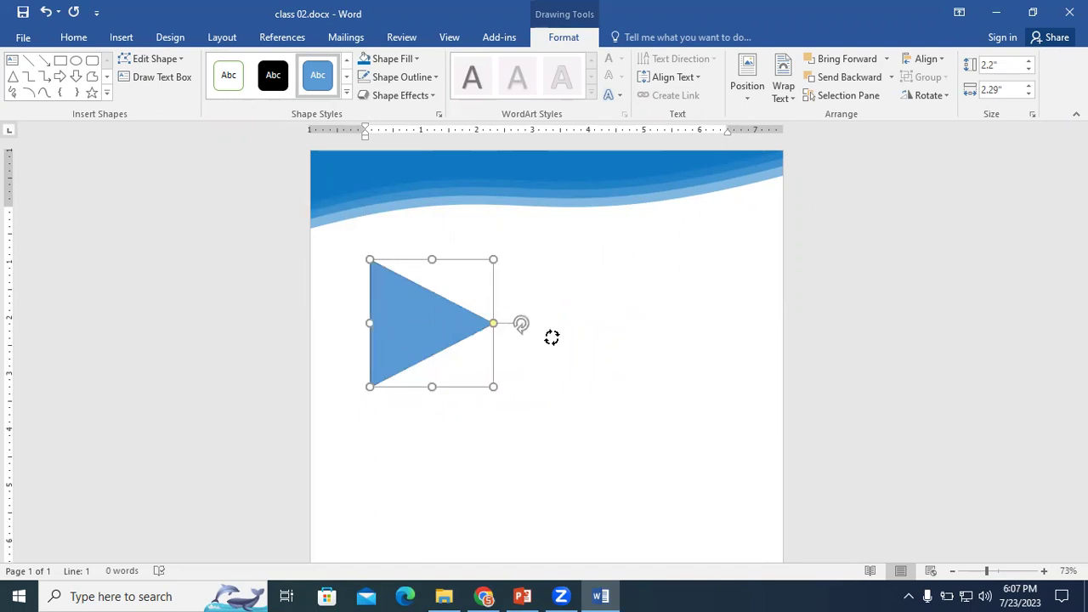
left_click_drag(415, 320, 364, 292)
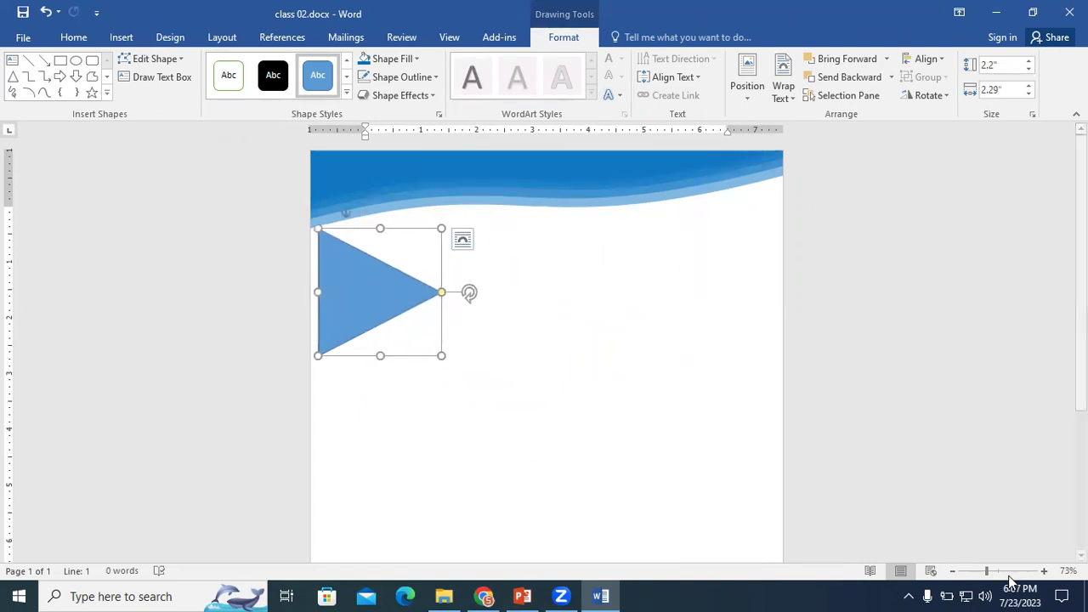
left_click(1020, 570)
left_click_drag(187, 306, 154, 315)
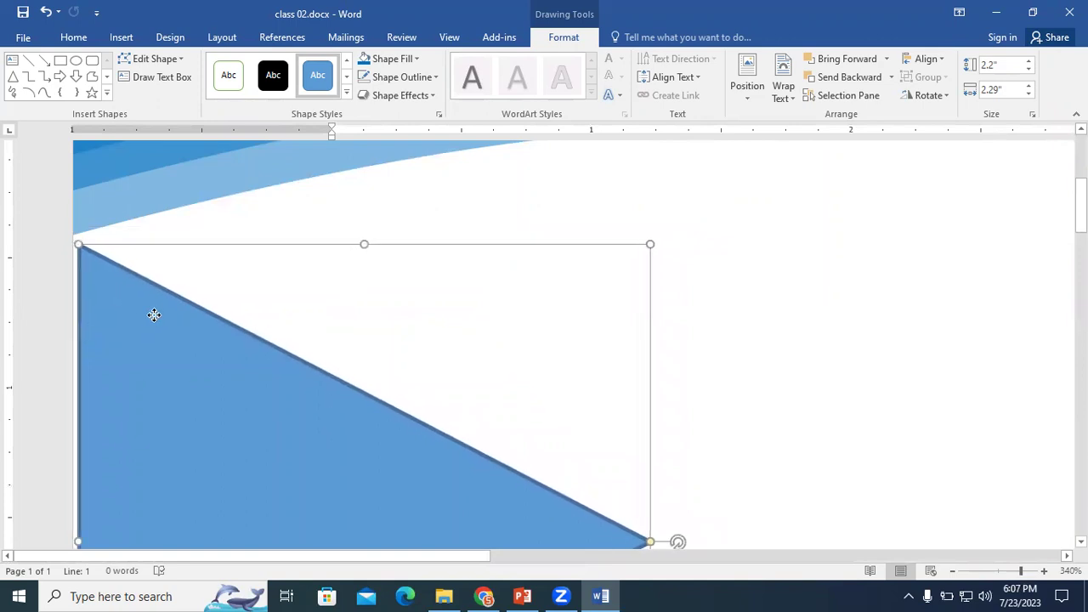
Remove the triangle's outline and flatten it into a thin 2.2" by 0.38" wedge
left_click(404, 76)
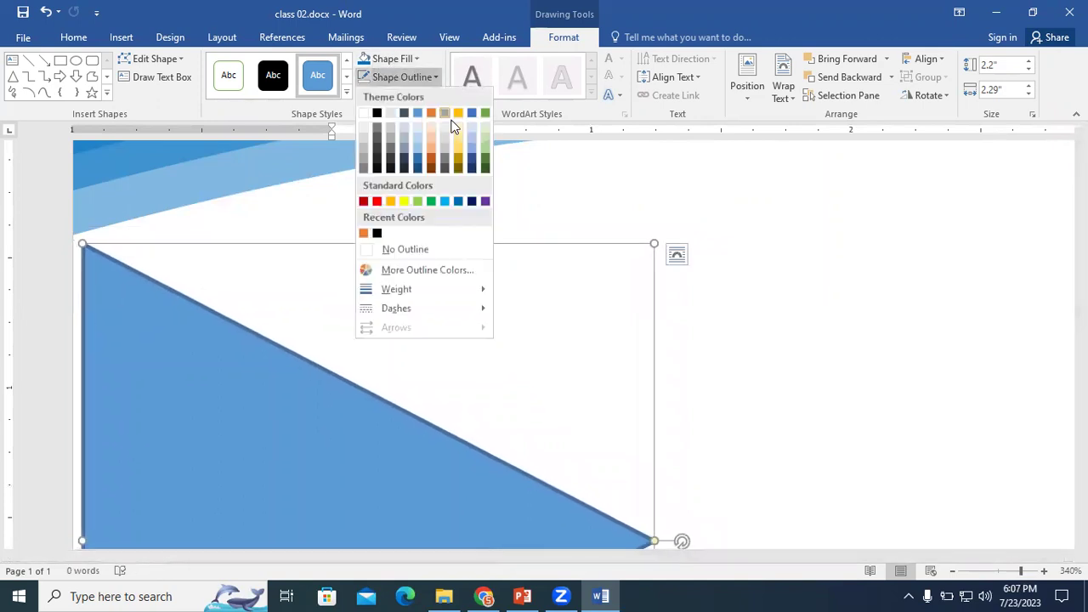
left_click(401, 249)
left_click_drag(167, 313, 155, 307)
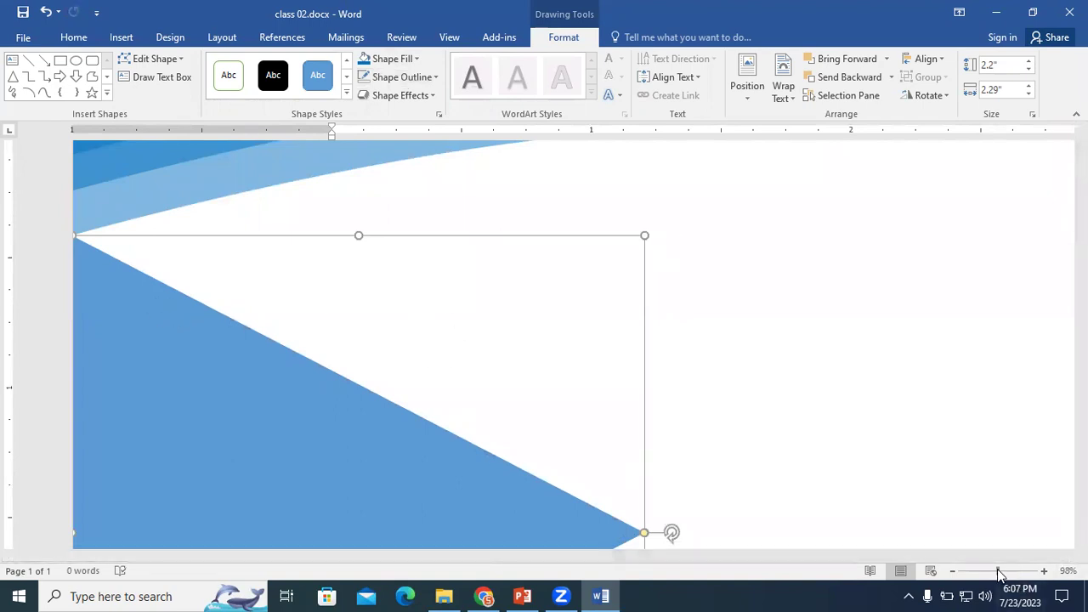
left_click(999, 570)
left_click_drag(312, 406, 310, 258)
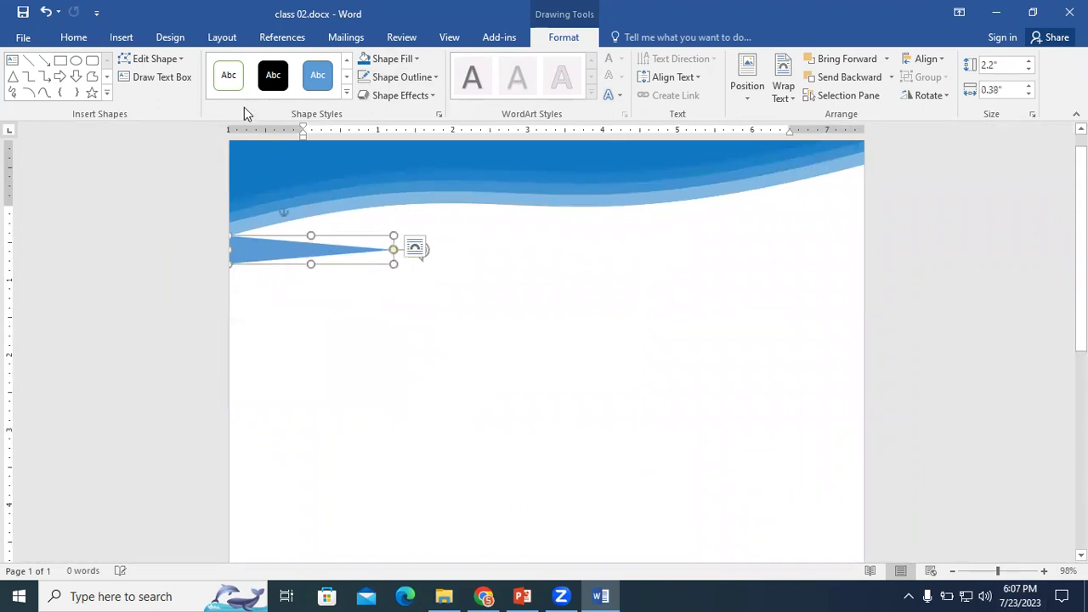
left_click(139, 55)
With Edit Points, curve the wedge's tip and left points upward, making it 3.63" by 0.86"
left_click(175, 100)
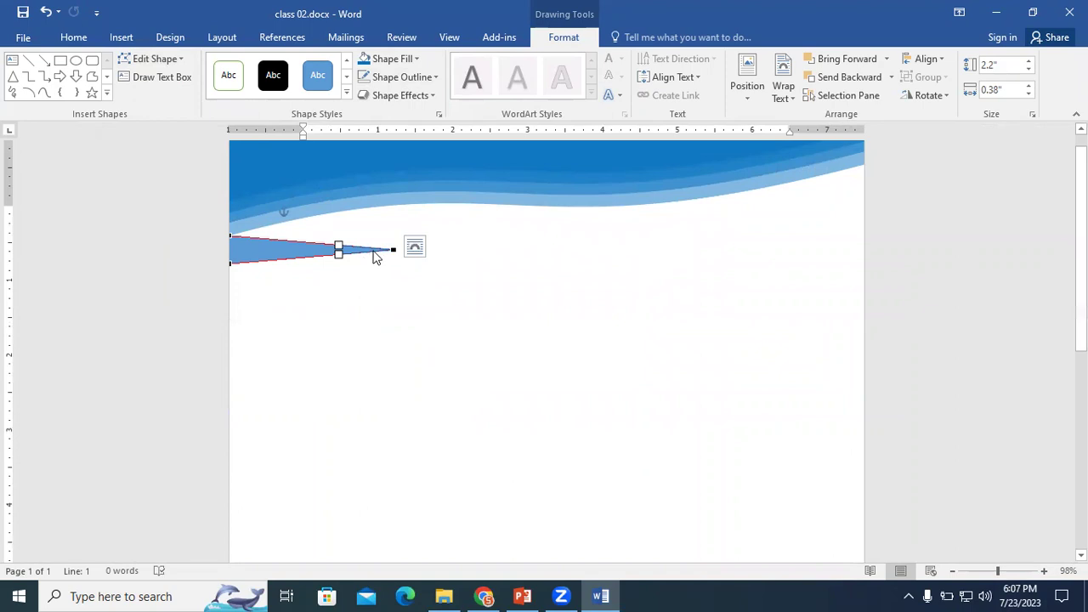
left_click_drag(392, 249, 500, 203)
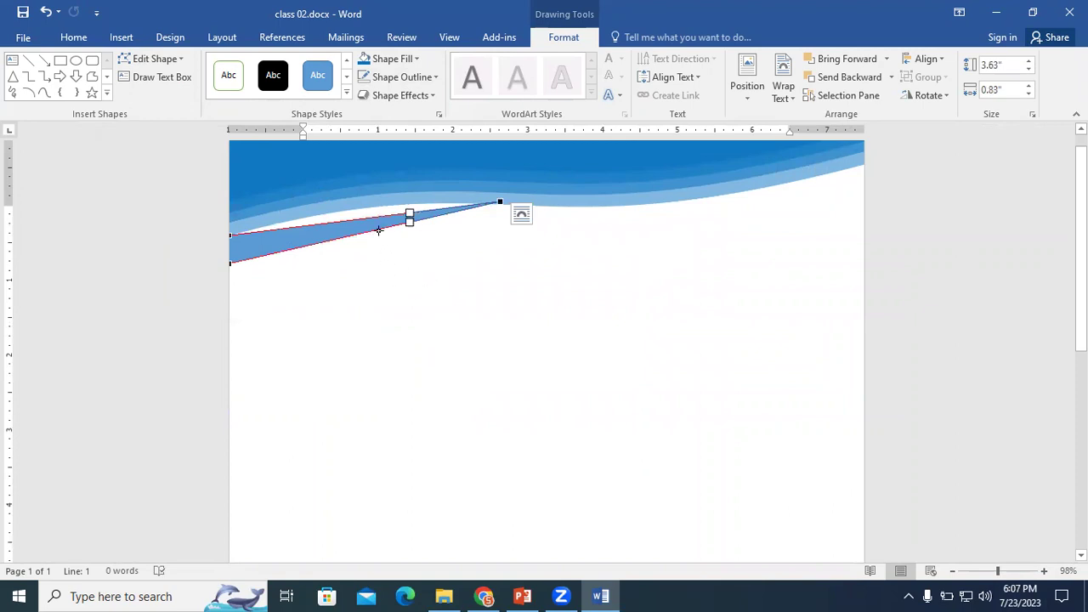
left_click_drag(408, 211, 391, 193)
left_click(230, 240)
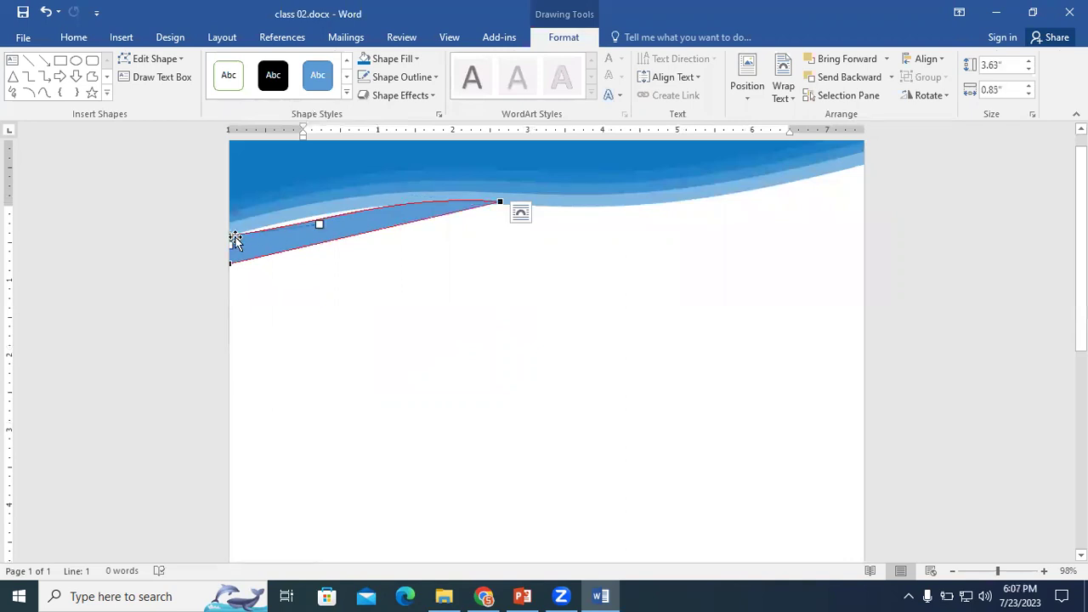
left_click_drag(319, 224, 302, 210)
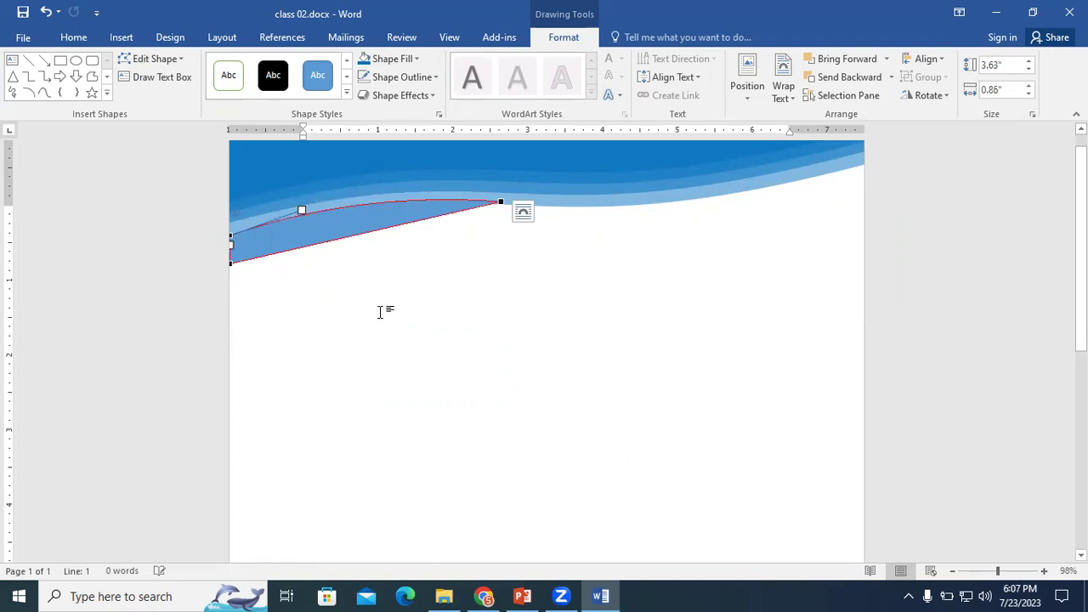
left_click(230, 262)
left_click_drag(319, 243, 328, 206)
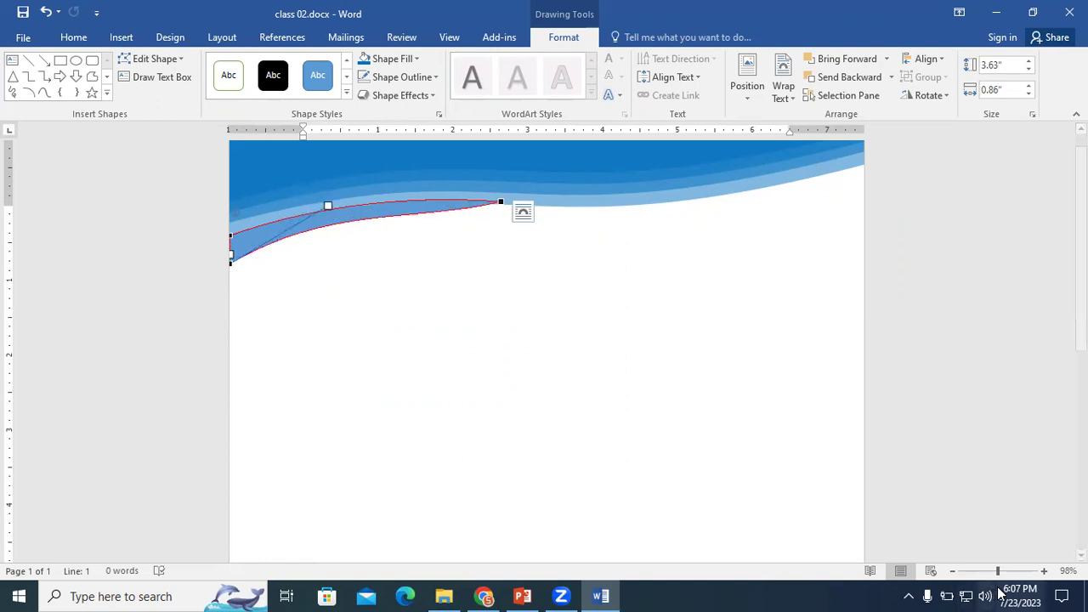
key("Escape")
left_click_drag(997, 570, 1021, 570)
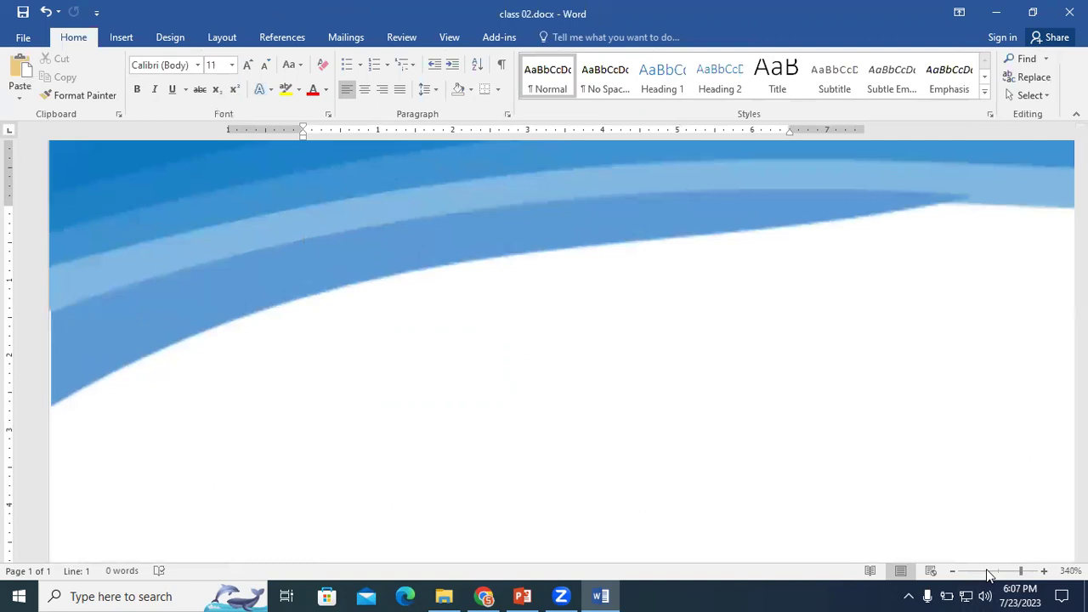
Edit the blue sliver's points to reshape its left end and stretch its upper curve along the wave
left_click(252, 272)
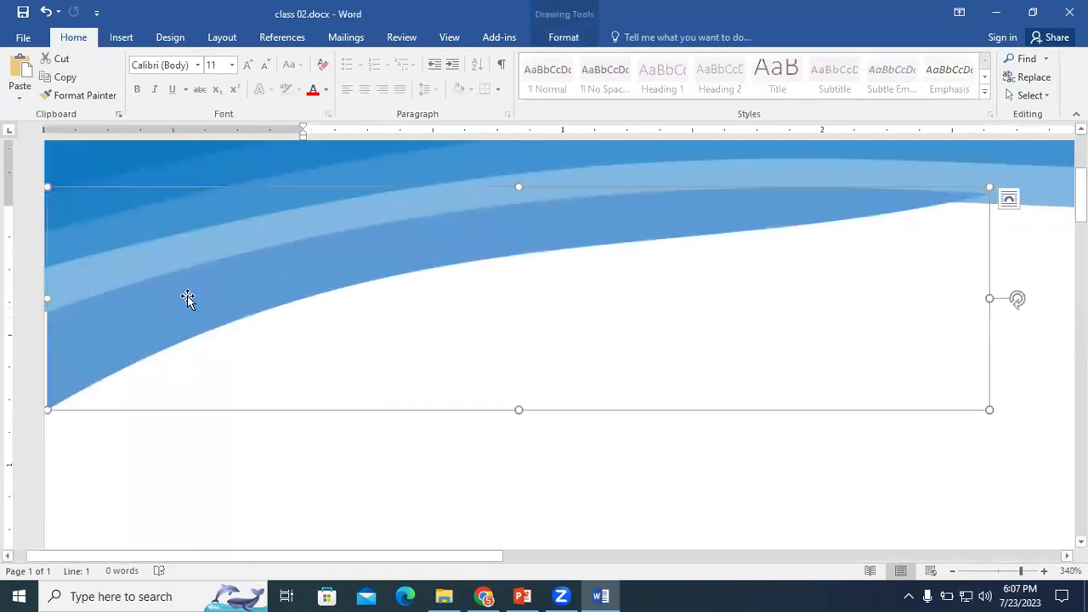
left_click(564, 36)
left_click(151, 59)
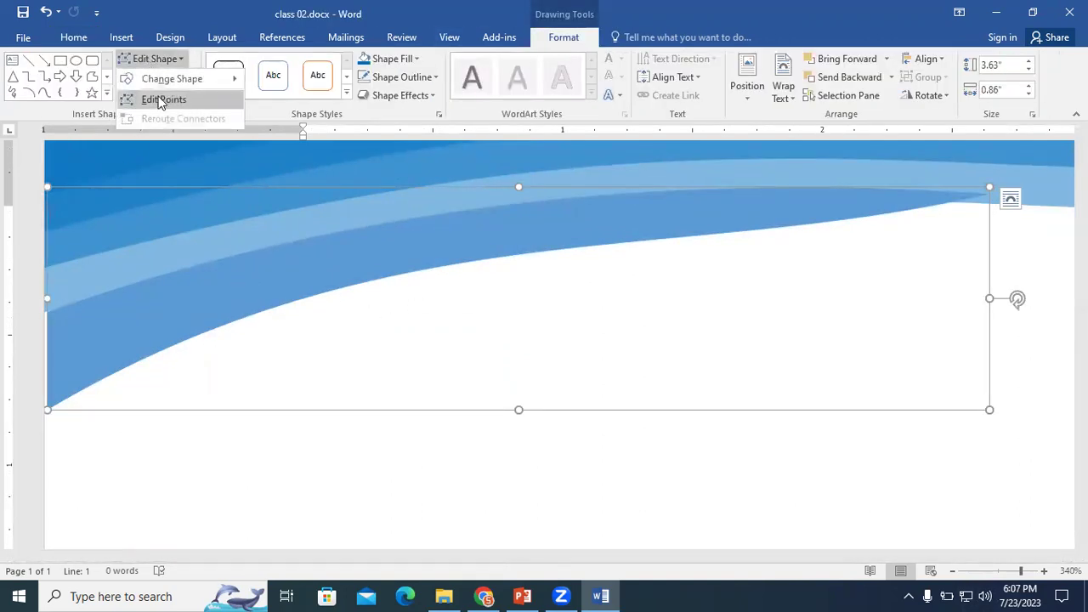
left_click(148, 99)
left_click_drag(49, 409, 49, 352)
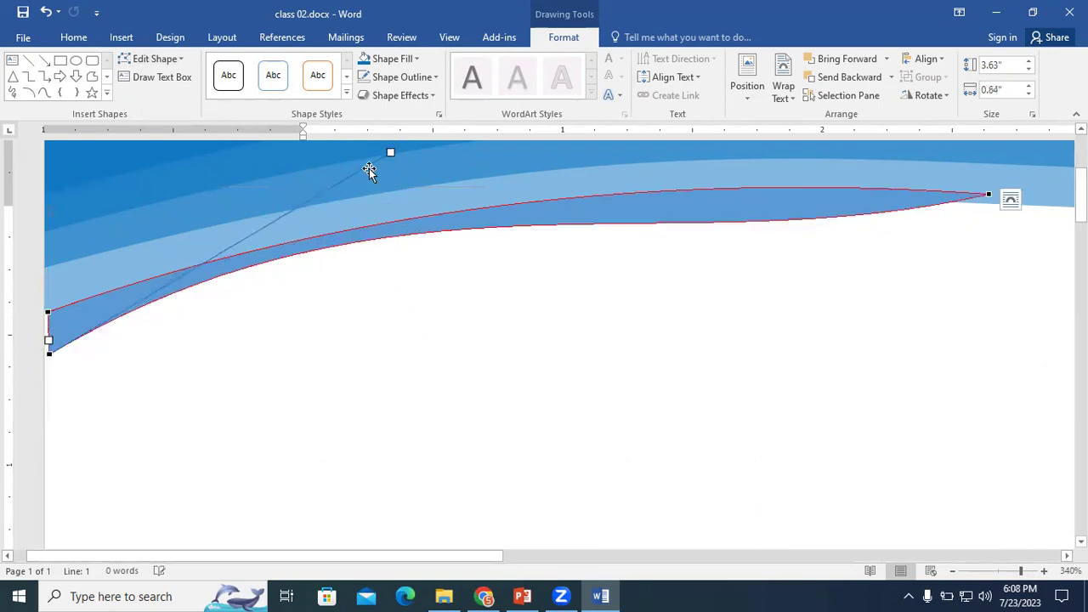
left_click_drag(390, 152, 587, 156)
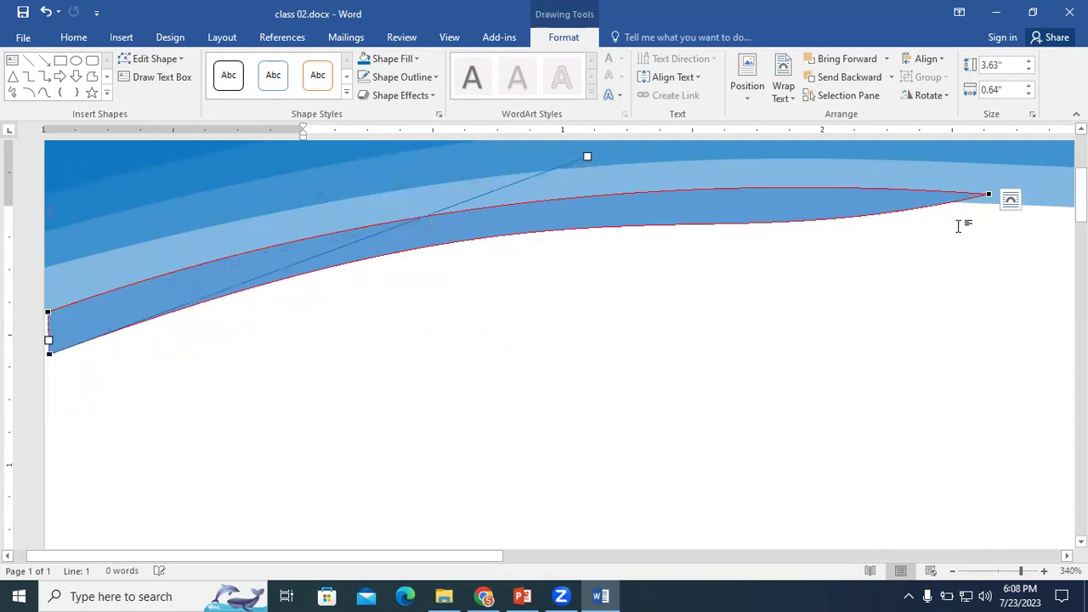
Refine the sliver's right tip and left-end points so it hugs the header wave
left_click(991, 193)
left_click_drag(675, 264, 740, 209)
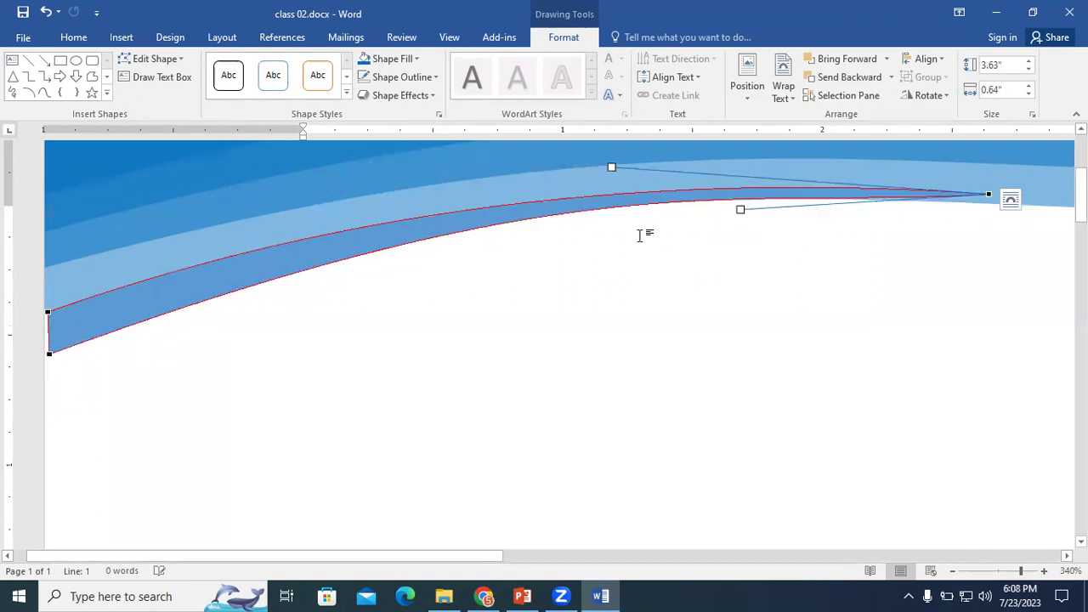
left_click_drag(989, 193, 995, 204)
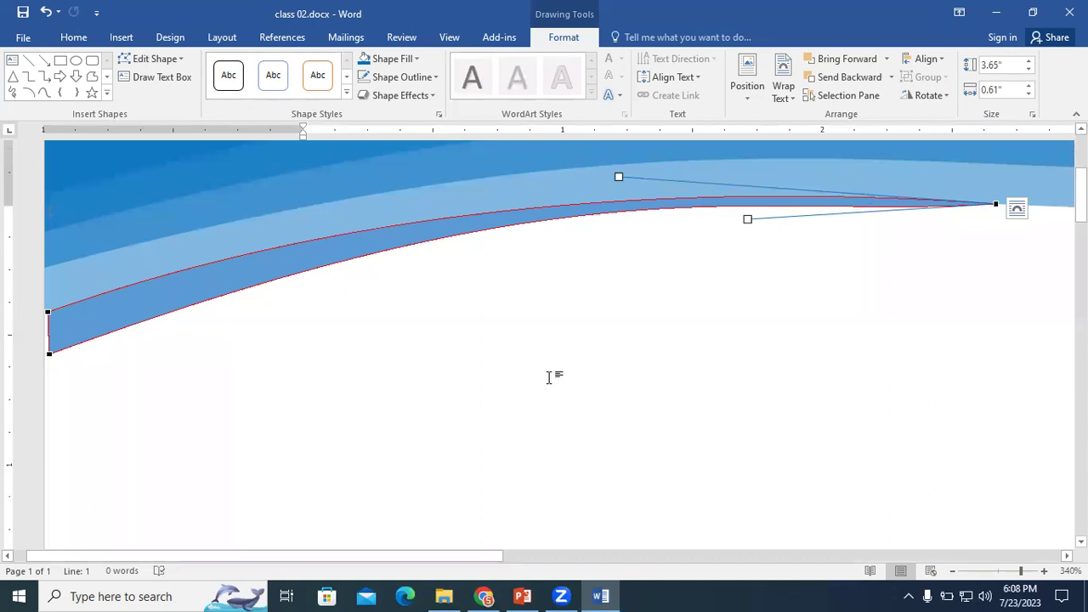
left_click_drag(47, 316, 45, 313)
left_click(46, 348)
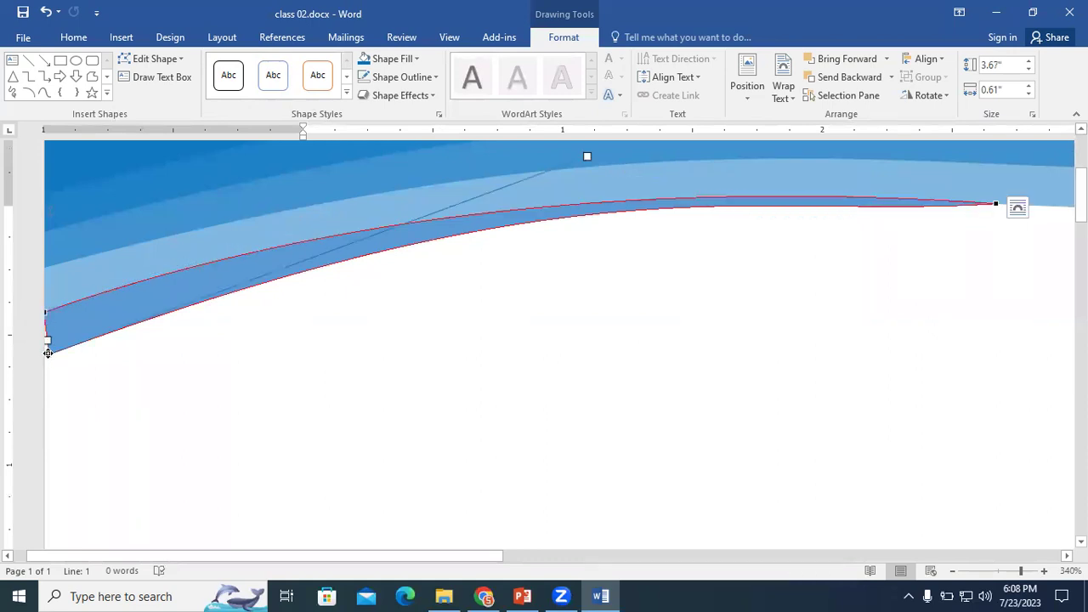
left_click(211, 415)
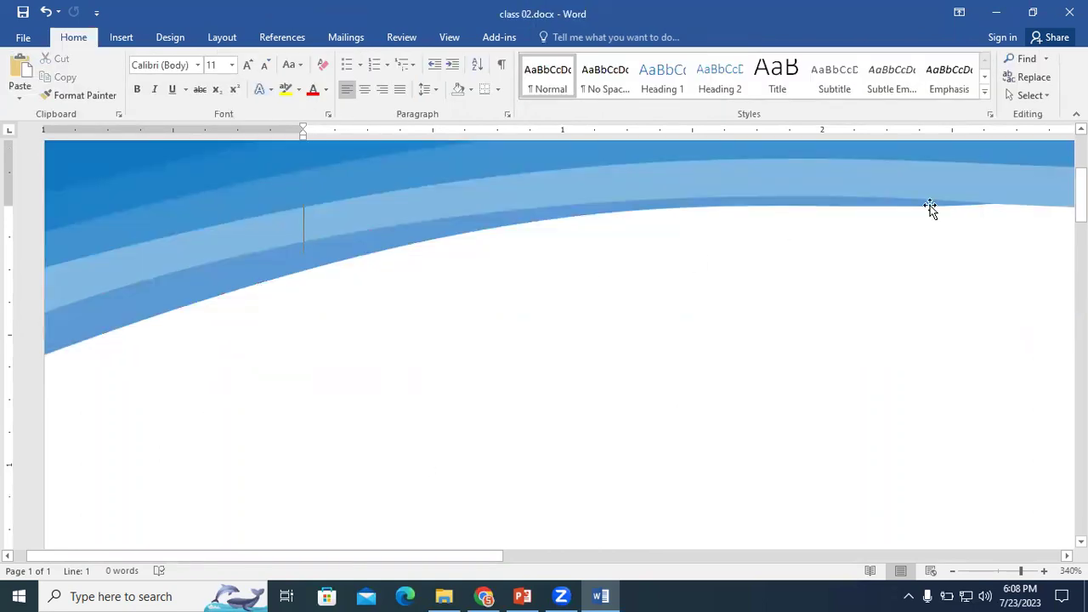
Zoom back out, fill the sliver orange, and return to the Chrome letterhead search
scroll(710, 356, "down", 3)
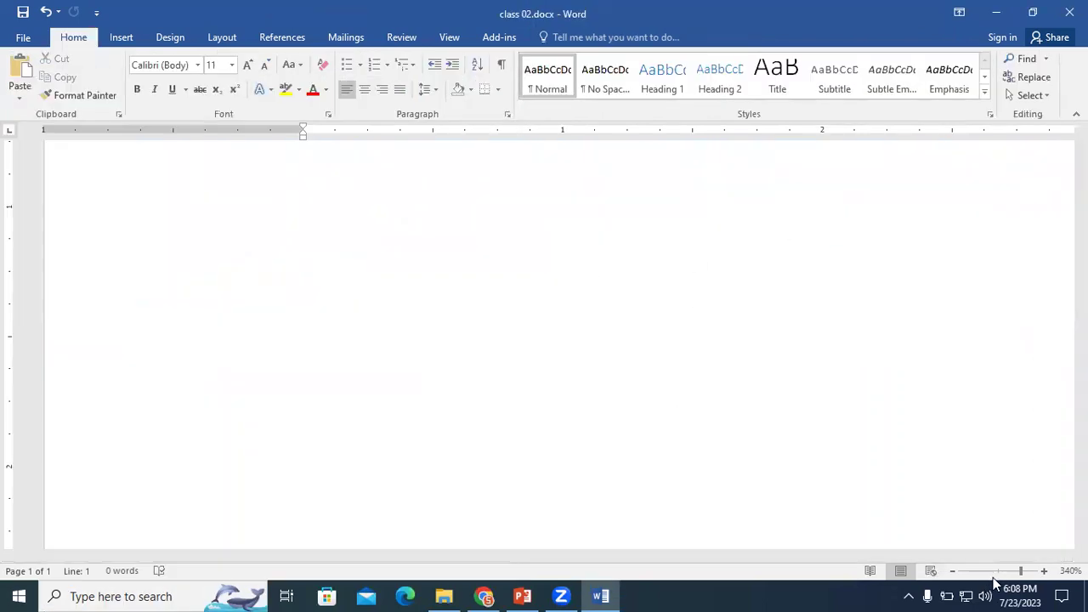
left_click(995, 571)
left_click(293, 243)
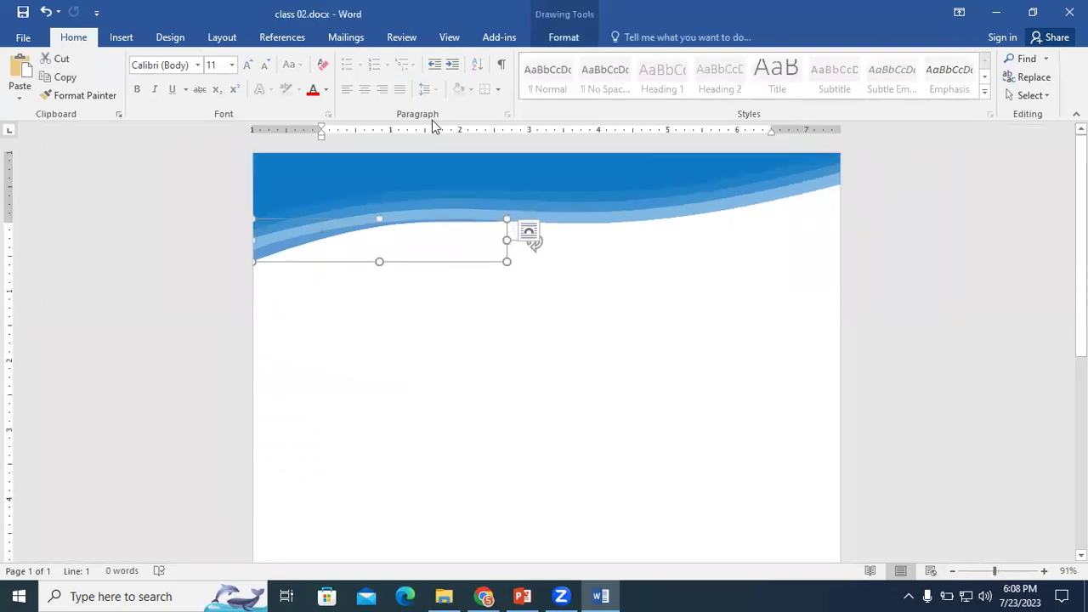
left_click(557, 39)
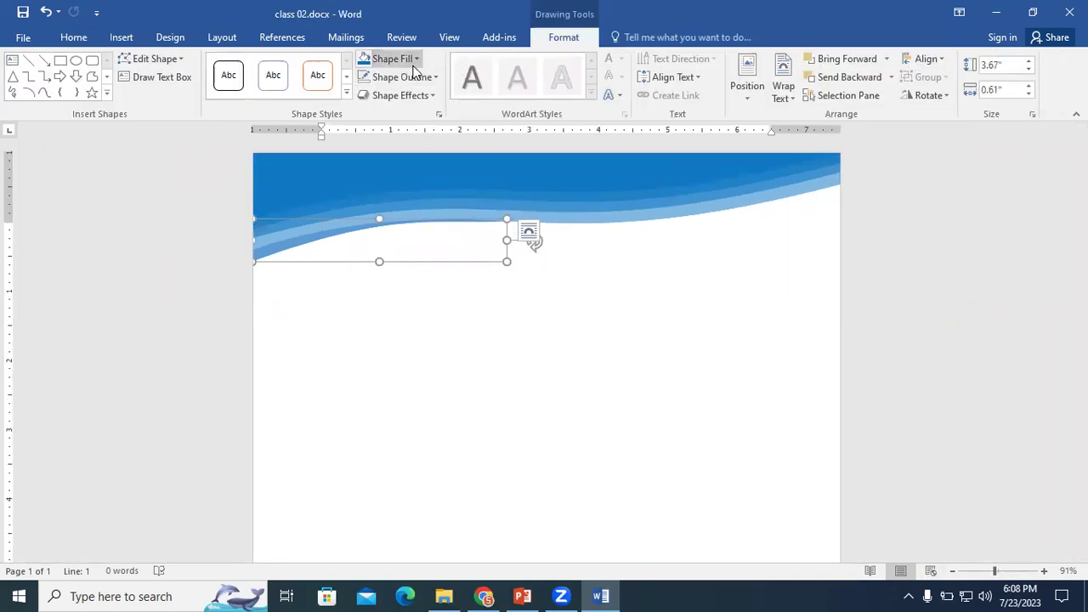
left_click(415, 59)
left_click(430, 93)
left_click(486, 439)
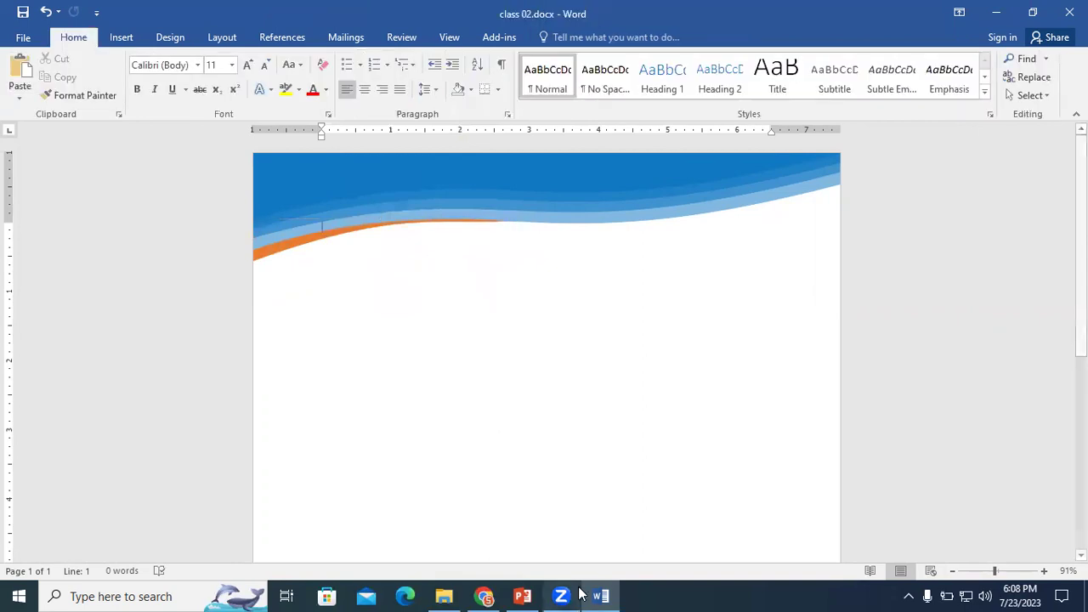
left_click(484, 595)
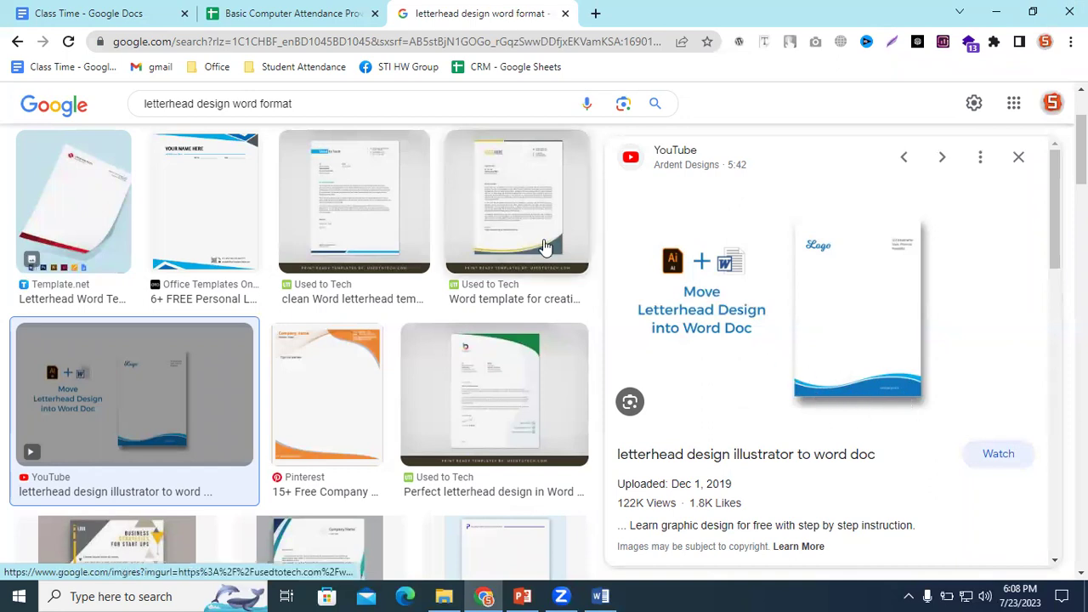
Preview the Used to Tech, Office Templates Online and orange Pinterest letterhead examples
left_click(514, 242)
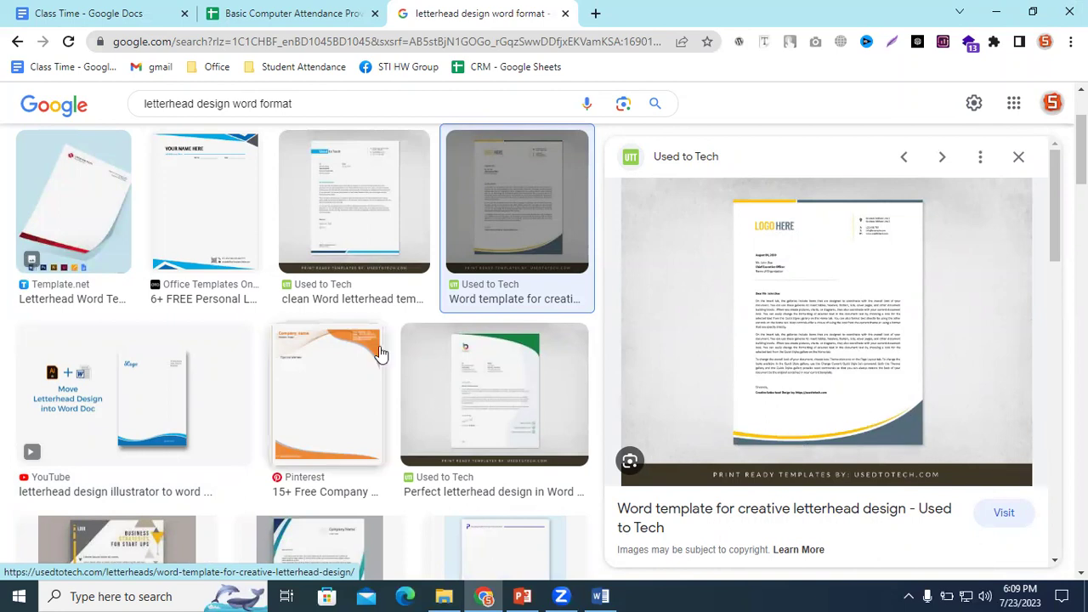
left_click(253, 204)
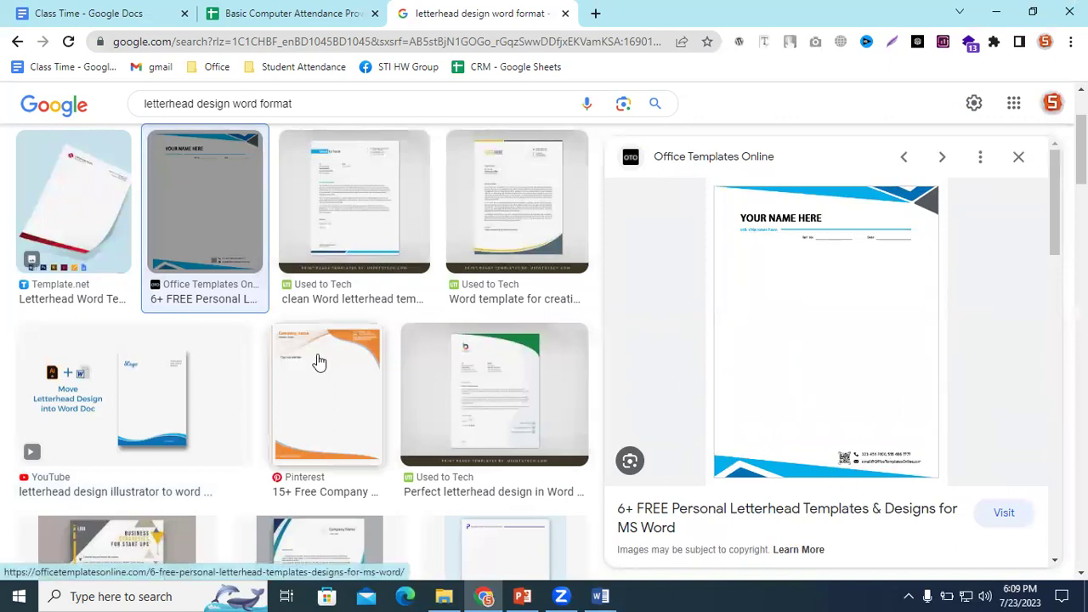
left_click(349, 402)
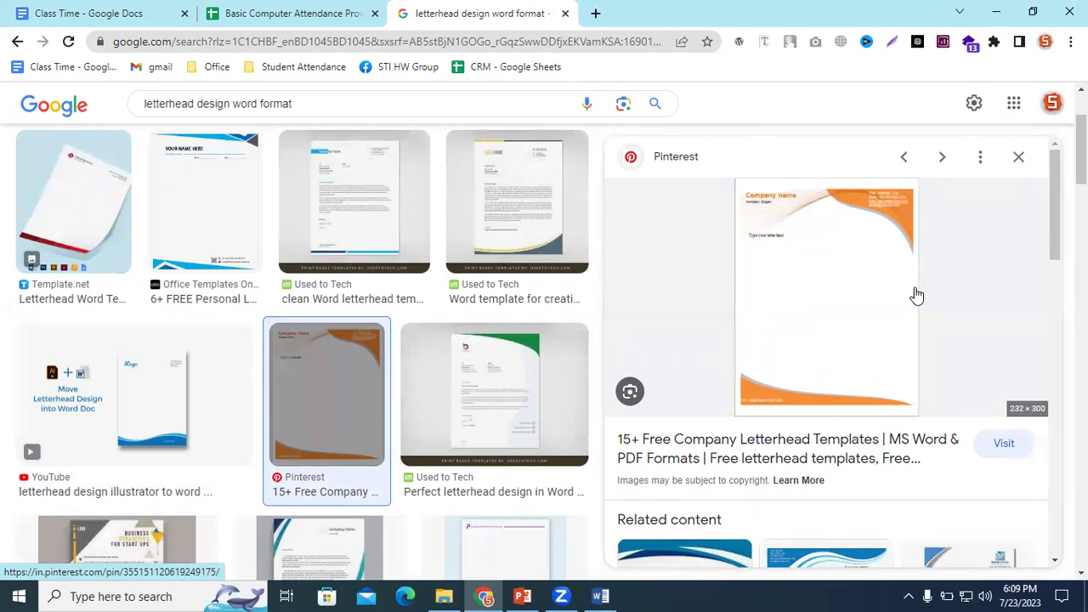
Back in Word, open the header and delete its blue and orange curve shapes
left_click(601, 596)
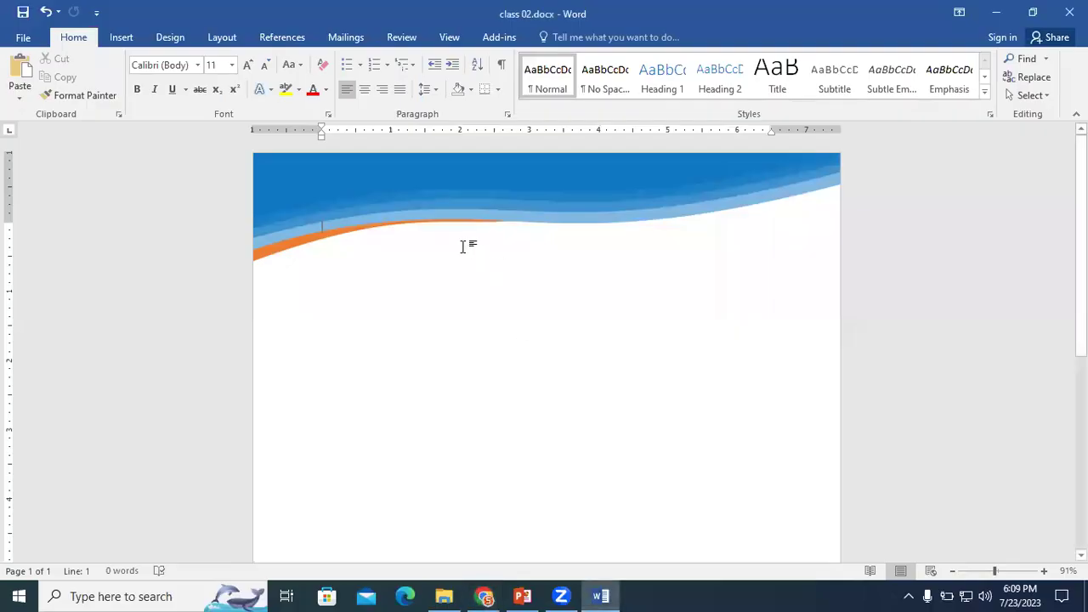
left_click(334, 162)
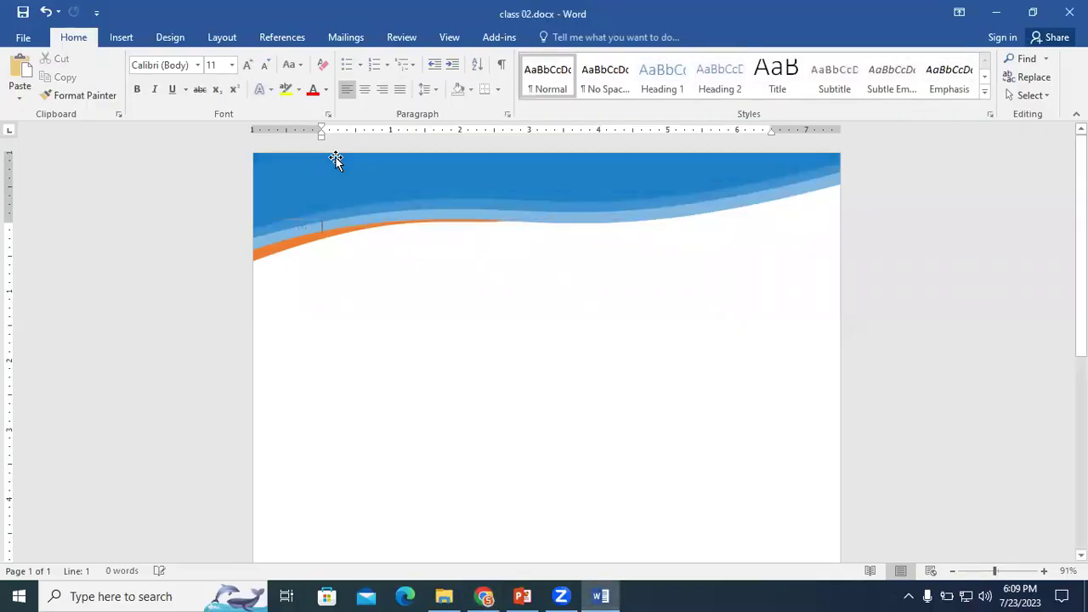
double_click(332, 175)
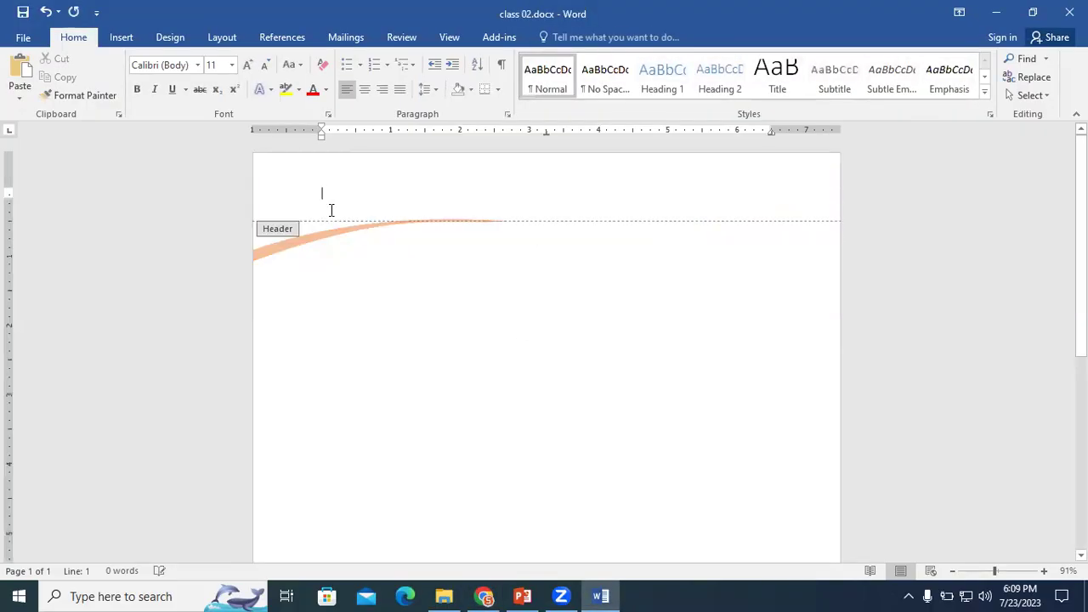
double_click(329, 273)
key("Delete")
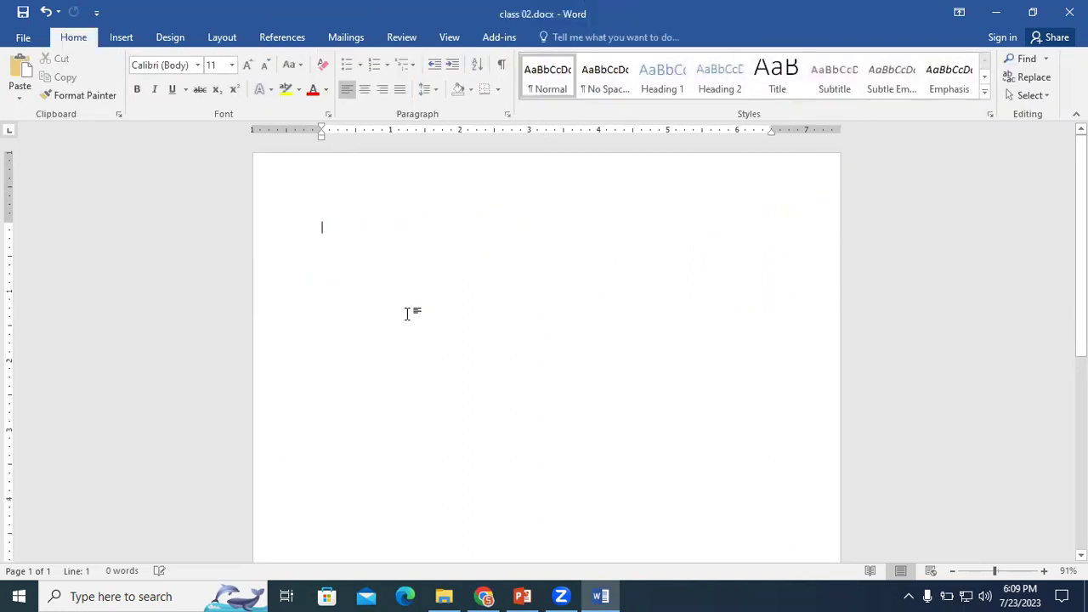
Draw a large blue oval and push it into the page's top-right corner
left_click(123, 43)
left_click(219, 89)
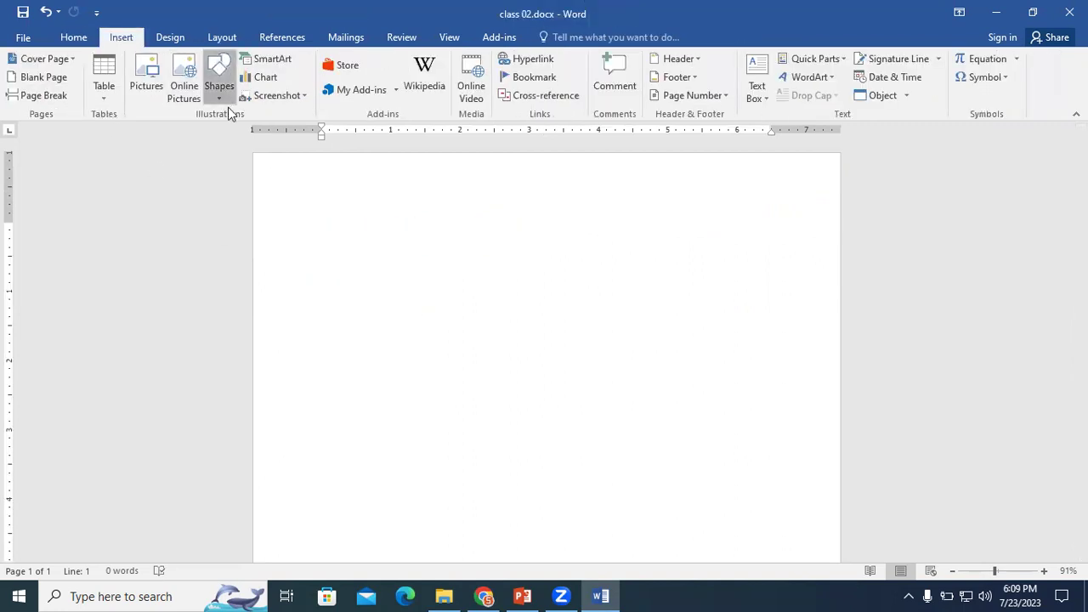
left_click(279, 135)
mouse_move(340, 187)
left_mouse_down()
mouse_move(721, 557)
mouse_move(736, 554)
left_mouse_up()
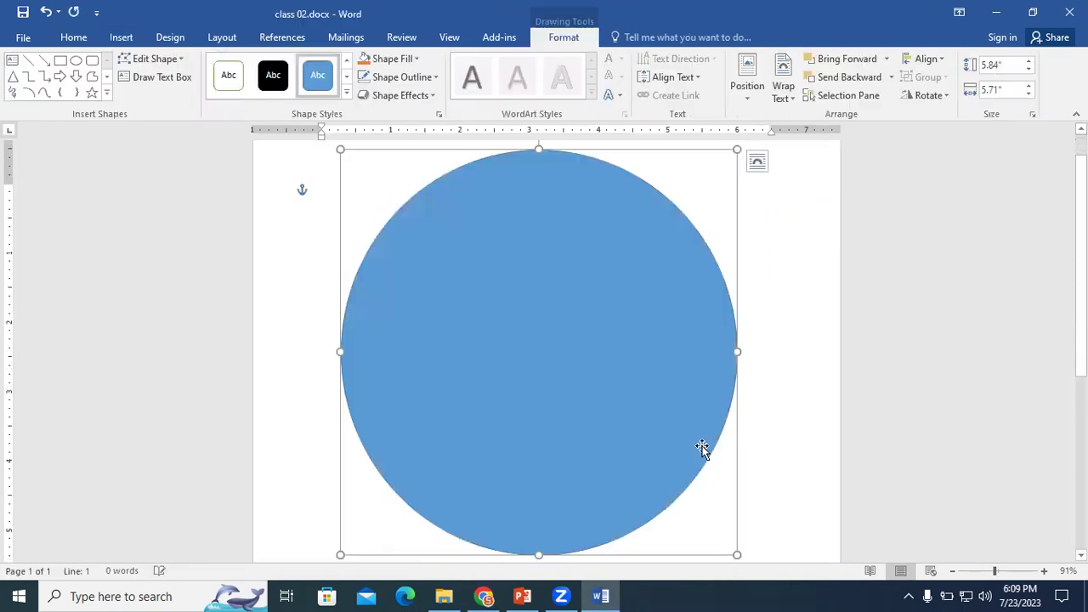
mouse_move(519, 439)
left_mouse_down()
mouse_move(809, 267)
mouse_move(808, 185)
mouse_move(646, 309)
mouse_move(651, 279)
left_mouse_up()
left_click_drag(676, 432, 852, 269)
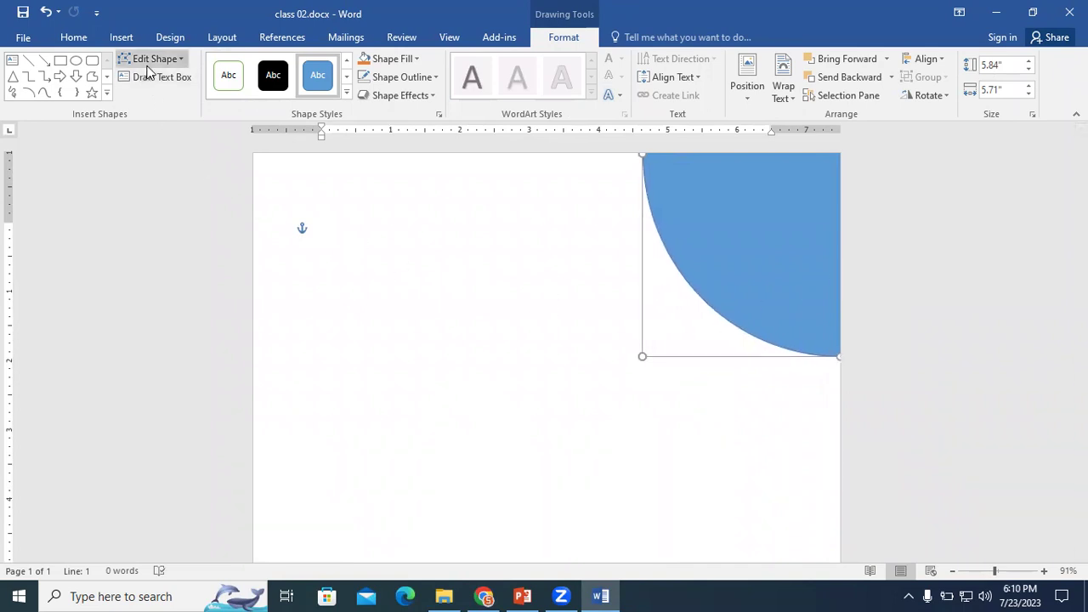
Edit the quarter circle's points to reshape its curved edge
left_click(148, 71)
left_click(155, 97)
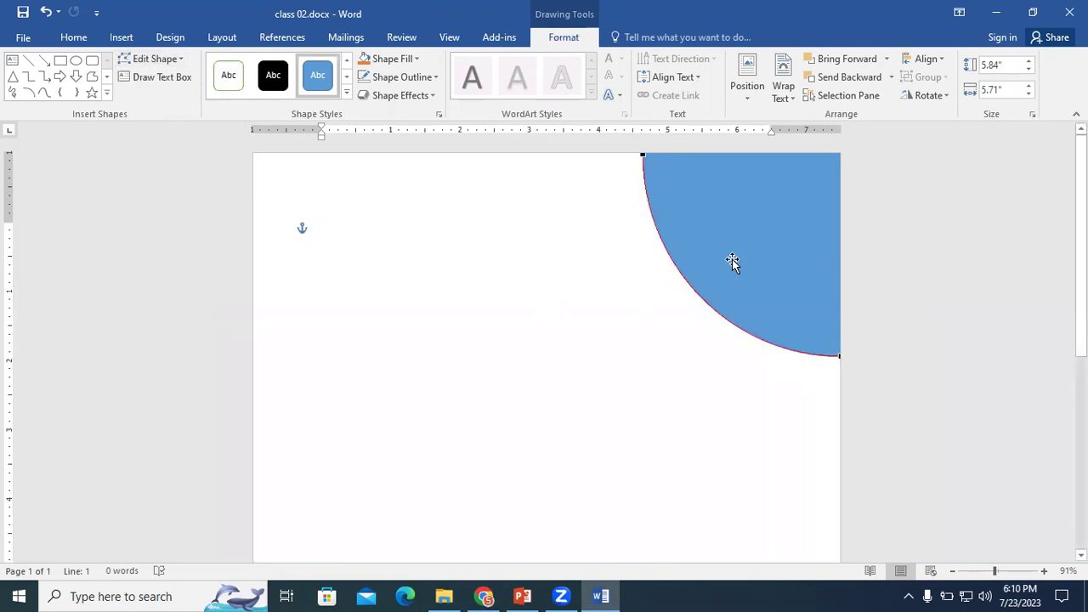
left_click_drag(641, 152, 848, 227)
left_click(829, 360)
Bend the shape's lower end into an S-curve and adjust the curve near the top
left_click(840, 357)
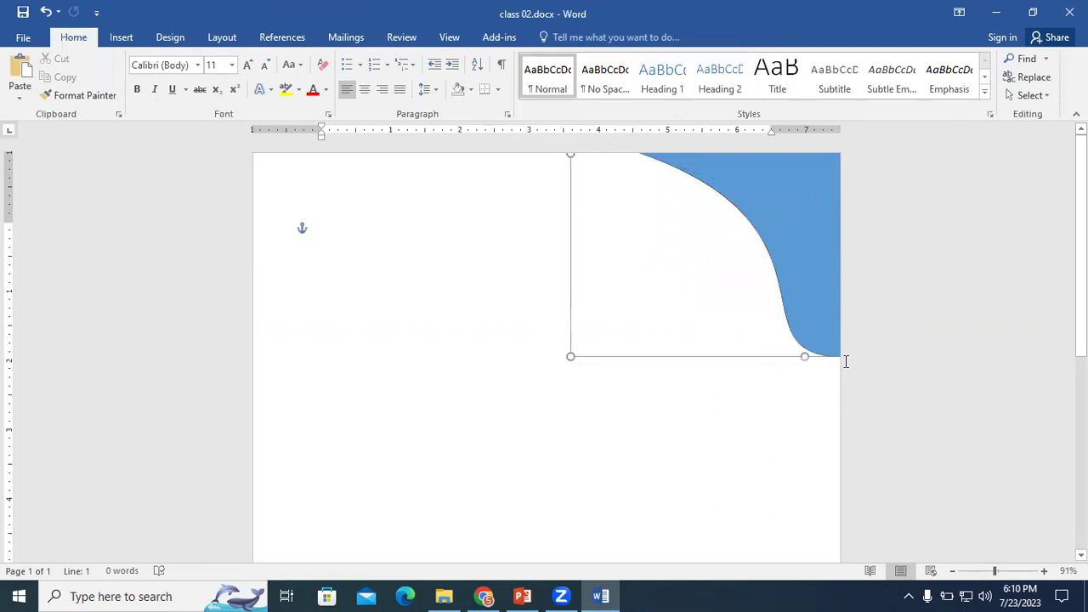
right_click(810, 318)
left_click(850, 127)
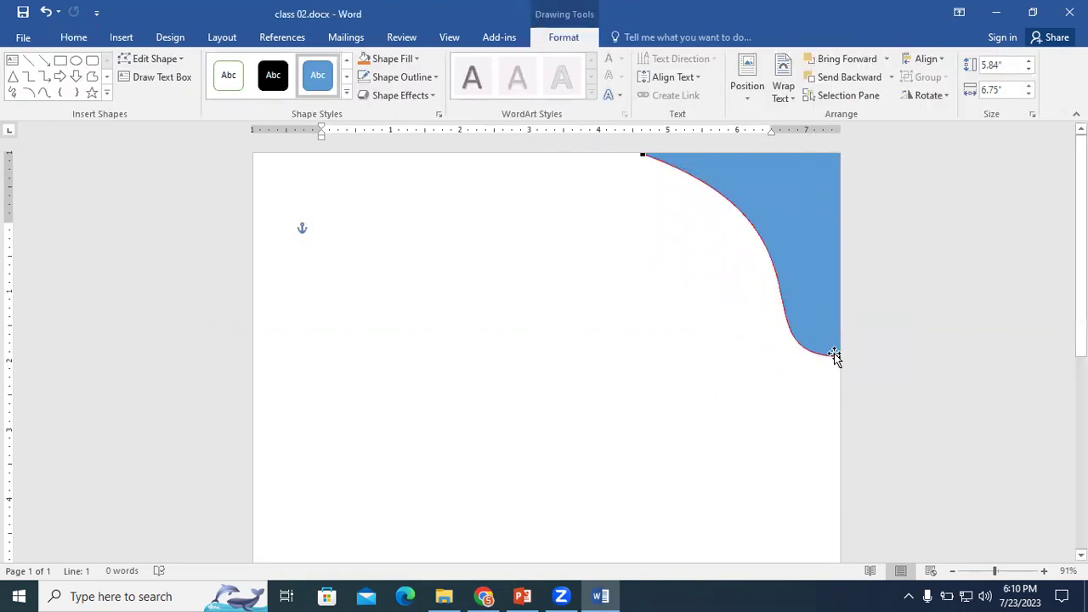
left_click_drag(730, 351, 691, 259)
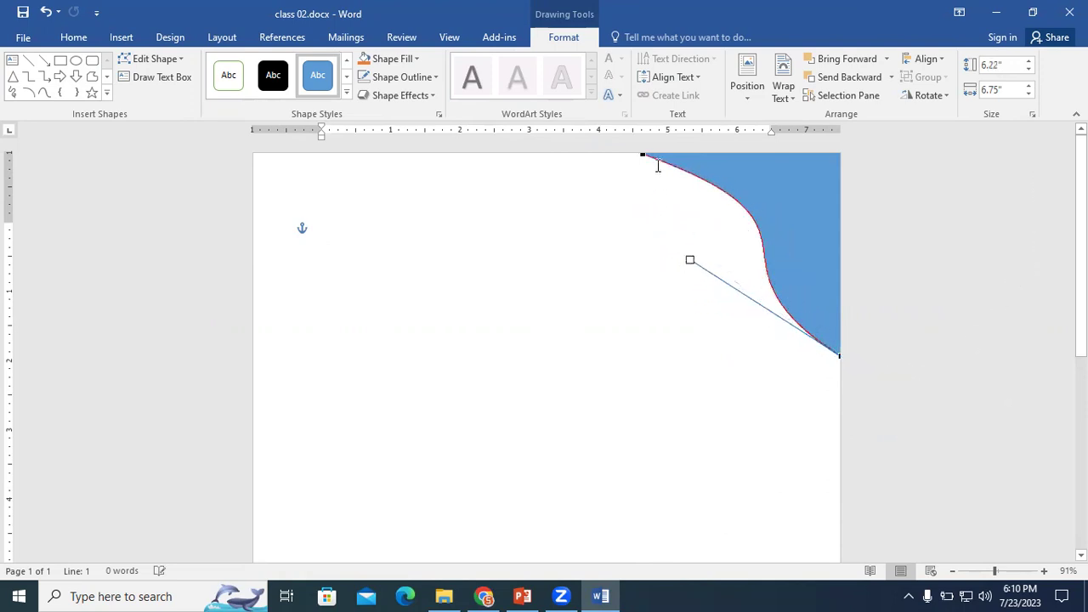
left_click_drag(641, 155, 797, 230)
left_click_drag(719, 197, 644, 172)
Soften the curve by pulling a point's handle left, then nudge the shape up
right_click(645, 172)
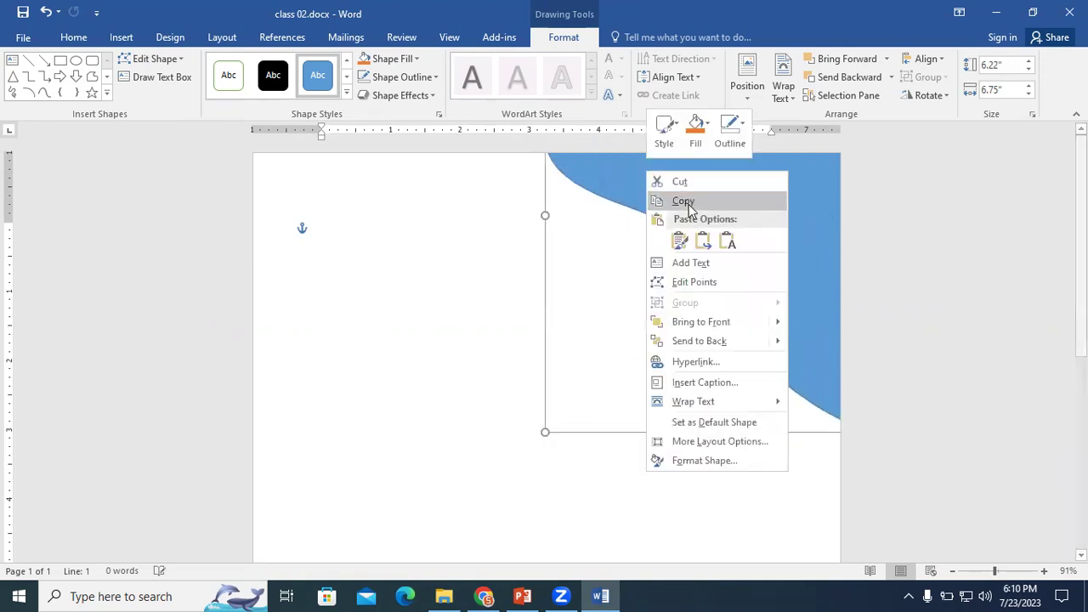
left_click(682, 278)
left_click(617, 202)
left_click_drag(822, 276, 721, 238)
left_click(825, 210)
left_click_drag(825, 210, 781, 193)
Adjust the top and bottom points' handles so the curve sweeps smoothly down the right edge
right_click(781, 192)
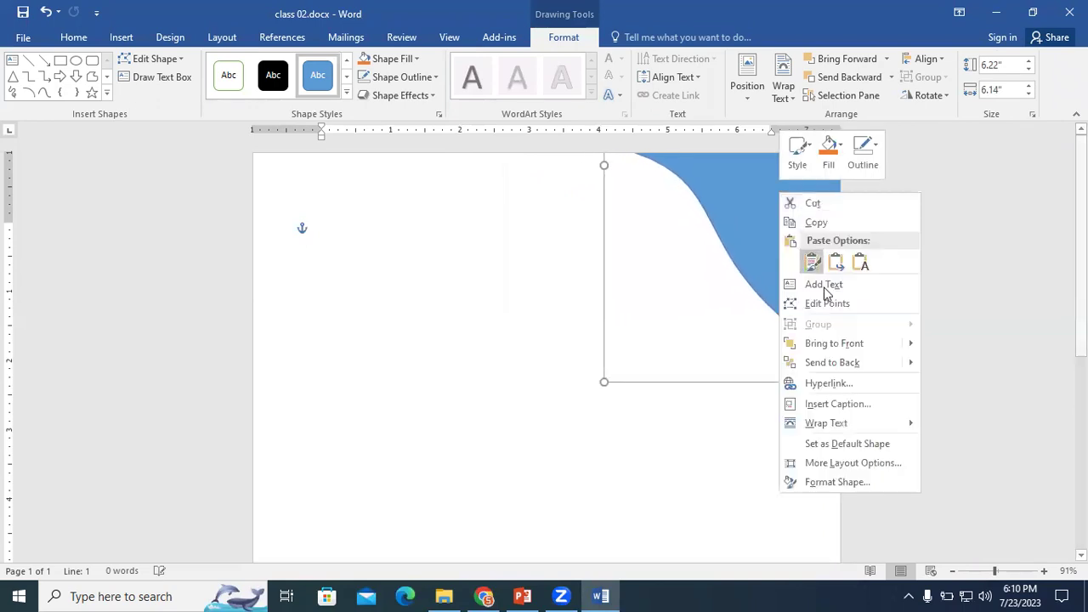
left_click(820, 301)
left_click(634, 152)
left_click_drag(738, 187, 758, 200)
left_click(832, 354)
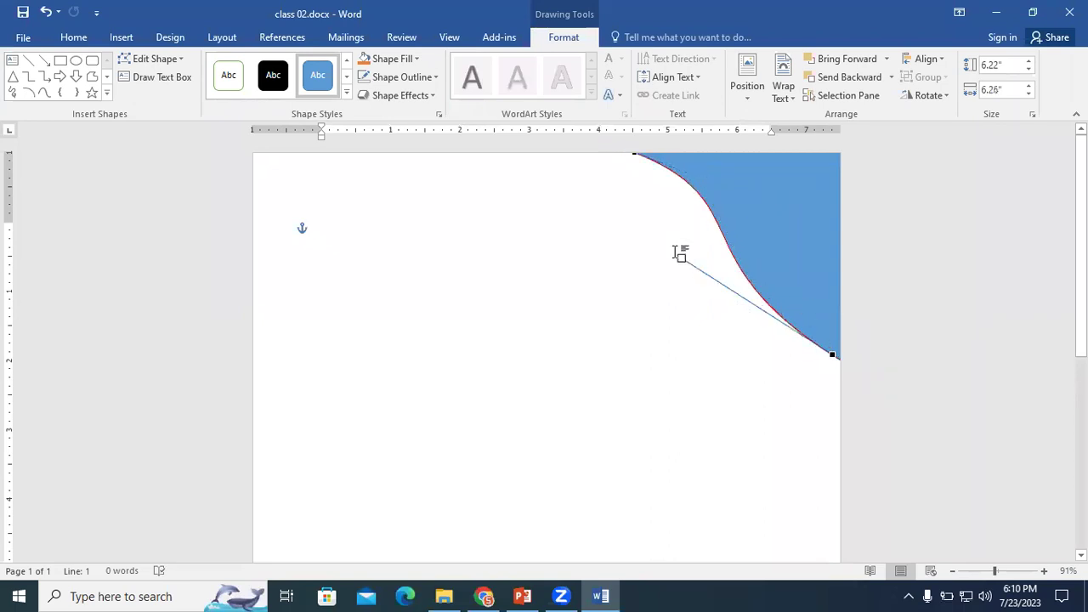
left_click_drag(685, 258, 634, 247)
left_click_drag(743, 240, 815, 266)
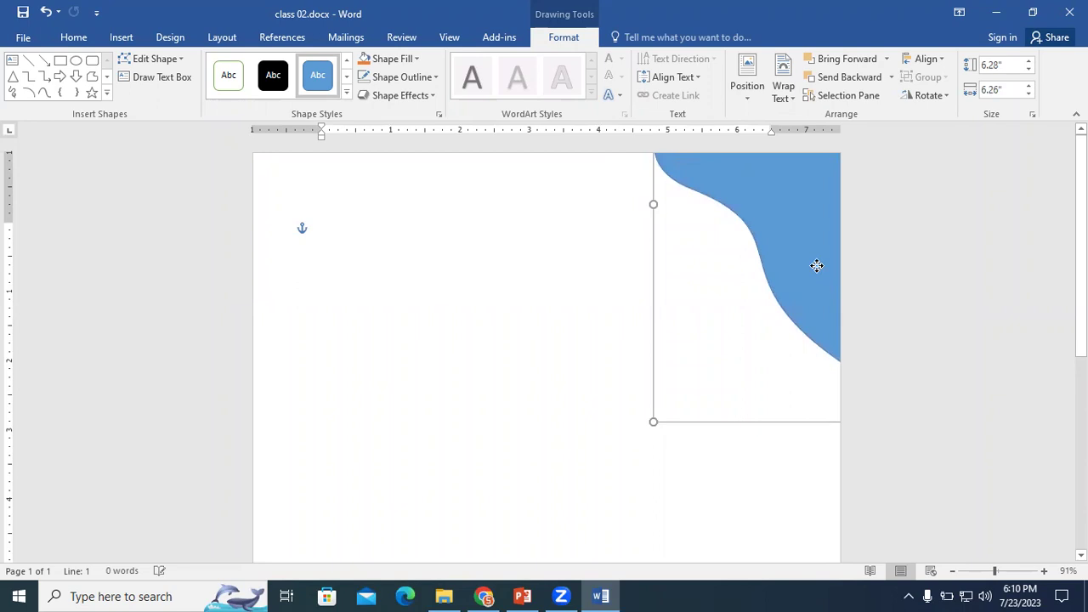
left_click(534, 279)
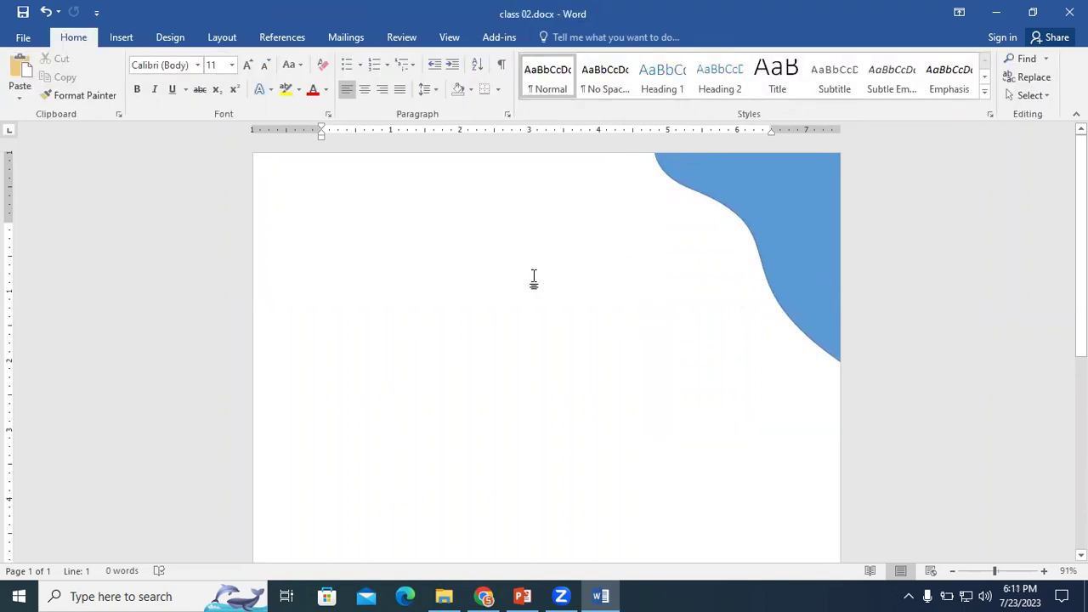
Duplicate the blue corner shape with a copy placed lower left
left_click(816, 217)
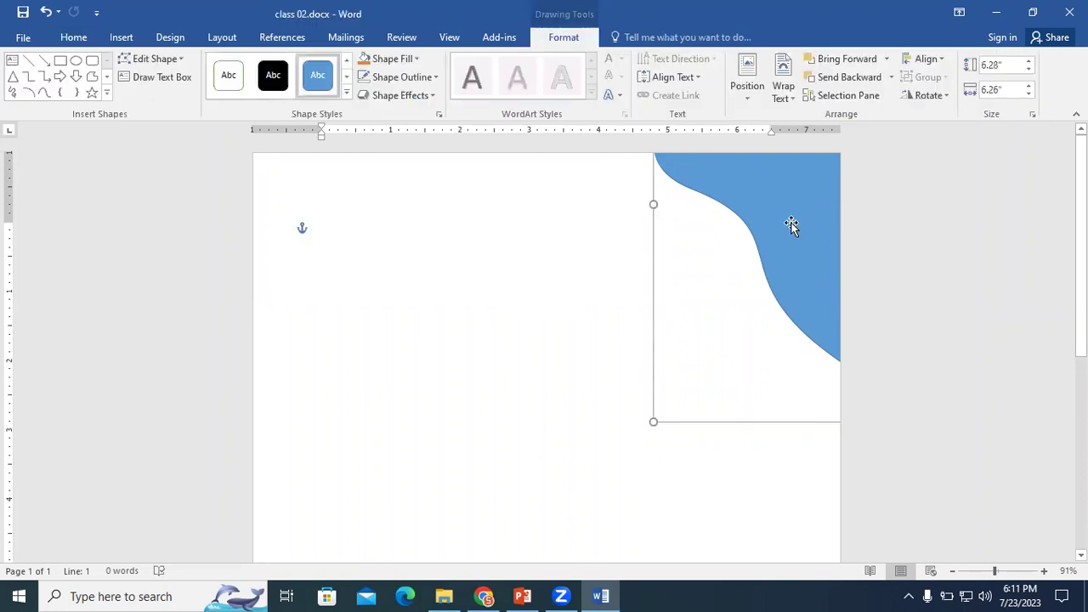
left_click_drag(791, 199, 675, 415)
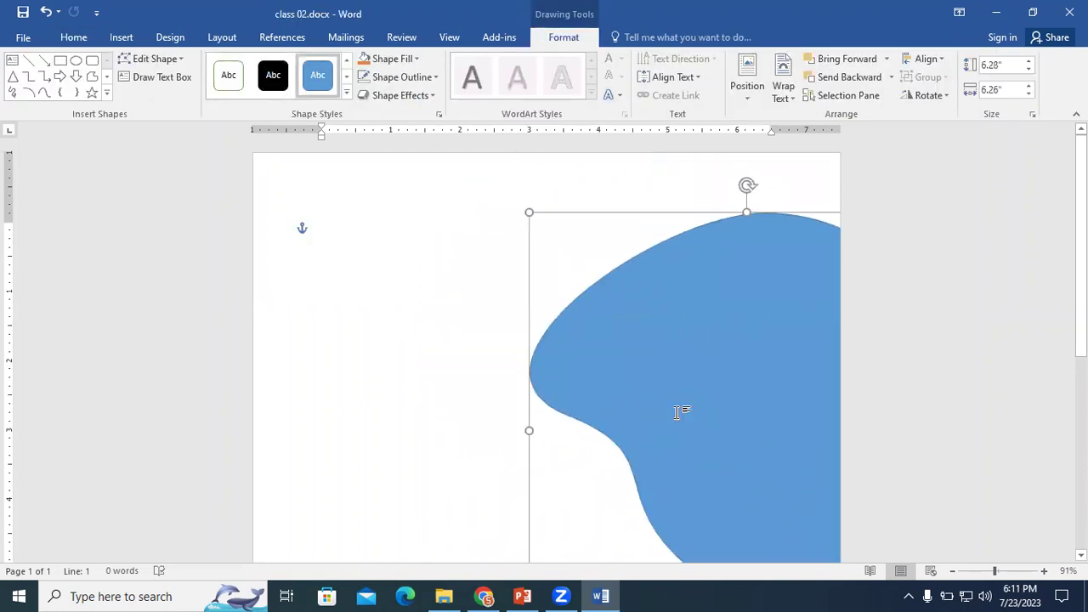
key("ctrl+z")
left_click_drag(803, 217, 703, 425)
Give the copy a darker blue fill through More Fill Colors
left_click(417, 59)
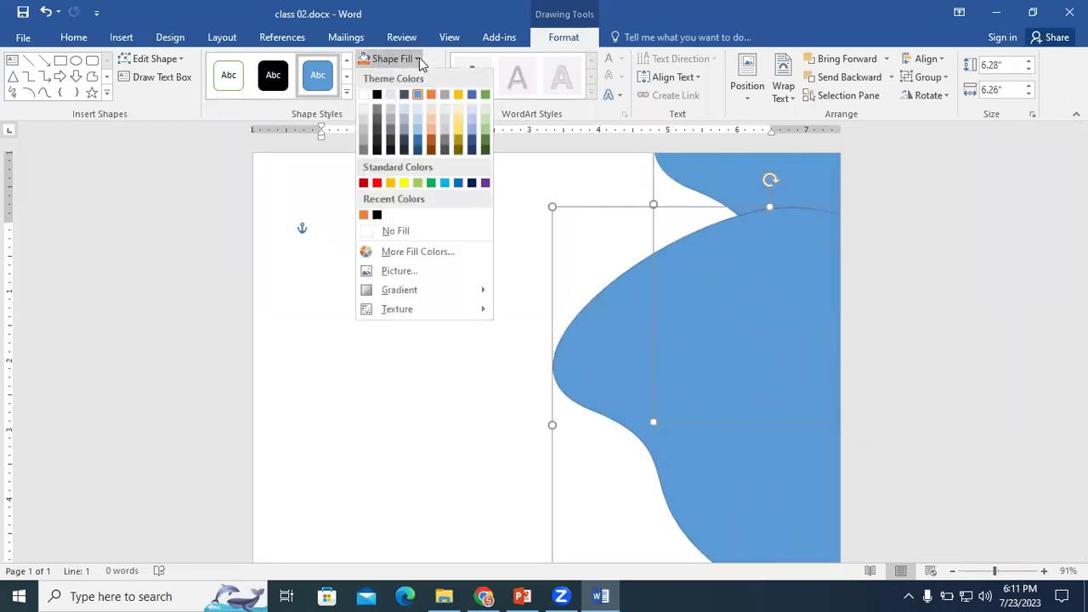
left_click(396, 253)
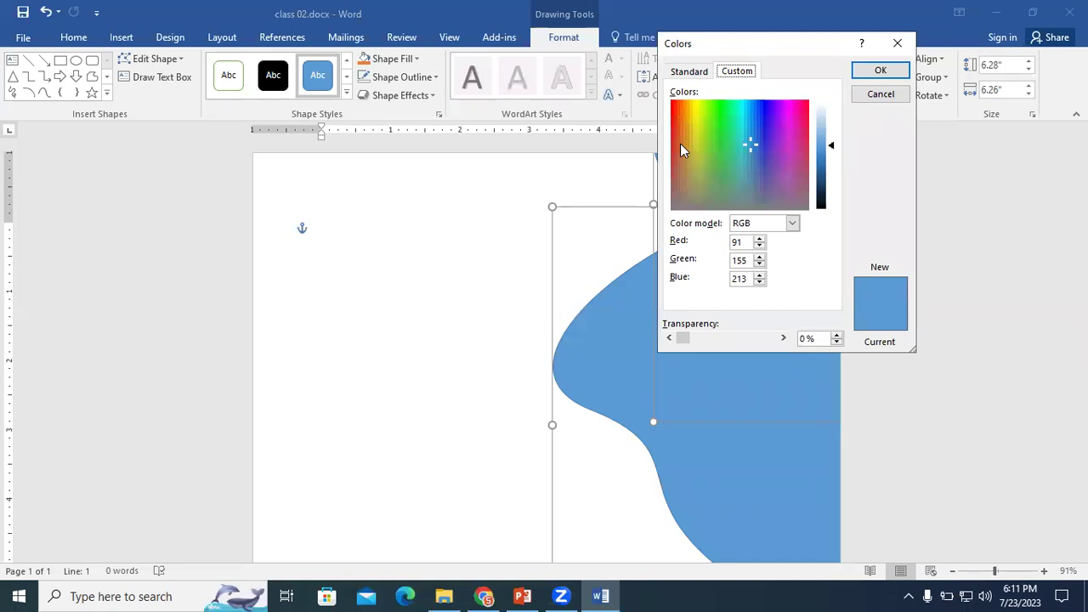
left_click_drag(831, 146, 830, 167)
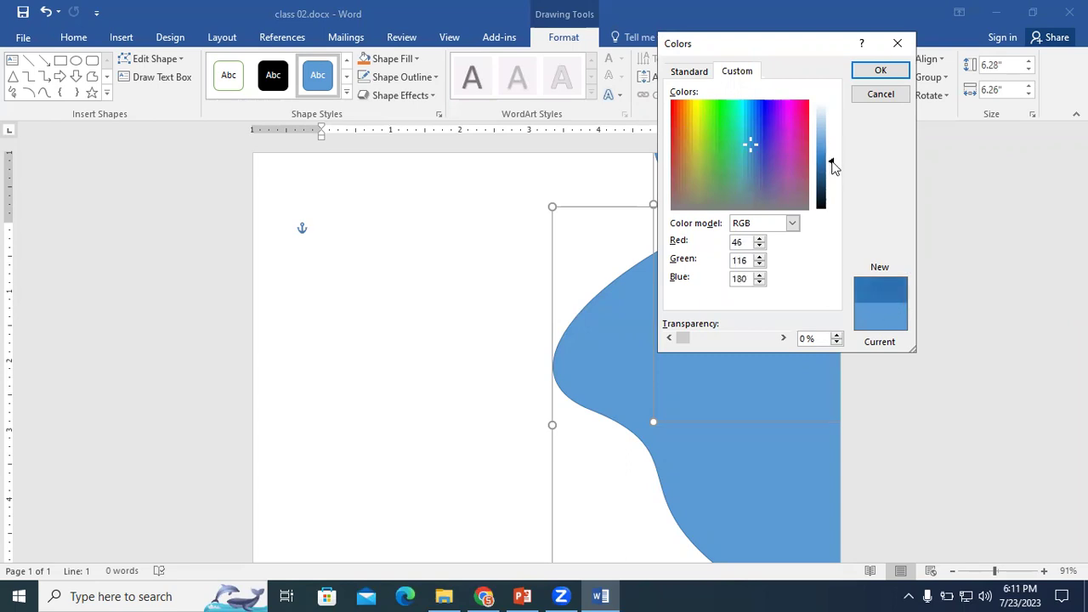
left_click(880, 71)
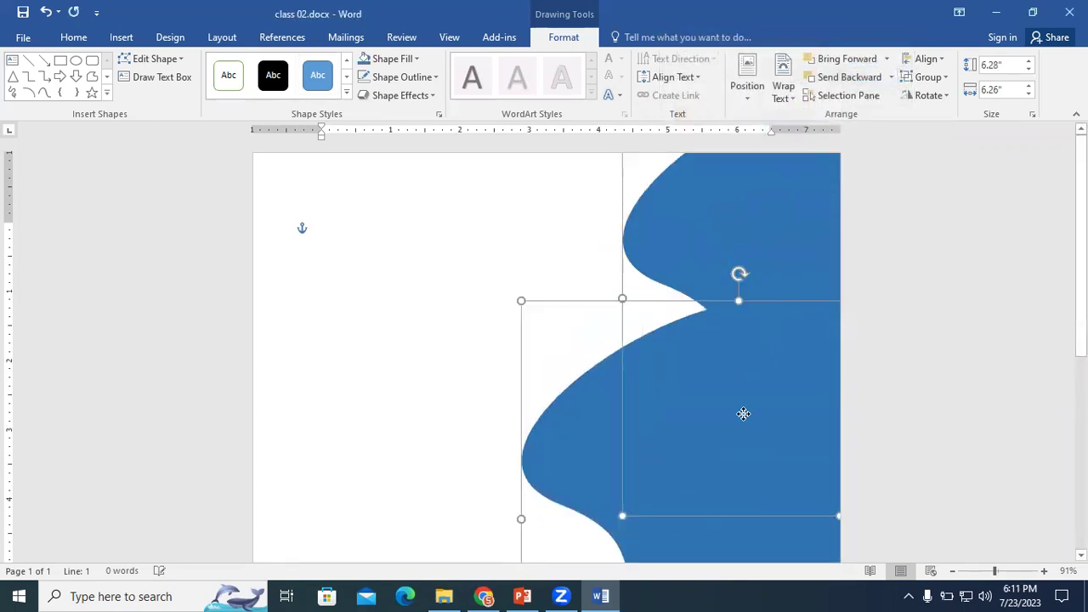
scroll(743, 413, "down", 3)
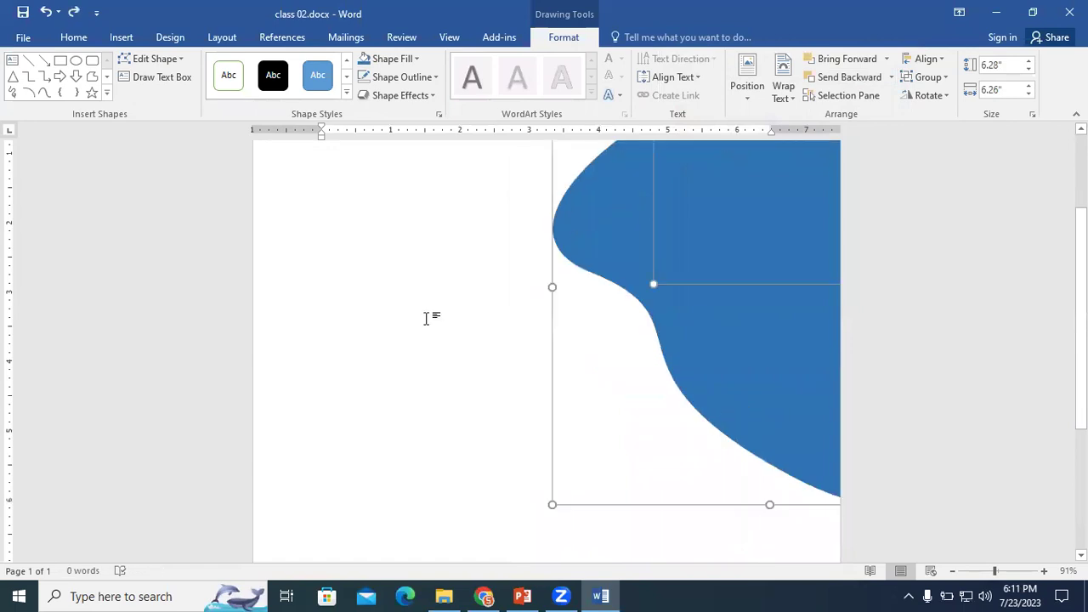
left_click(430, 316)
Reselect the copy and reapply the dark blue fill to it
left_click(719, 302)
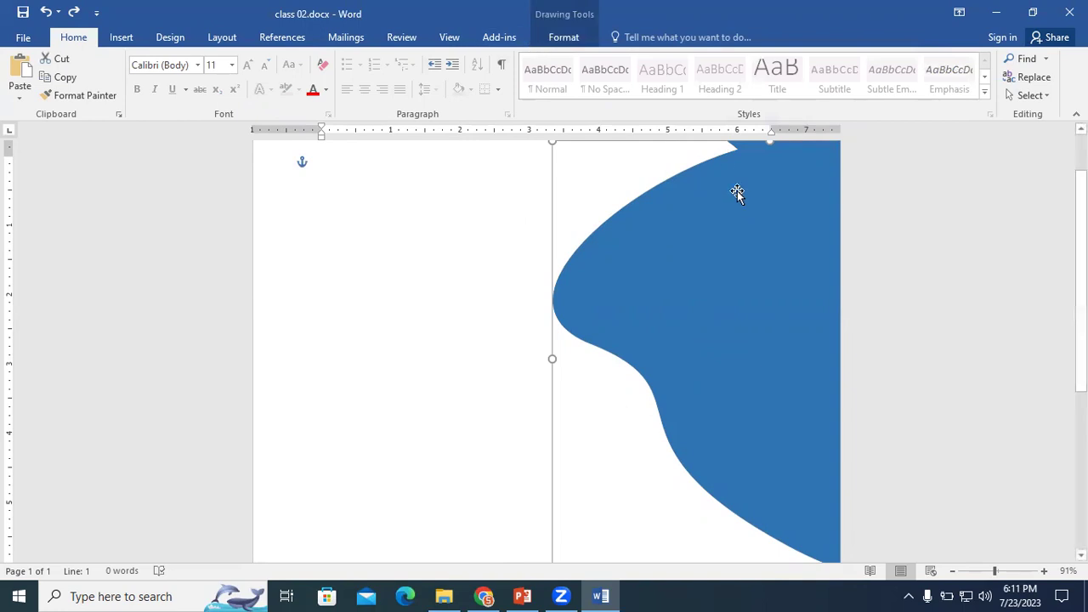
key("ctrl+a")
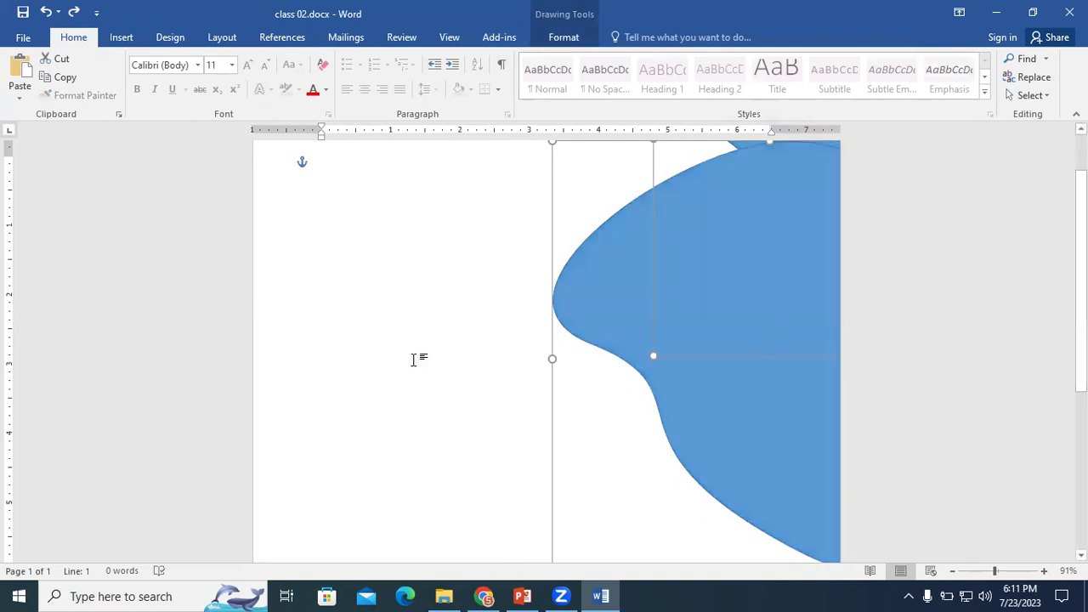
left_click(416, 359)
left_click(723, 380)
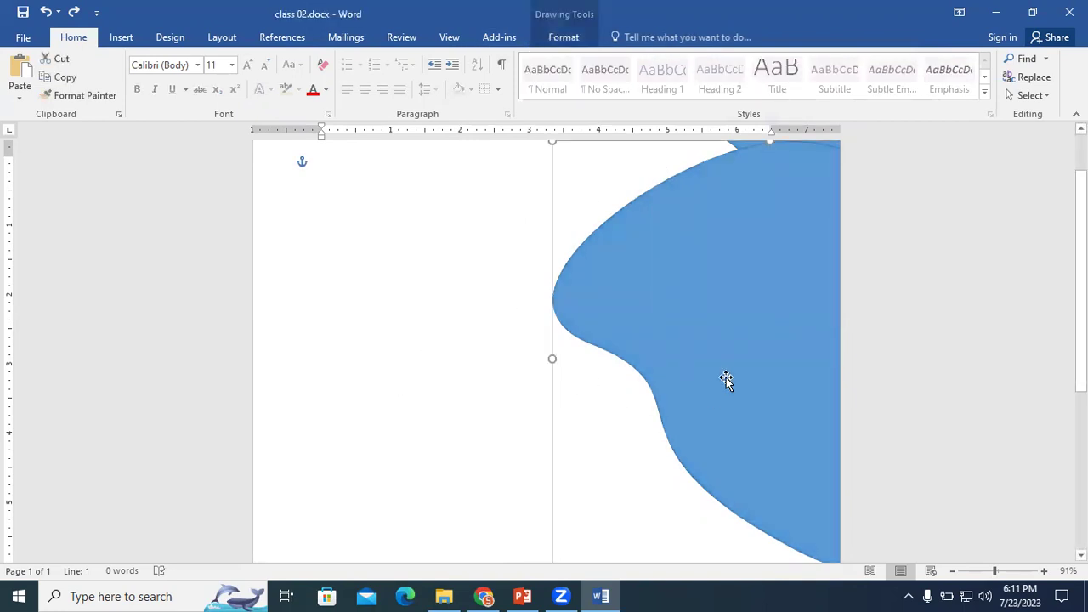
left_click(561, 37)
left_click(395, 59)
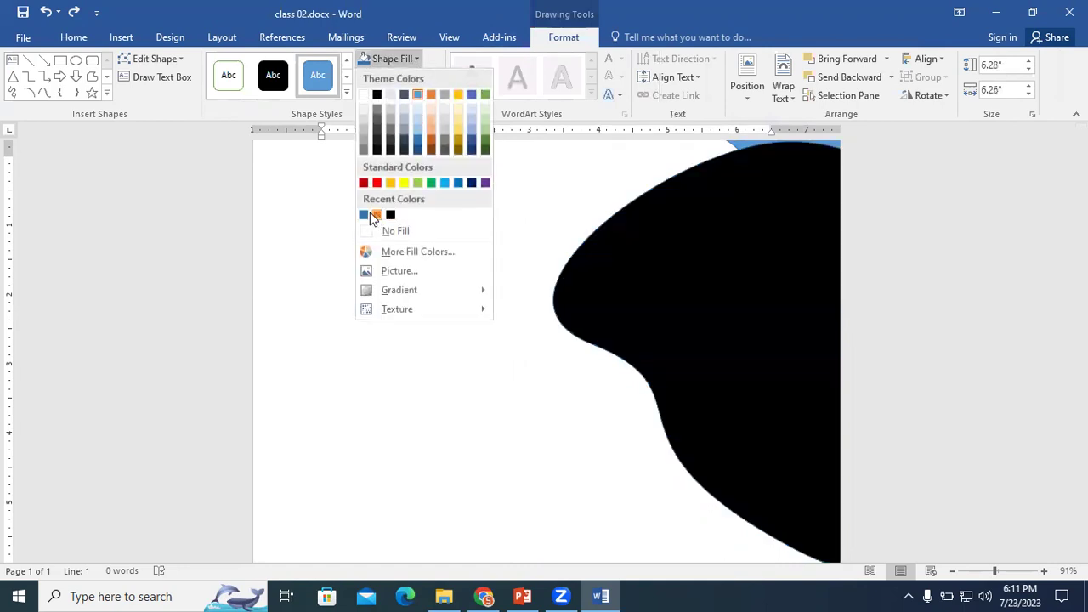
left_click(363, 214)
left_click(584, 428)
Send the dark blue shape backward and slide it up-right behind the light corner curve
left_click(698, 328)
scroll(695, 328, "up", 2)
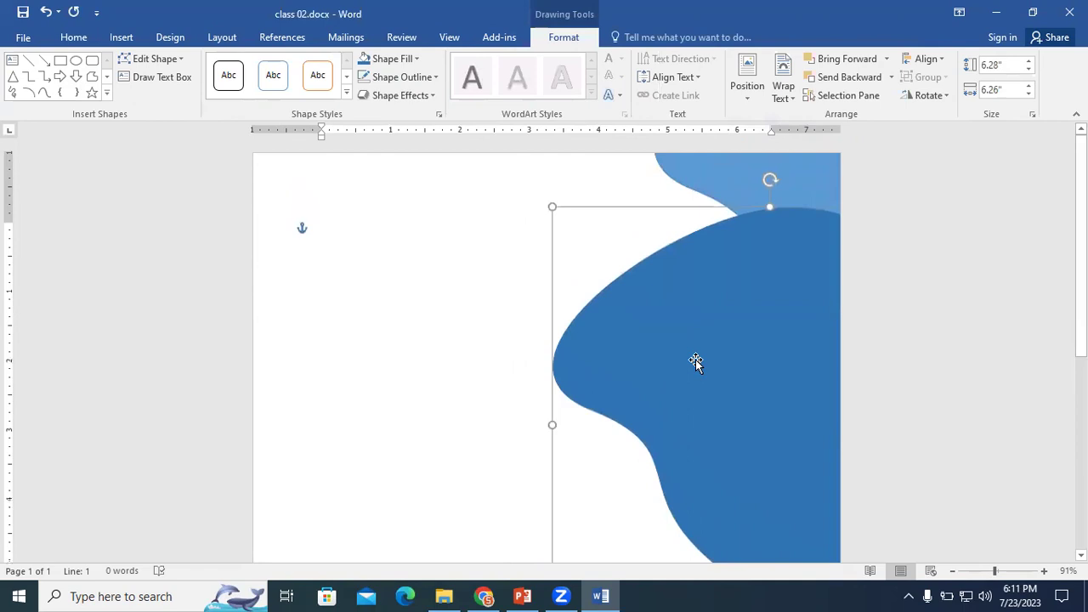
left_click(864, 80)
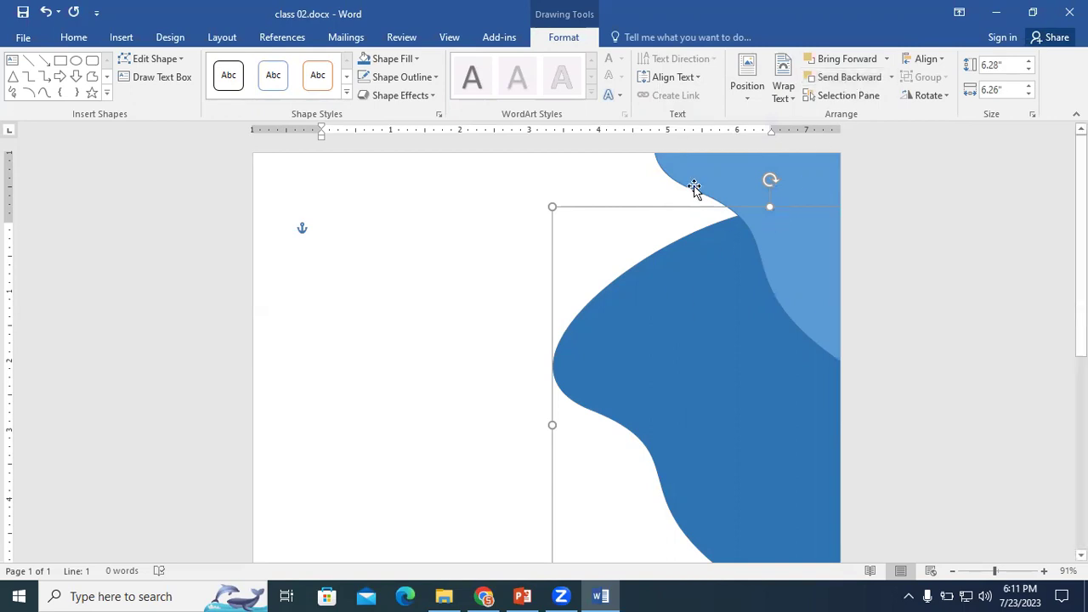
left_click_drag(690, 476, 782, 294)
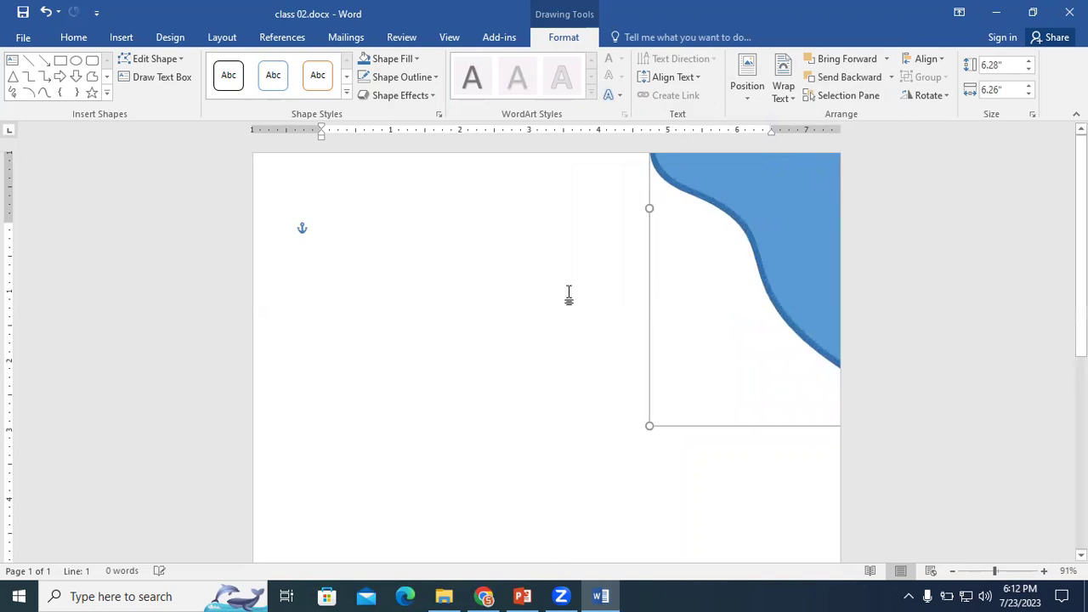
left_click(506, 290)
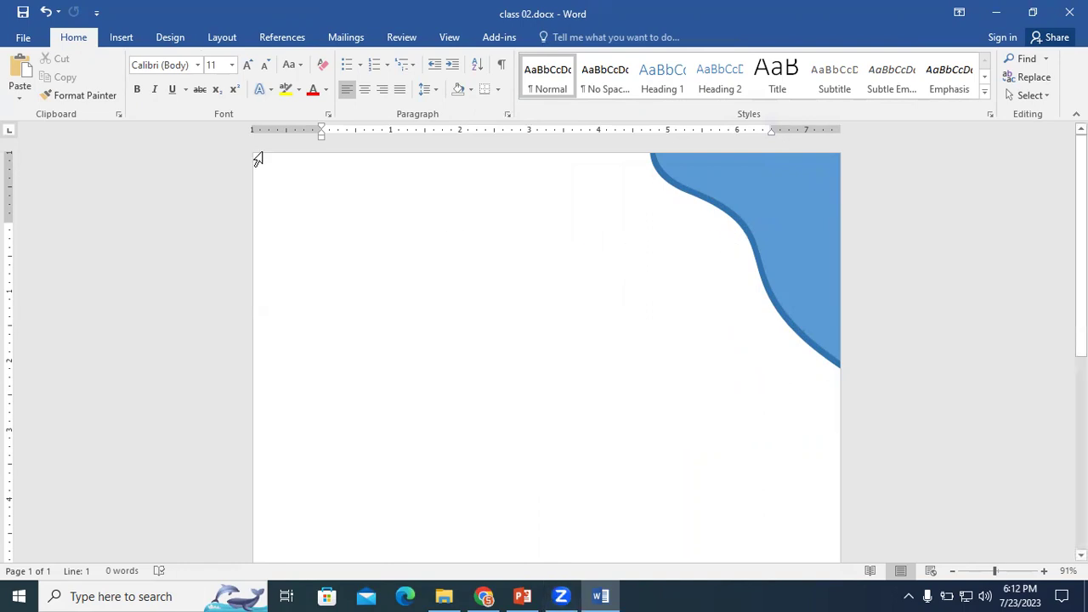
Draw a blue rectangle in the middle of the page
left_click(121, 36)
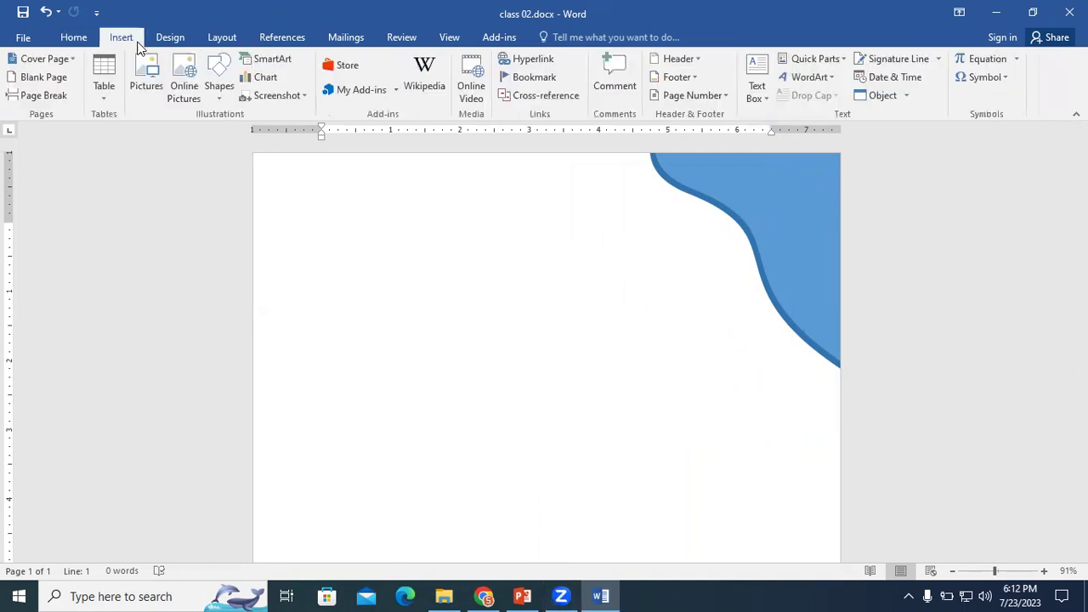
left_click(219, 91)
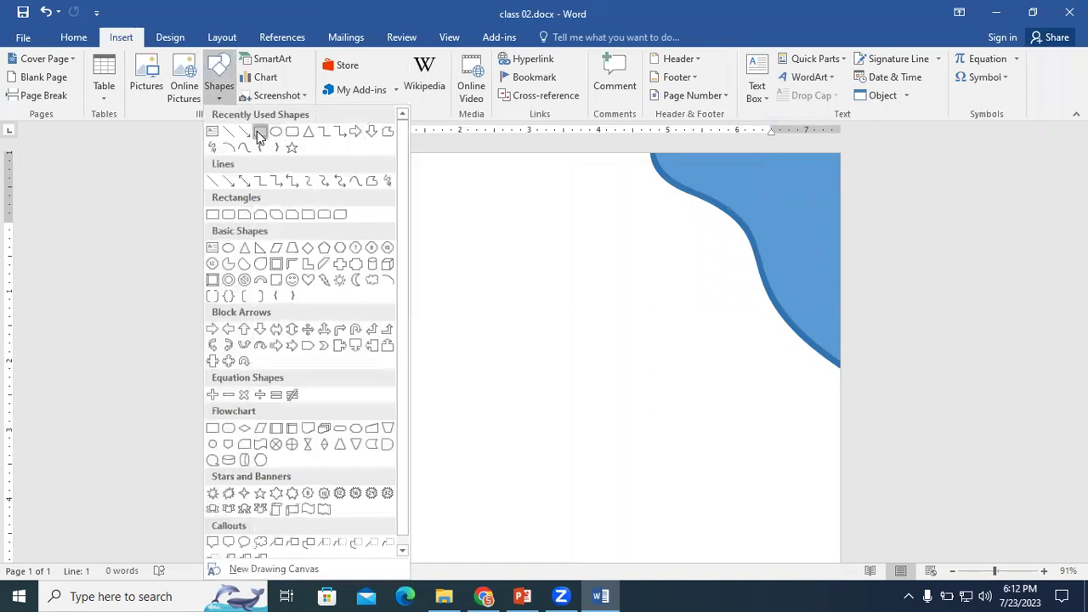
left_click(259, 134)
mouse_move(349, 282)
left_mouse_down()
mouse_move(532, 417)
mouse_move(592, 417)
mouse_move(596, 434)
left_mouse_up()
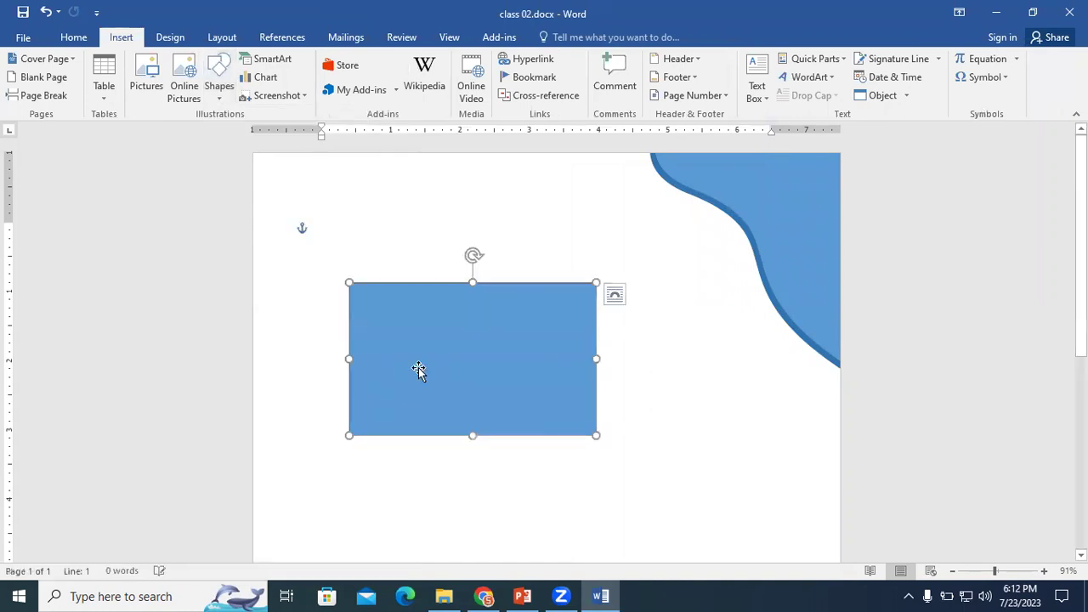
In Edit Points, delete the rectangle's top-left point, then undo it
right_click(441, 300)
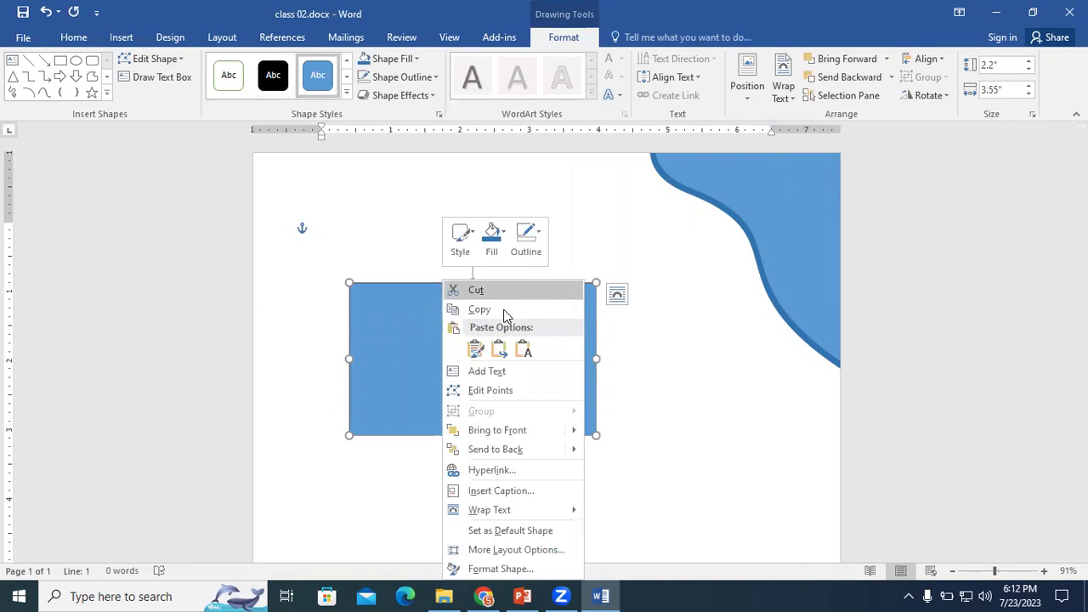
left_click(498, 396)
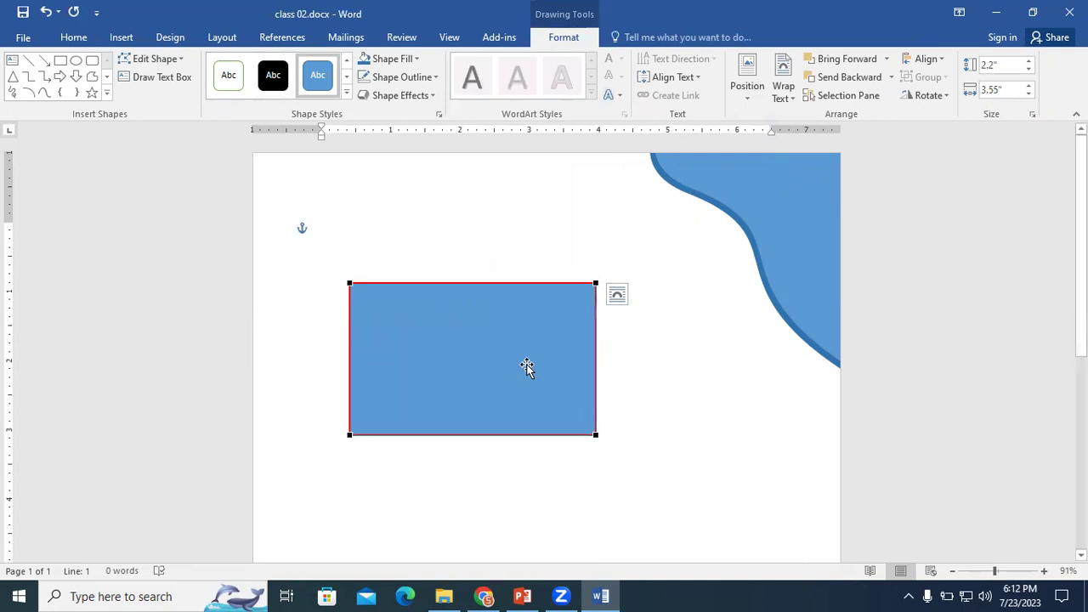
left_click(348, 282, "ctrl")
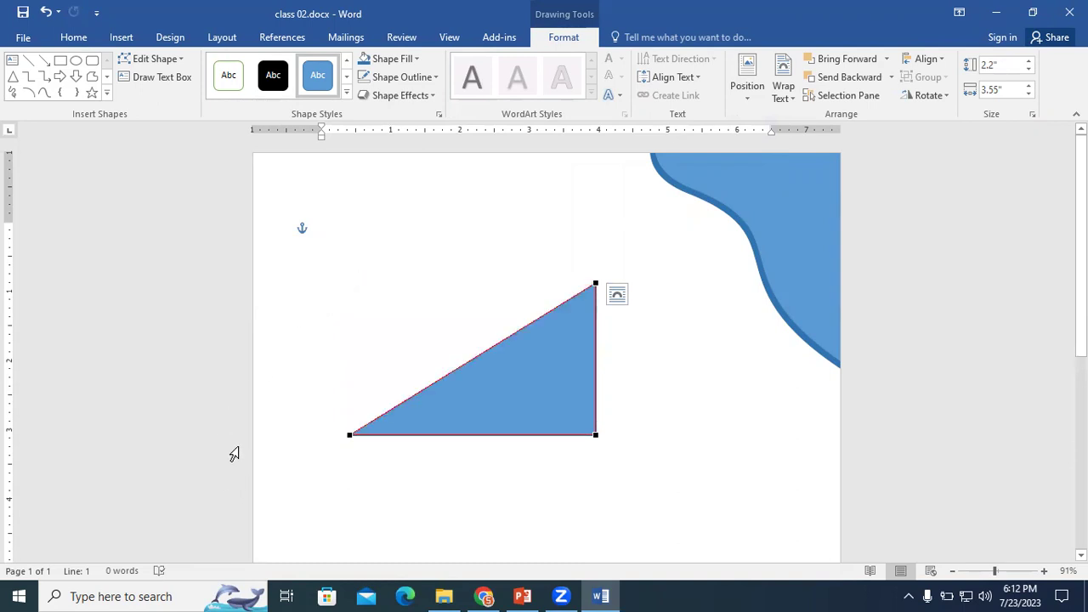
key("ctrl+z")
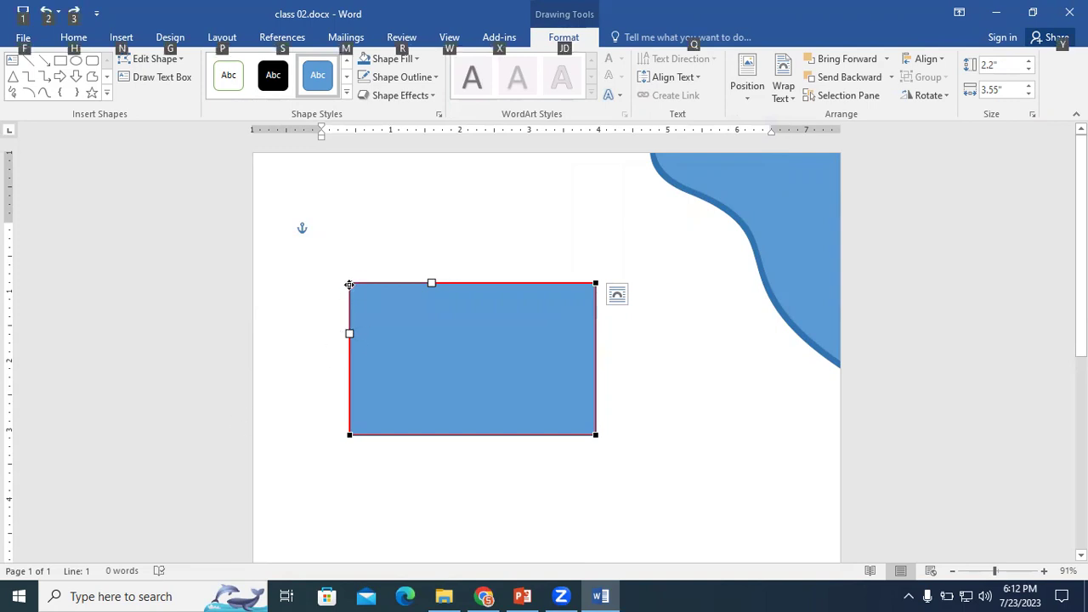
Pull the rectangle's top edge up into a curved peak, then undo it
left_click(563, 350)
right_click(510, 328)
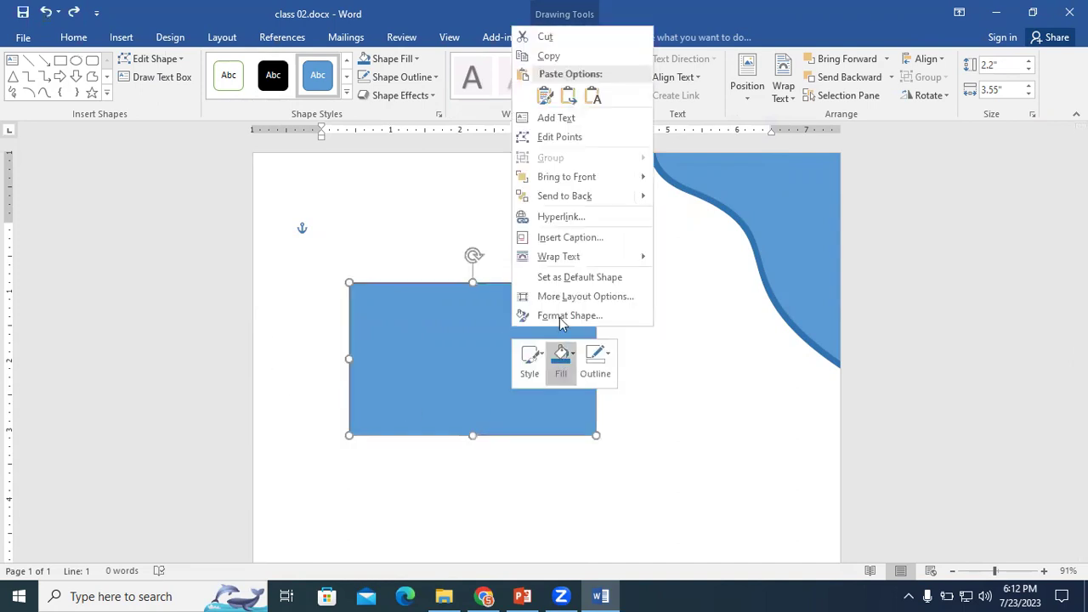
left_click(553, 137)
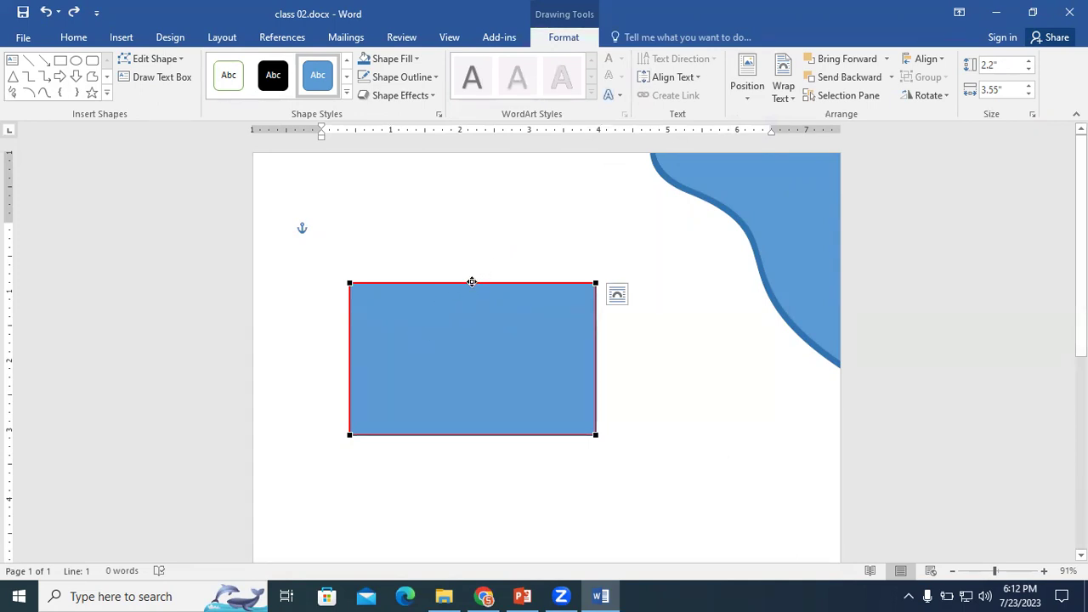
left_click_drag(474, 281, 484, 213)
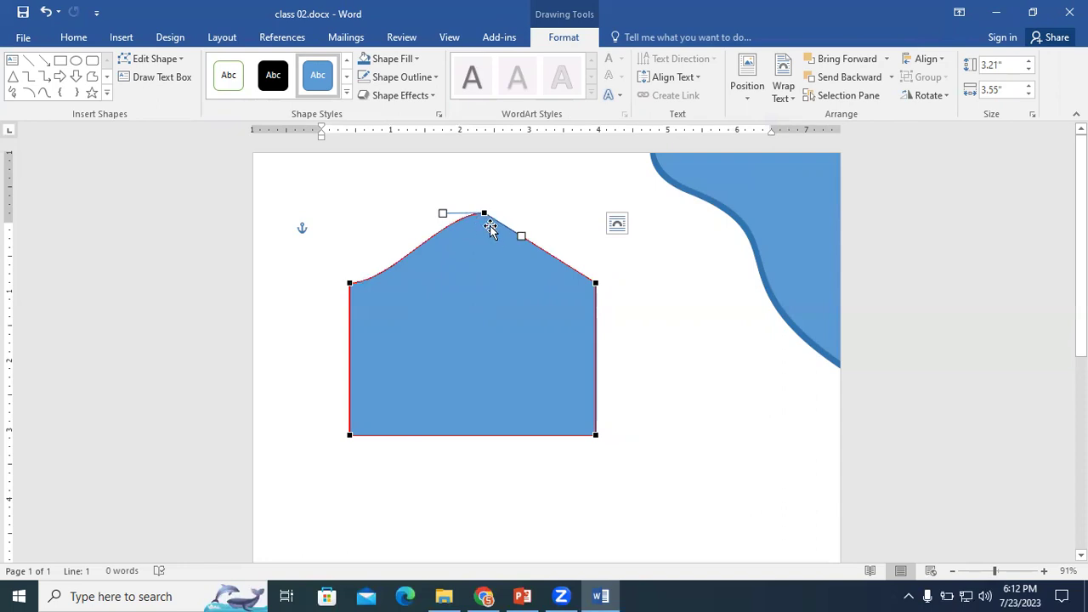
key("ctrl+z")
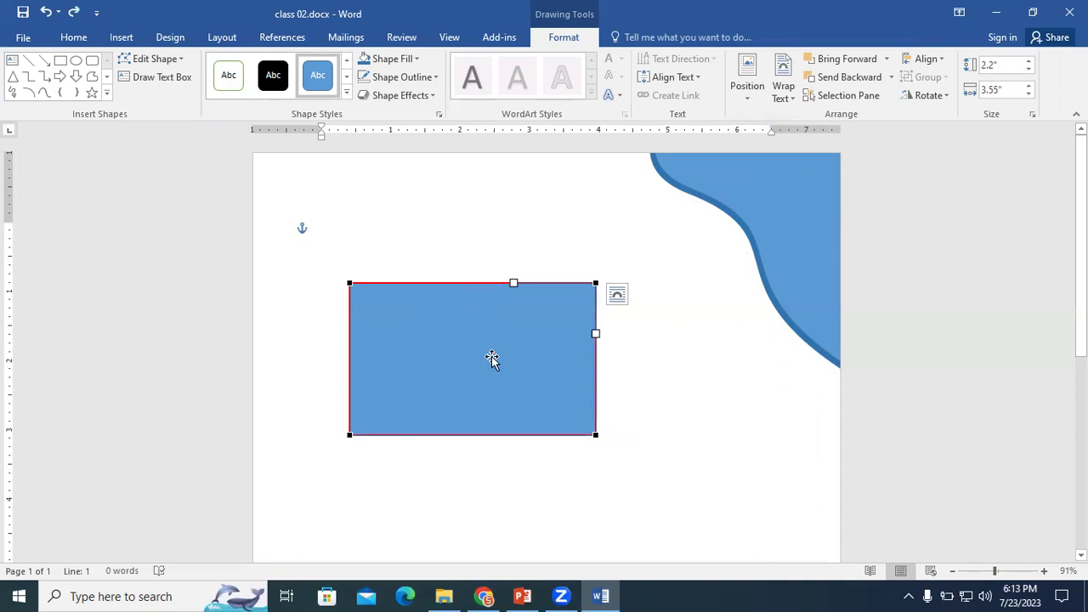
Pull a new bottom-edge midpoint down into a point, then undo to restore the flat bottom
left_click(479, 434)
left_click_drag(472, 434, 471, 448)
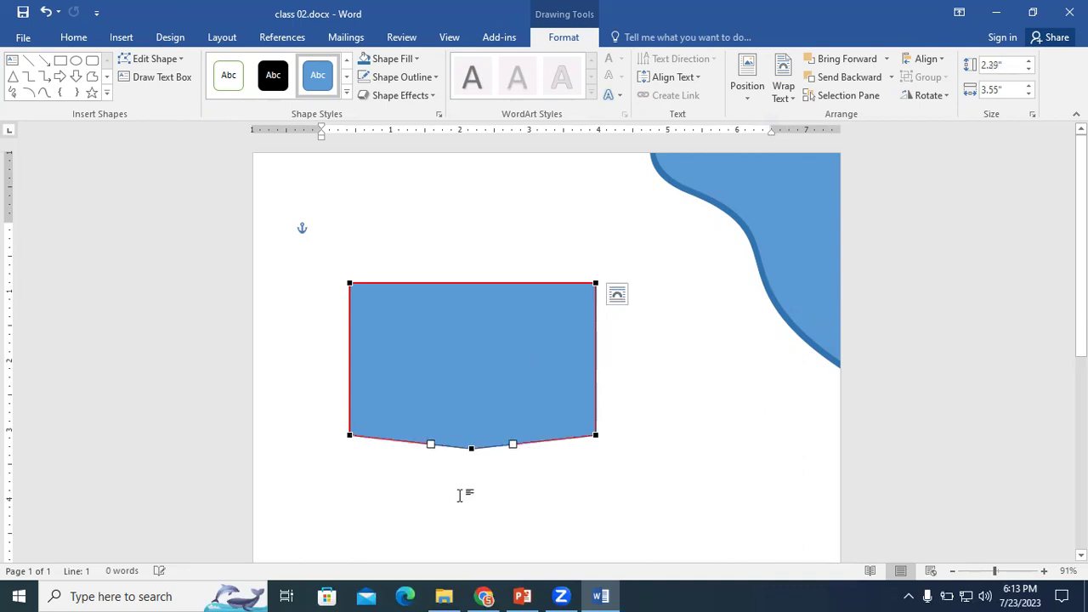
left_click(495, 479)
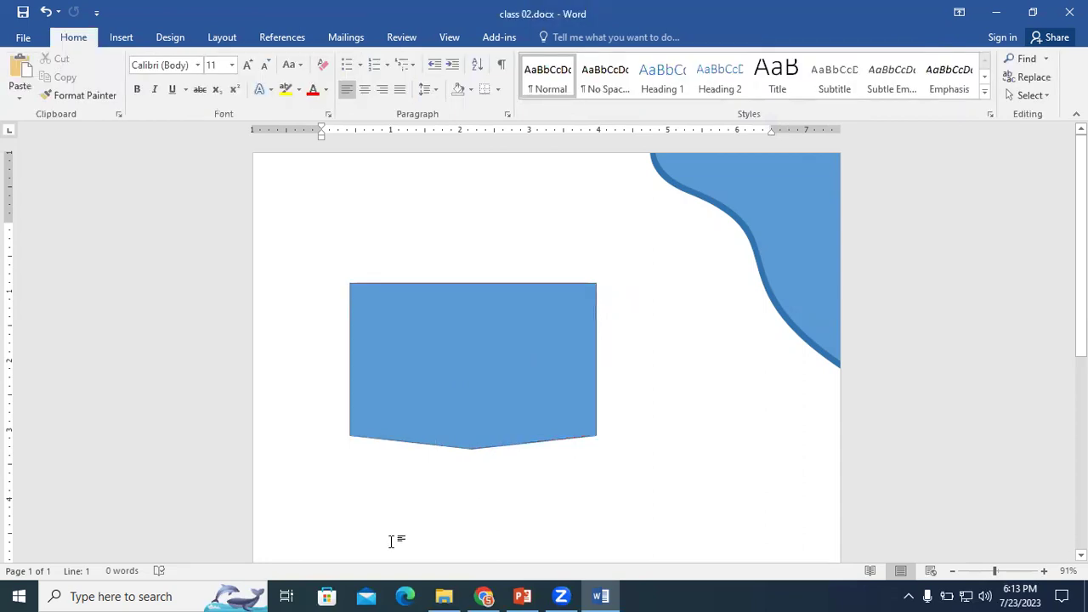
left_click(471, 418)
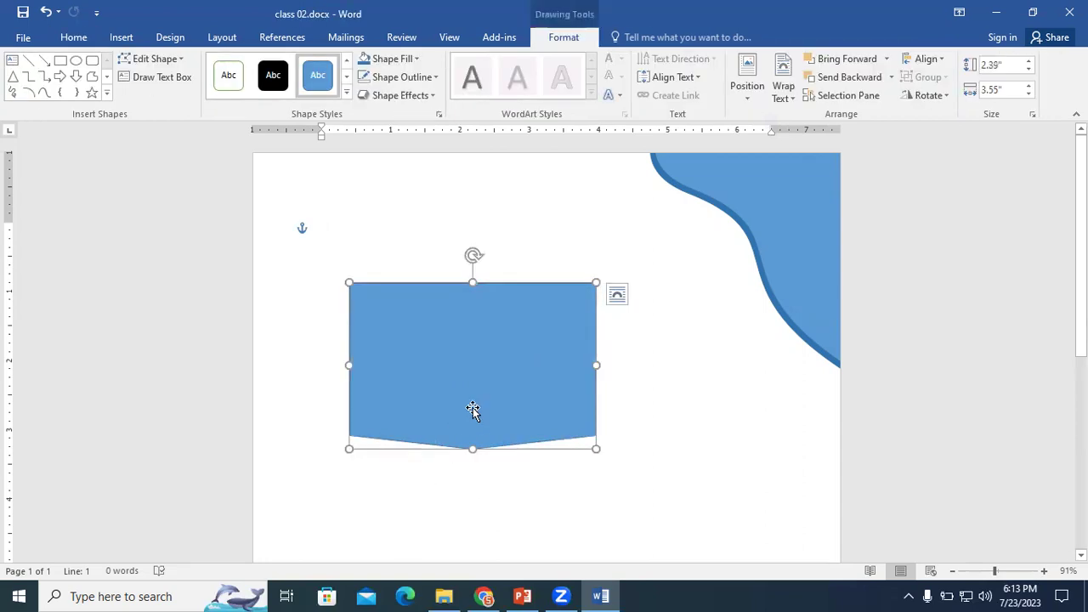
key("ctrl+z")
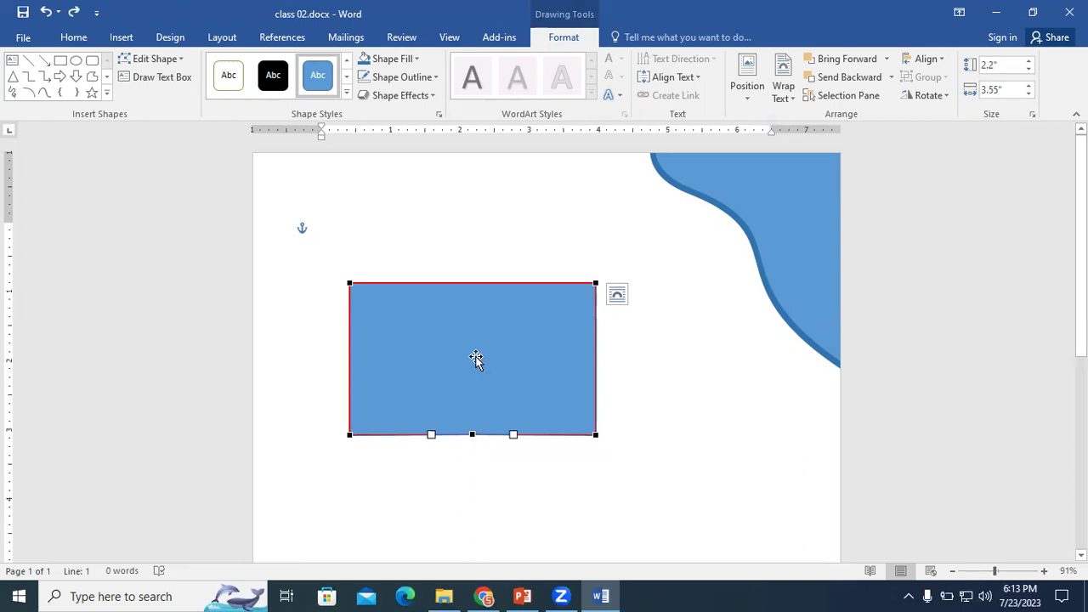
Drag the top edge's middle point down into a V notch
left_click(467, 285)
left_click_drag(469, 282, 477, 346)
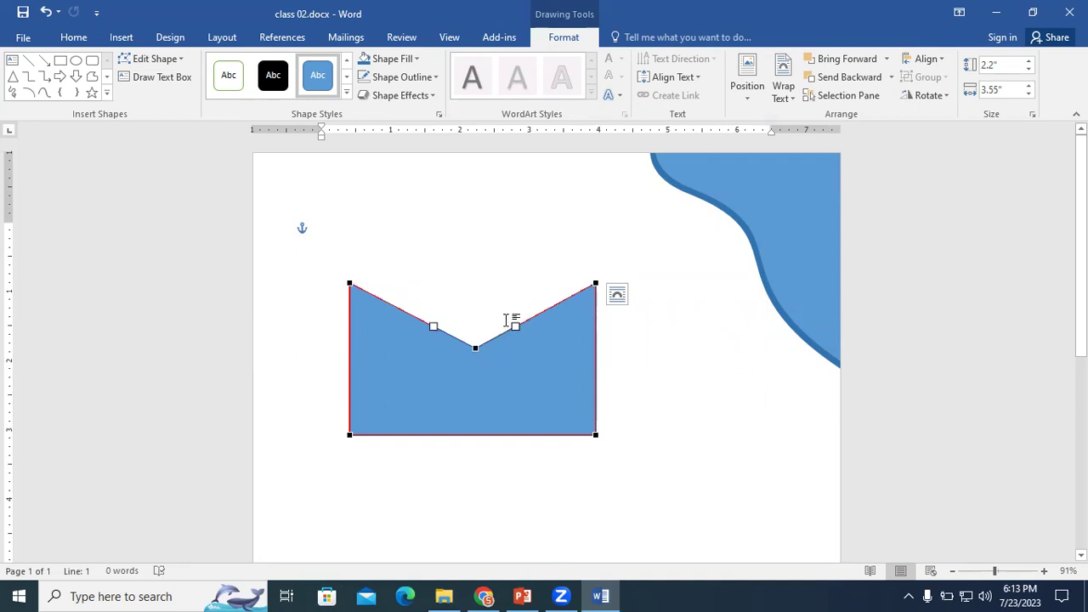
left_click(484, 276)
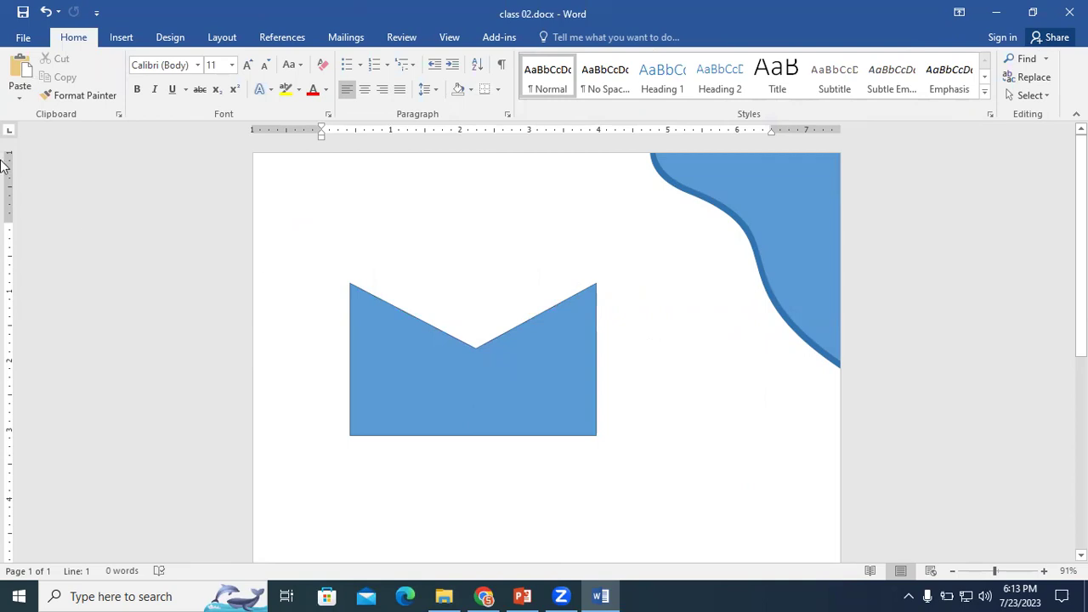
Draw an isosceles triangle, rotate it 180° and place it on the envelope top as a flap
left_click(120, 37)
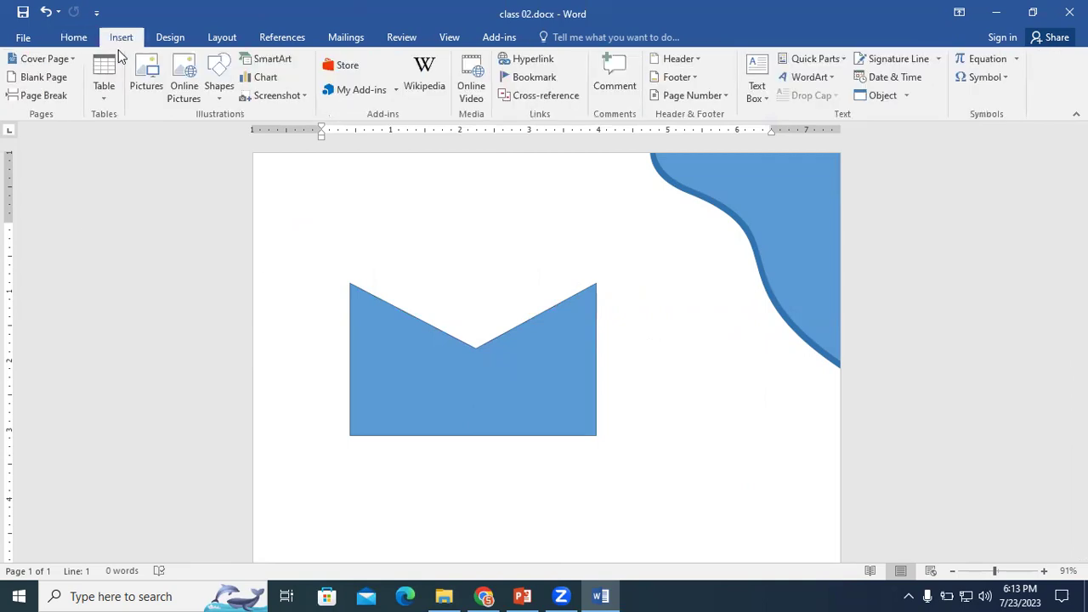
left_click(220, 95)
left_click(302, 136)
mouse_move(416, 215)
left_mouse_down()
mouse_move(554, 265)
mouse_move(636, 268)
left_mouse_up()
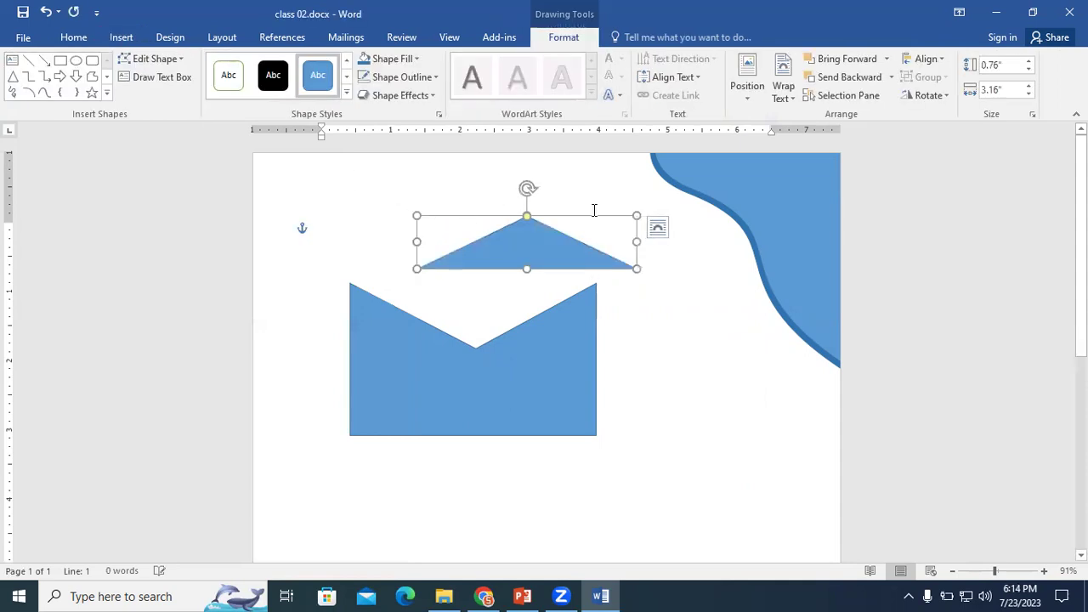
left_click_drag(528, 188, 518, 303)
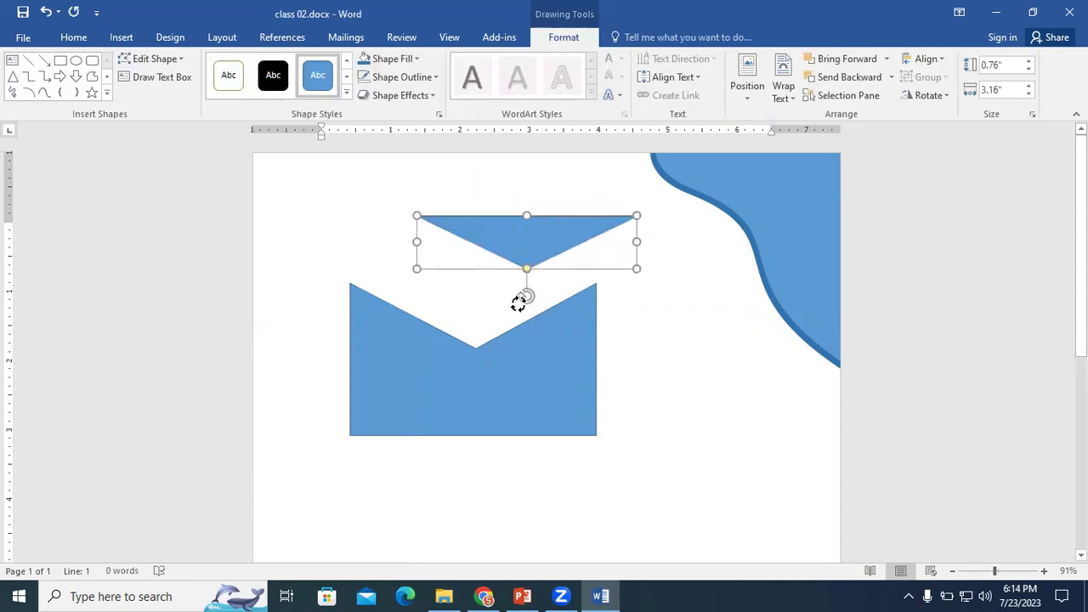
left_click_drag(501, 243, 501, 289)
Check the envelope, then select the flap and undo it with Ctrl+Z
left_click(521, 220)
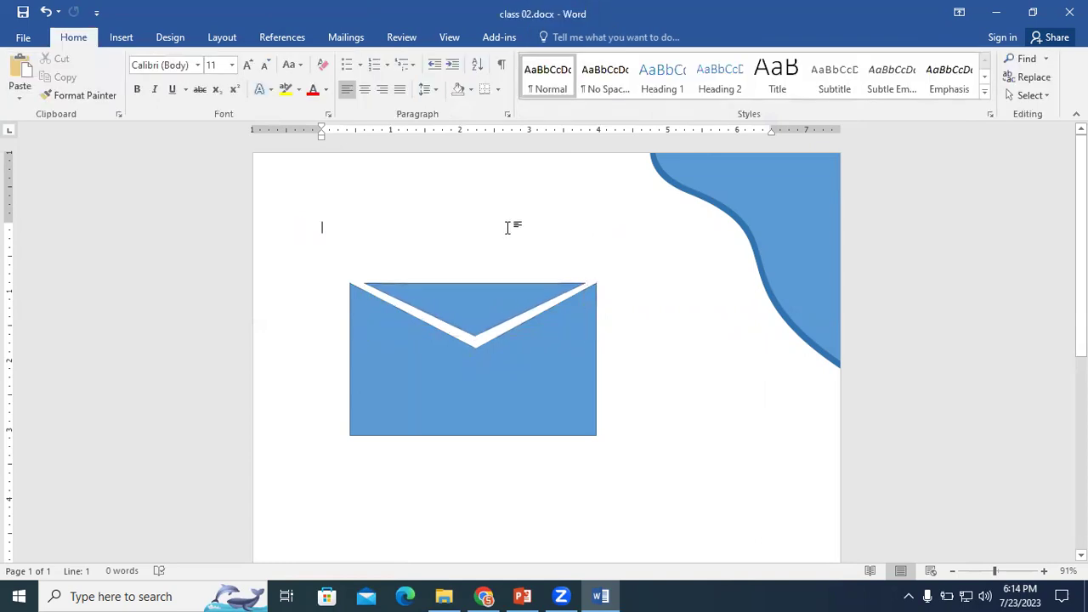
left_click(455, 326)
key("ctrl+z")
key("ctrl+z")
key("ctrl+z")
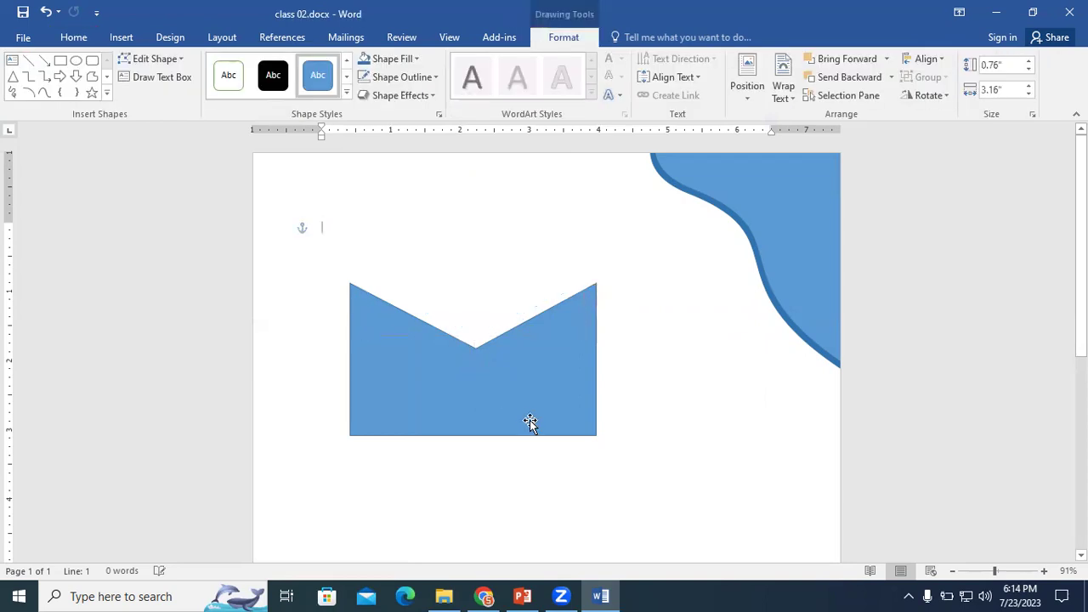
Draw a circle on the page with the Oval shape
left_click(121, 38)
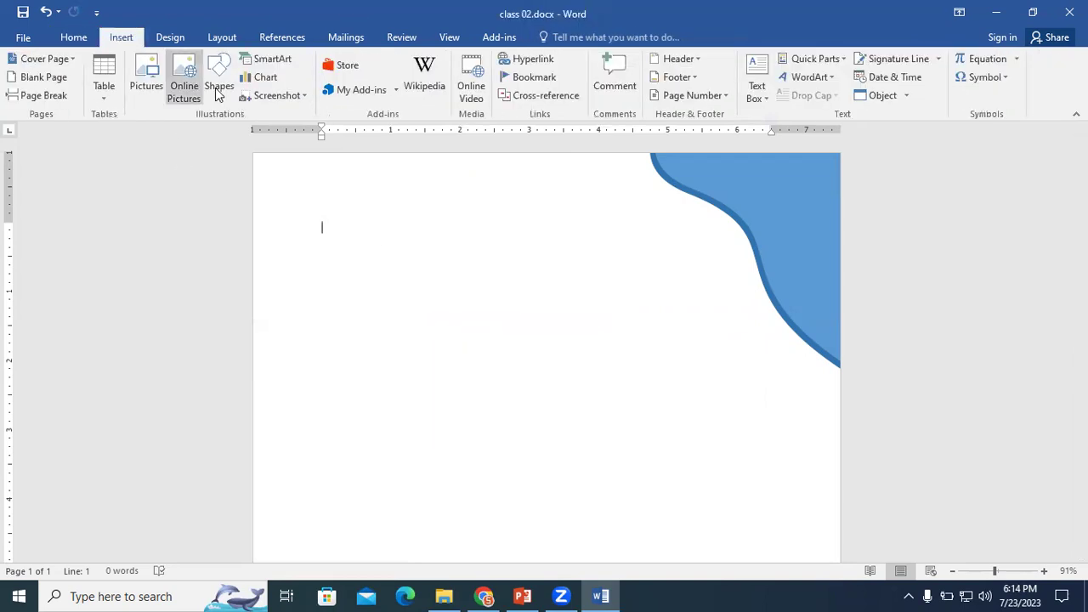
right_click(217, 102)
left_click(218, 97)
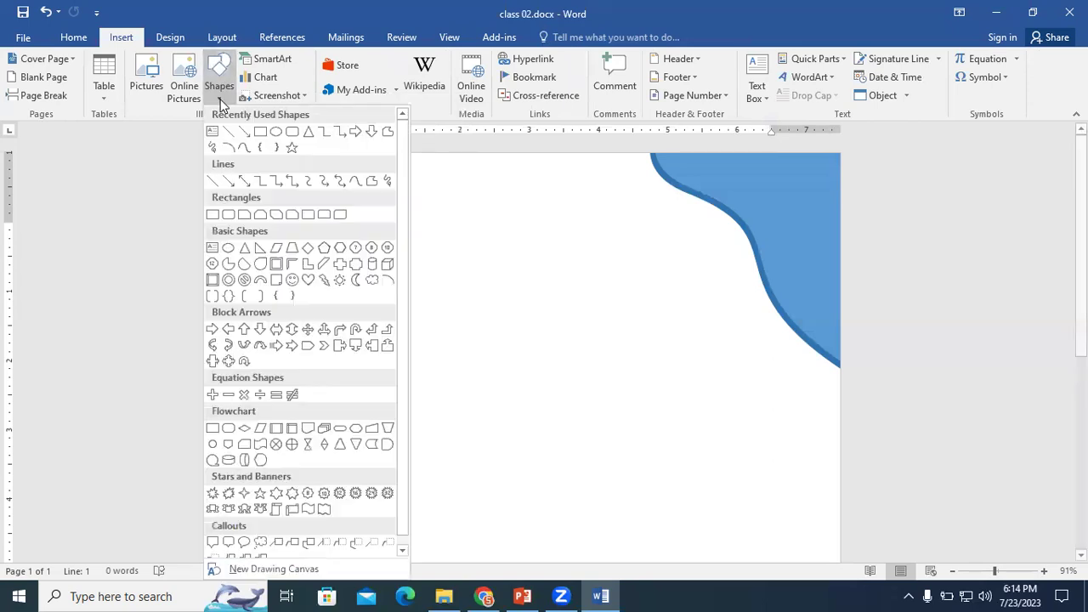
left_click(274, 135)
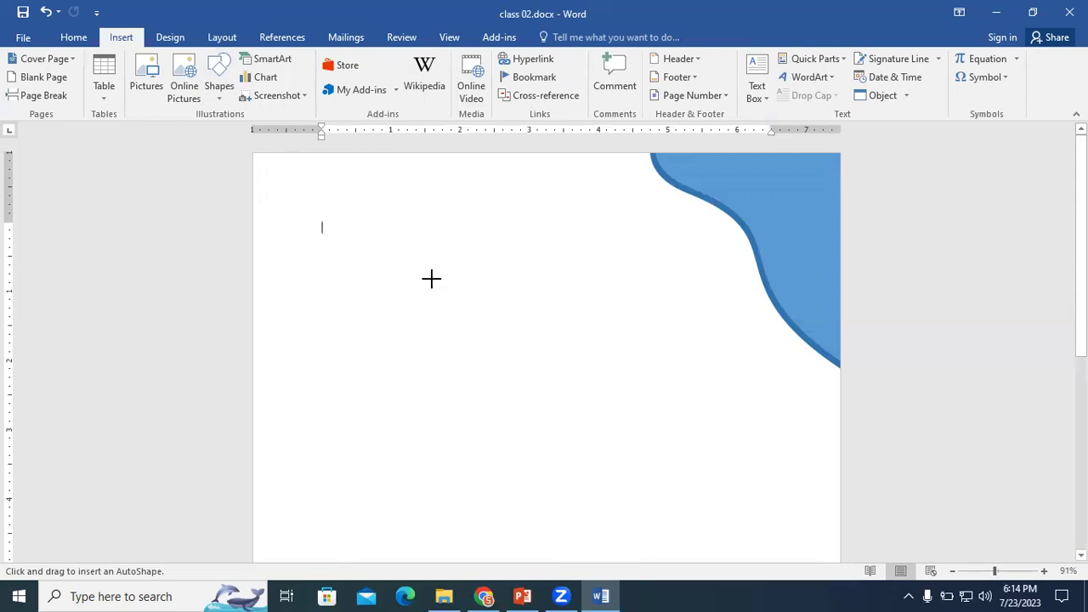
mouse_move(411, 272)
left_mouse_down()
mouse_move(529, 408)
mouse_move(537, 434)
mouse_move(481, 422)
mouse_move(502, 394)
mouse_move(555, 423)
mouse_move(549, 398)
mouse_move(550, 412)
mouse_move(510, 373)
left_mouse_up()
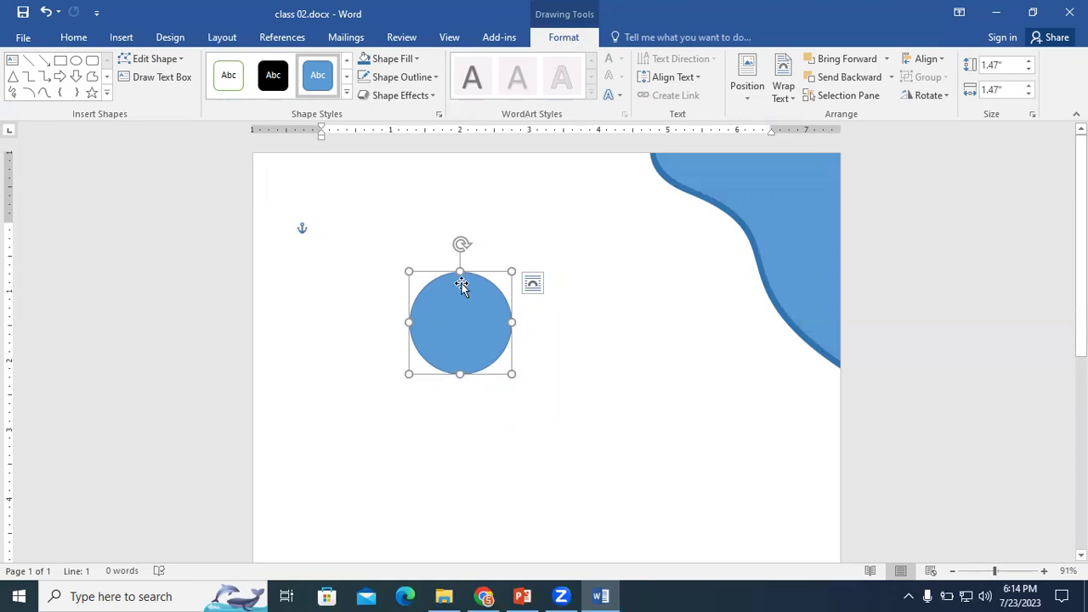
In Edit Points, pull the circle's bottom point down into a tip and make it a corner point
right_click(460, 330)
left_click(507, 136)
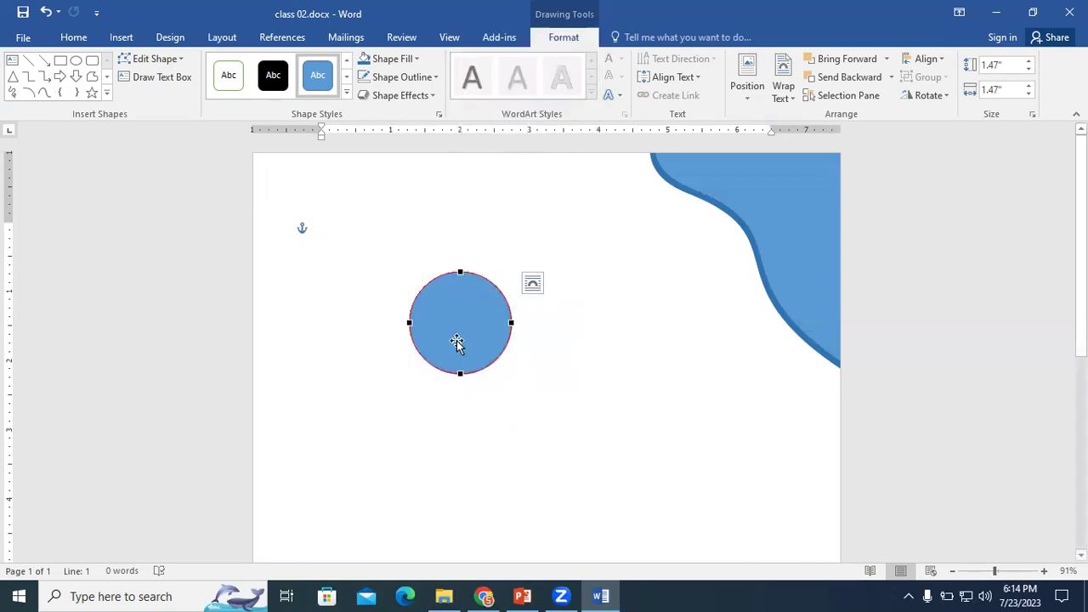
left_click_drag(459, 372, 455, 433)
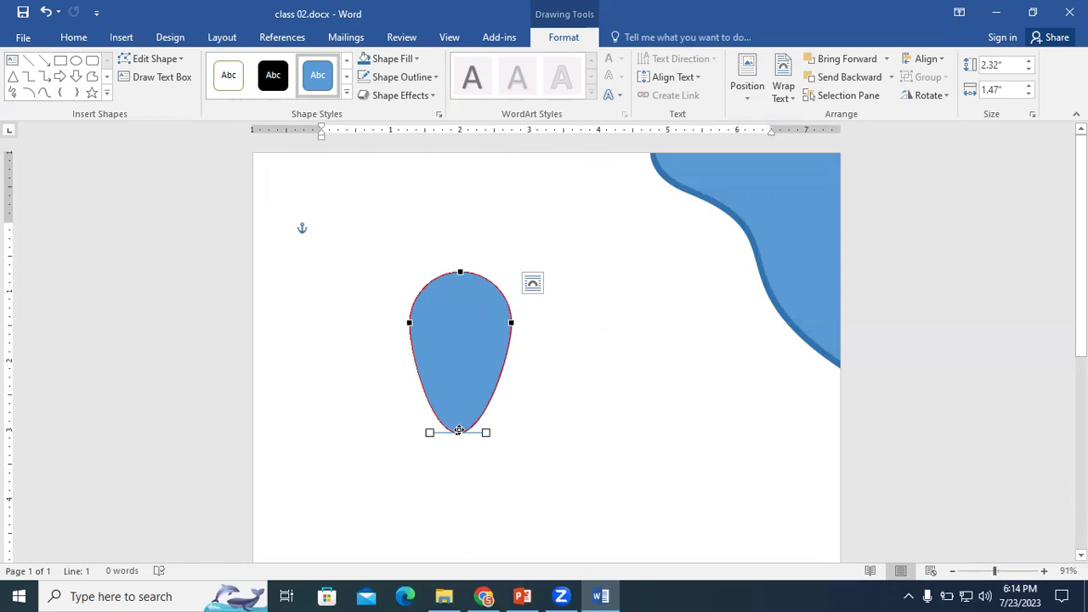
right_click(457, 431)
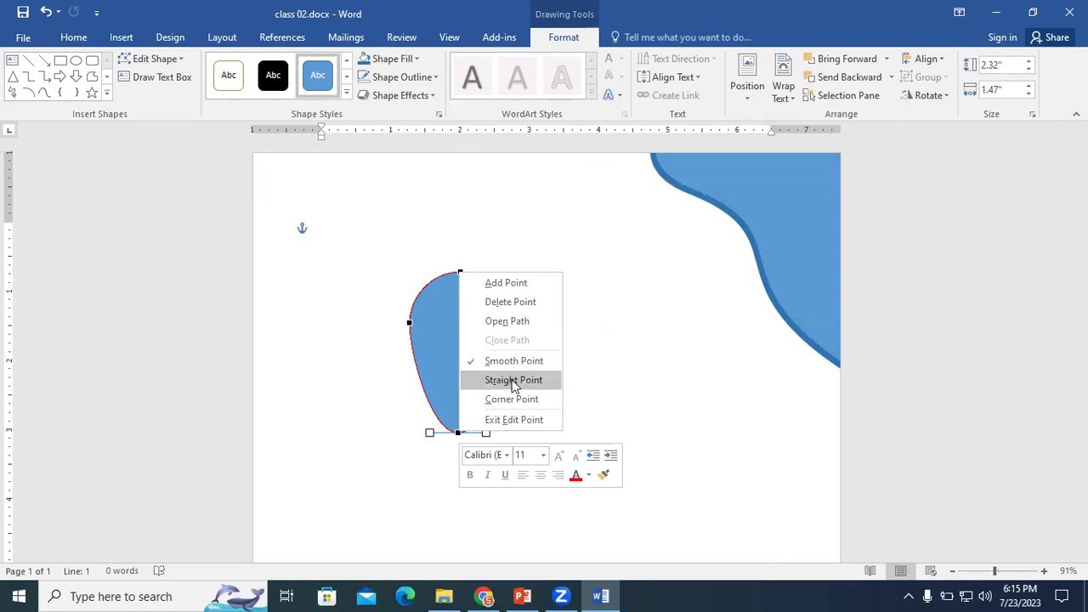
left_click(512, 380)
right_click(455, 432)
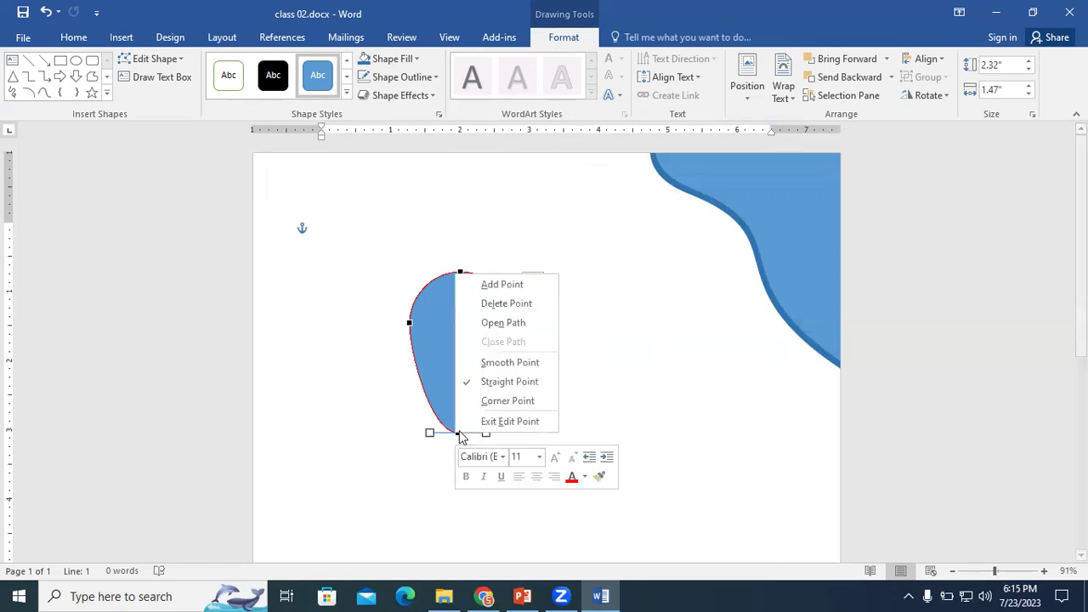
left_click(479, 401)
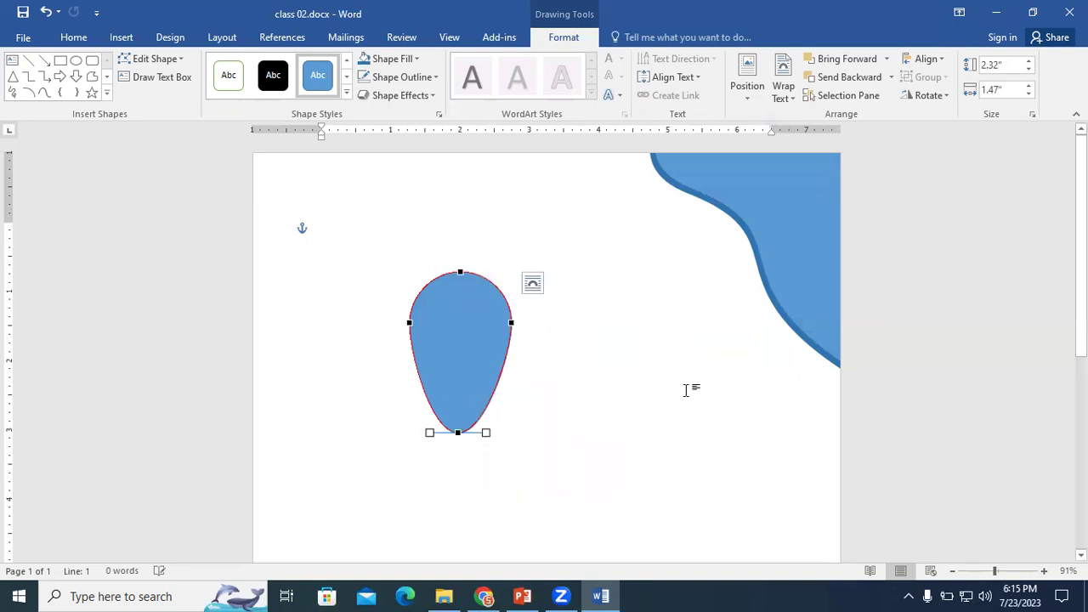
Re-enter Edit Points and switch the bottom point through corner, straight, then smooth
left_click(476, 472)
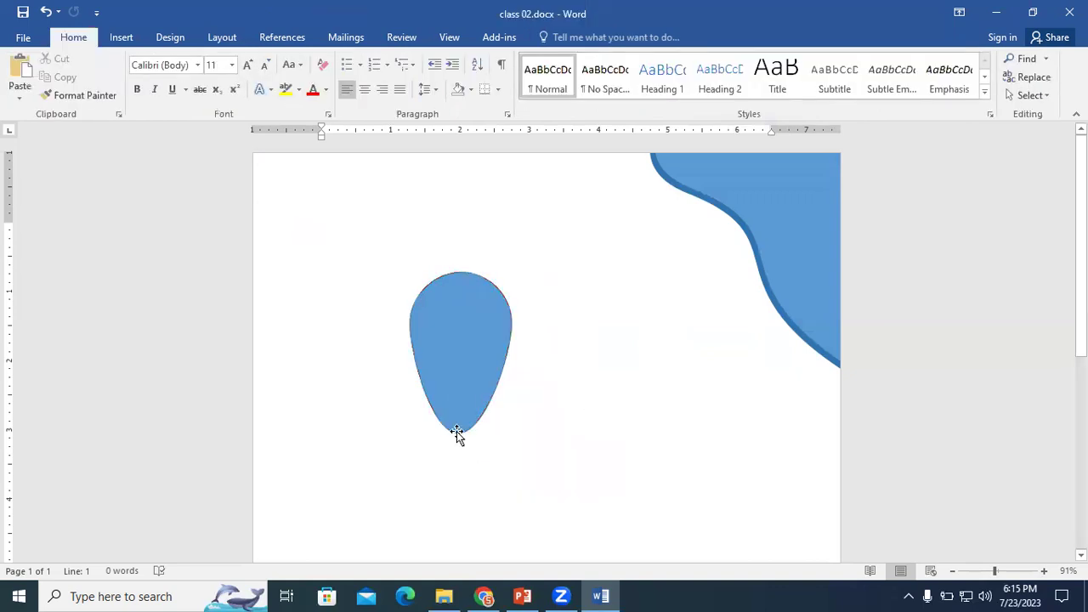
left_click(459, 432)
right_click(457, 358)
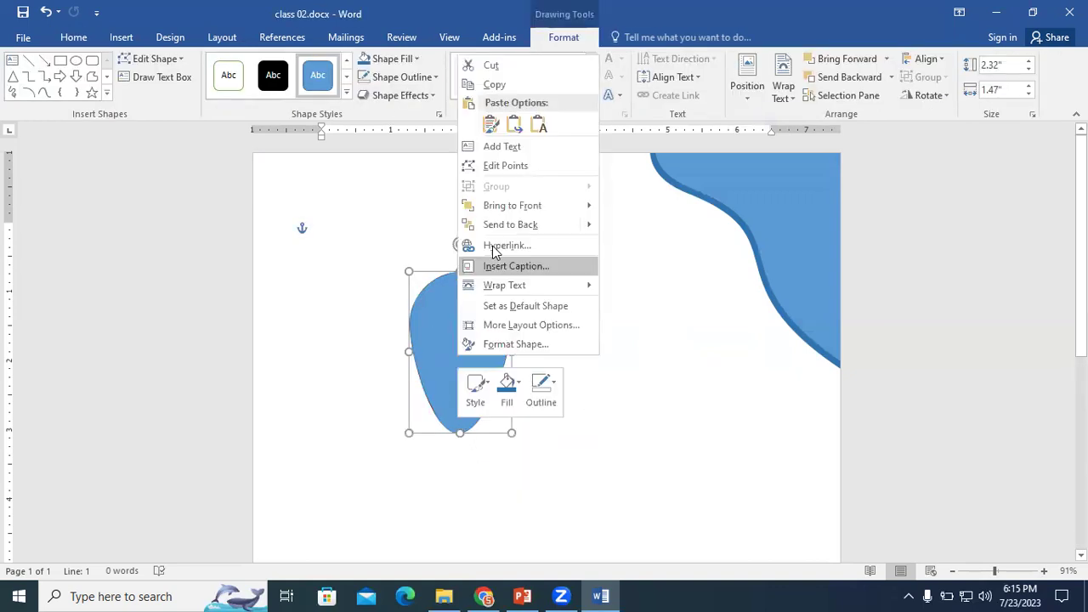
left_click(498, 165)
left_click(457, 433)
right_click(459, 432)
left_click(484, 404)
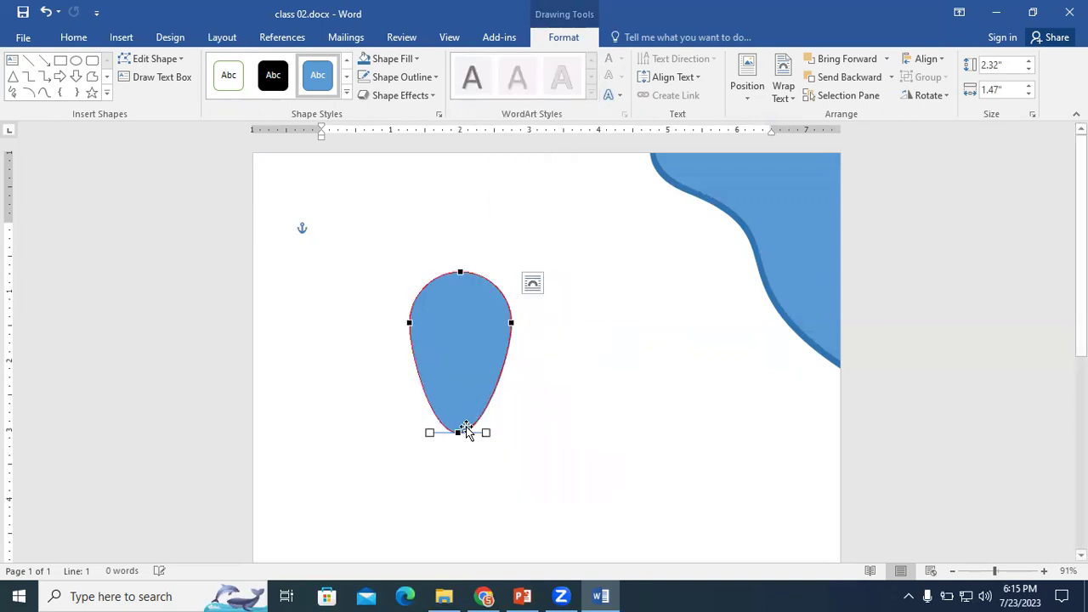
right_click(459, 431)
left_click(487, 384)
right_click(460, 431)
left_click(495, 363)
Set the right side point to straight, then back to smooth
right_click(510, 323)
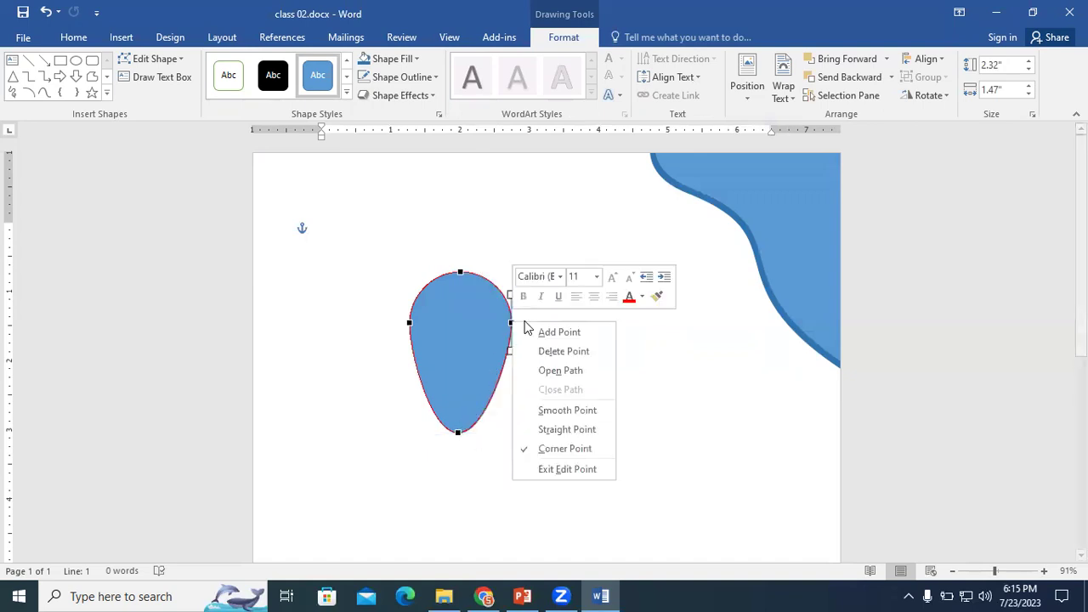
left_click(551, 430)
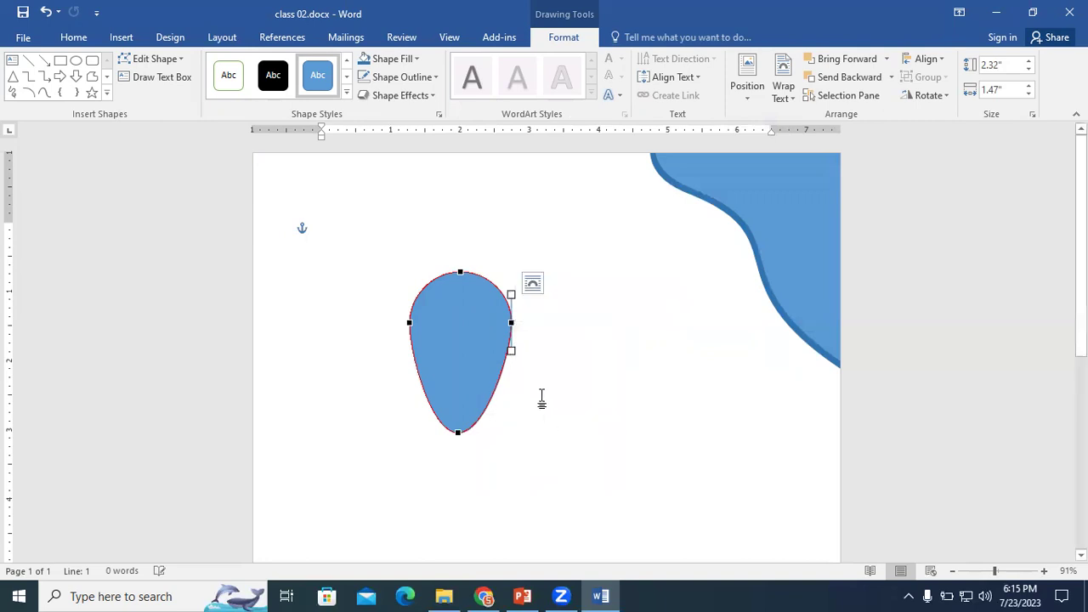
right_click(513, 322)
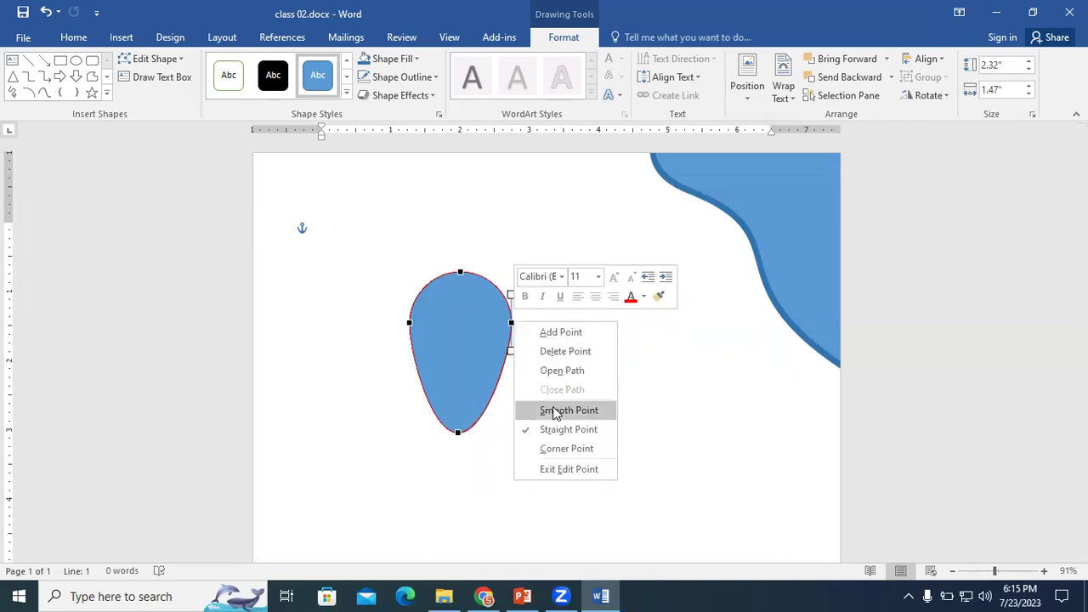
left_click(553, 412)
left_click(523, 403)
Make the top point straight and pull the bottom point's right curve handle inward
left_click(447, 357)
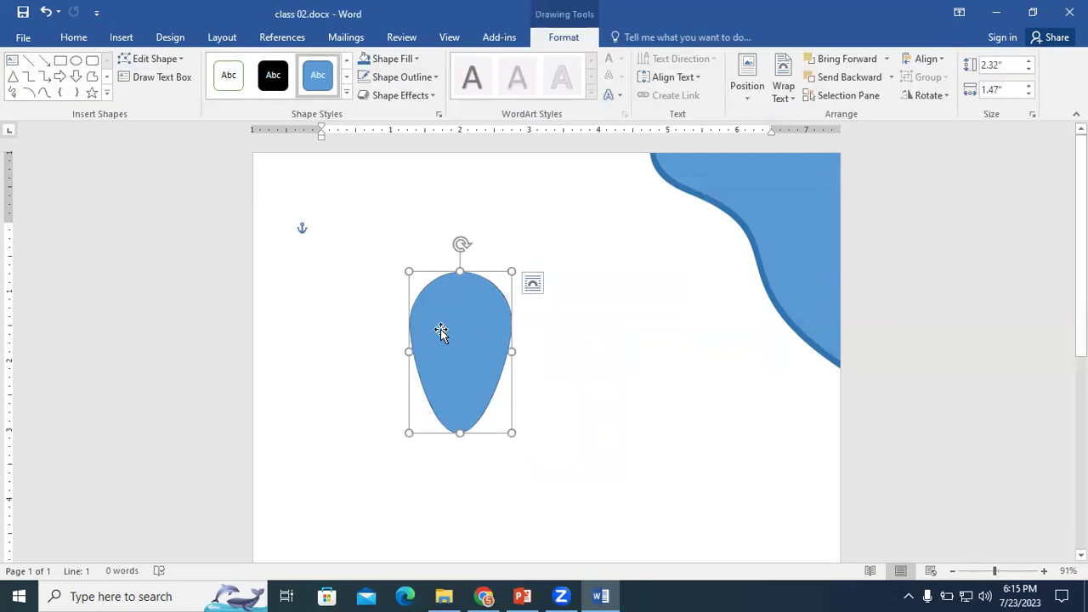
right_click(498, 297)
left_click(493, 125)
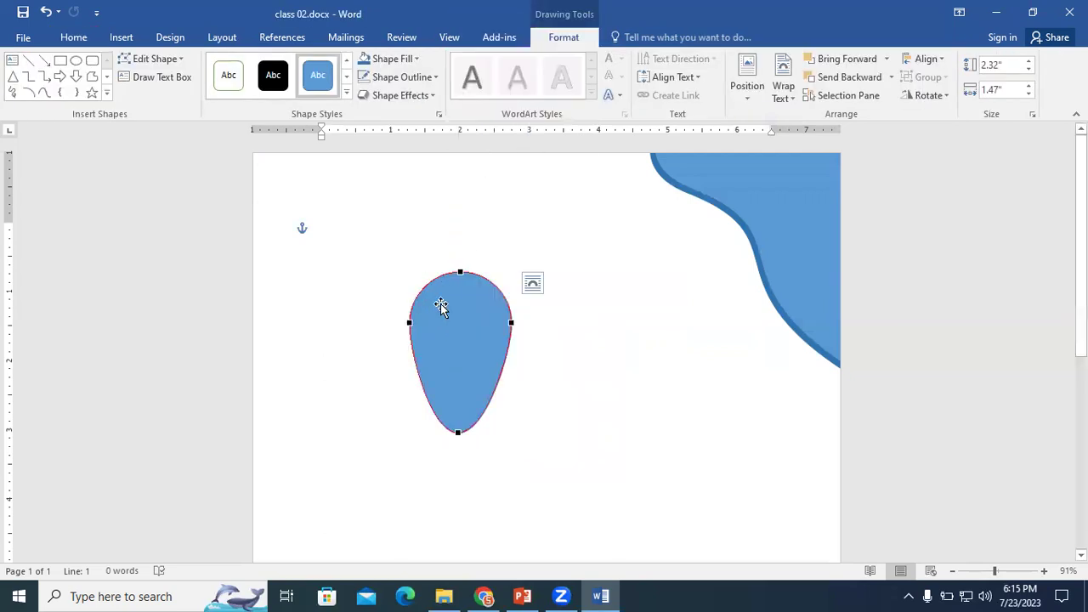
left_click(459, 272)
right_click(460, 271)
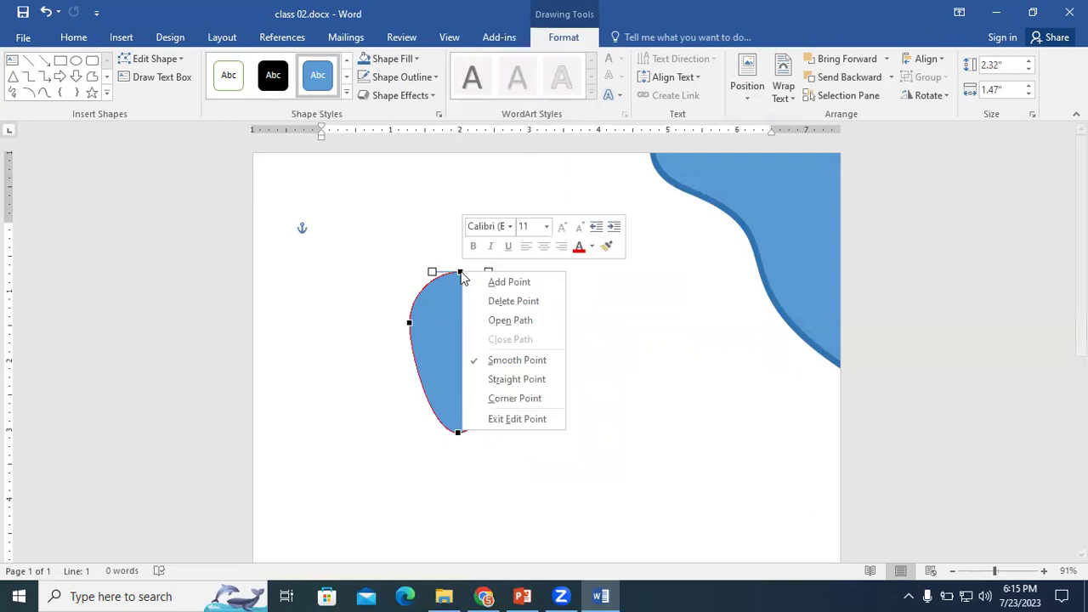
left_click(508, 381)
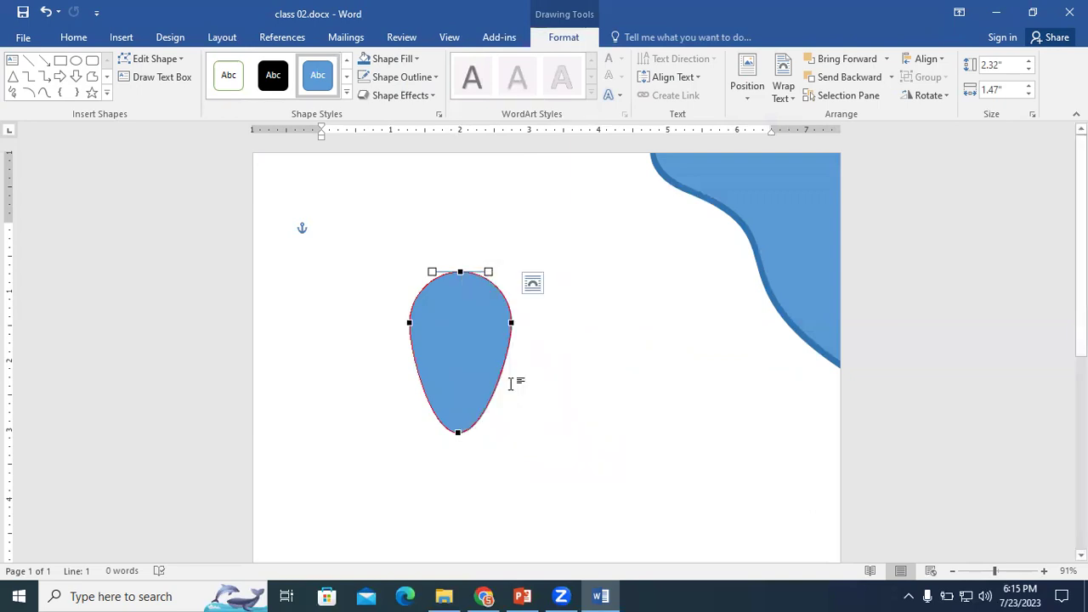
left_click(458, 433)
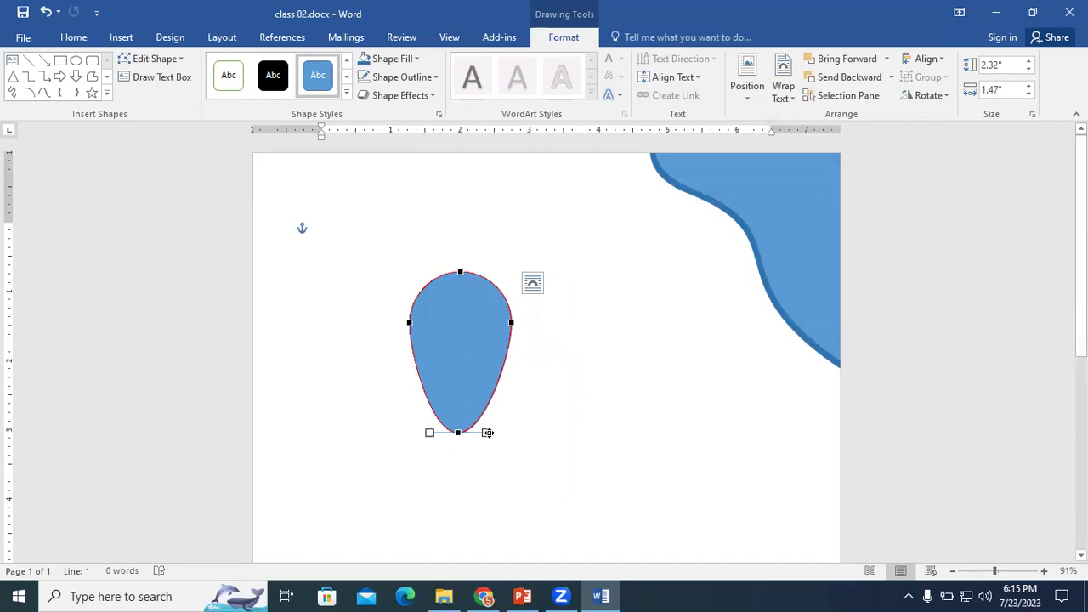
mouse_move(483, 433)
left_mouse_down()
mouse_move(458, 431)
mouse_move(476, 432)
left_mouse_up()
left_click(1010, 571)
Collapse the bottom point's right curve handle onto the tip to sharpen the teardrop
left_click(1023, 572)
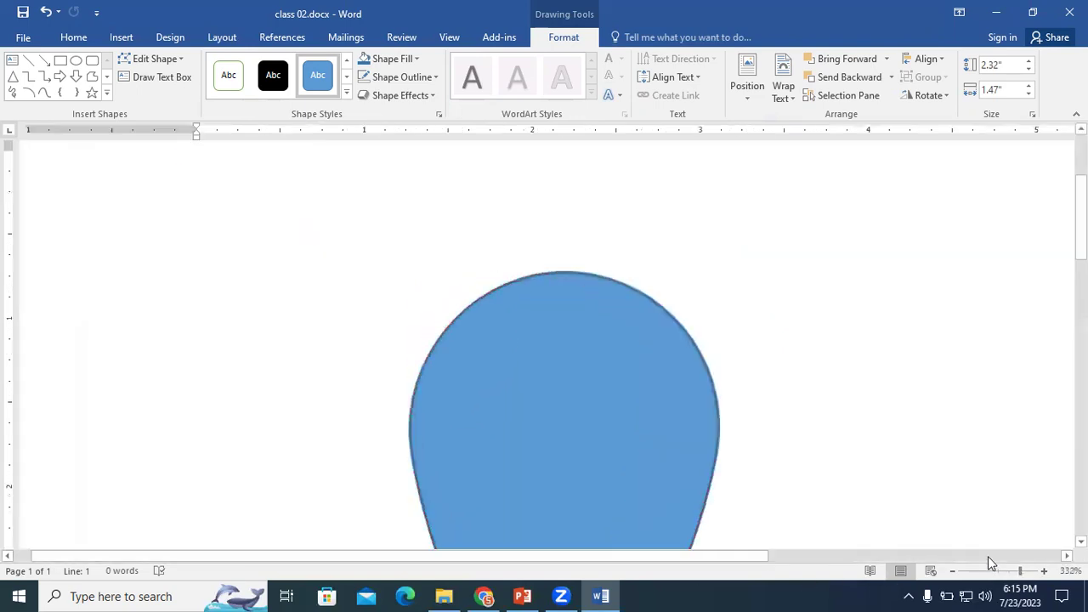
scroll(685, 340, "down", 5)
left_click_drag(653, 233, 587, 230)
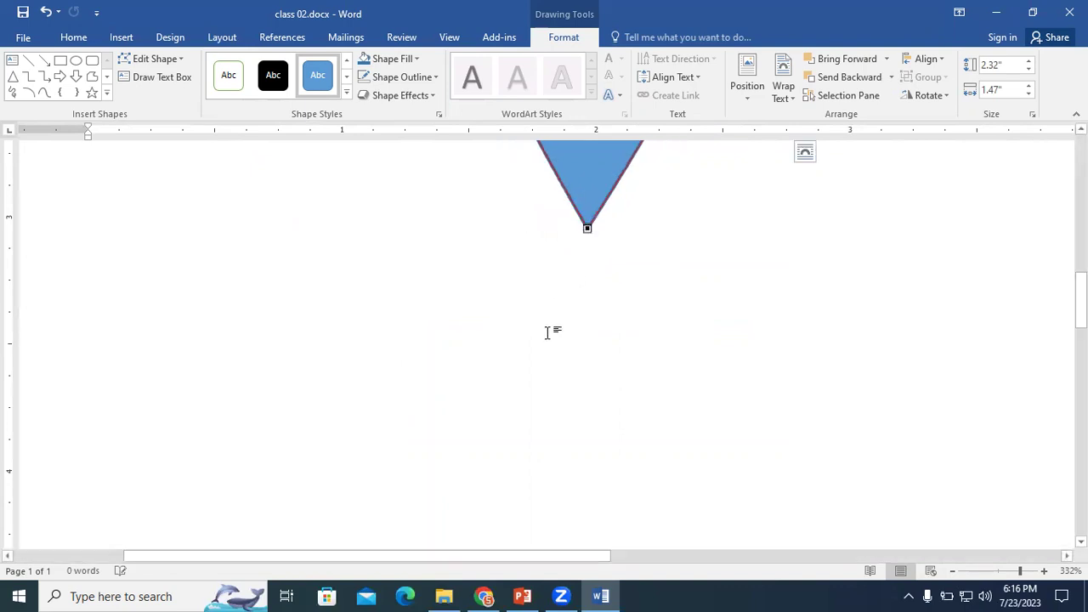
scroll(547, 332, "up", 3)
scroll(644, 335, "up", 1)
left_click(837, 331)
Select the blue drop shape and shift it slightly left
scroll(825, 340, "down", 5)
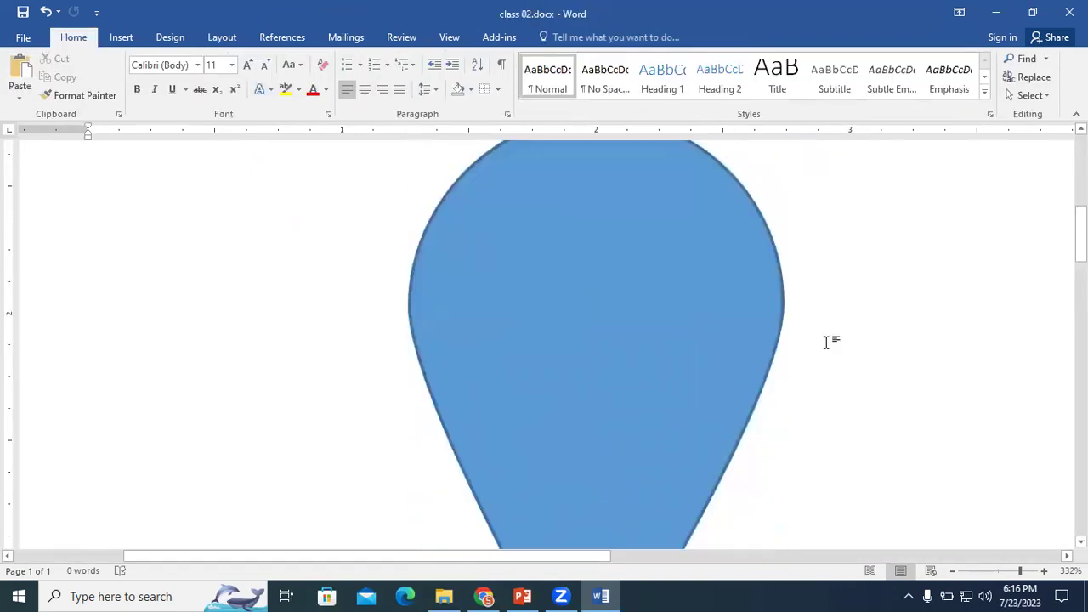
scroll(731, 410, "down", 20, "ctrl")
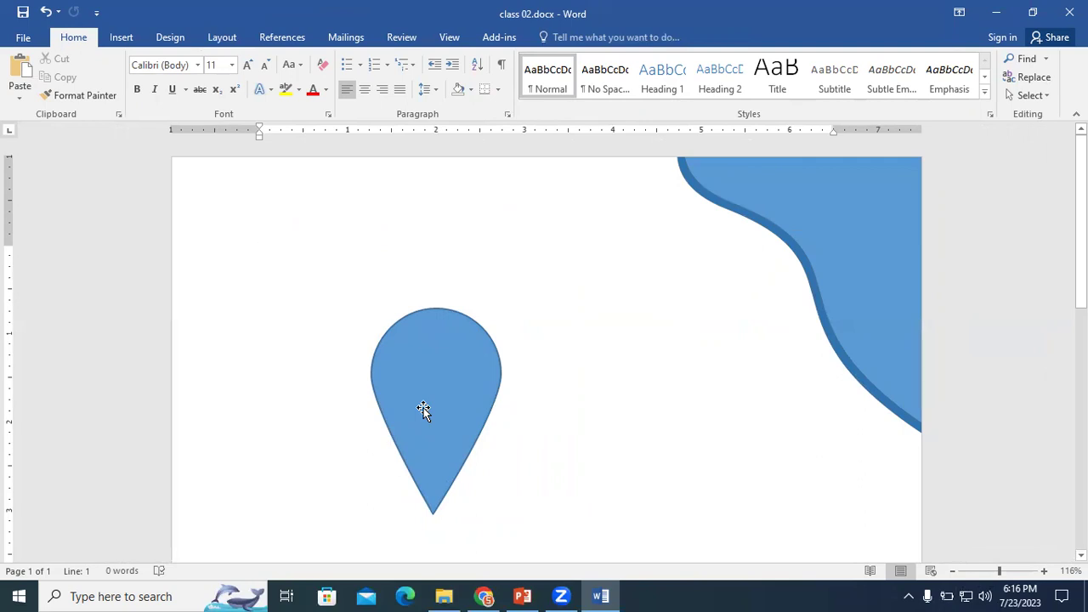
left_click(435, 363)
left_click_drag(469, 371, 377, 359)
Delete the drop shape and draw a rounded rectangle on the page
key("Delete")
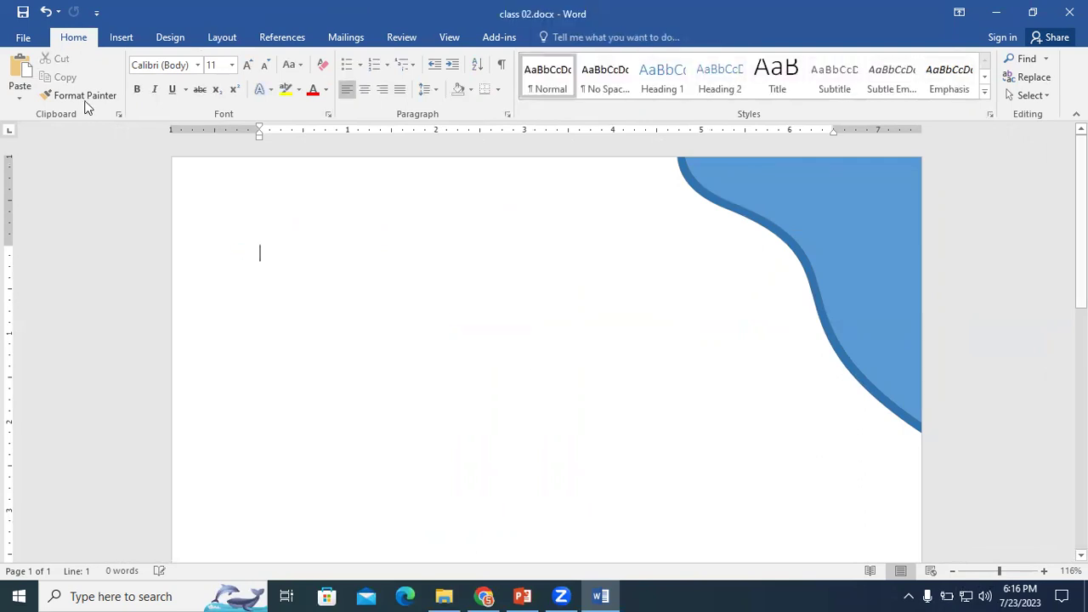
left_click(119, 37)
left_click(221, 95)
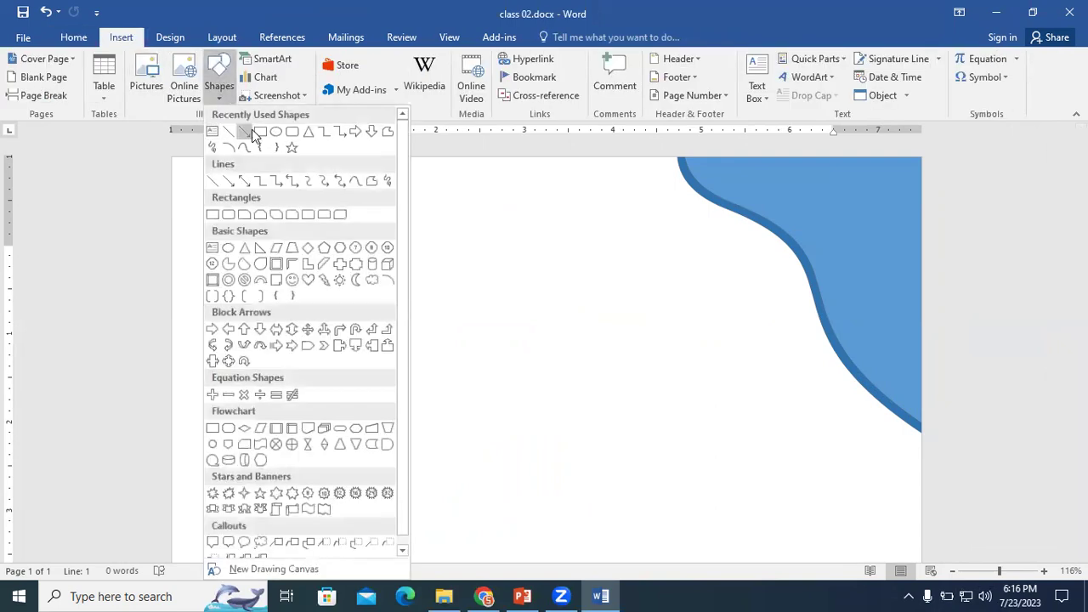
left_click(292, 132)
left_click_drag(306, 268, 599, 470)
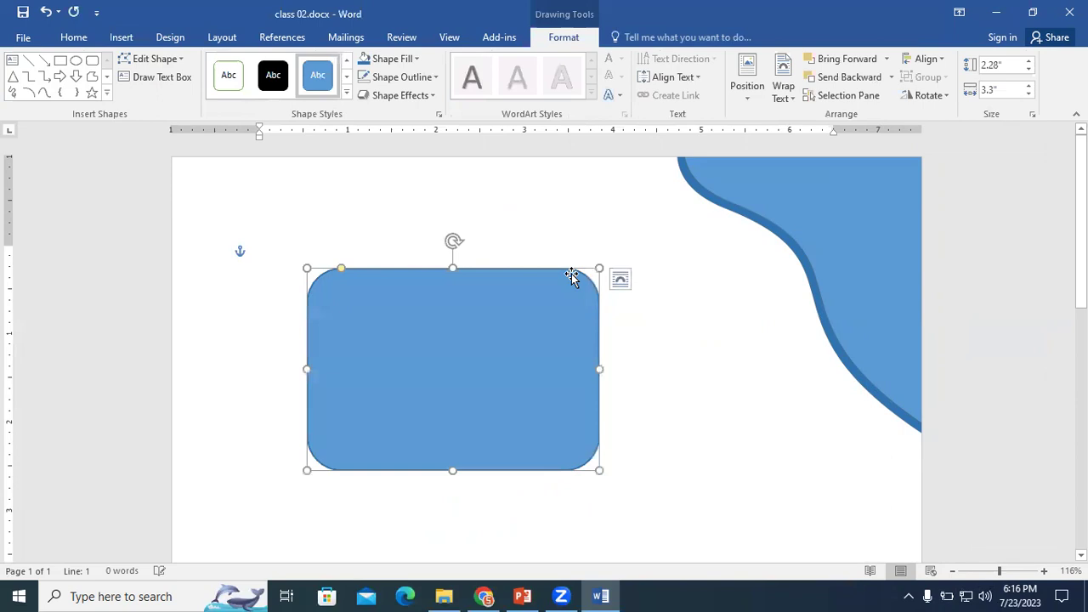
In Edit Points, make the top-right vertex straight, then smooth
right_click(443, 276)
left_click(495, 386)
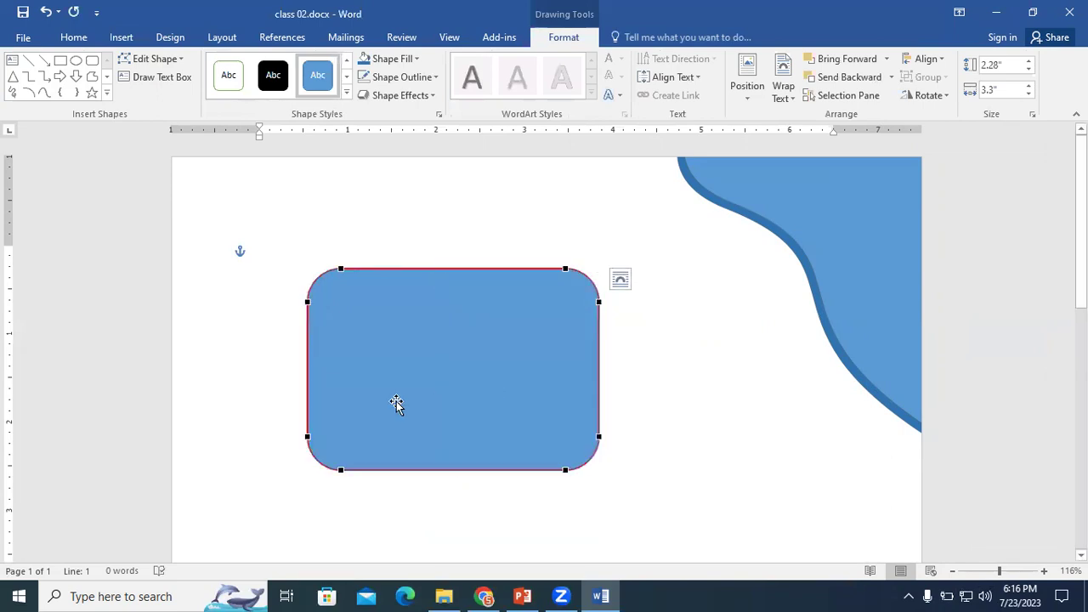
left_click(567, 268)
right_click(566, 269)
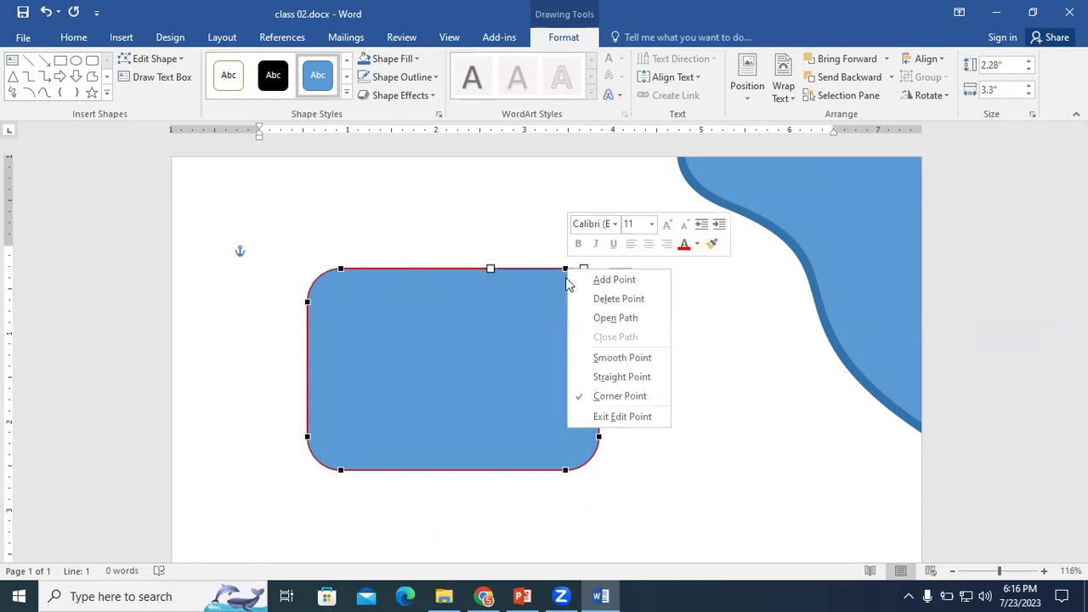
left_click(610, 377)
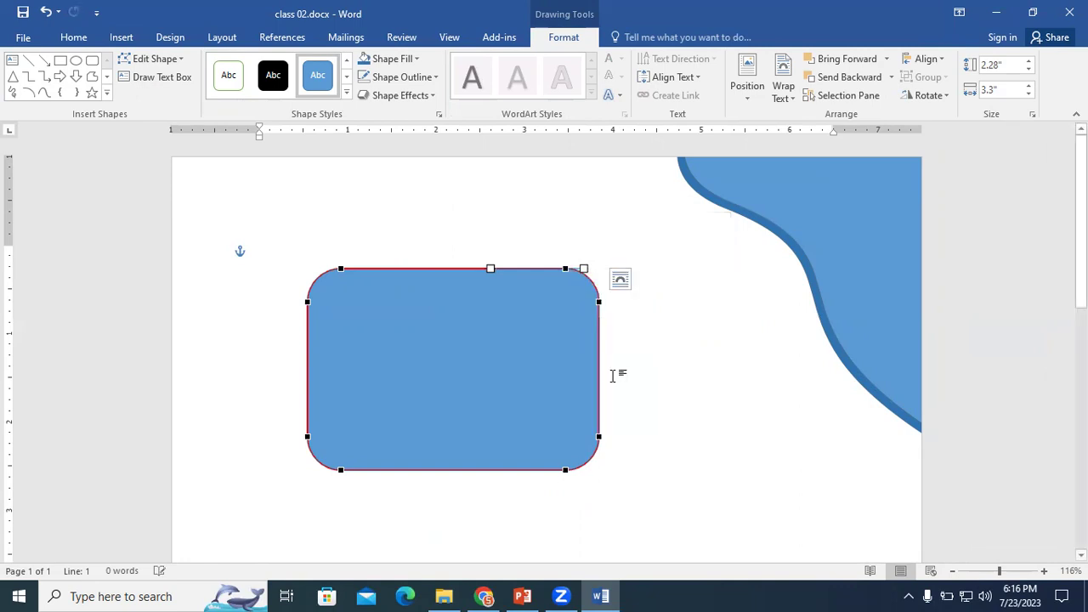
right_click(566, 268)
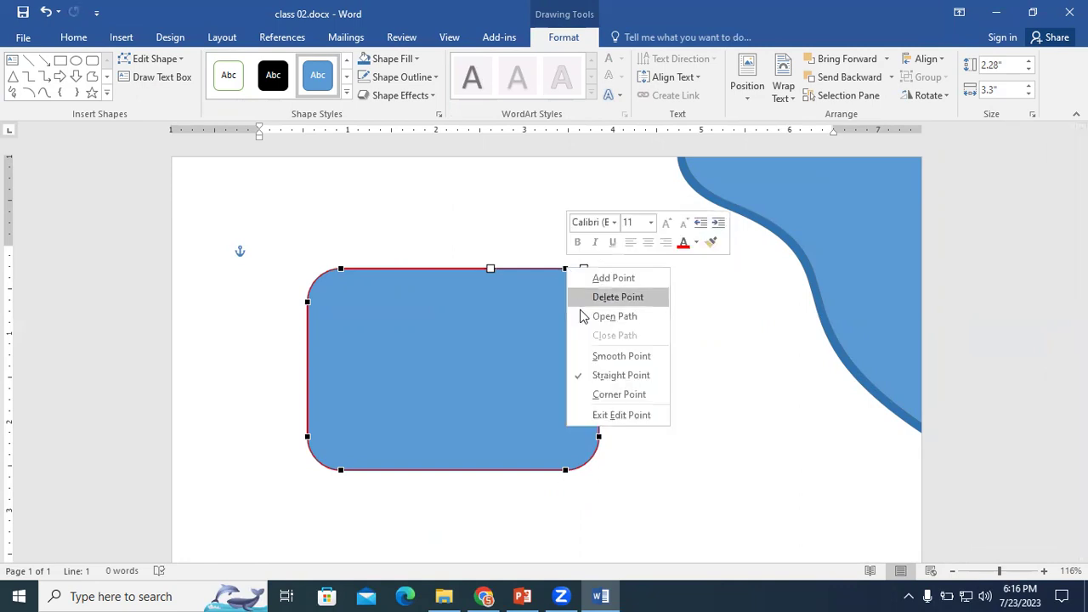
left_click(617, 357)
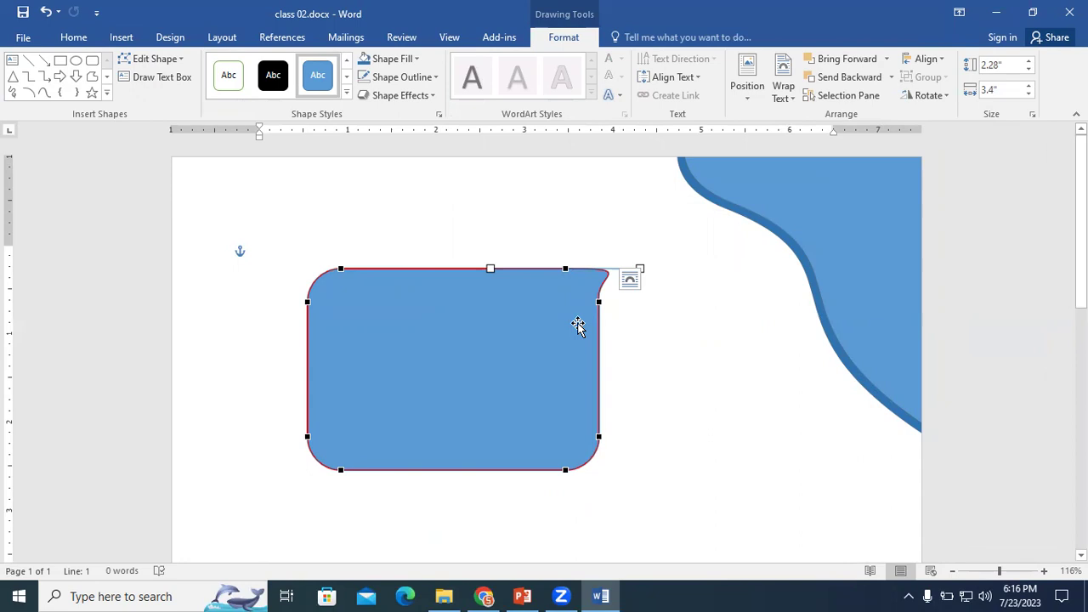
Try straight and corner on the top-right vertex, then undo the last change
right_click(566, 269)
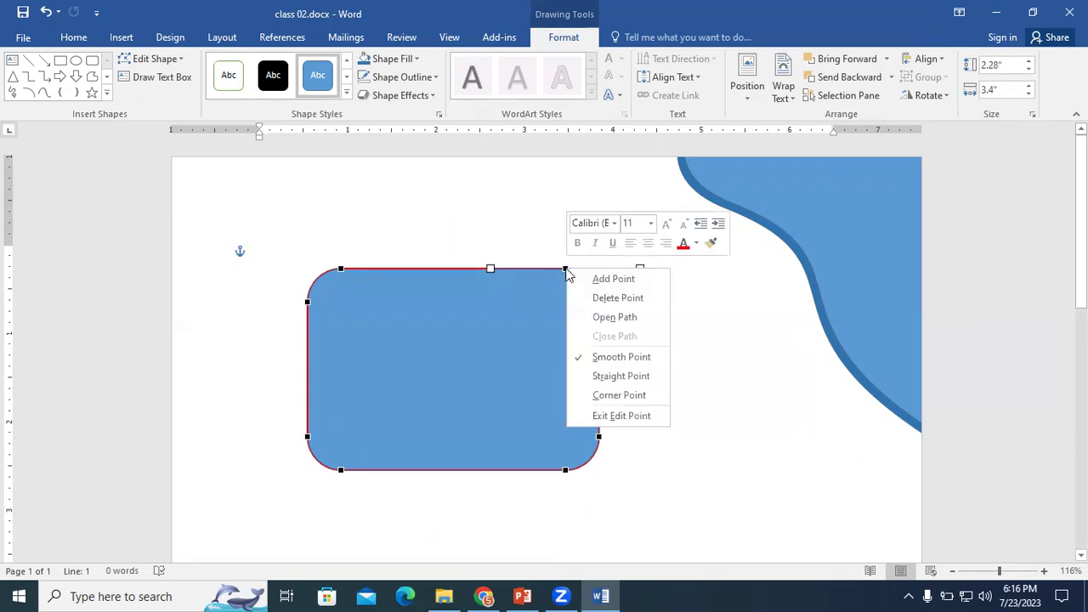
left_click(616, 380)
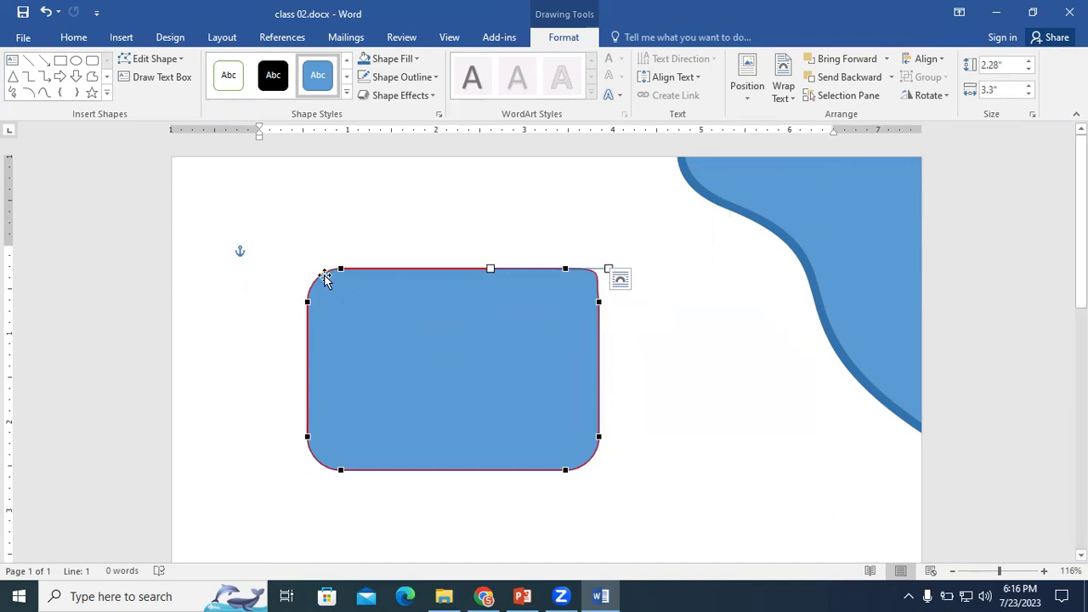
right_click(565, 267)
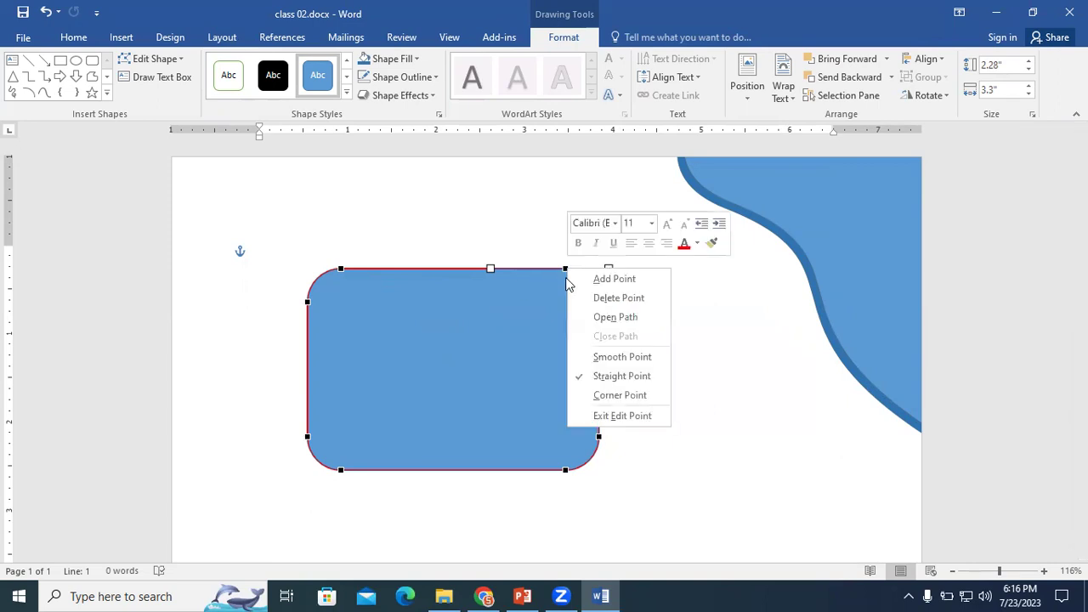
left_click(633, 393)
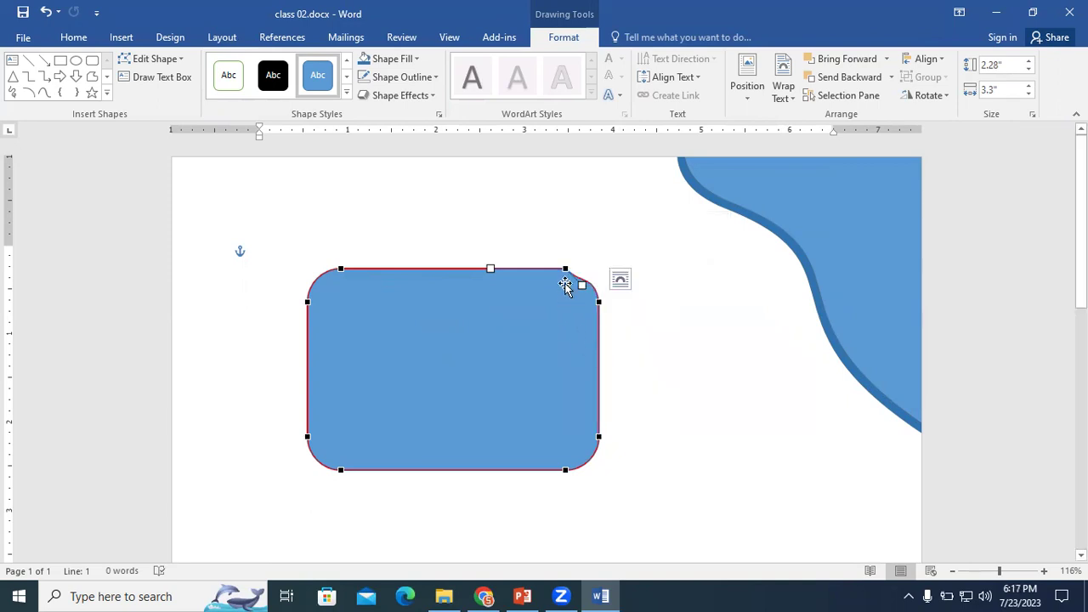
key("ctrl+z")
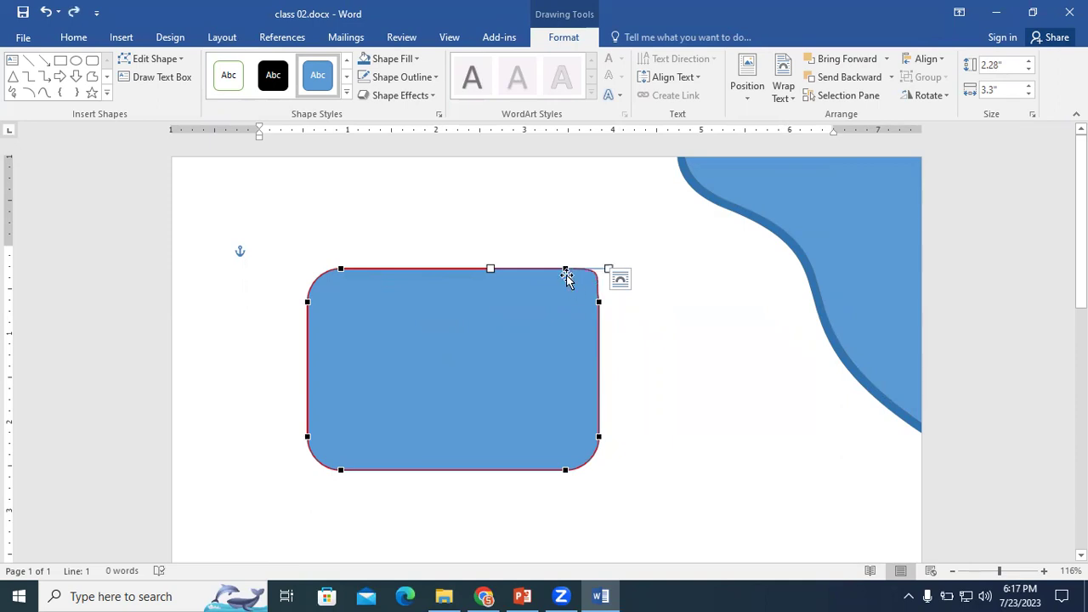
right_click(569, 268)
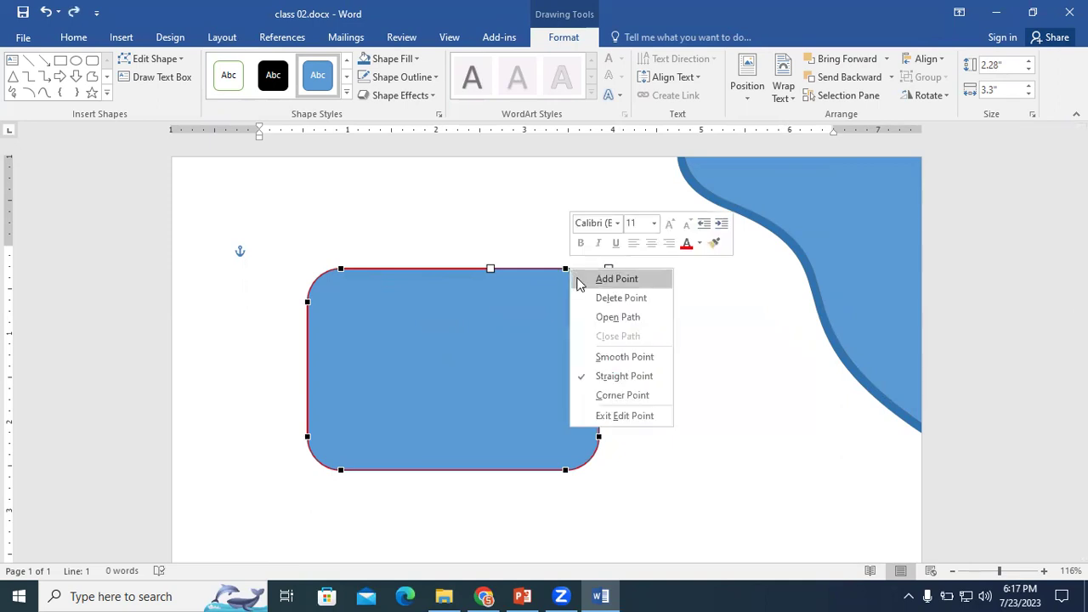
Open the path at the top-right vertex, pull a point up, and set Shape Fill to No Fill
left_click(601, 321)
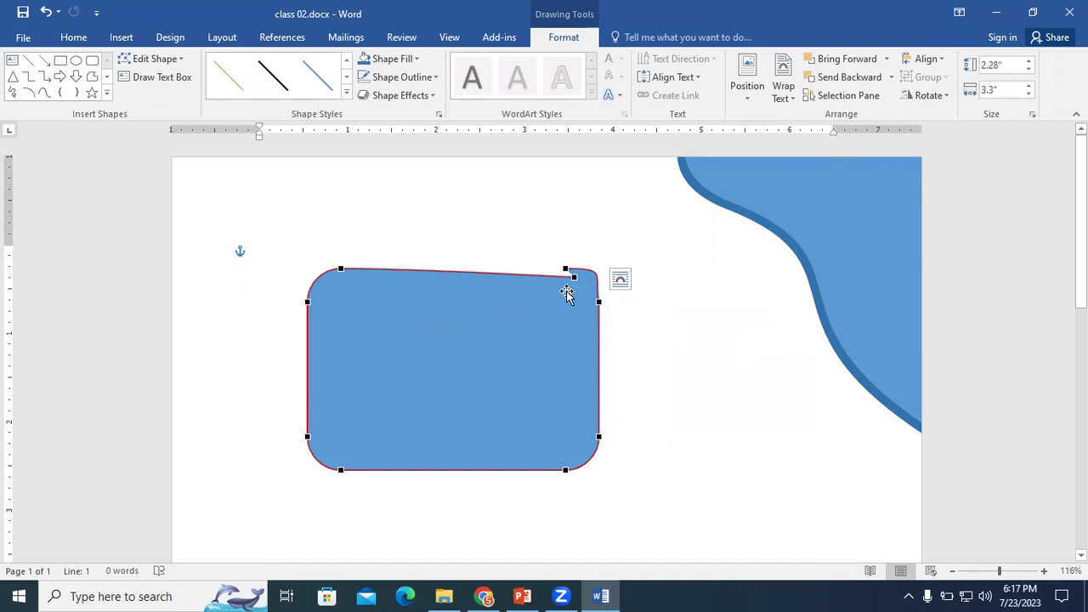
left_click_drag(489, 272, 439, 257)
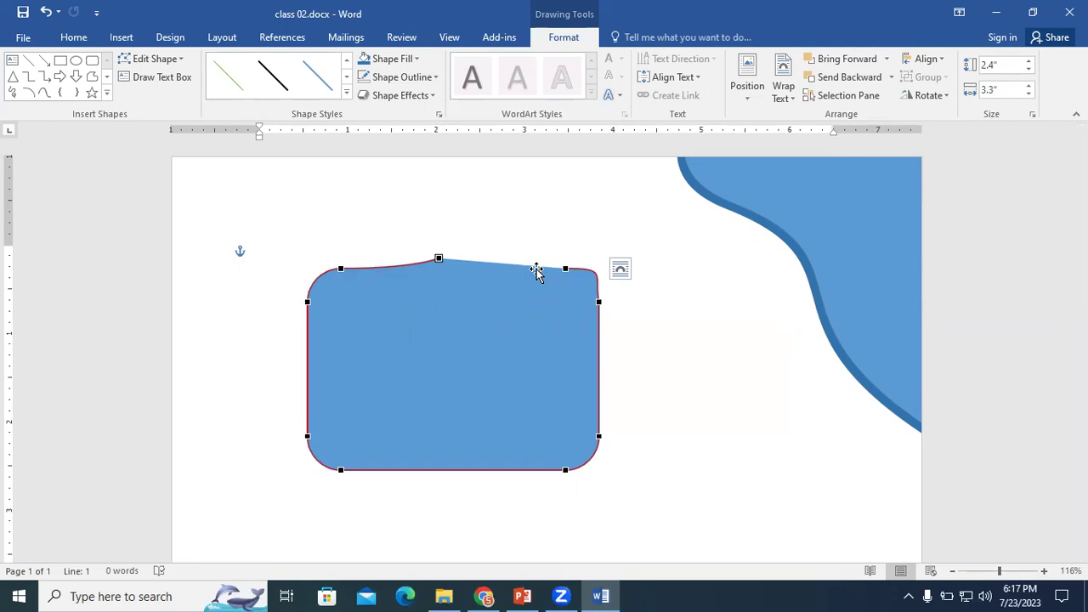
left_click(393, 59)
left_click(389, 230)
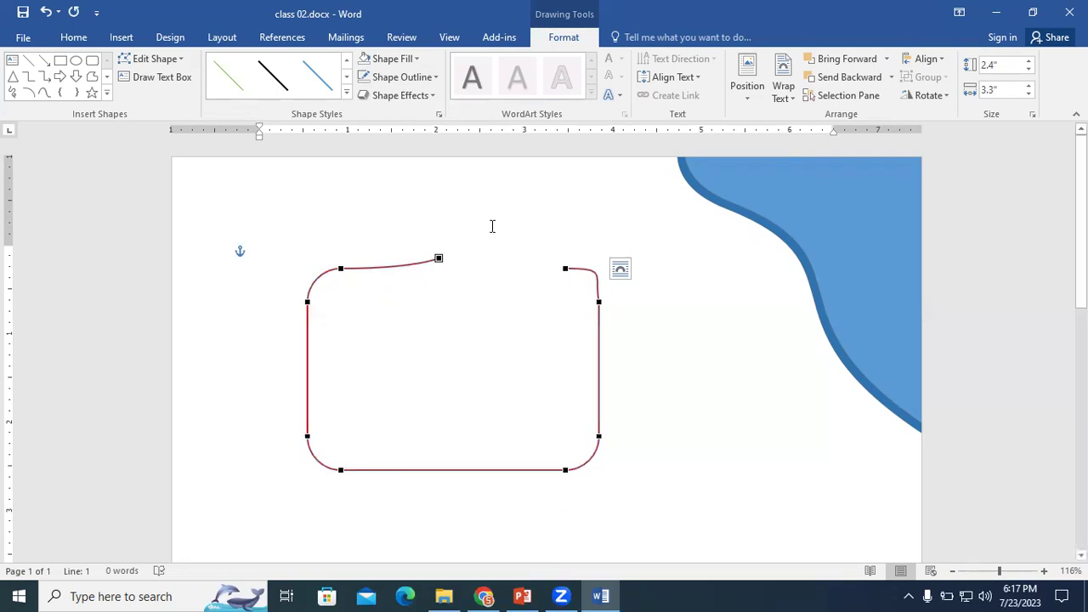
Close the path, delete the extra top point, and adjust the top-right and top-left curves
right_click(438, 258)
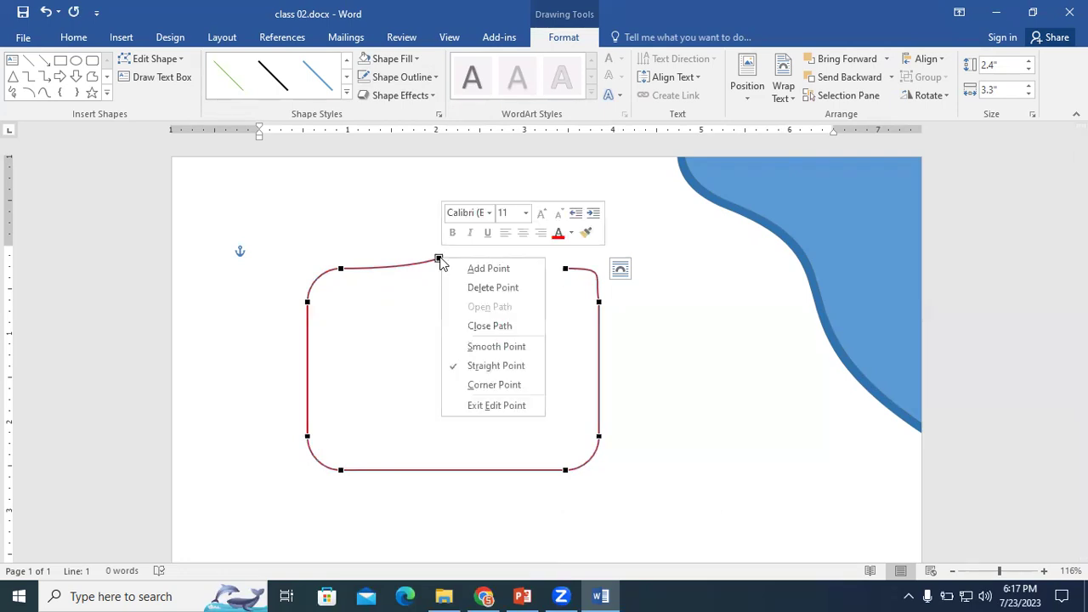
left_click(493, 328)
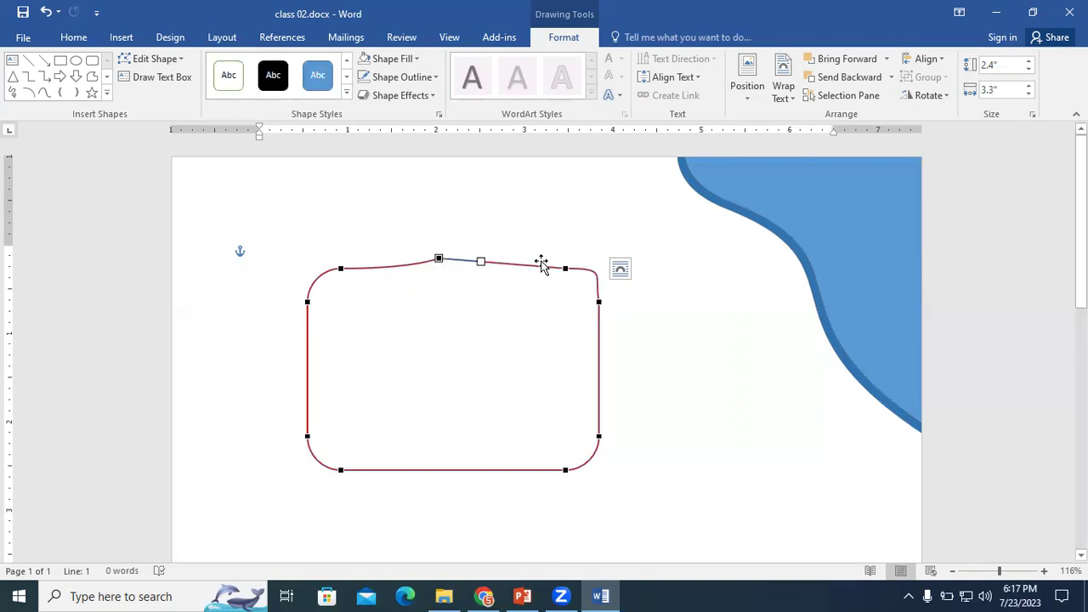
right_click(439, 258)
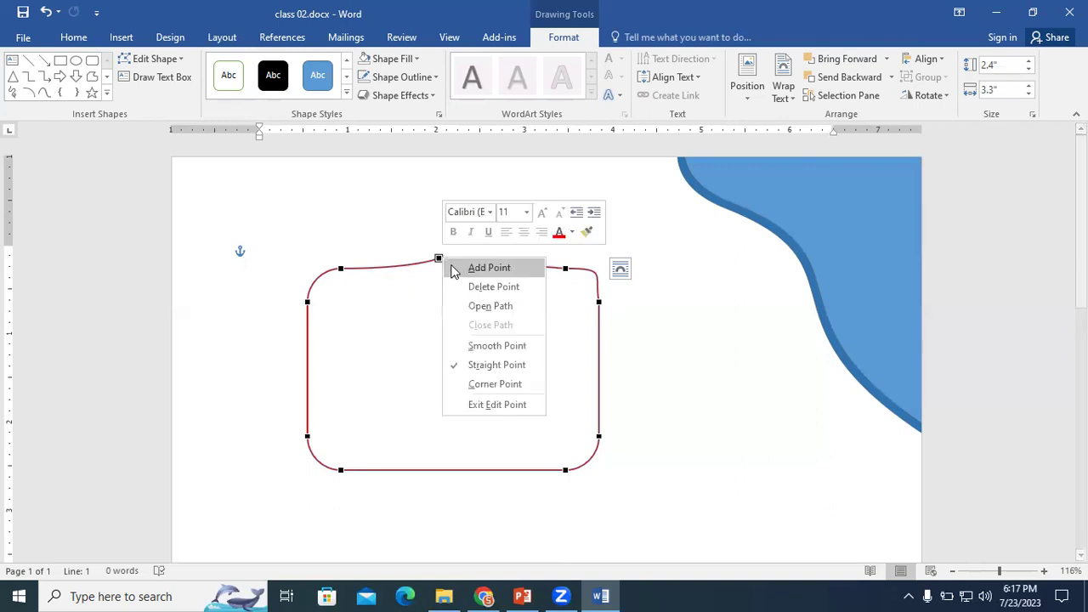
left_click(477, 285)
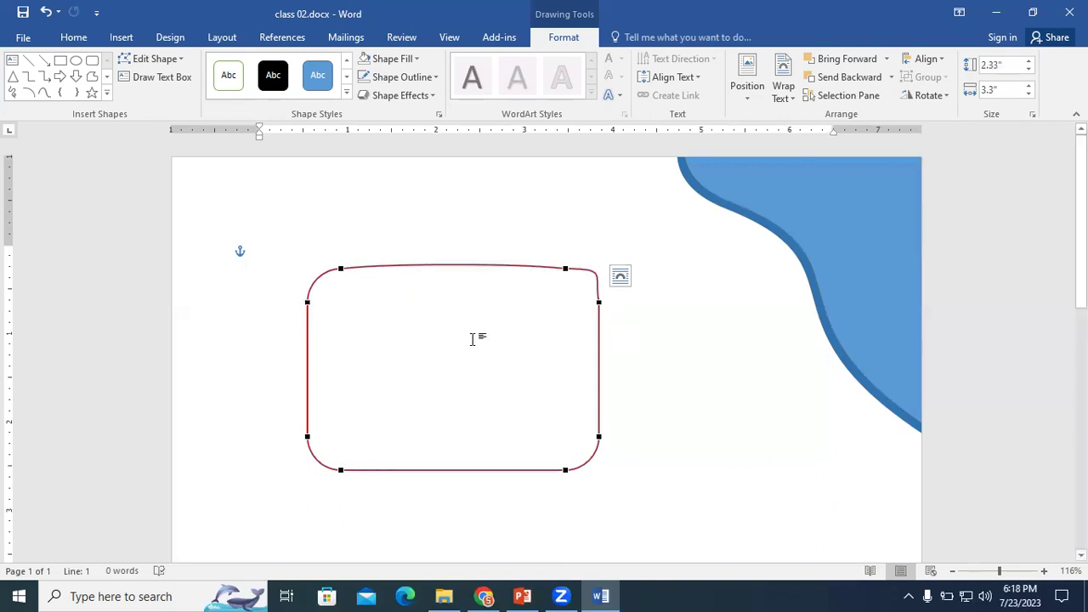
left_click(567, 268)
left_click_drag(517, 260, 565, 268)
left_click(342, 269)
left_click_drag(342, 268, 338, 268)
Delete the outlined rectangle and the blue corner wave, then minimize Word to show Chrome
left_click(509, 440)
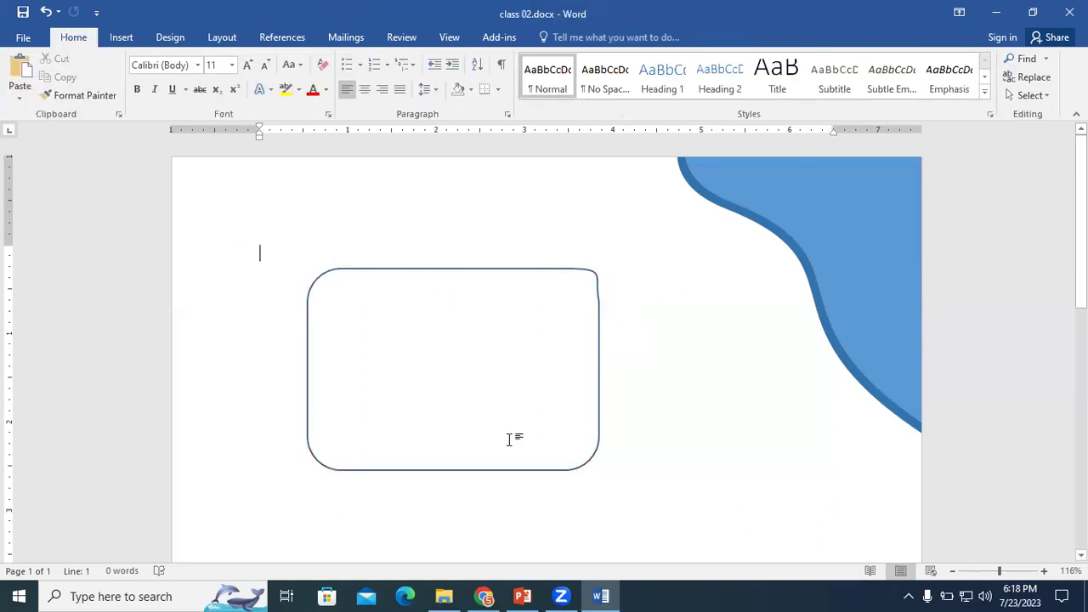
left_click(593, 293)
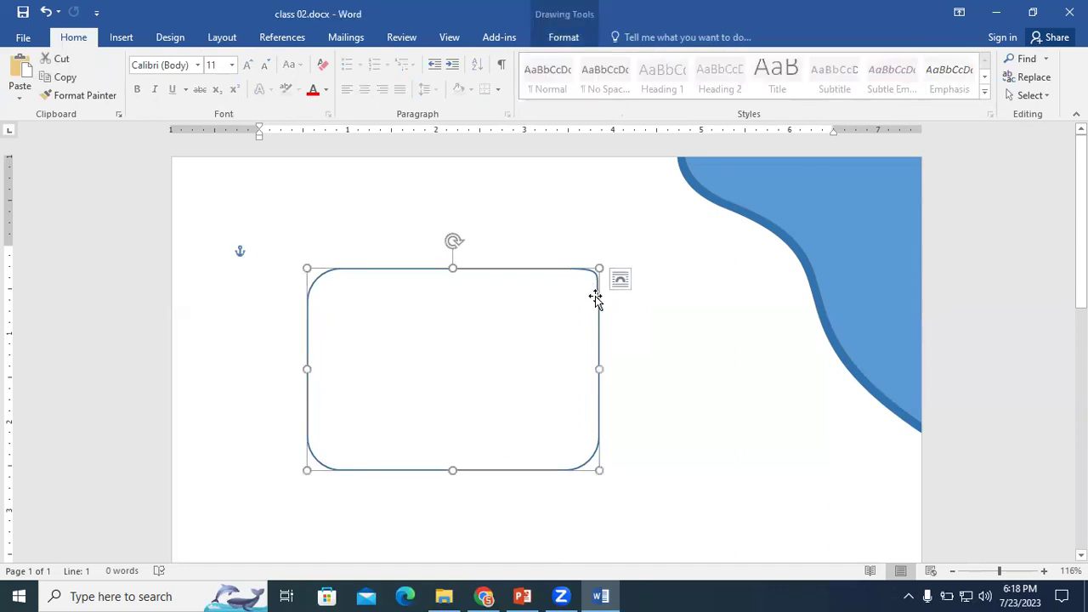
key("Delete")
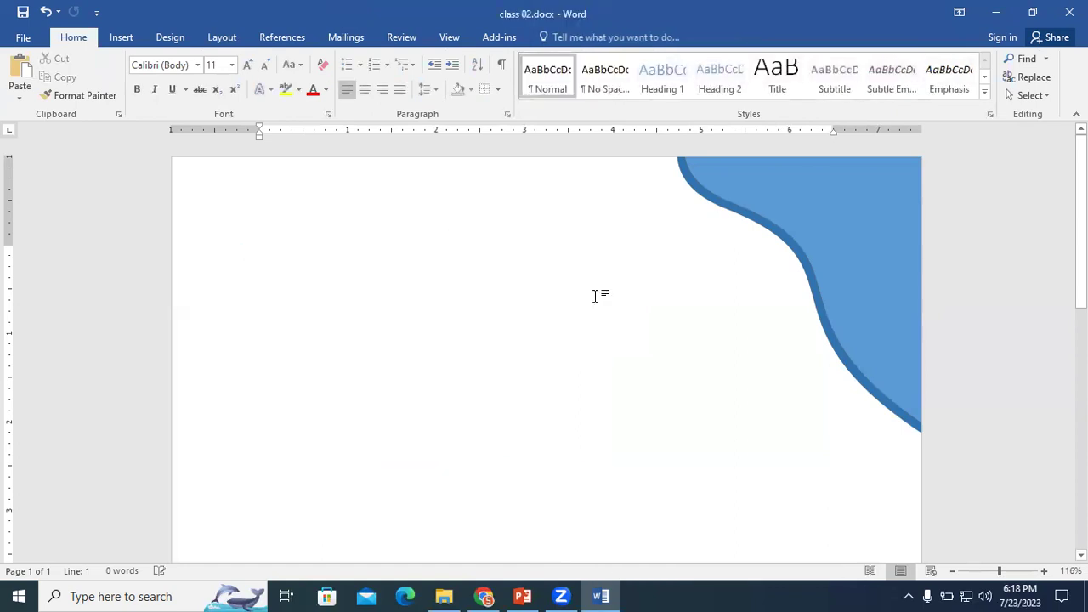
left_click(848, 340)
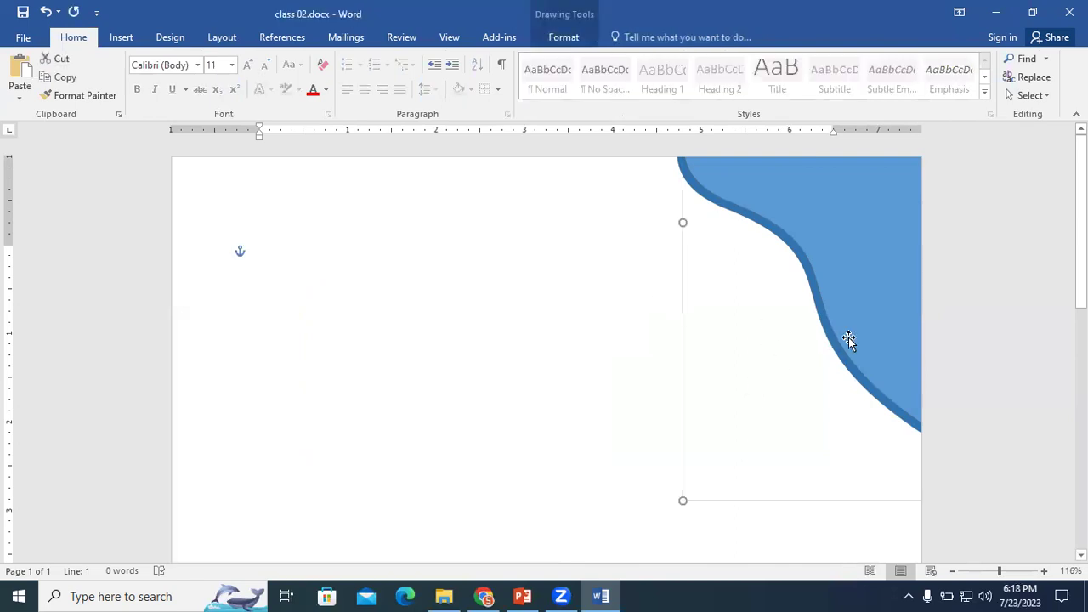
key("Delete")
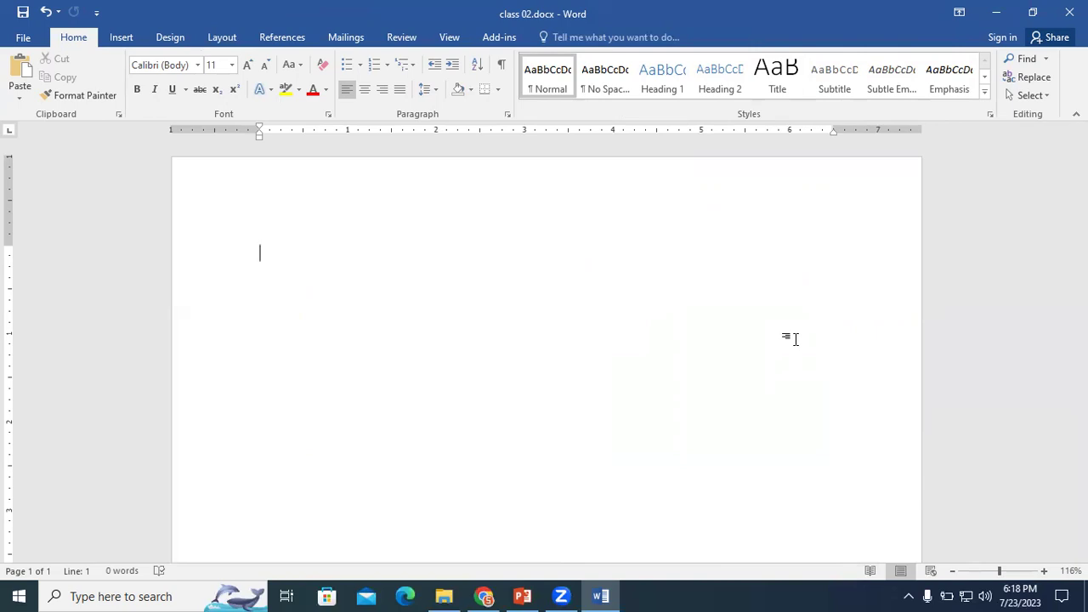
left_click(1014, 17)
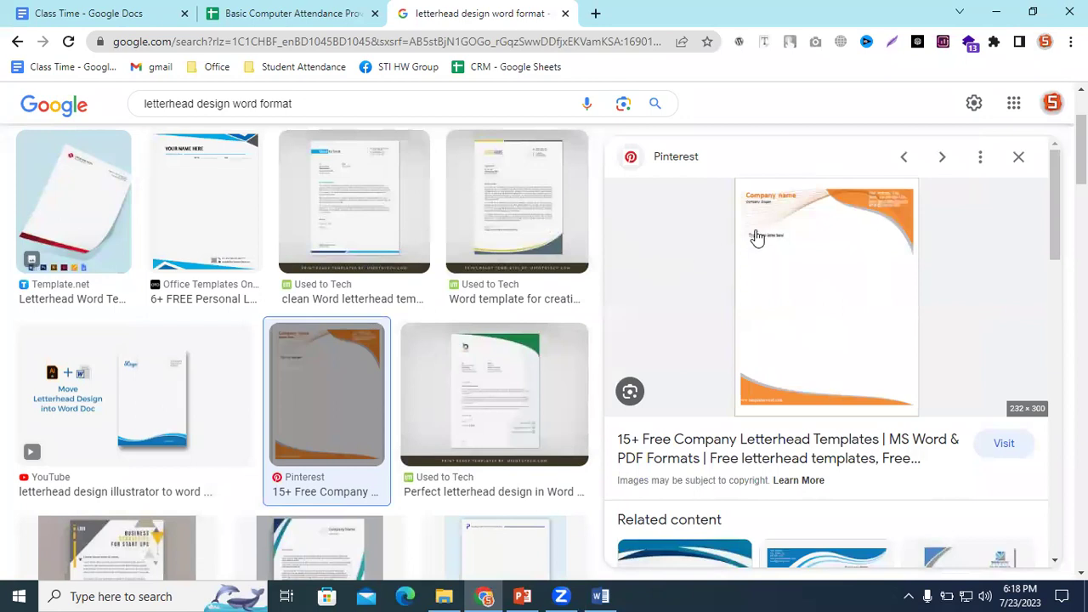
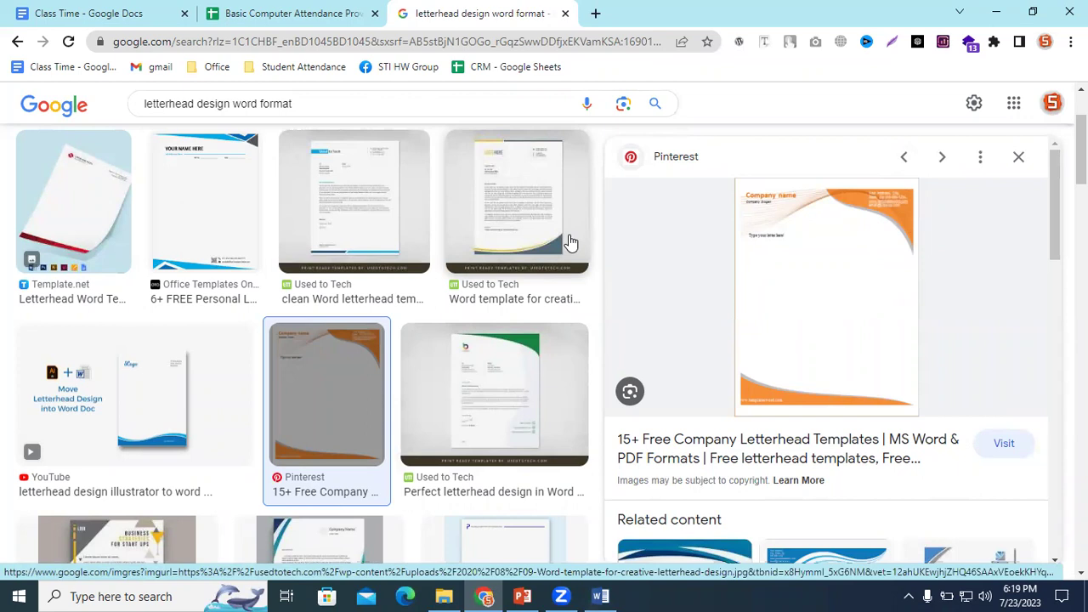
Preview the business, Word Templates Online and Design Shack letterhead results in Google Images
scroll(181, 368, "down", 1)
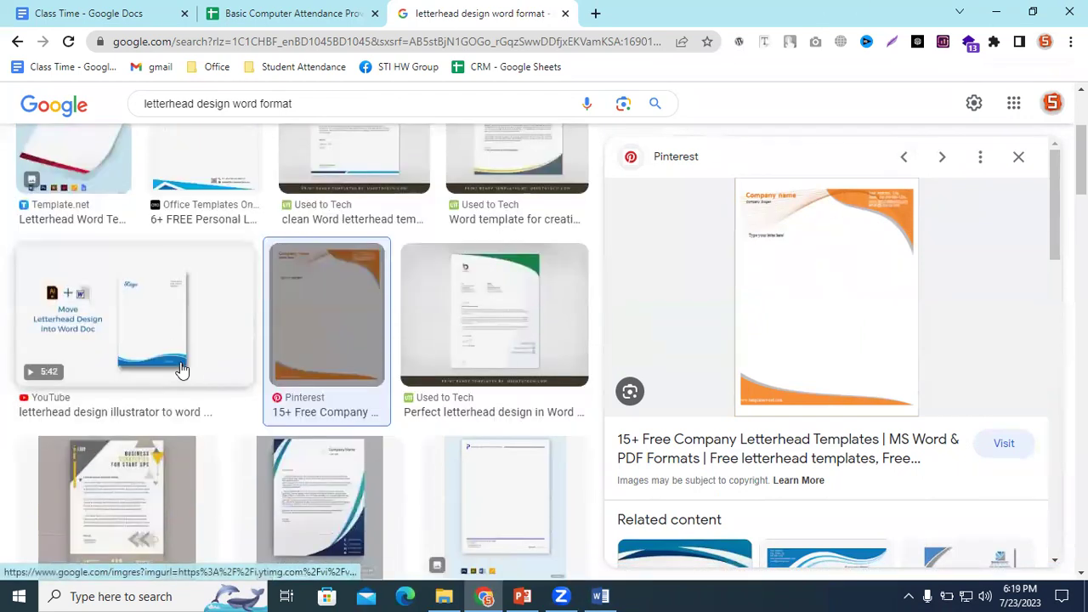
scroll(170, 413, "down", 1)
left_click(109, 415)
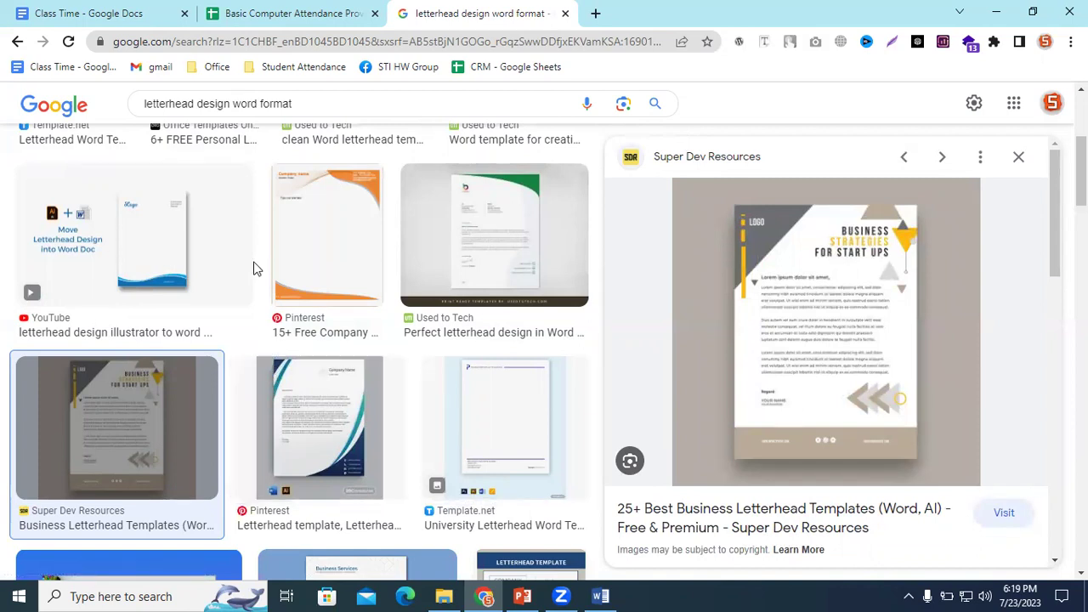
scroll(413, 357, "down", 4)
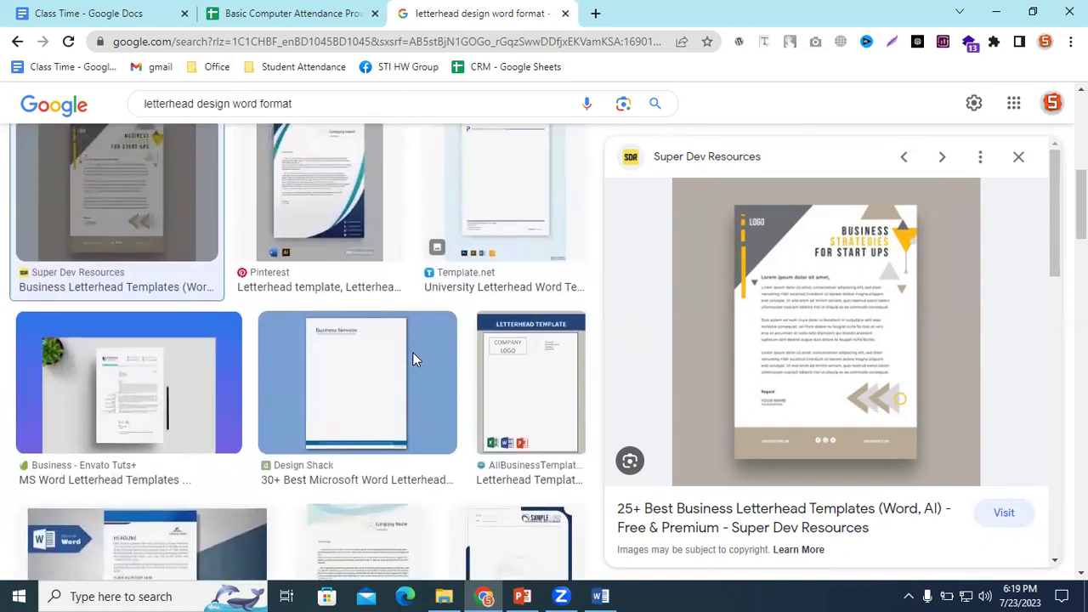
scroll(414, 356, "down", 3)
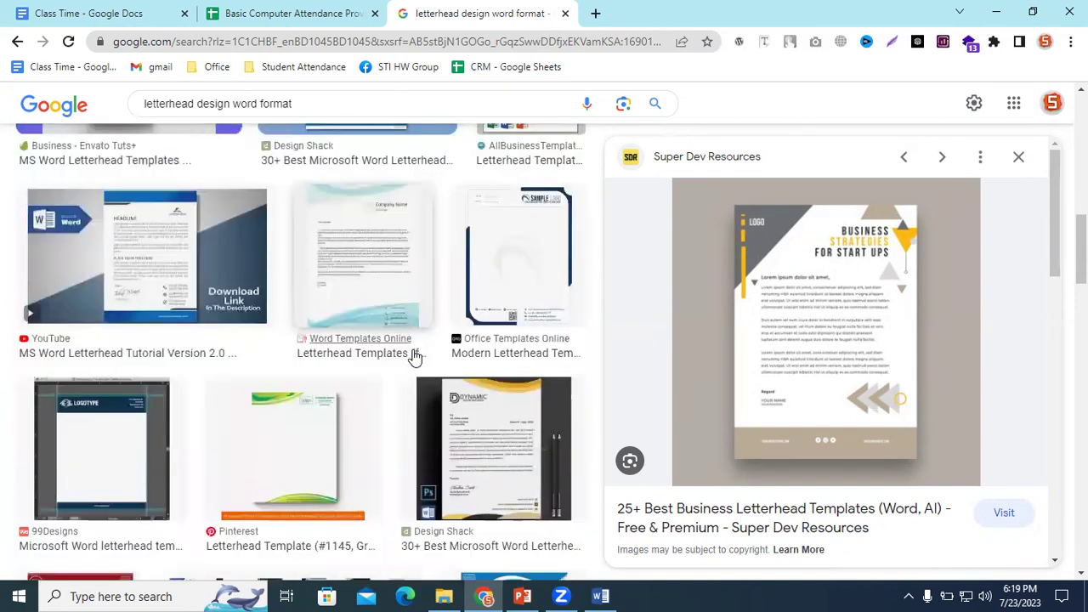
scroll(414, 357, "up", 2)
scroll(414, 356, "down", 2)
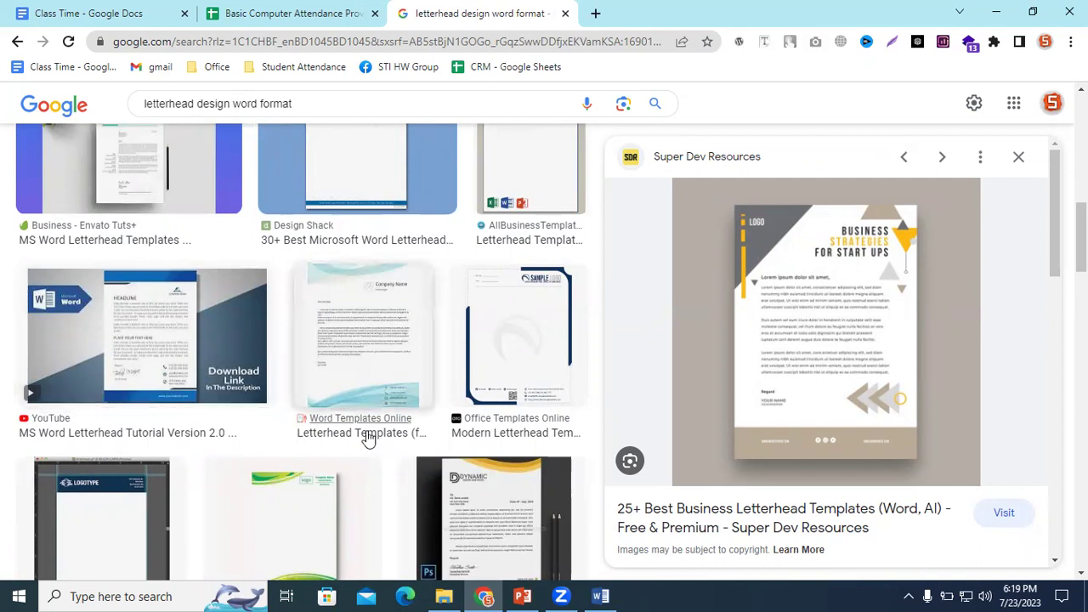
left_click(339, 335)
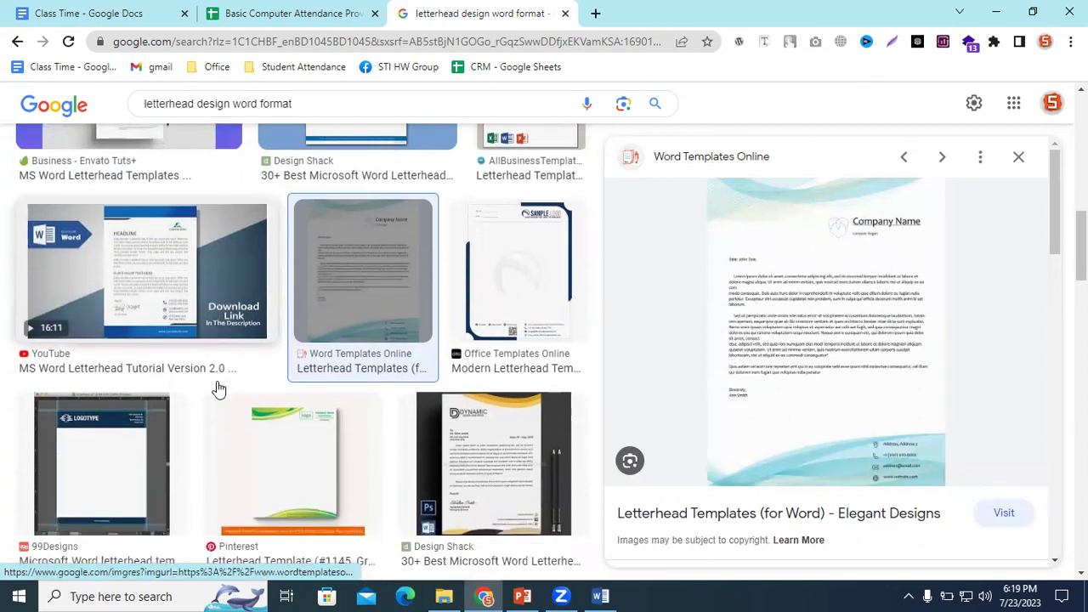
scroll(221, 382, "down", 3)
left_click(522, 295)
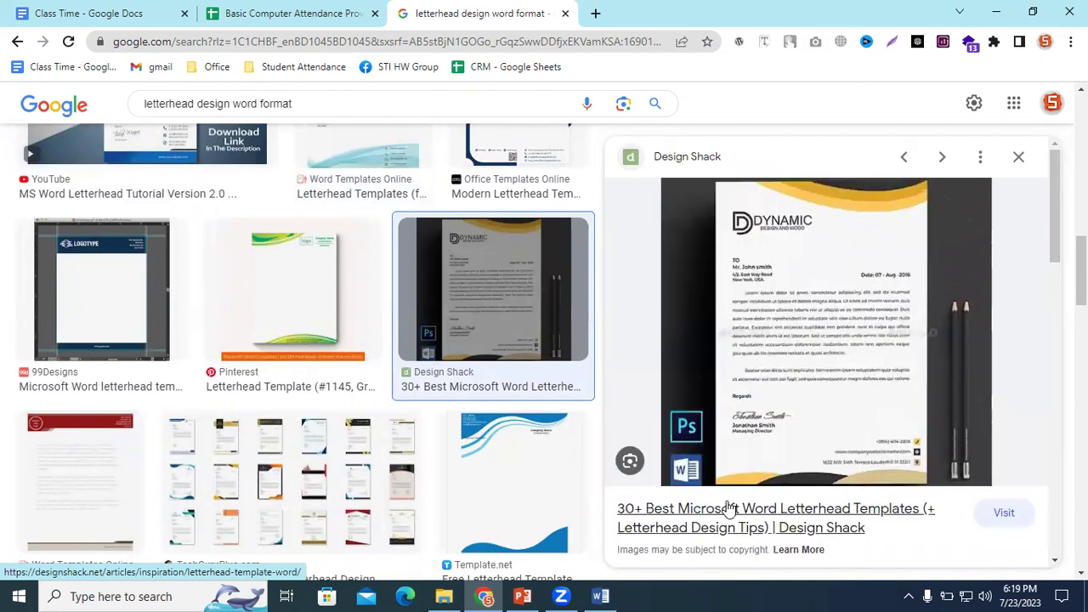
Preview the Template.net blue wave, Envato Tuts+ and green Pinterest letterhead designs
scroll(534, 286, "down", 3)
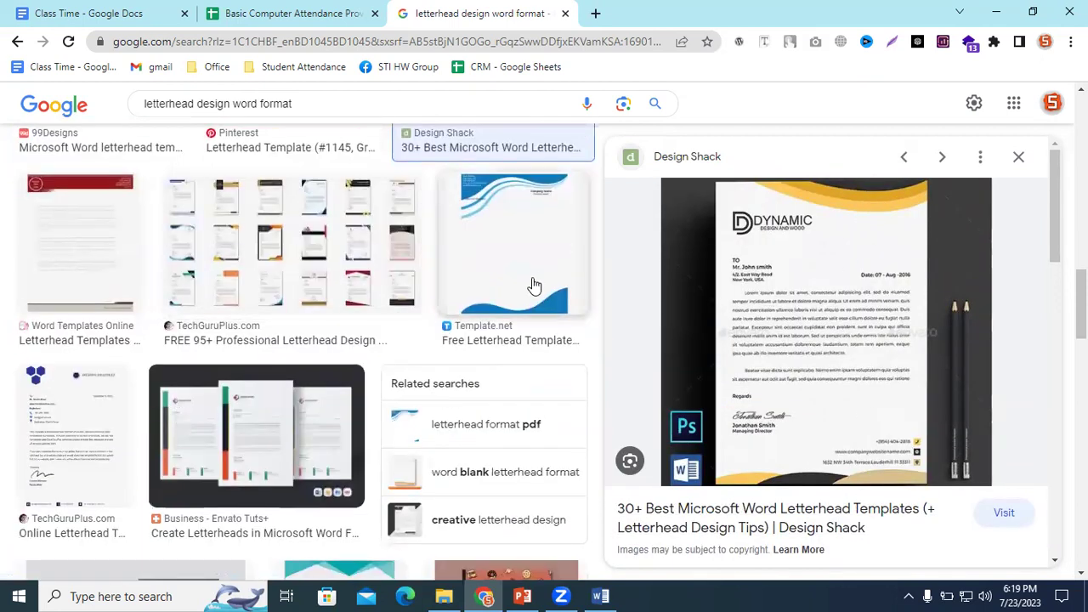
left_click(535, 285)
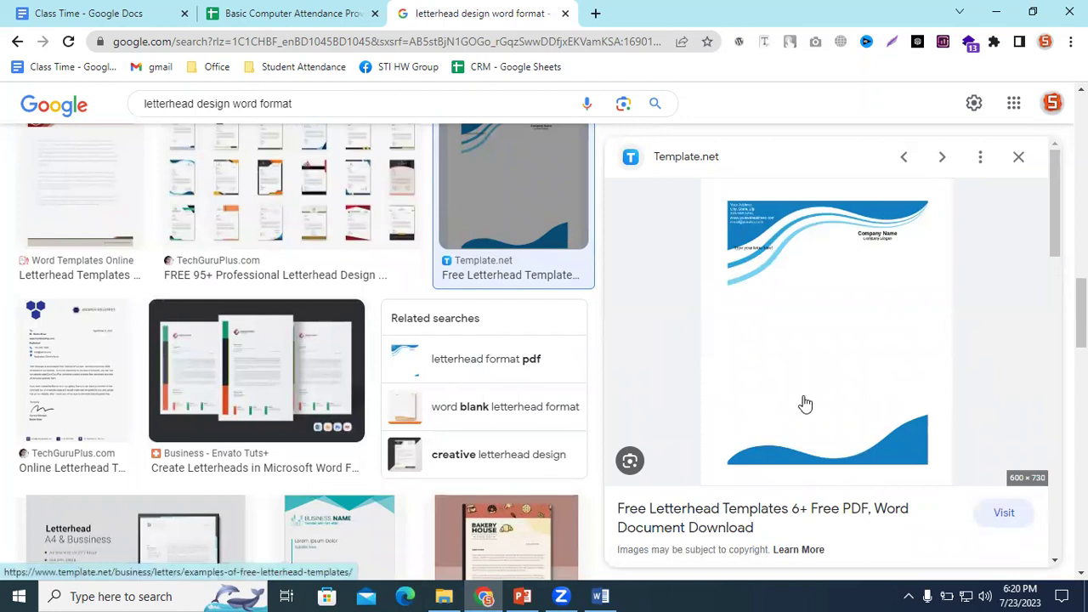
left_click(313, 366)
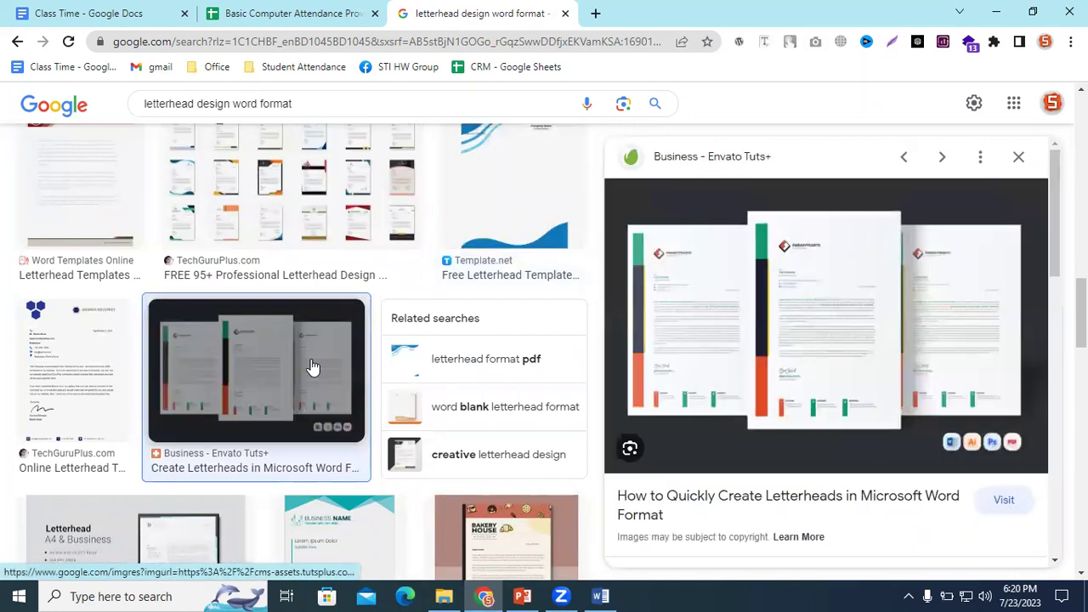
scroll(313, 367, "up", 5)
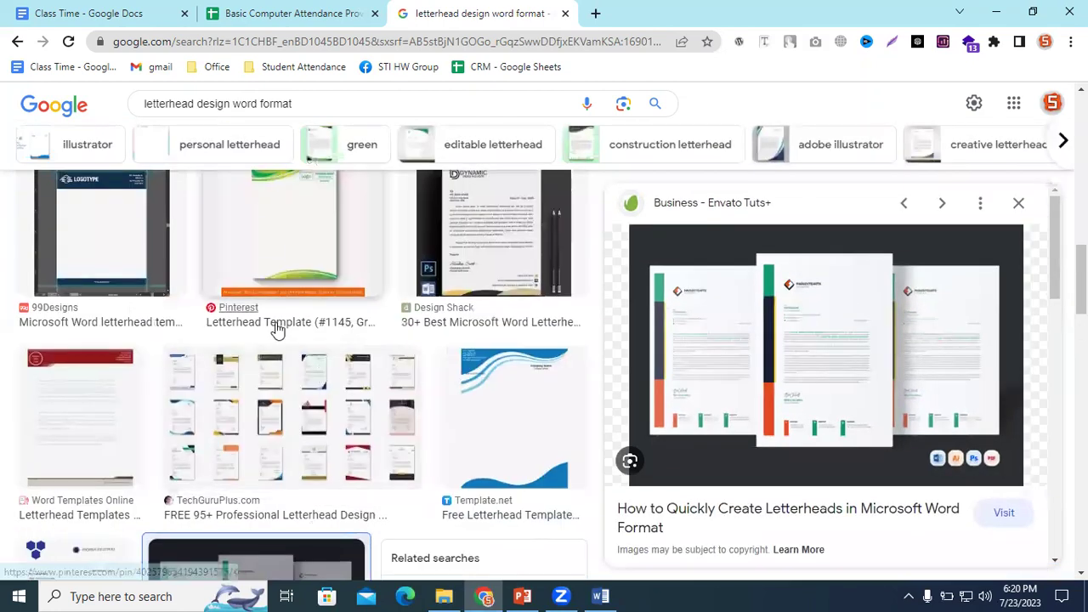
left_click(310, 375)
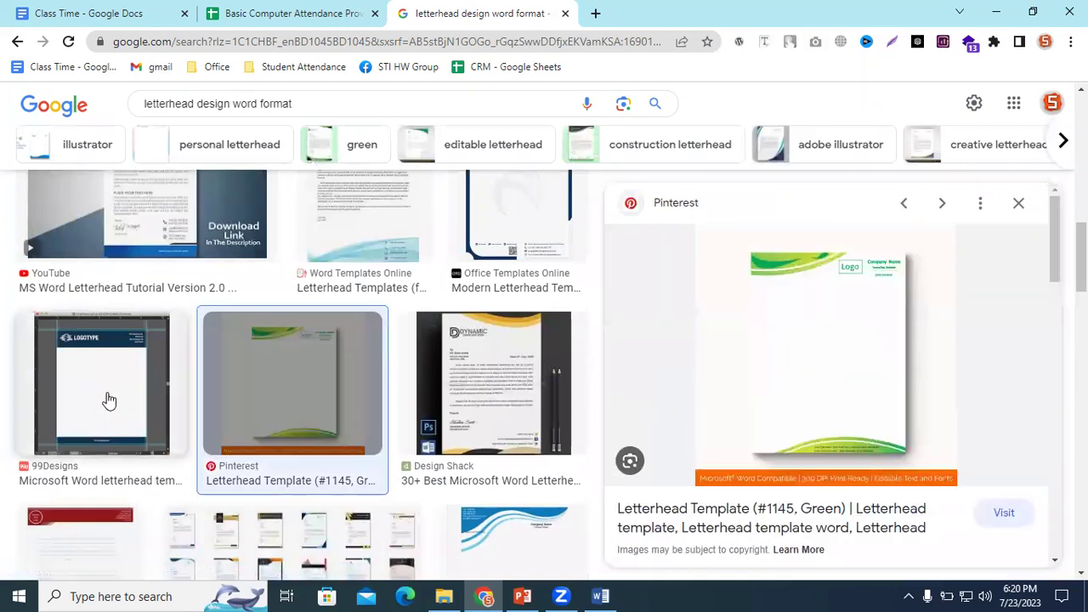
Preview the Design Shack, 99Designs and Envato Tuts+ Word letterhead results
left_click(510, 377)
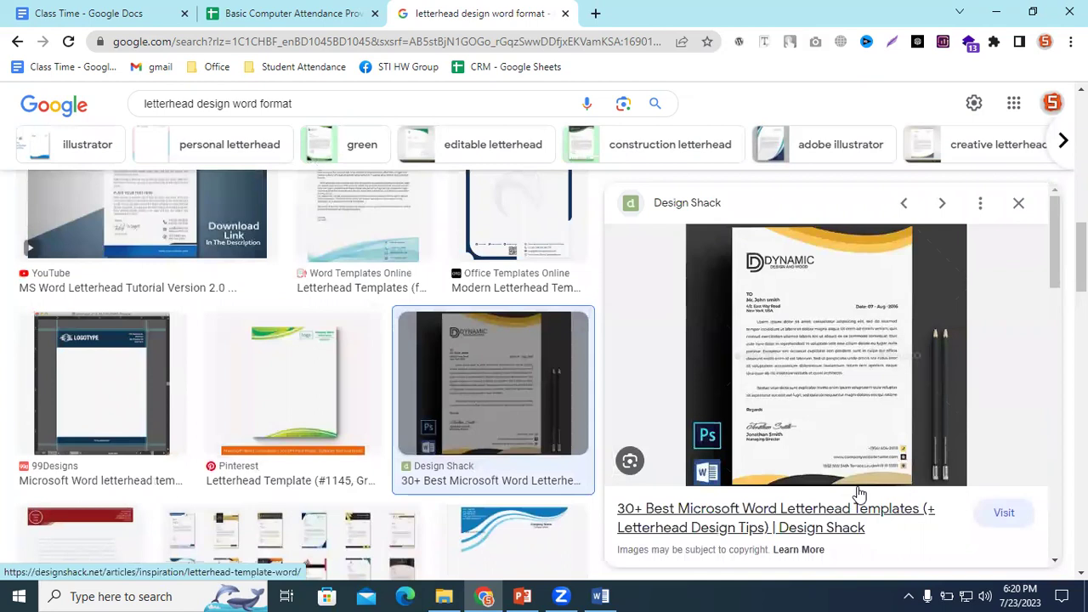
left_click(106, 351)
scroll(401, 406, "up", 2)
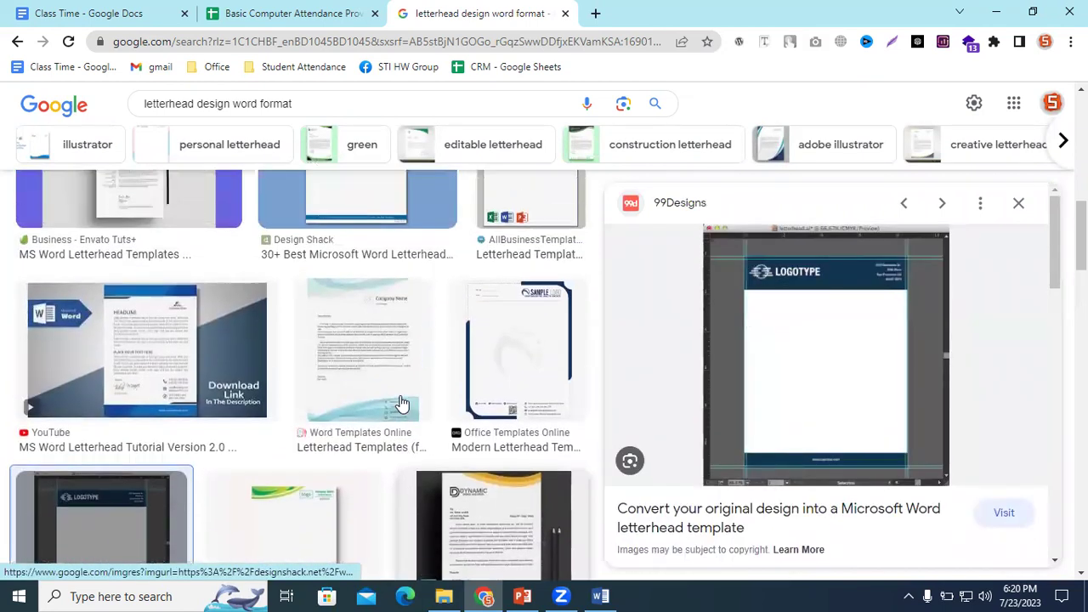
scroll(553, 345, "up", 2)
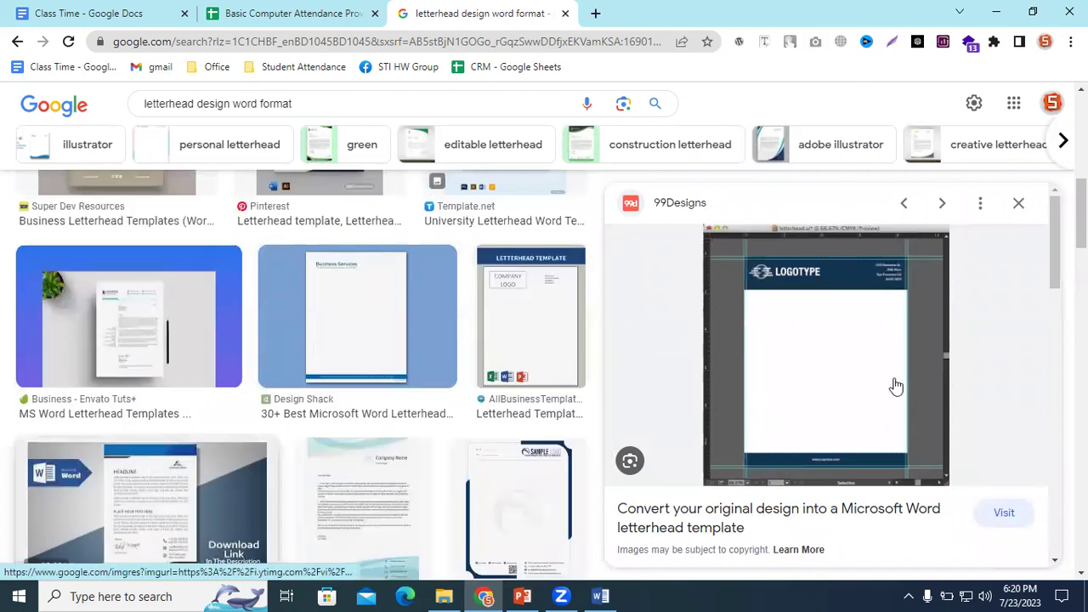
key("Return")
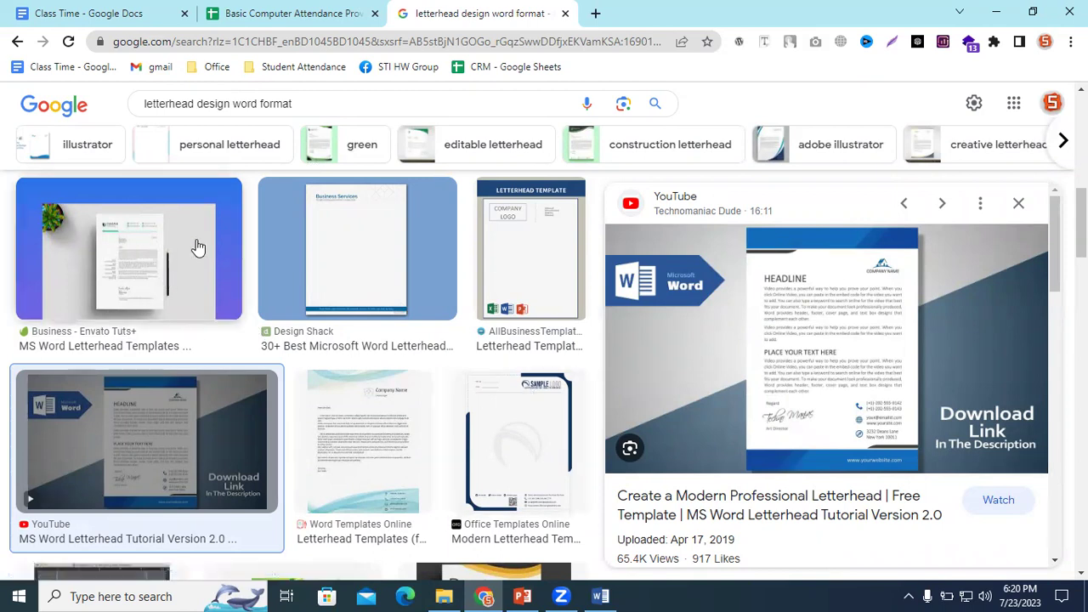
left_click(160, 257)
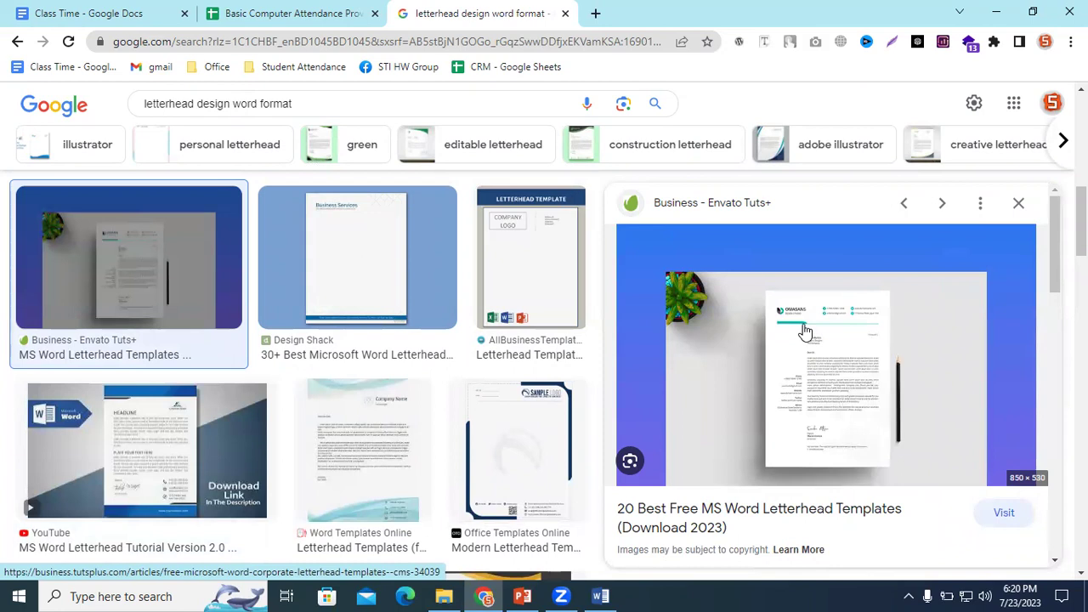
Back in class 02.docx, draw a wide blue rectangle near the top of the page
left_click(600, 596)
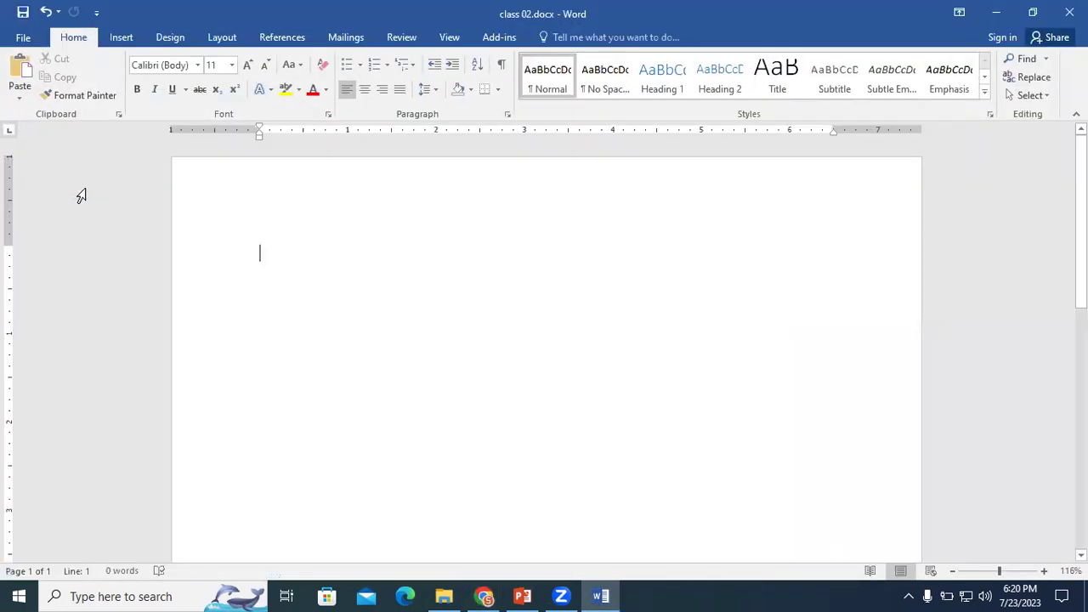
left_click(118, 41)
left_click(221, 93)
left_click(213, 214)
left_click_drag(382, 254, 699, 306)
Use Edit Points to slant the rectangle's top-right corner into a smooth curve
right_click(650, 267)
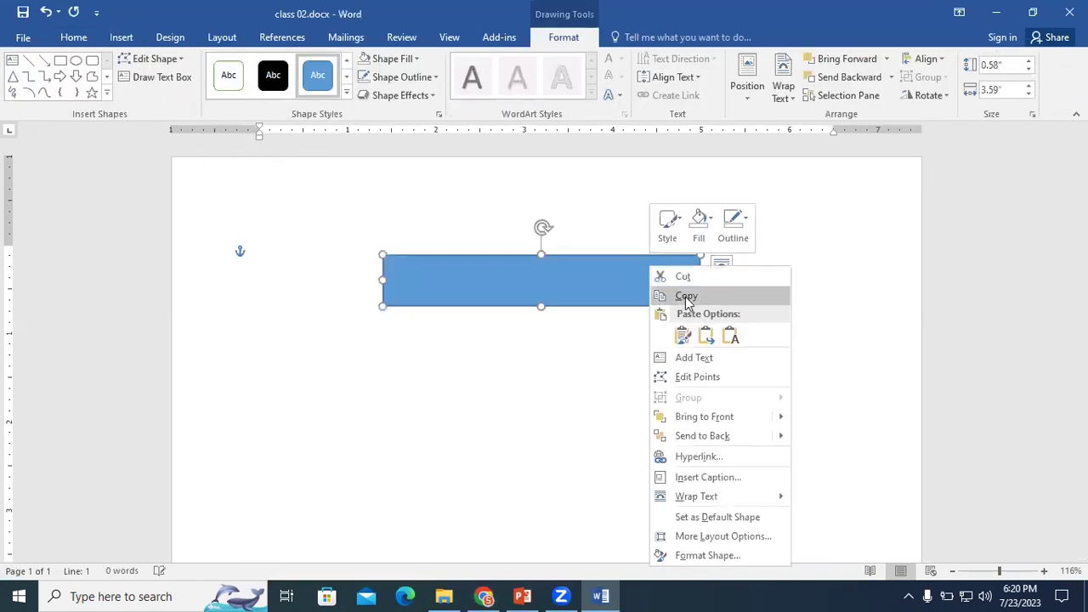
left_click(702, 377)
left_click_drag(699, 256, 669, 255)
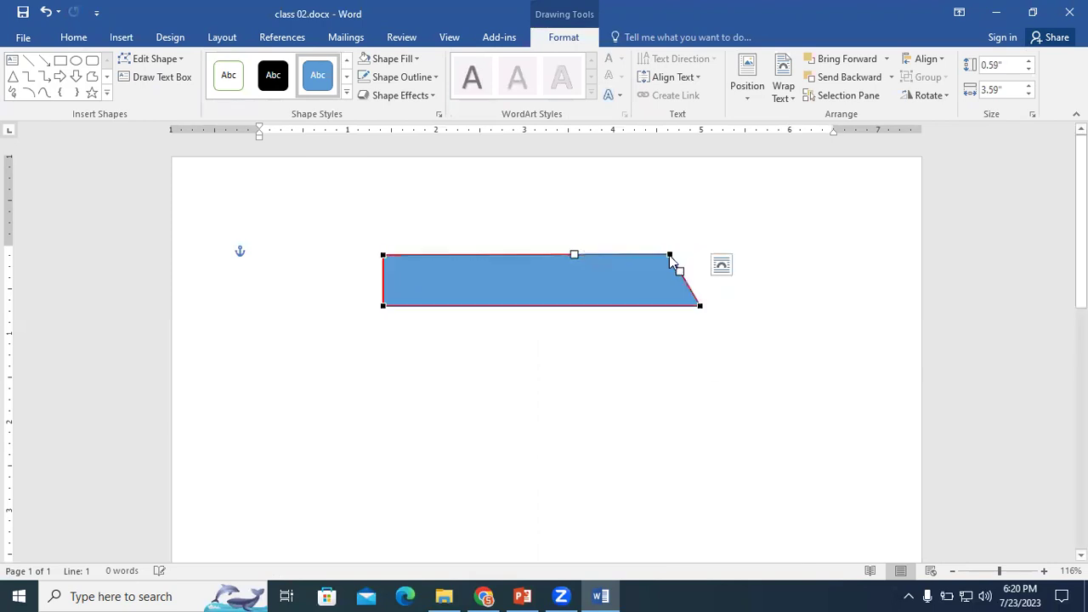
right_click(670, 257)
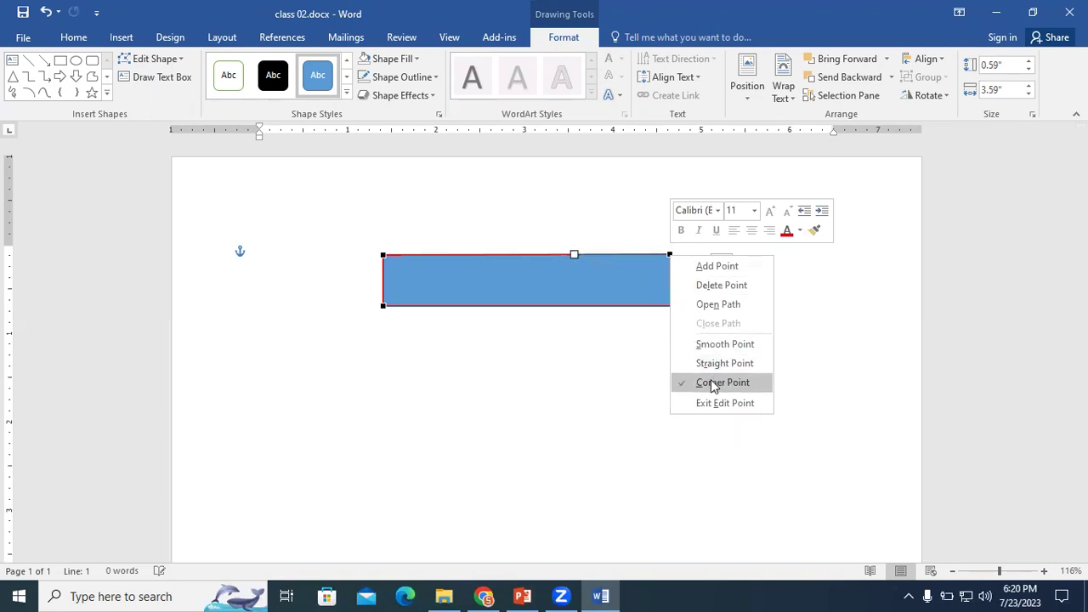
left_click(721, 348)
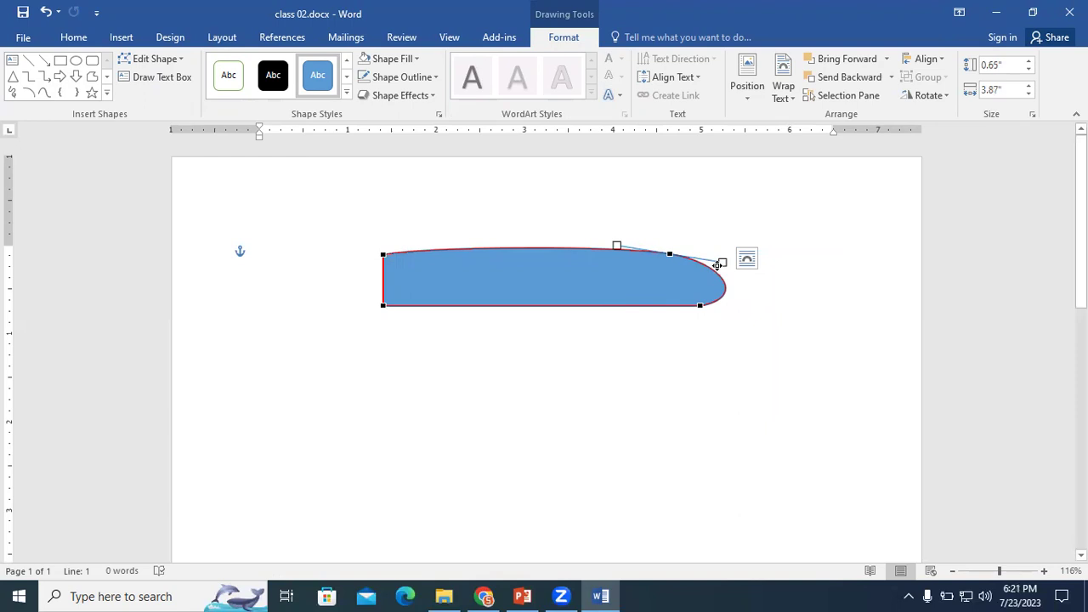
left_click_drag(639, 245, 670, 253)
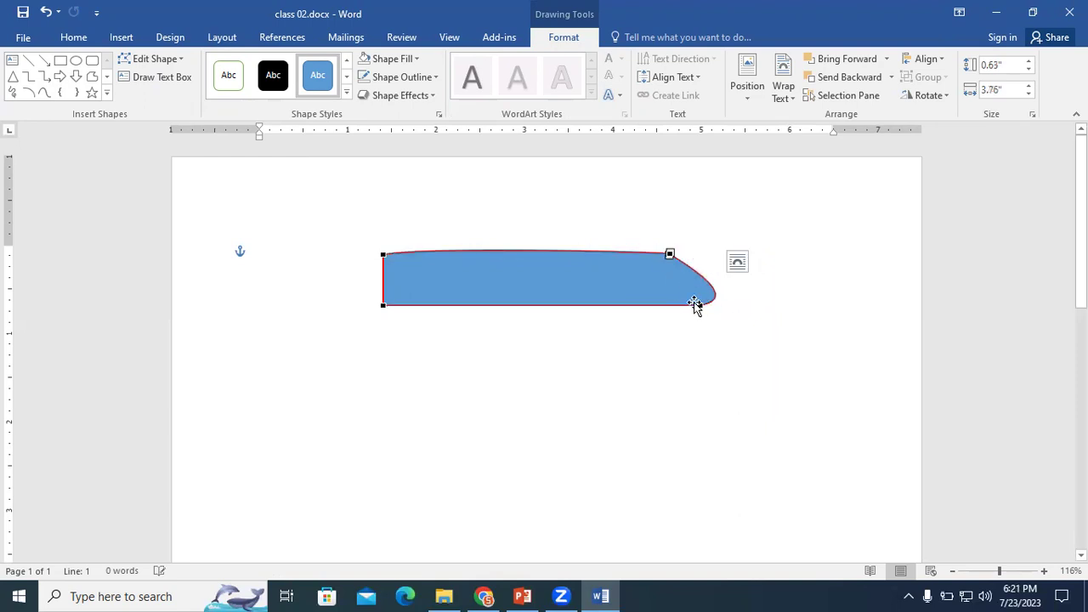
left_click(699, 304)
left_click_drag(746, 297, 659, 270)
key("ctrl+z")
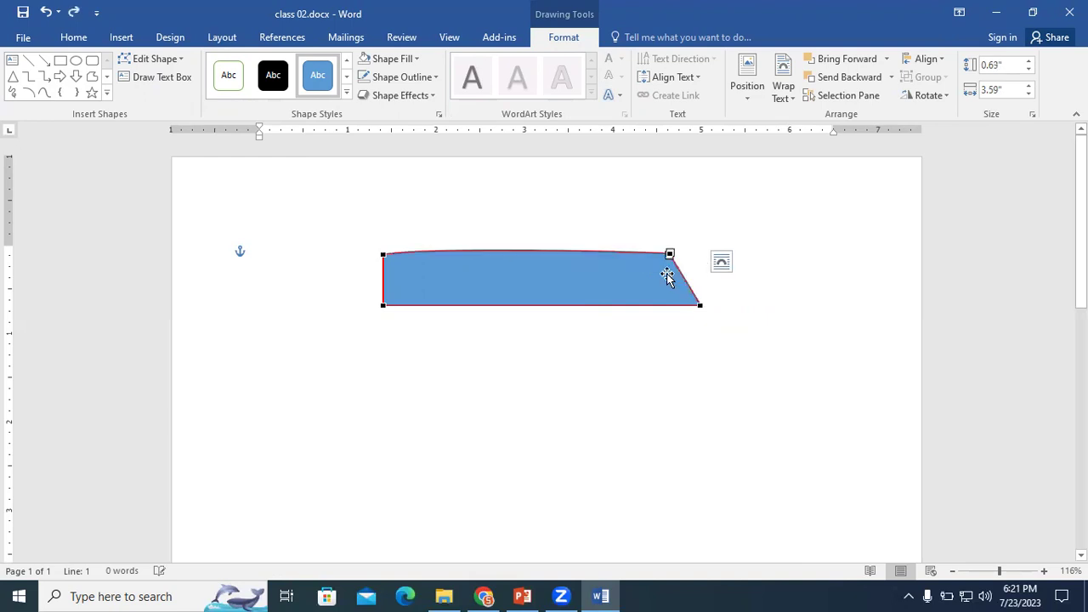
left_click_drag(670, 255, 647, 250)
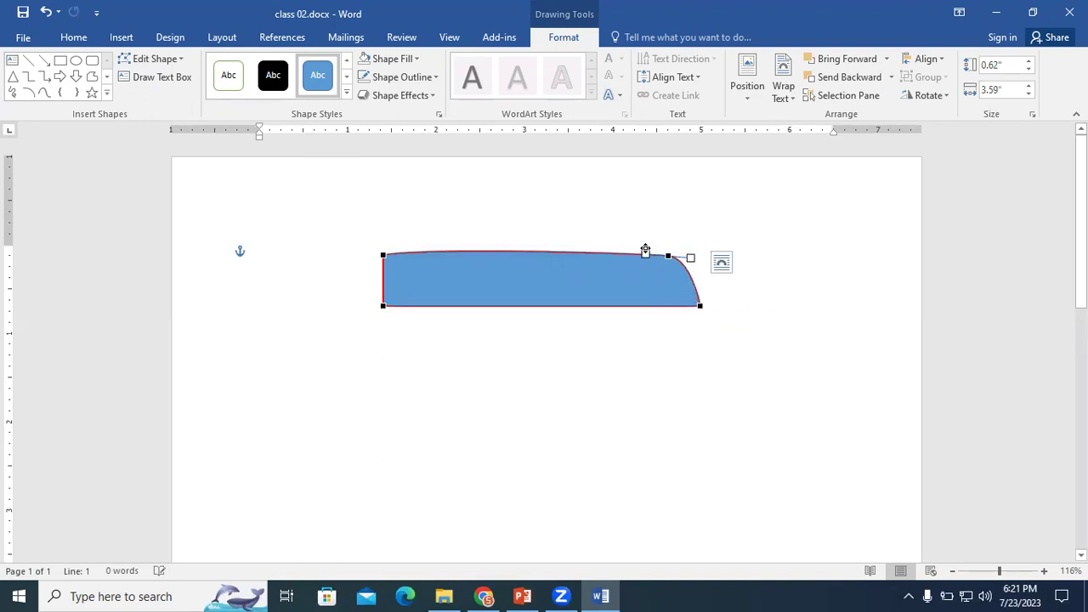
Undo the stray edits and make the shape's top-right vertex a Smooth Point
left_click(721, 262)
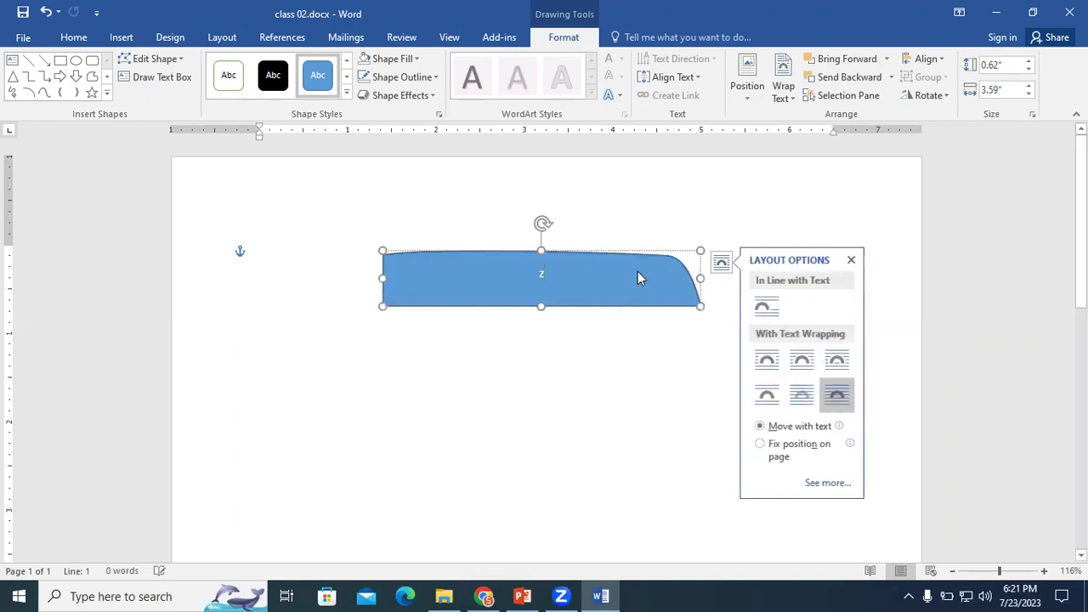
type("z")
left_click(623, 227)
key("ctrl+z")
key("ctrl+z")
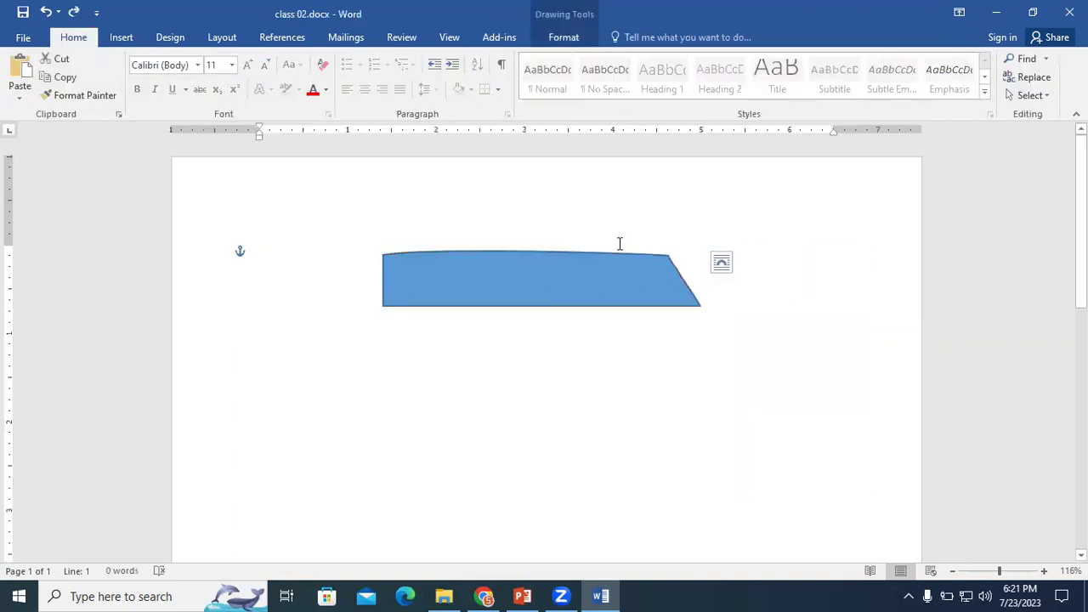
key("ctrl+y")
key("ctrl+y")
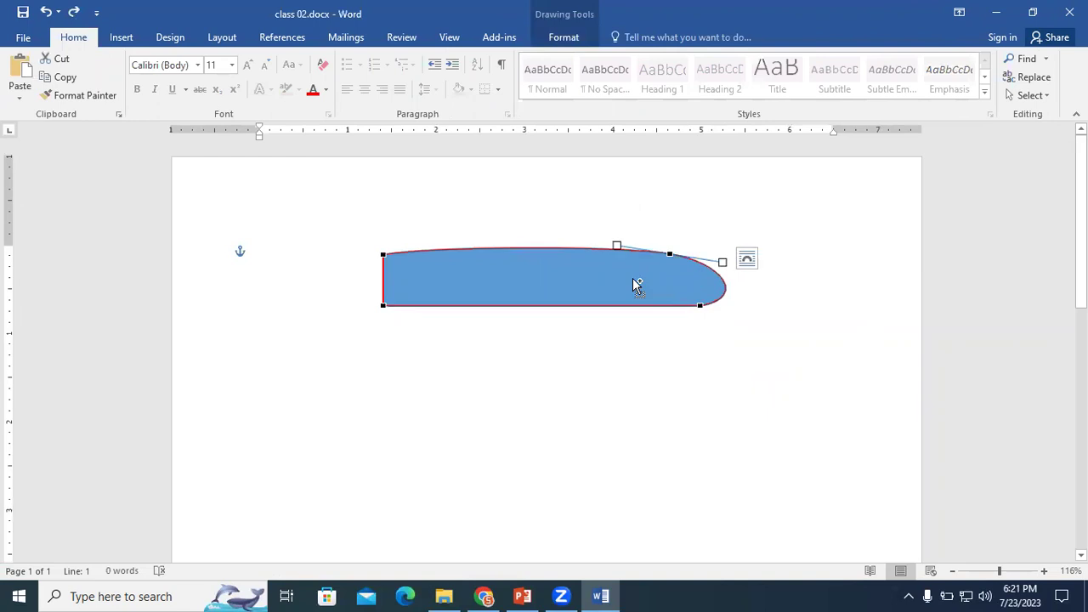
key("ctrl+z")
right_click(669, 253)
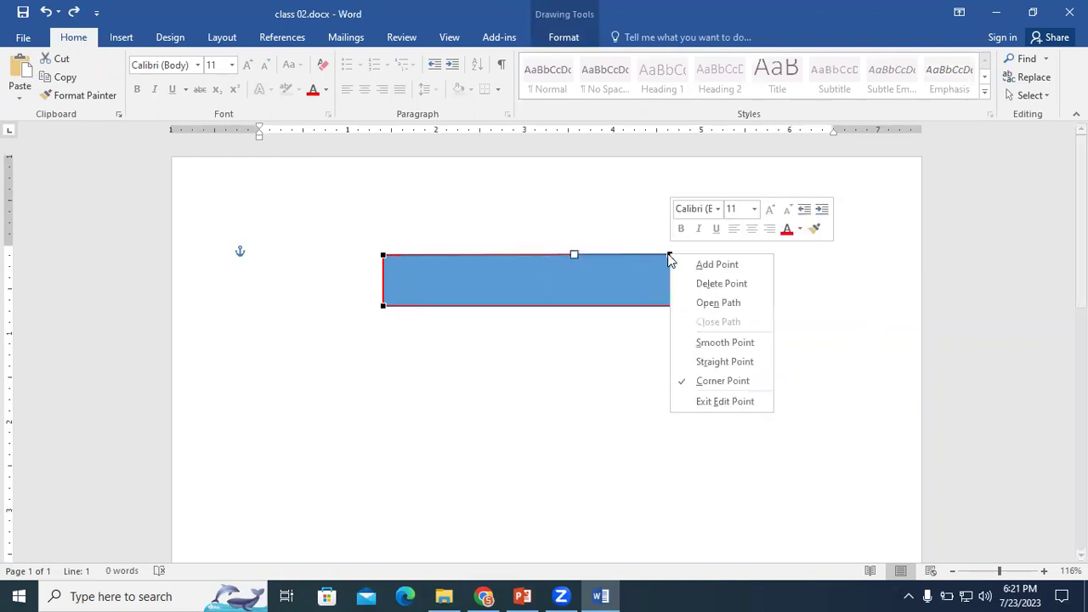
left_click(719, 362)
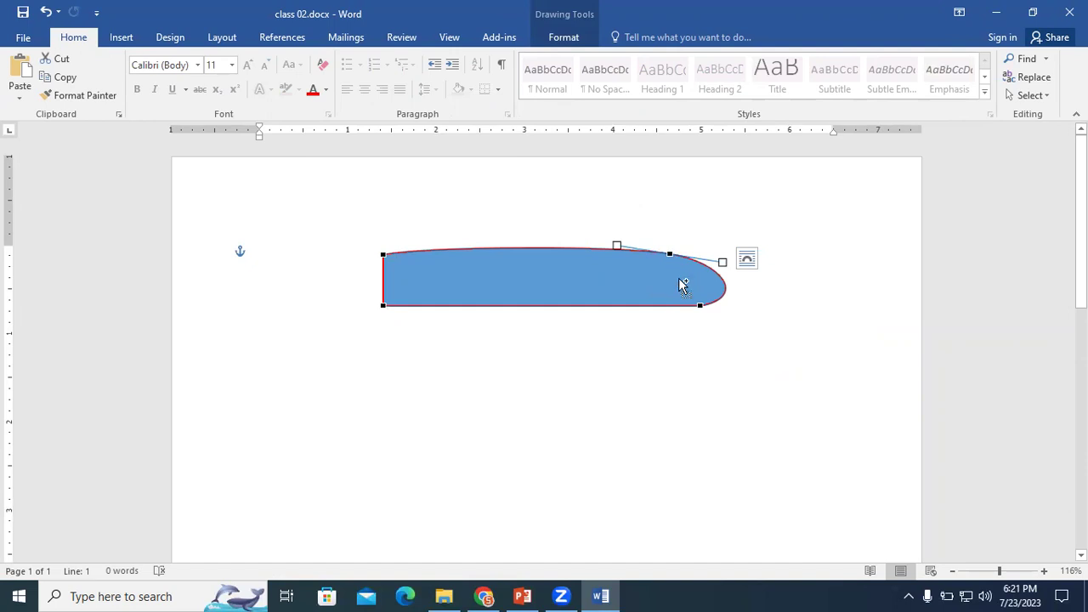
key("ctrl+z")
right_click(669, 253)
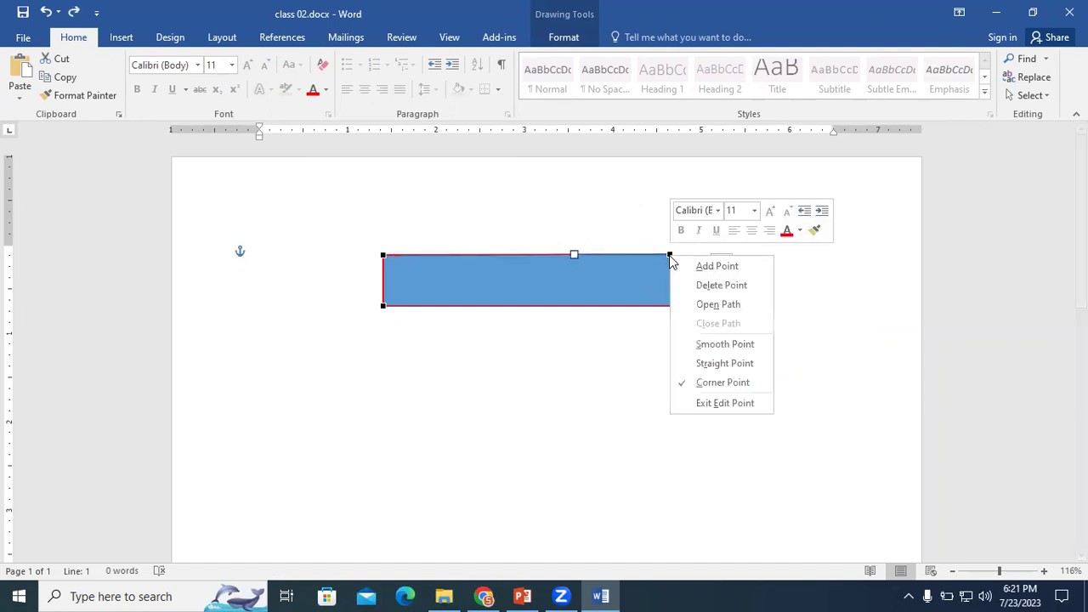
left_click(699, 342)
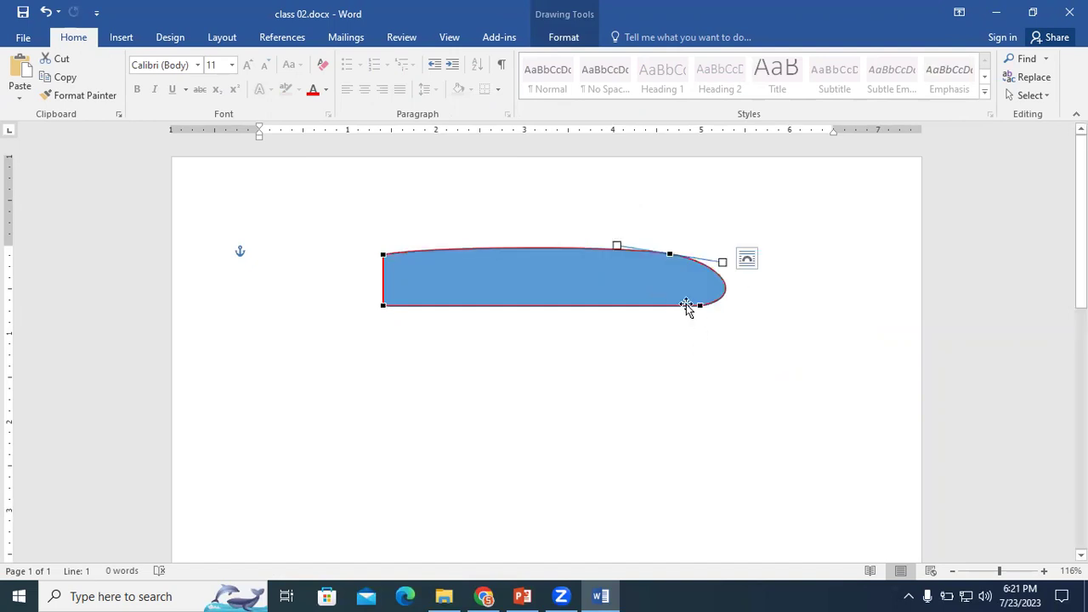
Exit point editing and delete the blue shape from the page
right_click(670, 253)
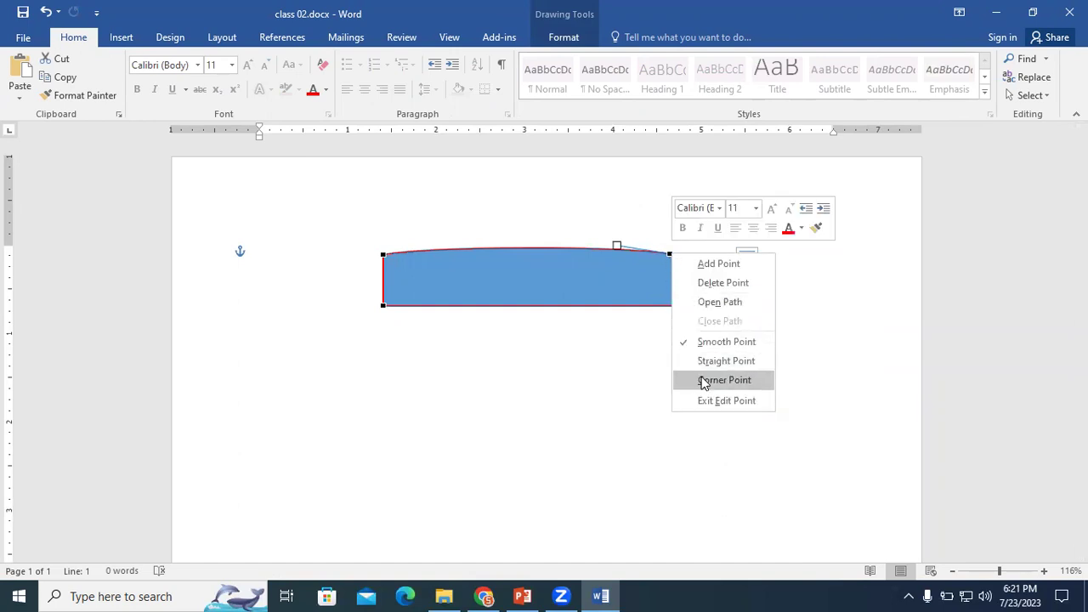
left_click(439, 359)
left_click(491, 277)
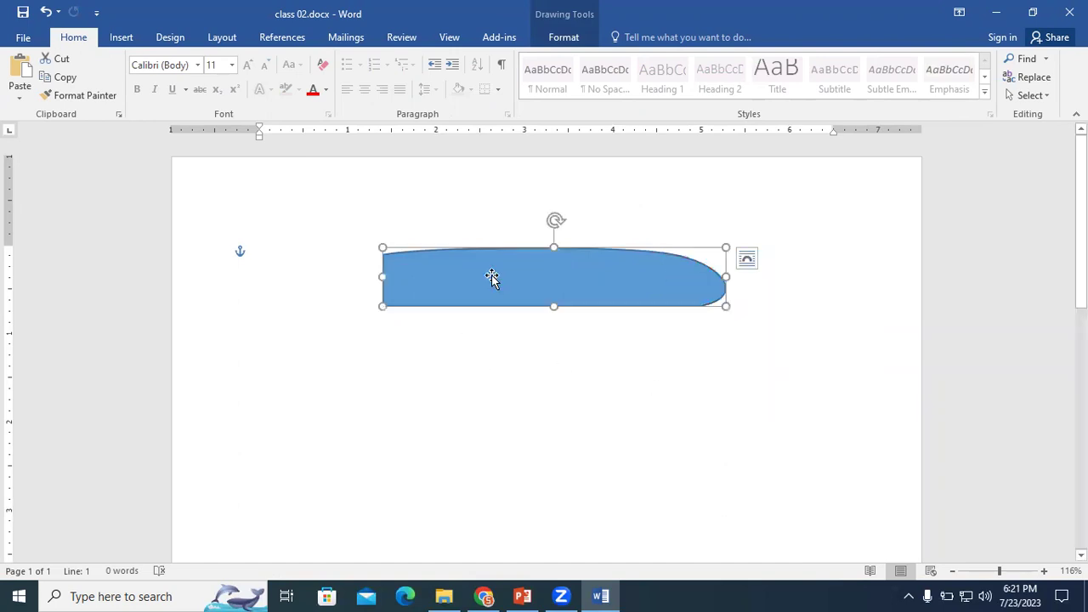
key("Delete")
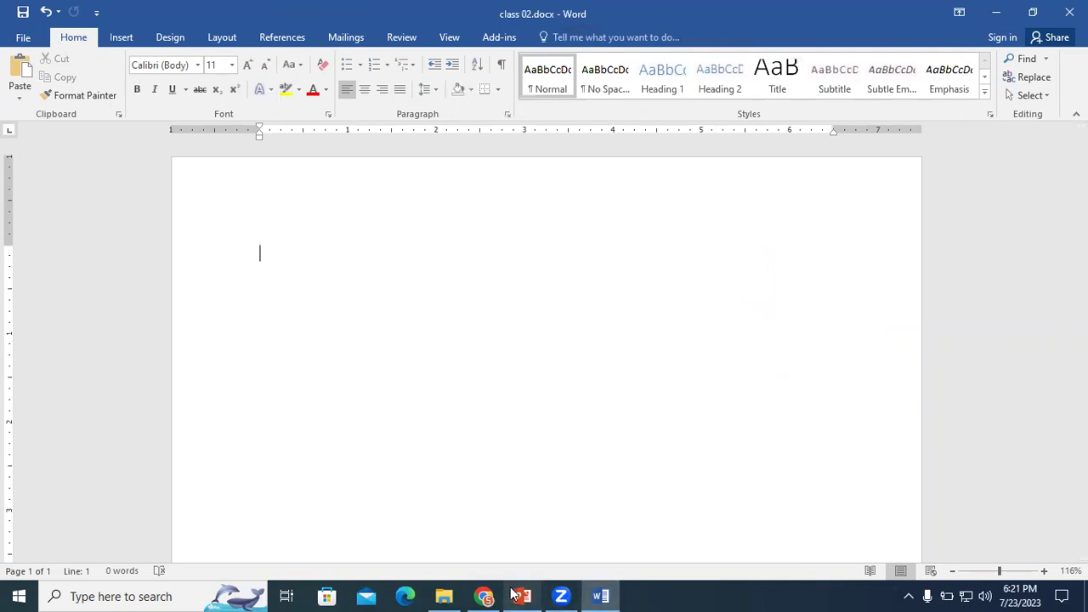
Return to the Chrome letterhead results and preview the ksioks letterhead template
left_click(484, 596)
scroll(808, 441, "down", 5)
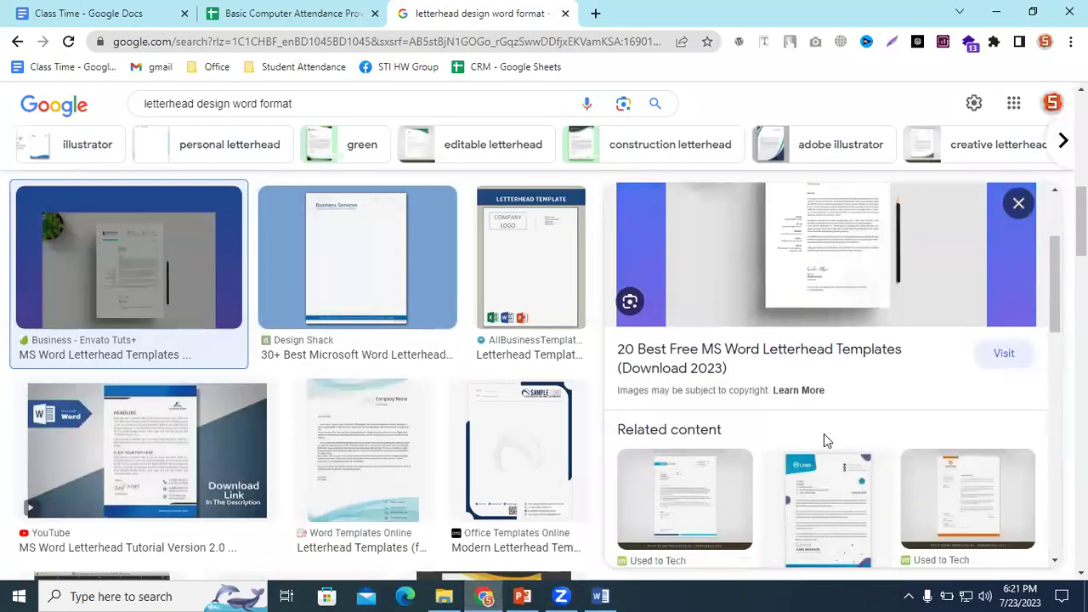
scroll(828, 437, "down", 1)
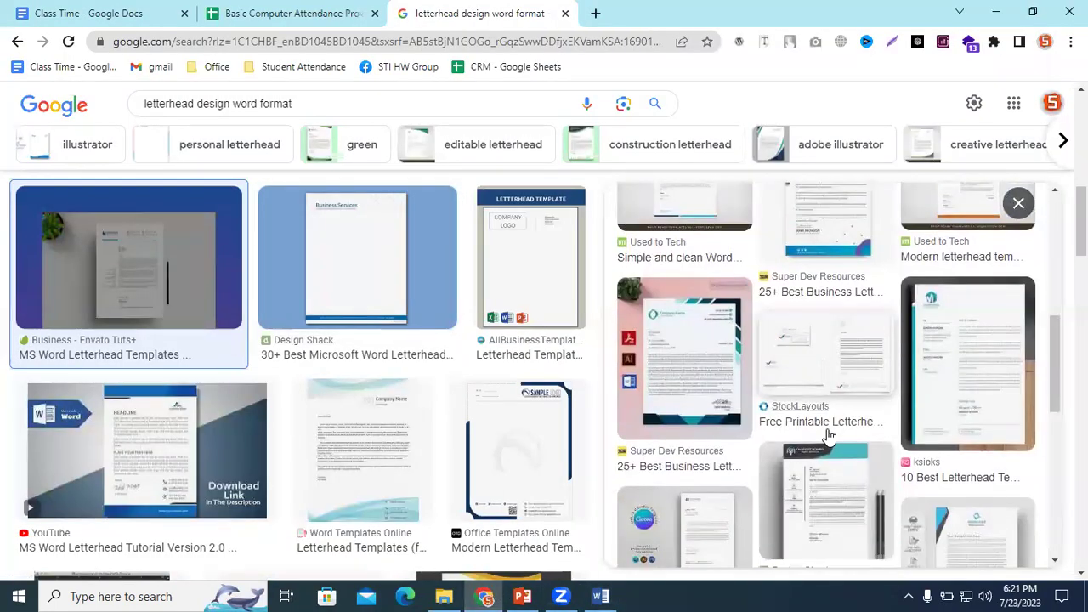
left_click(263, 102)
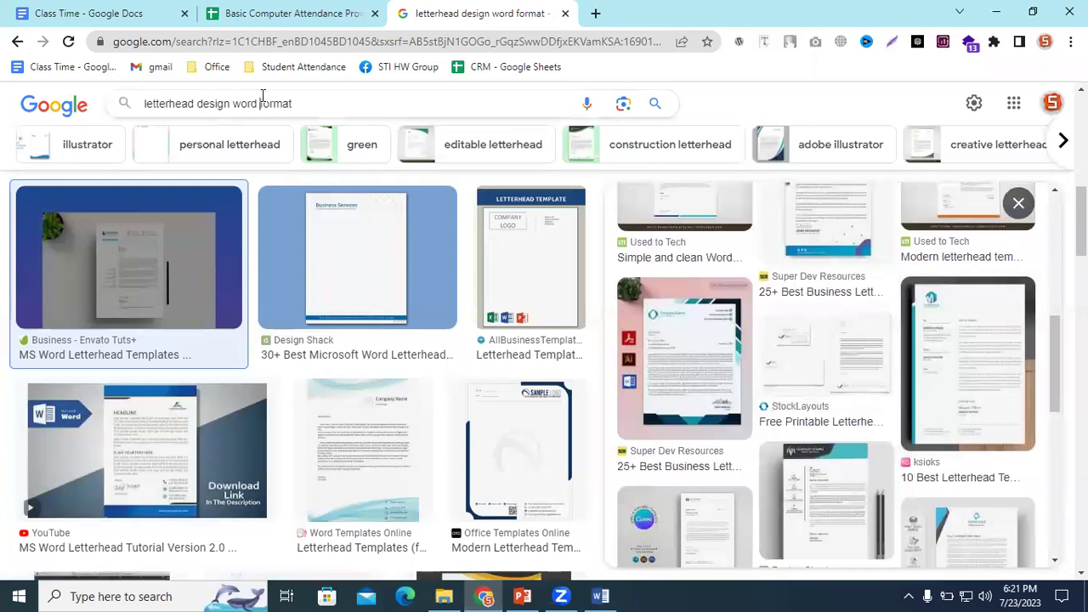
left_click(963, 413)
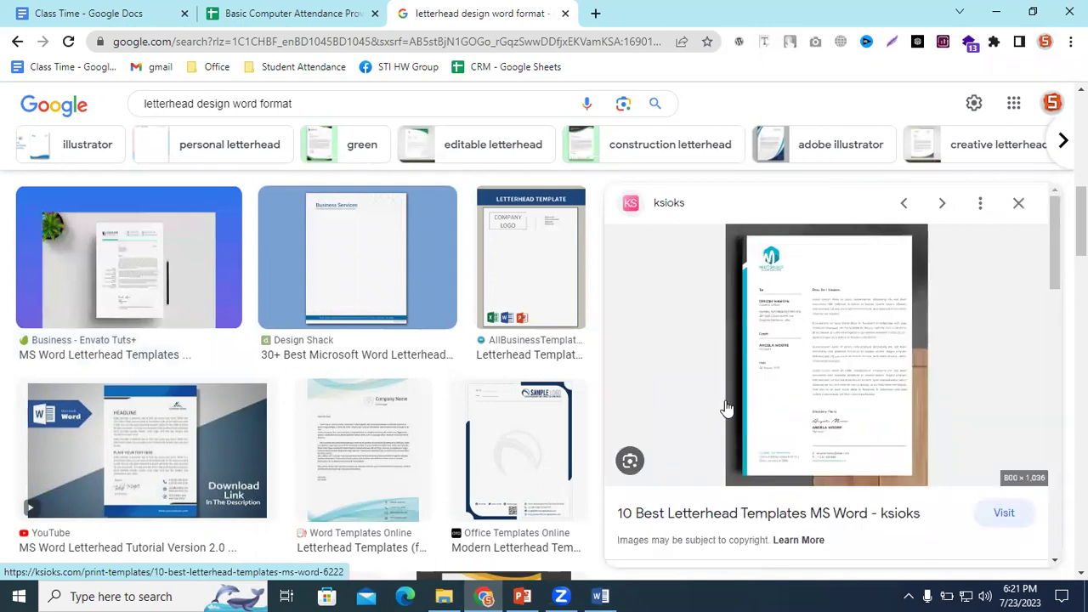
Preview the green Pinterest, blue wave Template.net and Design Shack Dynamic letterheads
scroll(357, 406, "down", 2)
scroll(425, 469, "down", 2)
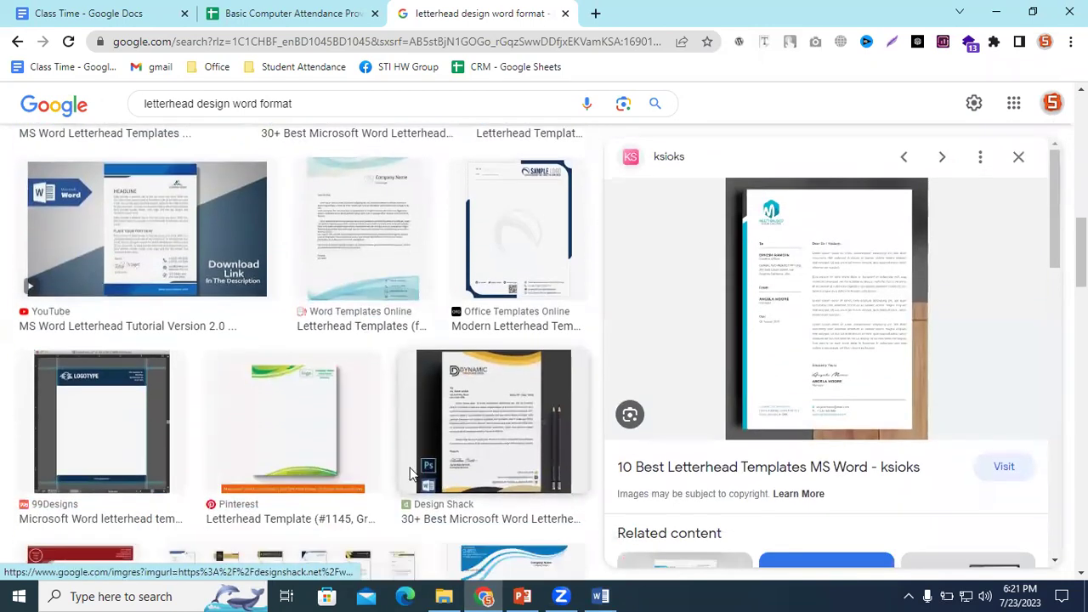
left_click(304, 340)
left_click(532, 505)
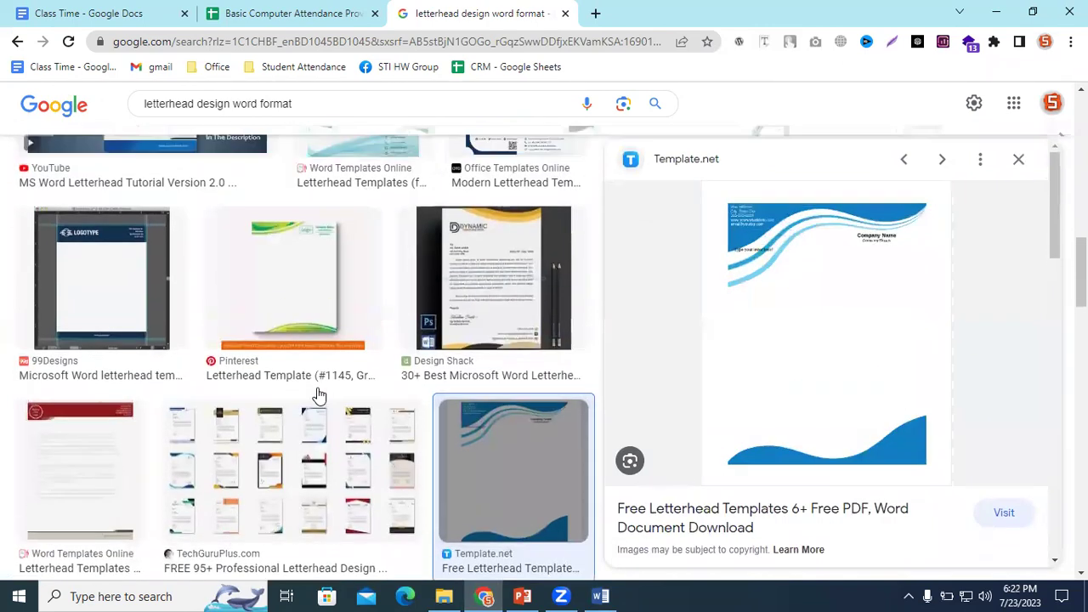
scroll(316, 396, "up", 4)
left_click(475, 535)
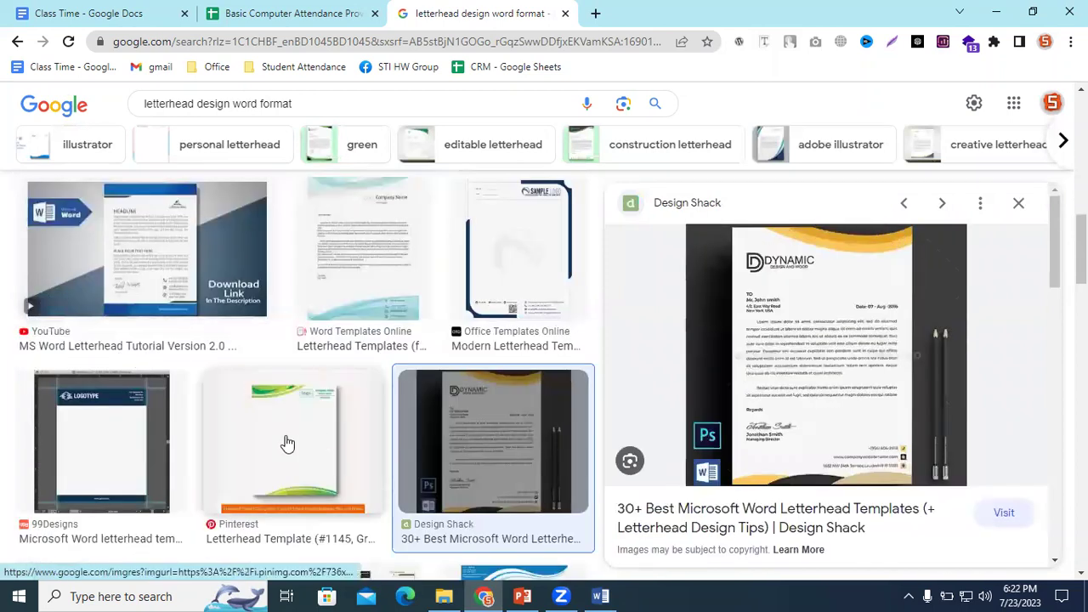
Preview the University, clean Word and creative letterhead Word templates
scroll(340, 442, "up", 3)
scroll(340, 438, "up", 3)
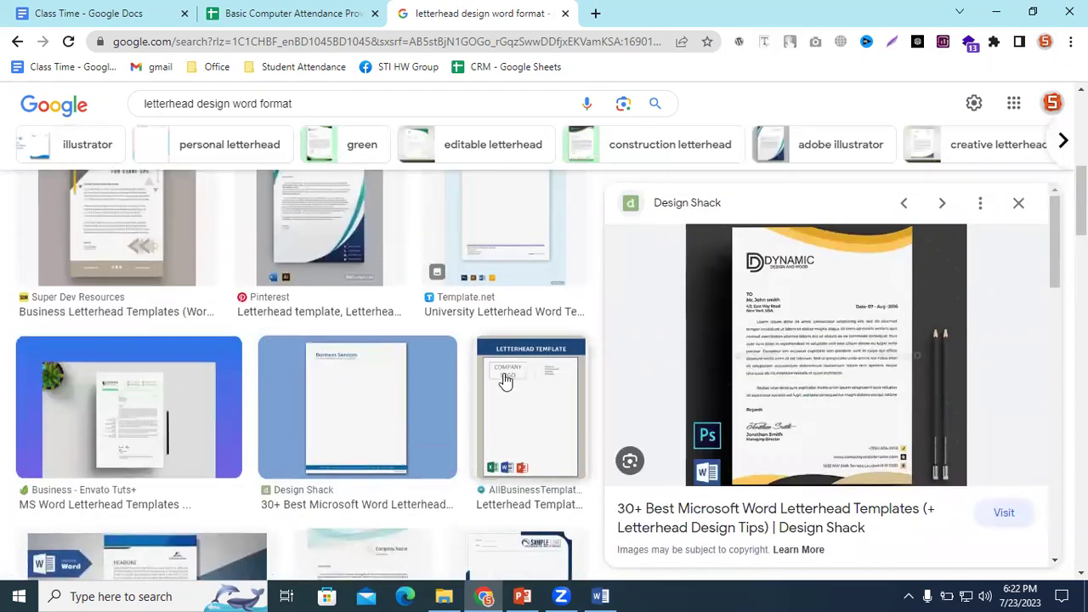
left_click(528, 406)
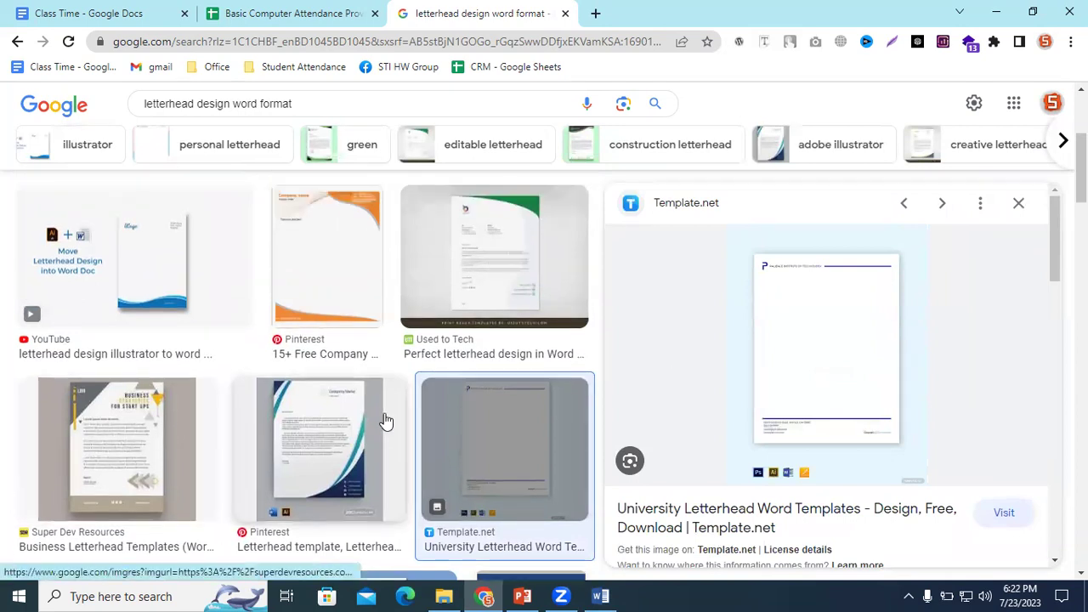
scroll(164, 408, "up", 3)
scroll(167, 411, "up", 1)
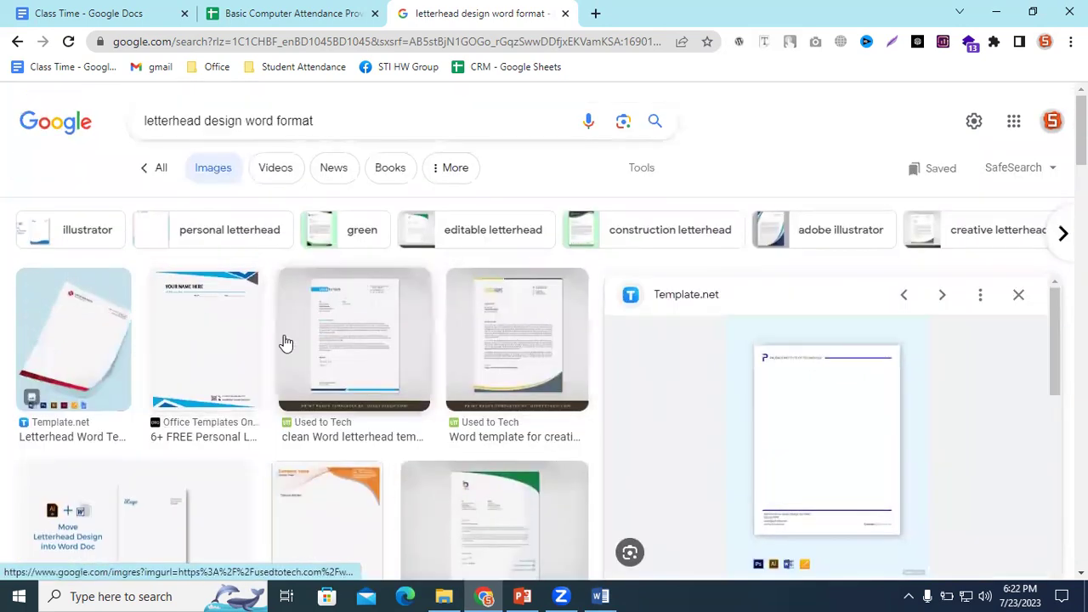
left_click(335, 360)
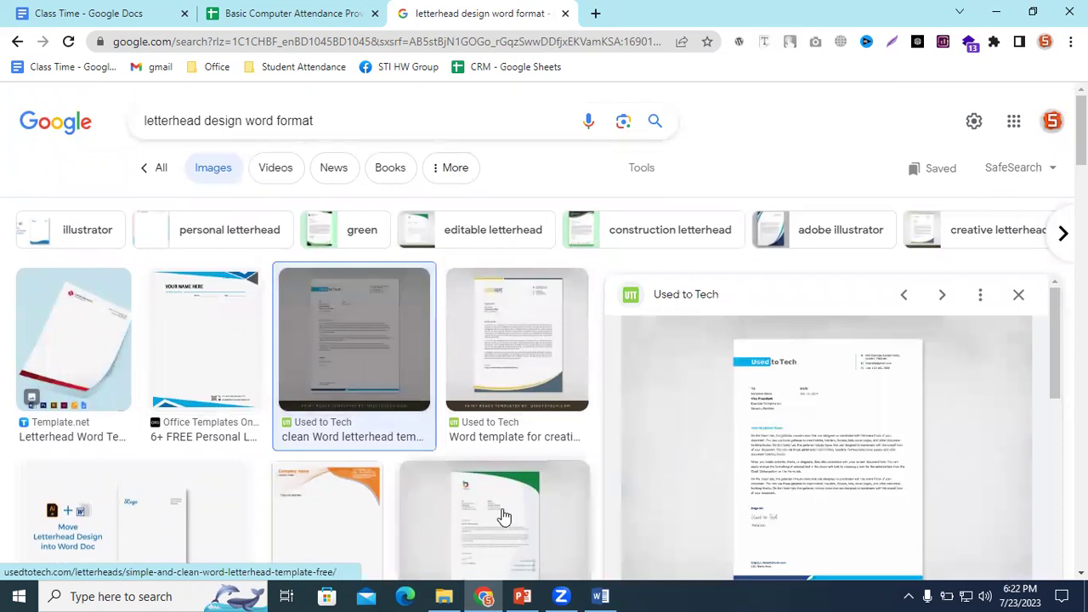
left_click(510, 292)
scroll(833, 449, "down", 1)
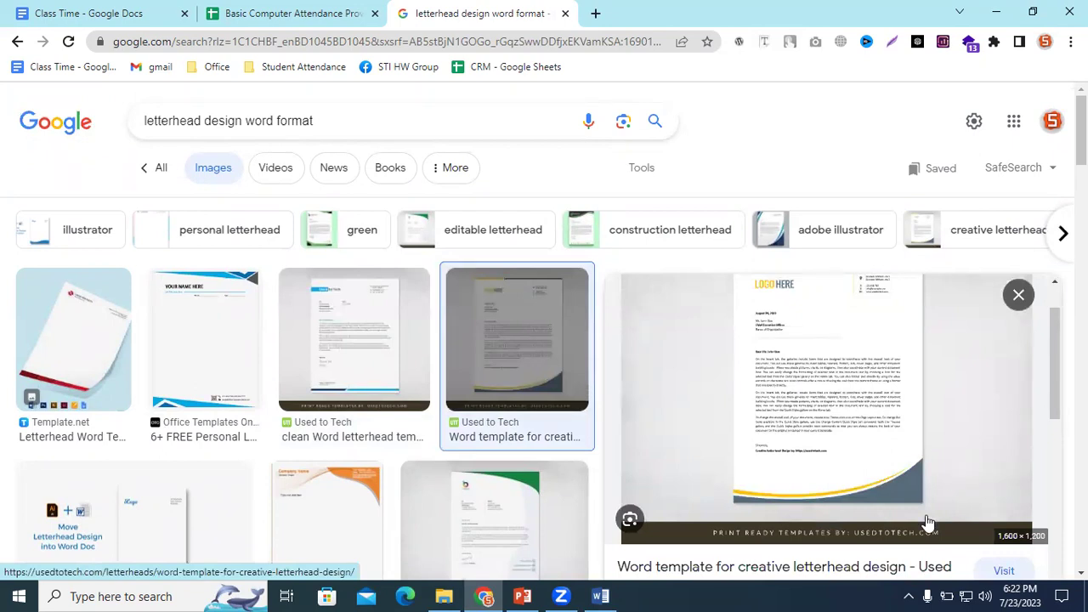
scroll(928, 523, "down", 3)
scroll(757, 481, "up", 4)
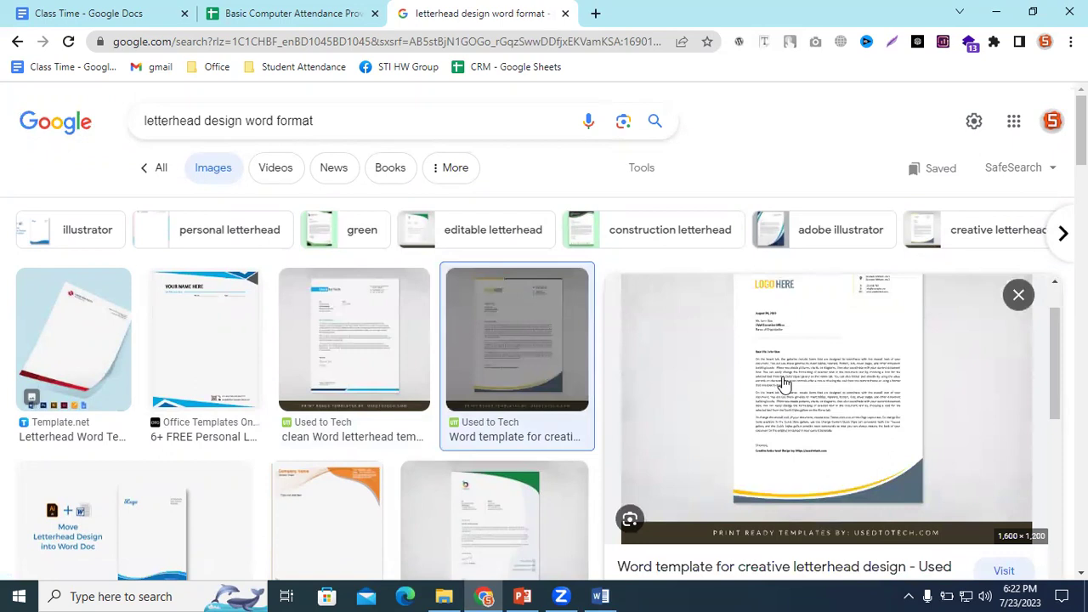
scroll(811, 464, "down", 6)
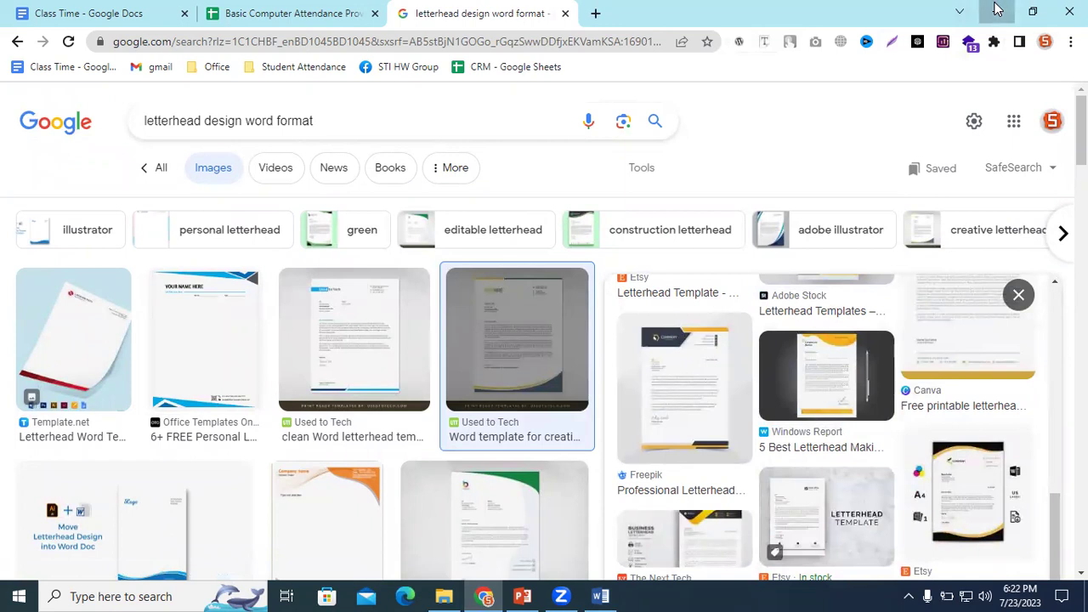
In Word, draw a blue rounded rectangle and Ctrl-drag an overlapping copy
left_click(997, 10)
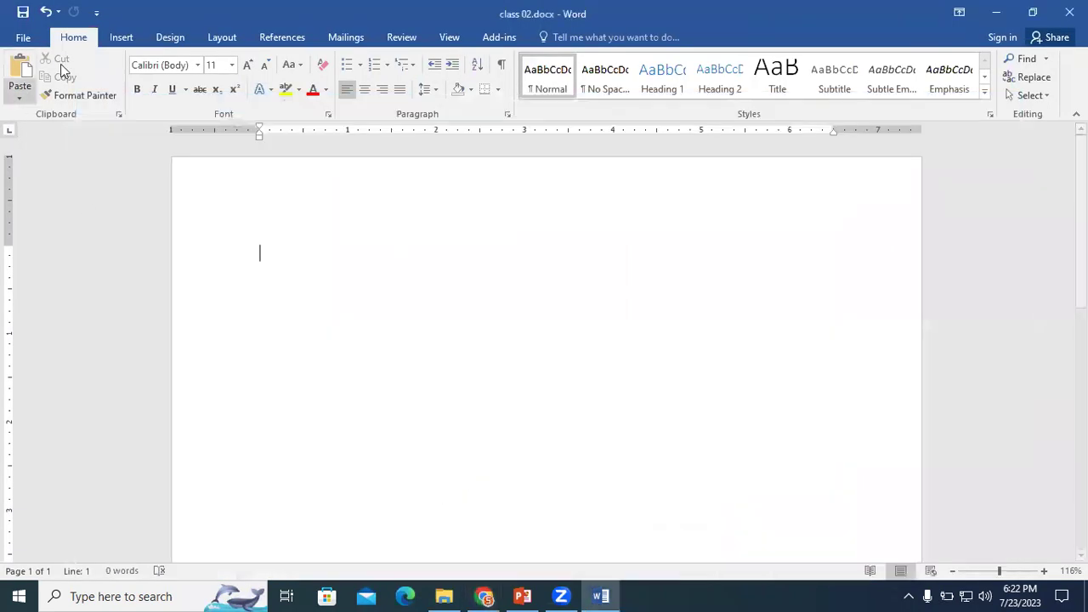
left_click(122, 40)
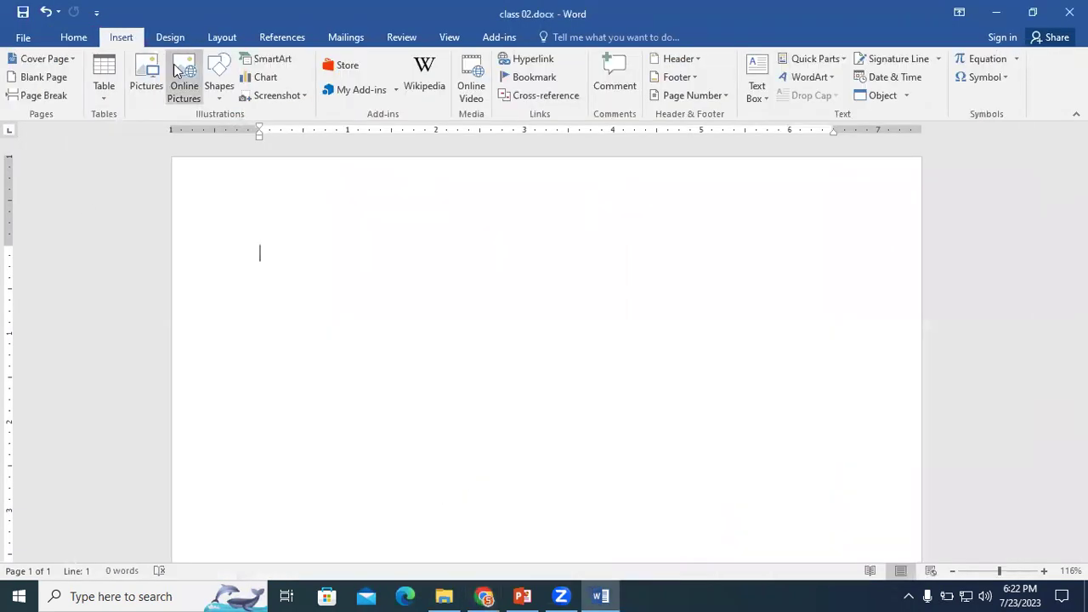
left_click(223, 94)
left_click(292, 131)
left_click_drag(406, 259, 600, 326)
left_click(580, 384)
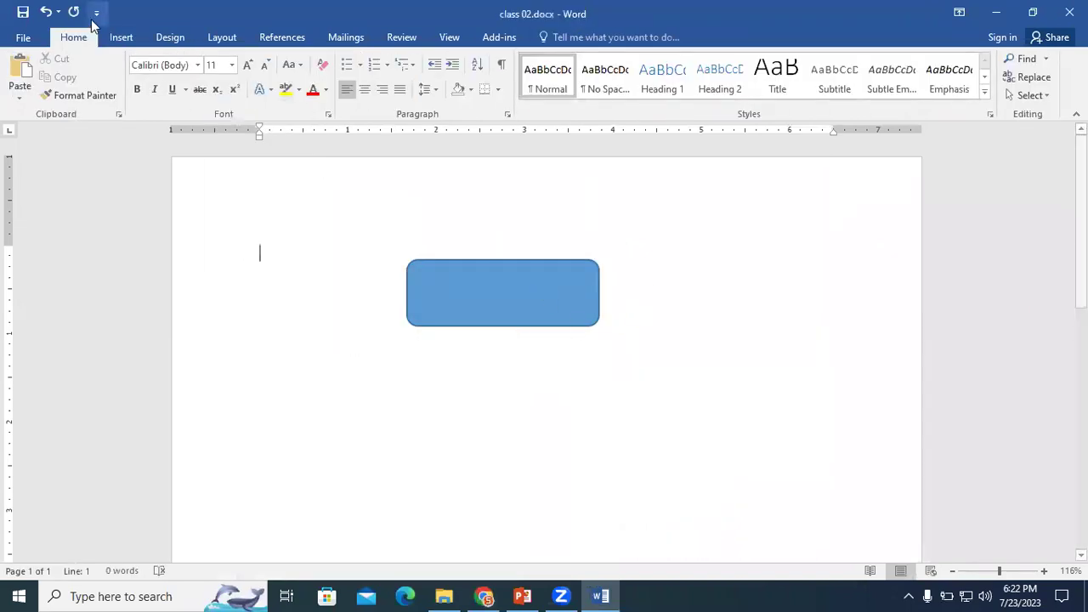
left_click_drag(473, 274, 520, 297)
left_click(606, 231)
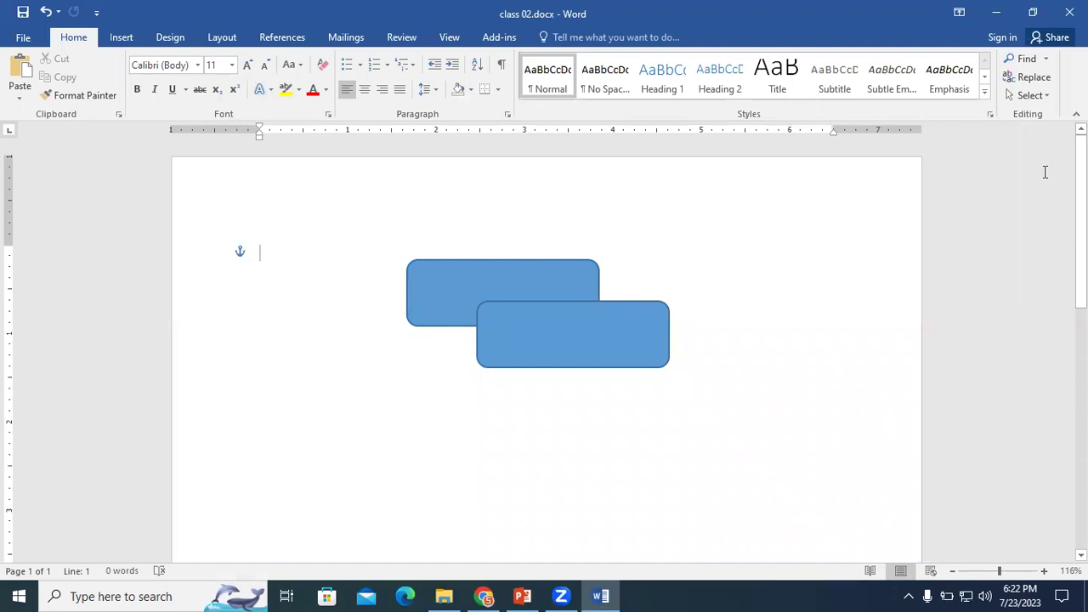
Group the two rounded rectangles into one object and cut it from the page
left_click(595, 311)
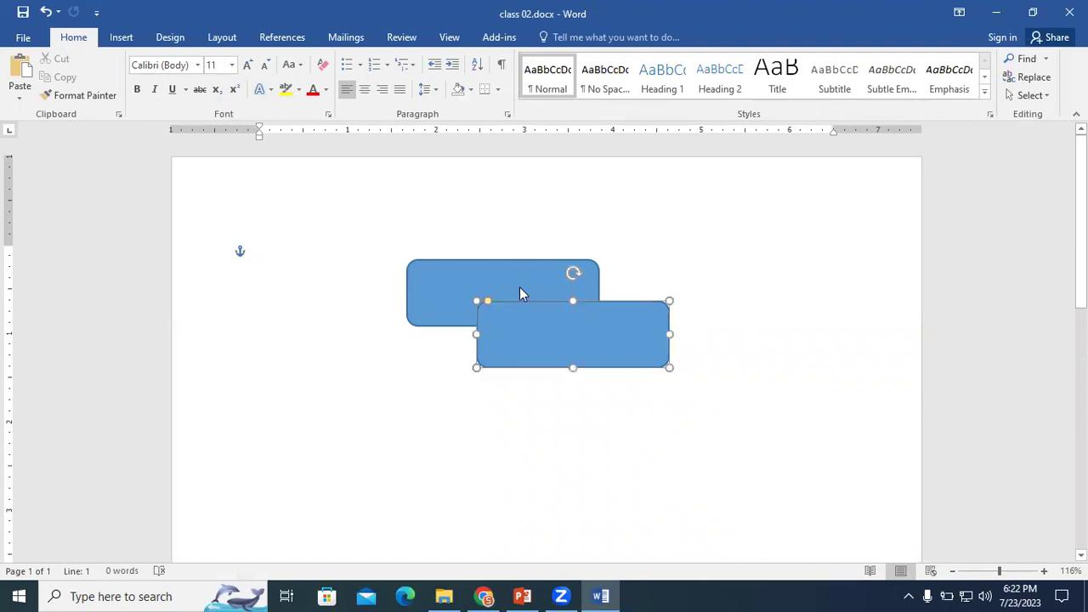
left_click(442, 275, "shift")
right_click(478, 263)
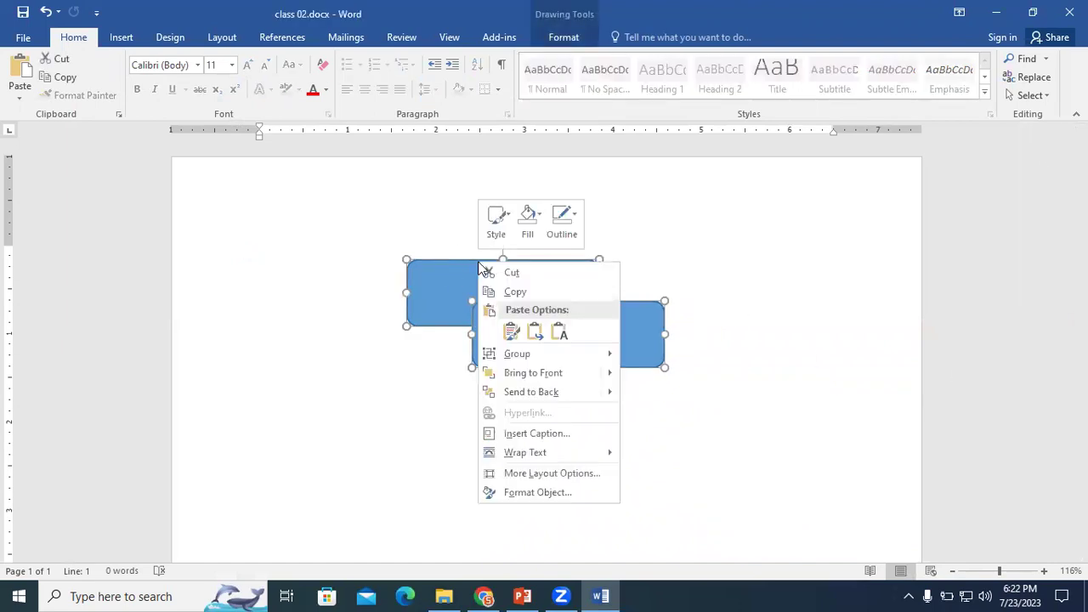
mouse_move(554, 355)
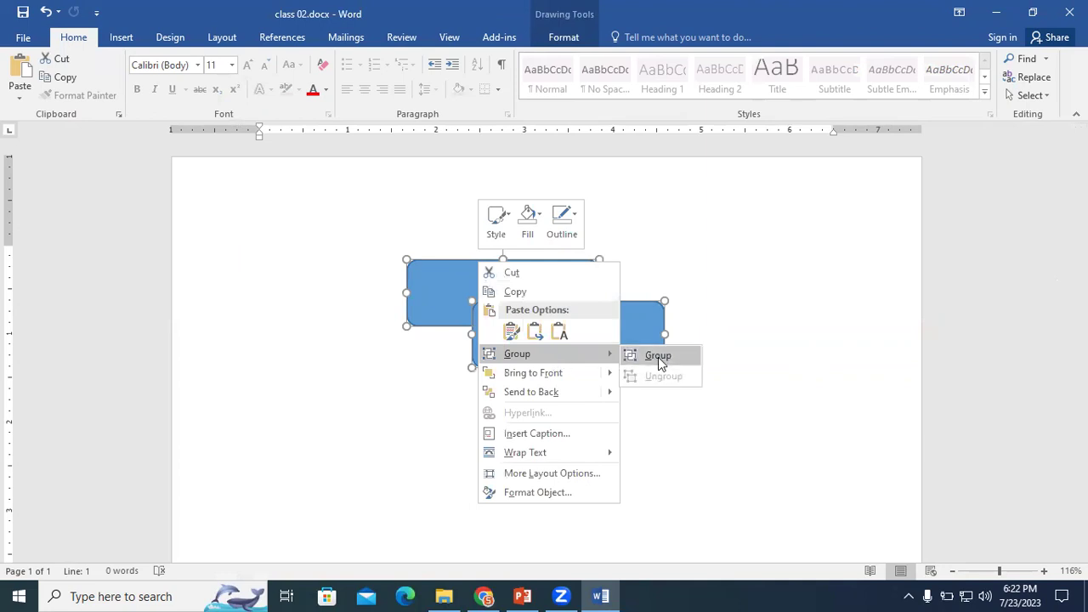
left_click(658, 357)
left_click(619, 413)
left_click(536, 327)
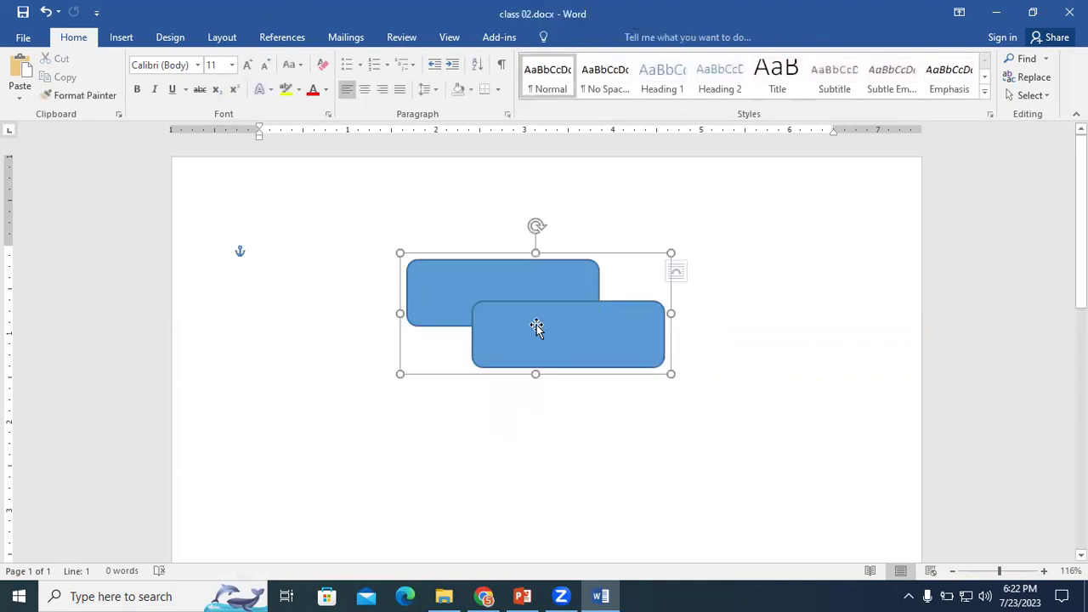
key("Delete")
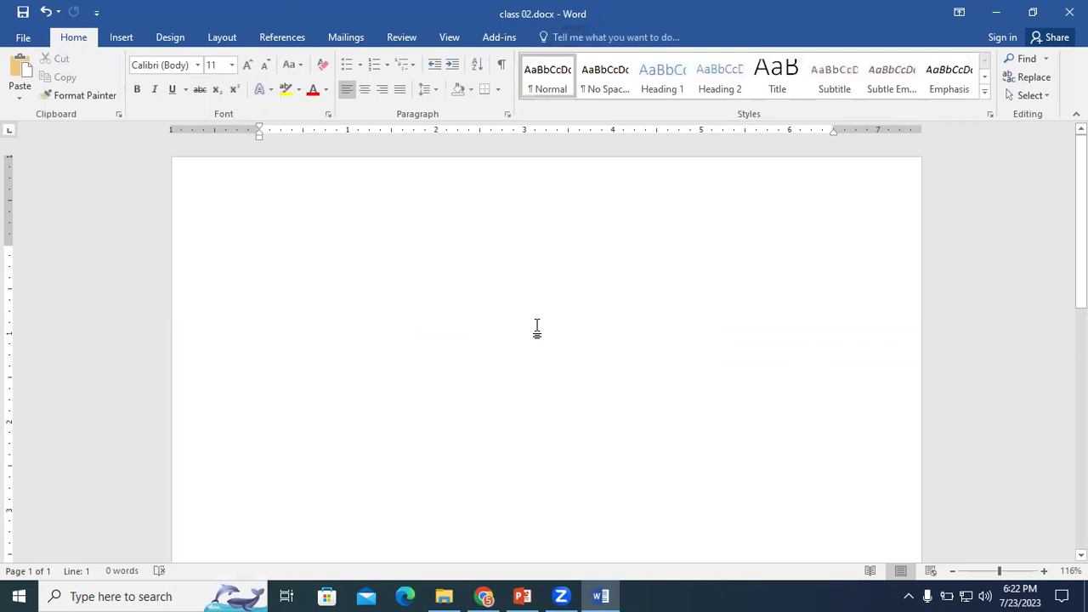
Paste the grouped rectangles into the page header and move them right
double_click(505, 177)
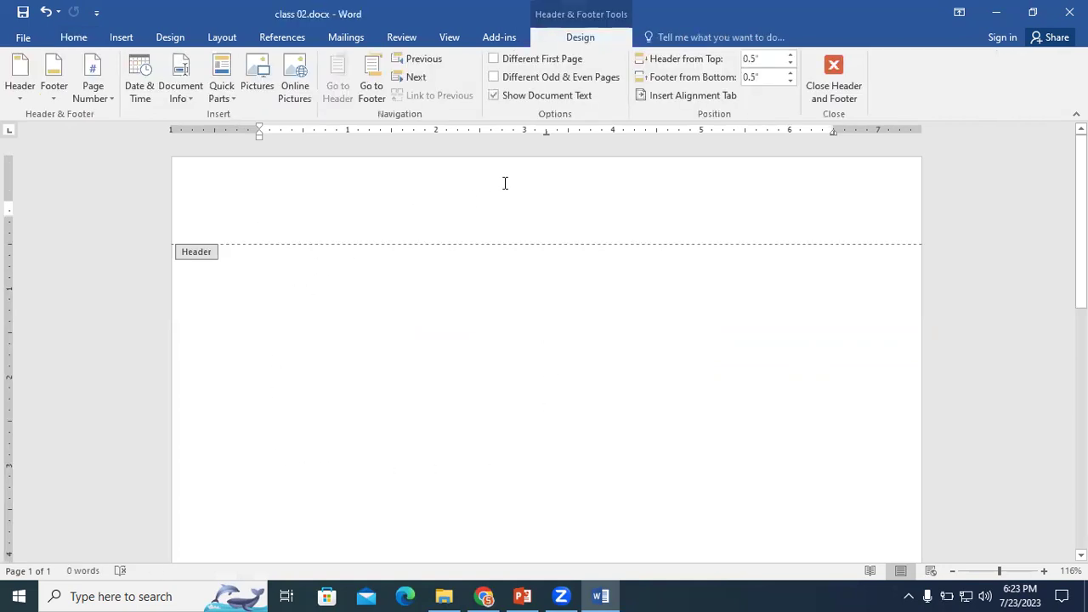
key("ctrl+v")
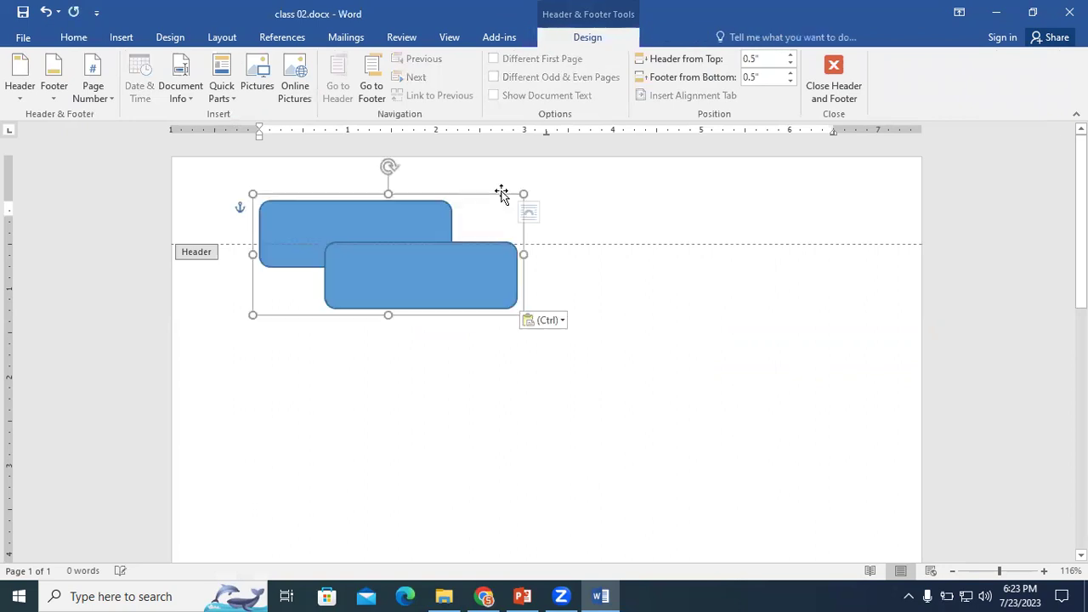
left_click_drag(447, 243, 594, 236)
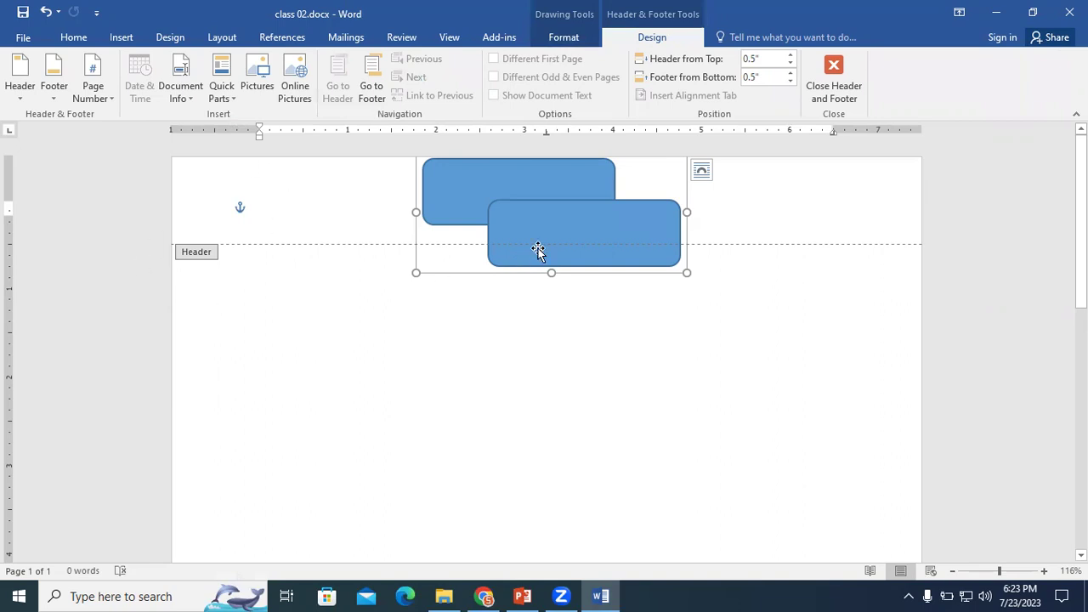
left_click_drag(648, 235, 872, 230)
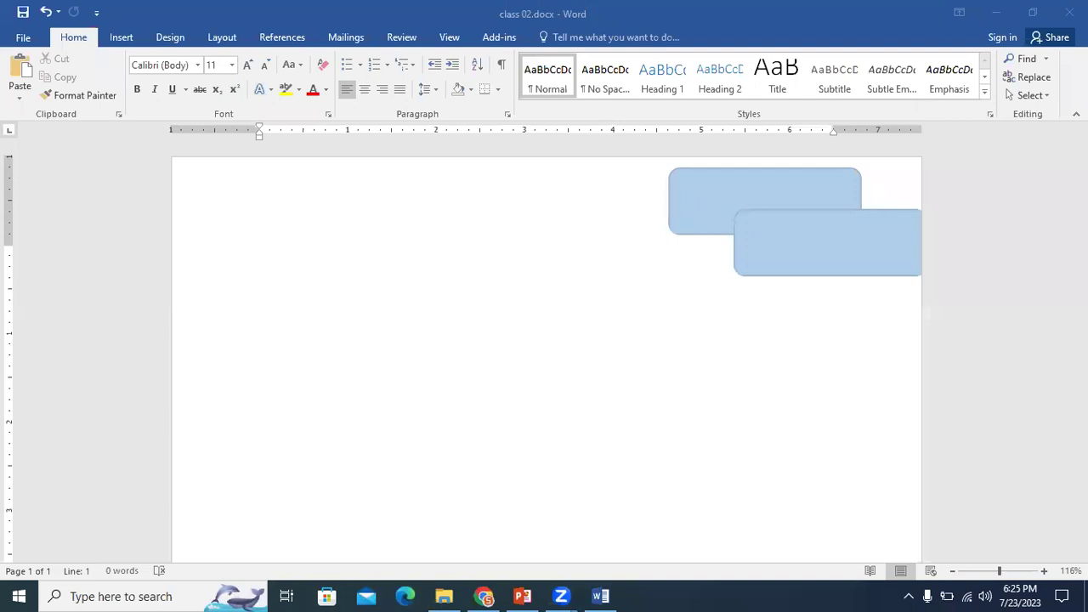
Delete the two blue shapes from the header and close header editing
left_click(848, 288)
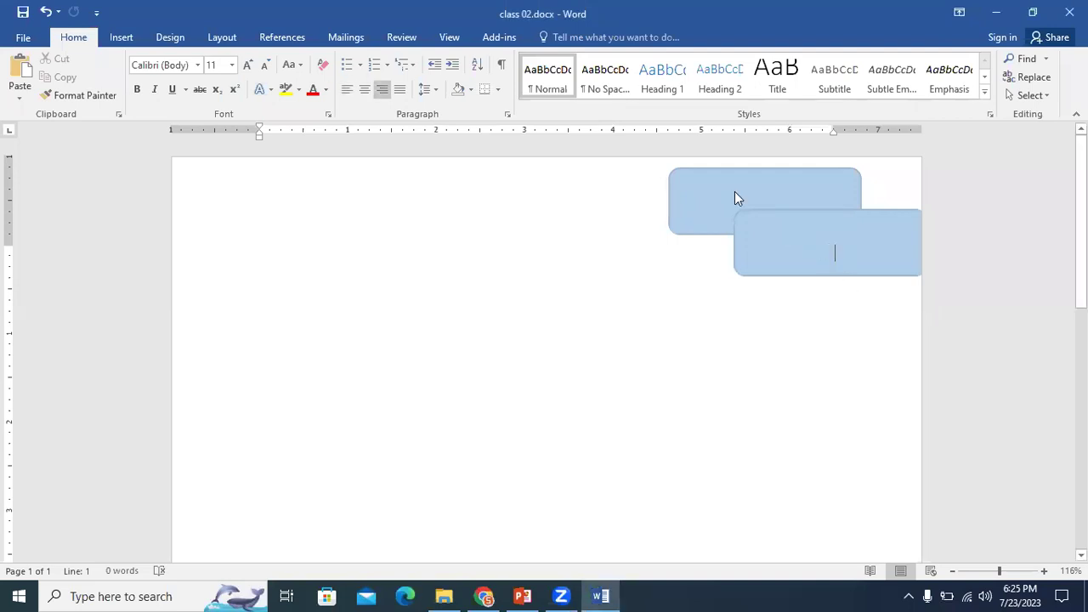
double_click(734, 191)
key("Delete")
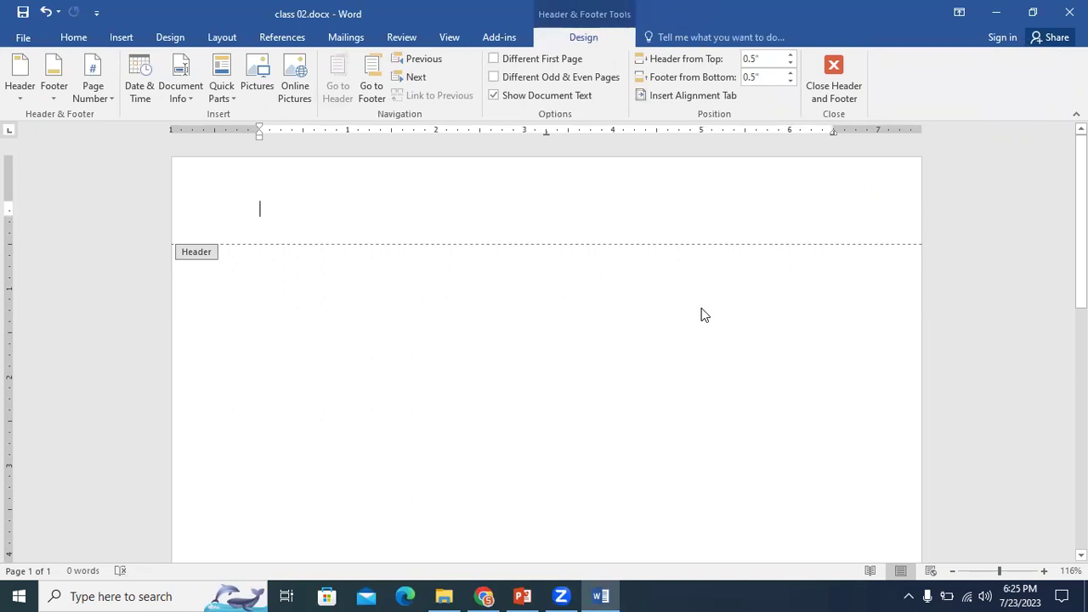
double_click(702, 307)
left_click(549, 595)
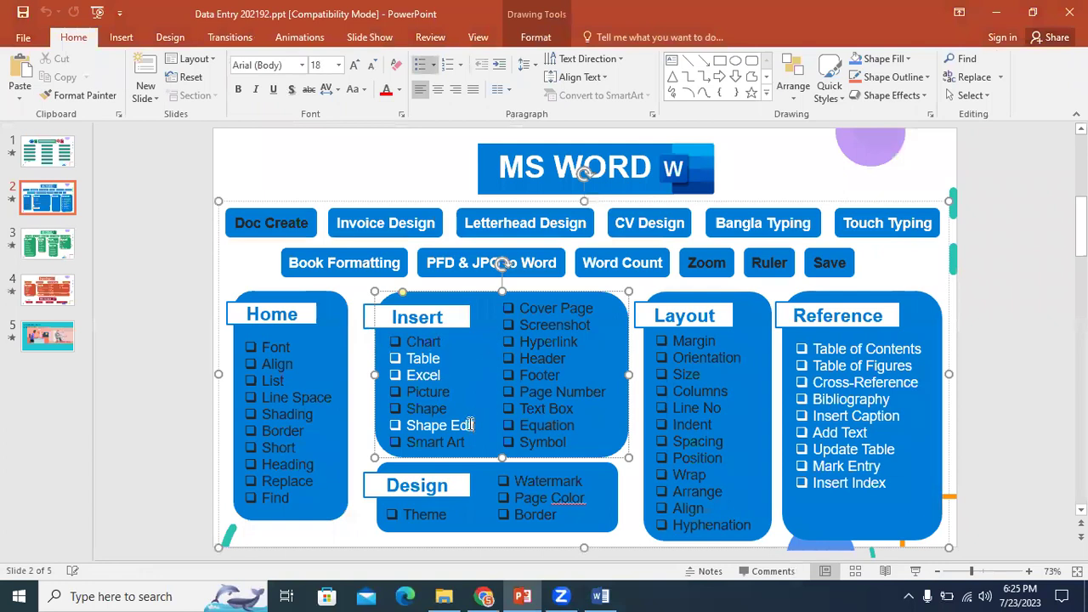
Change the font colour of 'Shape Edit' in the slide's Insert box
left_click_drag(469, 424, 418, 424)
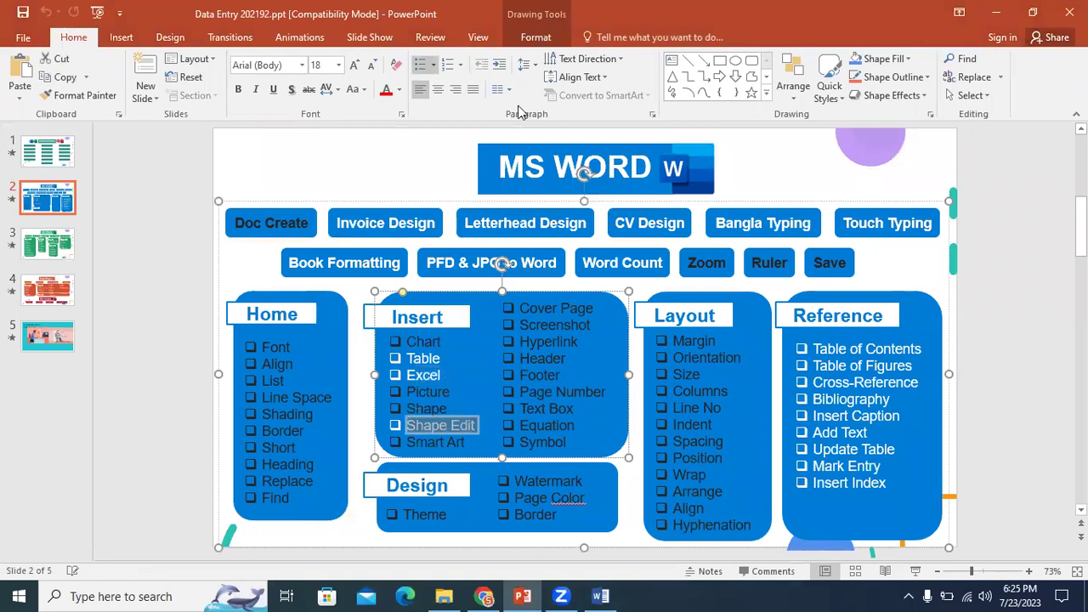
left_click(398, 90)
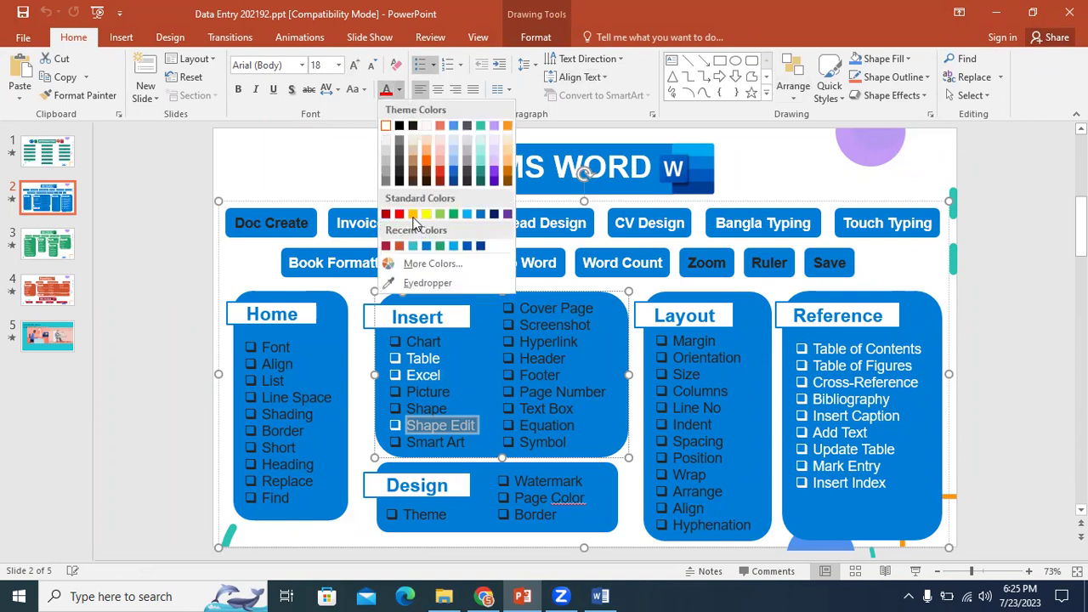
left_click(400, 170)
left_click(470, 393)
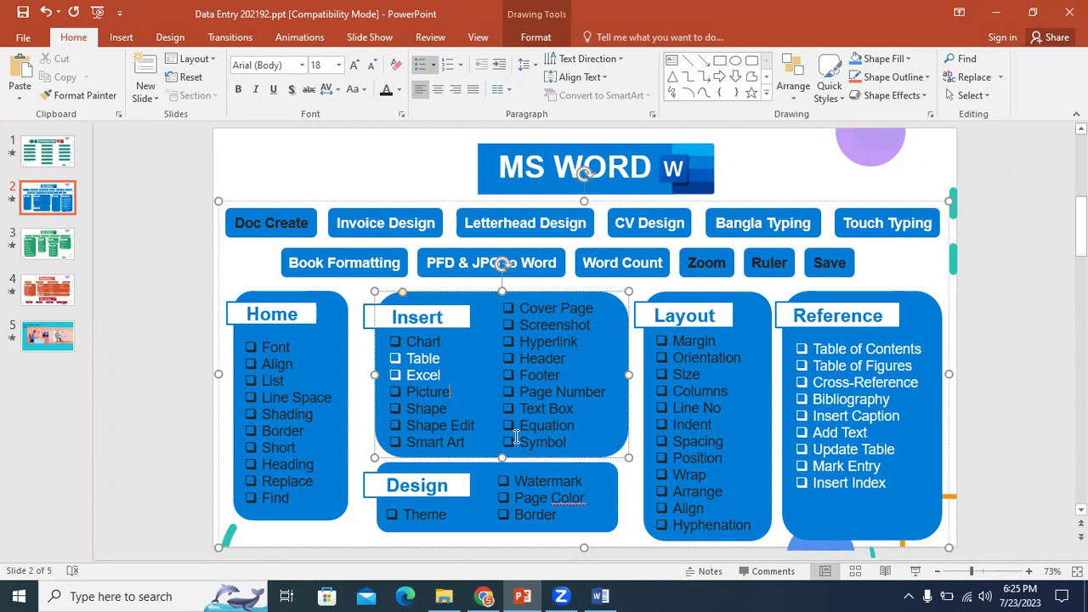
Select the words Table and Excel, then minimise PowerPoint
double_click(434, 358)
double_click(453, 375)
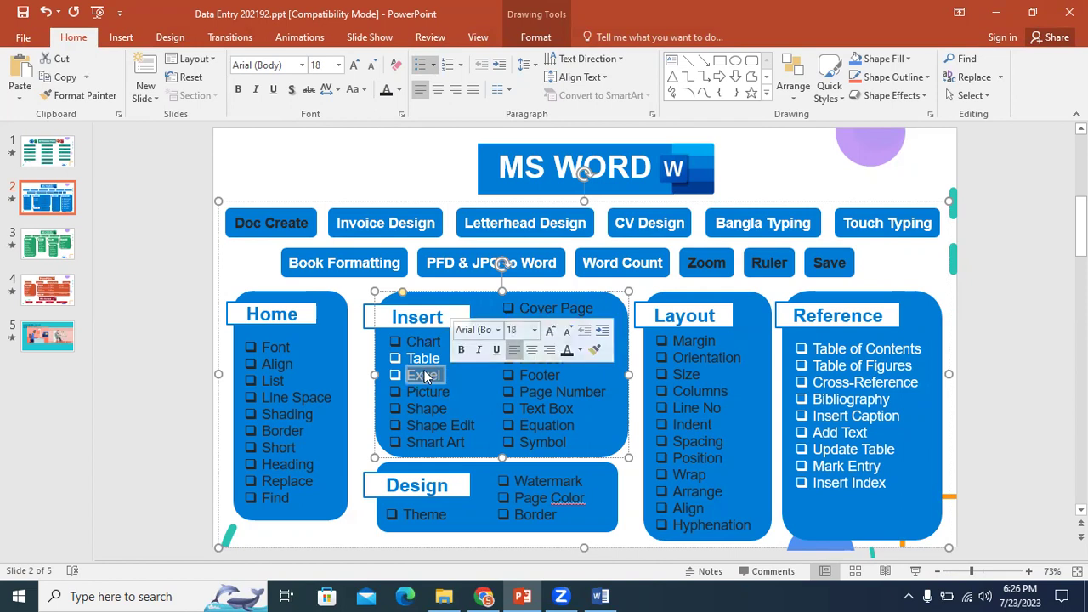
left_click(424, 357)
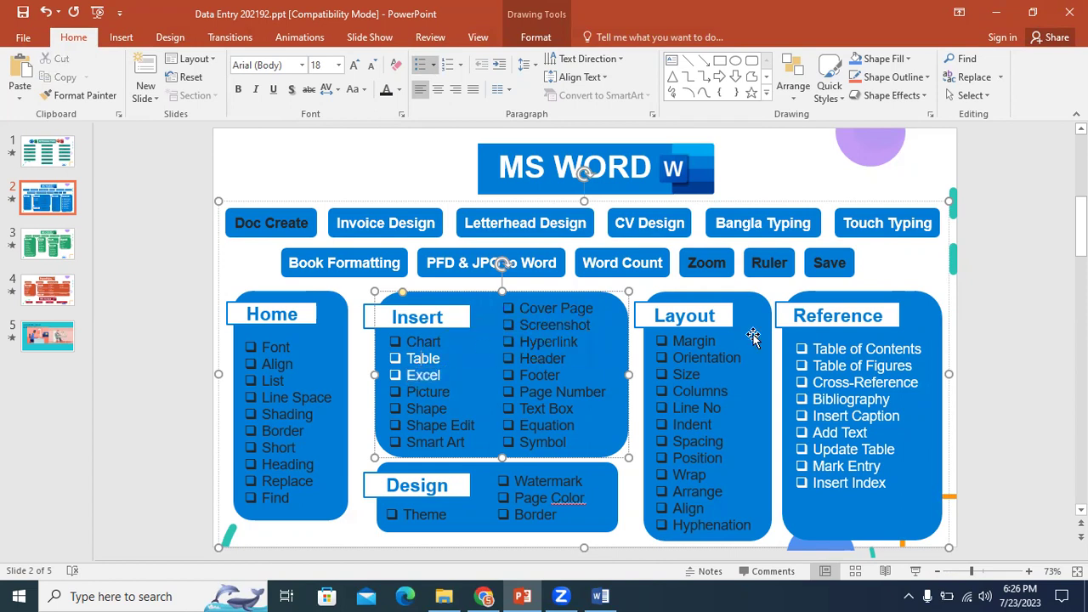
left_click(996, 14)
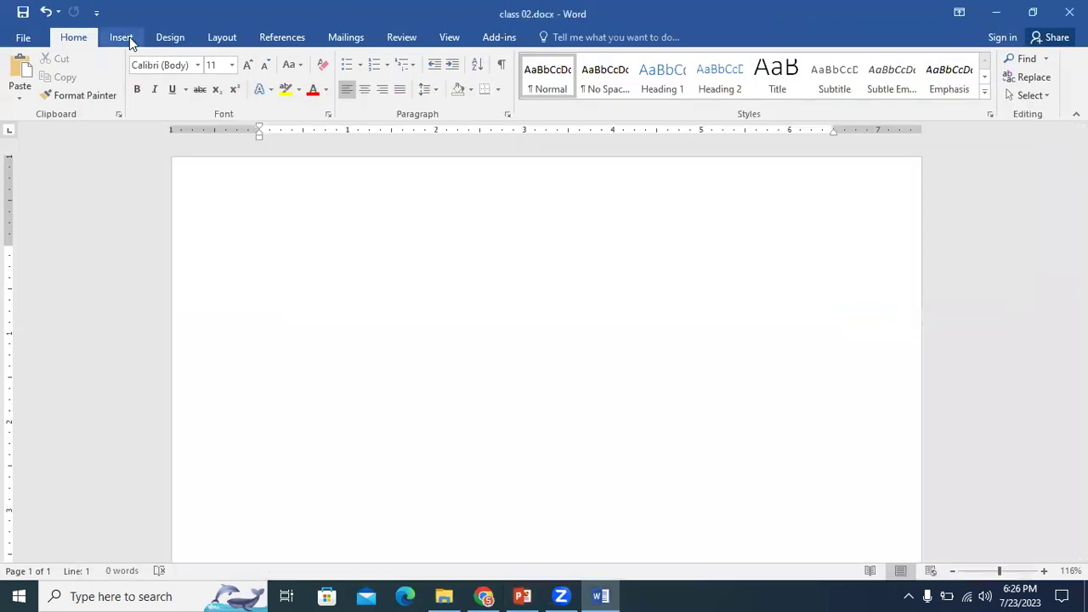
Embed an Excel spreadsheet via Insert > Table and select cells A1:F7
left_click(129, 37)
left_click(110, 94)
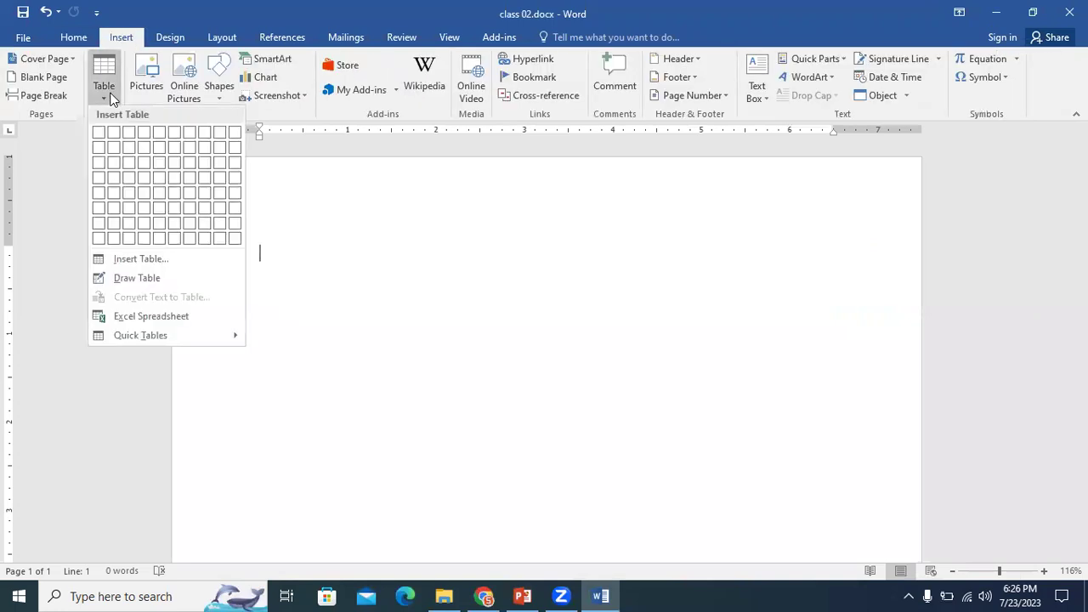
left_click(148, 317)
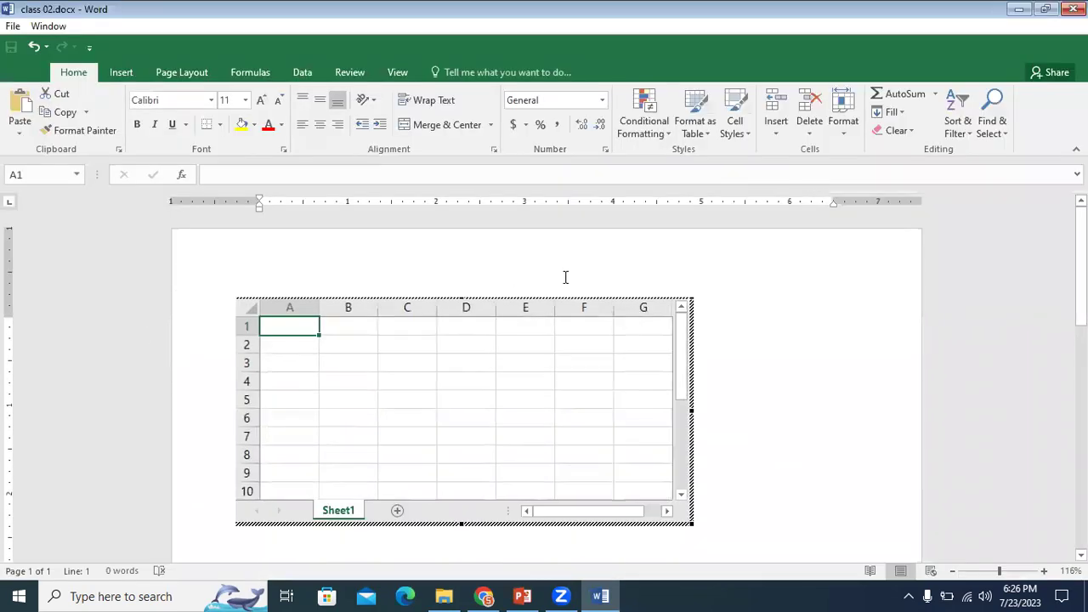
left_click_drag(297, 324, 584, 457)
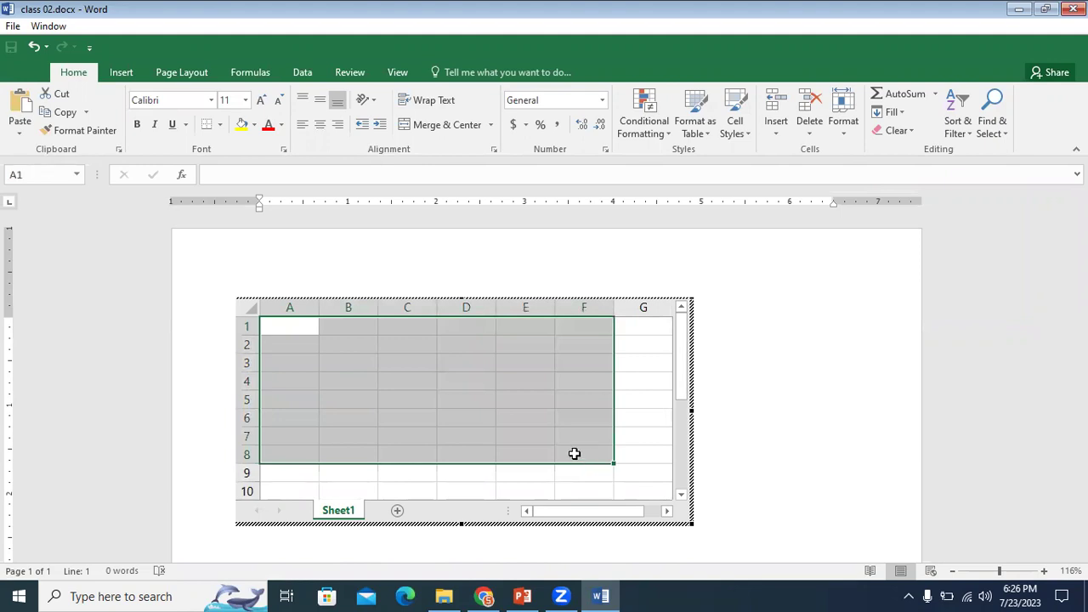
left_click_drag(303, 335, 527, 454)
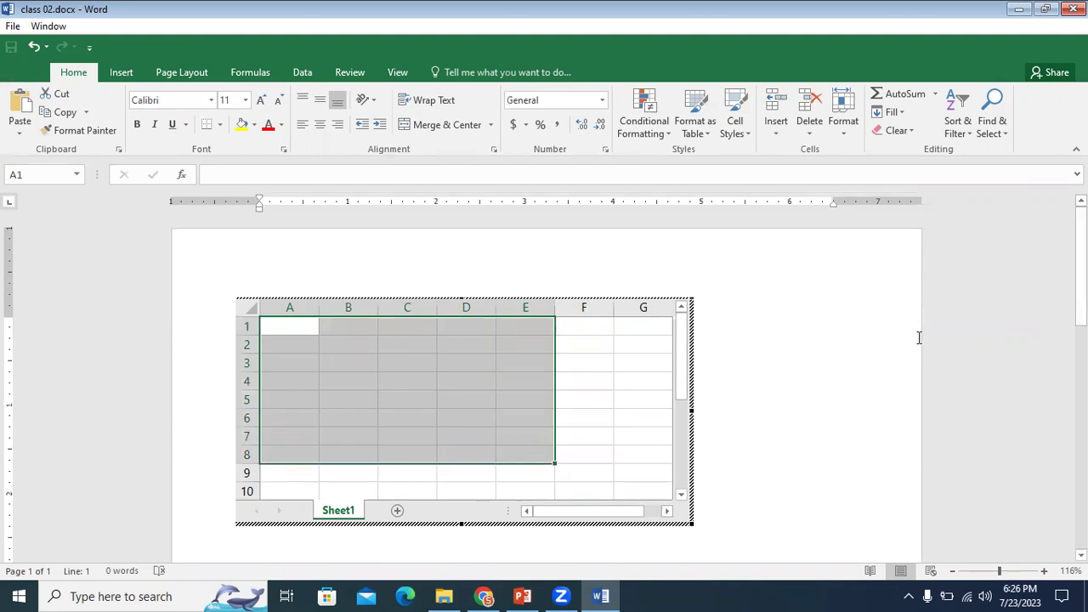
left_click(275, 327)
left_click_drag(275, 327, 595, 437)
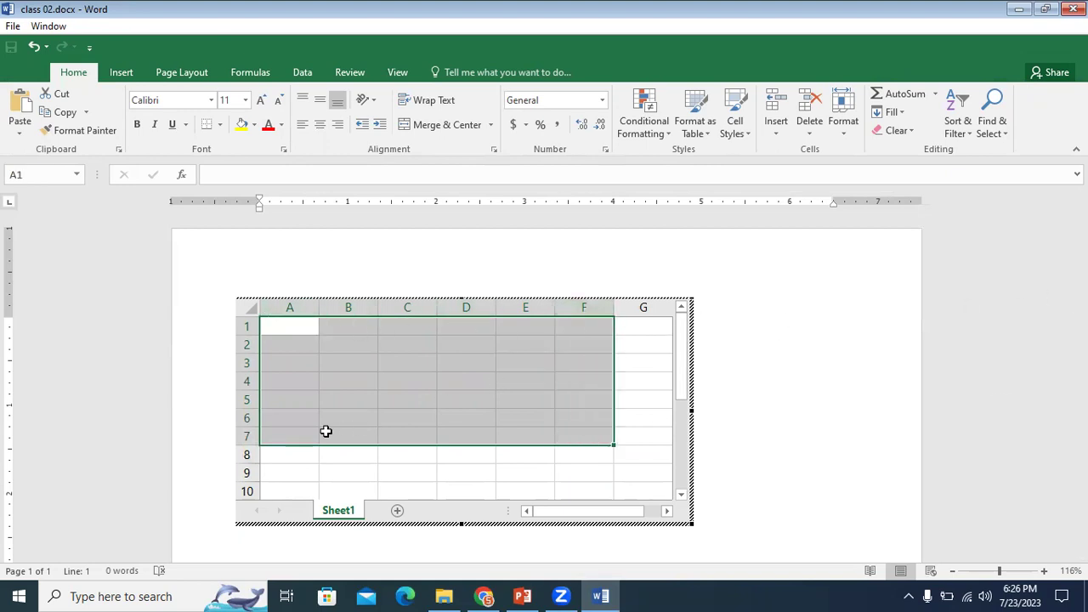
Format A1:F7 as a light orange table with headers, then leave the sheet
left_click(710, 138)
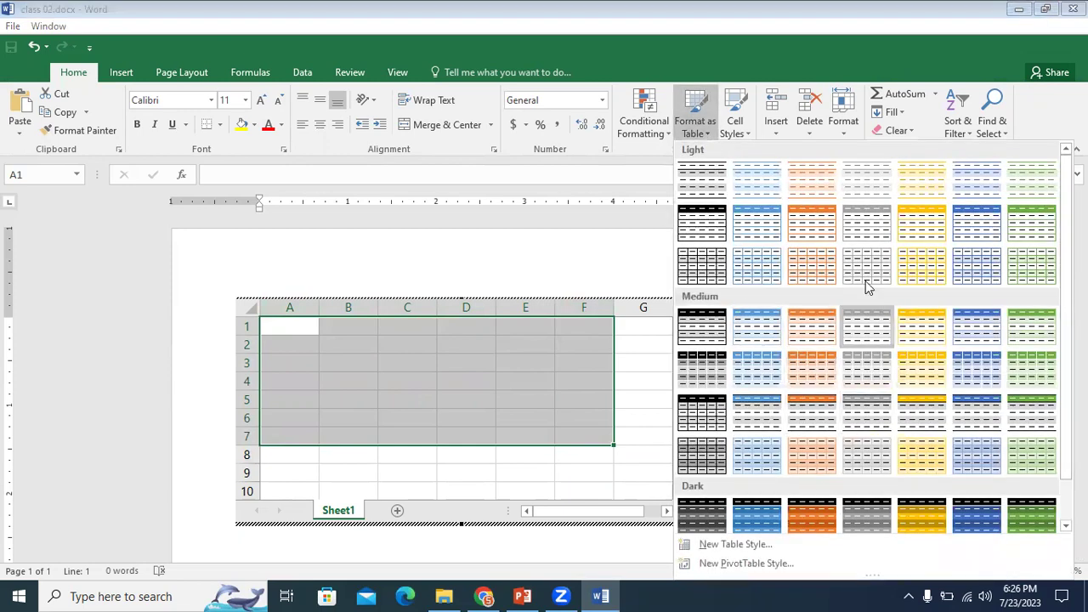
left_click(814, 228)
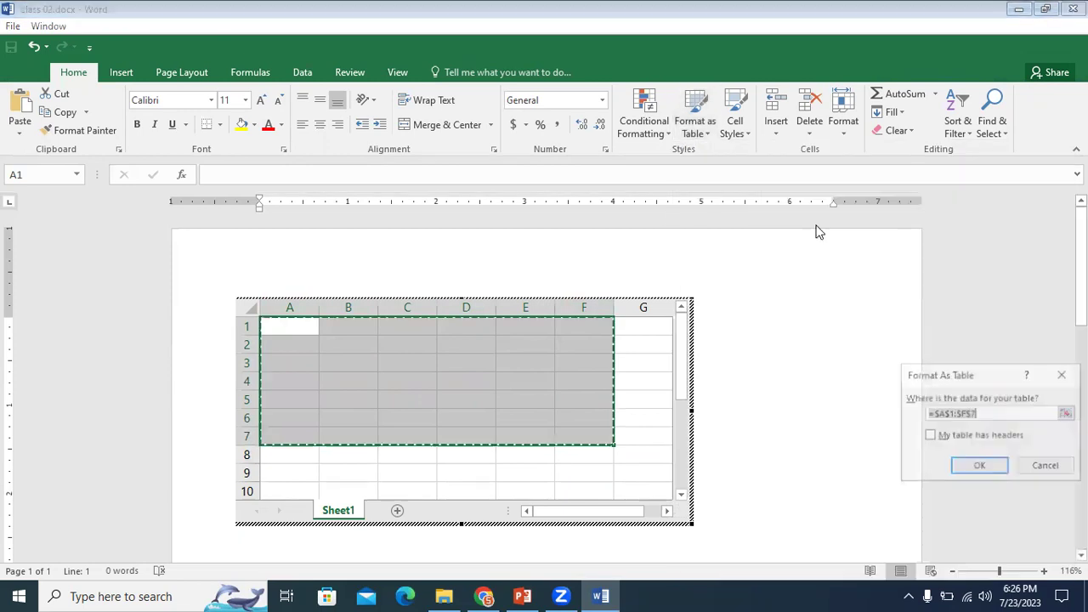
left_click(964, 444)
left_click(978, 466)
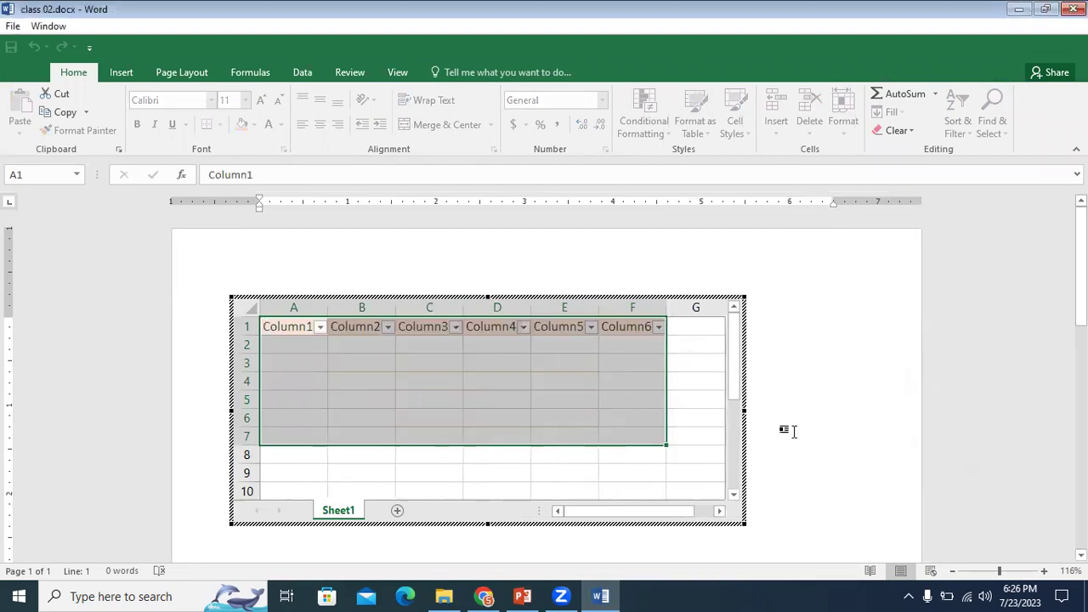
left_click(850, 289)
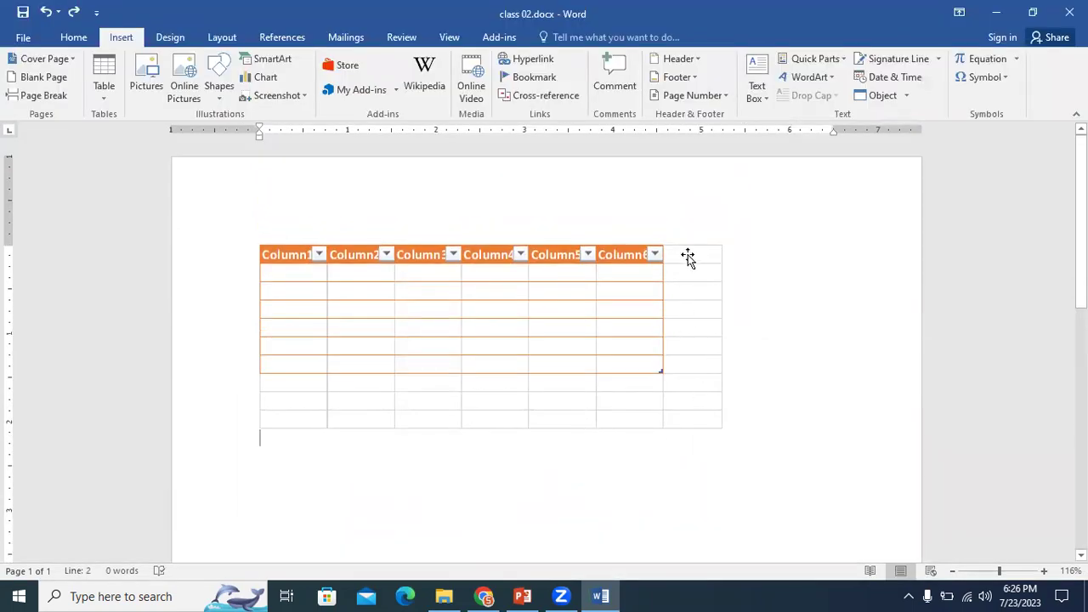
Resize the embedded orange table, then undo until it is removed
left_click(500, 272)
left_click_drag(723, 430, 894, 501)
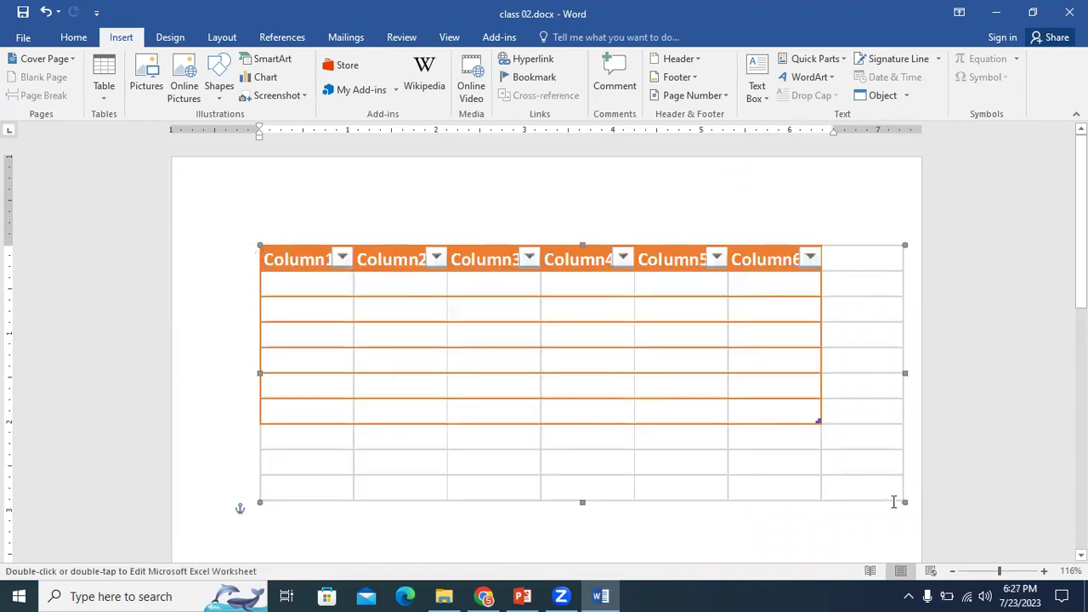
left_click(906, 506)
left_click(885, 496)
left_click_drag(902, 500, 751, 440)
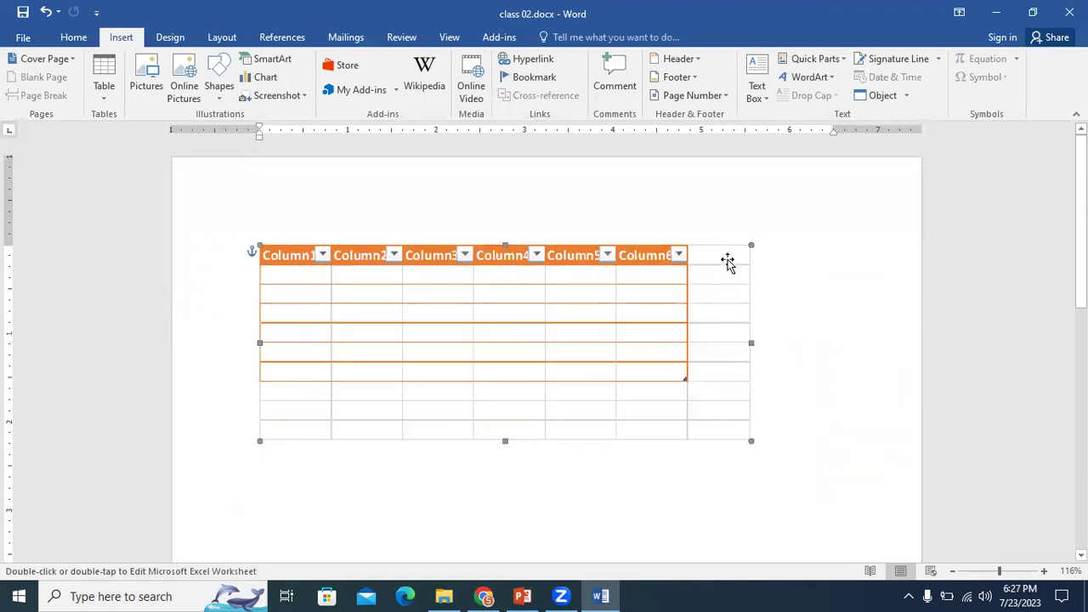
key("ctrl+z")
key("ctrl+z")
key("ctrl+z")
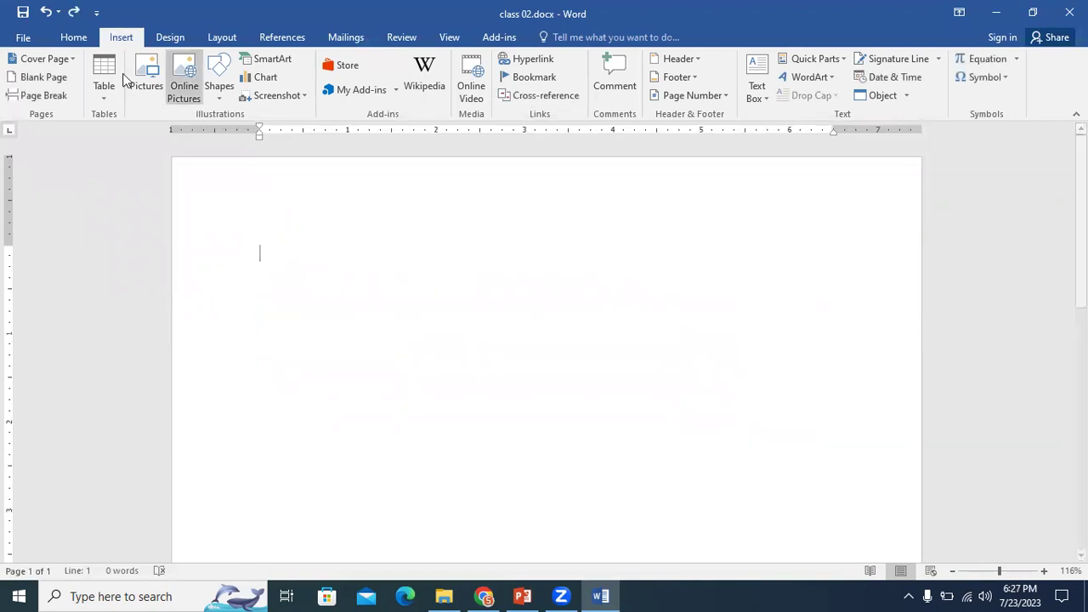
Embed a fresh Excel spreadsheet and select A1:H7 for Format as Table
left_click(103, 96)
left_click(150, 312)
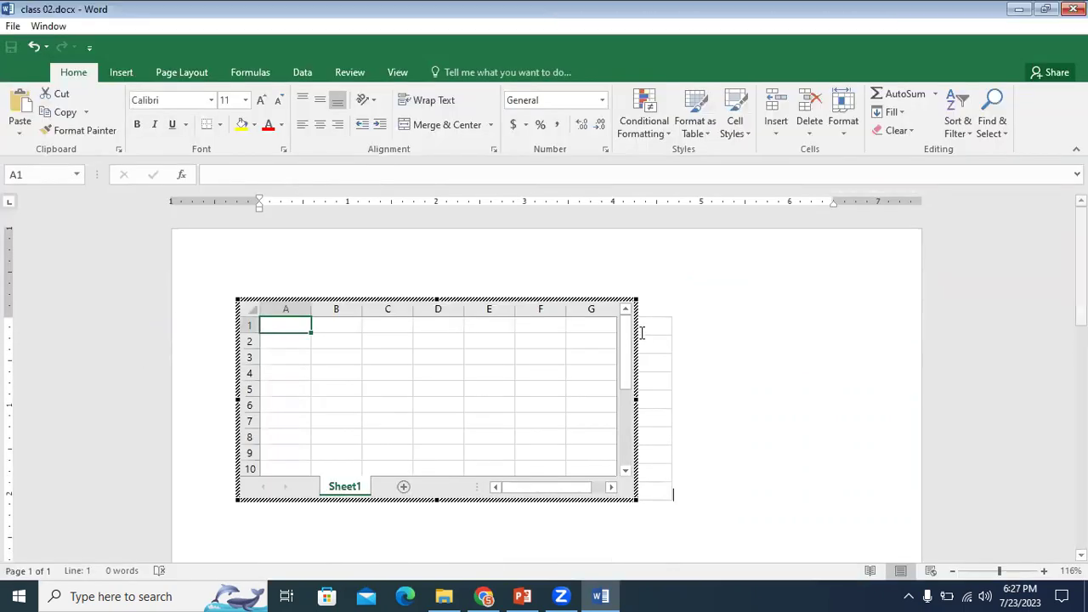
left_click_drag(286, 325, 476, 421)
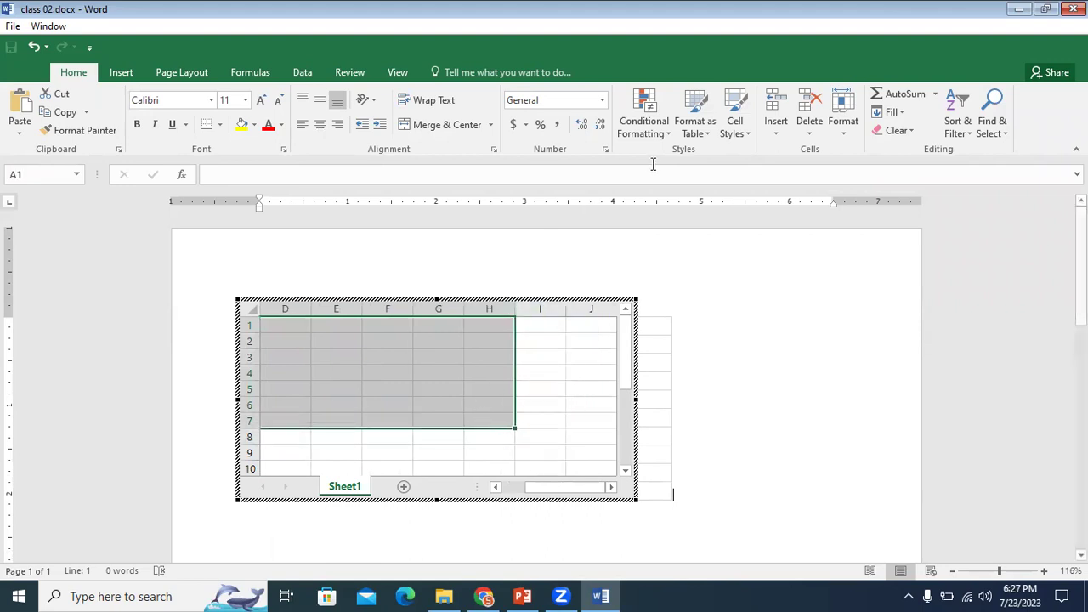
left_click(709, 133)
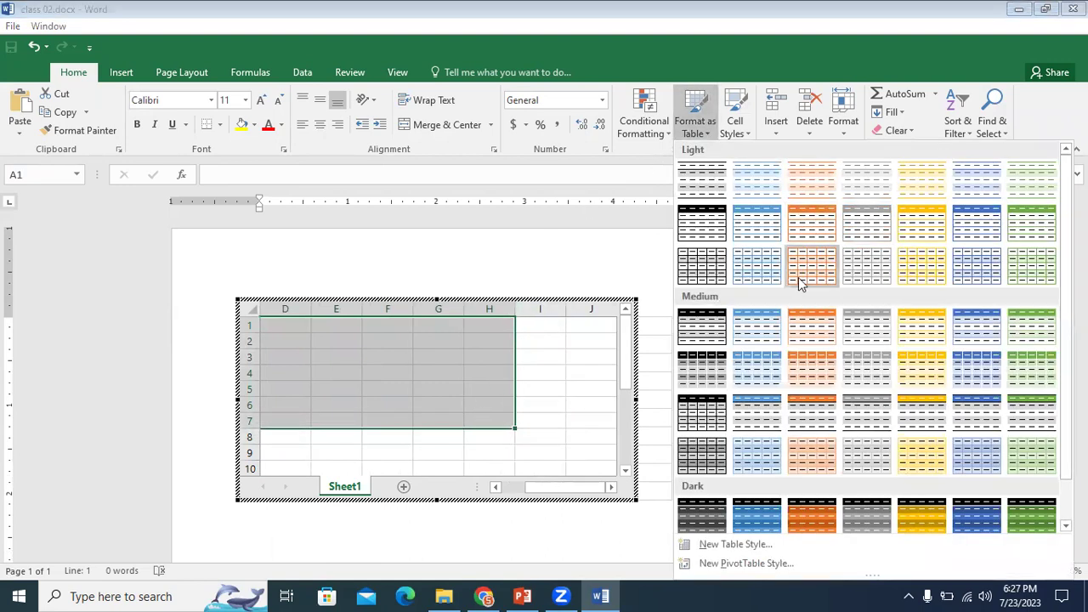
Format A1:H7 as a light orange table with 'My table has headers' ticked
left_click(825, 226)
left_click(953, 439)
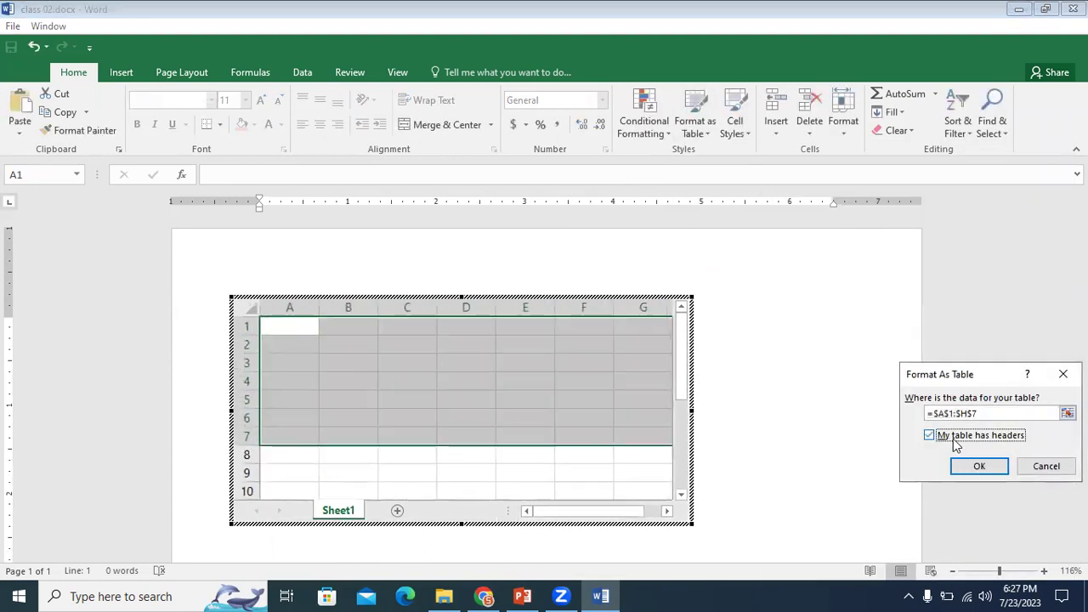
left_click(978, 466)
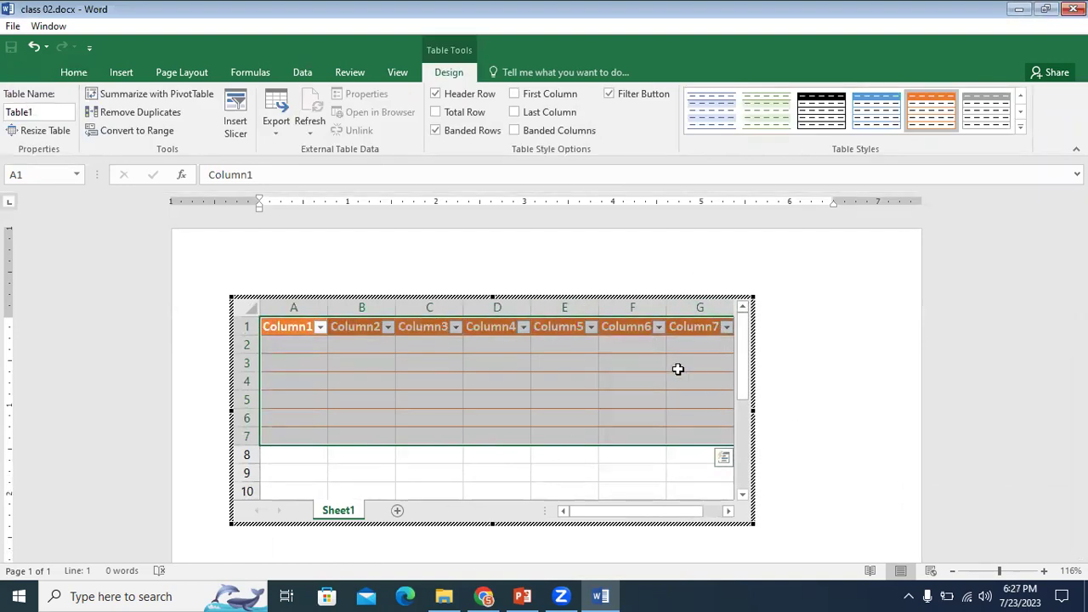
Widen the sheet frame to show column H and shorten it to hide empty rows
left_click_drag(753, 409, 843, 408)
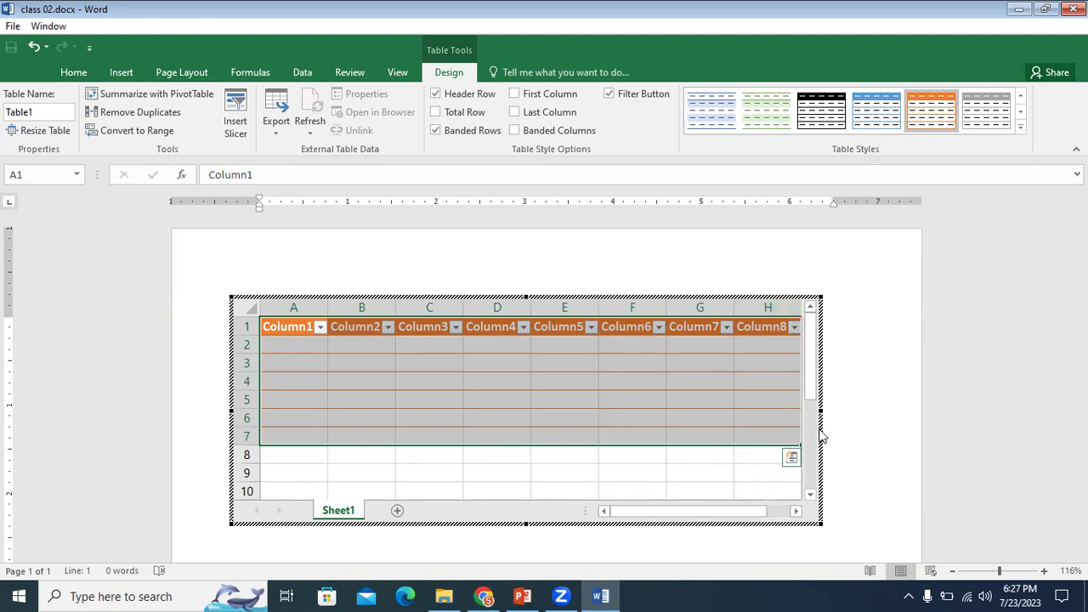
left_click_drag(820, 410, 800, 395)
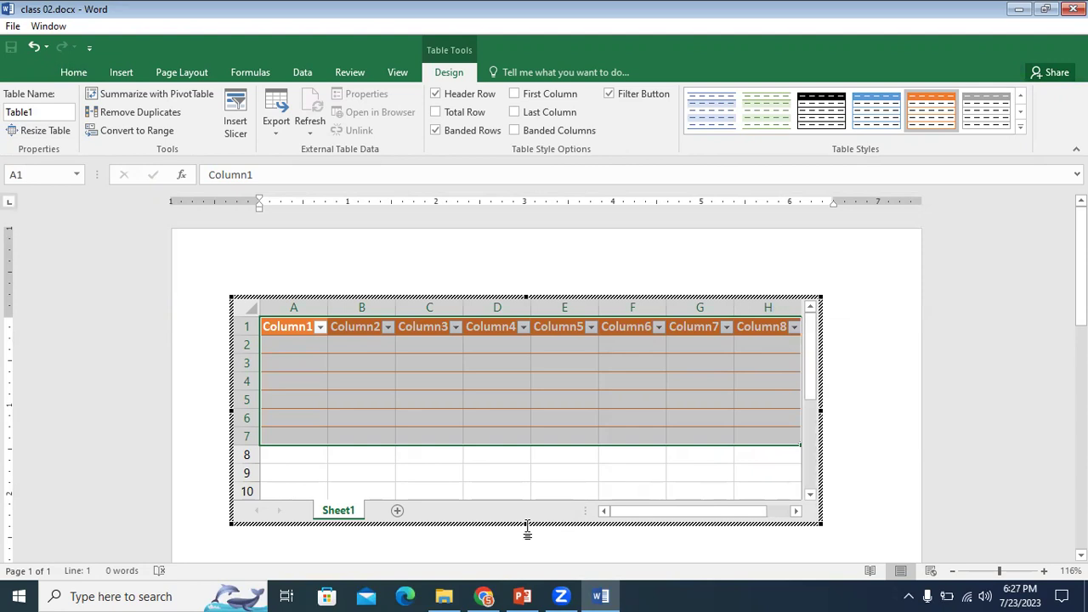
left_click_drag(525, 523, 526, 469)
Leave the embedded sheet, try enlarging the table object across the page, then undo the resizes
left_click(864, 346)
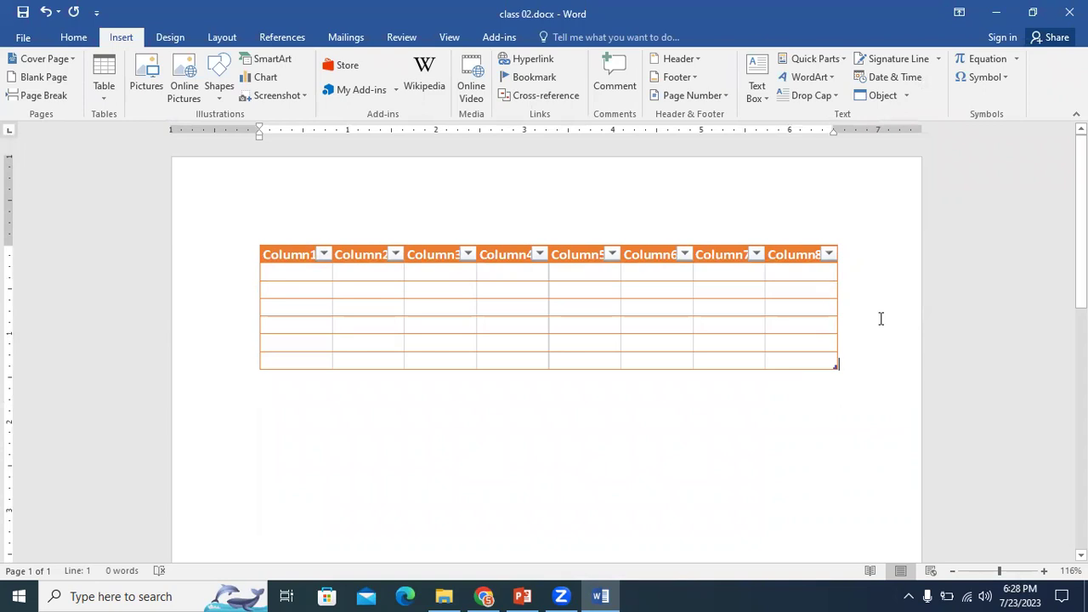
left_click(831, 303)
left_click_drag(833, 367, 695, 389)
left_click_drag(586, 384, 591, 544)
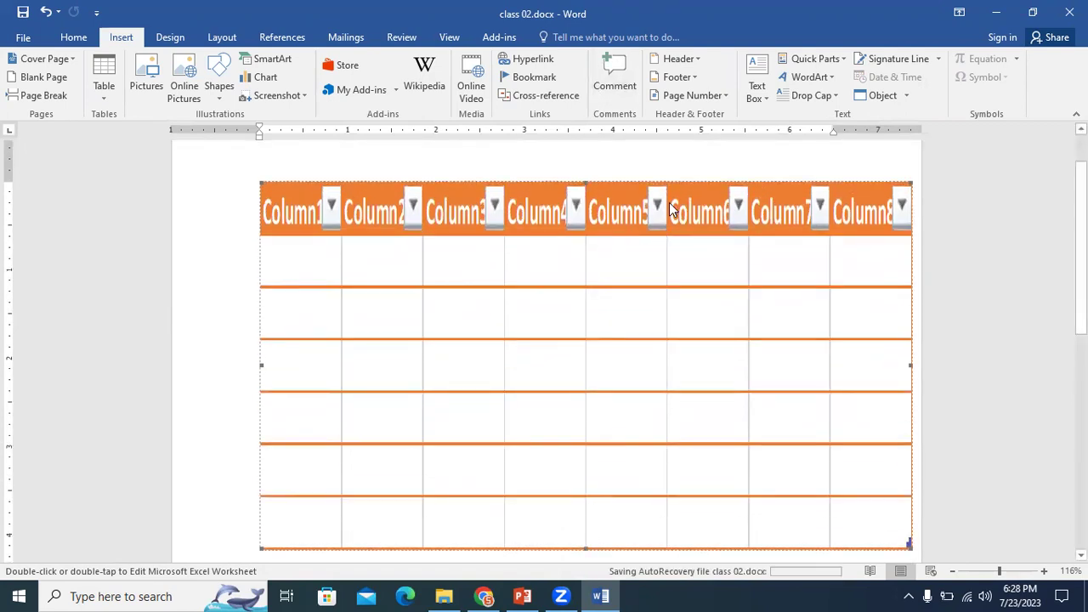
key("ctrl+z")
key("ctrl+z")
key("ctrl+z")
key("ctrl+z")
key("ctrl+z")
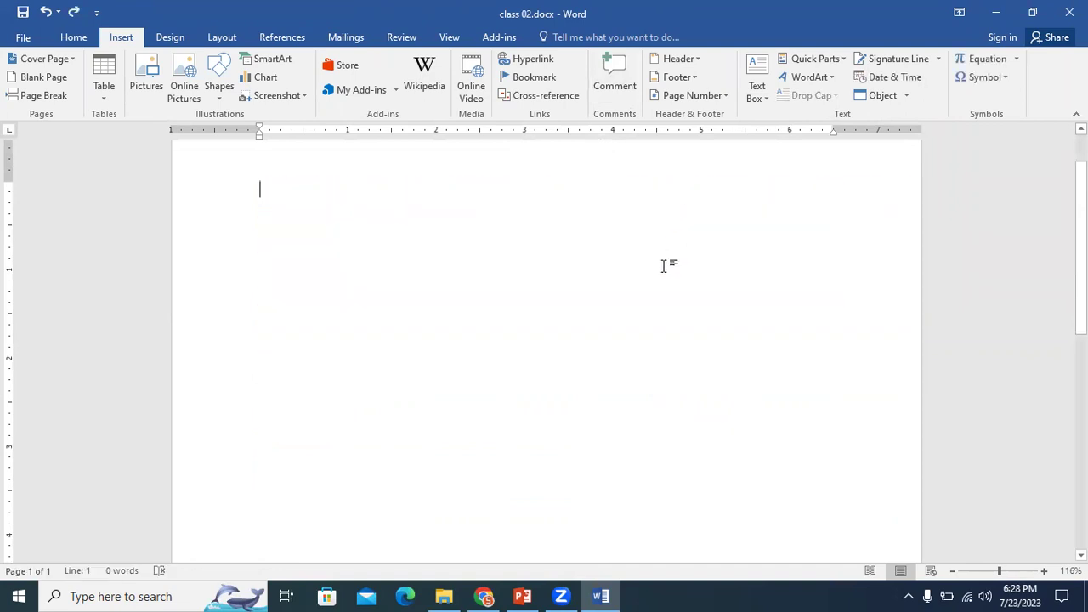
In the Insert Table dialog, set 5 columns and 12 rows
left_click(106, 104)
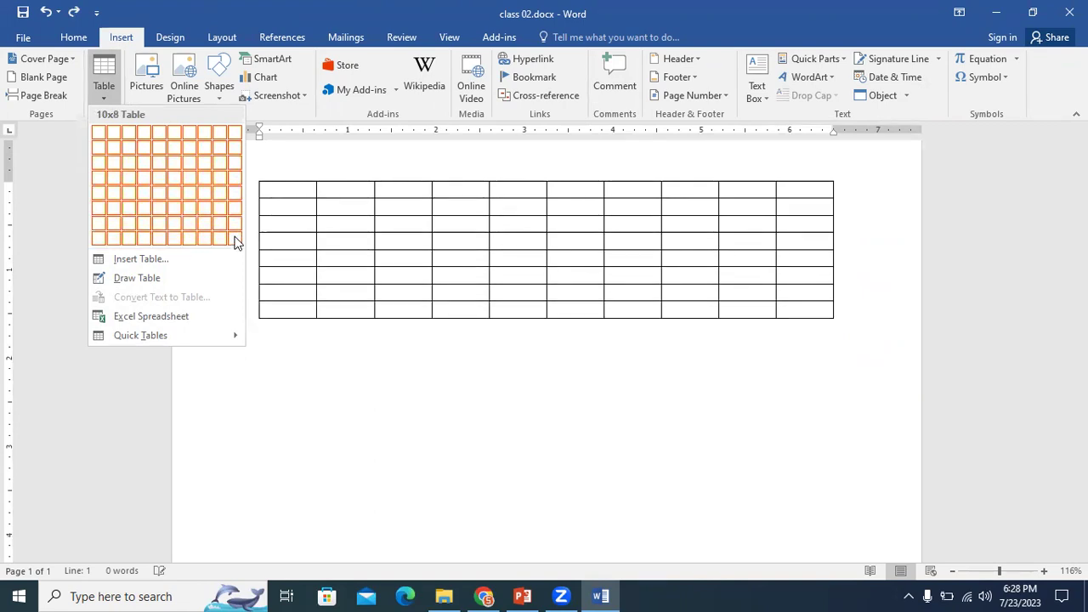
left_click(164, 259)
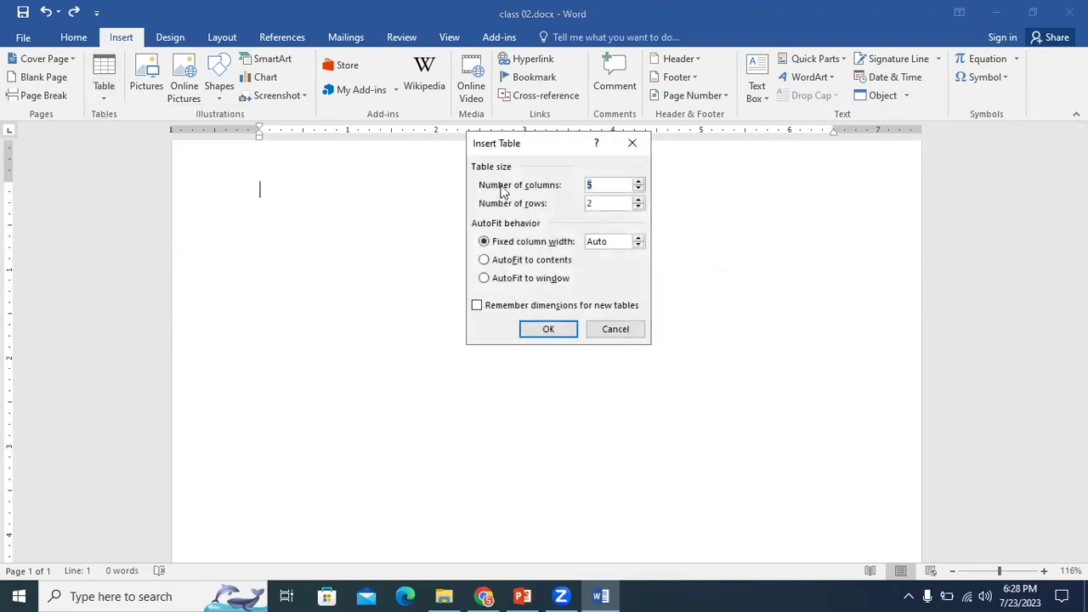
left_click(639, 200)
left_click(638, 201)
left_click(638, 201)
left_click(640, 201)
left_click(640, 201)
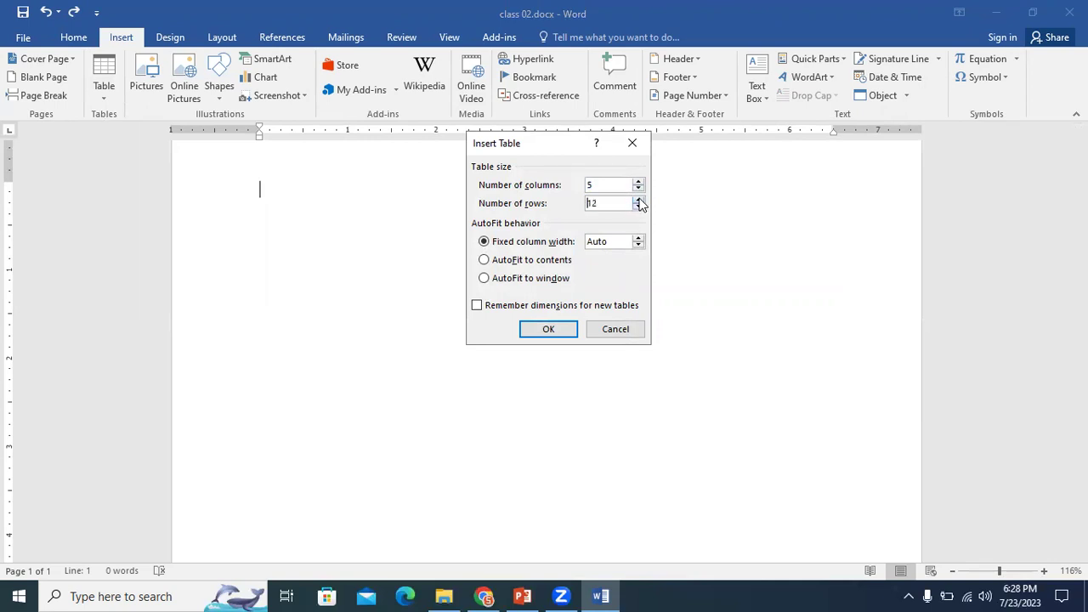
left_click(638, 201)
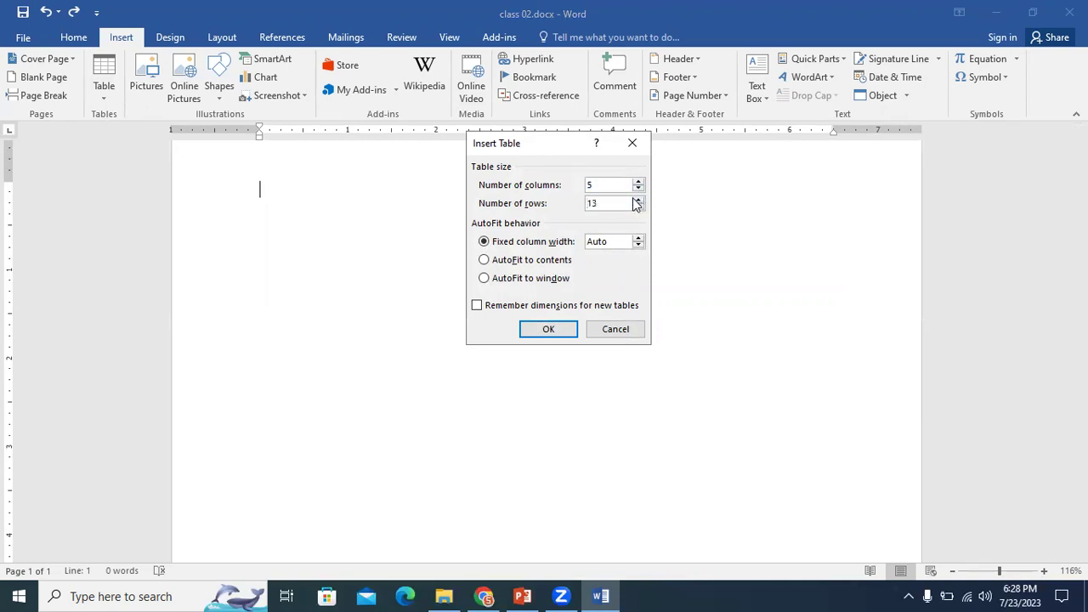
left_click(589, 182)
double_click(587, 184)
left_click(639, 207)
double_click(625, 185)
Create the 5-column, 12-row table and add two rows with Tab for 14 rows
left_click(546, 330)
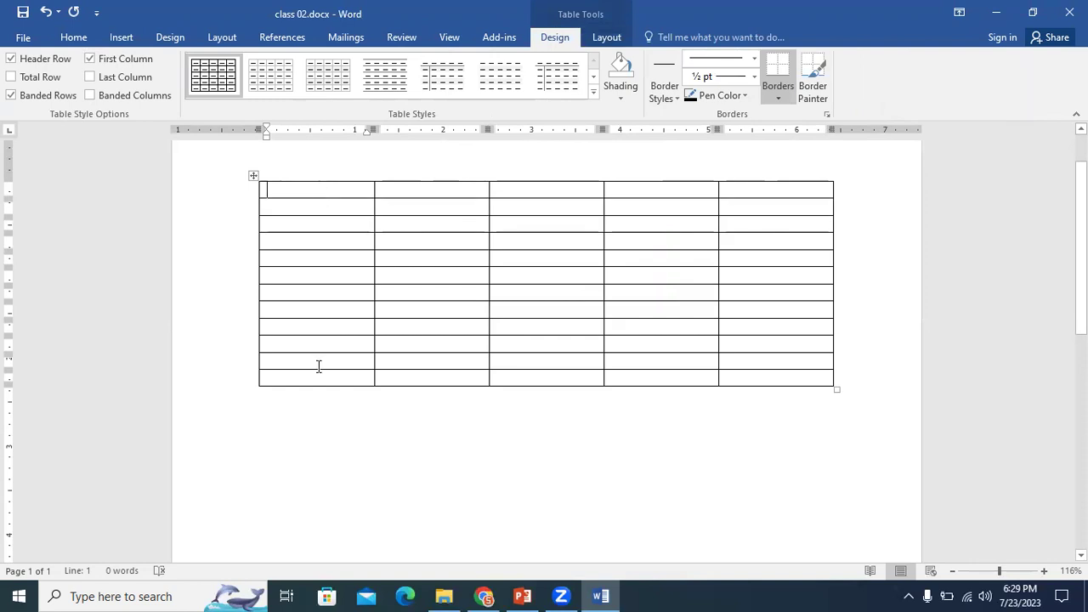
left_click(793, 380)
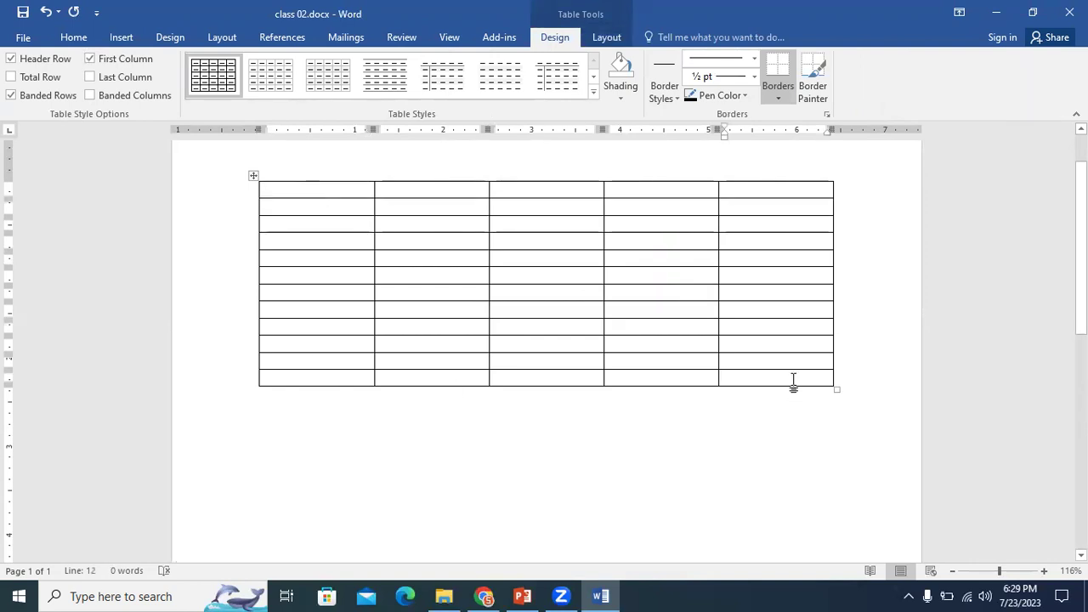
key("Tab")
left_click(778, 397)
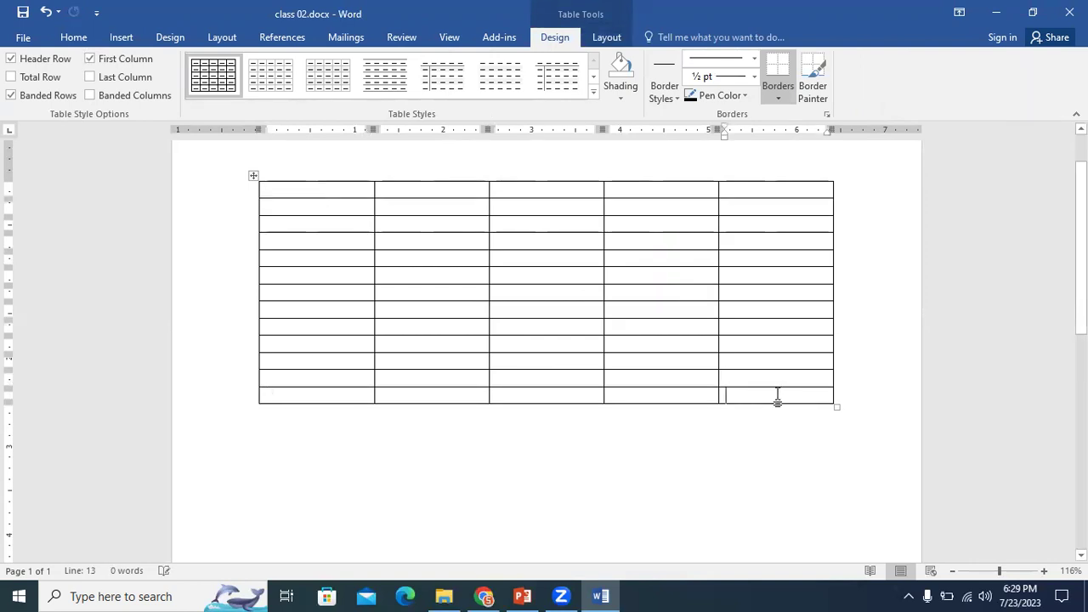
key("Tab")
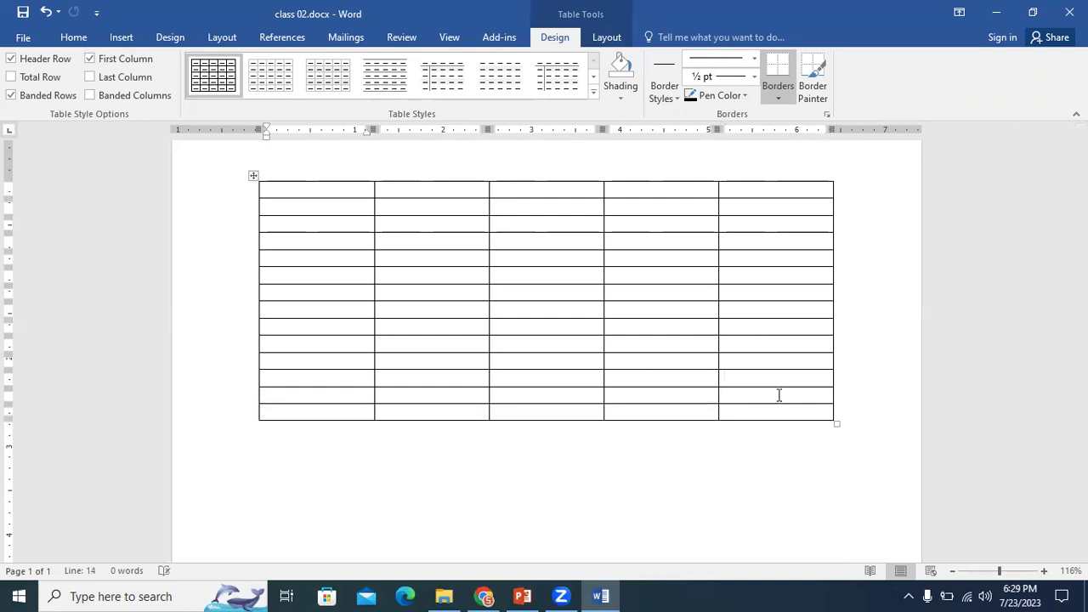
left_click(798, 414)
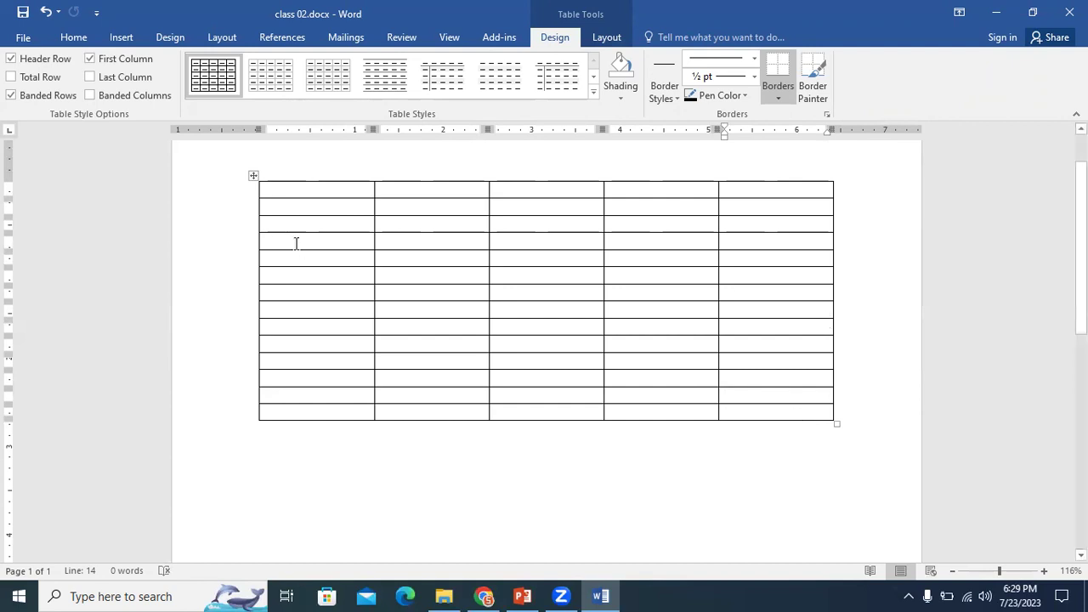
left_click(803, 191)
key("Tab")
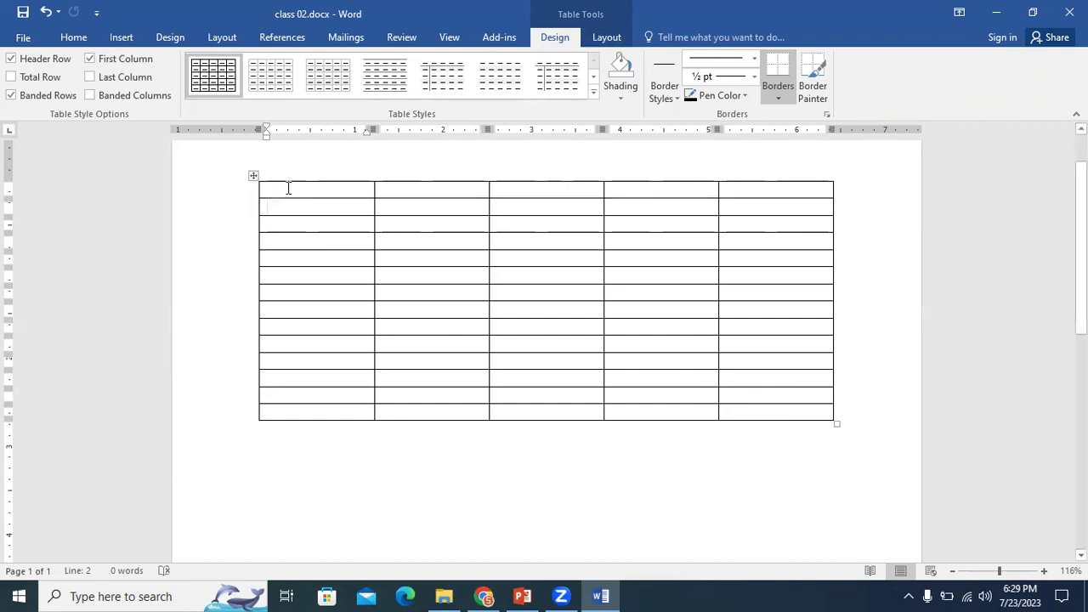
Apply a blue Grid Table style to the whole table
left_click(254, 175)
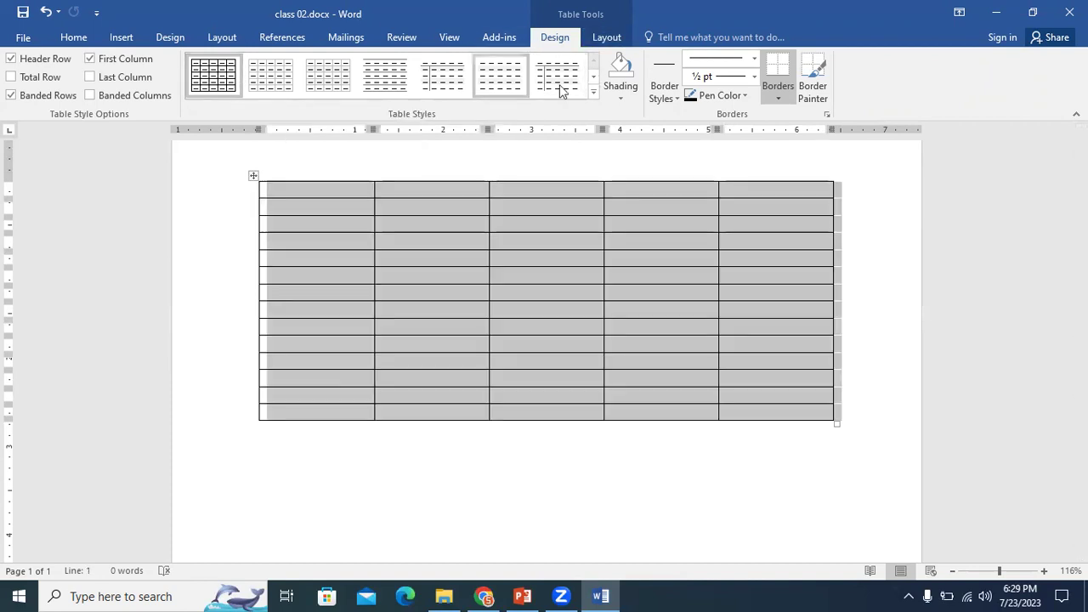
left_click(592, 93)
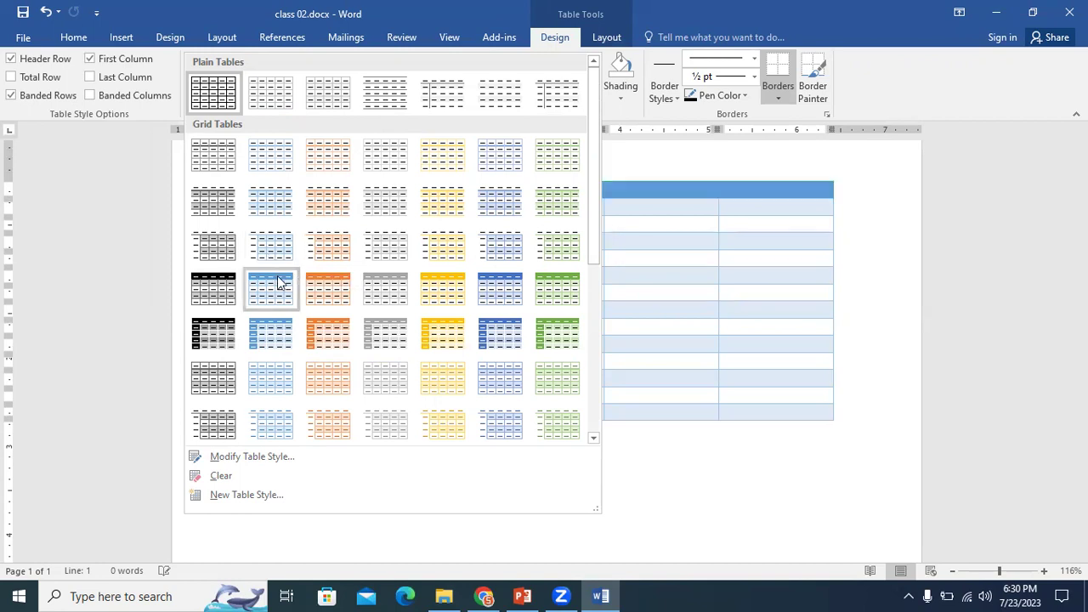
left_click(506, 279)
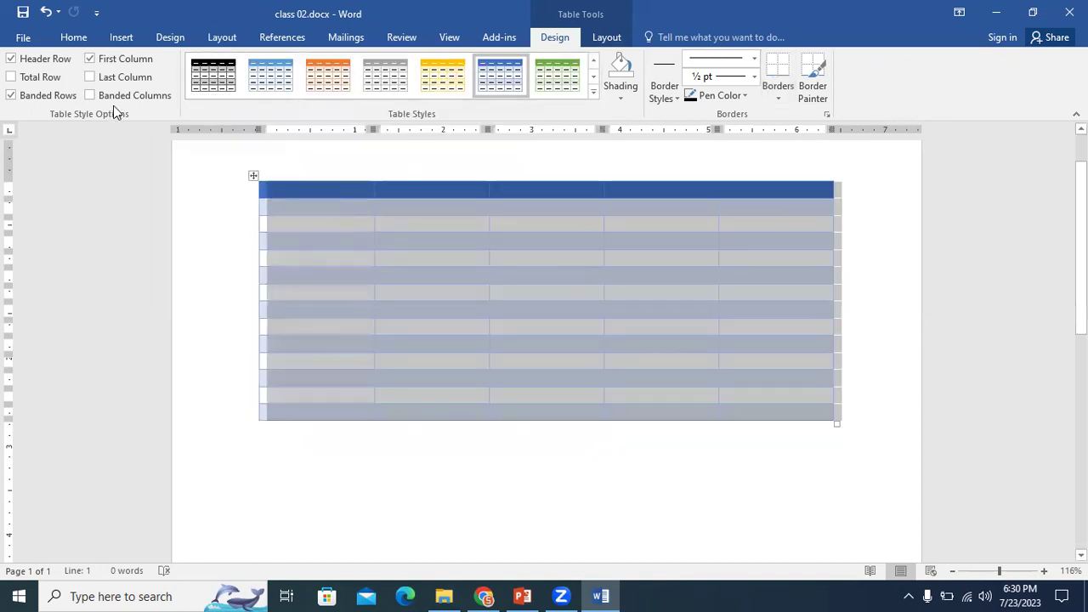
Keep the dark header row and turn on the total row
left_click(23, 59)
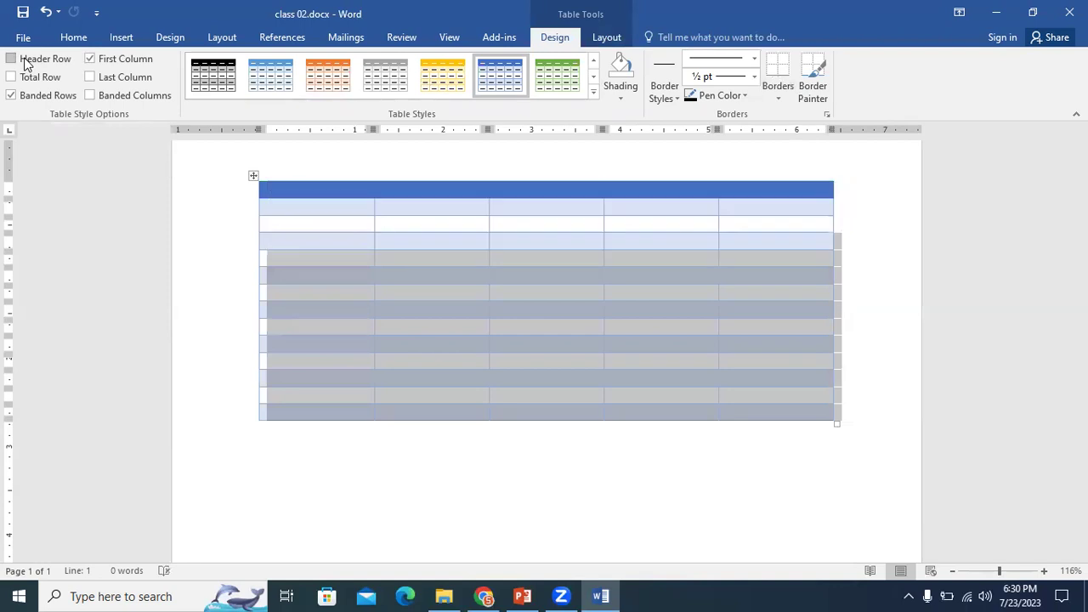
left_click(25, 65)
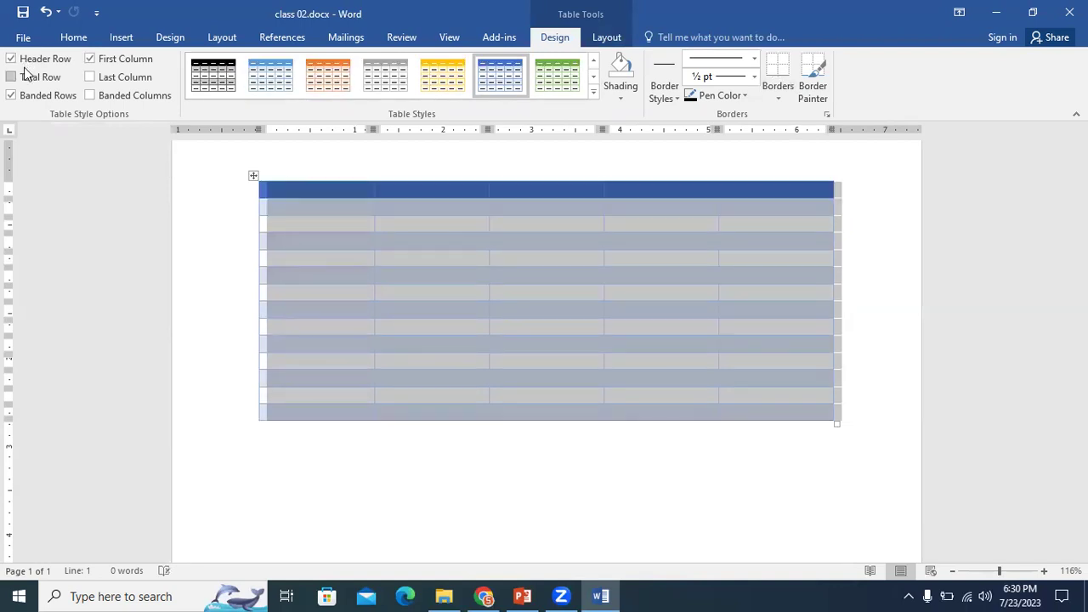
left_click(25, 78)
left_click(25, 79)
left_click(25, 78)
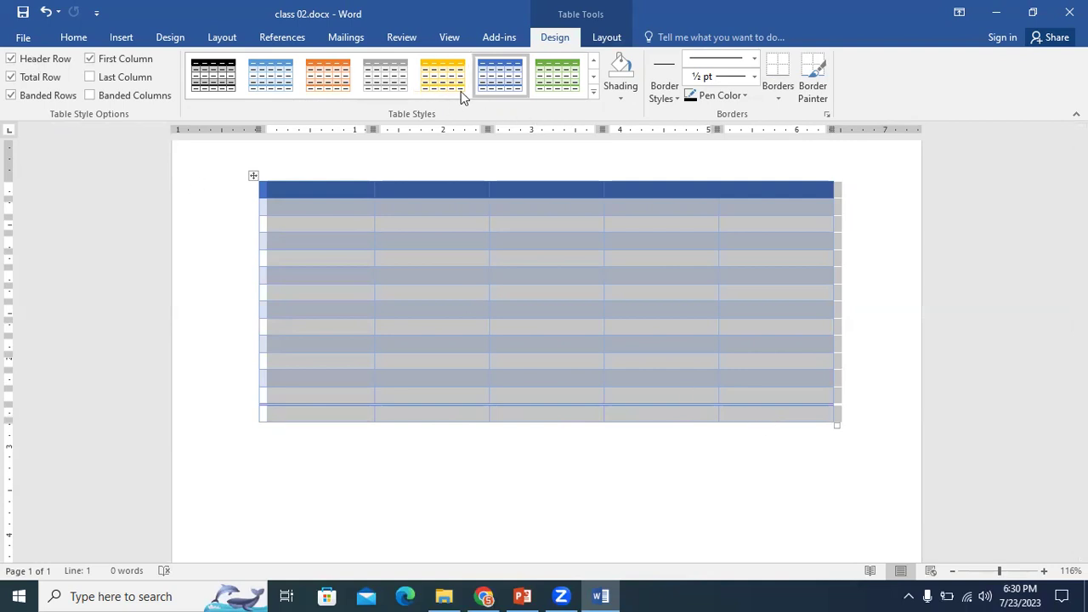
left_click(593, 77)
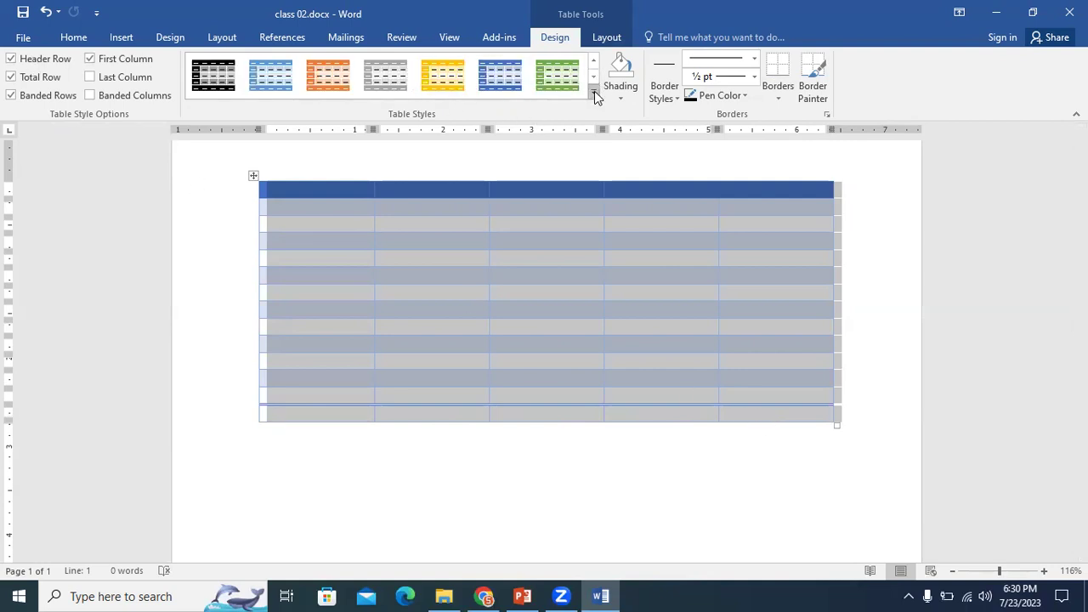
left_click(594, 94)
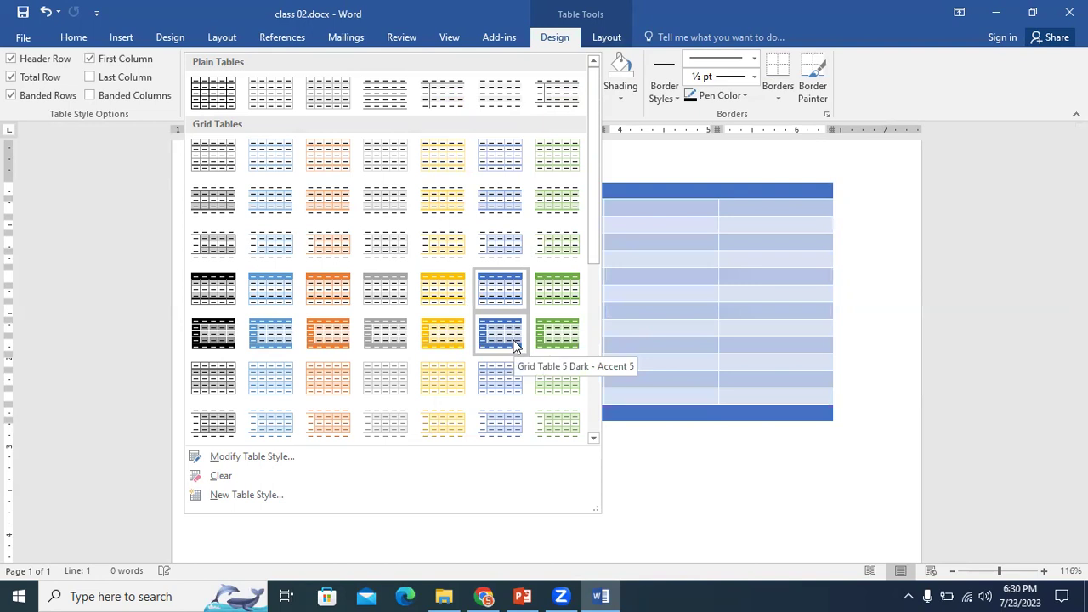
Remove the total row and banded rows, and toggle first-column formatting
left_click(550, 45)
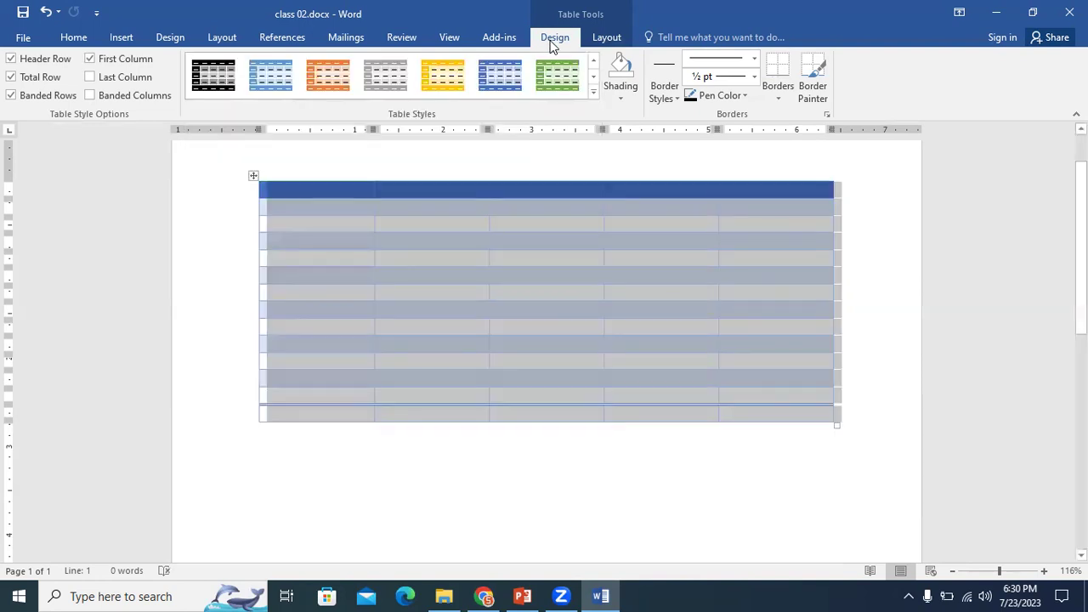
left_click(12, 77)
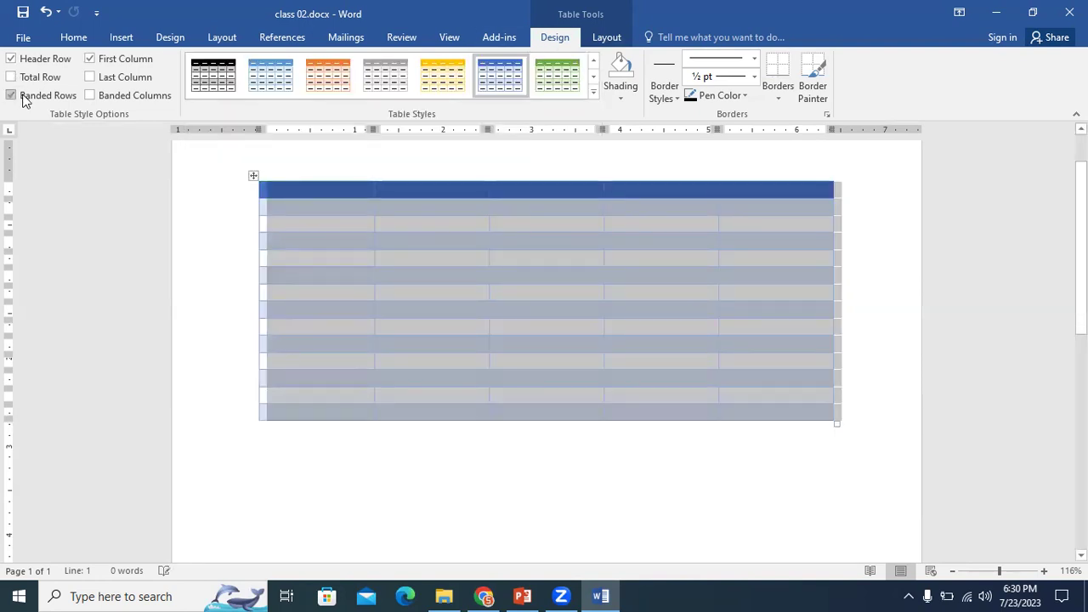
left_click(21, 96)
left_click(23, 97)
left_click(23, 98)
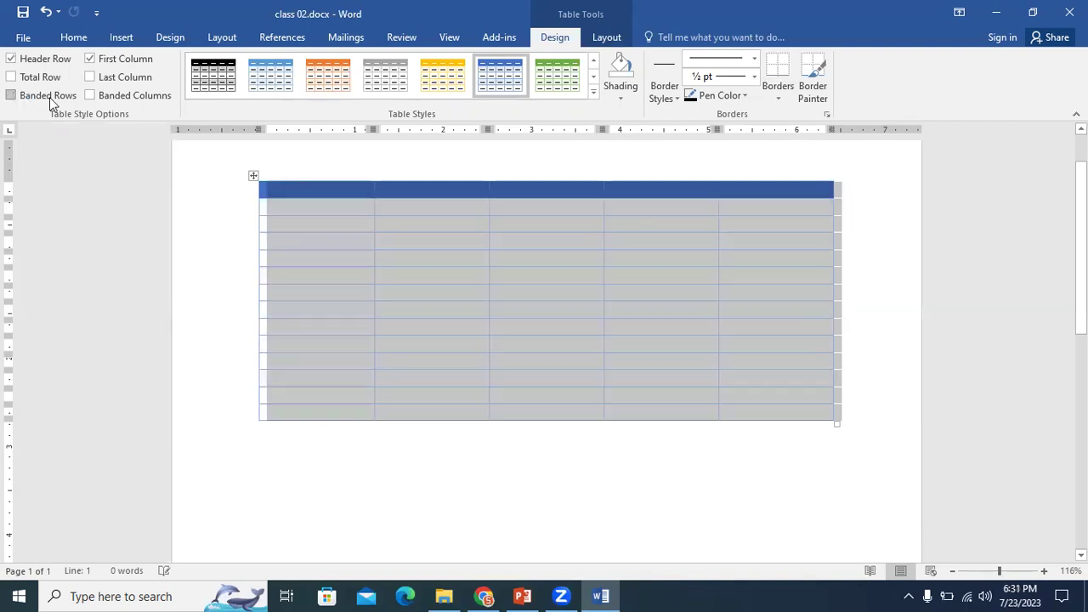
left_click(122, 66)
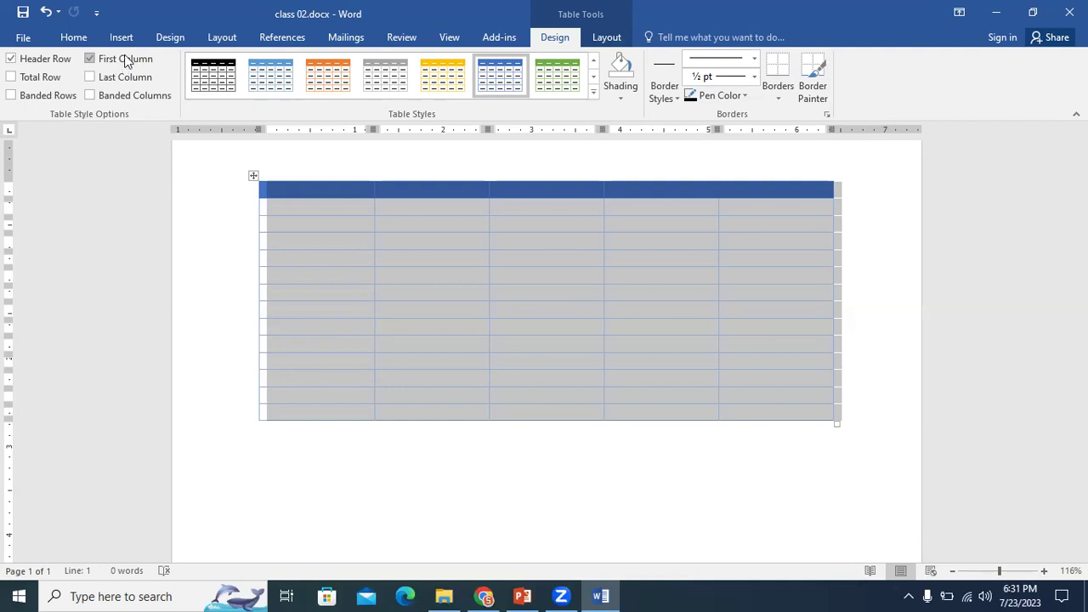
Apply a lighter blue table style with no first-column shading and banded columns
left_click(590, 94)
scroll(344, 243, "down", 3)
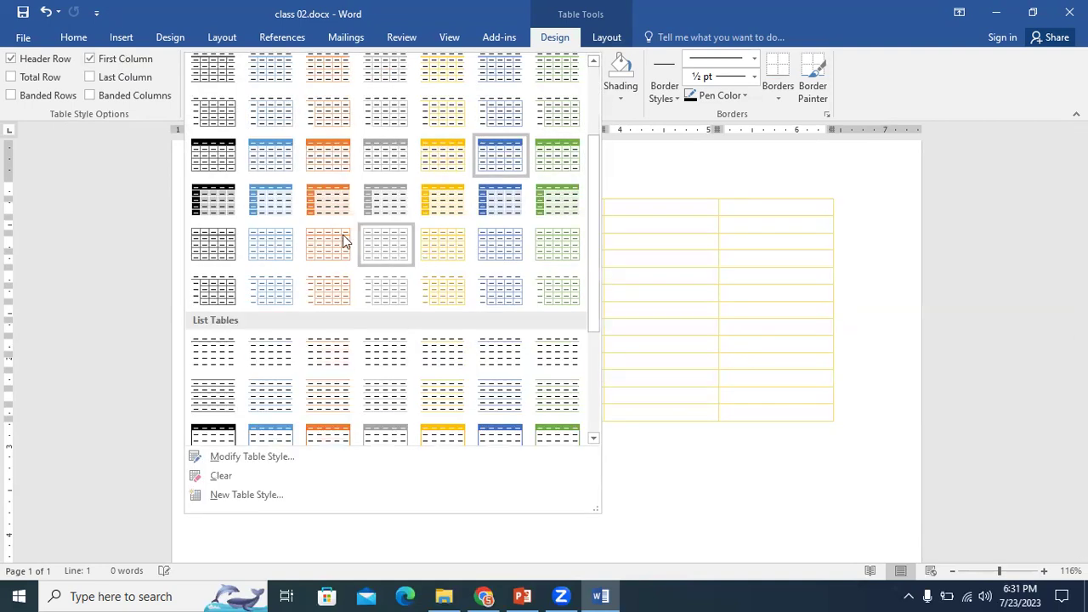
left_click(273, 205)
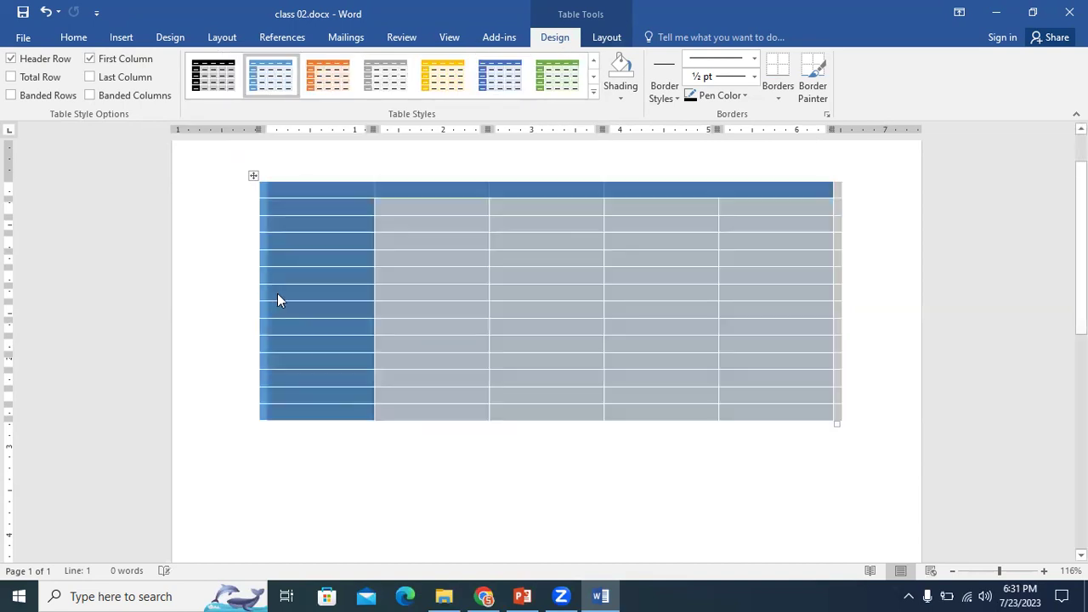
left_click(118, 64)
left_click(118, 65)
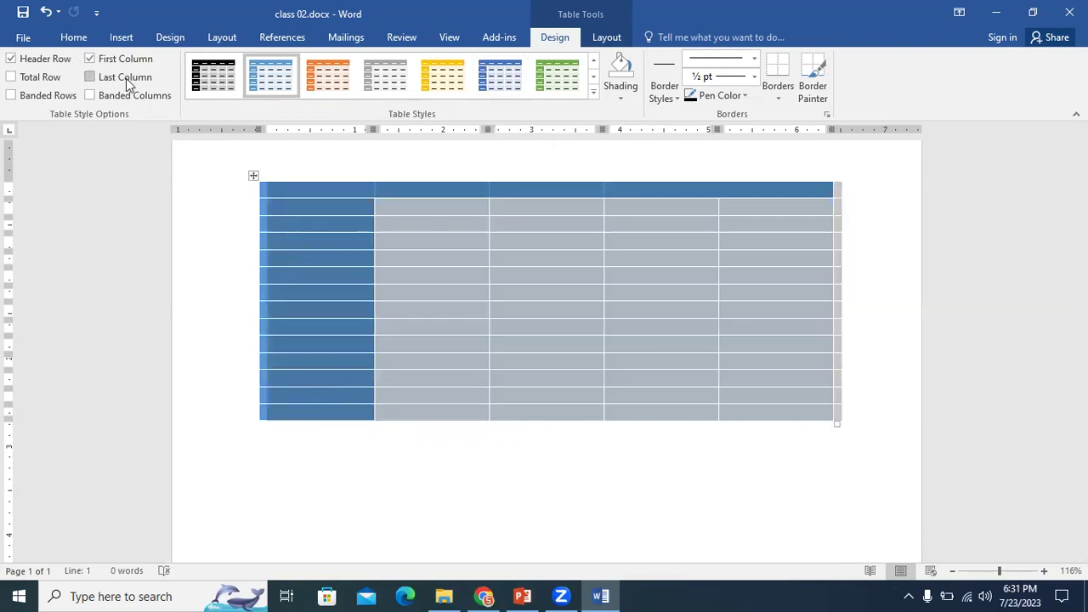
left_click(125, 79)
left_click(126, 78)
left_click(117, 61)
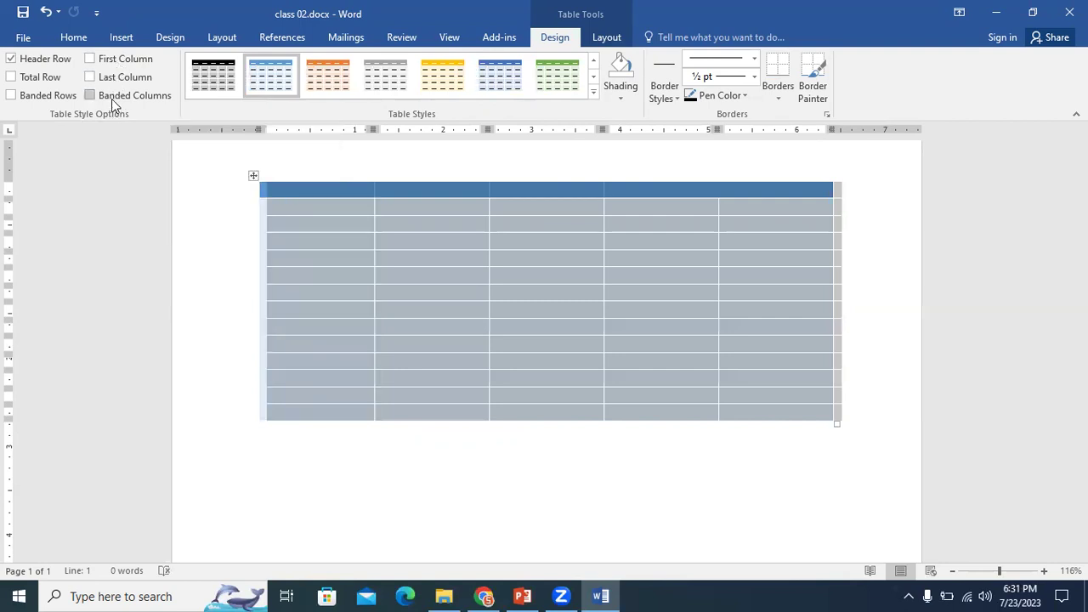
left_click(112, 97)
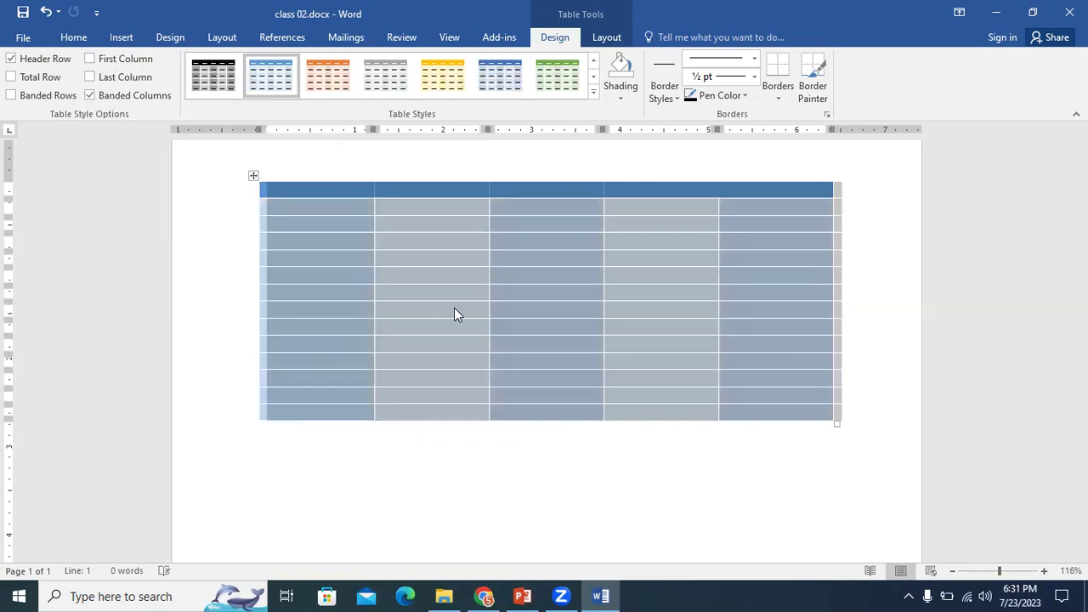
left_click(454, 309)
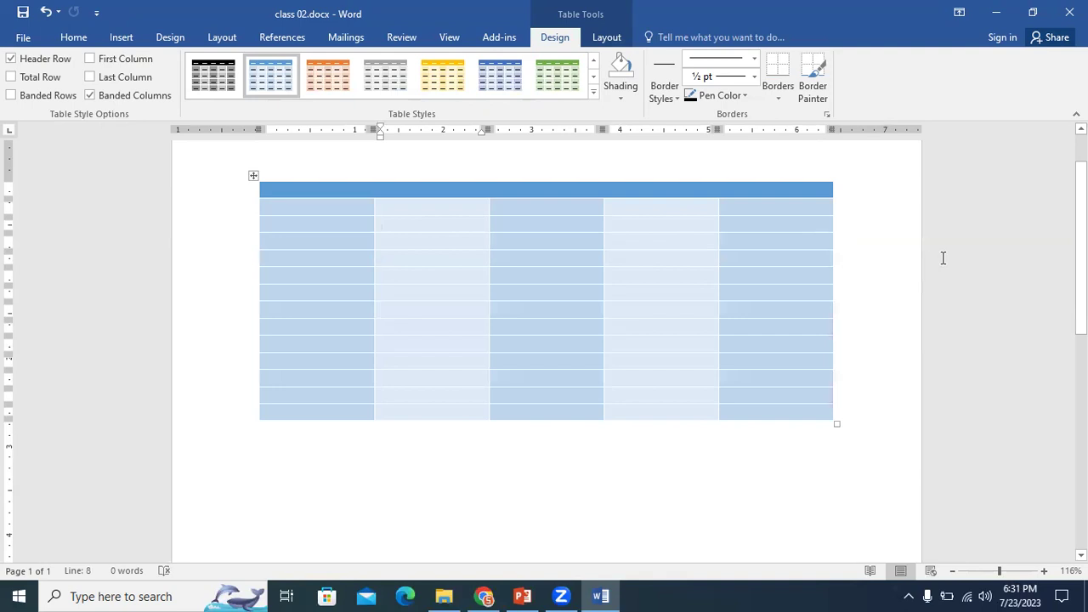
Reselect the whole table and adjust the banded rows option
left_click(253, 176)
left_click(34, 97)
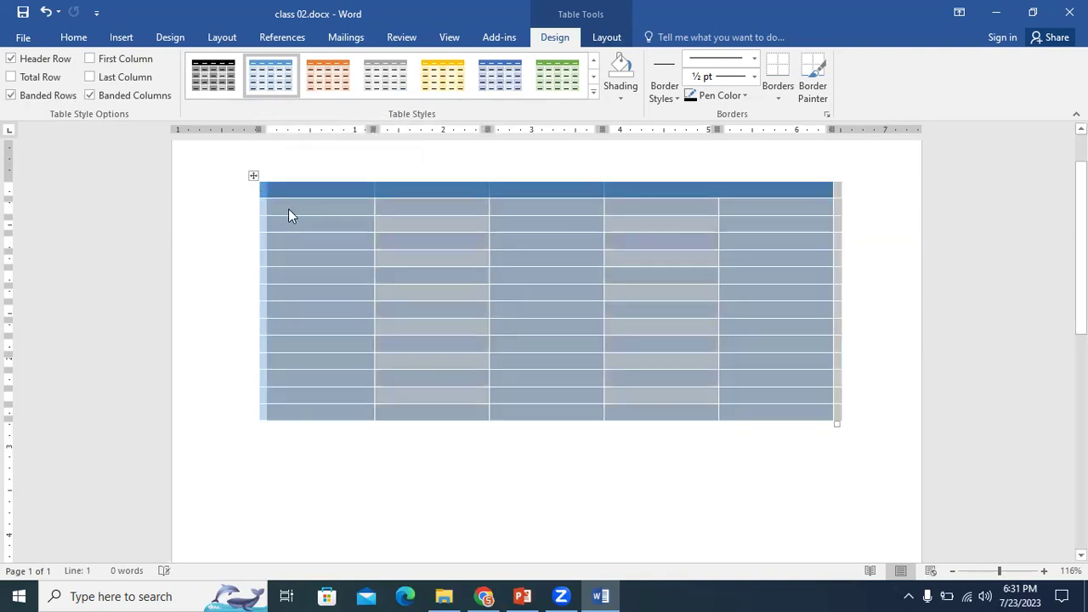
left_click(483, 472)
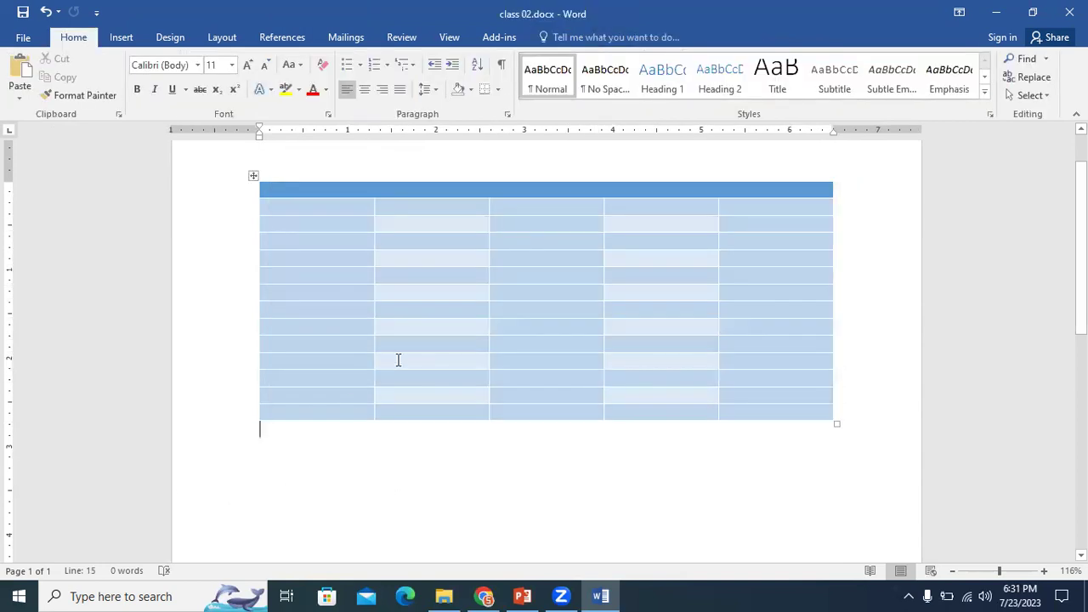
key("ctrl+a")
left_click(254, 175)
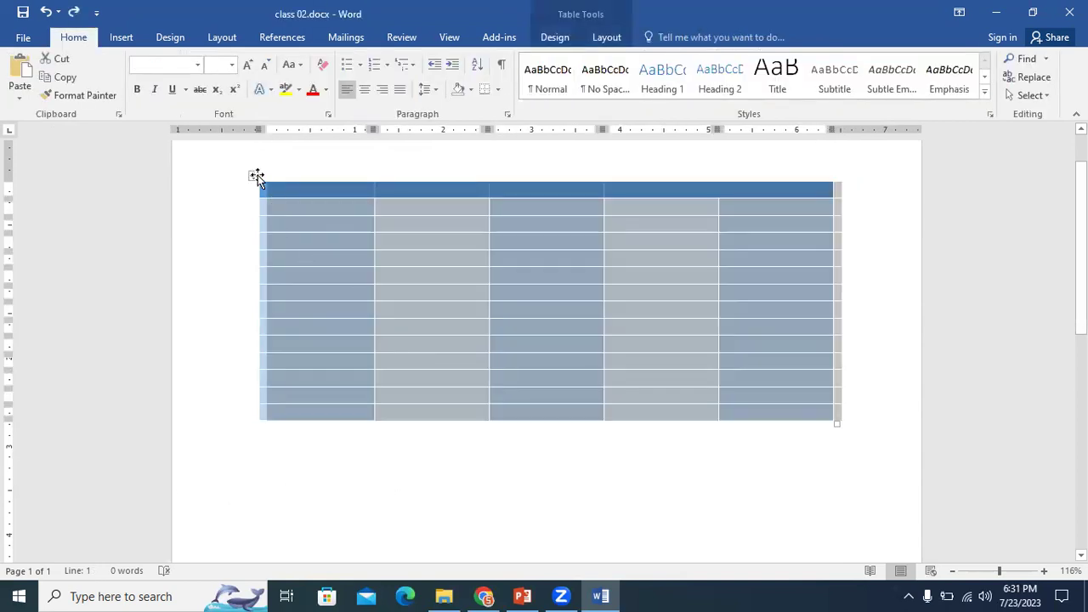
left_click(554, 37)
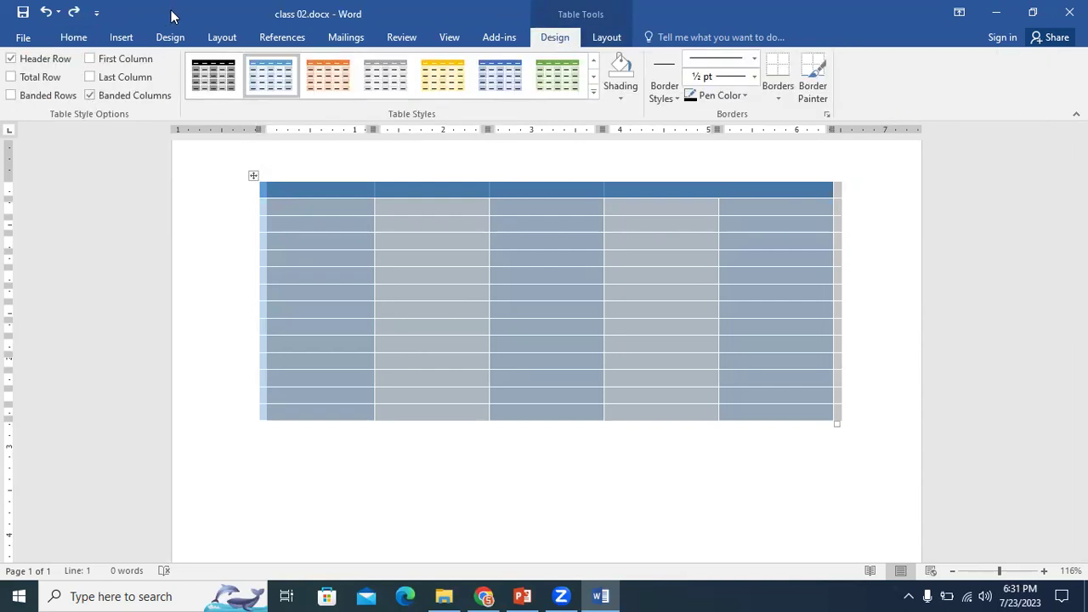
left_click(625, 100)
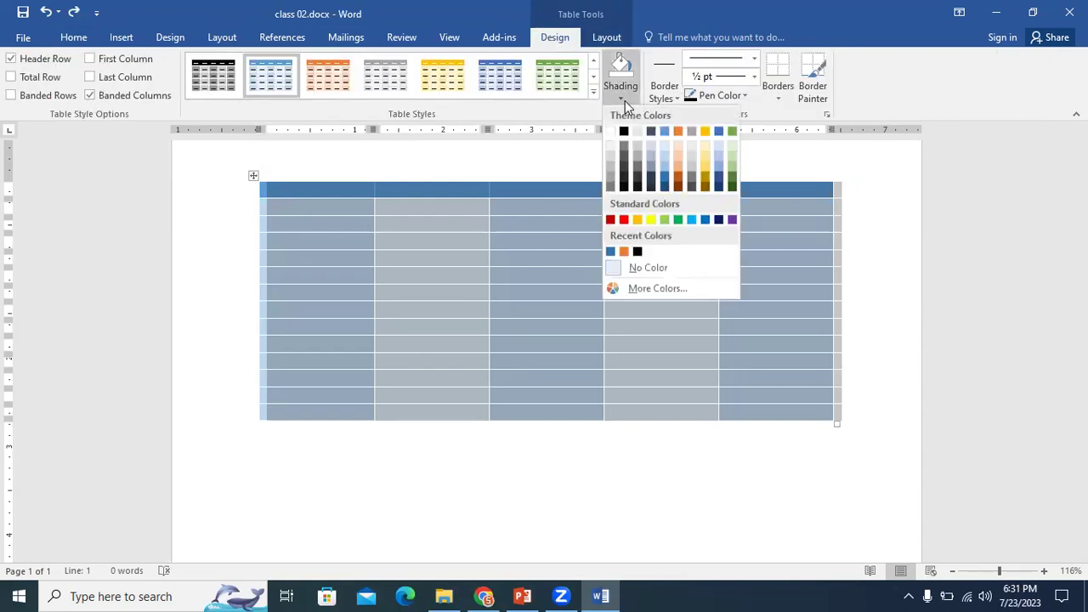
left_click(466, 278)
left_click(466, 278)
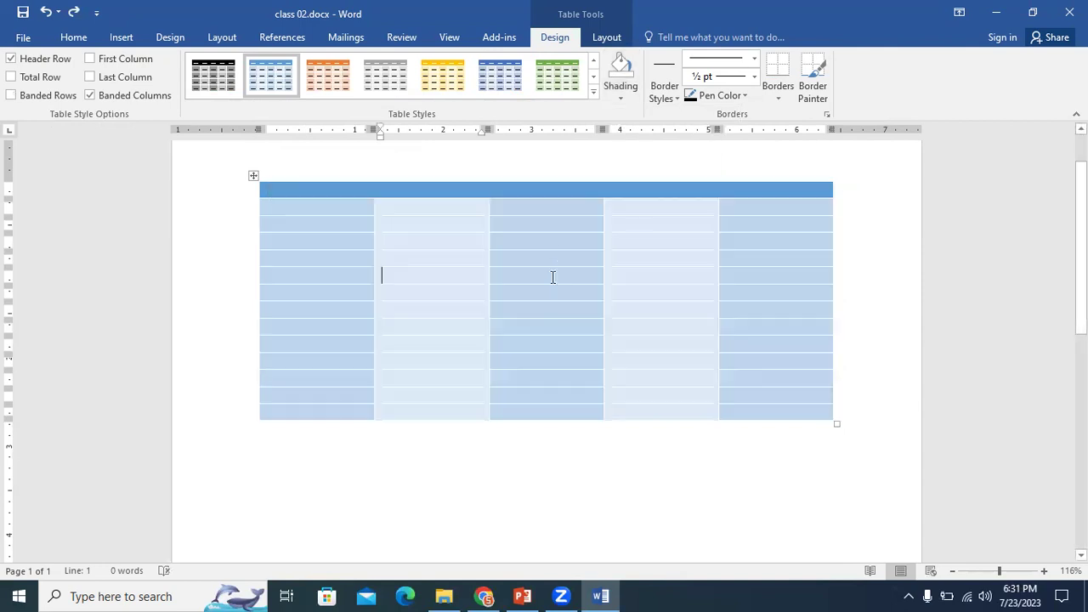
left_click(557, 241)
left_click(622, 98)
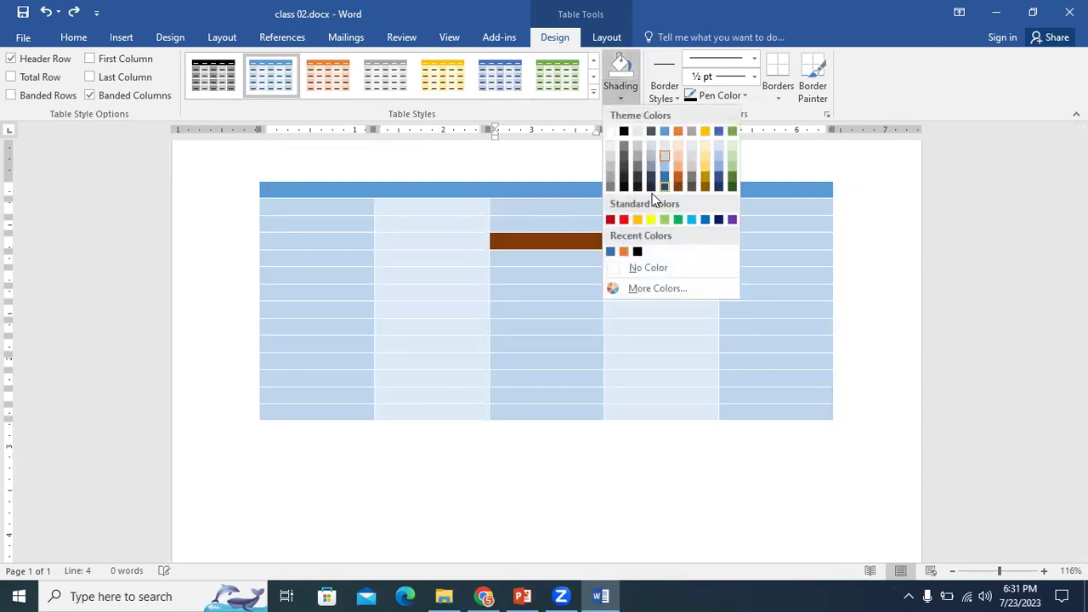
left_click(252, 175)
left_click(253, 176)
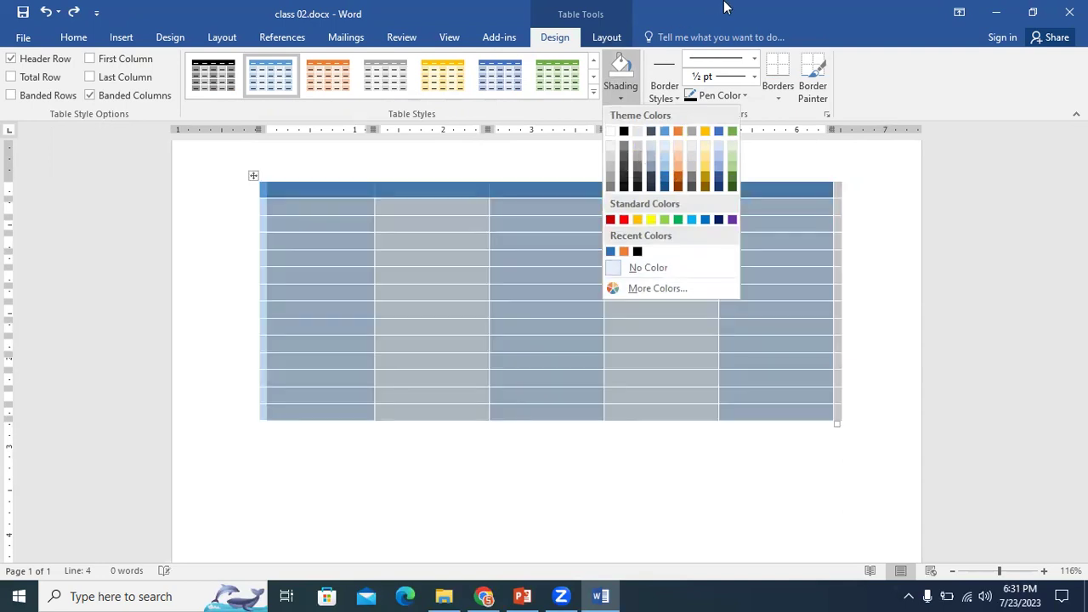
left_click(675, 102)
left_click(676, 102)
left_click(675, 102)
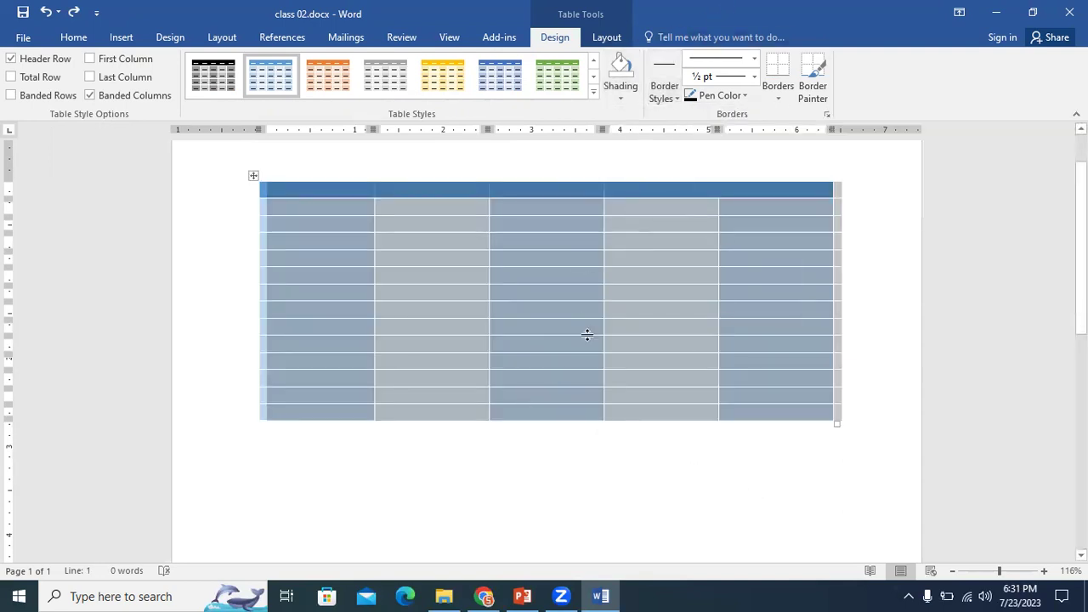
View the Borders and Shading dialog and cancel it unchanged
left_click(779, 100)
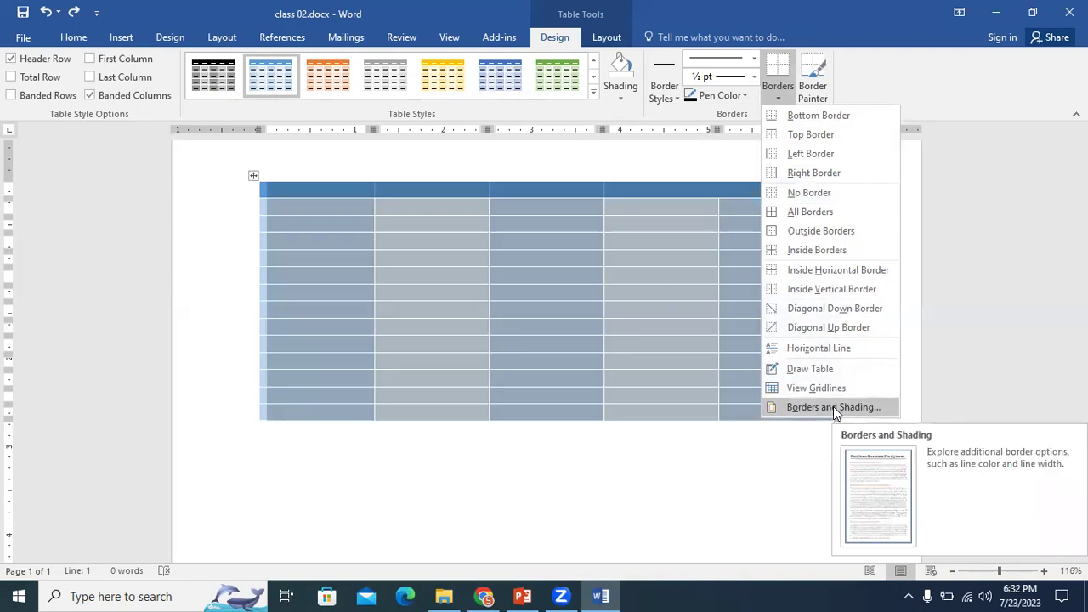
left_click(833, 406)
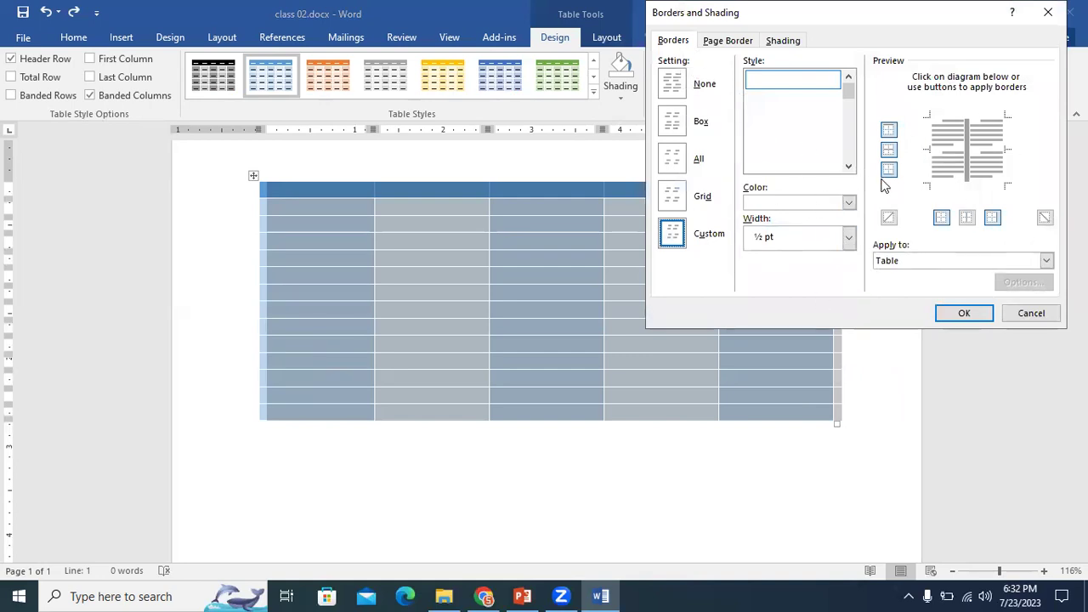
left_click(1031, 314)
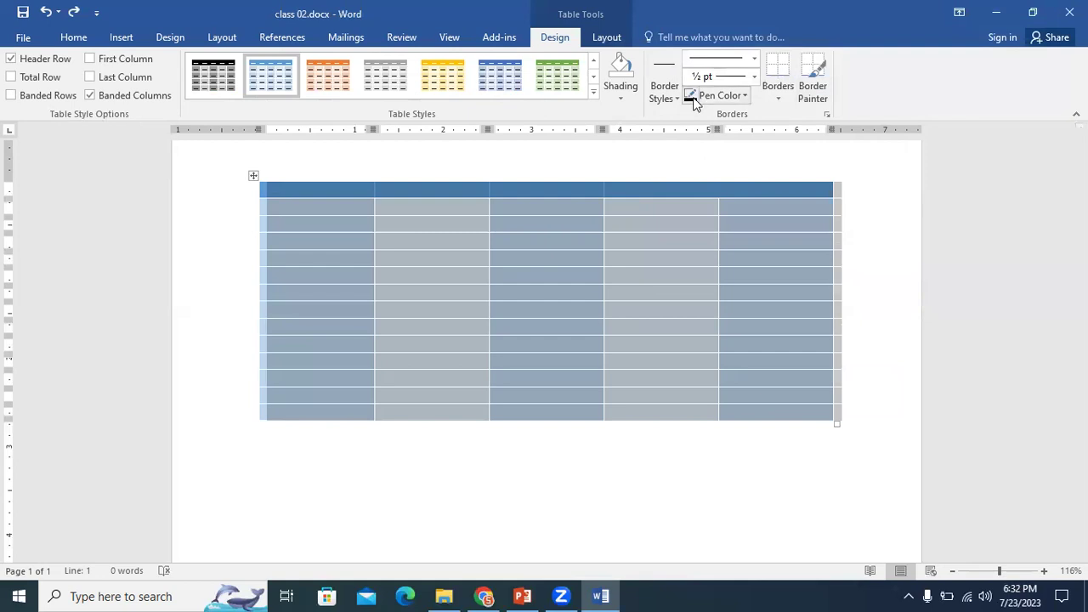
Set the border pen to an Orange Accent 2, solid 3 pt line
left_click(744, 97)
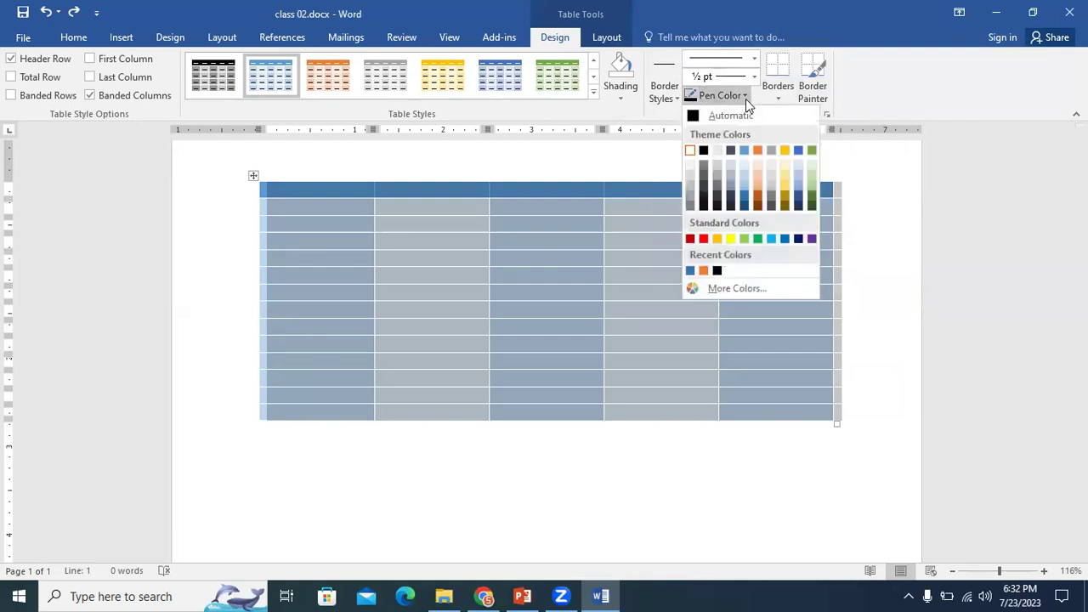
left_click(758, 152)
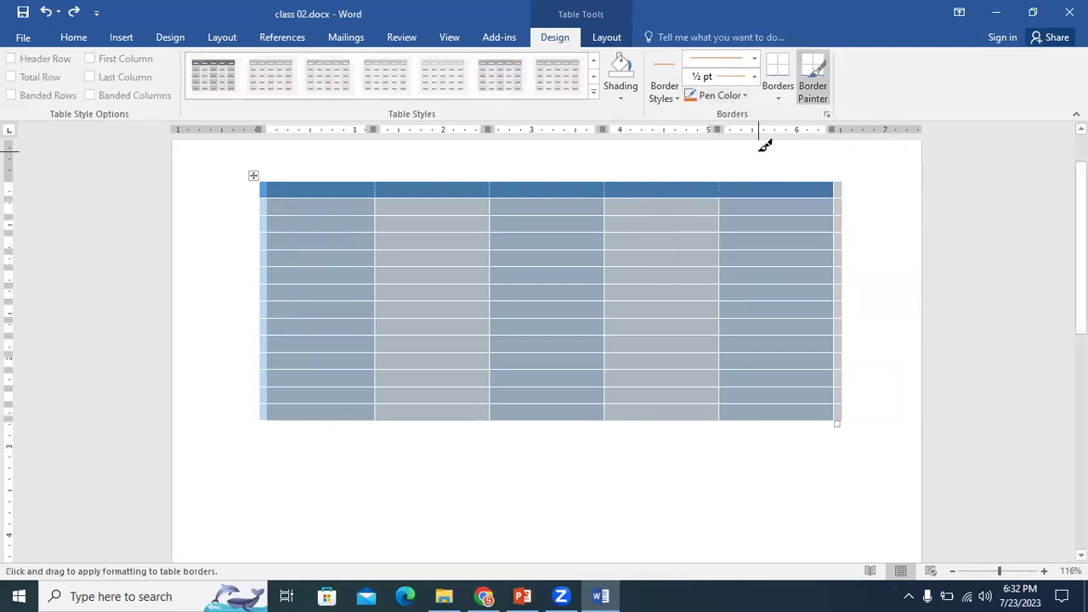
left_click(774, 98)
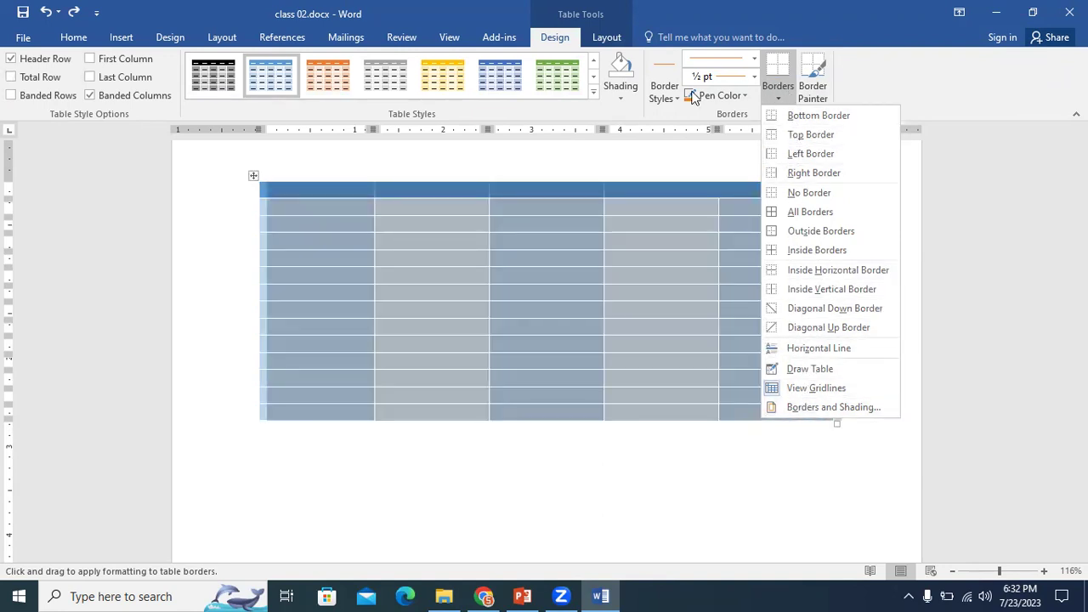
left_click(755, 59)
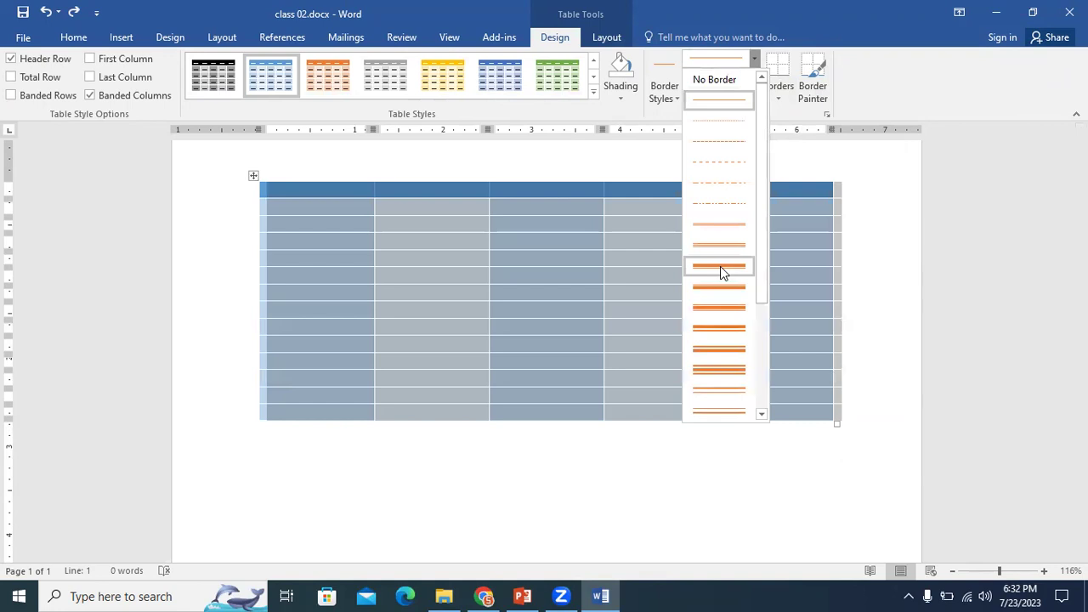
left_click(719, 266)
left_click(754, 59)
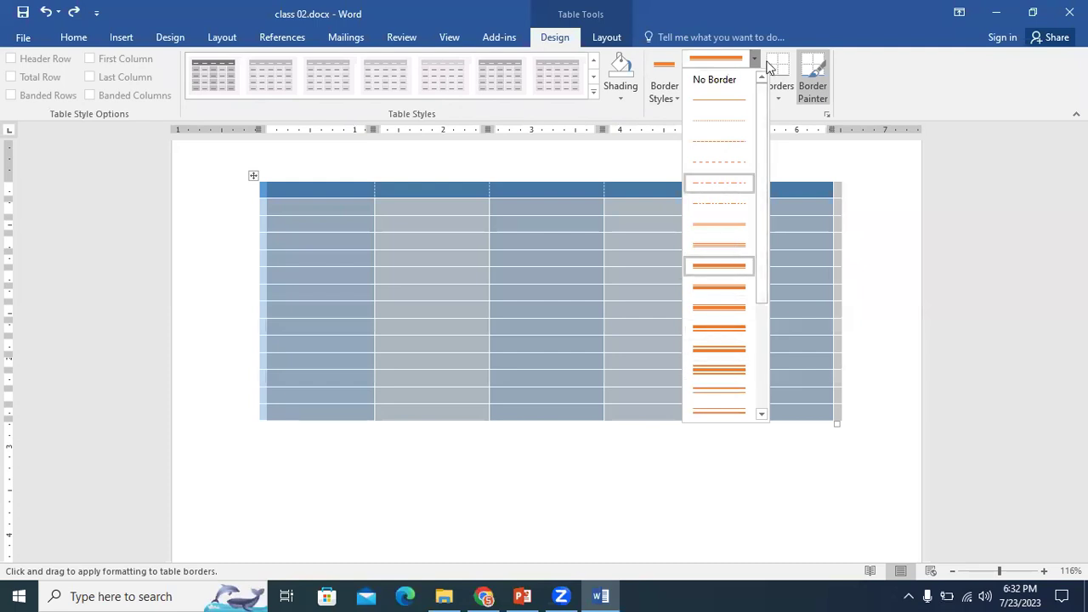
left_click(754, 59)
left_click(754, 77)
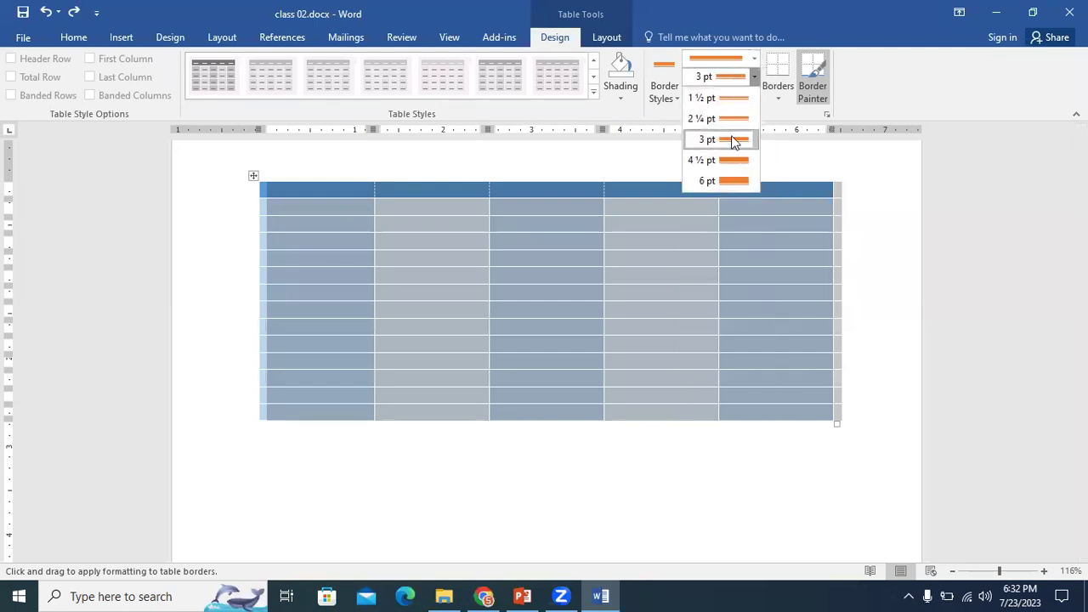
left_click(748, 37)
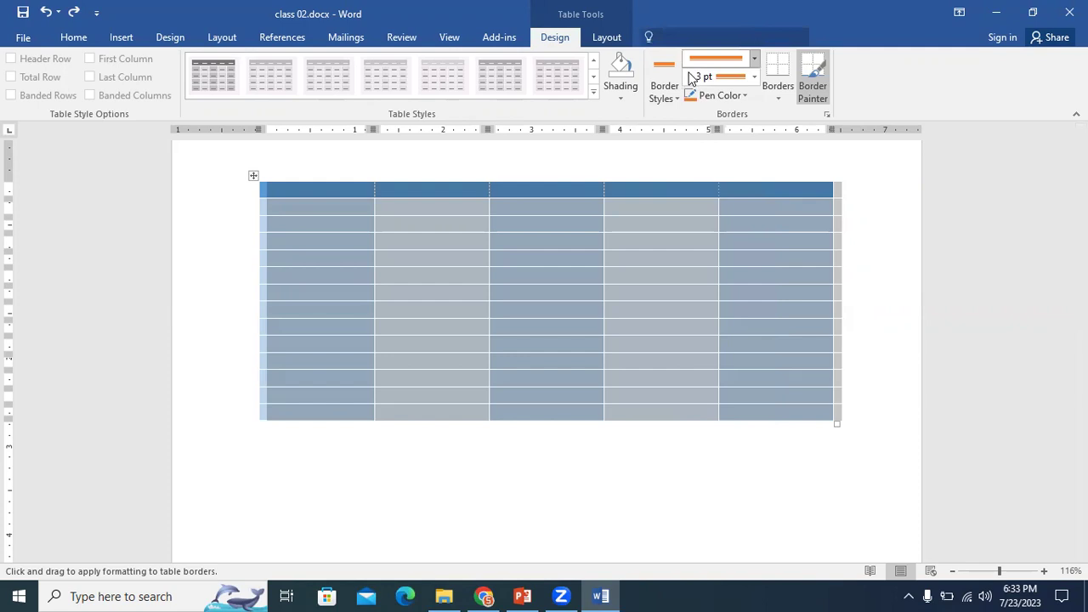
Browse the border styles gallery, then turn off Border Painter
left_click(672, 101)
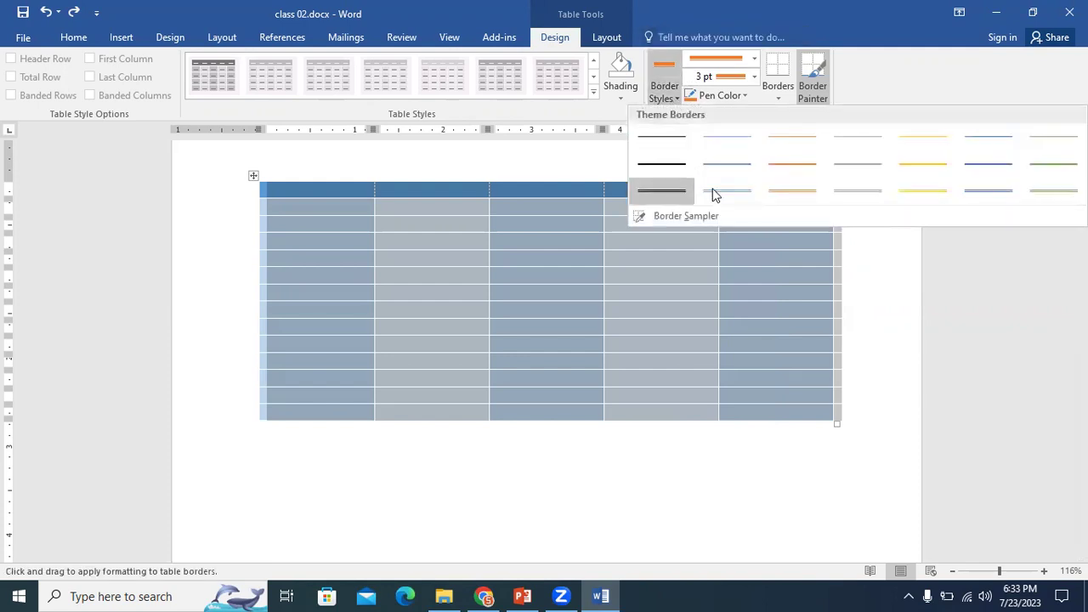
left_click(963, 78)
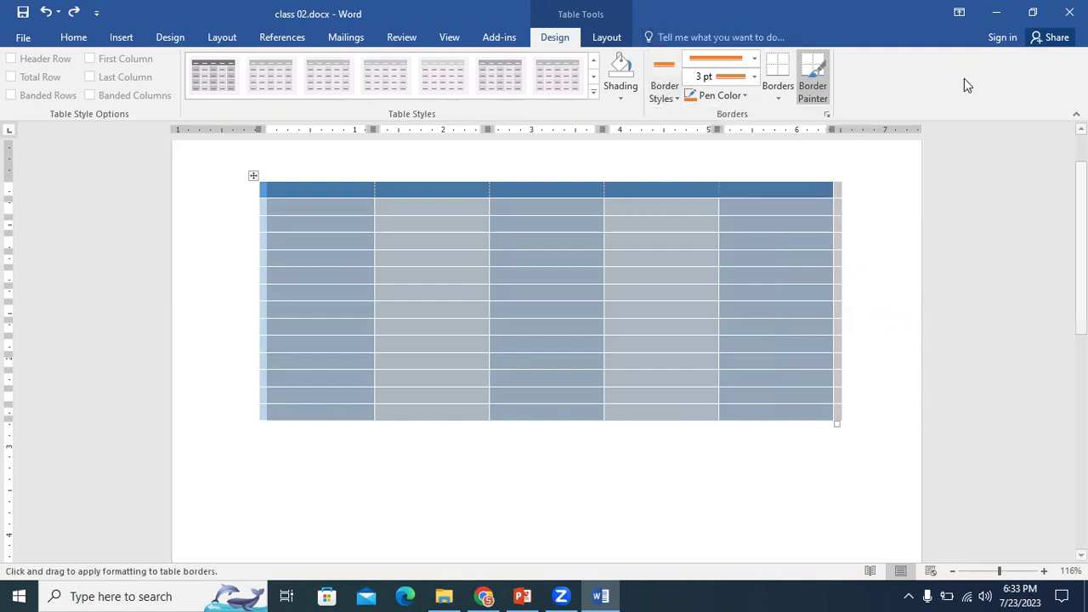
left_click(814, 92)
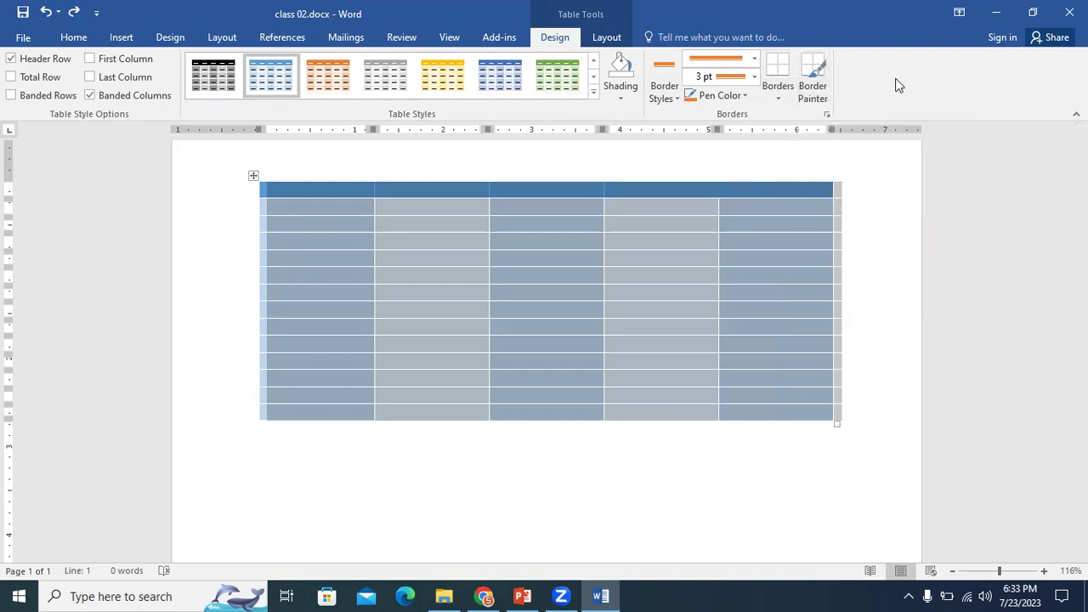
Open and close the Borders menu without applying any border, then show Table Layout
left_click(772, 225)
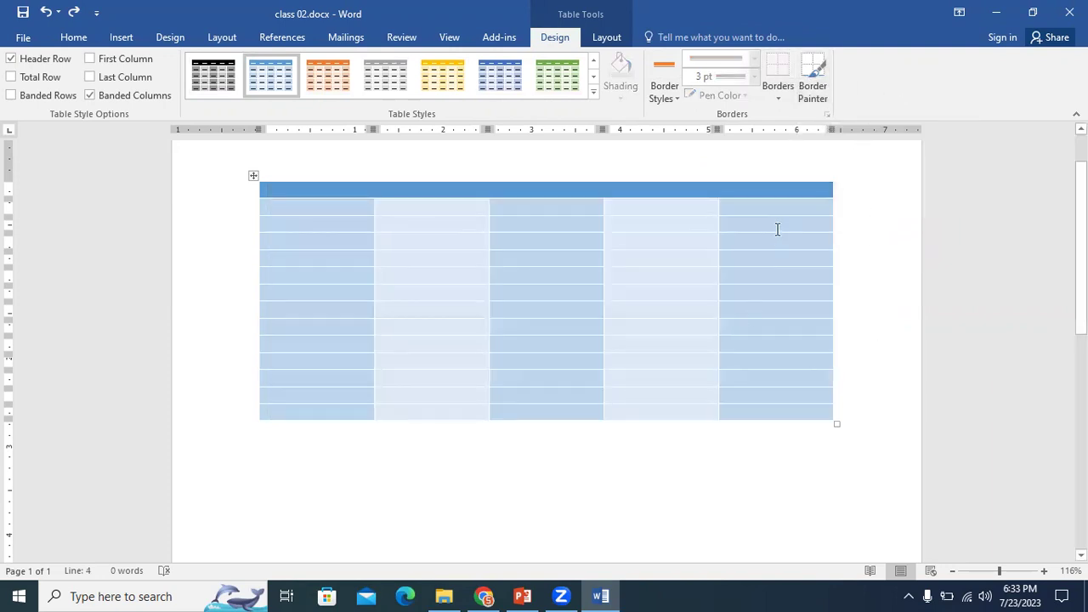
left_click(774, 94)
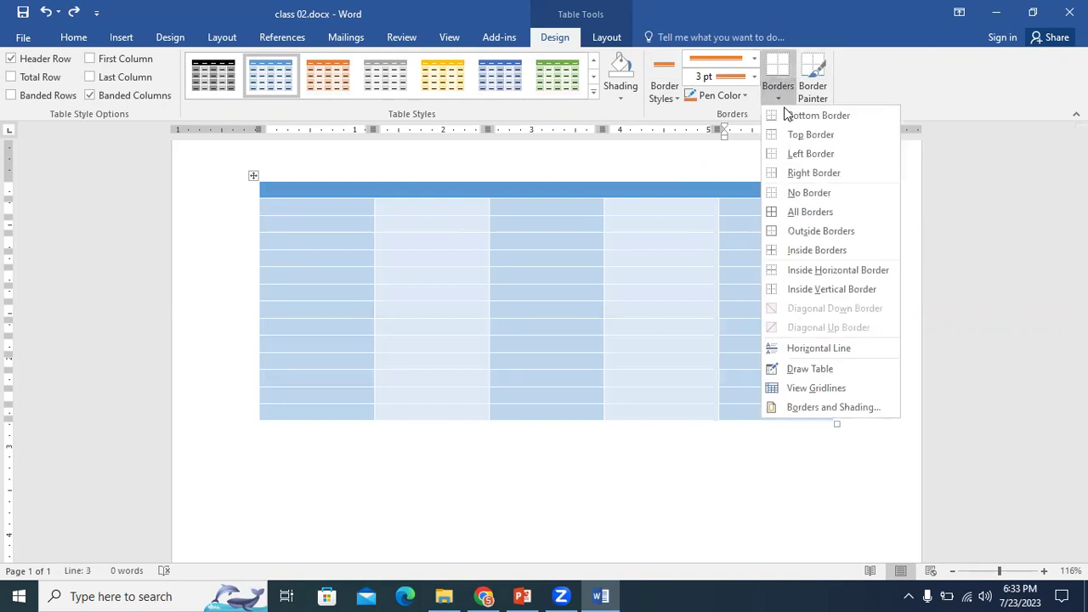
left_click(885, 94)
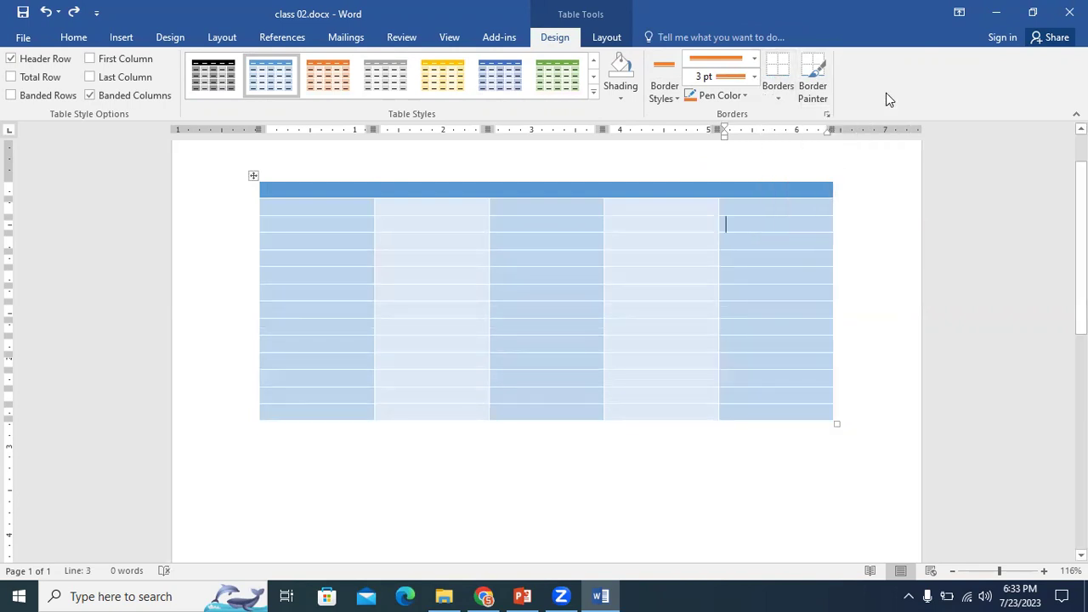
left_click(532, 469)
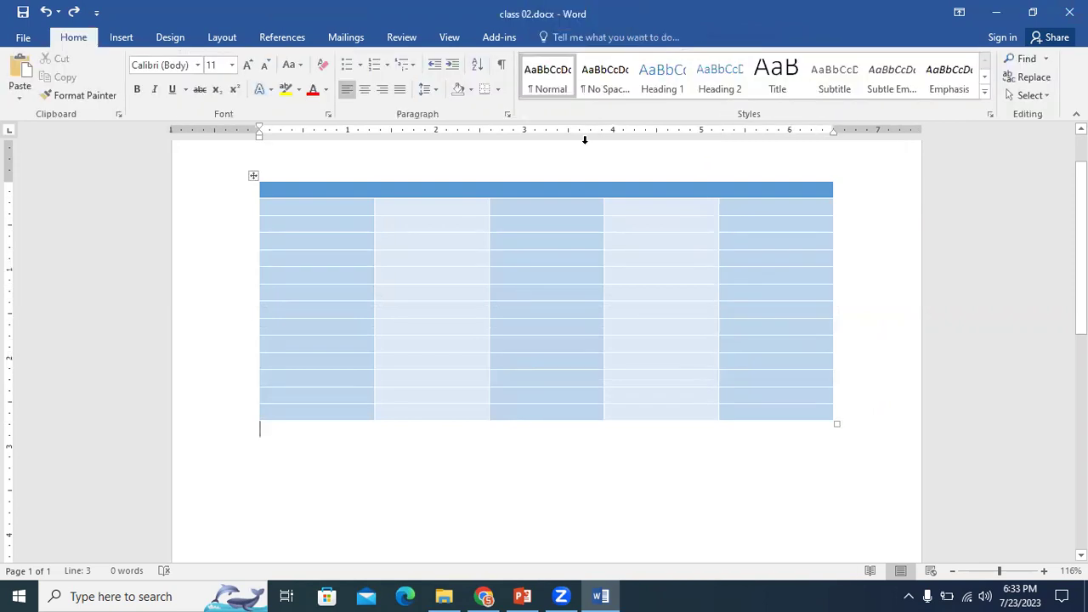
left_click(261, 188)
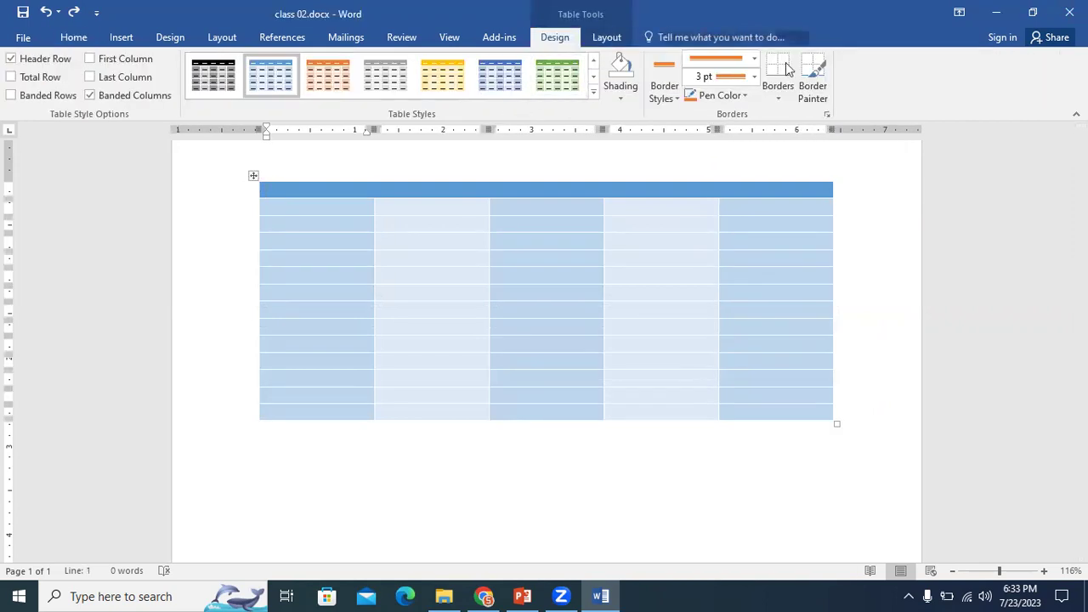
left_click(614, 47)
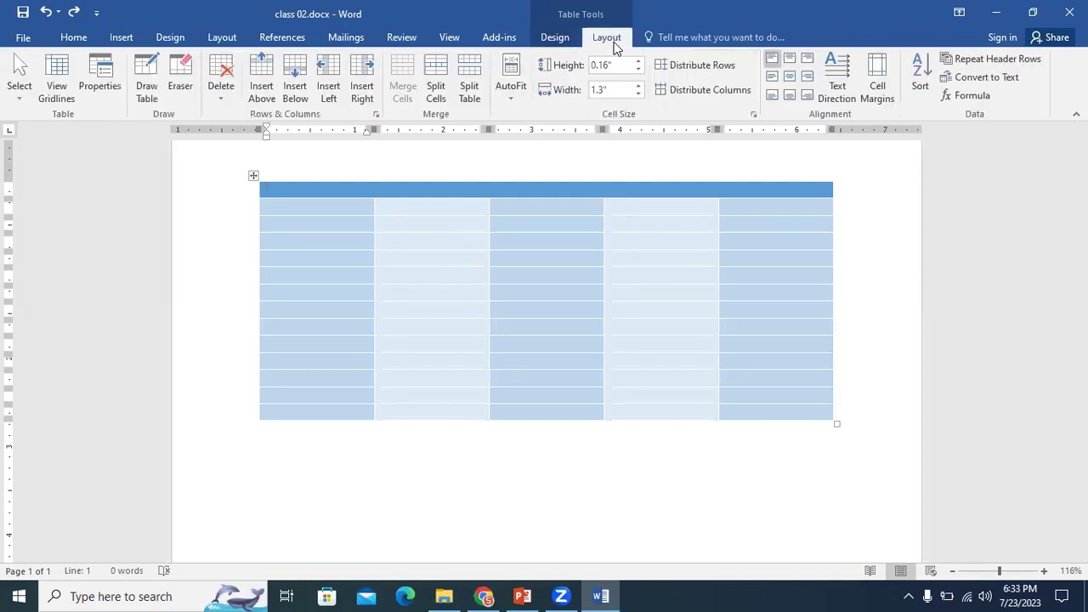
Type a, b and c into the first three cells of the second row
left_click(312, 204)
left_click(313, 193)
left_click(300, 211)
left_click(311, 189)
left_click(317, 192)
left_click(306, 208)
type("a")
left_click(389, 210)
type("b")
left_click(558, 209)
type("c")
Type d and e into the fourth and fifth cells of row 2
left_click(634, 212)
type("d")
left_click(778, 217)
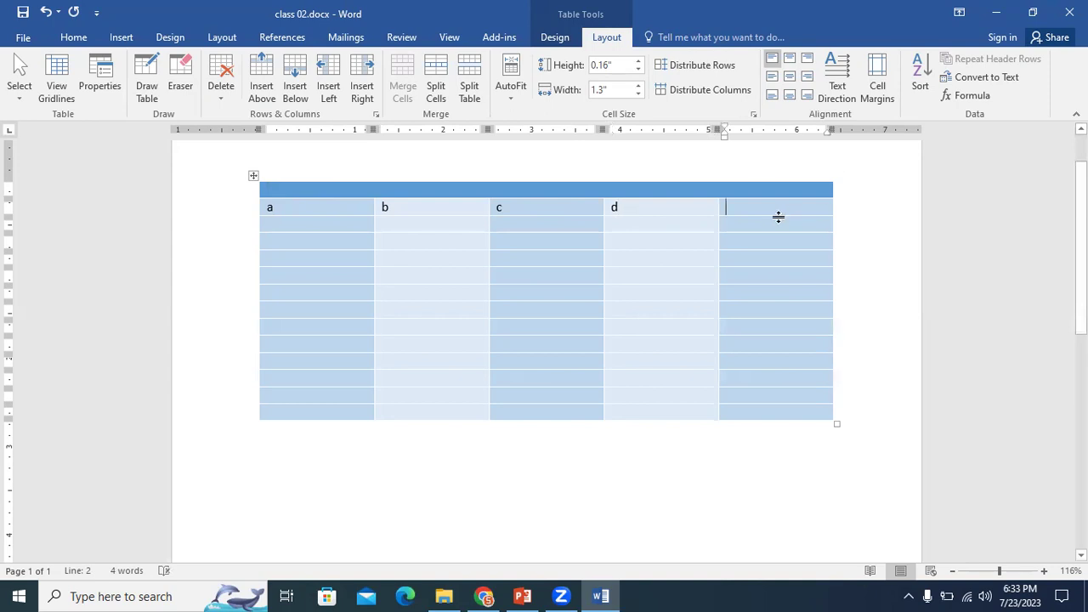
type("e")
left_click(634, 260)
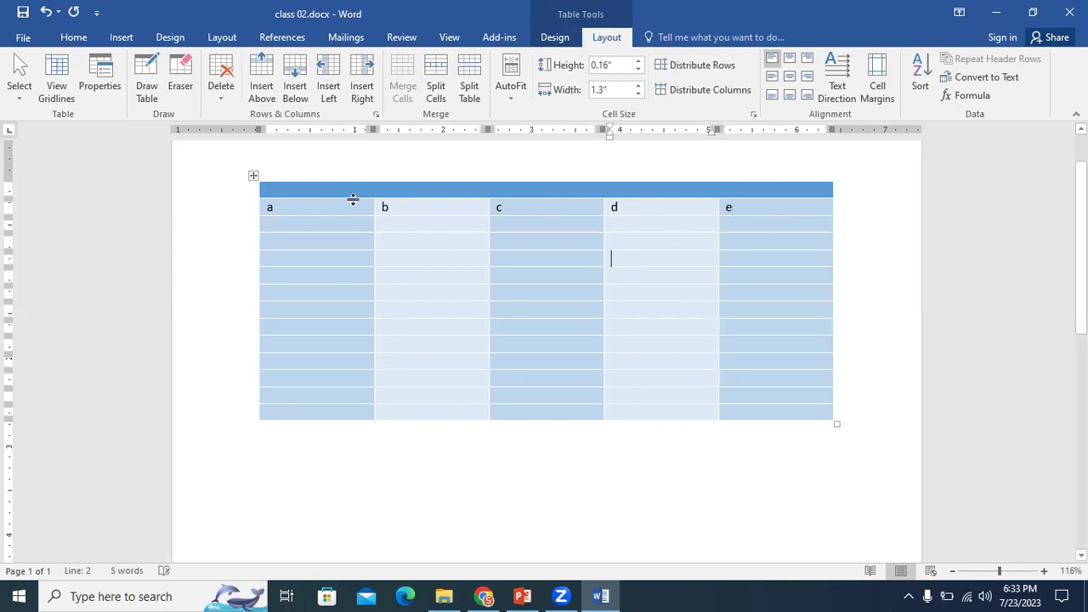
left_click(311, 188)
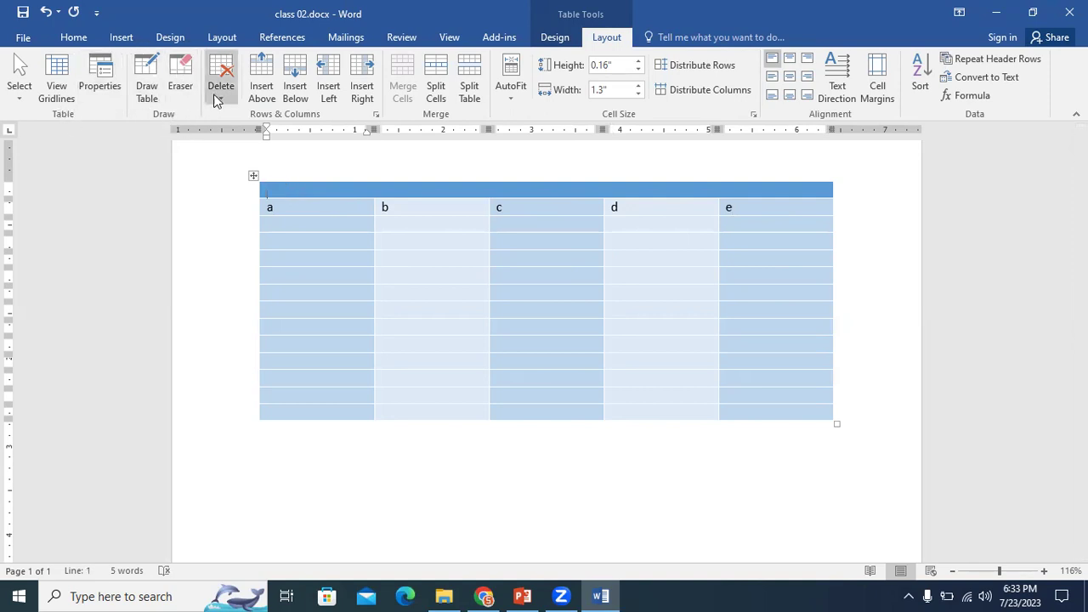
left_click(285, 210)
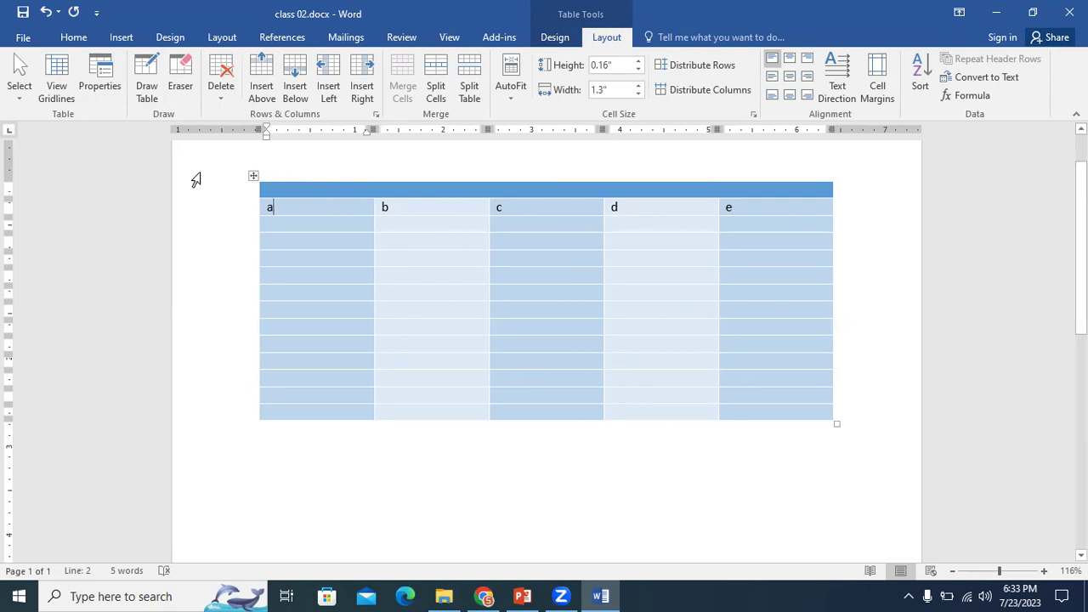
left_click(262, 93)
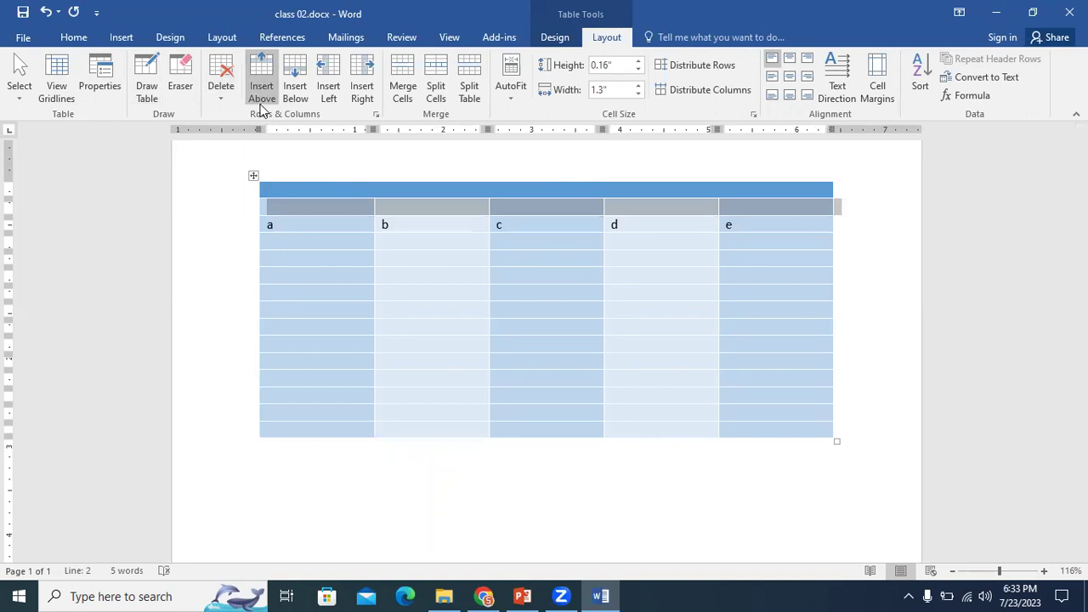
key("ctrl+z")
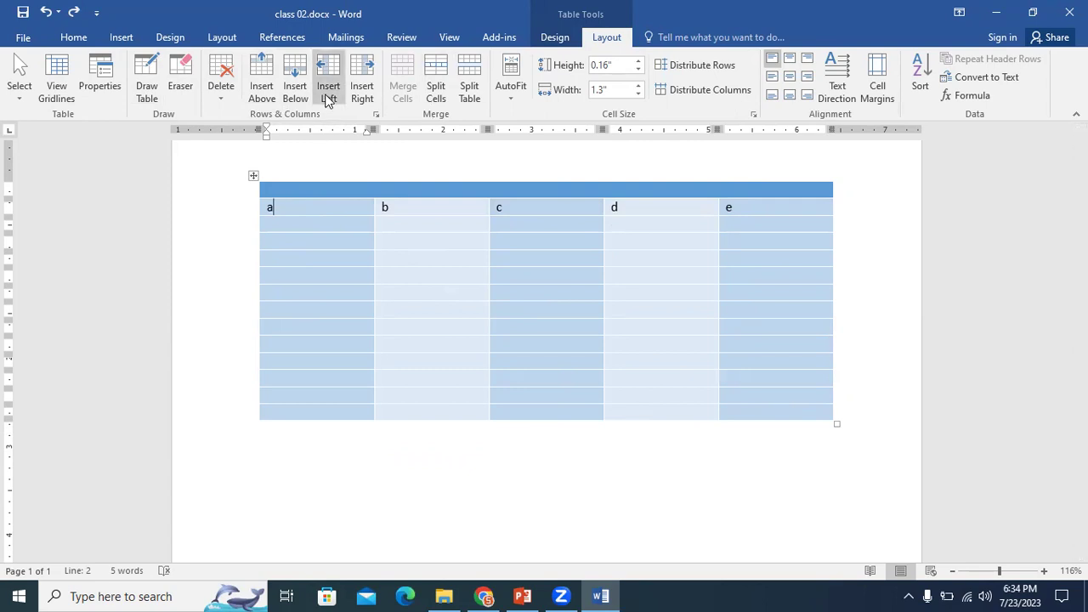
left_click(320, 189)
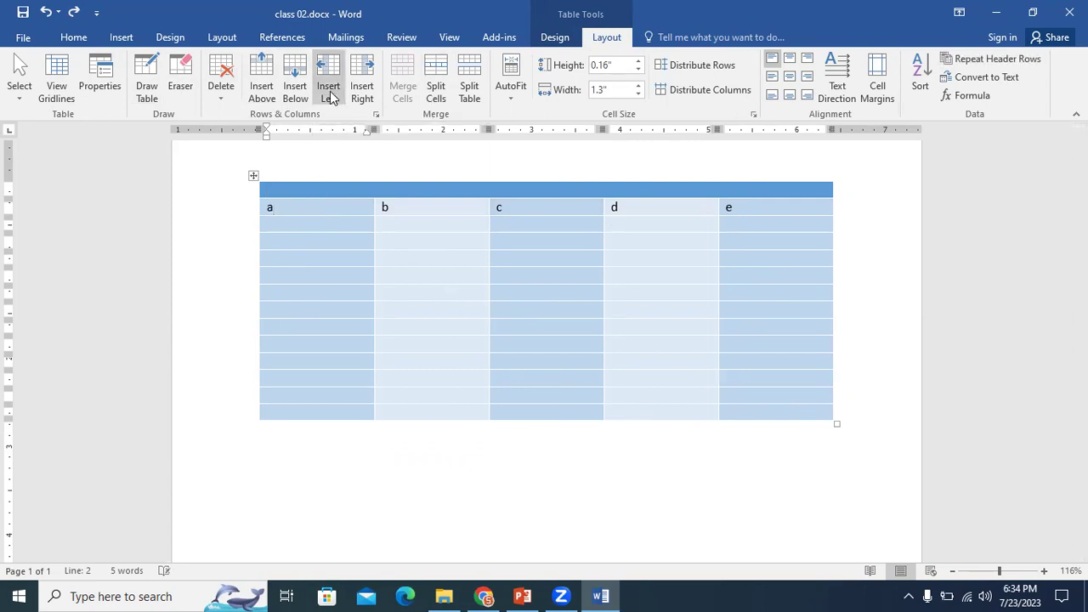
left_click(329, 91)
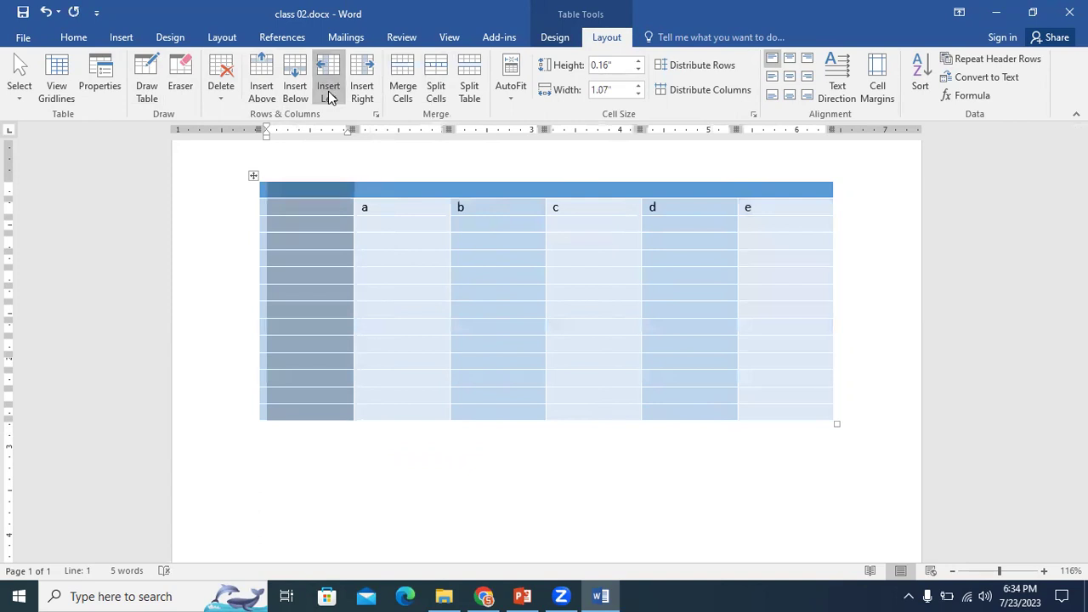
key("ctrl+z")
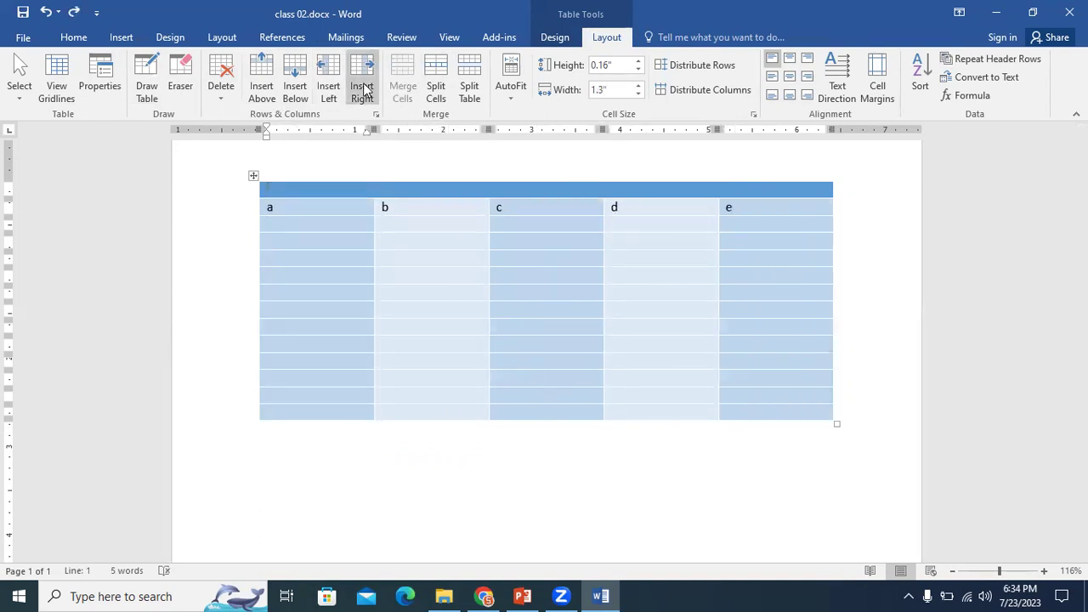
left_click(362, 91)
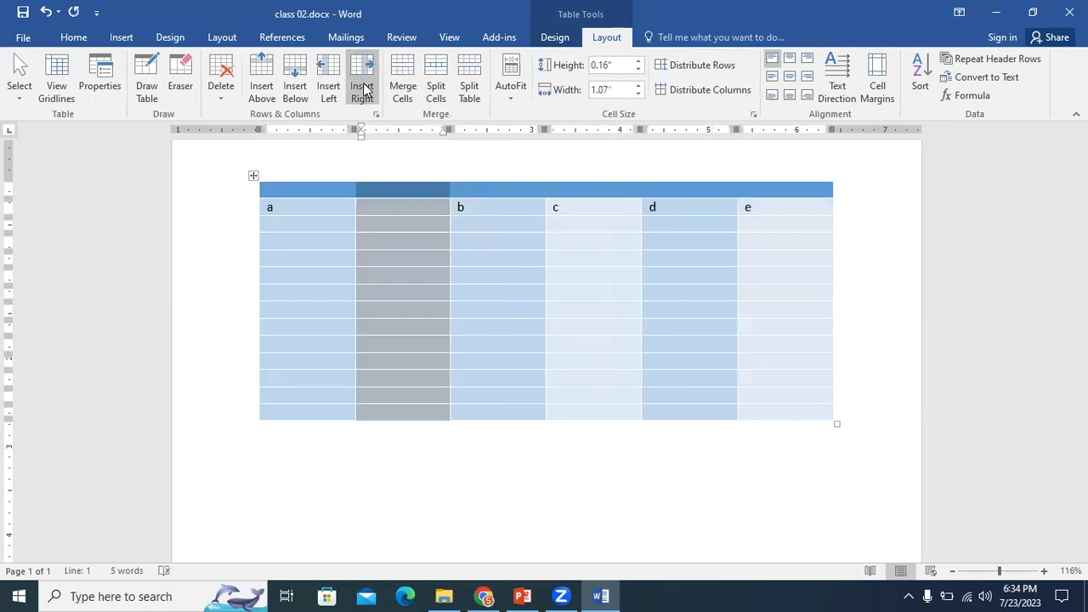
key("ctrl+z")
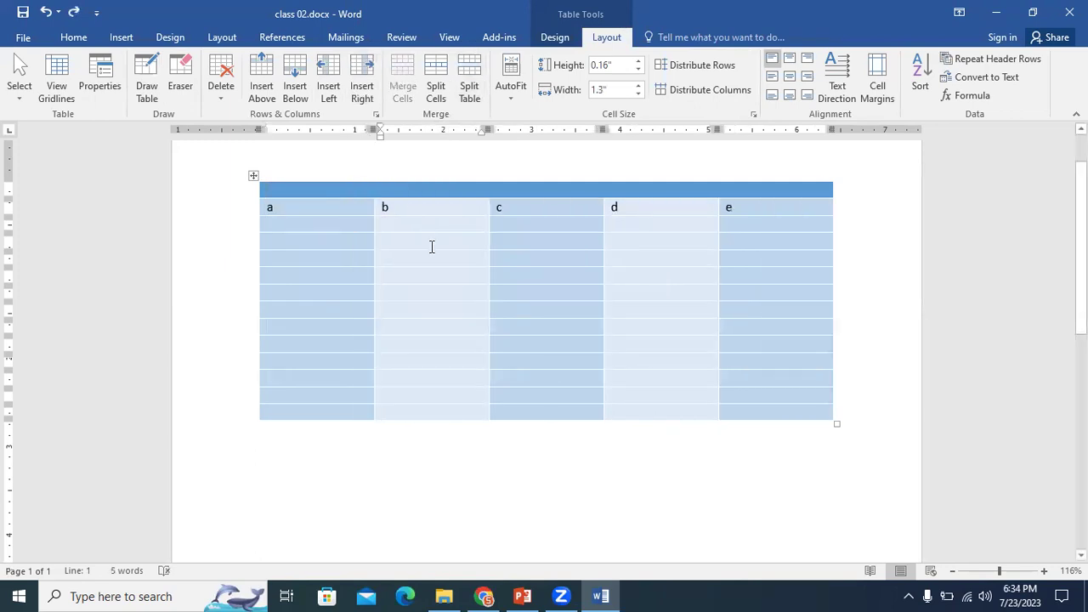
left_click_drag(441, 207, 501, 211)
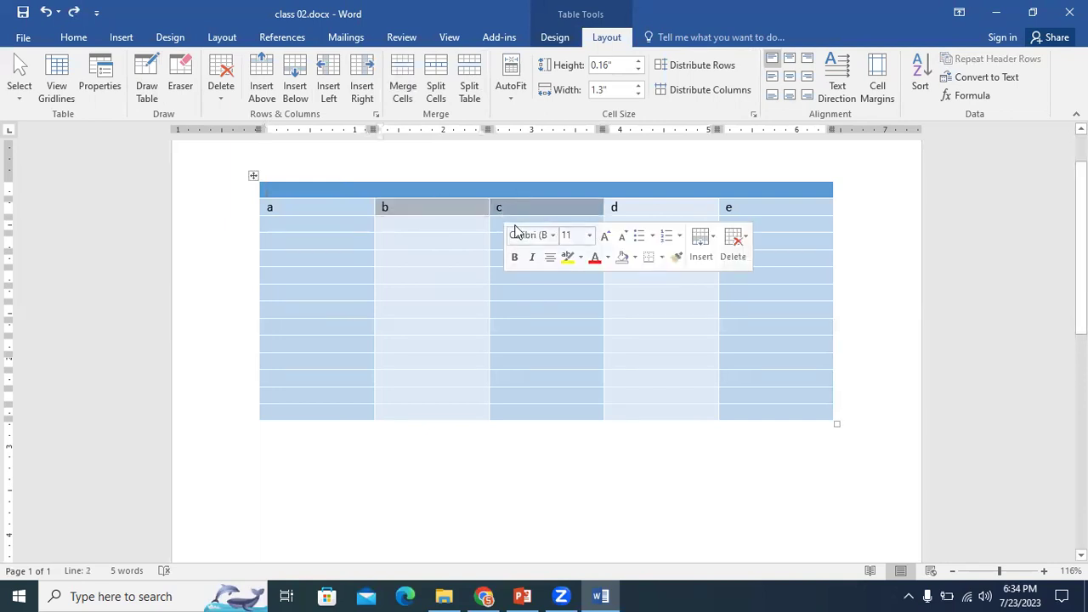
left_click(406, 91)
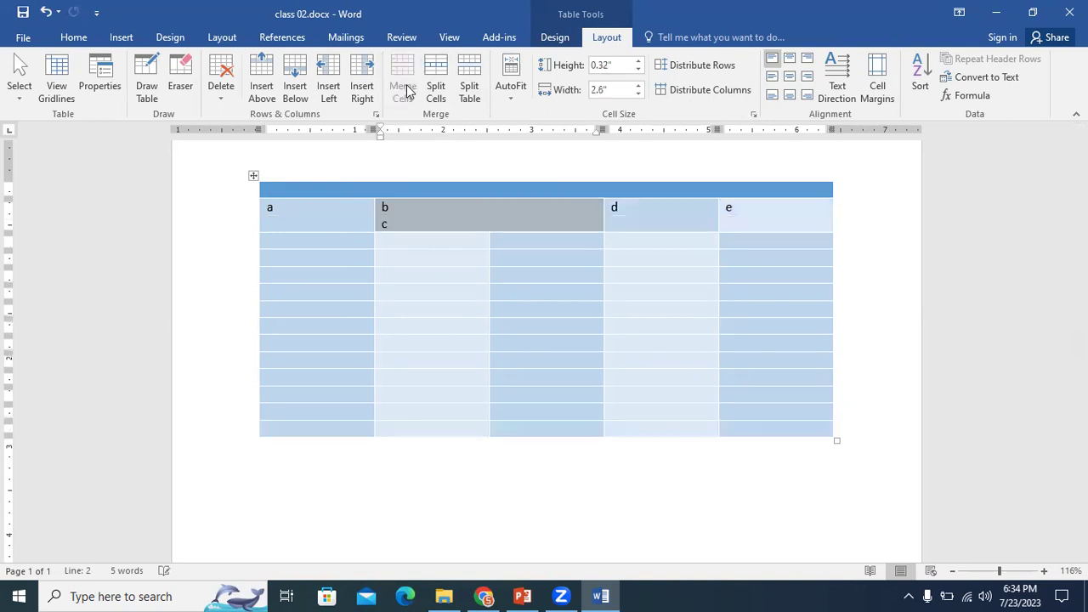
left_click(423, 291)
left_click(467, 224)
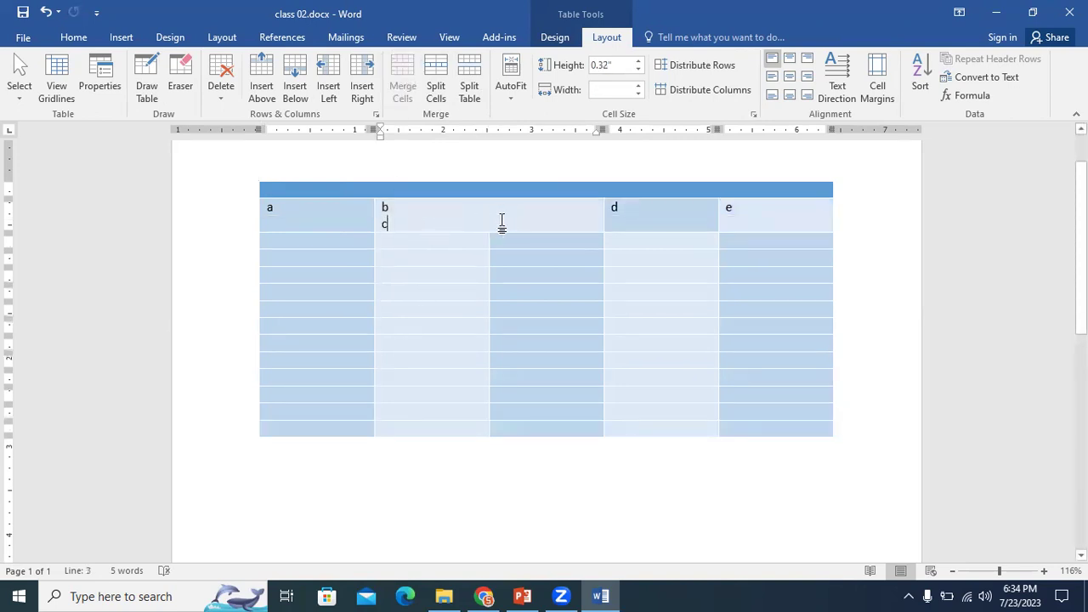
key("BackSpace")
key("BackSpace")
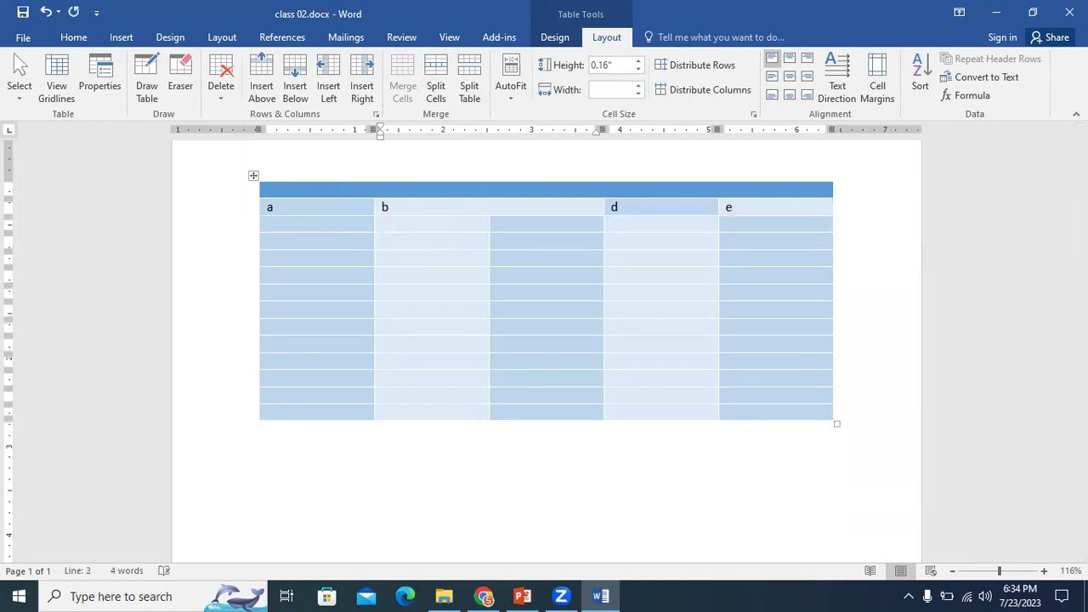
key("ctrl+z")
key("ctrl+z")
key("ctrl+z")
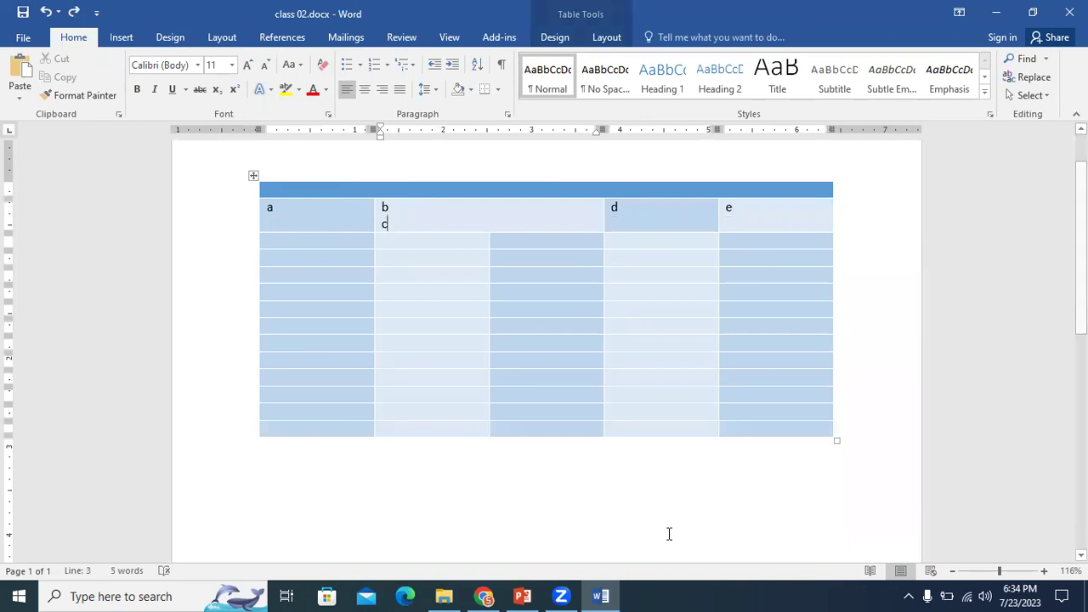
left_click(617, 520)
left_click(522, 221)
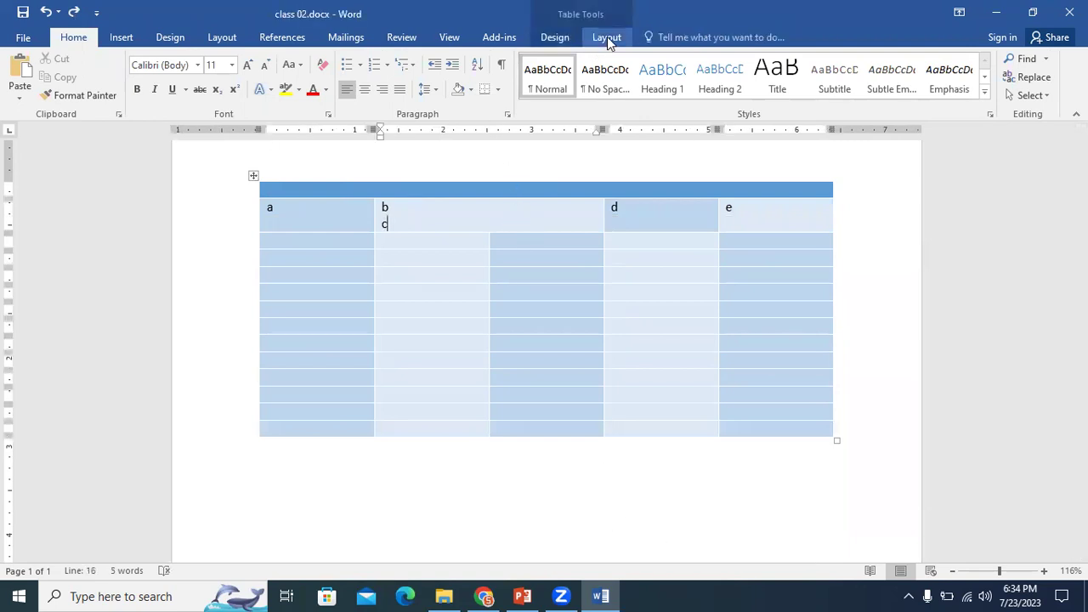
left_click(607, 38)
left_click(446, 93)
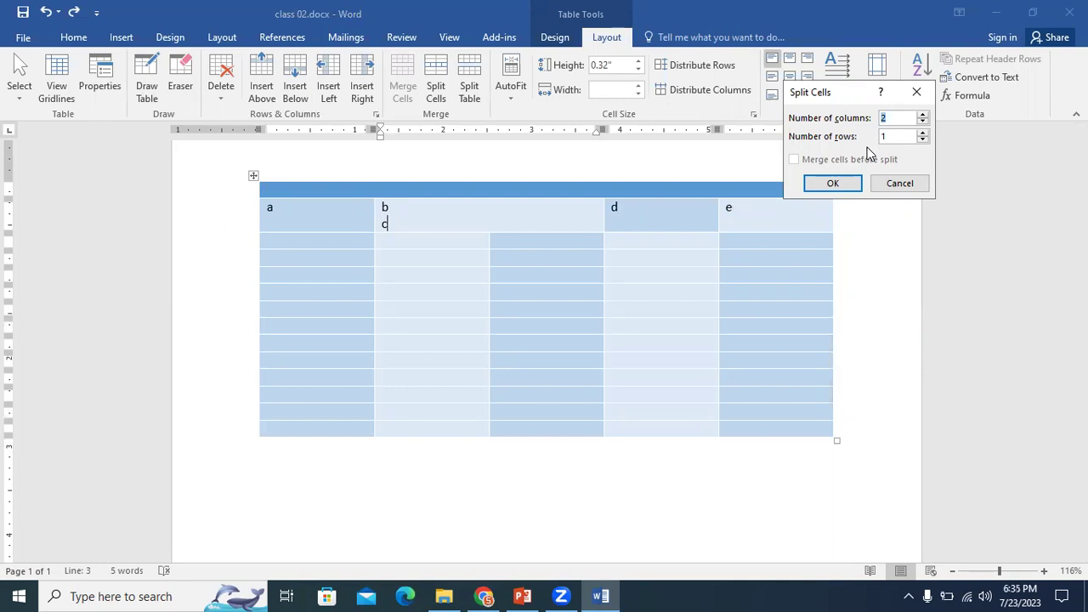
left_click(820, 186)
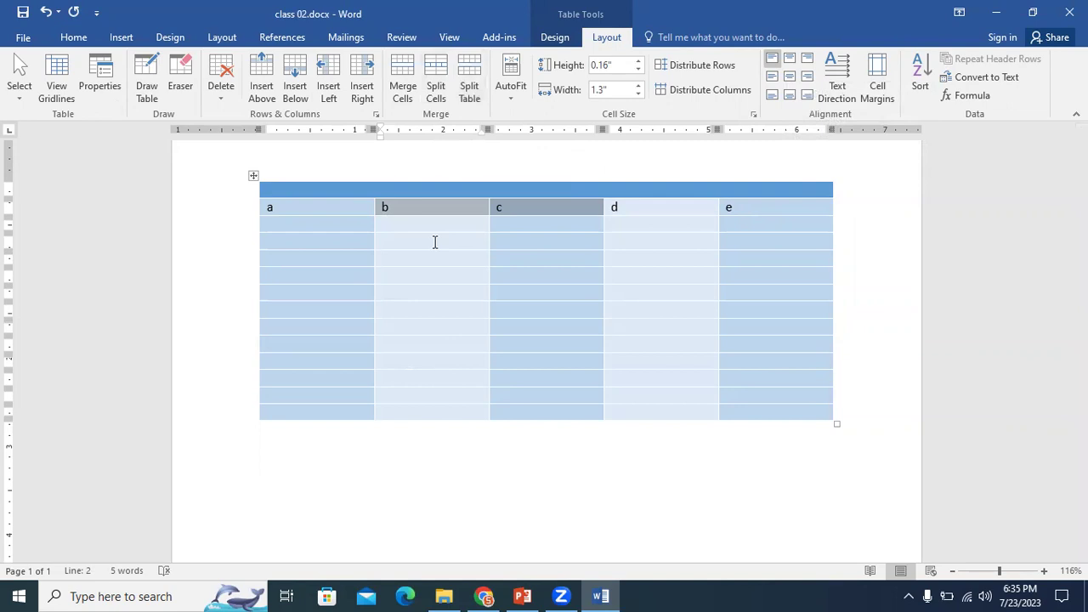
left_click(364, 470)
mouse_move(278, 293)
left_mouse_down()
mouse_move(406, 309)
mouse_move(510, 302)
mouse_move(284, 290)
left_mouse_up()
left_click(285, 290)
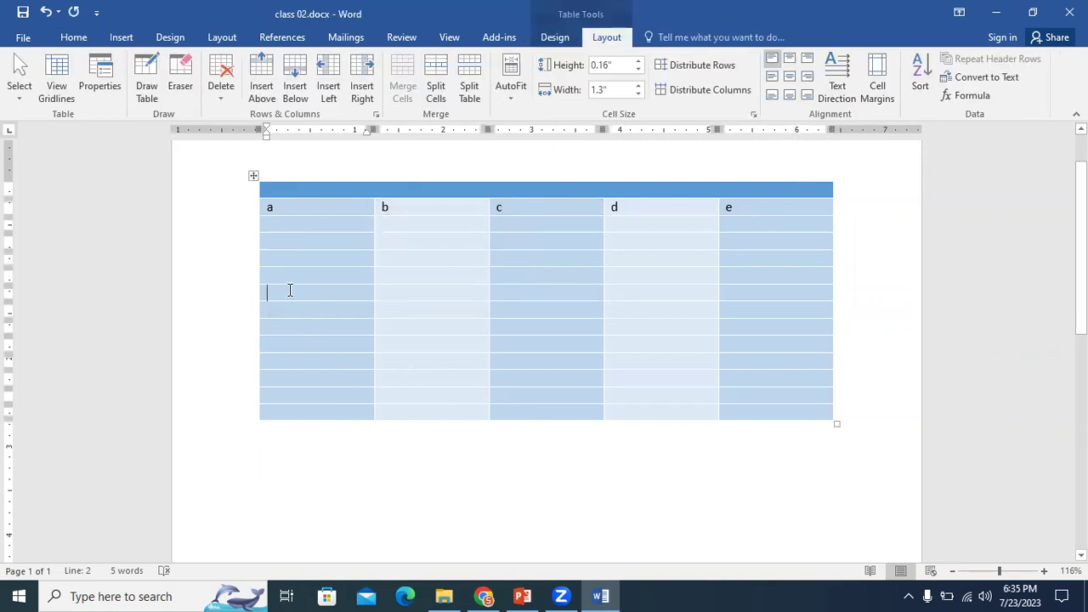
Split the table at the current row, then undo the split
left_click(469, 99)
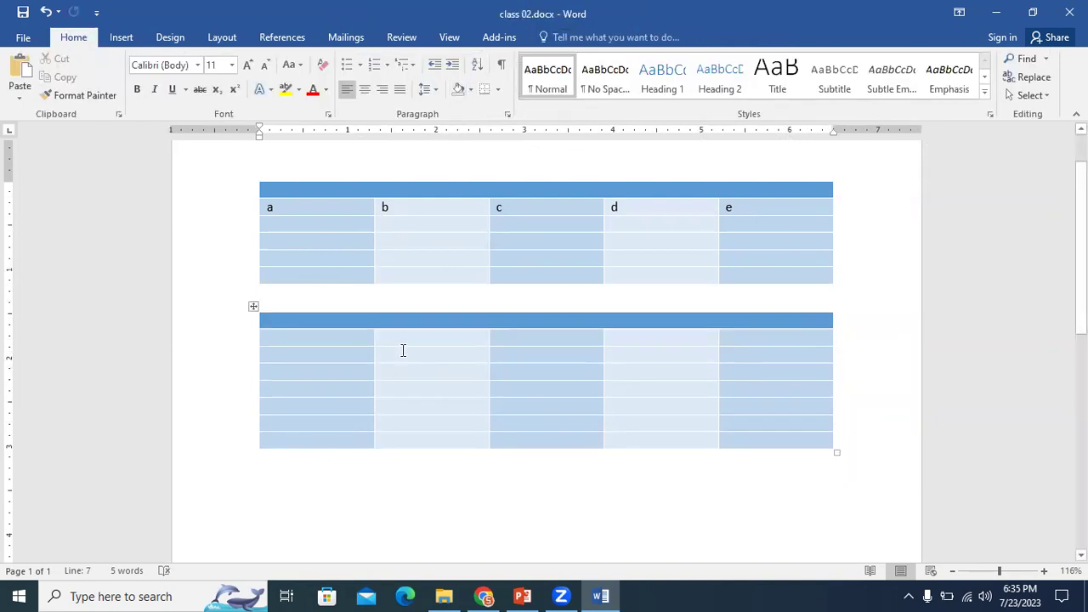
key("ctrl+z")
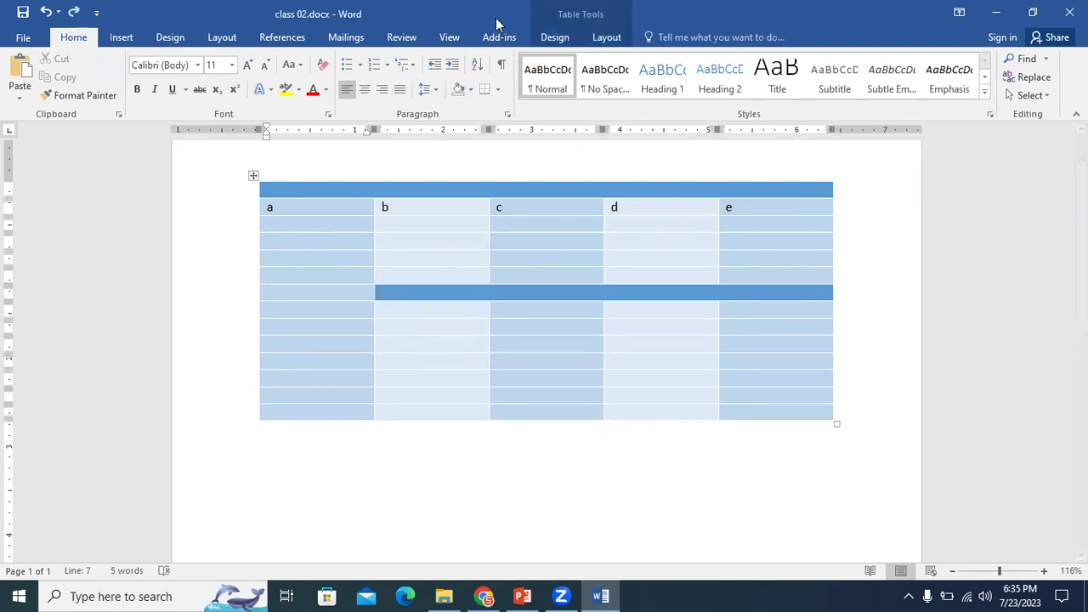
left_click(604, 37)
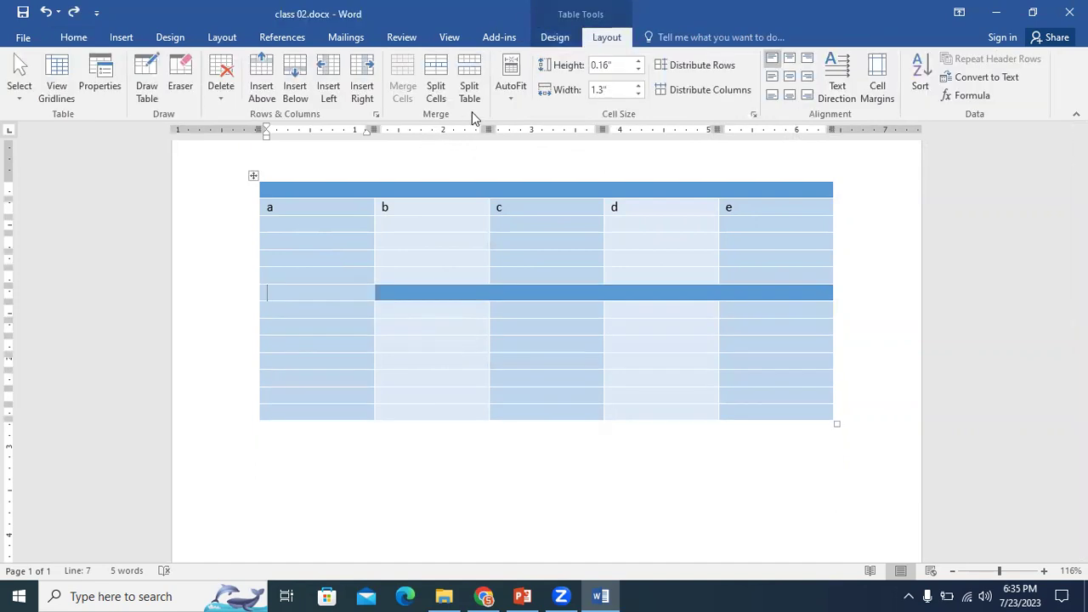
Check the AutoFit options and select column b without changing anything
left_click(518, 99)
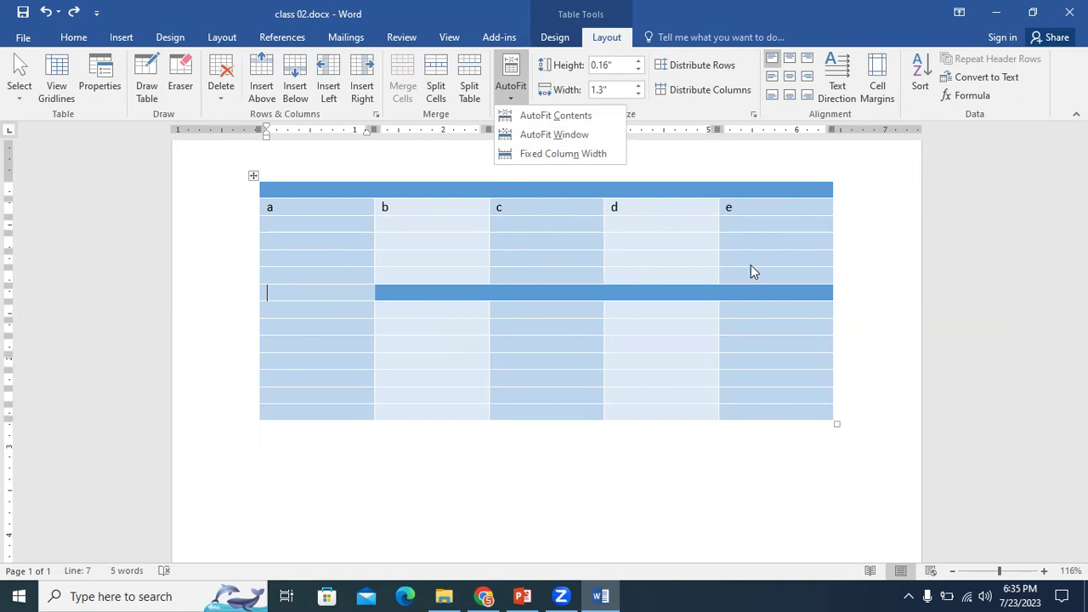
key("Escape")
left_click(430, 175)
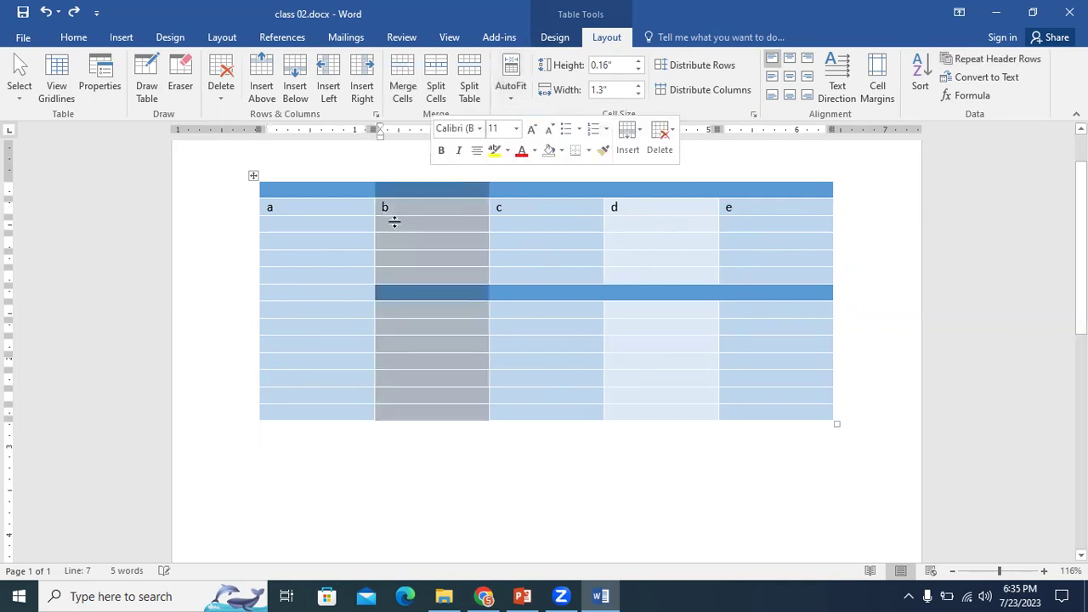
left_click(396, 495)
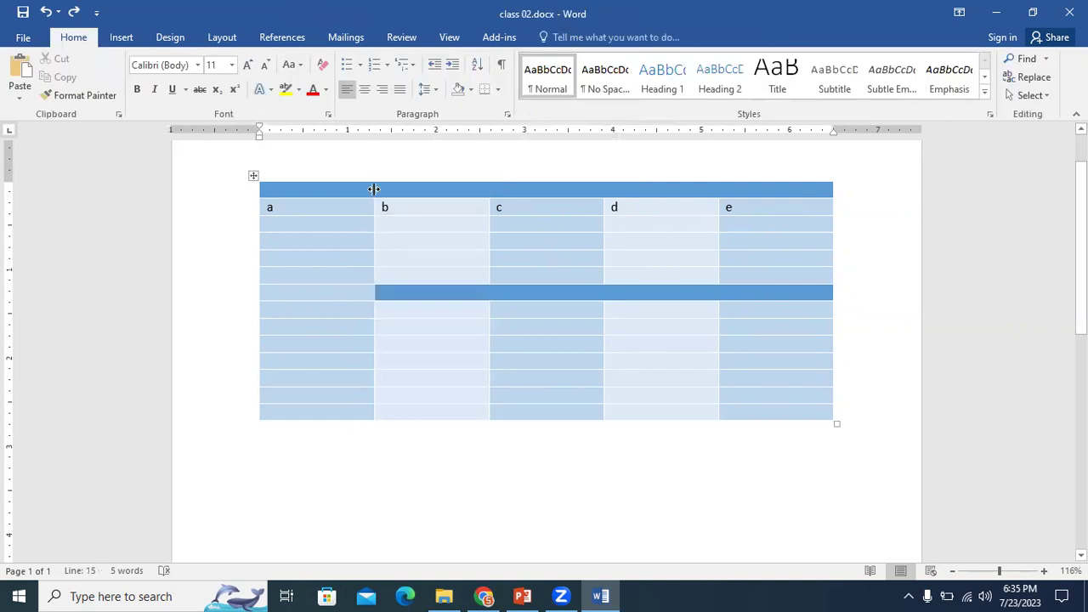
Drag the a|b border right to widen column a and adjust the header row height
left_click_drag(374, 189, 435, 211)
left_click_drag(332, 217, 359, 213)
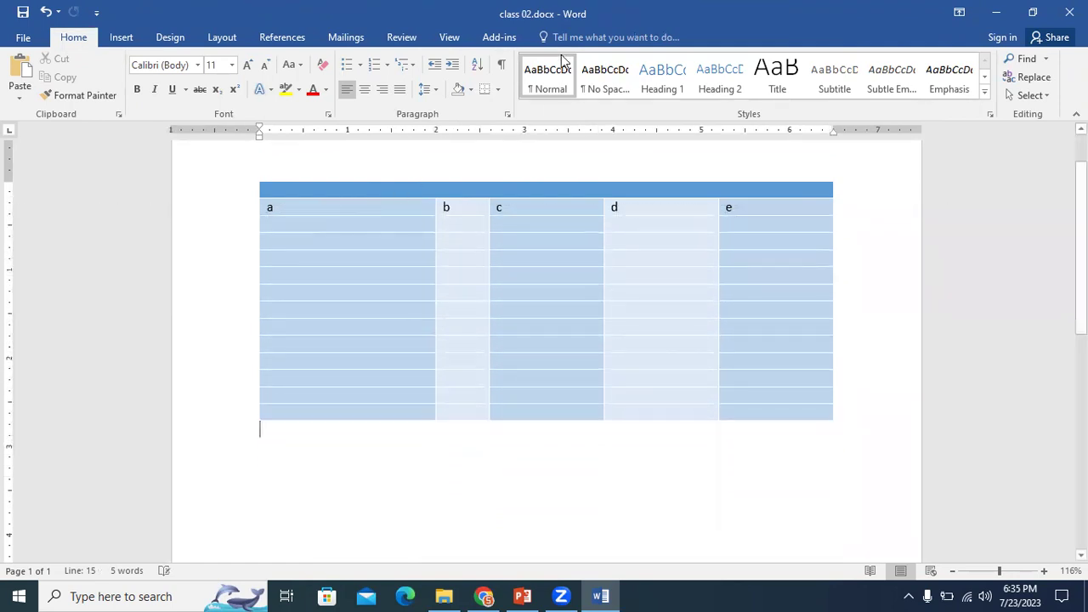
left_click(546, 261)
left_click(612, 38)
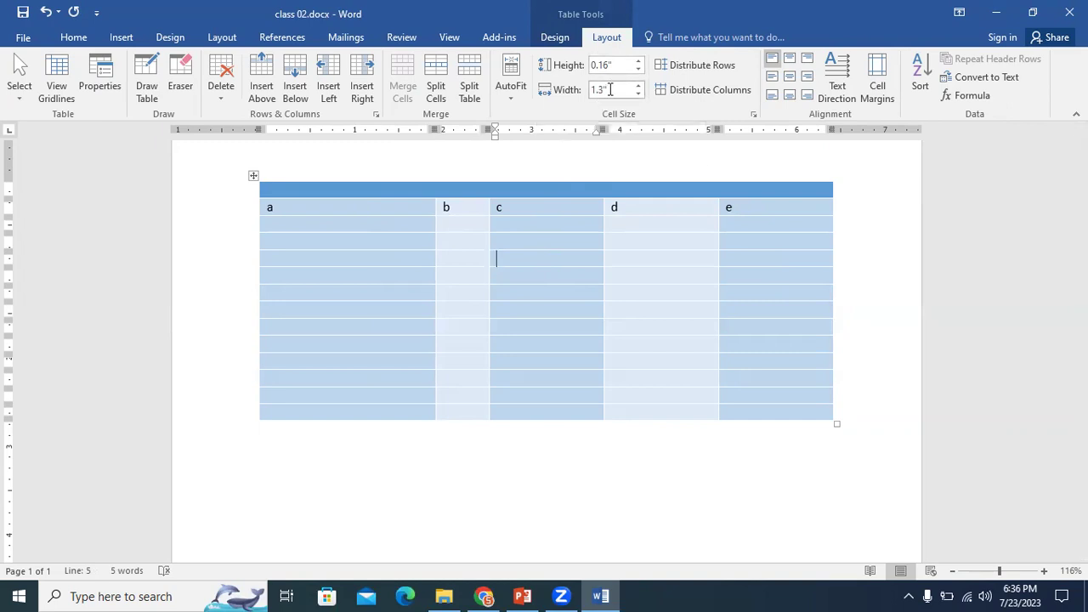
left_click(467, 236)
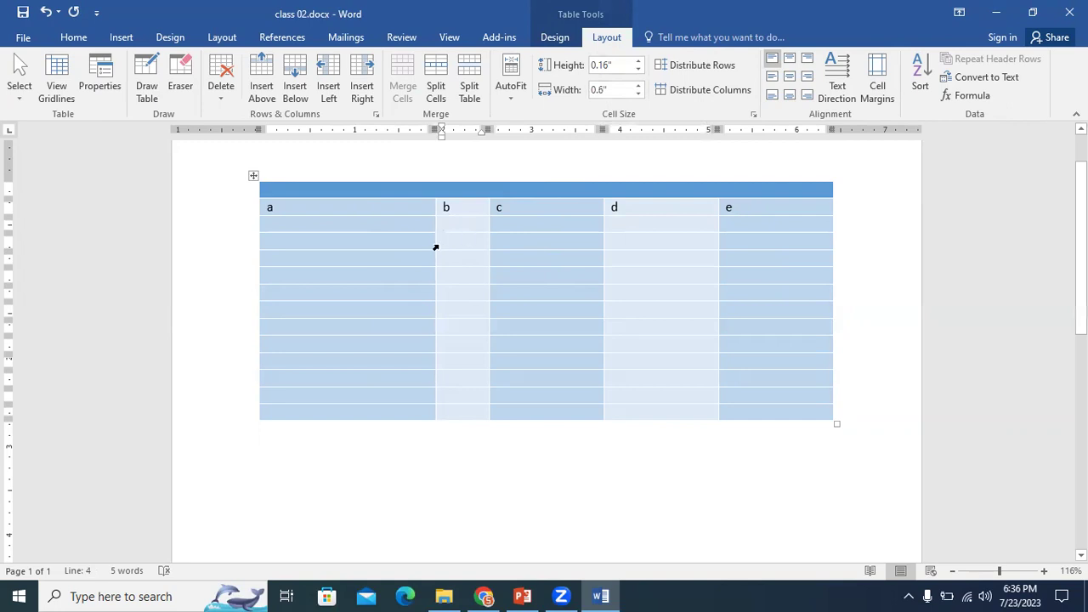
left_click(404, 247)
double_click(500, 208)
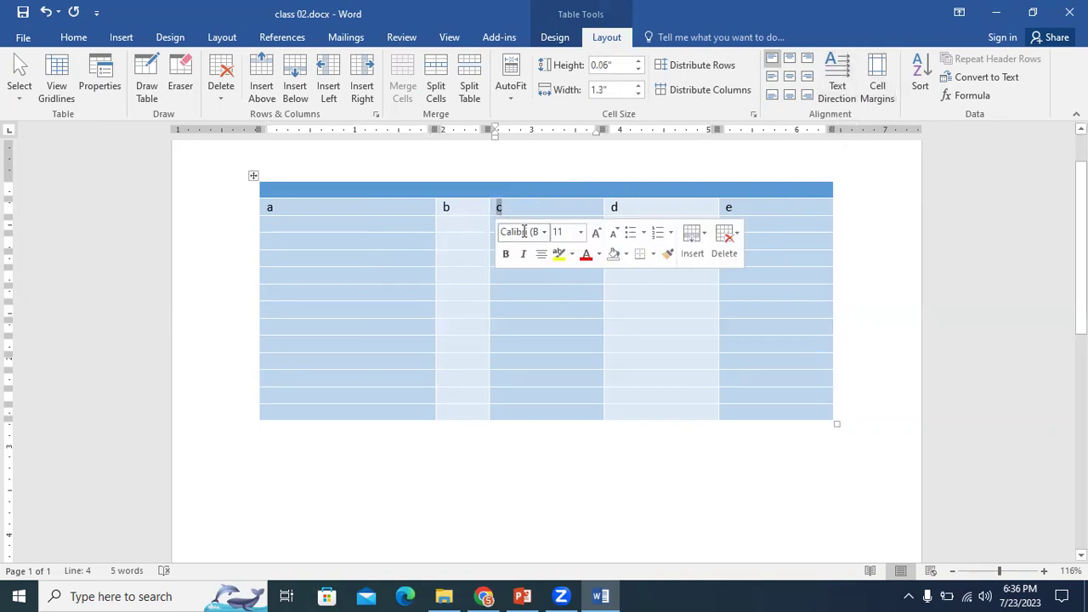
left_click(837, 92)
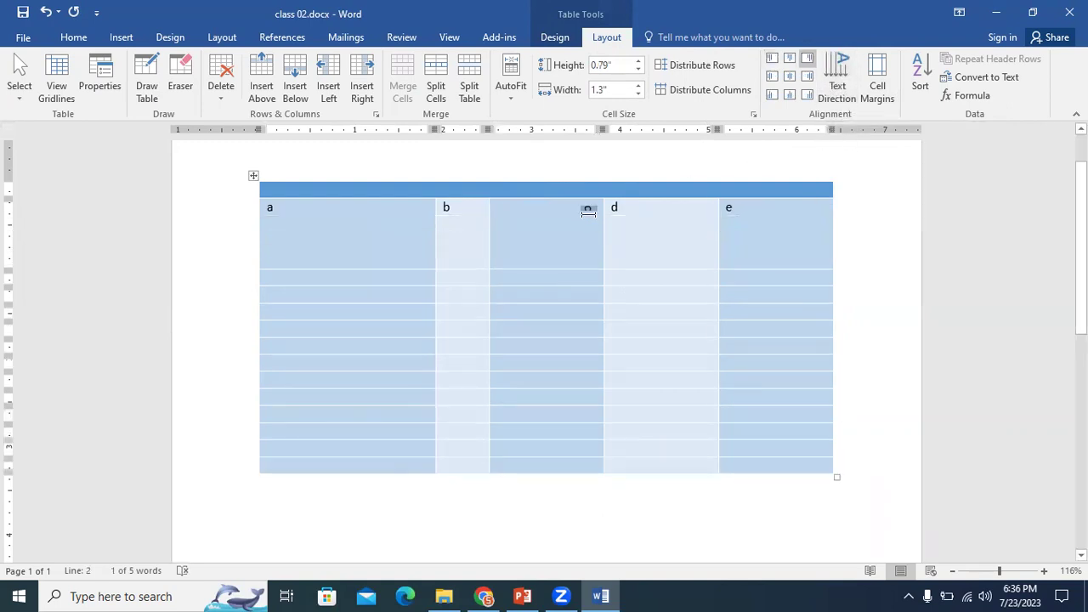
left_click(840, 85)
left_click(840, 85)
left_click(840, 85)
left_click(840, 85)
left_click(840, 85)
left_click(839, 85)
left_click(770, 215)
left_click(536, 213)
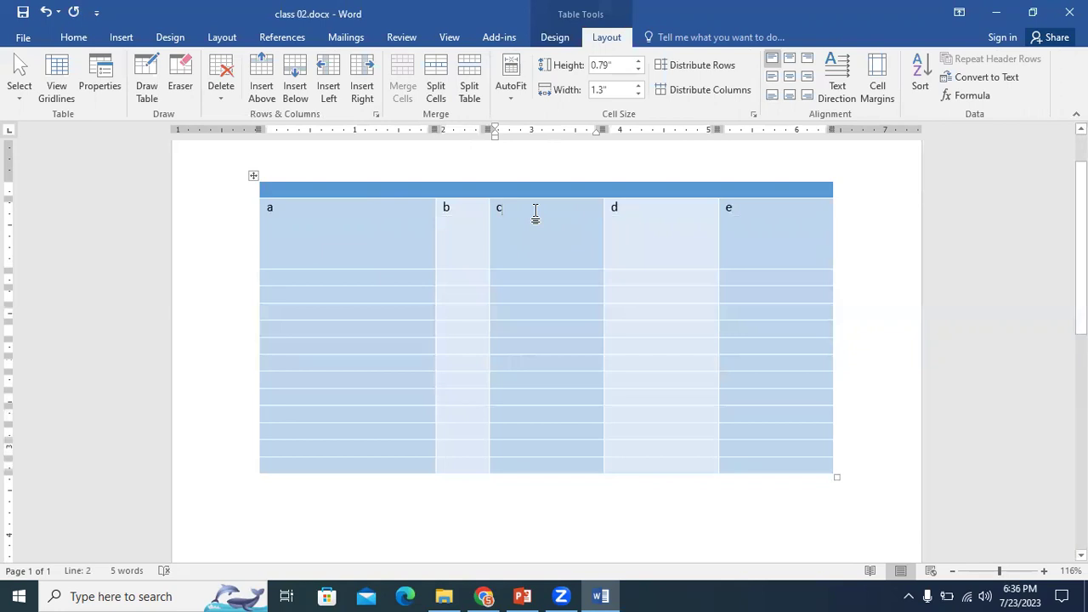
left_click_drag(391, 269, 412, 168)
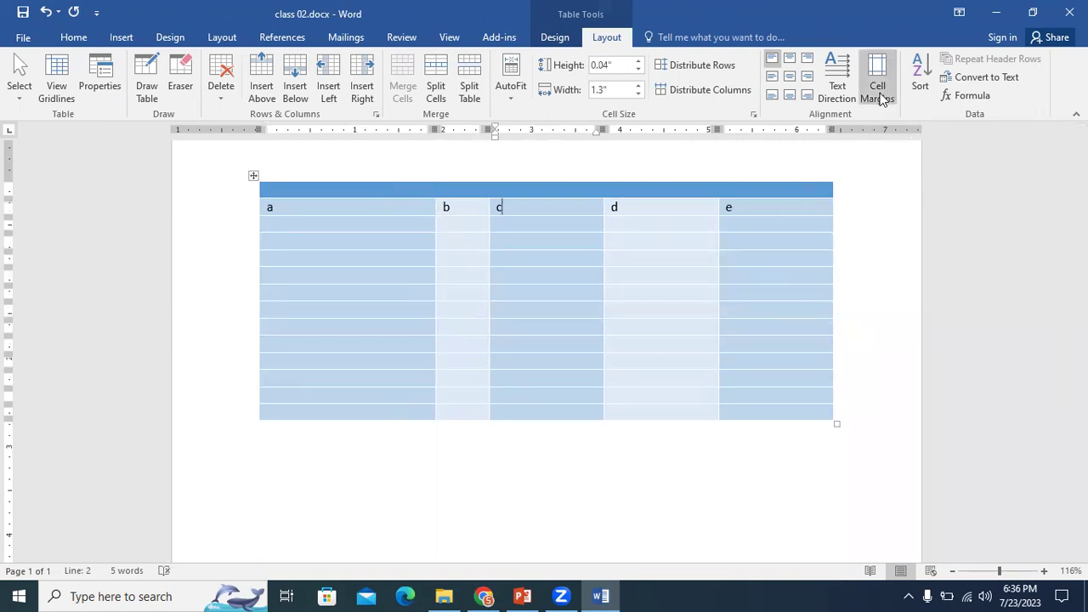
Zoom to 340%, make the header row taller, and change the third label from c to A
left_click(1022, 571)
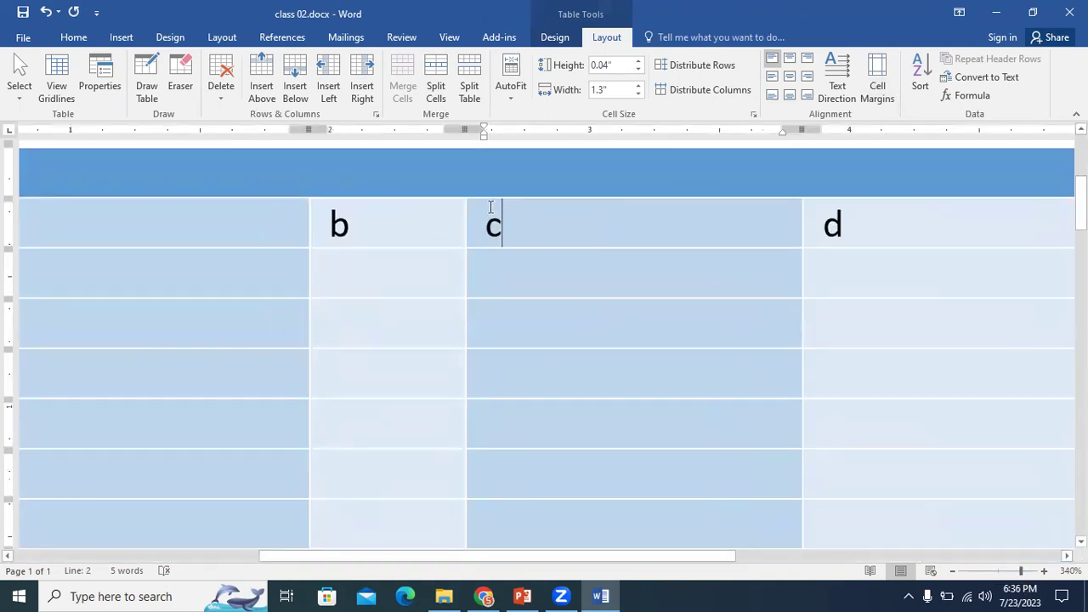
left_click_drag(504, 197, 502, 213)
left_click(466, 241)
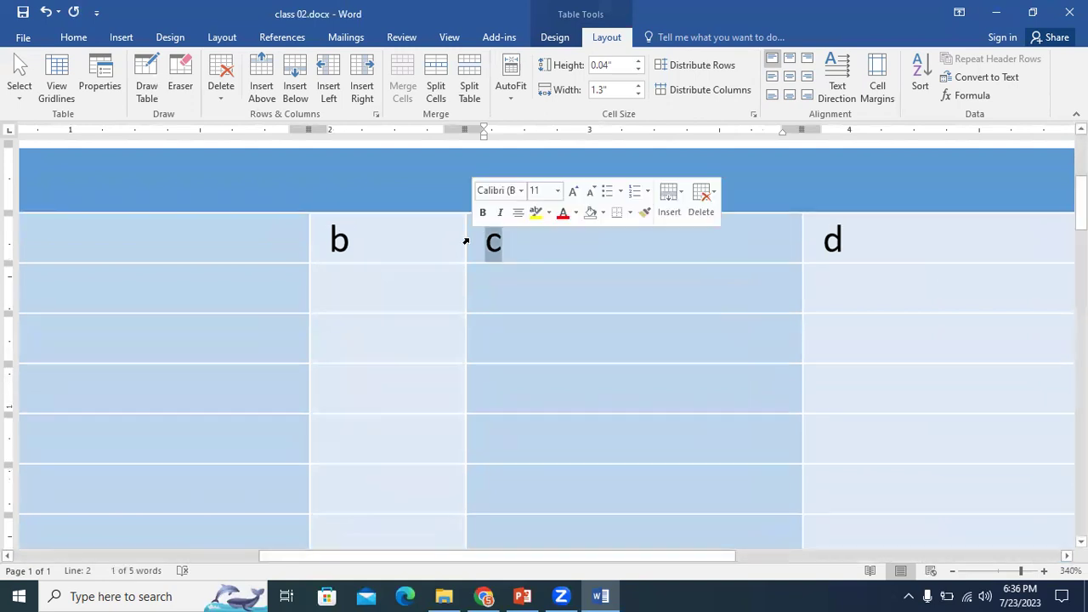
type("A")
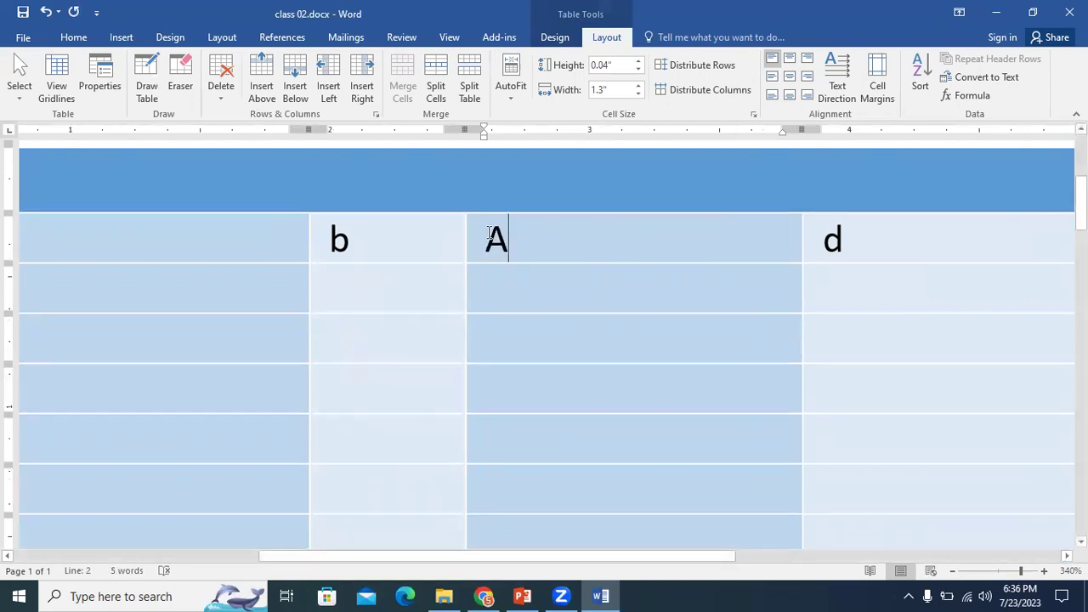
Set the table's left cell margin to 0 in Cell Margins
left_click(886, 97)
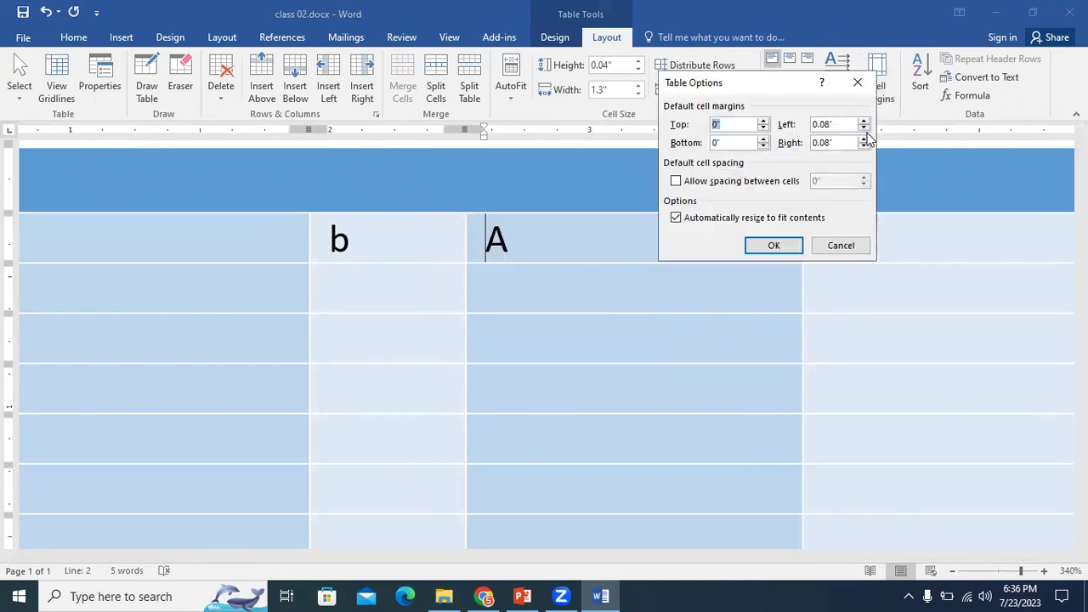
left_click(864, 128)
left_click(864, 129)
left_click(864, 128)
left_click(759, 244)
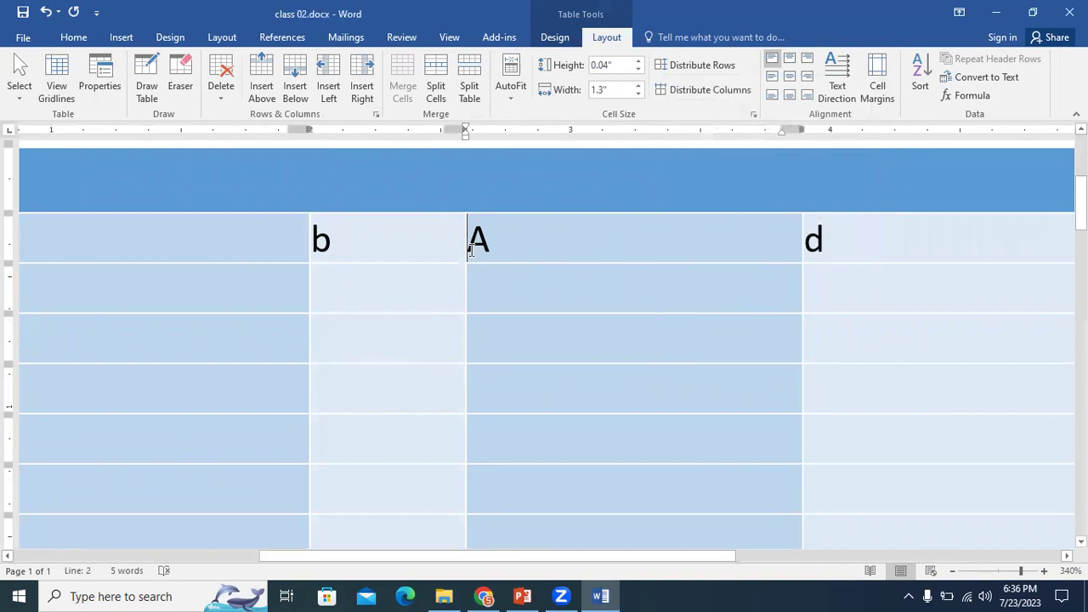
Try right cell margin values of 0.09" and 0.08", then discard the change
left_click(879, 90)
left_click(863, 139)
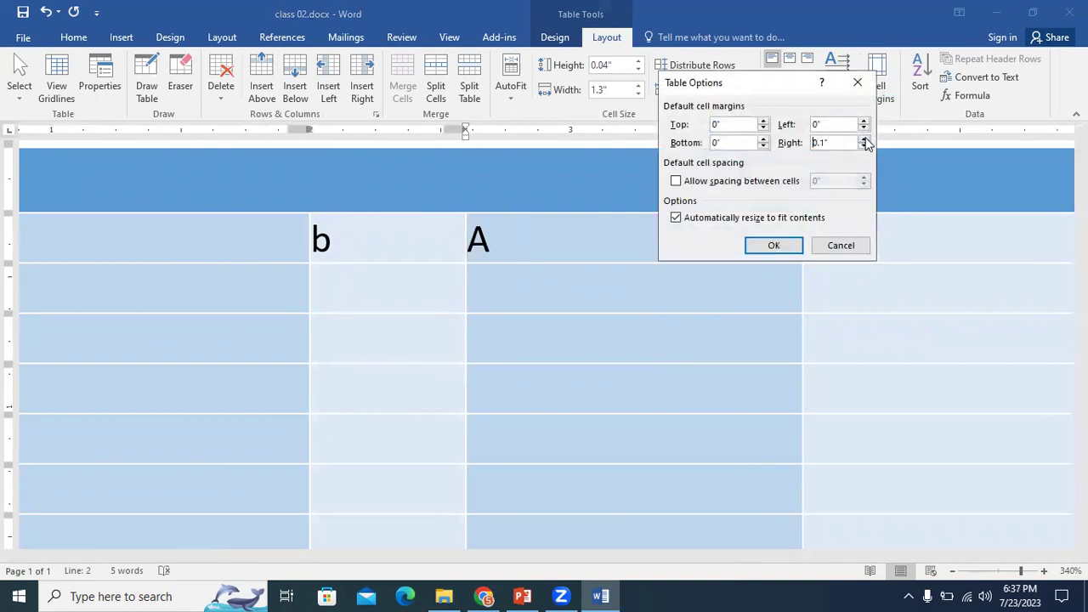
left_click(864, 146)
left_click(866, 147)
left_click(845, 252)
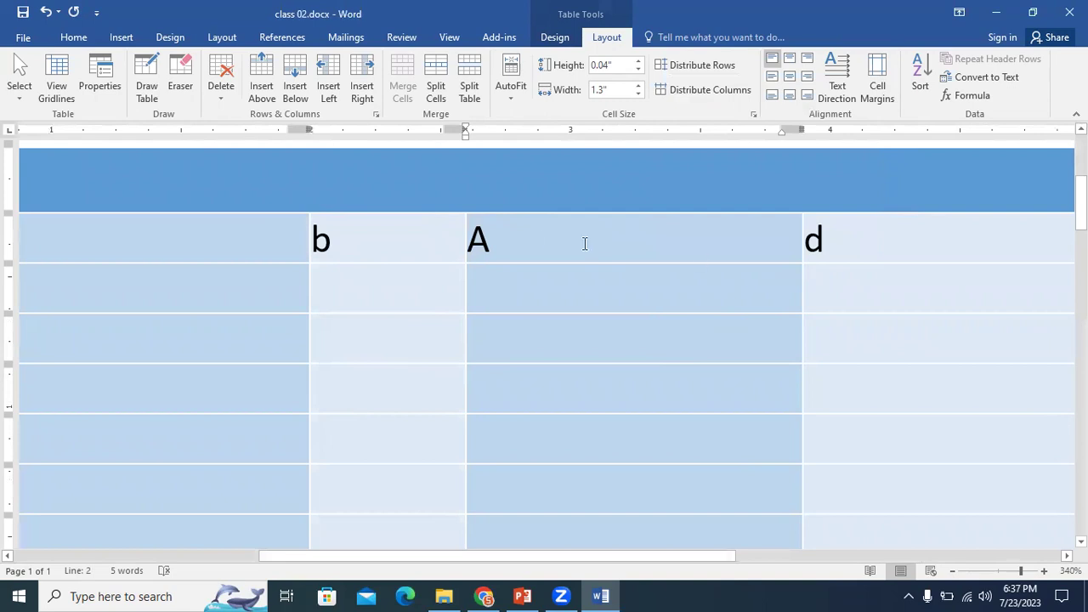
Lower the left cell margin again for the A cell and zoom out to show the whole table
double_click(517, 238)
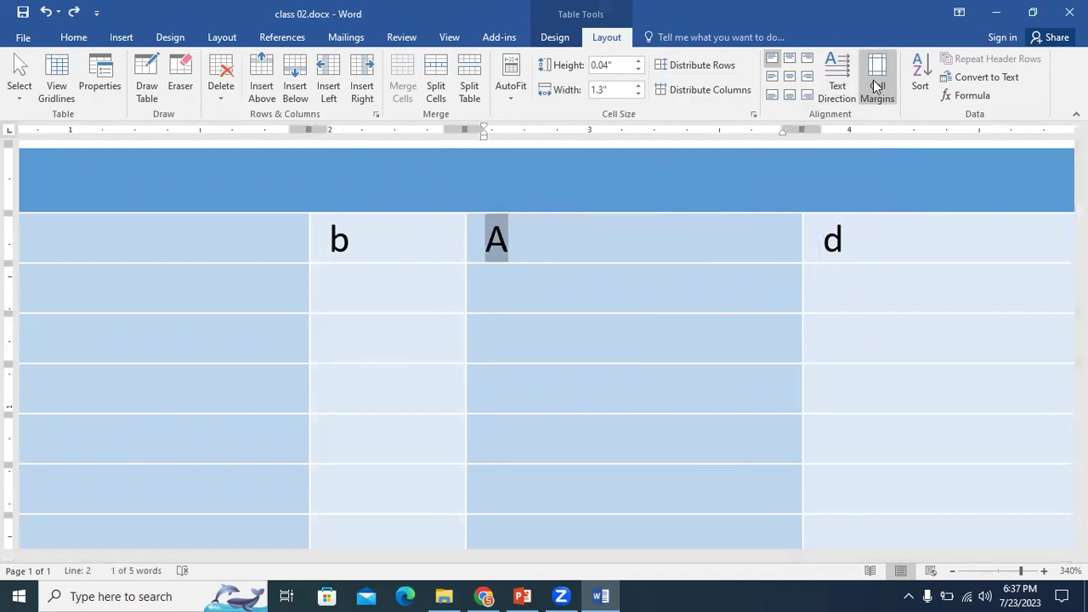
left_click(875, 89)
left_click(864, 128)
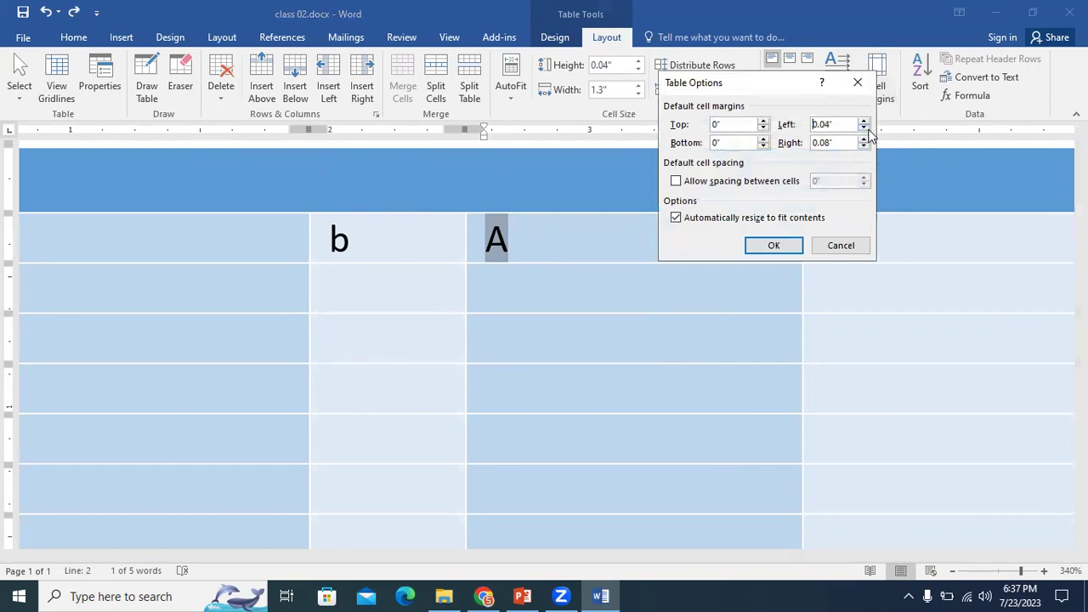
left_click(772, 245)
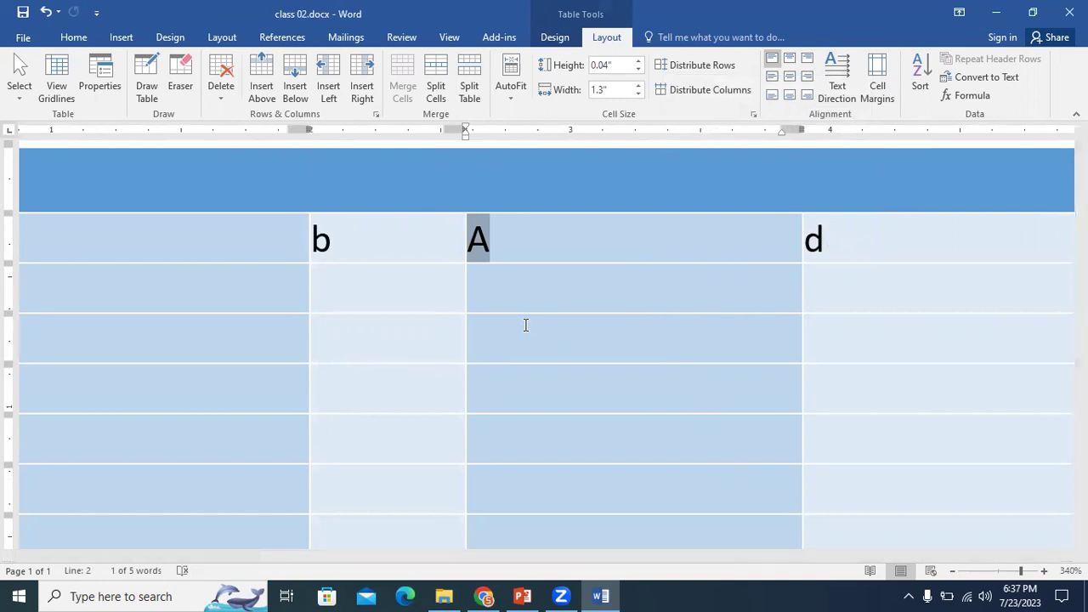
left_click(634, 254)
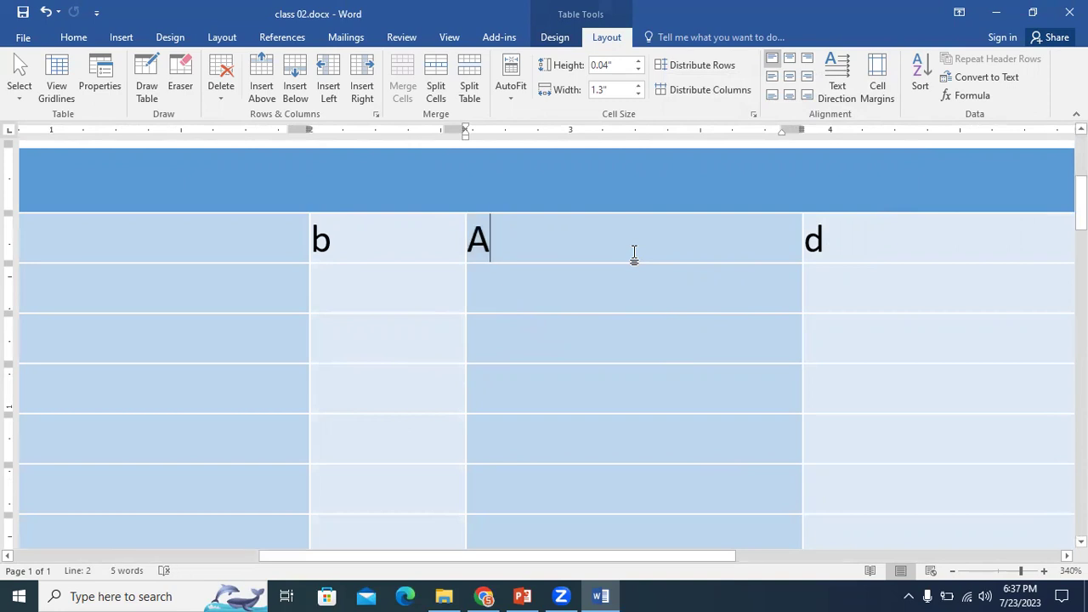
key("alt")
left_click(1003, 575)
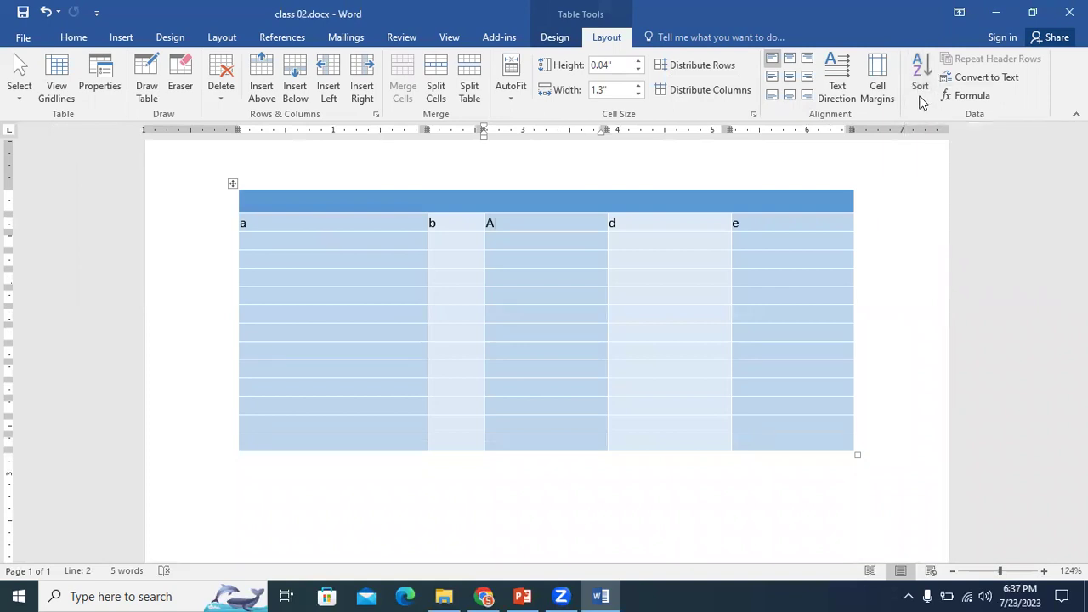
Replace the A in the third label cell with a lowercase c
key("BackSpace")
type("c")
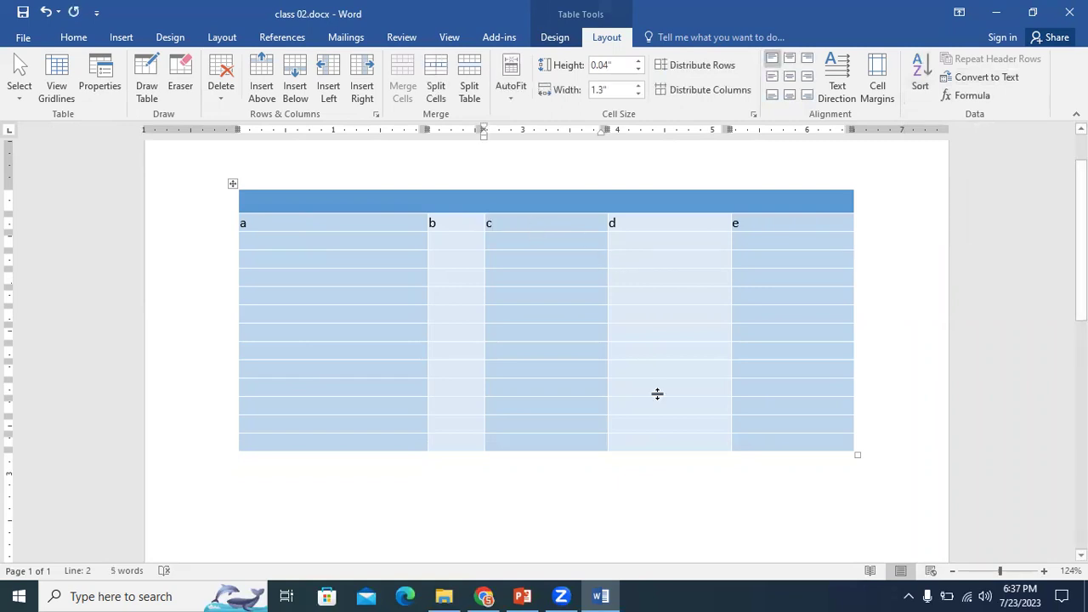
left_click(638, 474)
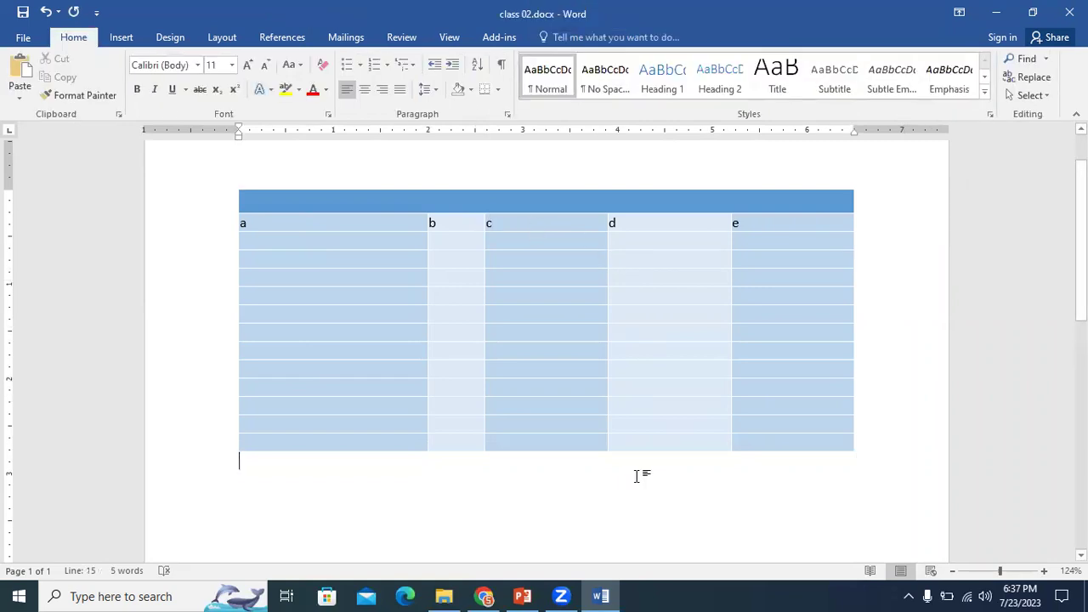
Check the first-column row heights and select the first column from the header down
left_click(292, 223)
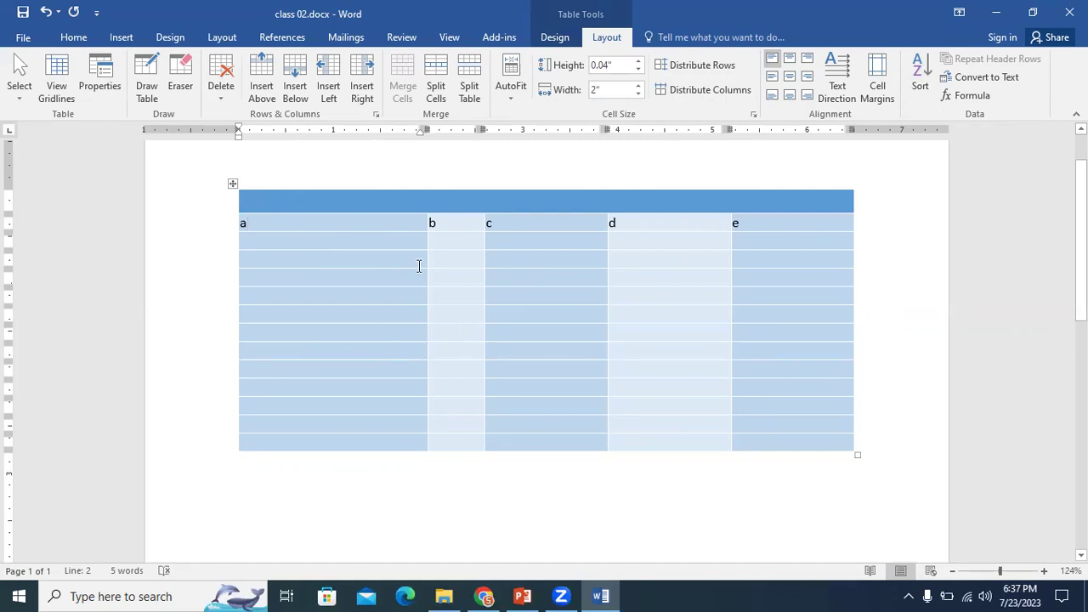
left_click(366, 278)
left_click(344, 425)
left_click(317, 202)
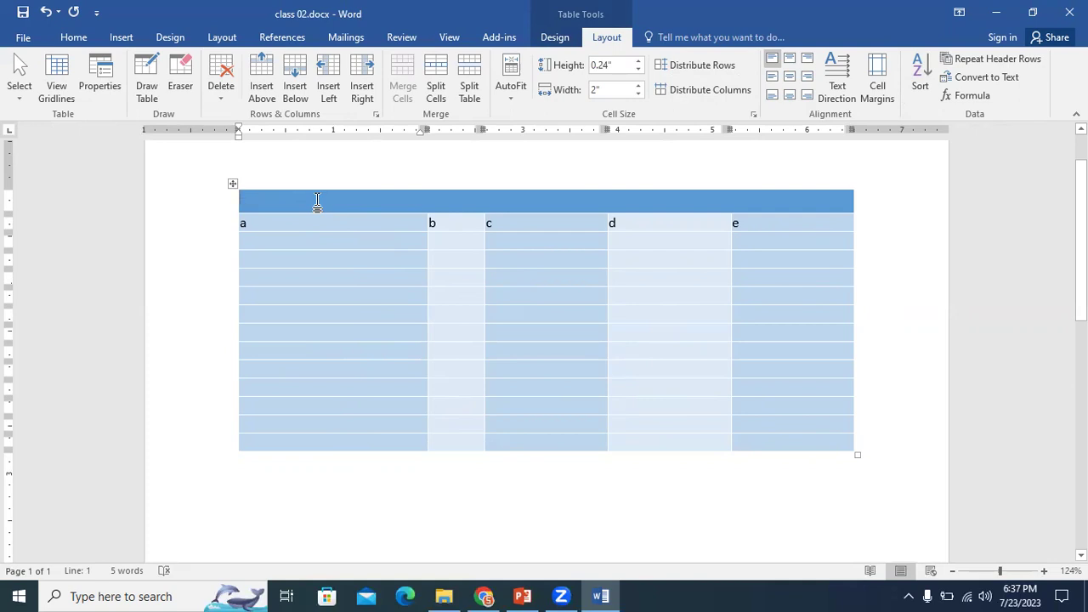
left_click_drag(273, 201, 290, 435)
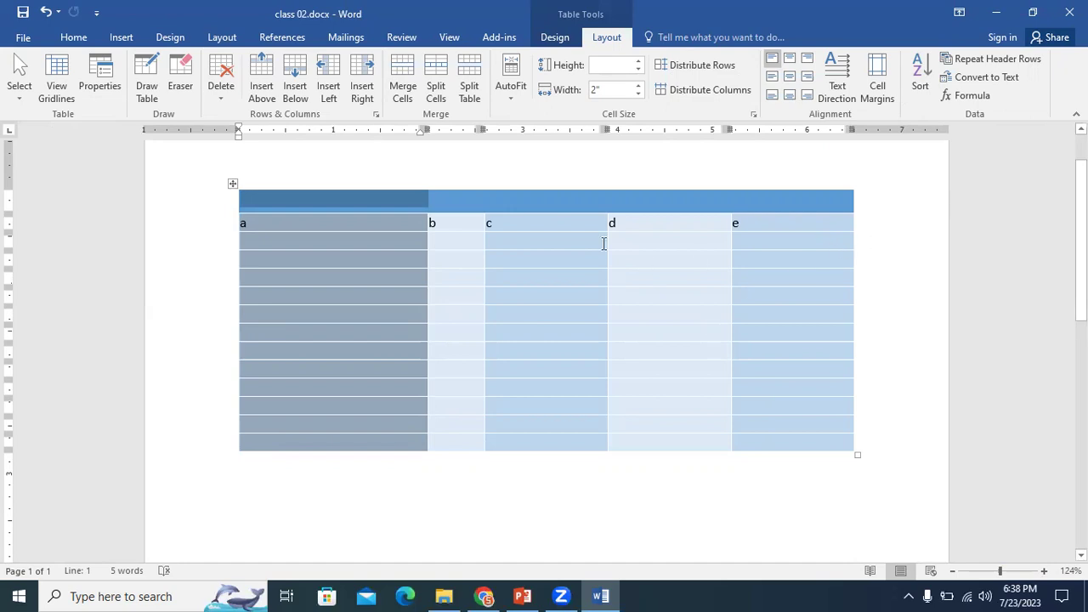
left_click(745, 166)
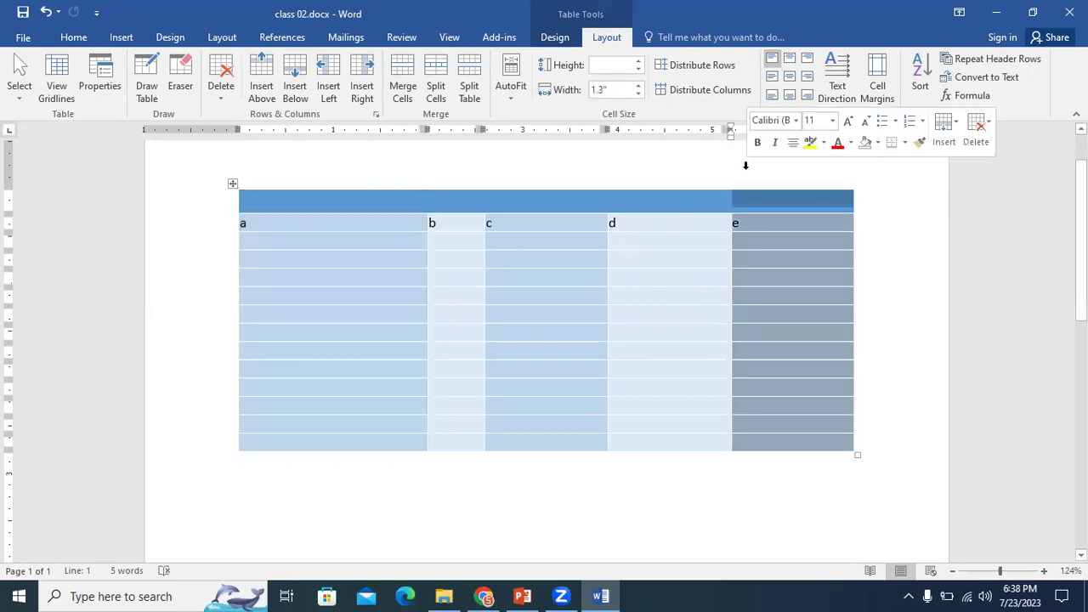
left_click(923, 220)
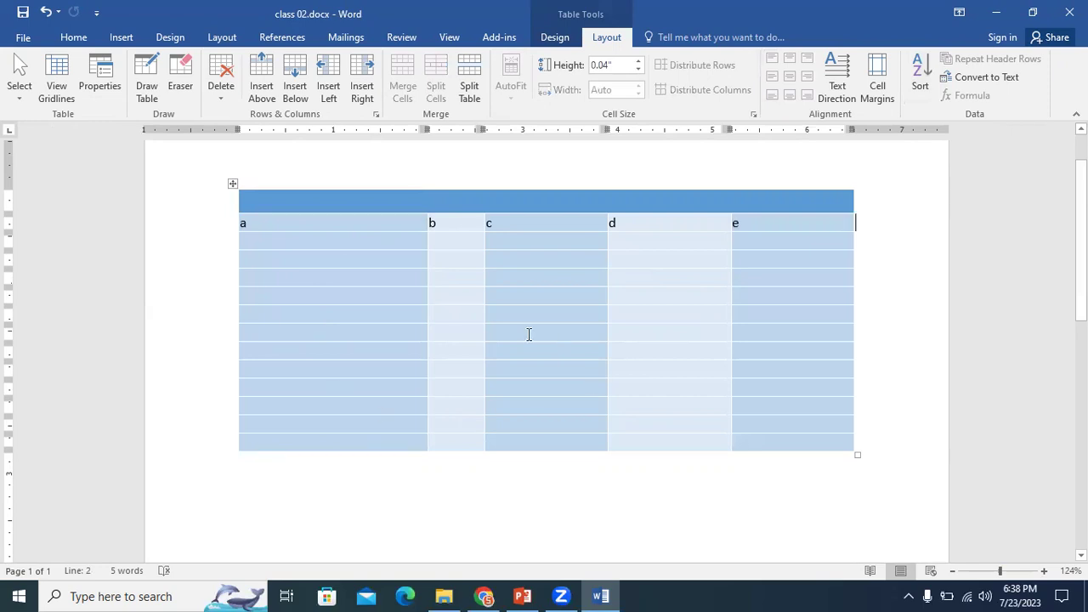
left_click(337, 219)
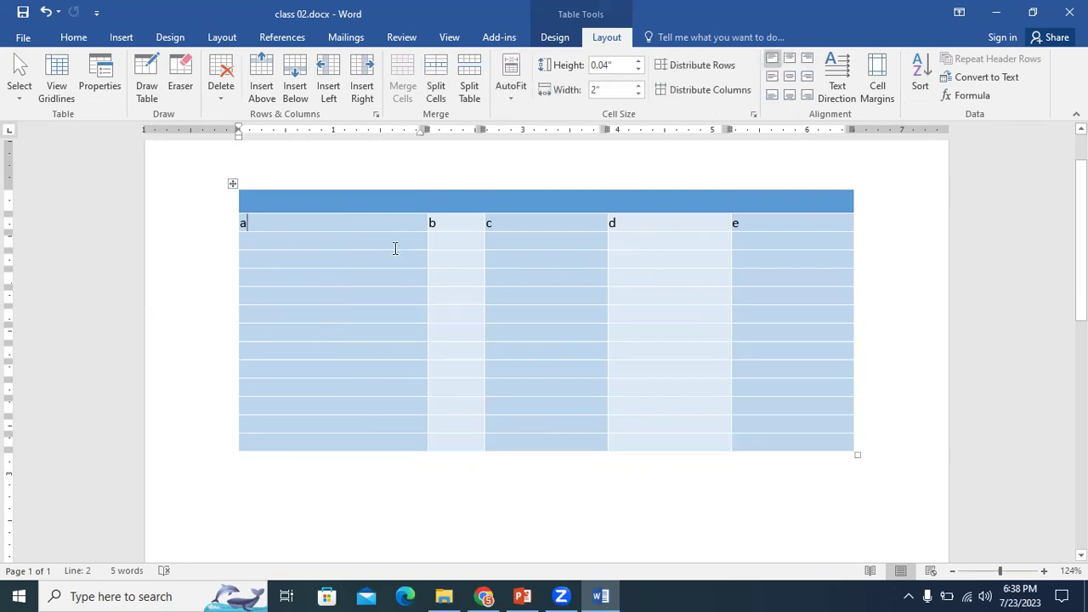
left_click(520, 224)
left_click(765, 446)
left_click_drag(785, 217, 799, 439)
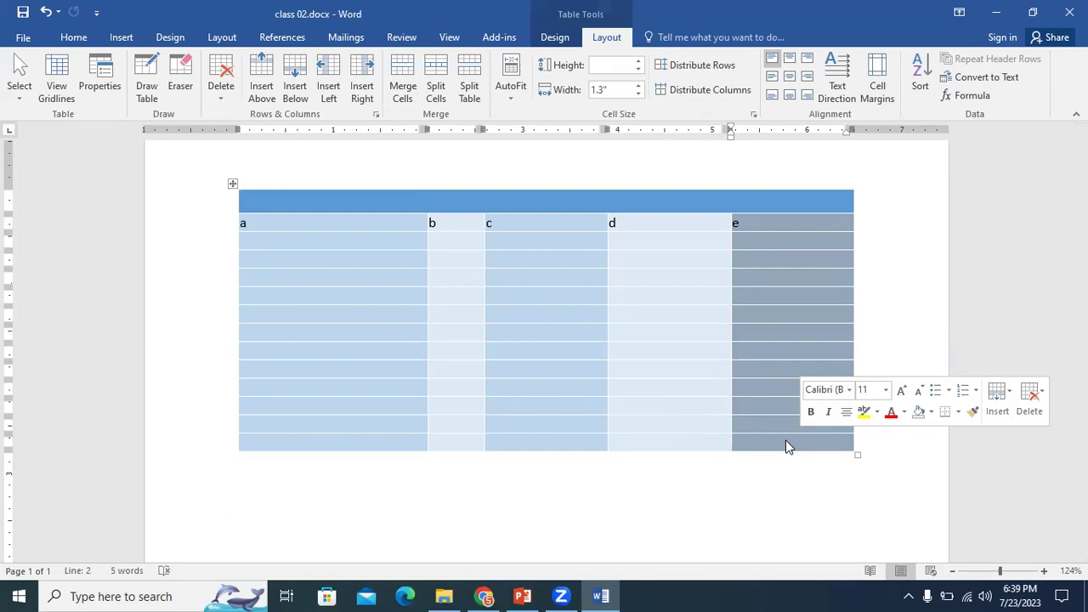
left_click(774, 458)
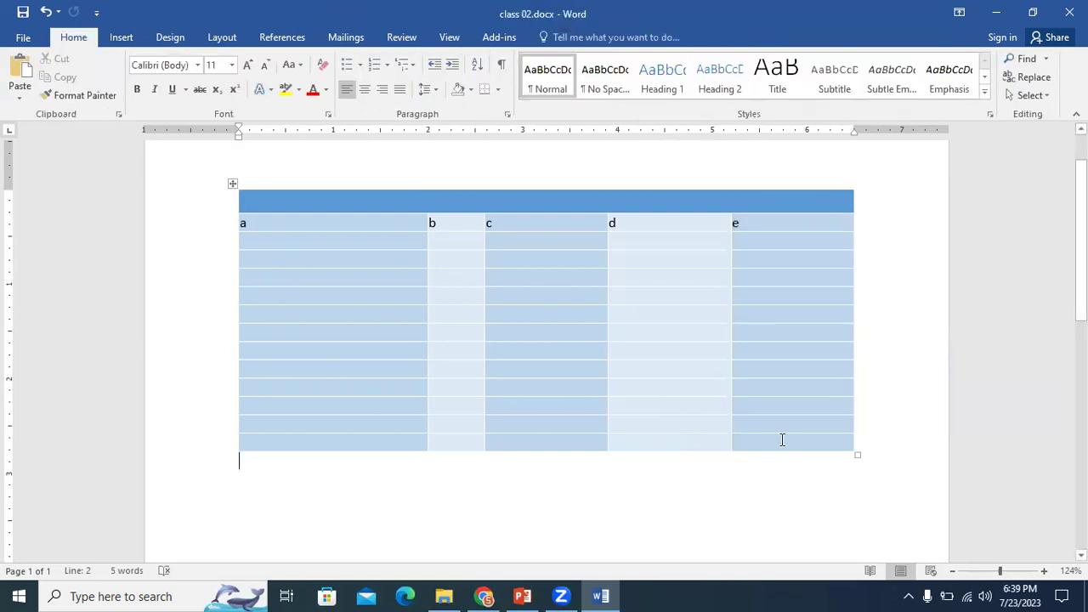
left_click(782, 439)
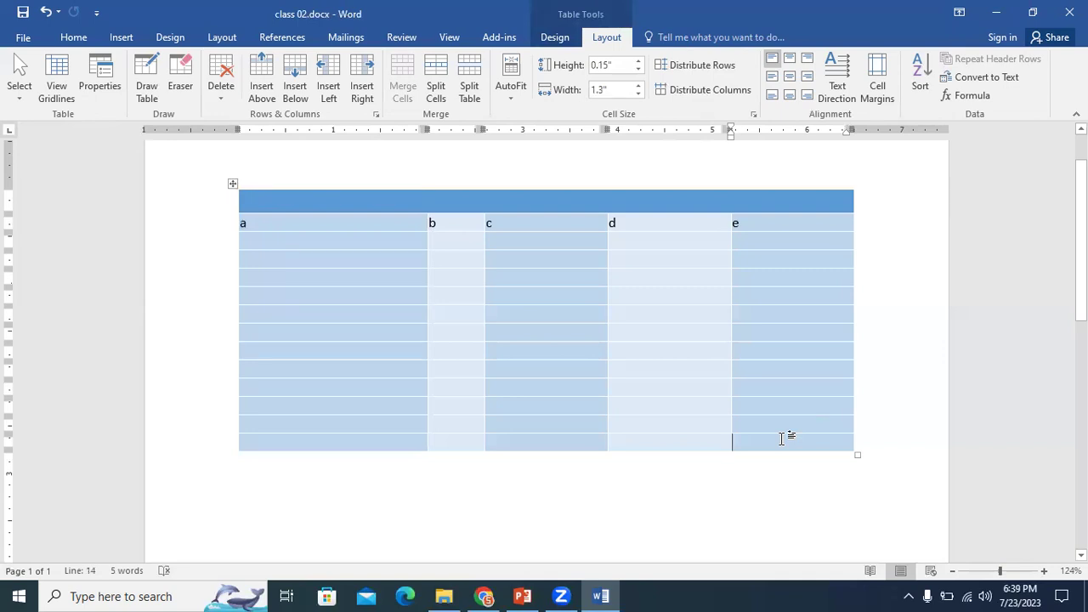
Open Table Properties from the cell's shortcut menu, cancel without changes, then go to Insert
right_click(781, 439)
mouse_move(868, 294)
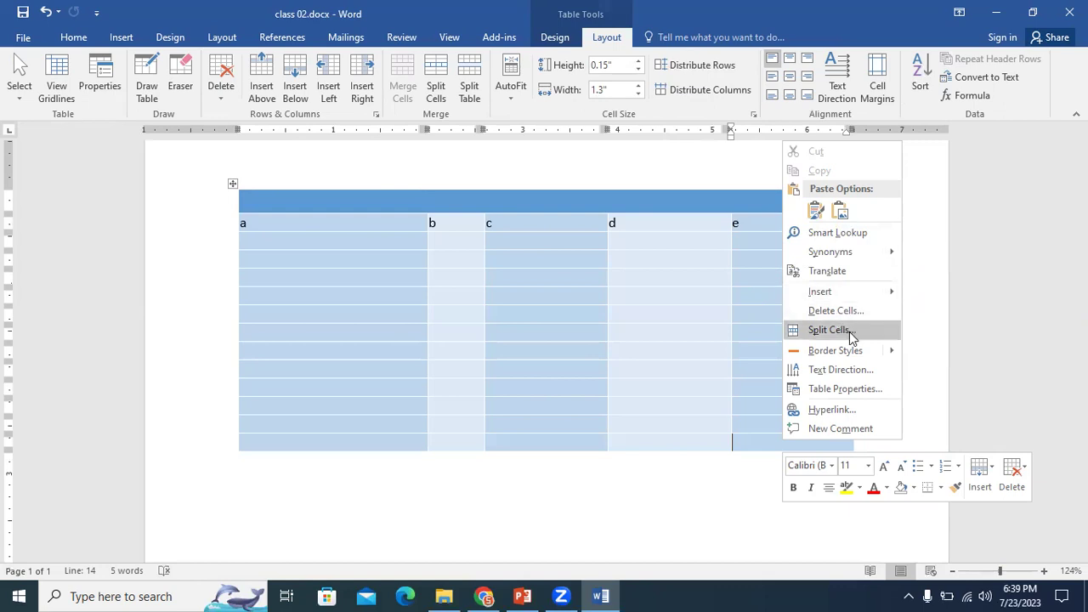
left_click(850, 389)
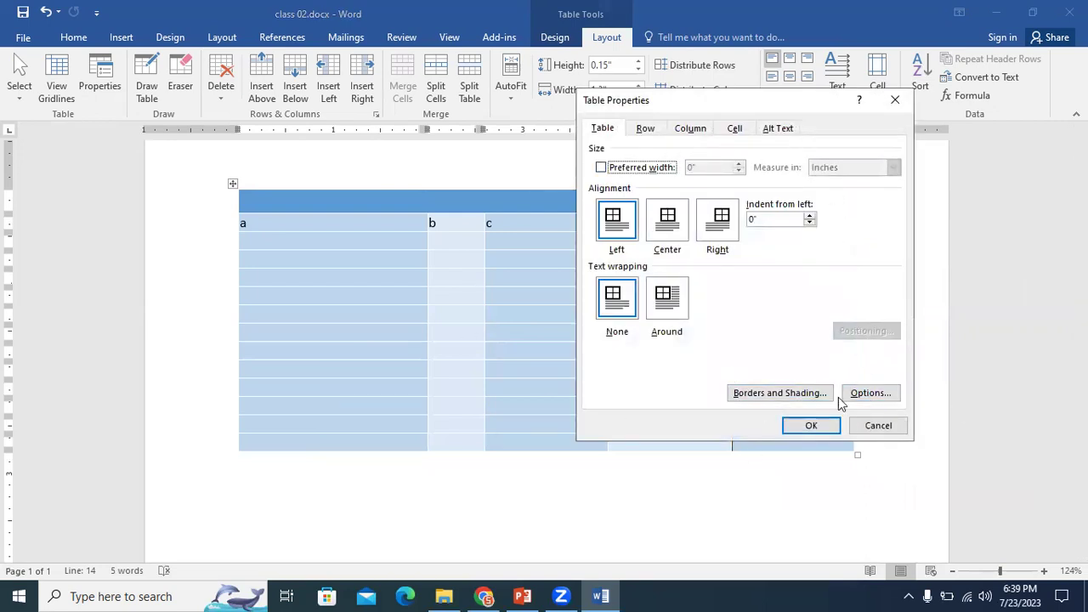
left_click(875, 427)
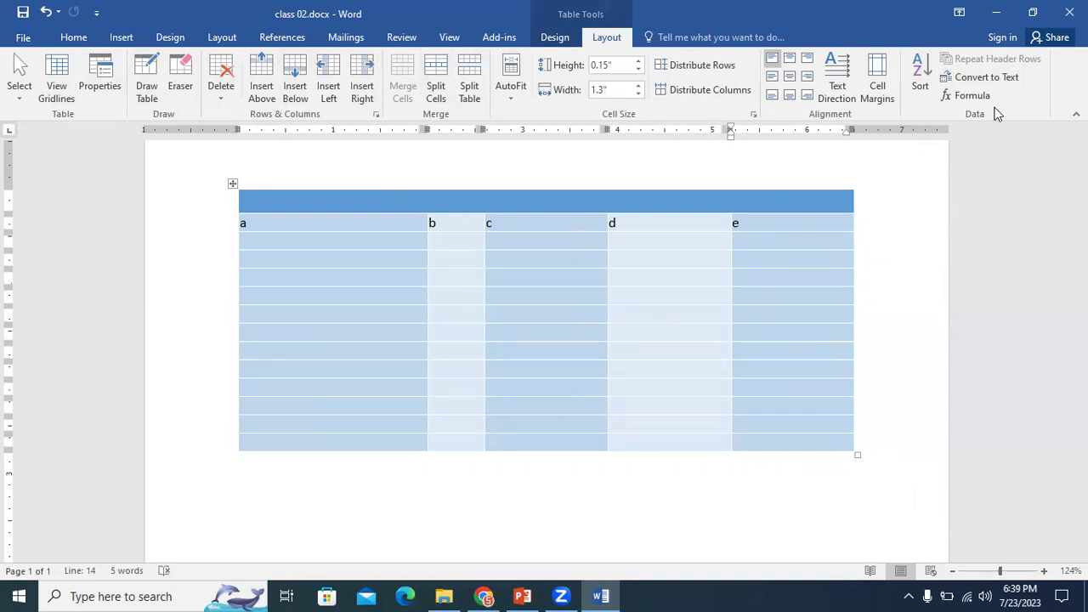
left_click(126, 36)
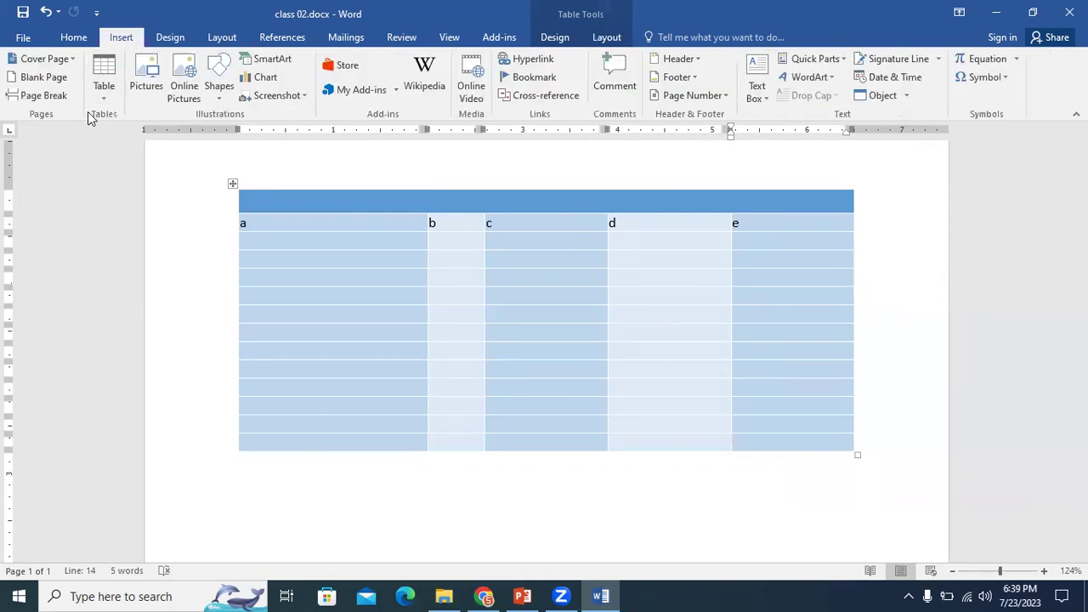
Insert an Excel Spreadsheet from the Table dropdown into the document
left_click(102, 85)
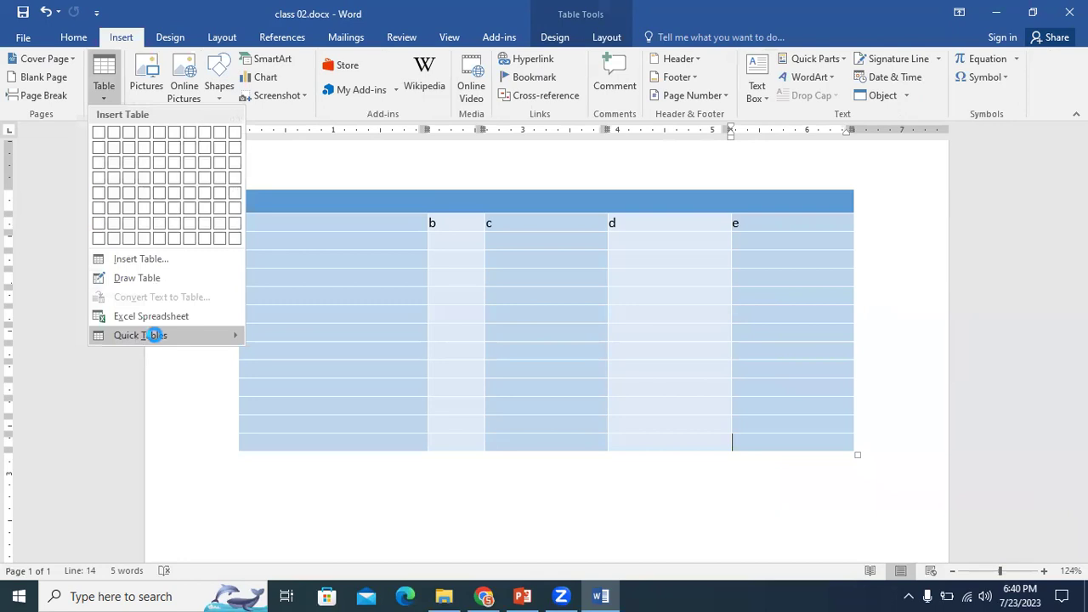
mouse_move(166, 337)
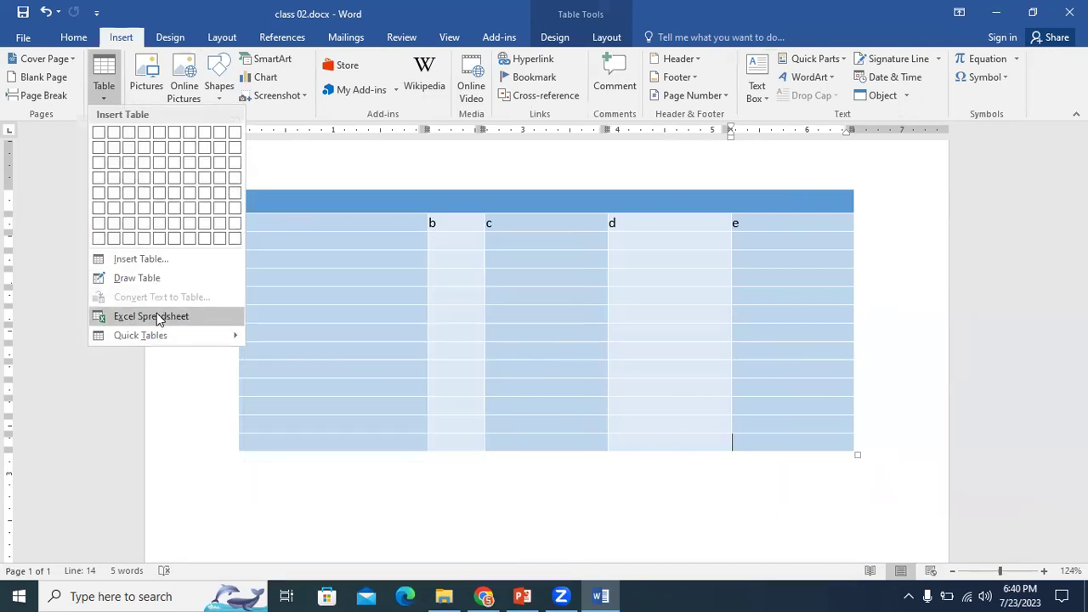
left_click(155, 315)
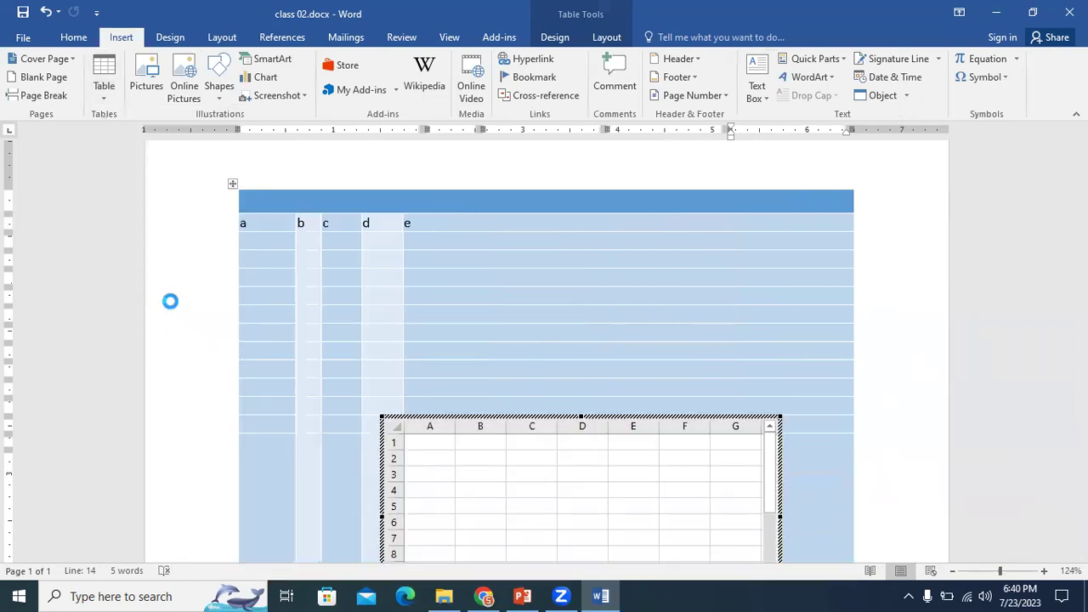
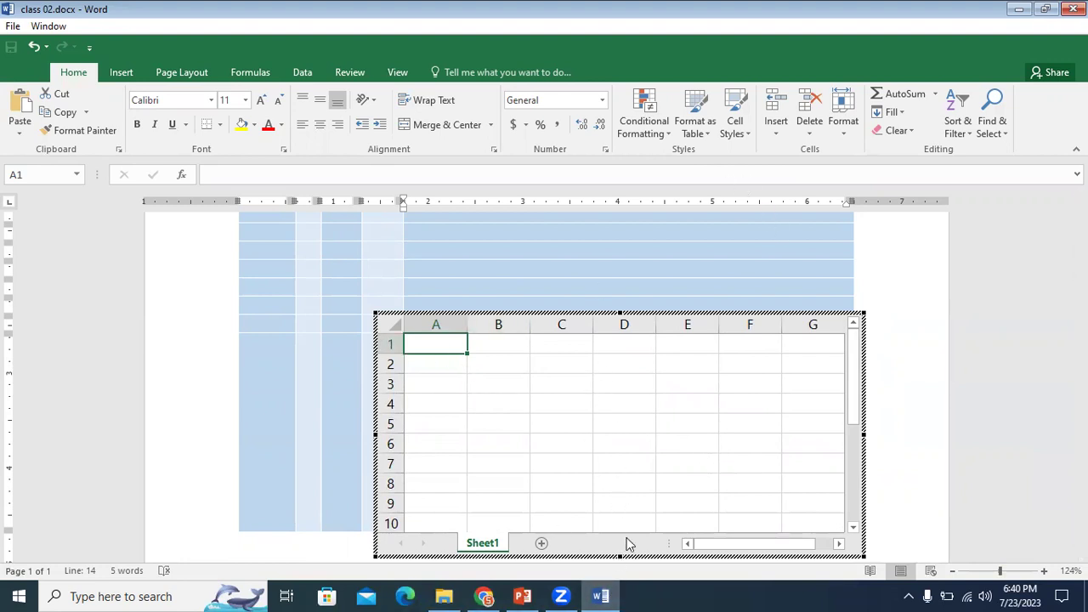
Shrink the embedded worksheet and move it into the bottom-right cell of column e
left_click_drag(621, 555, 601, 344)
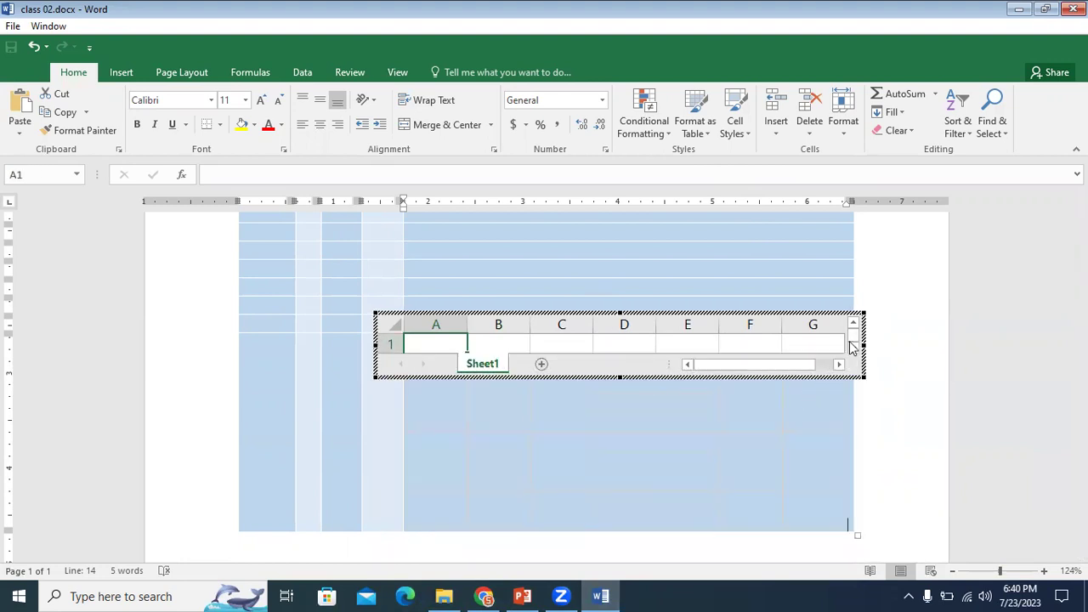
left_click_drag(819, 342, 468, 341)
left_click(906, 408)
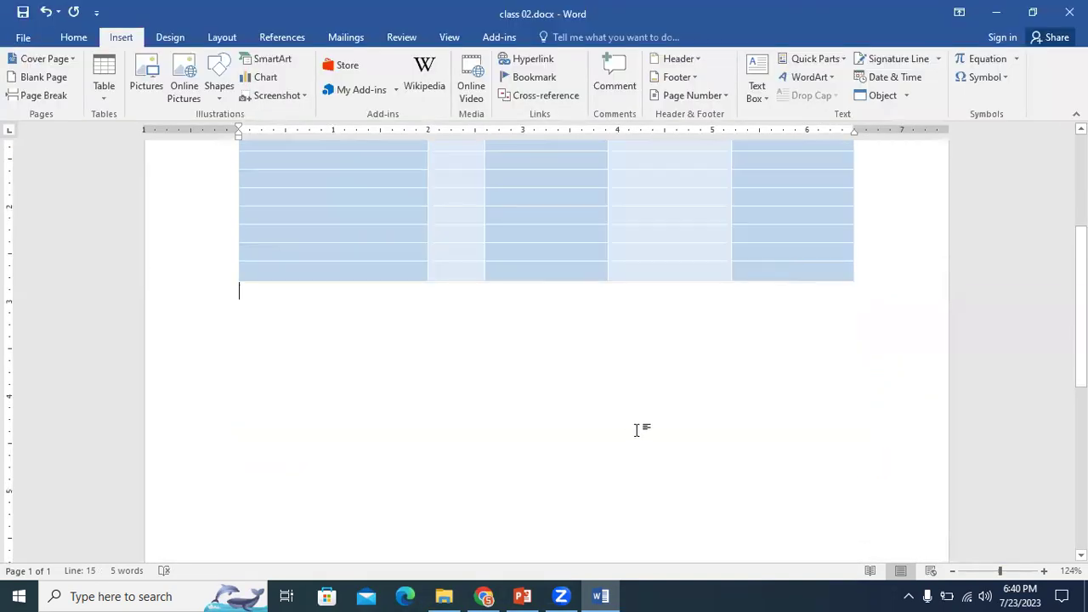
left_click(785, 407)
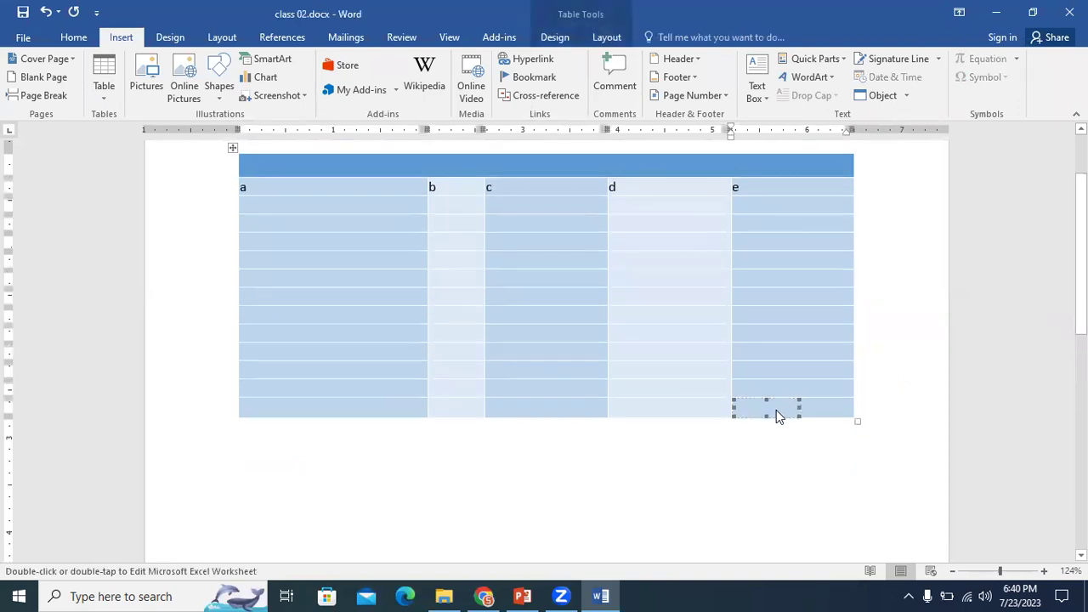
left_click_drag(789, 411, 780, 406)
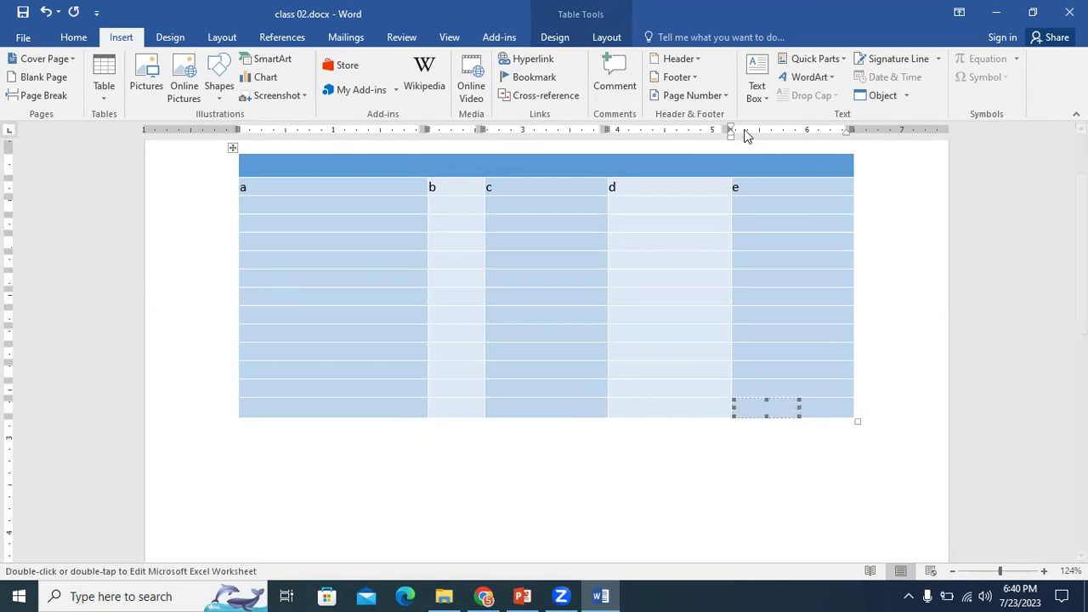
left_click_drag(733, 142, 766, 141)
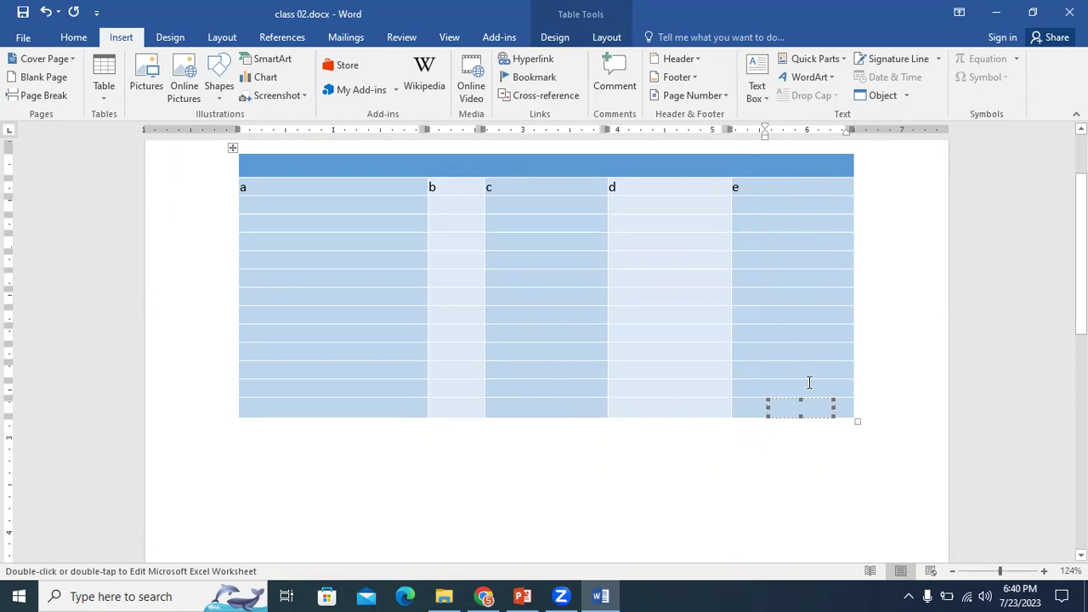
Select the worksheet in the bottom-right cell and delete it, leaving column e empty
left_click(792, 199)
left_click(794, 225)
left_click(795, 242)
left_click(795, 260)
left_click(796, 279)
left_click(795, 297)
left_click(794, 316)
left_click(794, 333)
left_click(796, 352)
left_click(794, 372)
left_click(794, 389)
left_click(799, 411)
key("Delete")
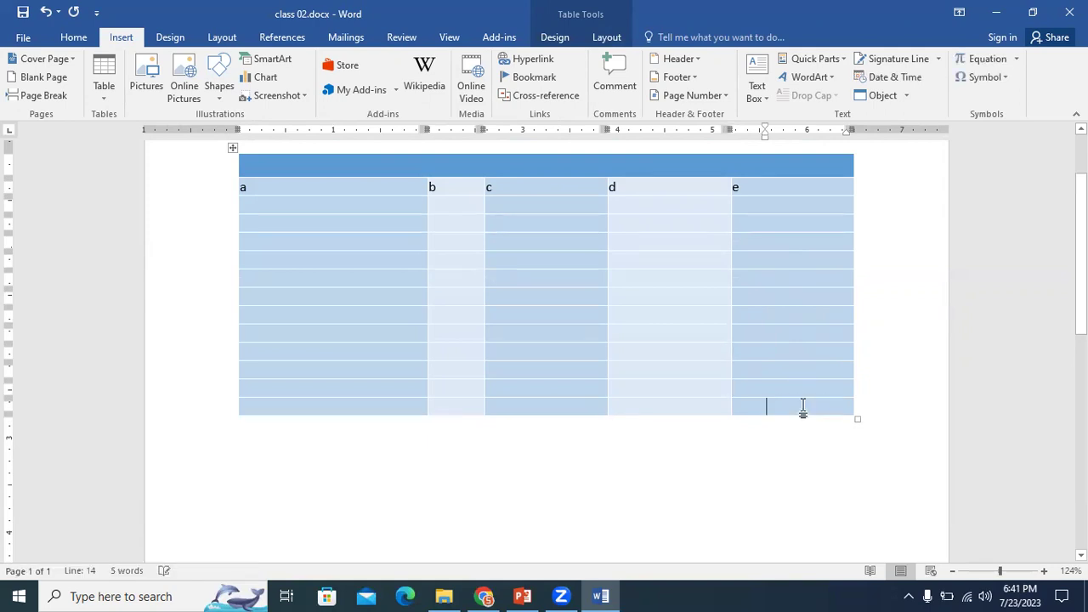
left_click_drag(780, 189, 774, 399)
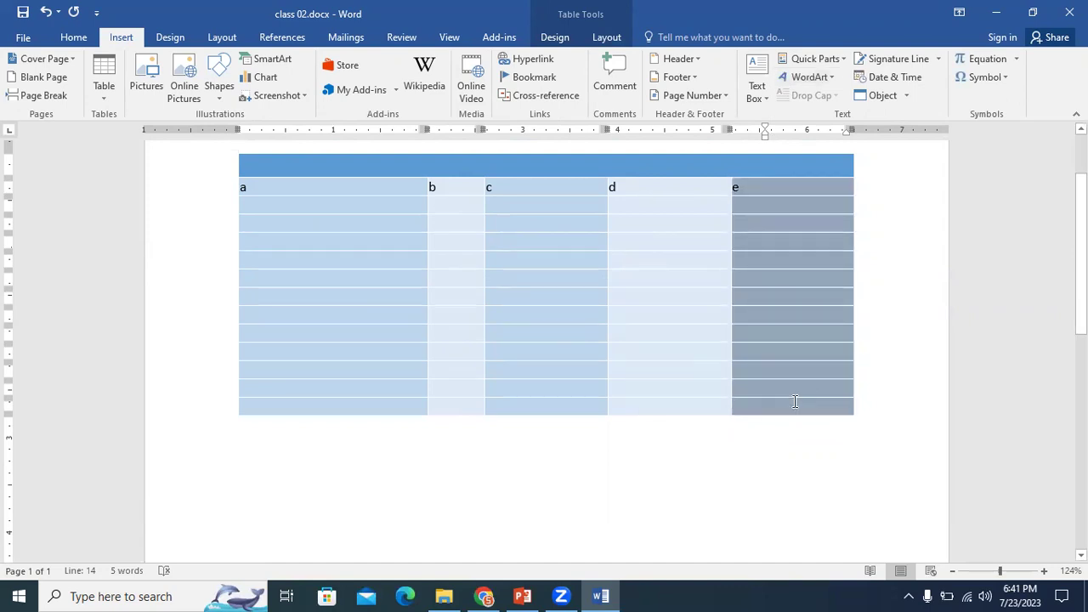
Insert an Excel Spreadsheet object into the table and select cells A1:A11
right_click(756, 290)
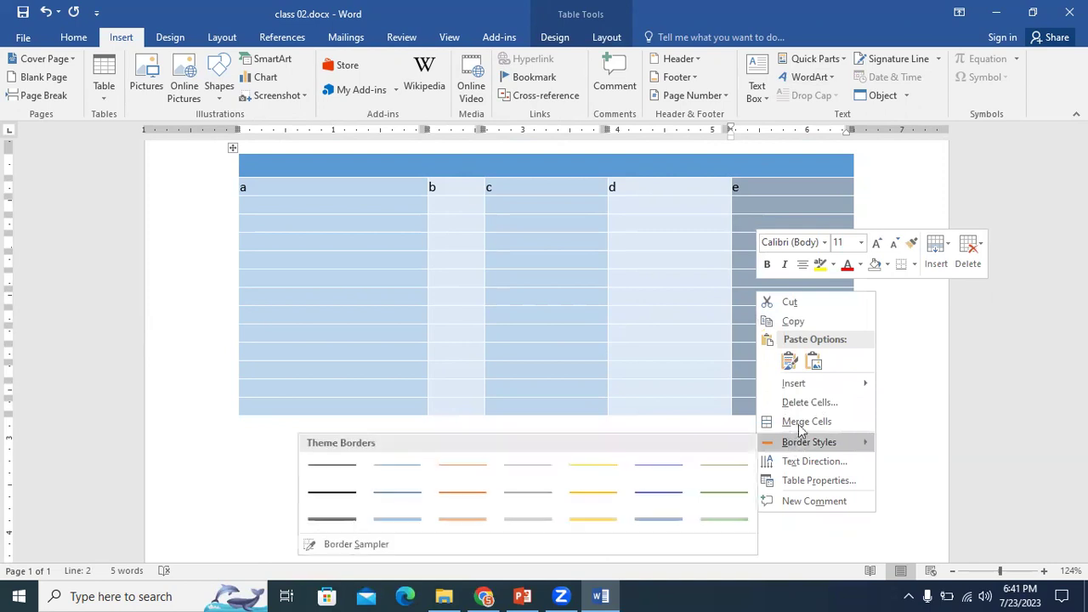
mouse_move(812, 383)
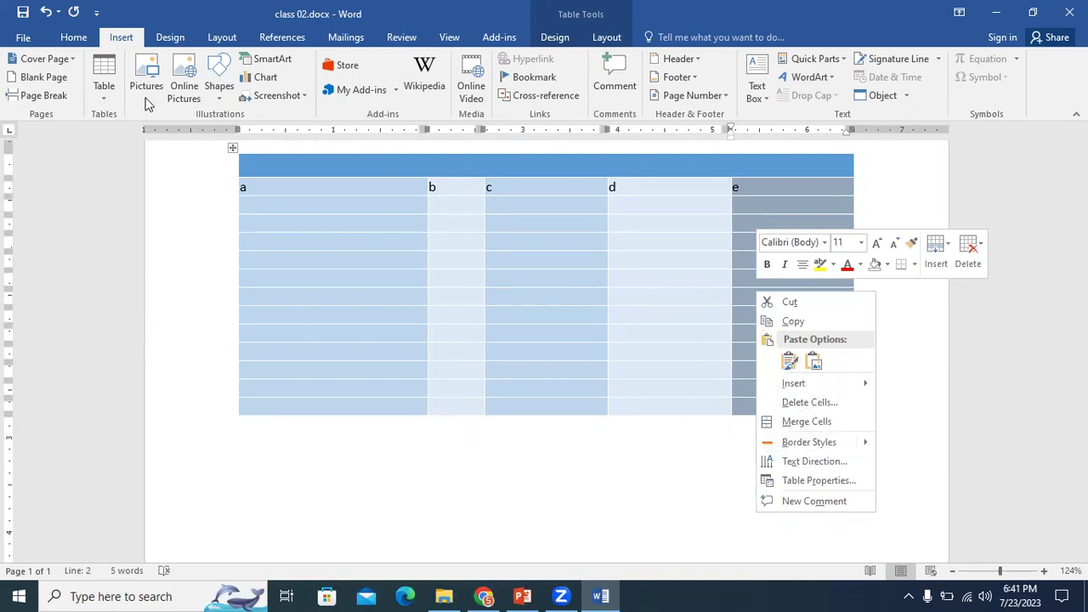
left_click(104, 89)
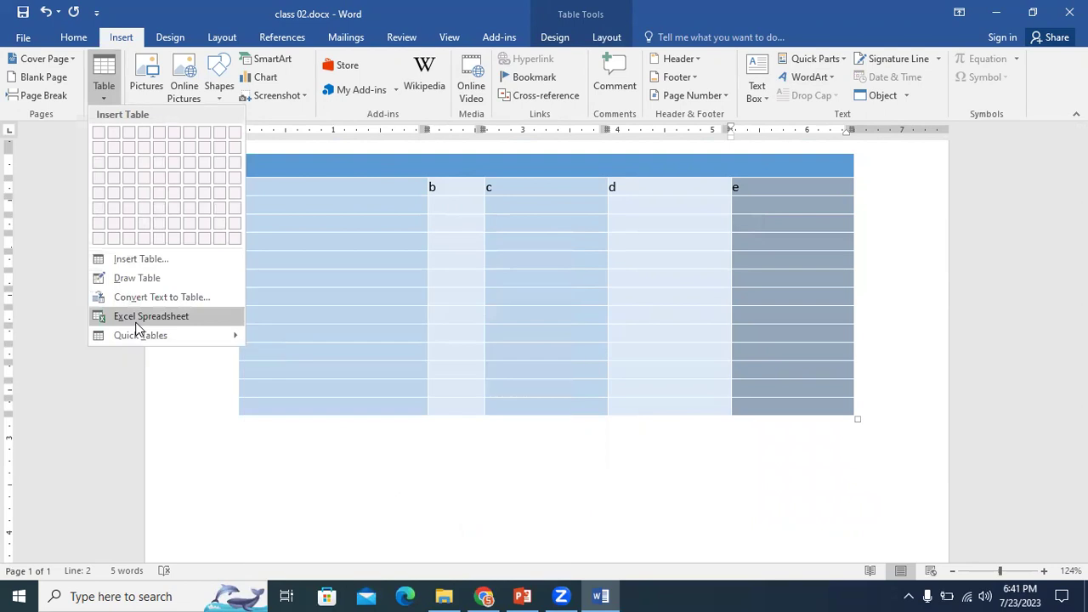
left_click(136, 321)
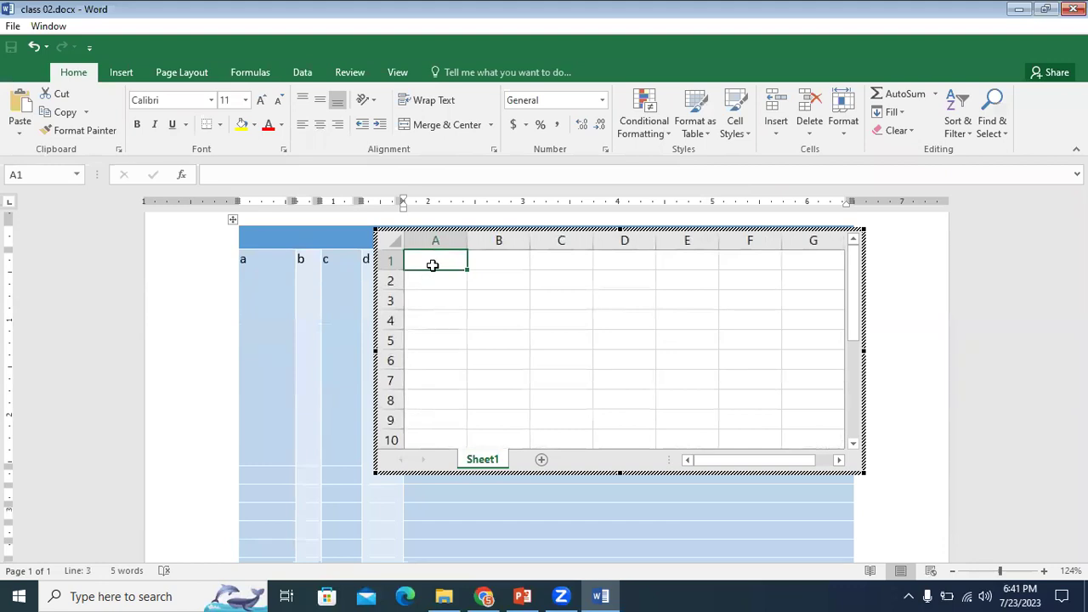
left_click_drag(432, 265, 437, 418)
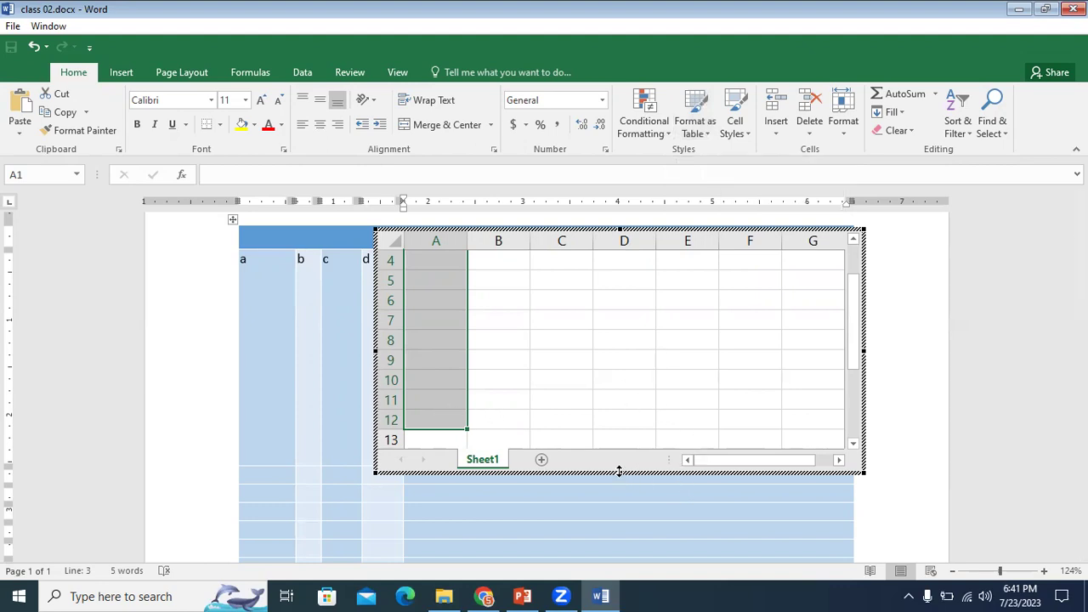
Shrink the embedded sheet to column A and enter =SUM(A1:A11) in A12, showing 0
left_click_drag(617, 474, 619, 450)
left_click_drag(864, 341, 498, 326)
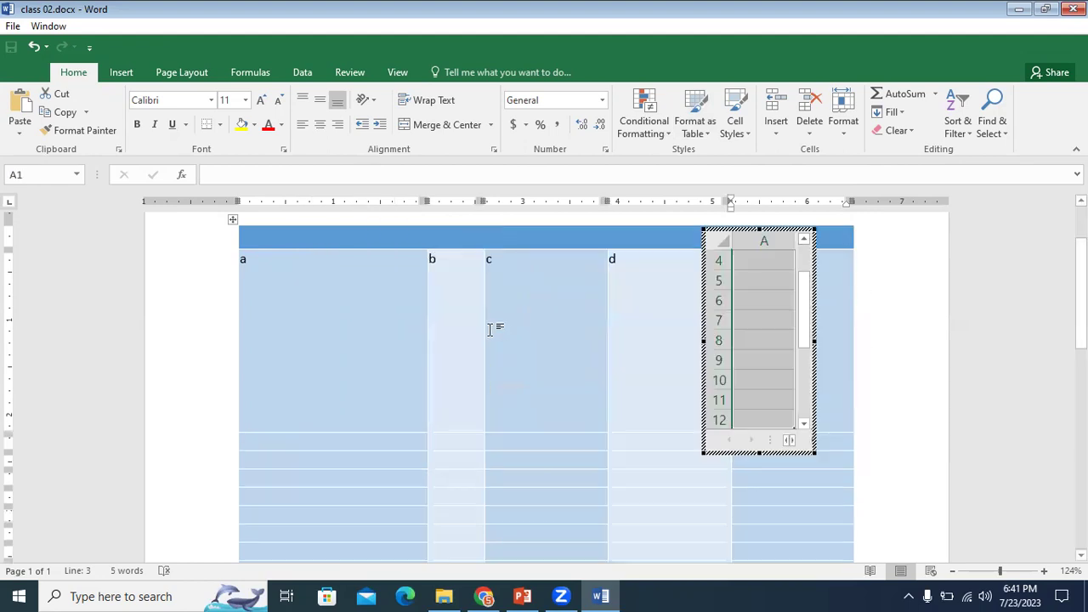
left_click(765, 418)
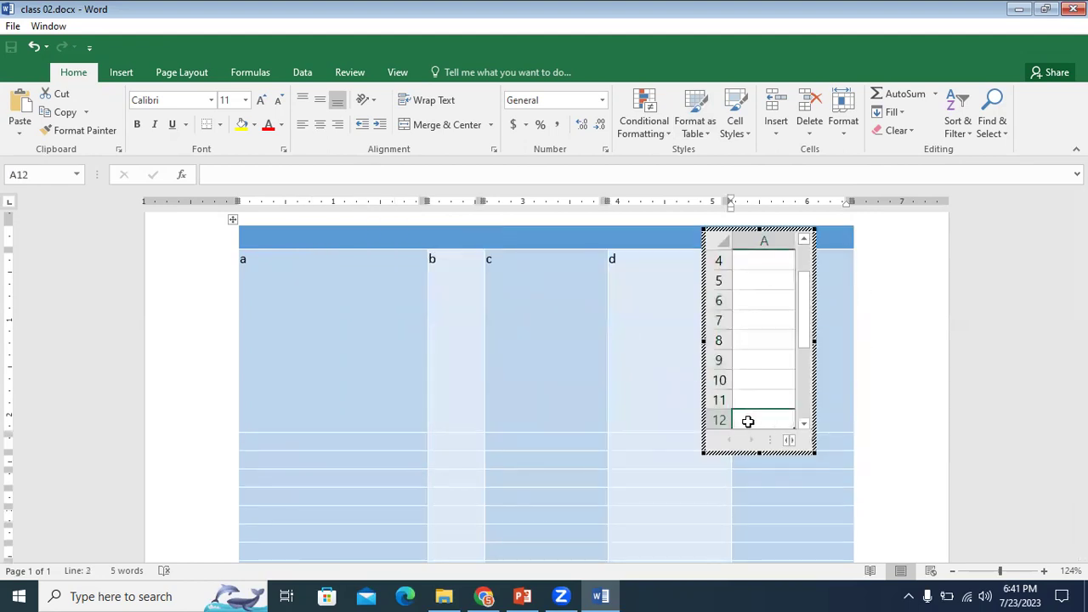
type("sum")
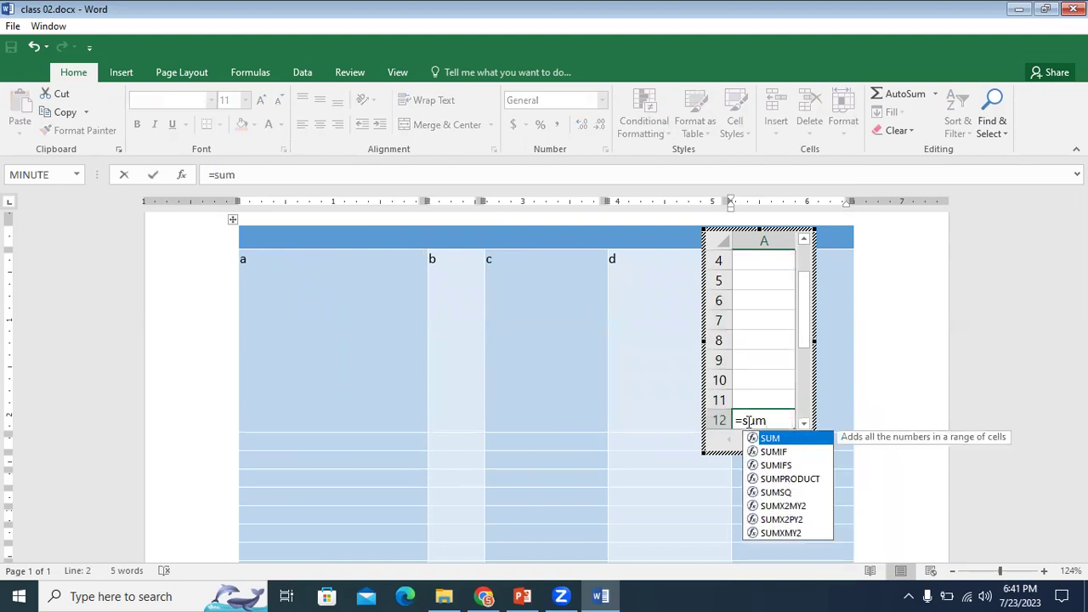
type("(")
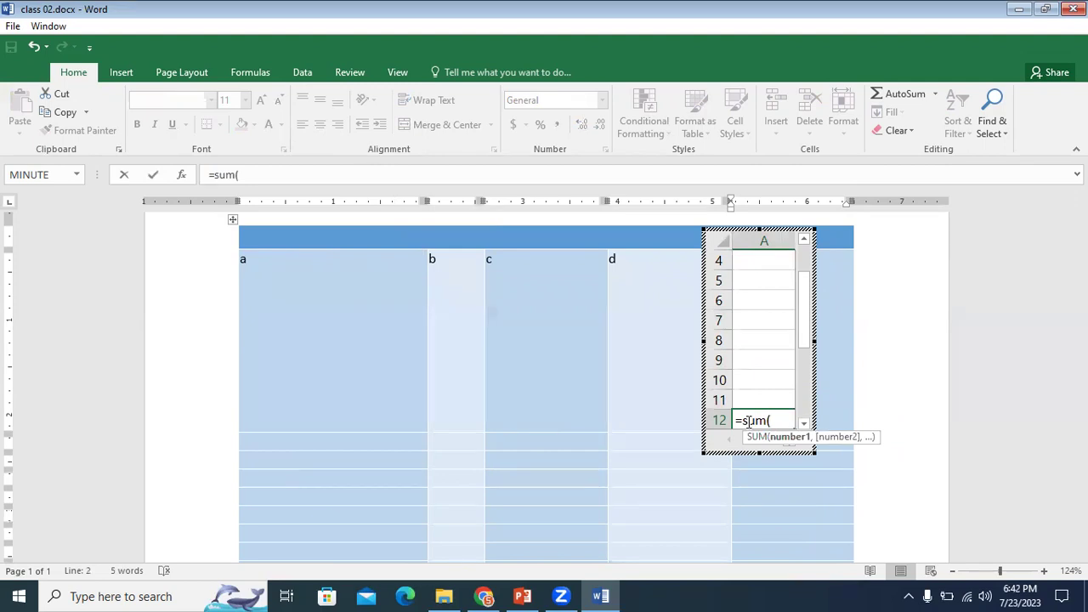
type("A1:A11")
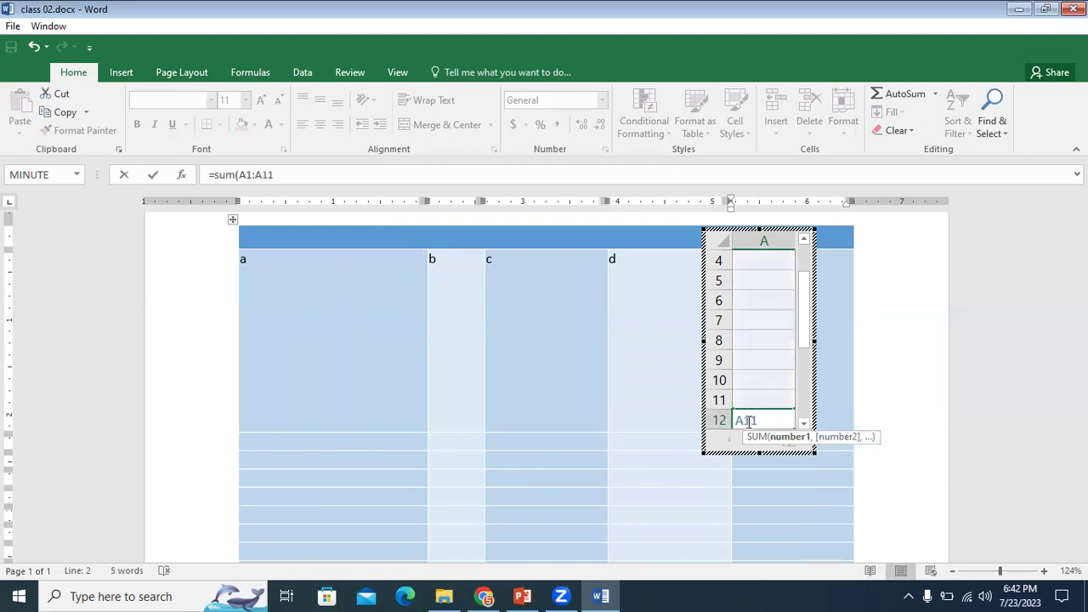
type(")")
key("Return")
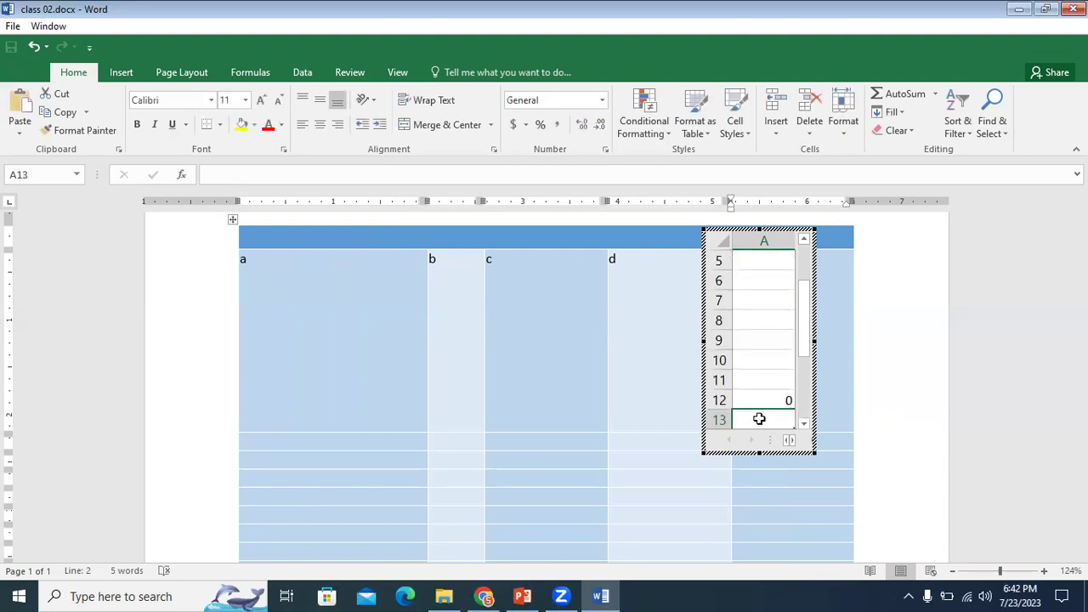
left_click(774, 398)
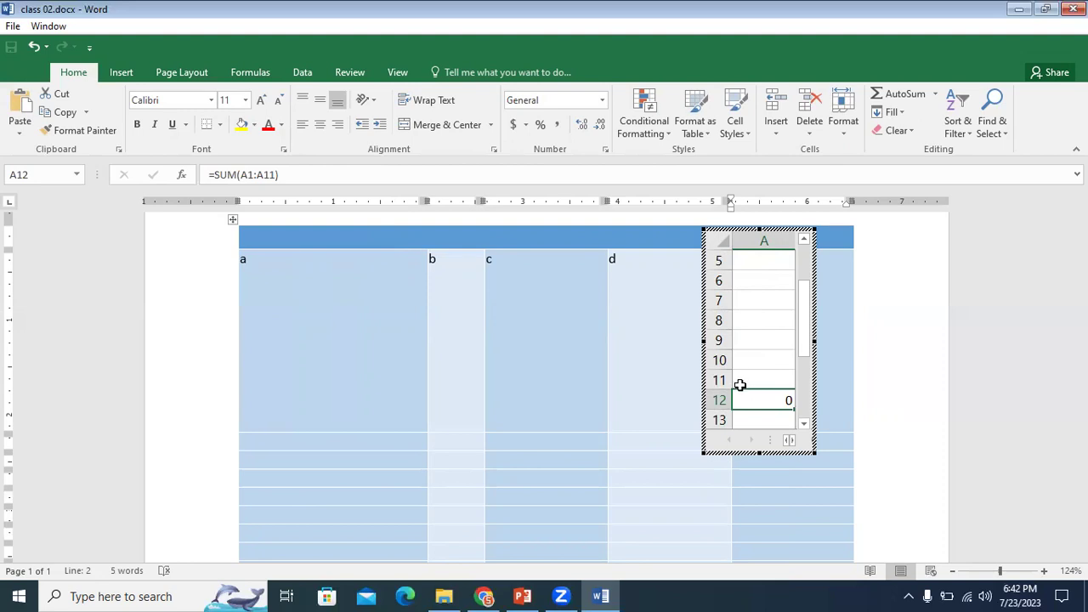
left_click(912, 306)
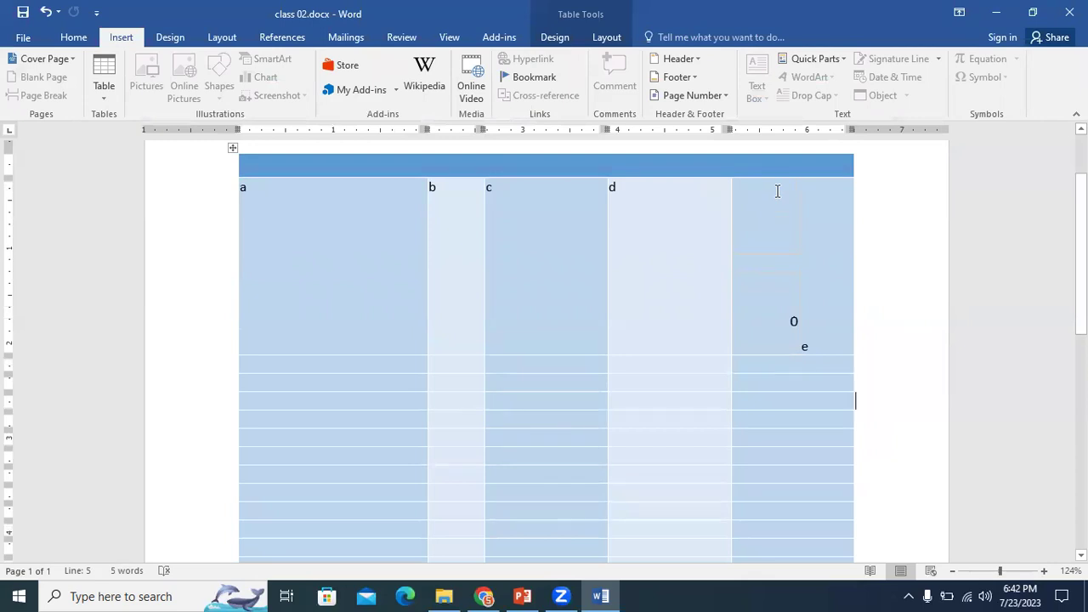
Merge column e's cells into one tall cell
left_click_drag(844, 347, 819, 460)
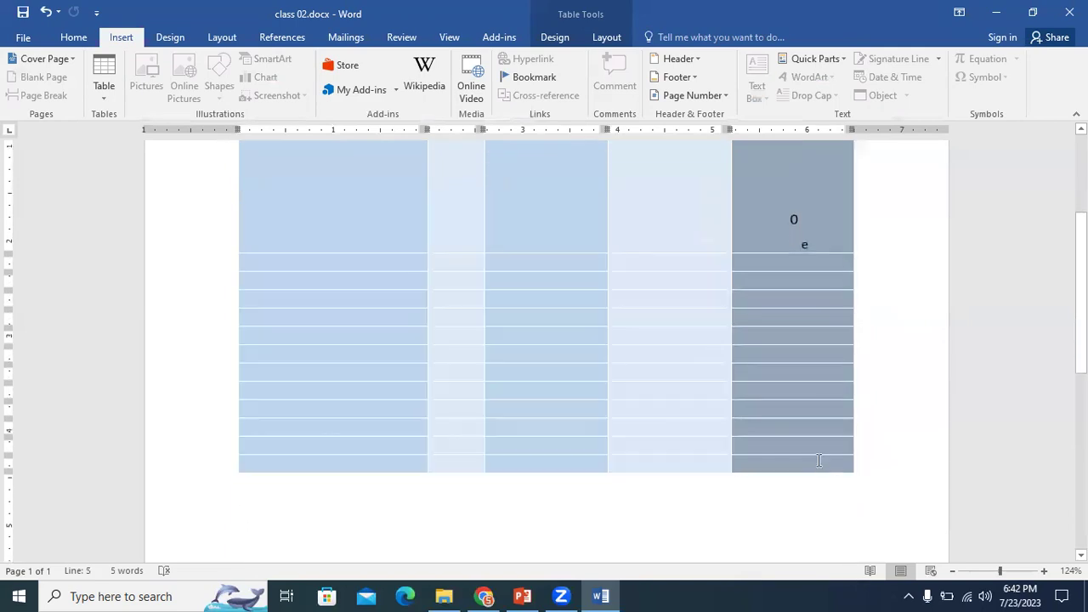
left_click(605, 37)
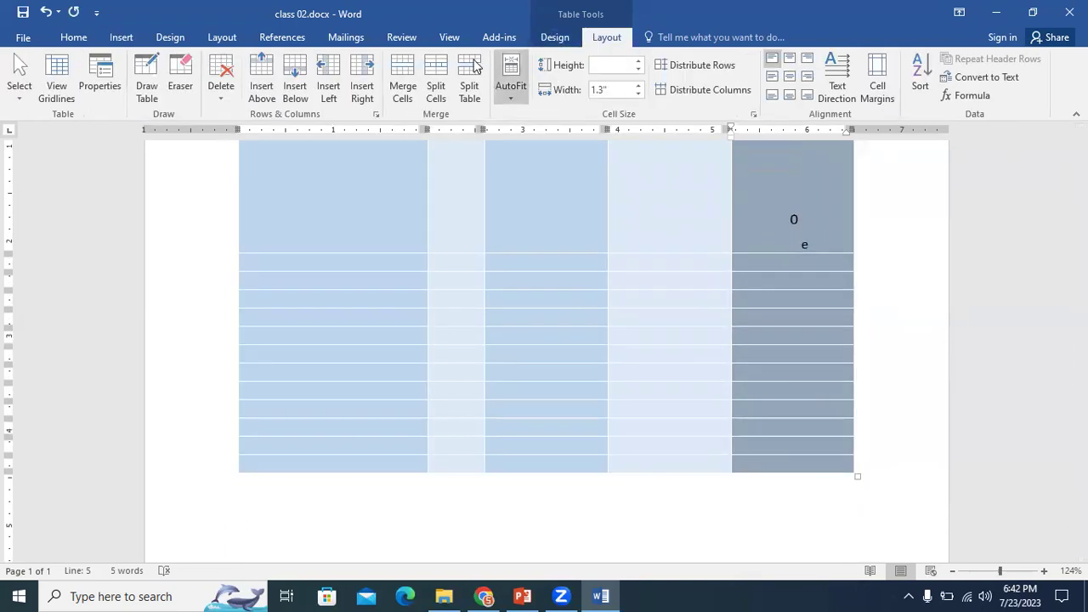
left_click(412, 99)
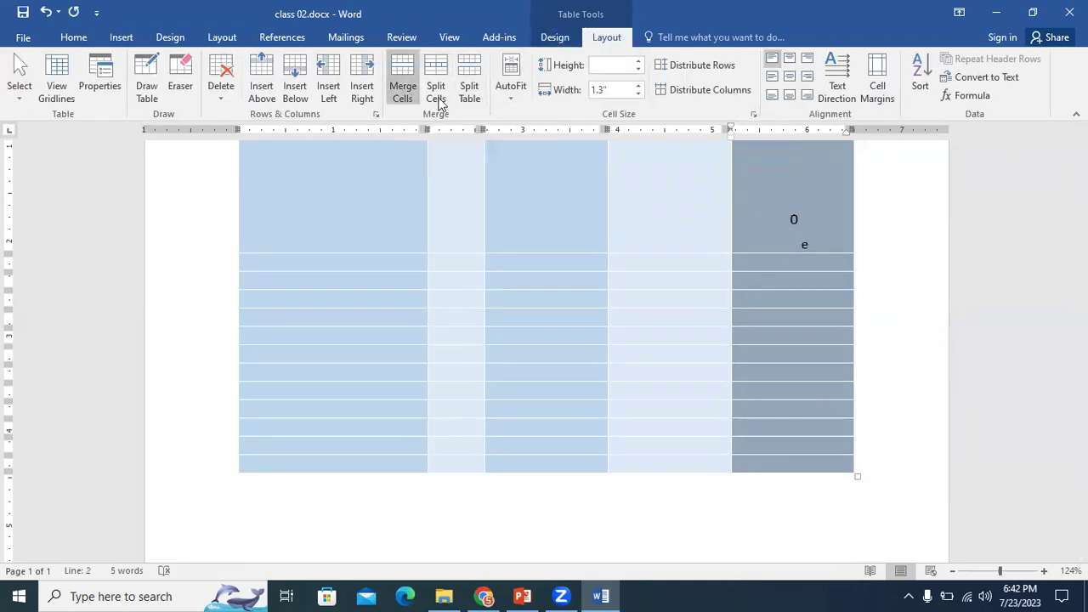
Enlarge the embedded worksheet to fill the merged column e cell
left_click(897, 248)
scroll(884, 301, "up", 2)
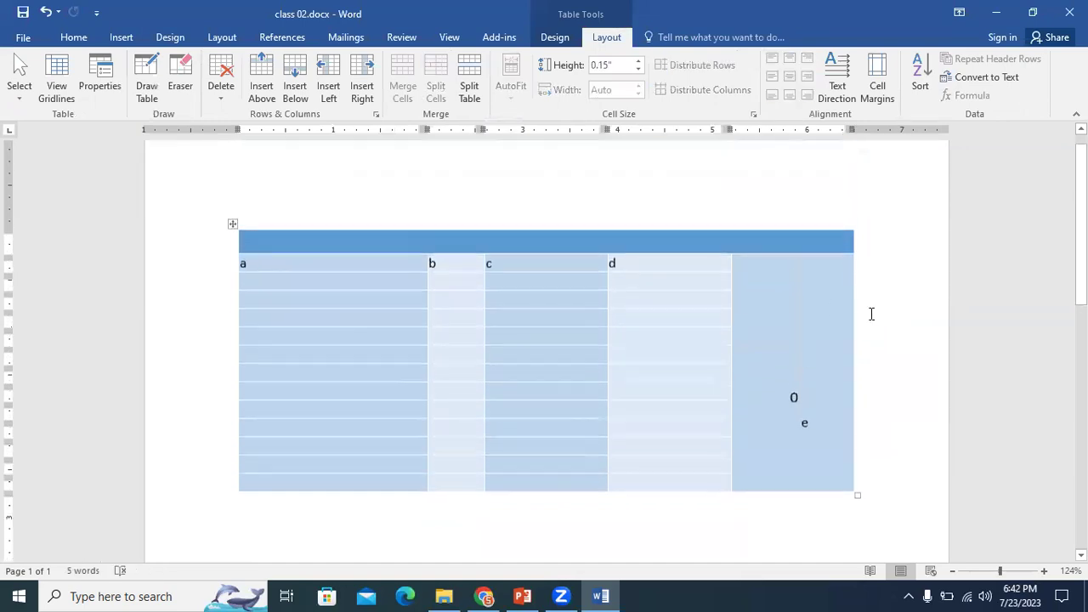
left_click(794, 404)
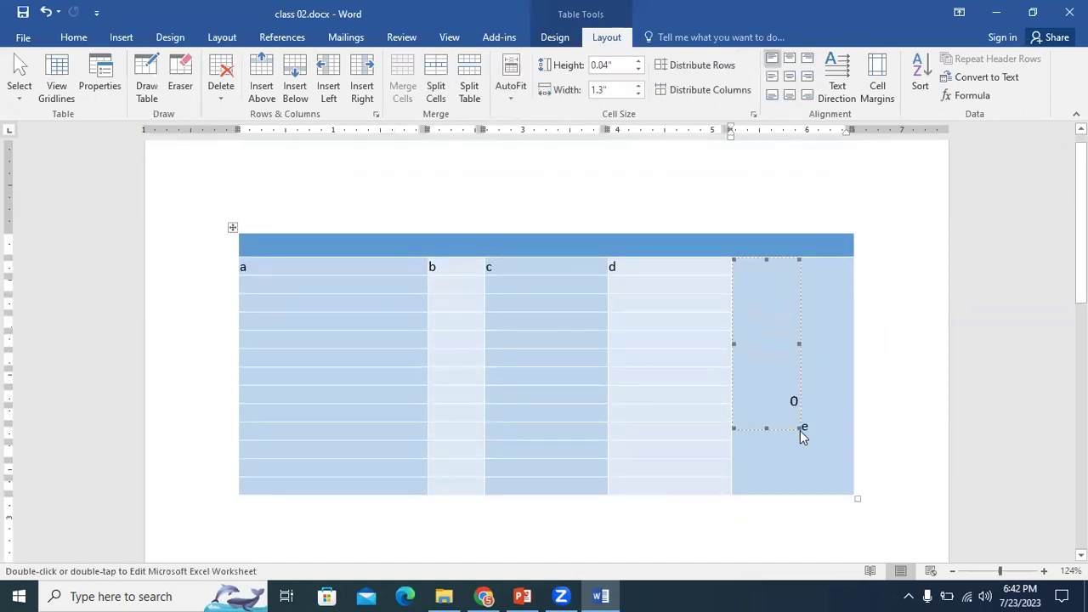
left_click_drag(801, 426, 826, 472)
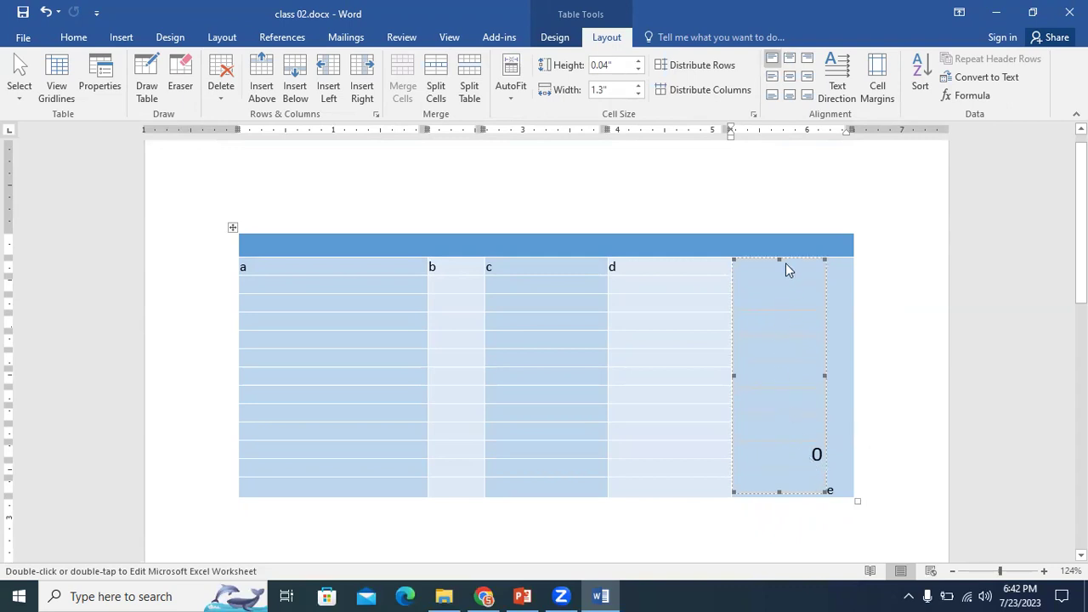
Copy the total from A12 down to A13, clear A12, and exit worksheet editing
double_click(799, 455)
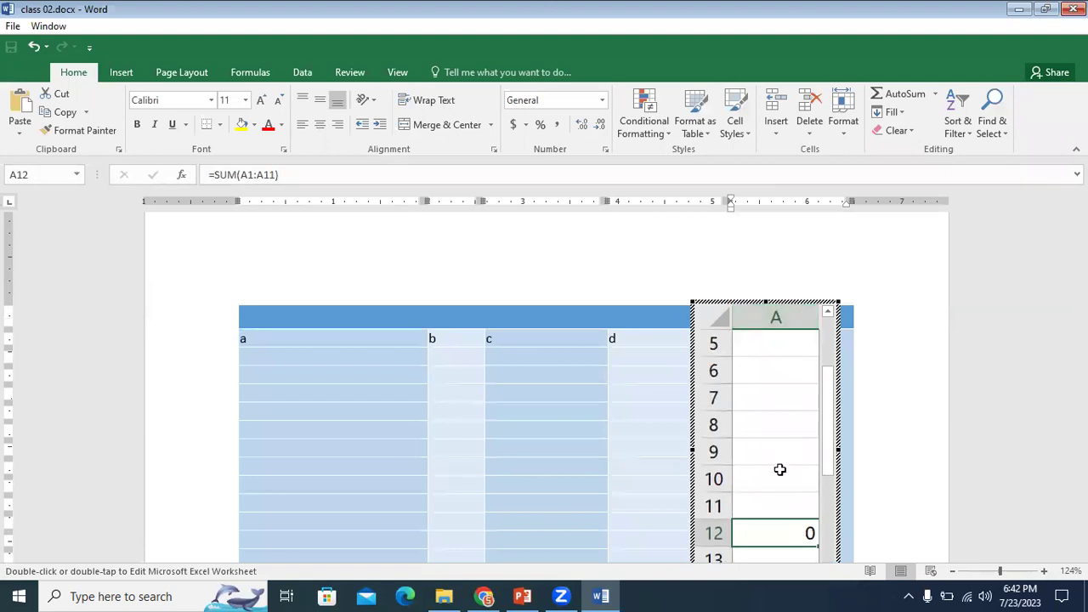
scroll(779, 469, "down", 1)
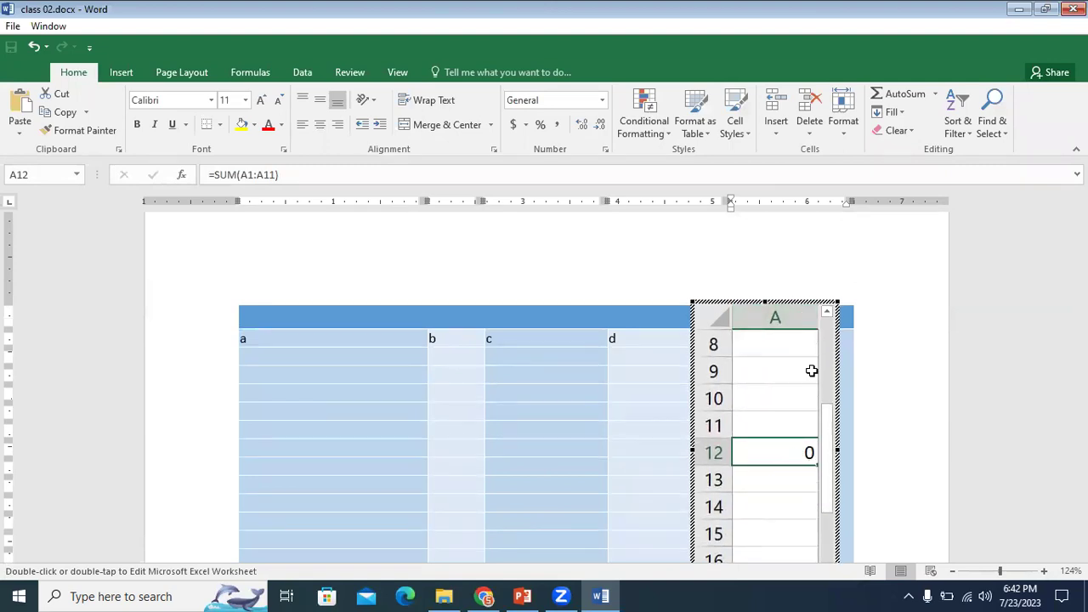
scroll(791, 408, "down", 2)
scroll(813, 396, "up", 1)
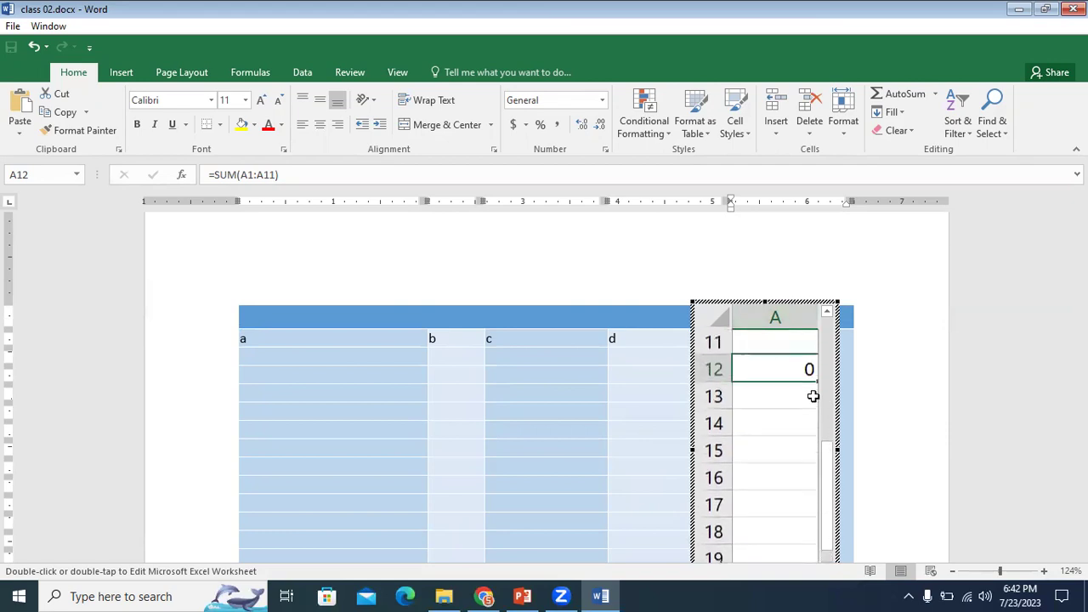
left_click_drag(817, 389, 814, 403)
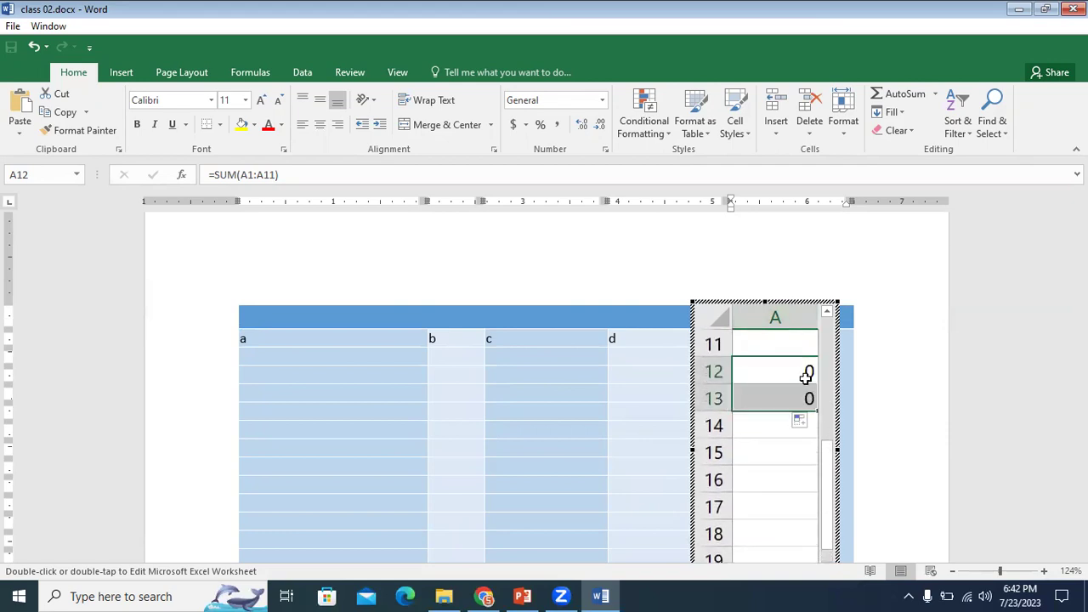
key("BackSpace")
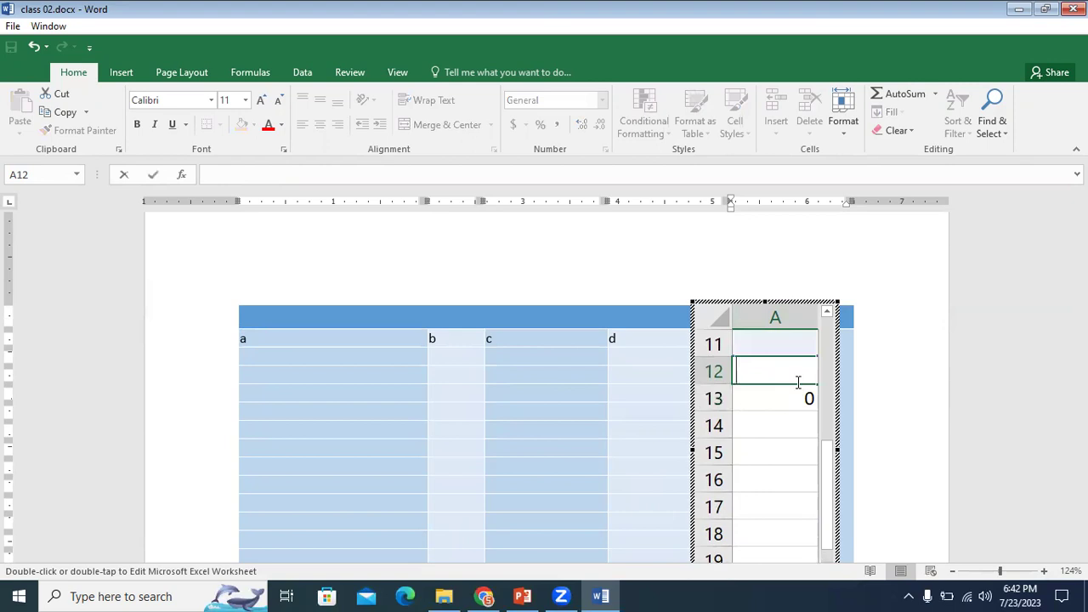
left_click(892, 367)
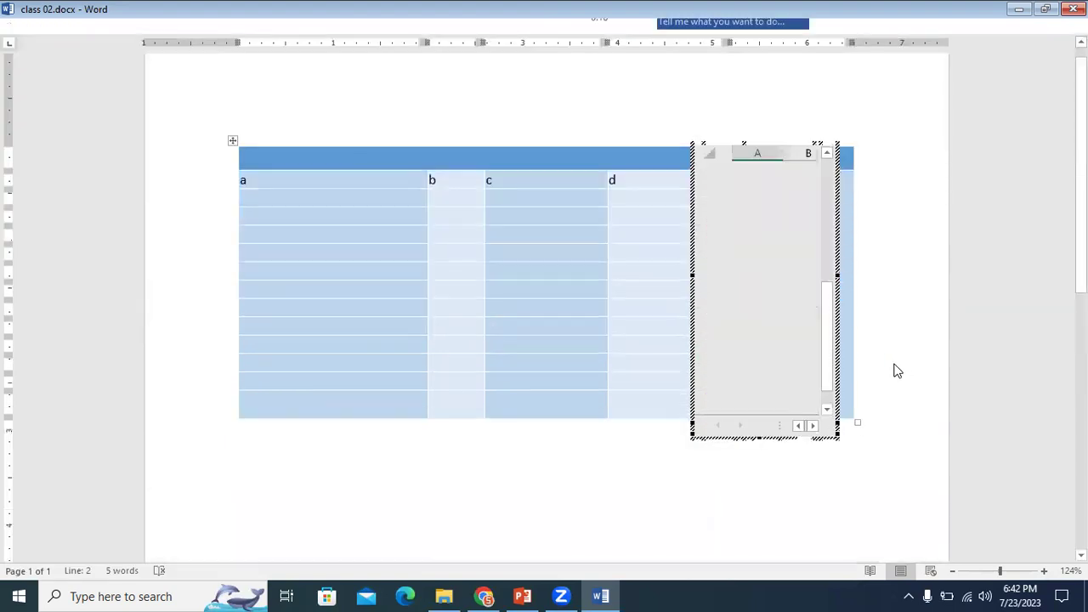
left_click(803, 474)
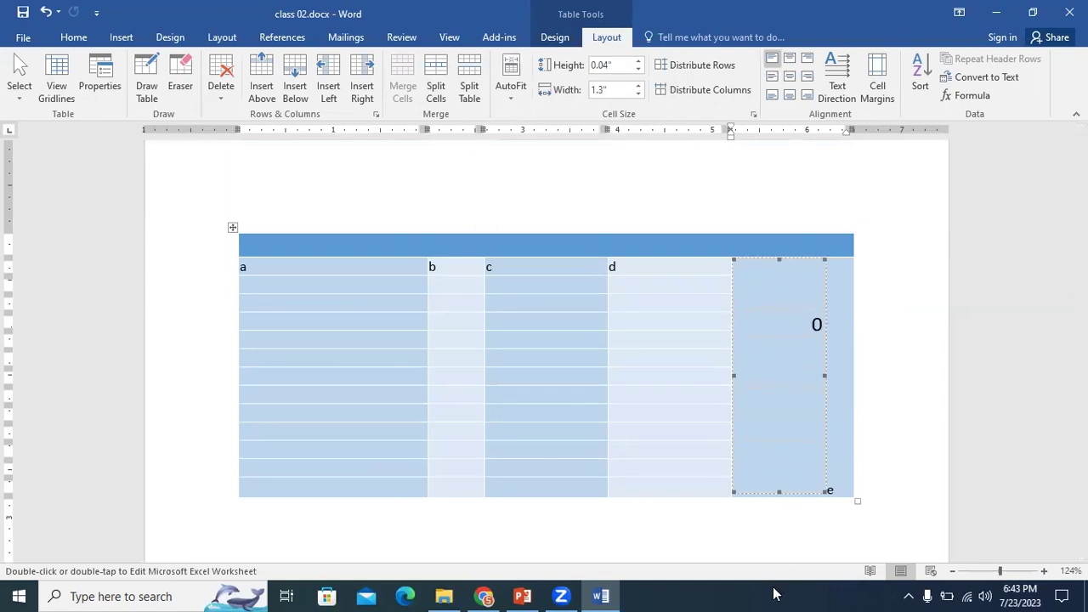
Shade the table's merged last column with the orange theme colour
left_click(845, 483)
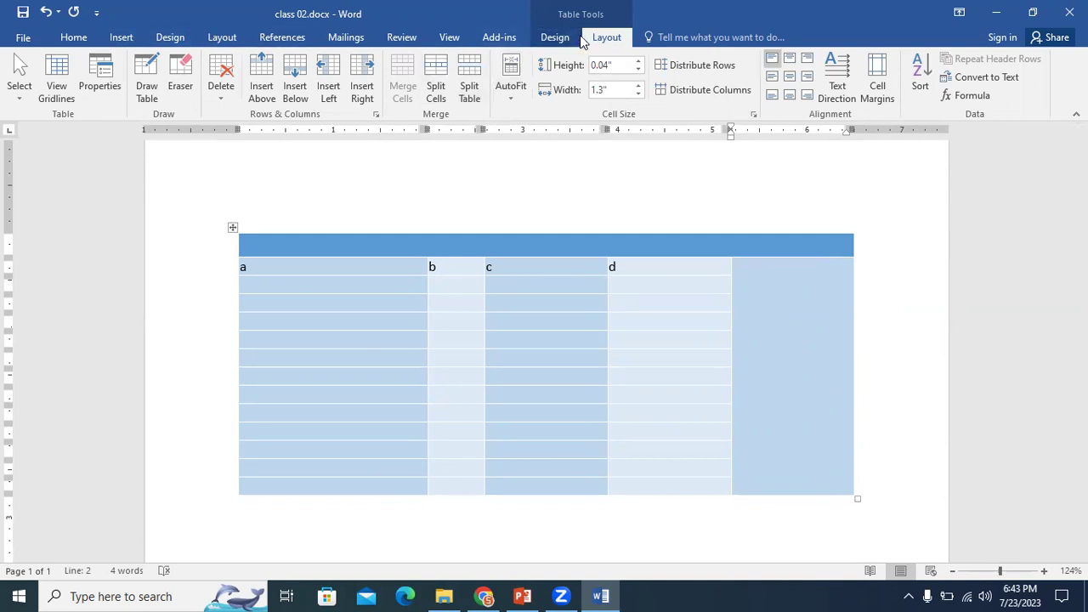
left_click(554, 36)
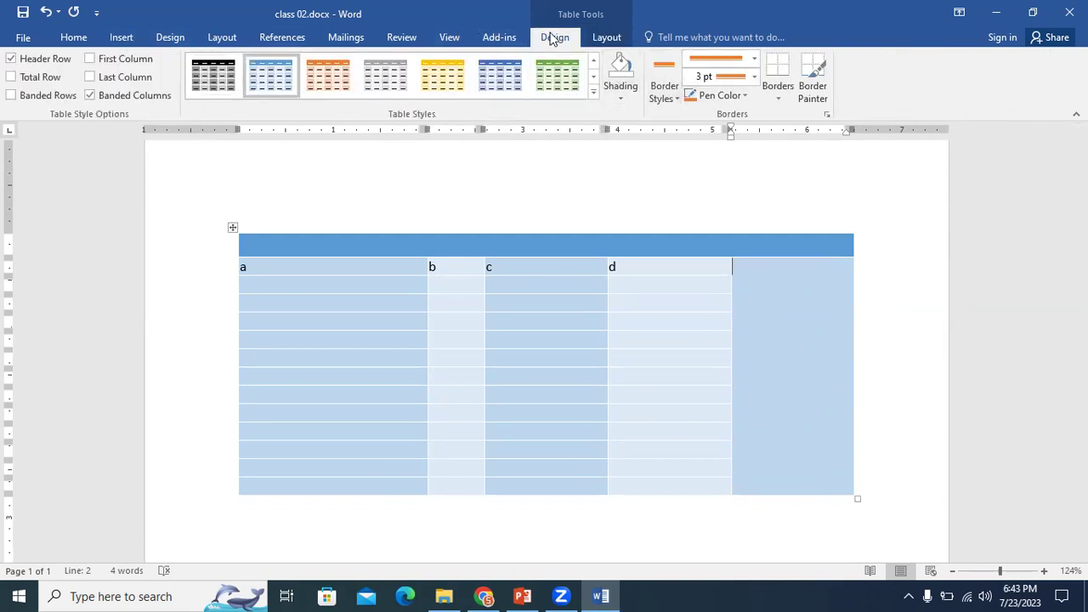
left_click(621, 89)
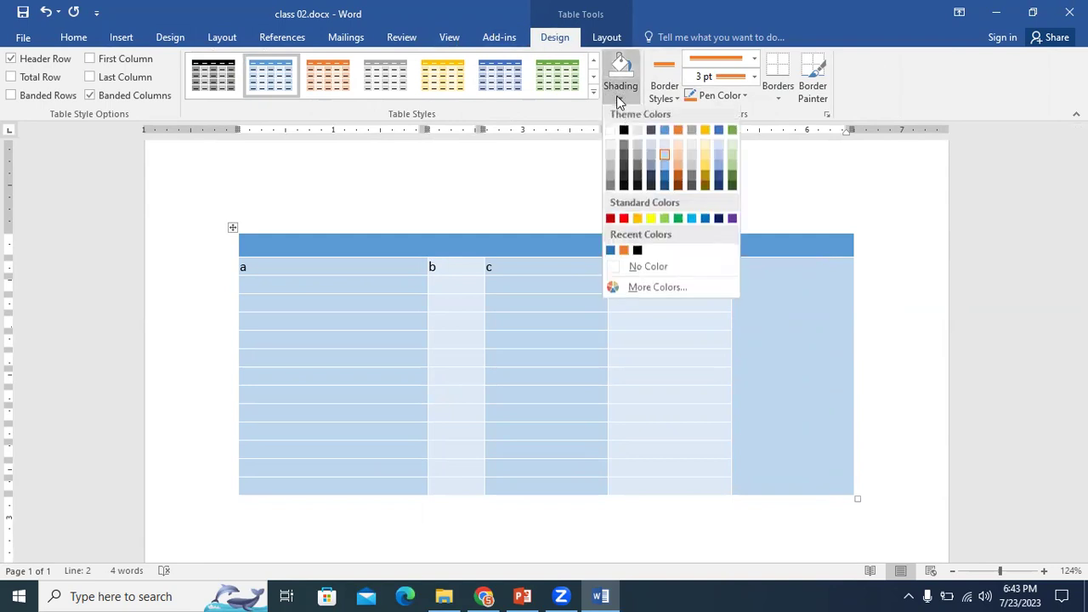
left_click(679, 133)
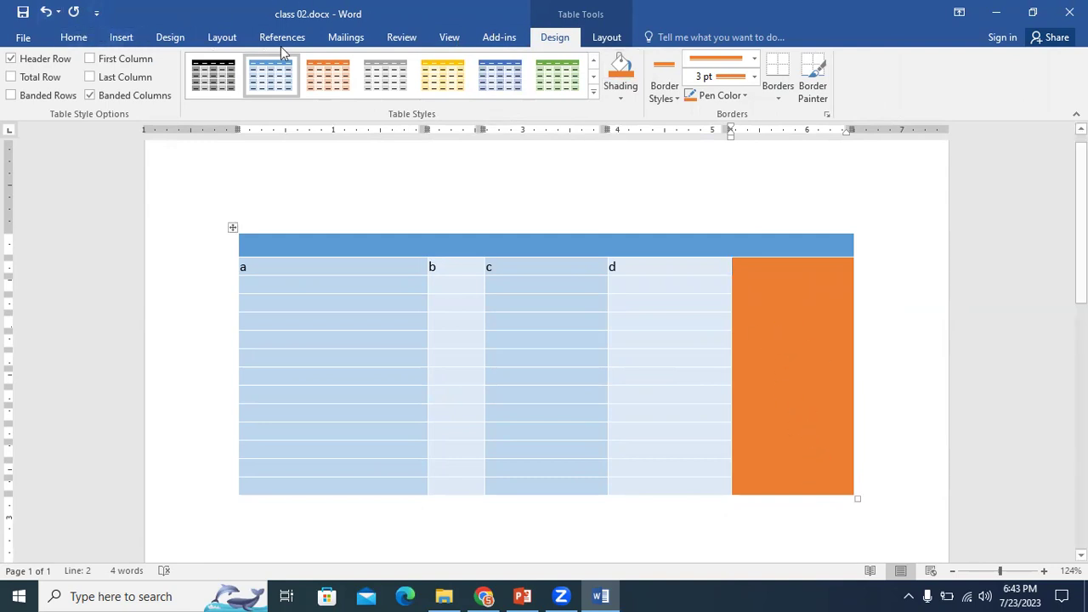
left_click(121, 37)
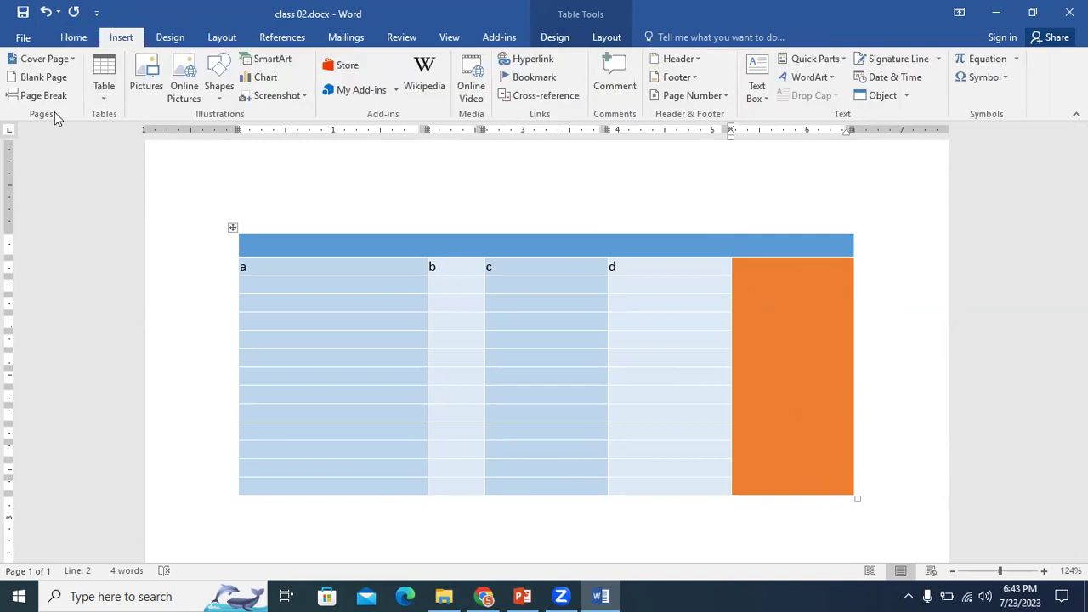
Insert an Excel Spreadsheet object into the orange last column
left_click(103, 85)
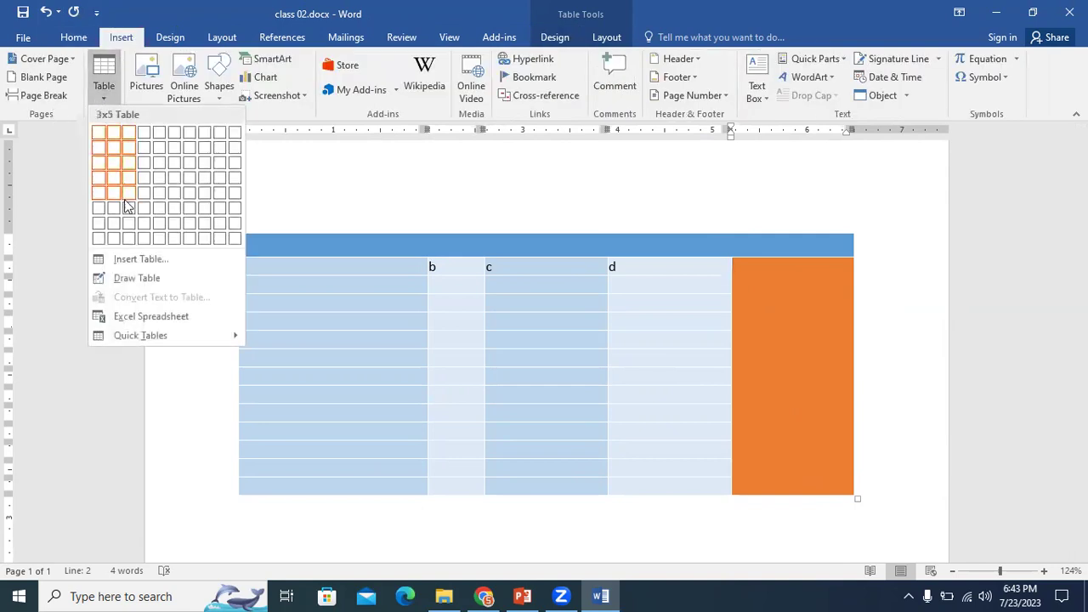
left_click(667, 236)
left_click(675, 282)
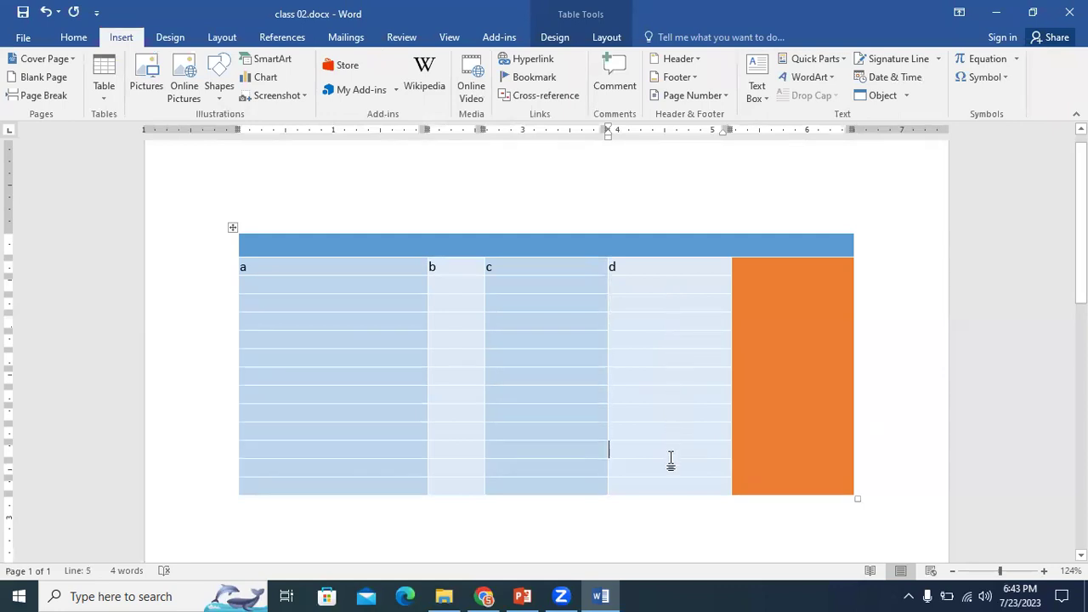
left_click(816, 288)
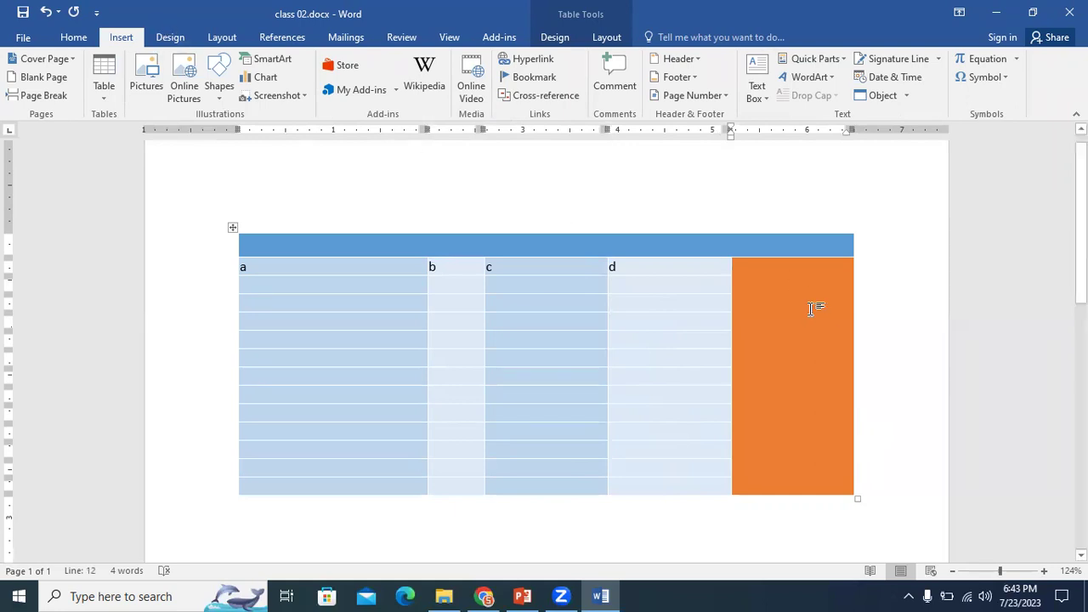
left_click(104, 92)
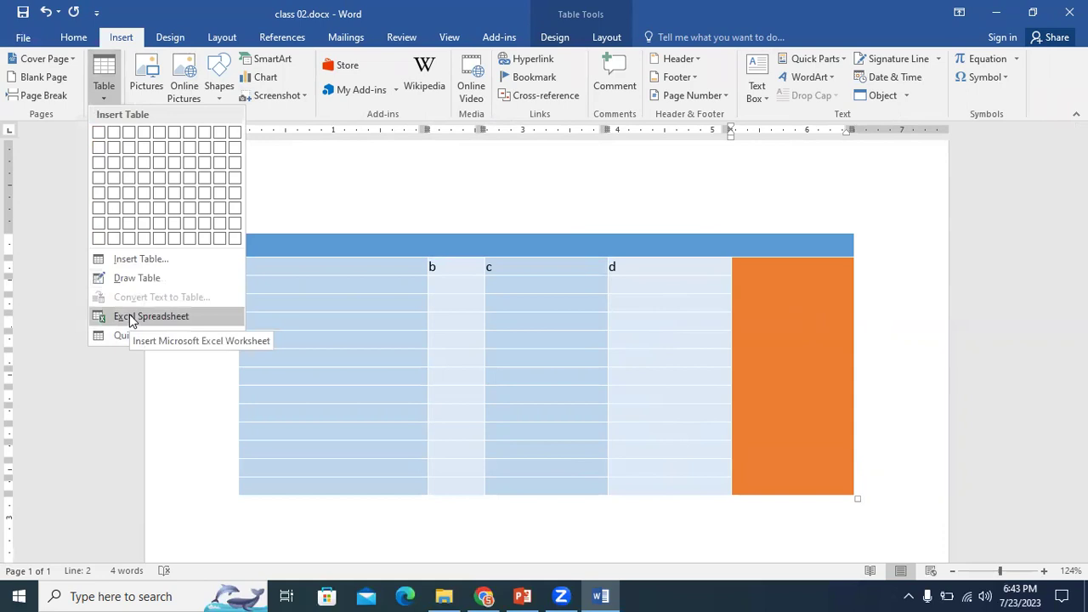
left_click(132, 318)
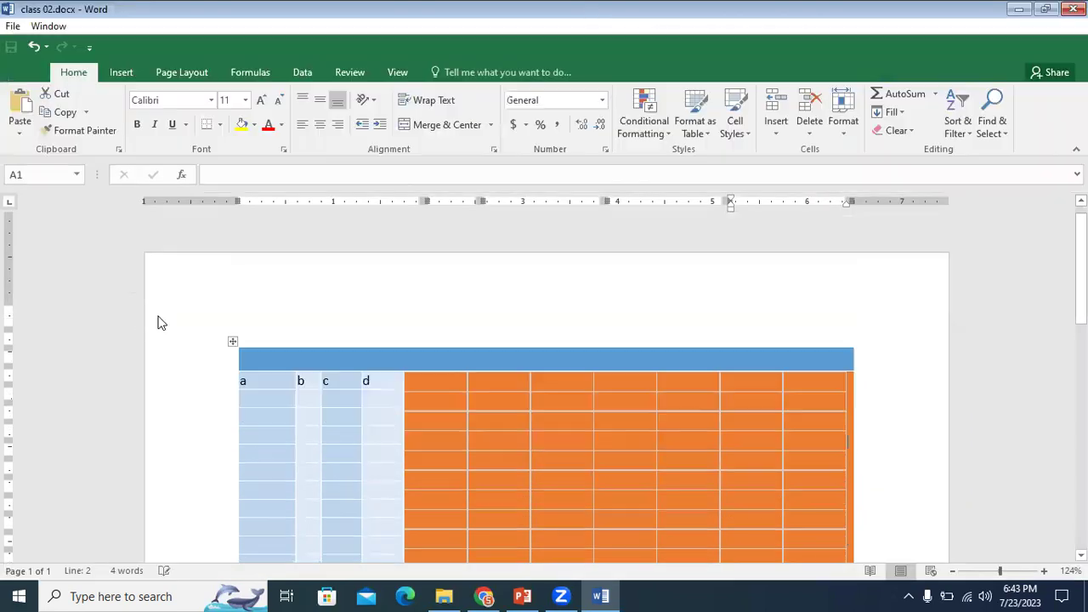
Format cells A1:A13 as a light green banded table
left_click_drag(435, 338, 433, 502)
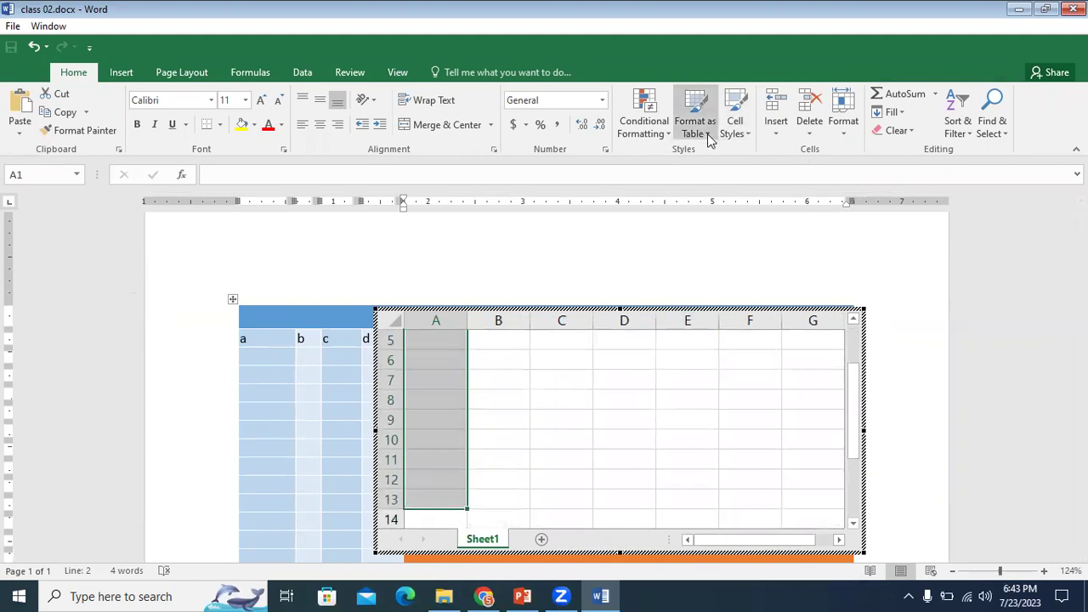
left_click(706, 136)
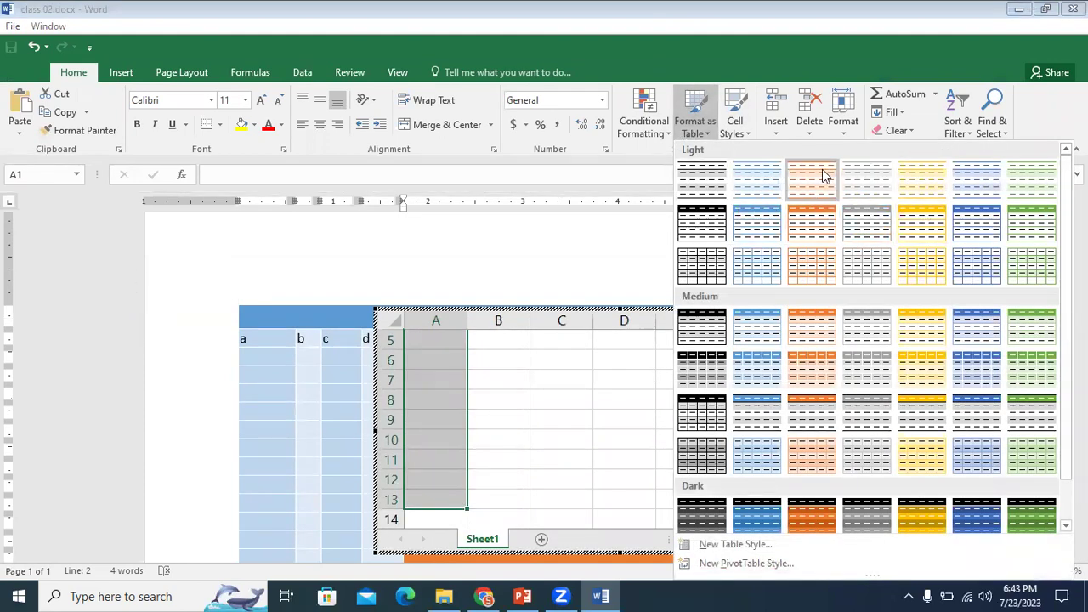
left_click(1027, 176)
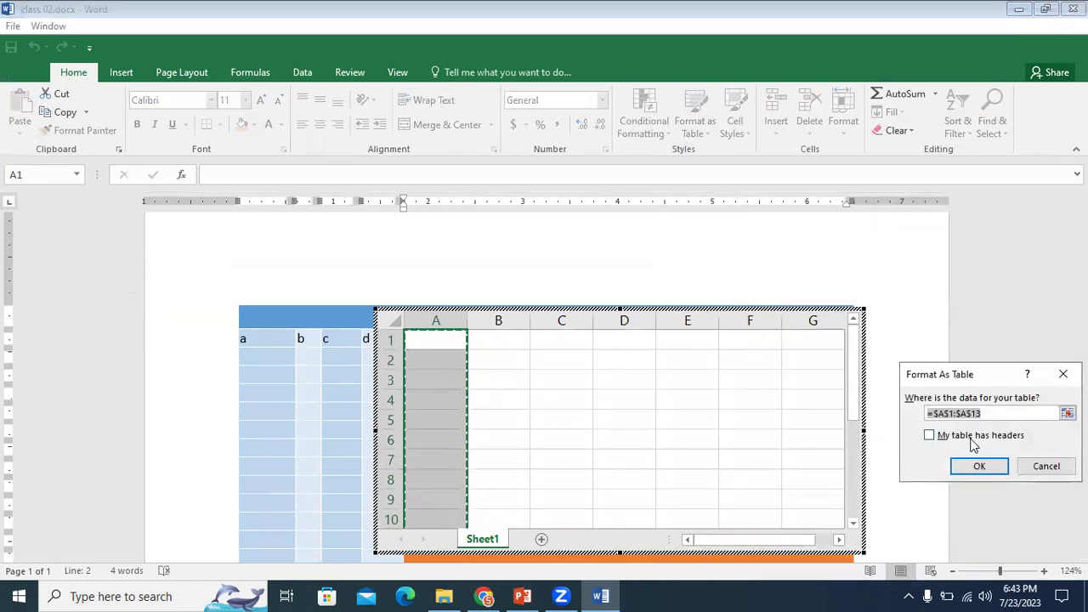
left_click(979, 465)
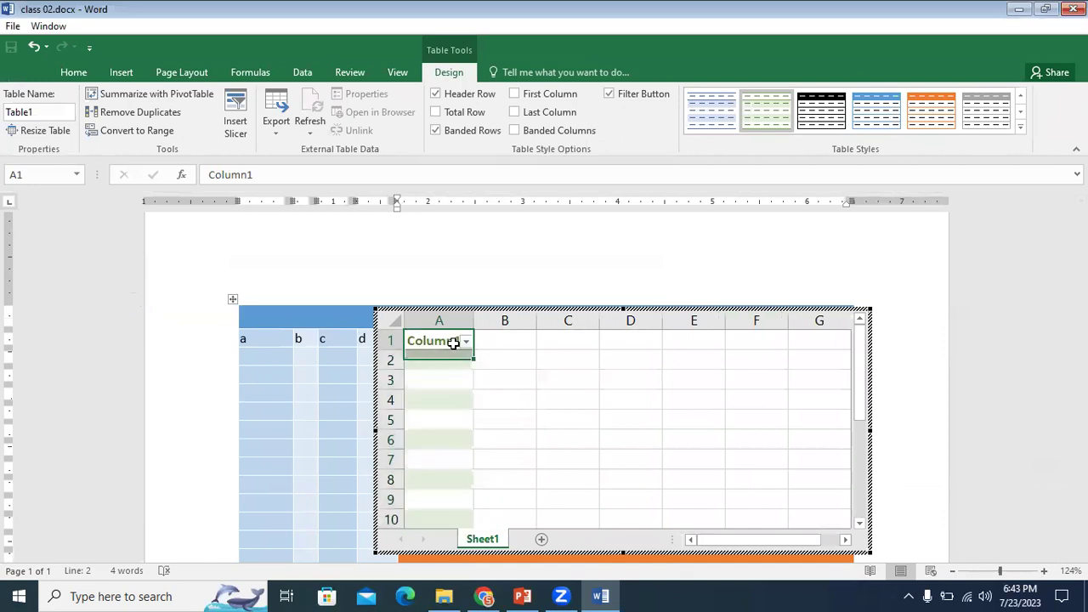
Leave the header as Column1 and exit the embedded worksheet back to the page
key("BackSpace")
key("Escape")
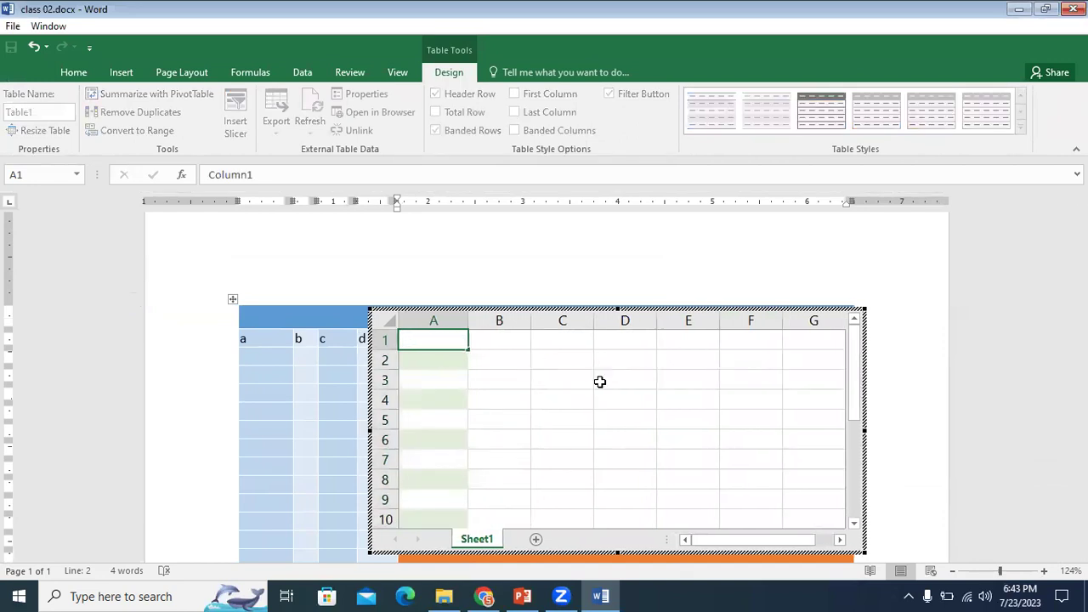
left_click(602, 380)
left_click(449, 342)
left_click(460, 342)
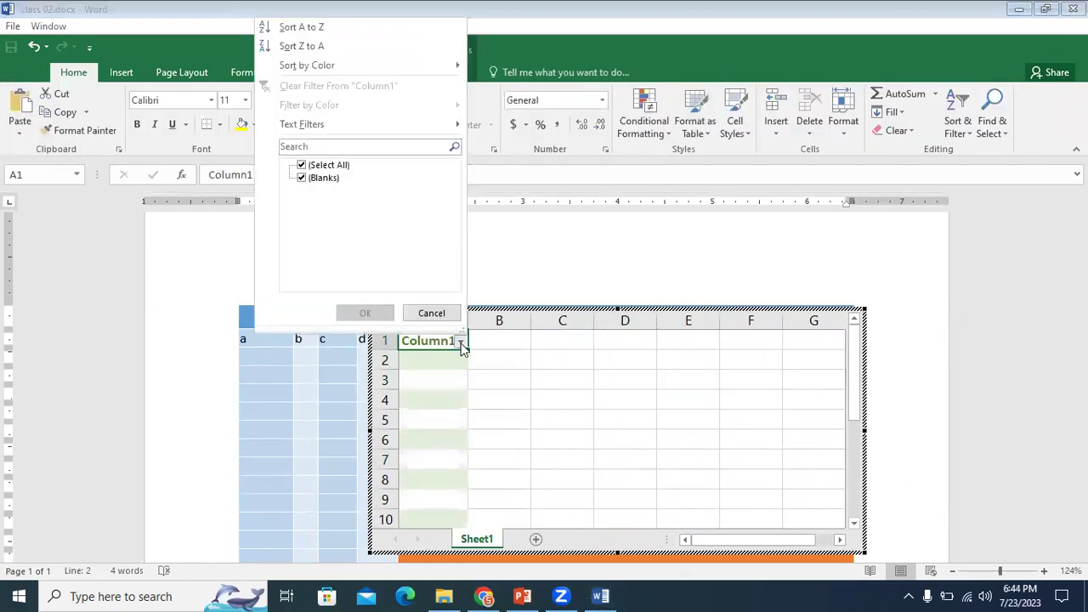
left_click(554, 363)
left_click(432, 343)
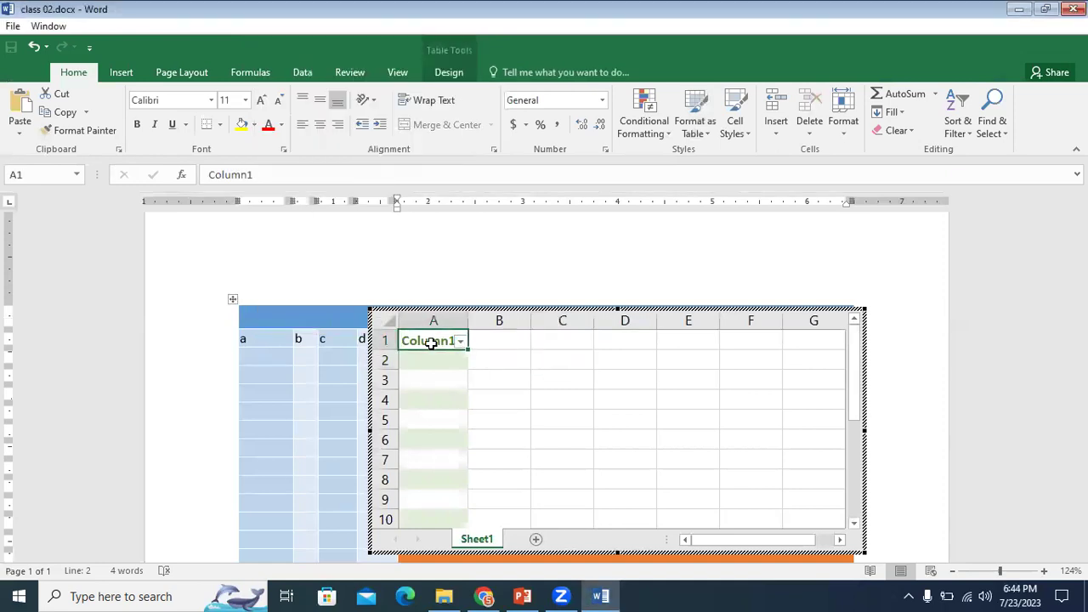
key("BackSpace")
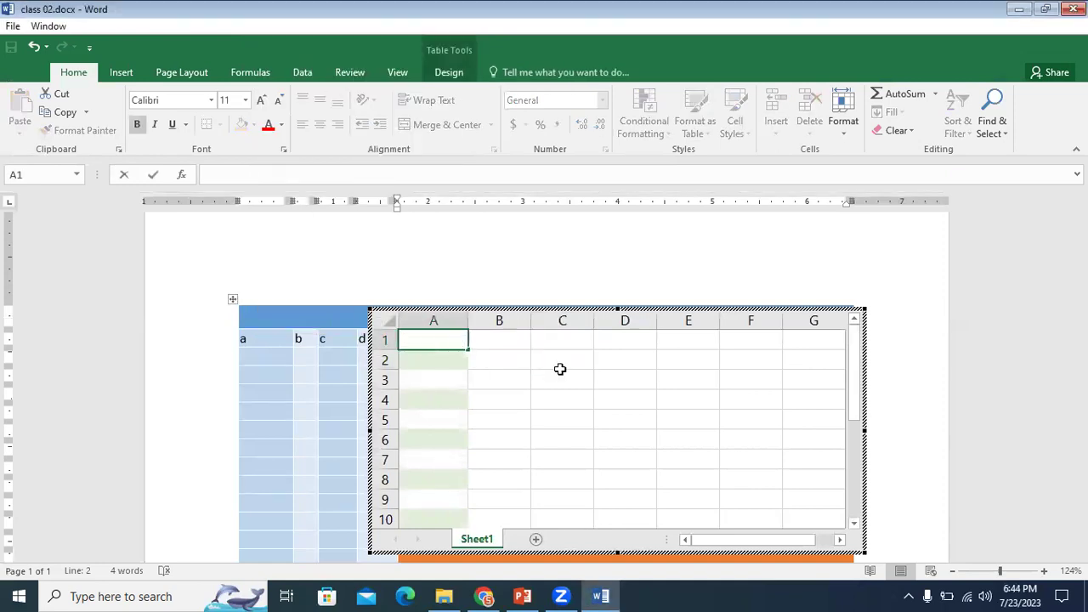
left_click(588, 393)
left_click(432, 340)
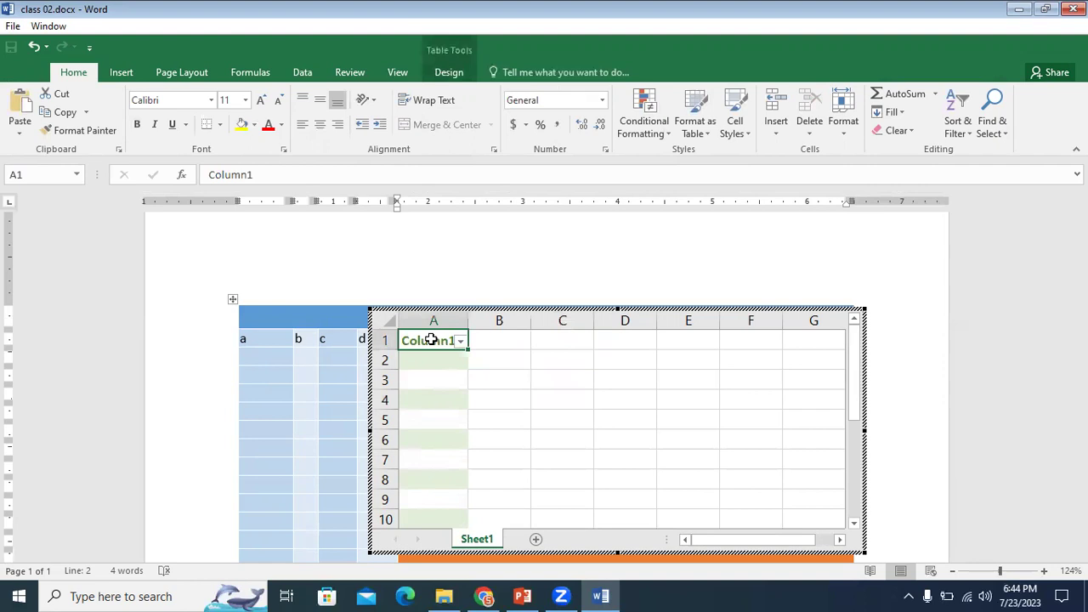
left_click(514, 363)
left_click(432, 343)
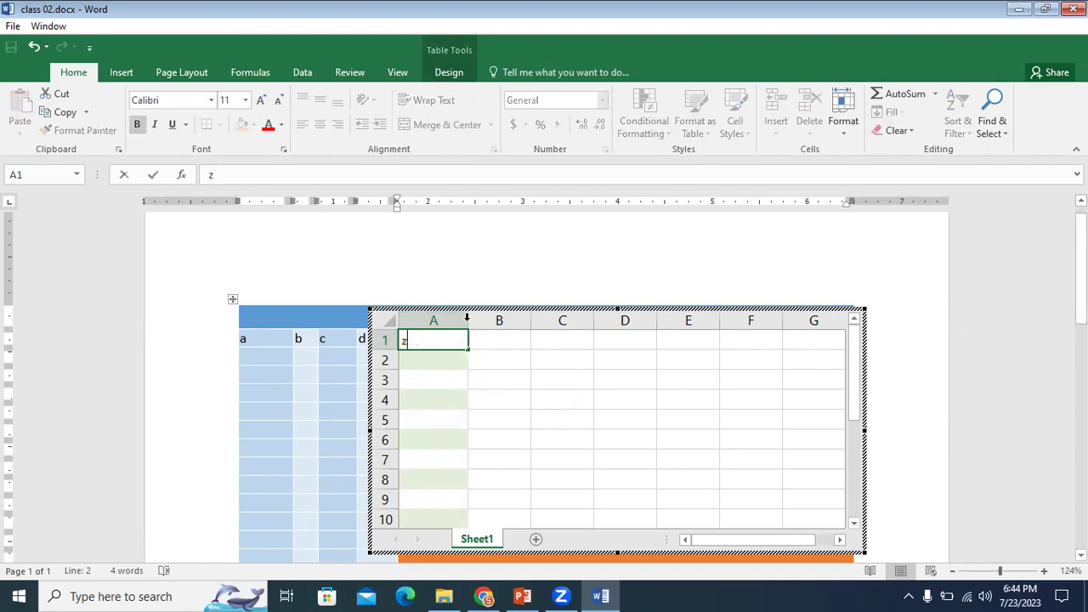
left_click(517, 386)
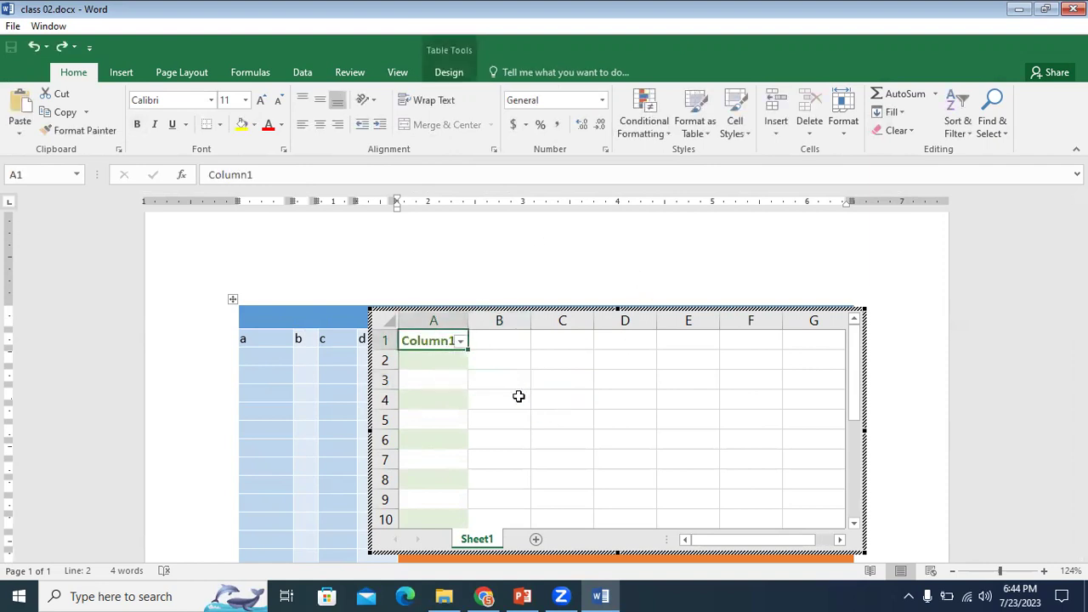
key("Escape")
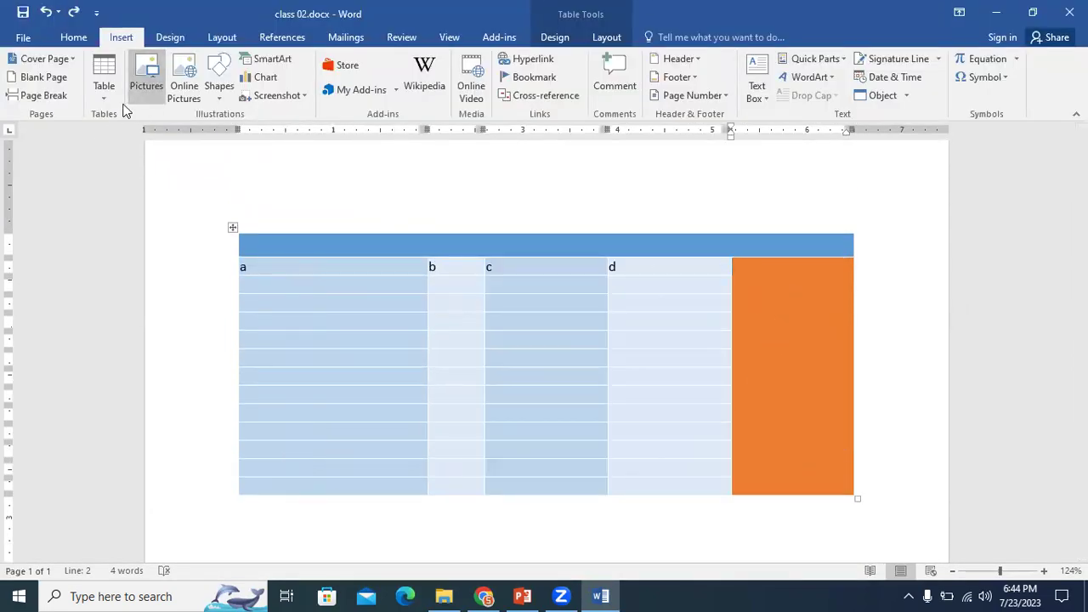
Insert another Excel Spreadsheet object into the table
left_click(527, 13)
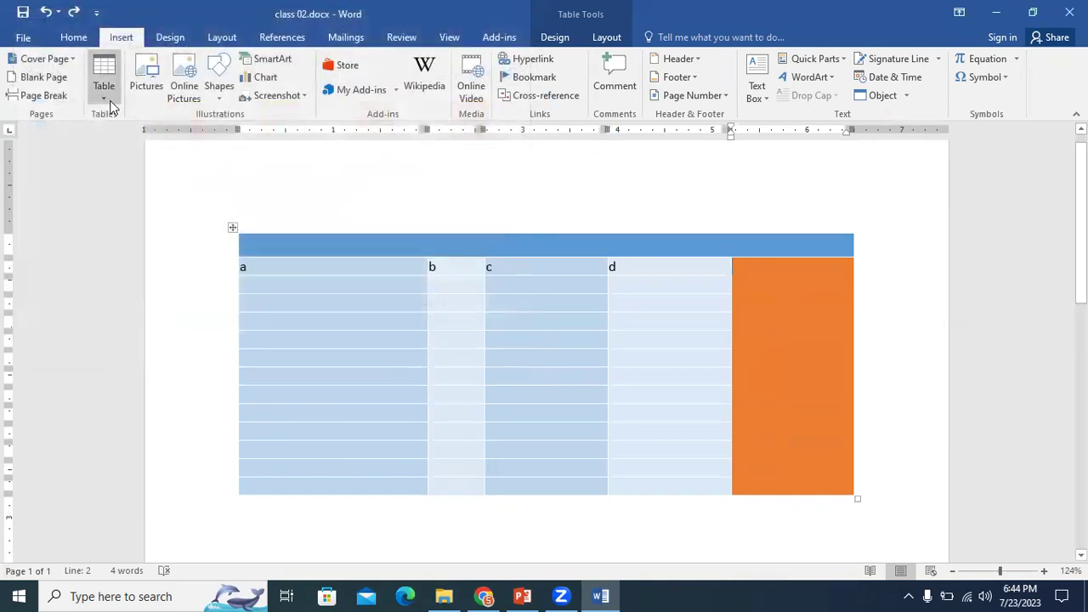
left_click(110, 106)
left_click(120, 311)
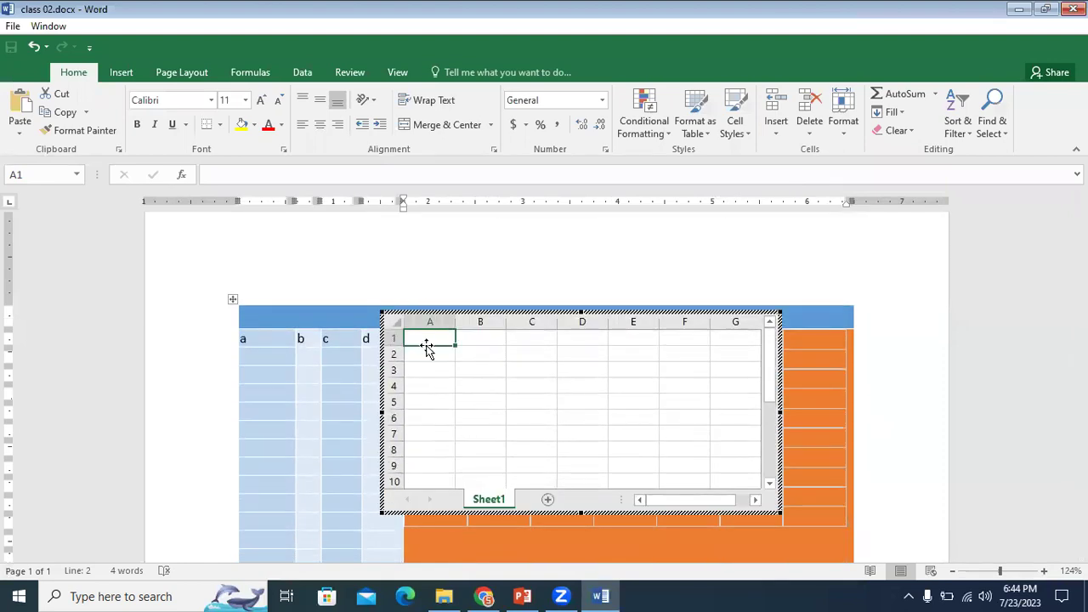
Format A1:A13 as a light banded table, Table1, headed Column1
left_click_drag(425, 340, 419, 477)
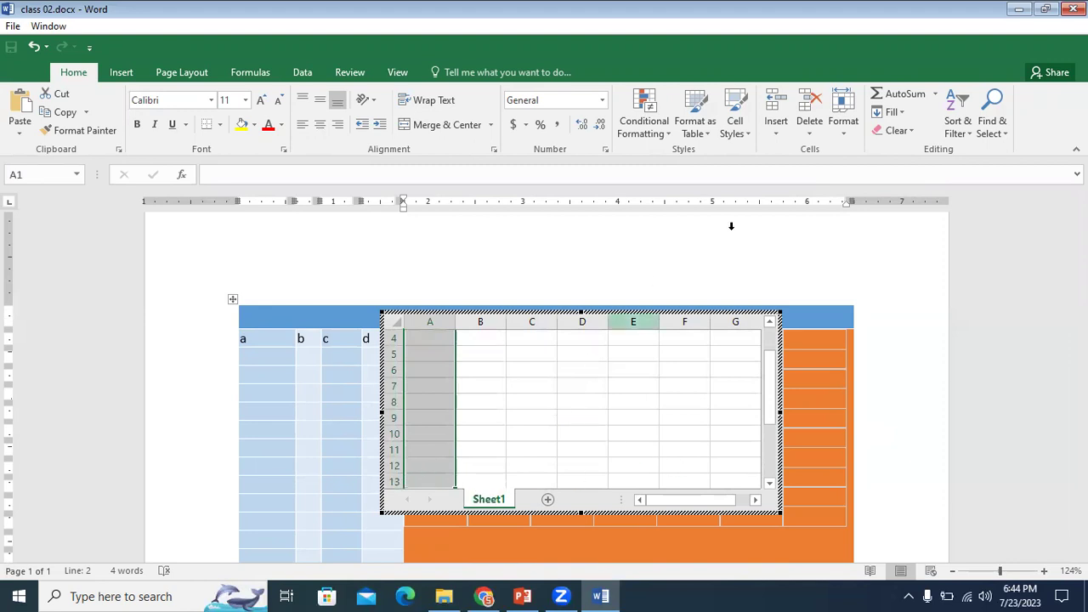
left_click(705, 132)
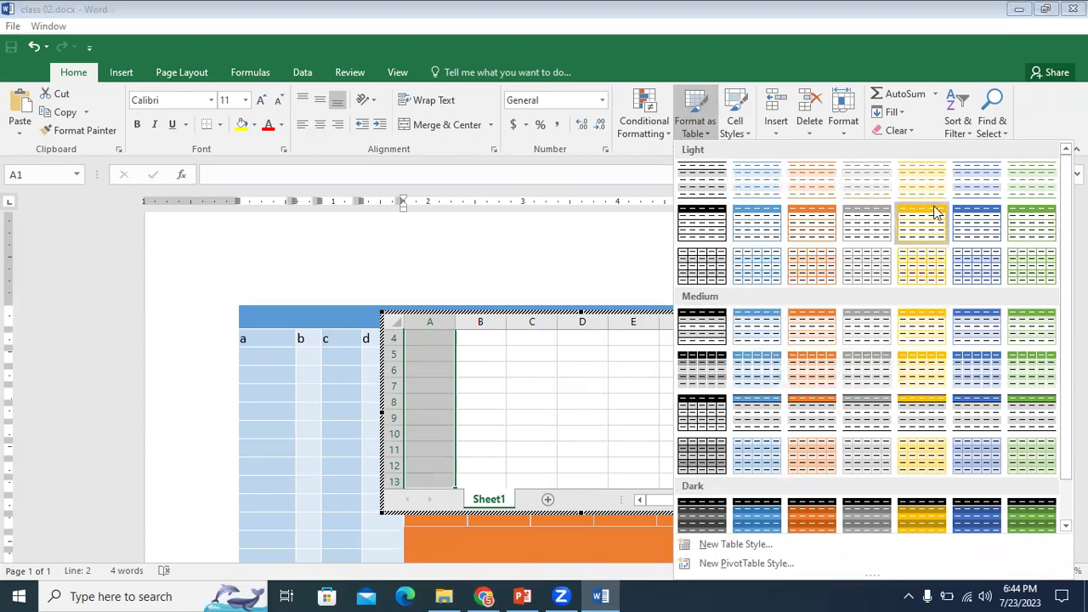
left_click(976, 180)
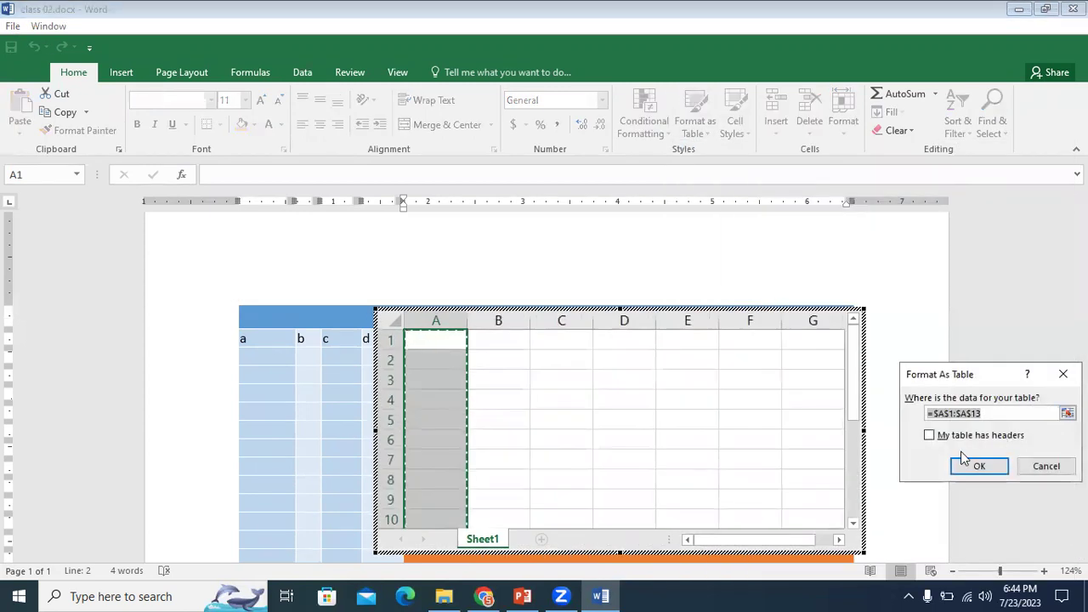
left_click(979, 465)
left_click(533, 377)
left_click(416, 342)
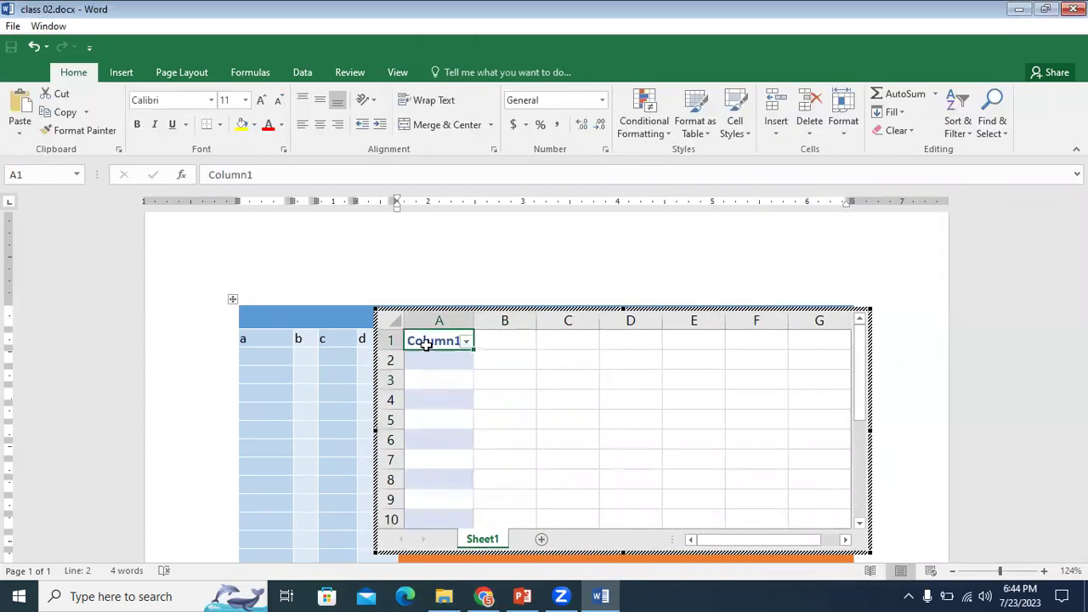
Type 1 in the header and enter 88, 6, 5, 99, 6 and 7 in A2 to A7
type("1")
left_click(522, 443)
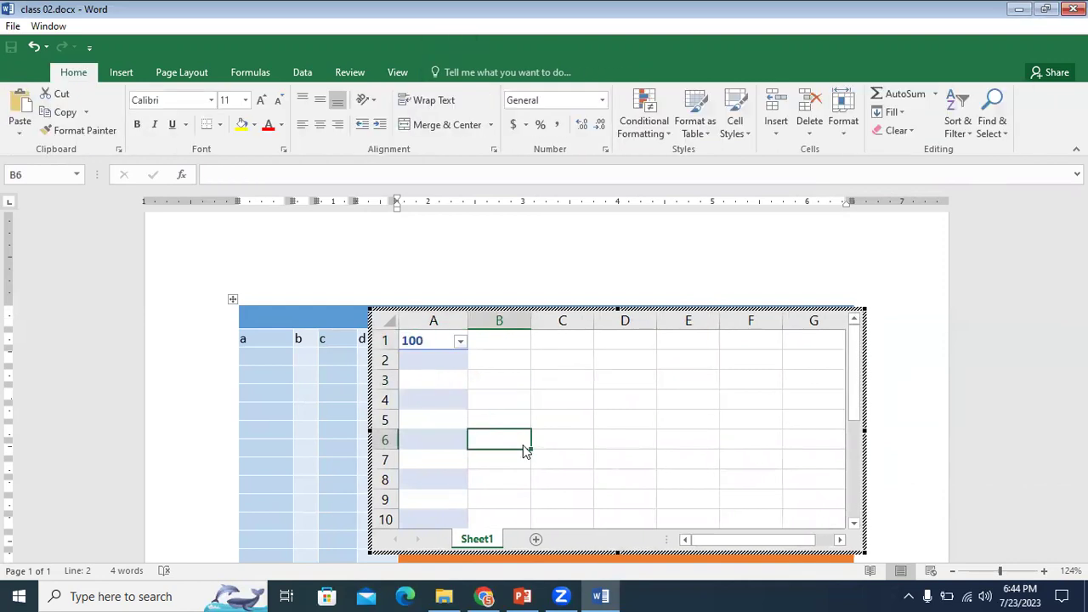
left_click(435, 359)
type("88")
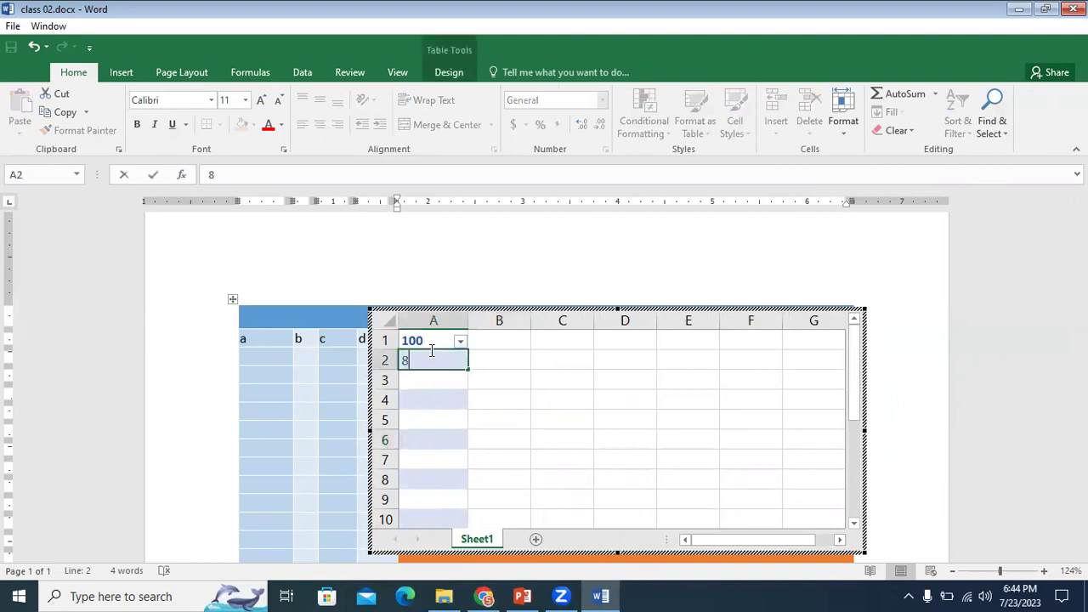
key("Return")
type("6")
key("Return")
type("5")
key("Return")
left_click(444, 440)
type("6")
left_click(452, 420)
type("99")
left_click(442, 461)
type("7")
Fill A8 to A12 with five 4s and select the column's cells
left_click(439, 491)
type("4")
key("Return")
type("4")
scroll(563, 442, "down", 1)
left_click(430, 461)
type("4")
key("Return")
type("4")
key("Return")
type("4")
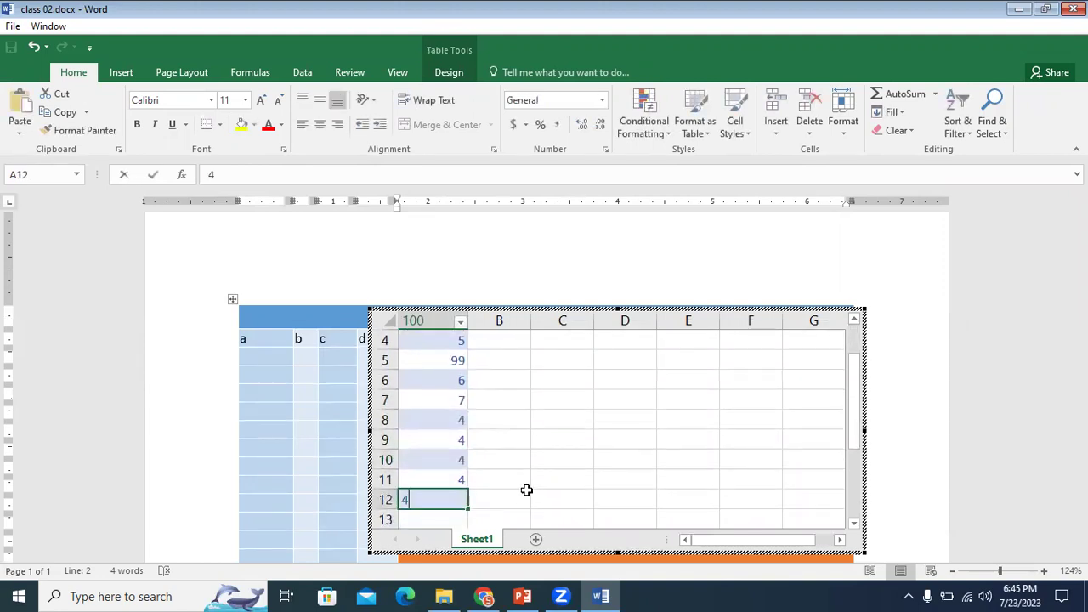
scroll(526, 491, "down", 1)
key("Return")
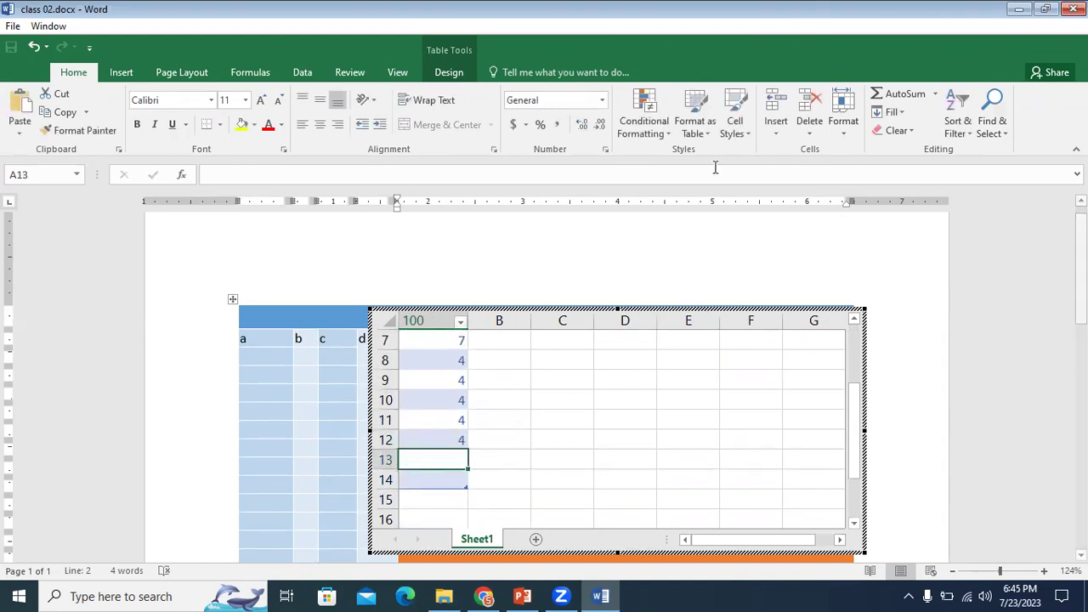
scroll(447, 353, "up", 2)
left_click(451, 357)
left_click_drag(433, 340, 417, 480)
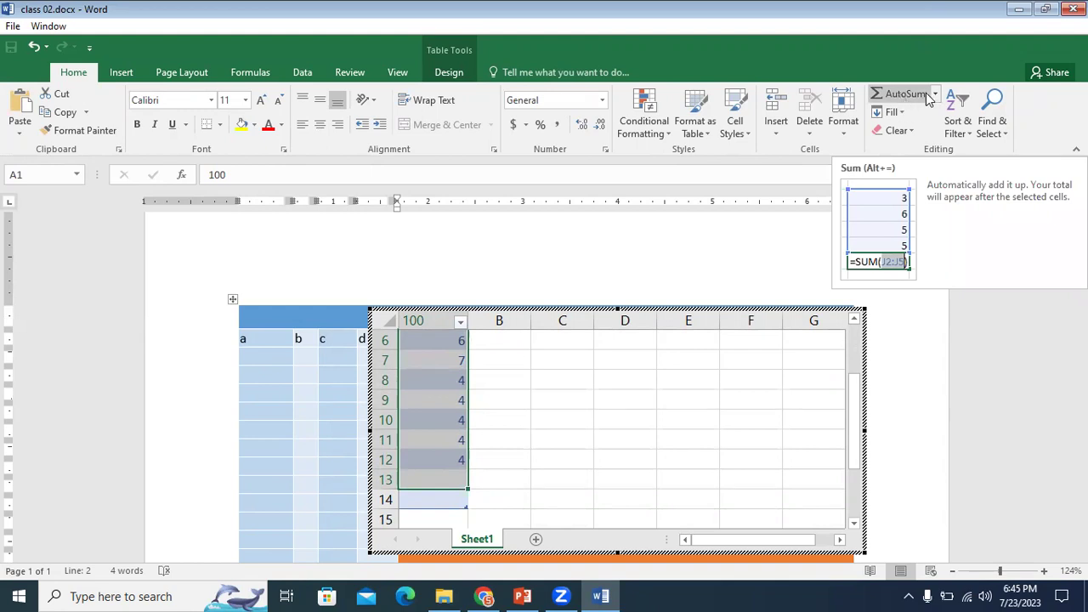
AutoSum column A into cell A13 so it totals 231
key("Return")
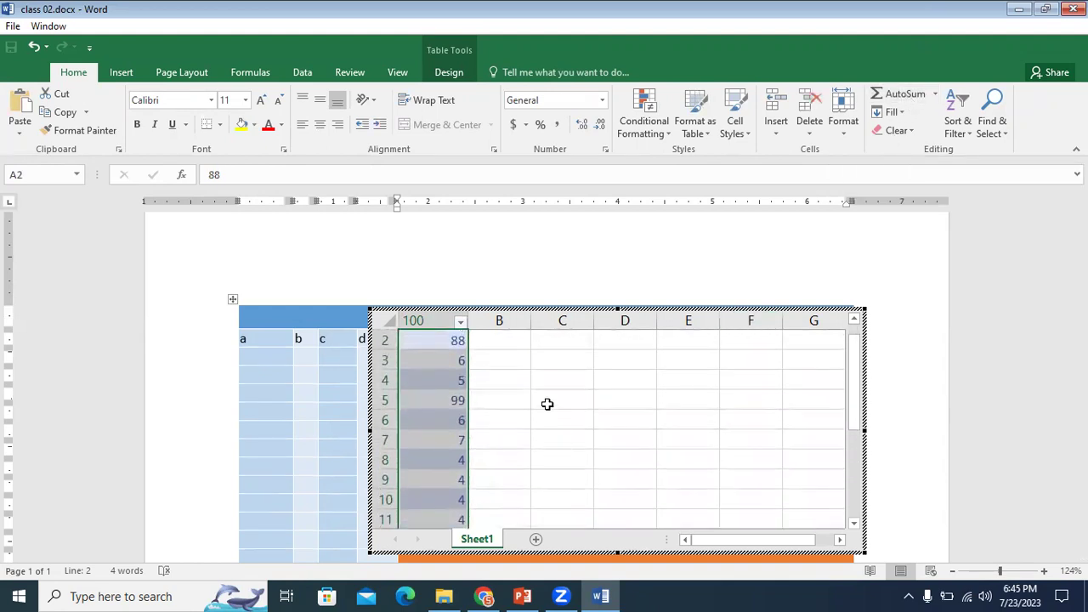
key("alt+equal")
left_click(432, 439)
left_click(553, 440)
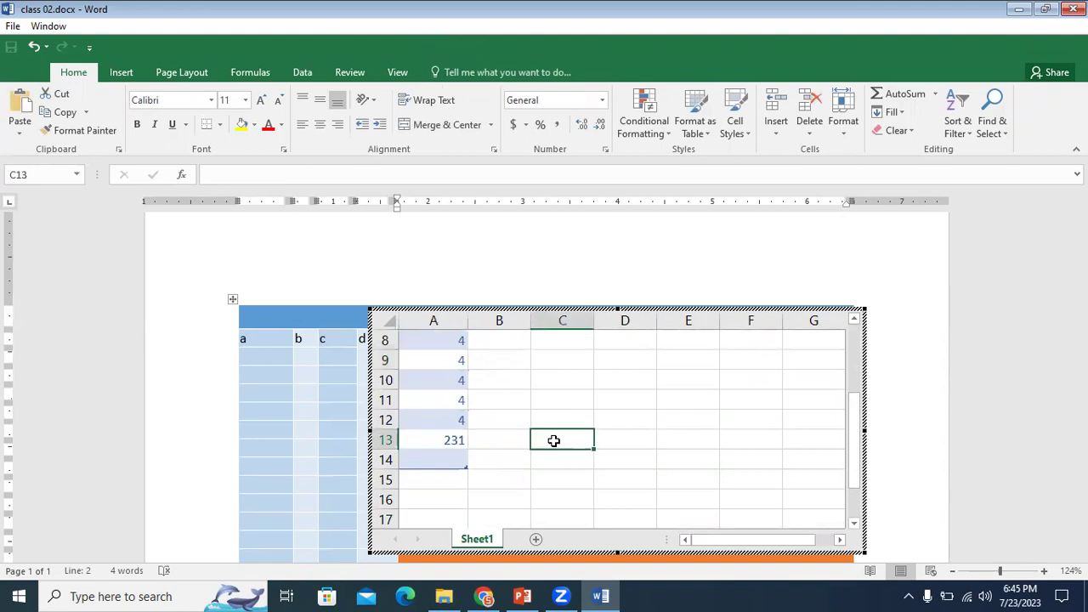
Shrink the embedded sheet to show only column A and return to the document
left_click_drag(615, 552, 612, 492)
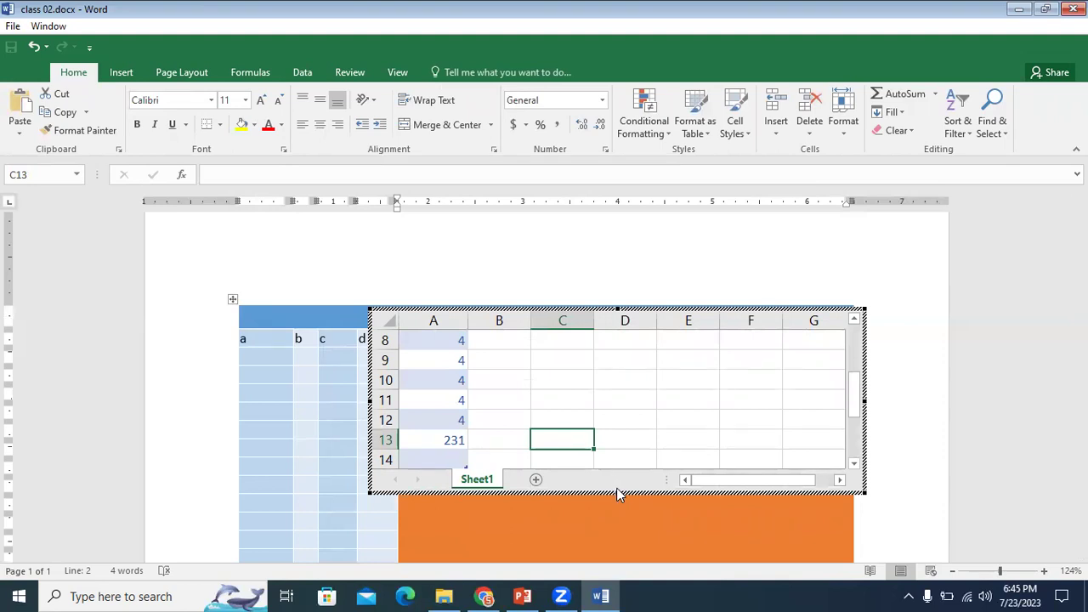
left_click_drag(616, 490, 617, 472)
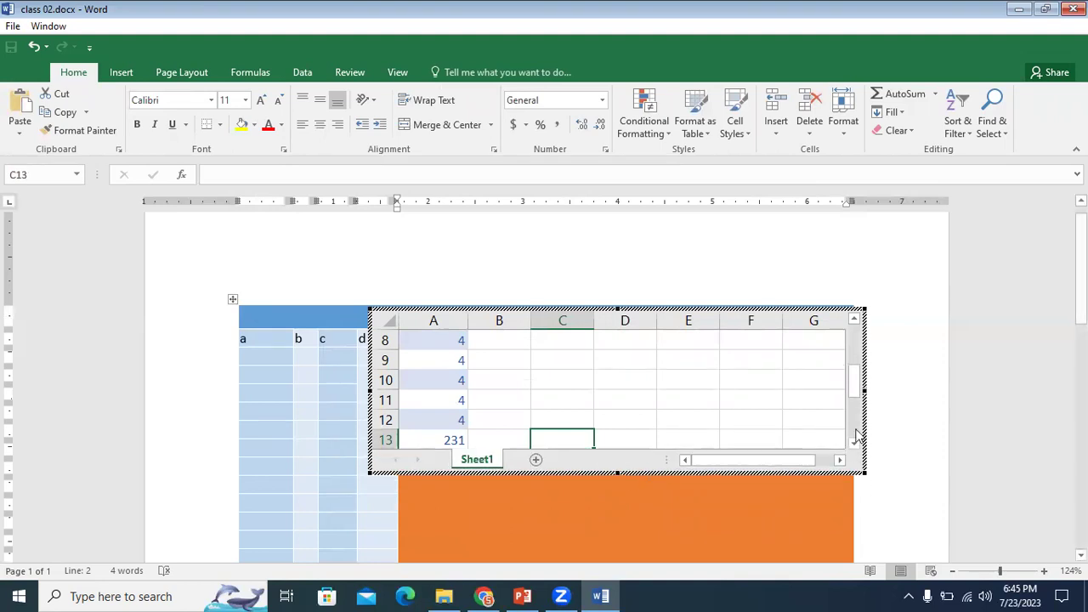
left_click_drag(865, 389, 487, 361)
left_click(862, 258)
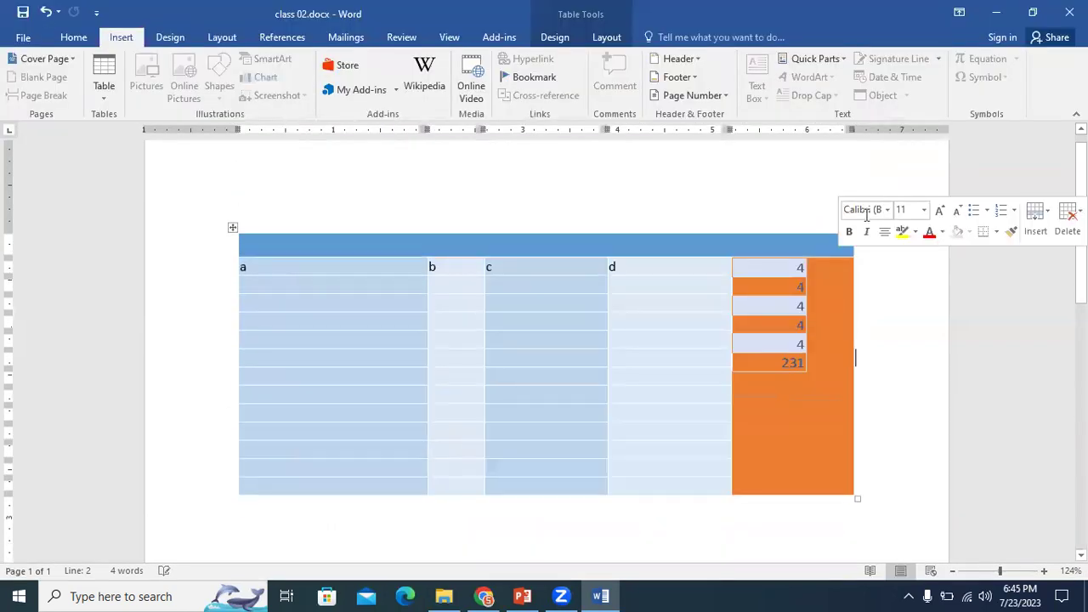
left_click(804, 368)
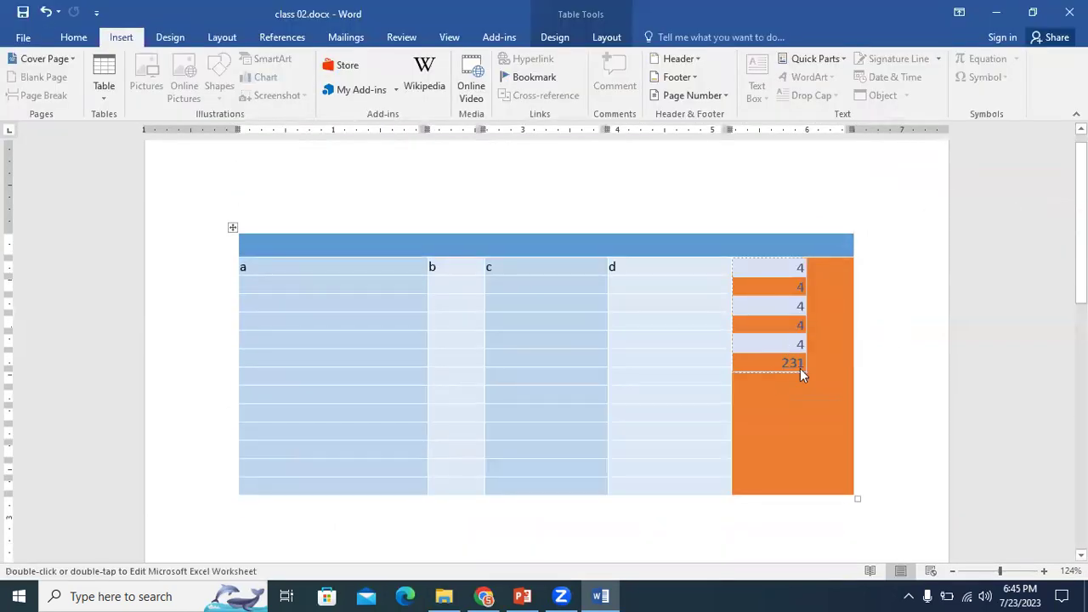
left_click_drag(806, 369, 839, 422)
left_click_drag(810, 279, 782, 186)
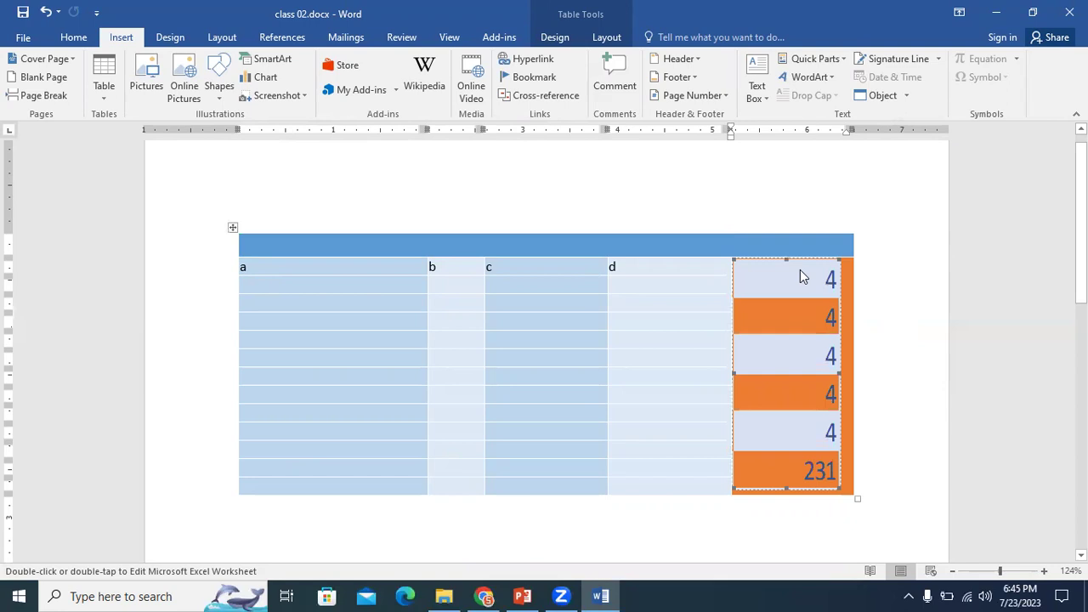
key("ctrl+z")
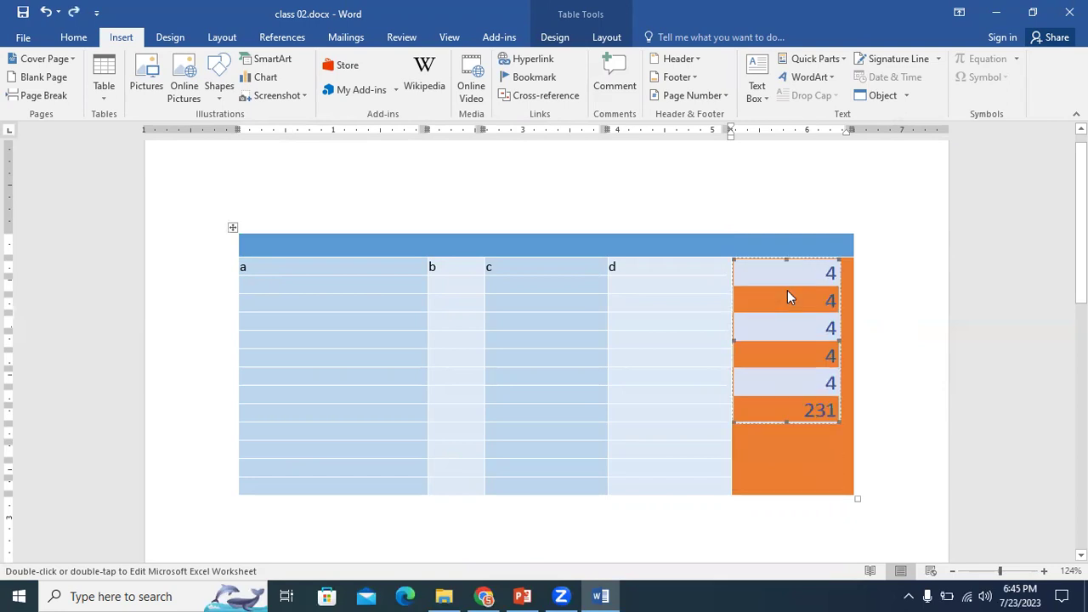
key("ctrl+z")
left_click_drag(768, 262, 759, 490)
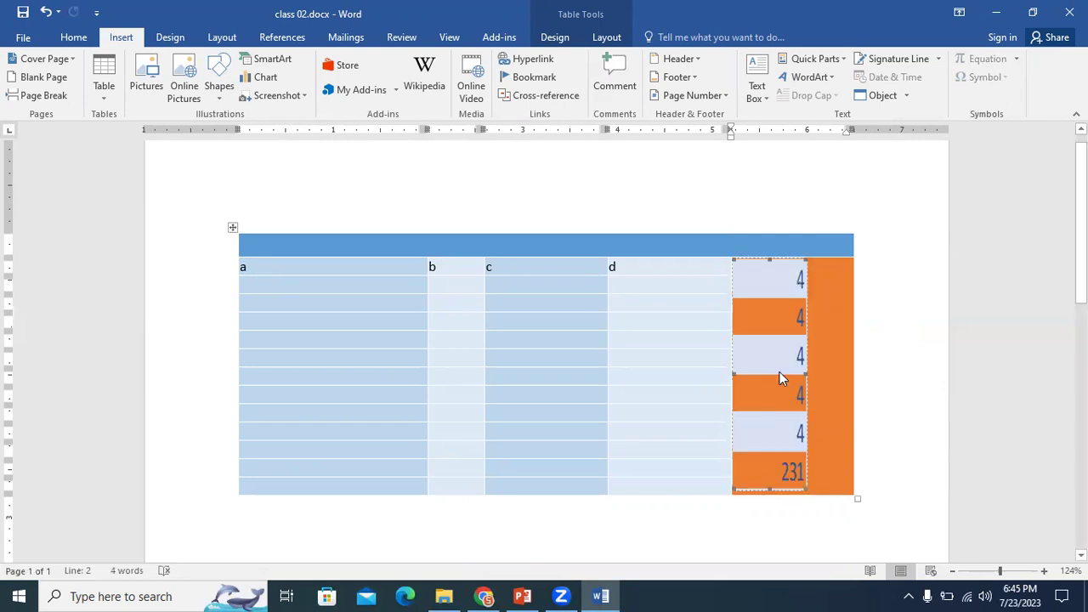
key("ctrl+z")
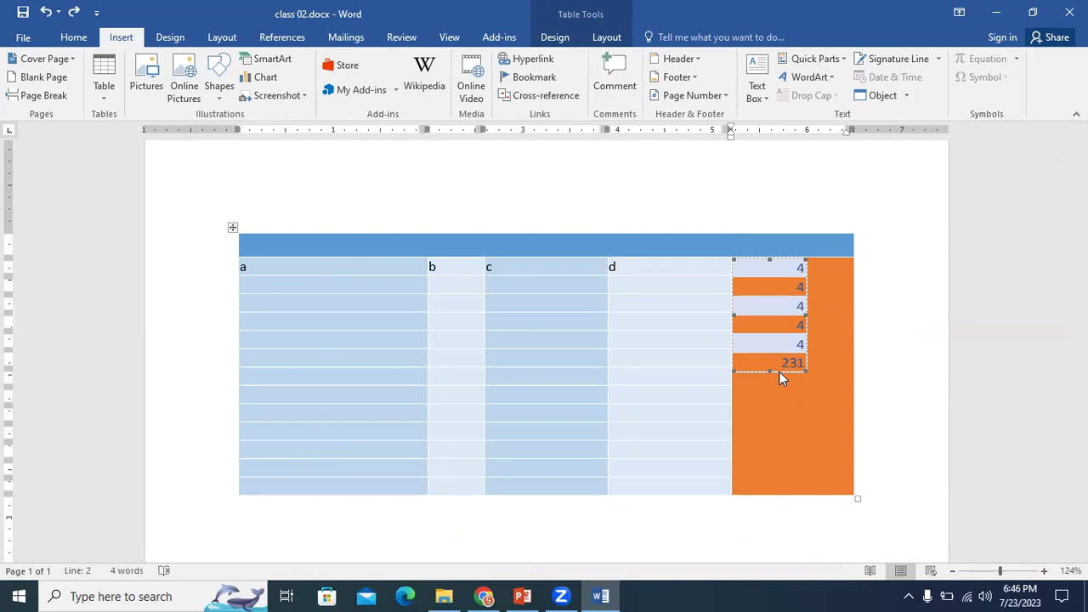
Delete the embedded worksheet object holding the 4s and the 231 total
right_click(787, 278)
left_click(778, 272)
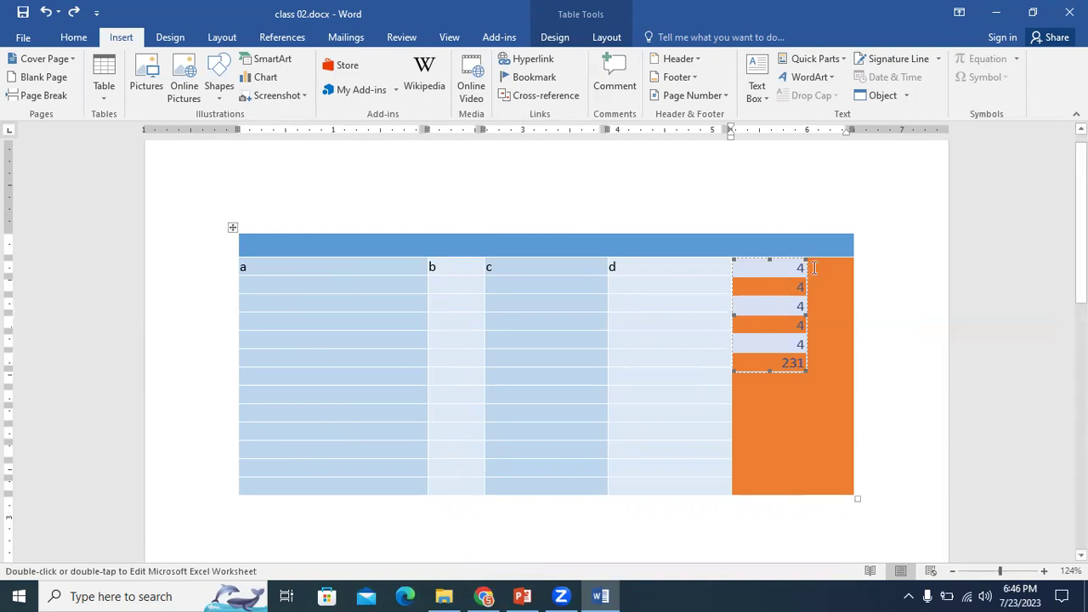
key("Delete")
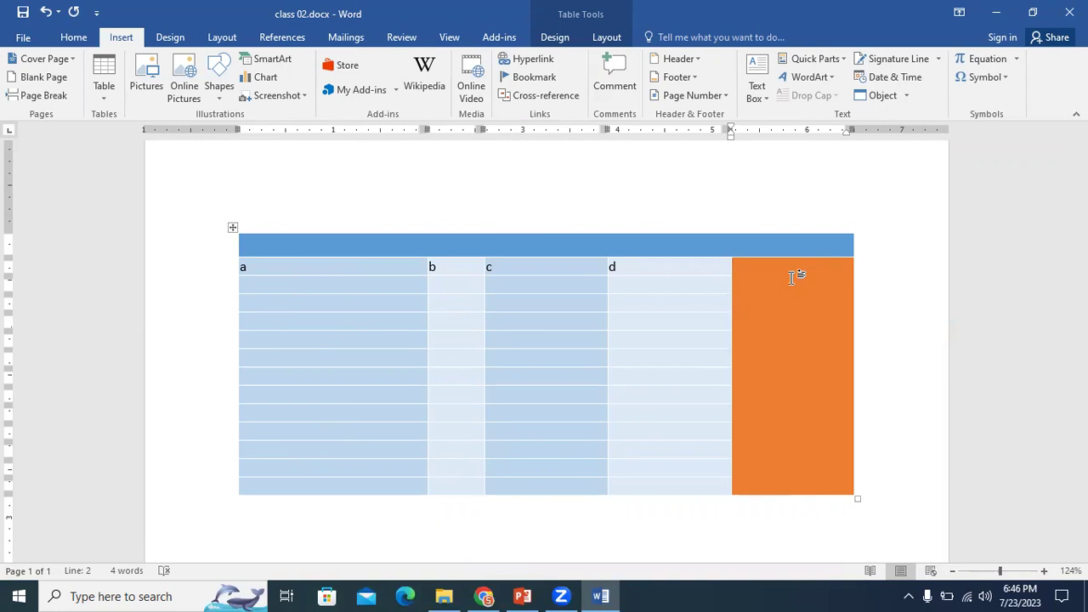
Clear the letters a–d from the table and delete its first column
left_click(233, 227)
key("Delete")
left_click(294, 263)
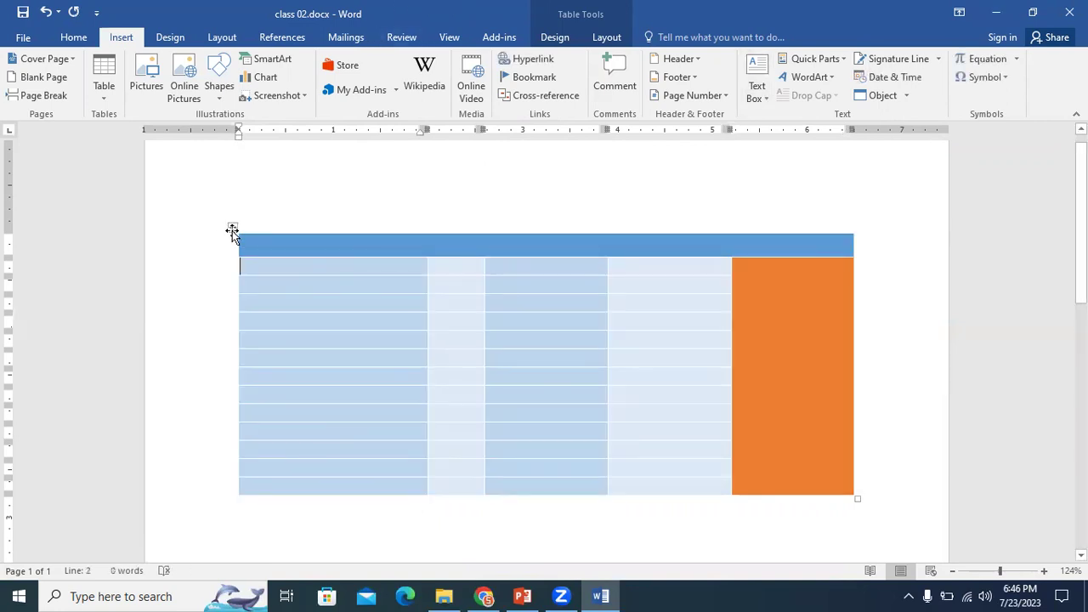
left_click(232, 229)
left_click(233, 228)
left_click(234, 231)
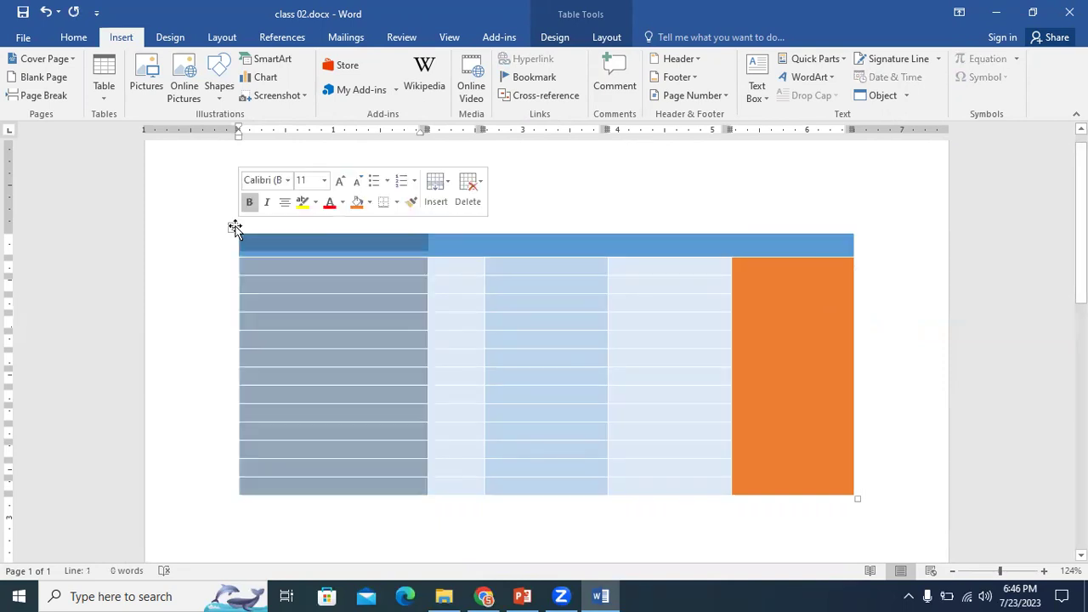
right_click(233, 228)
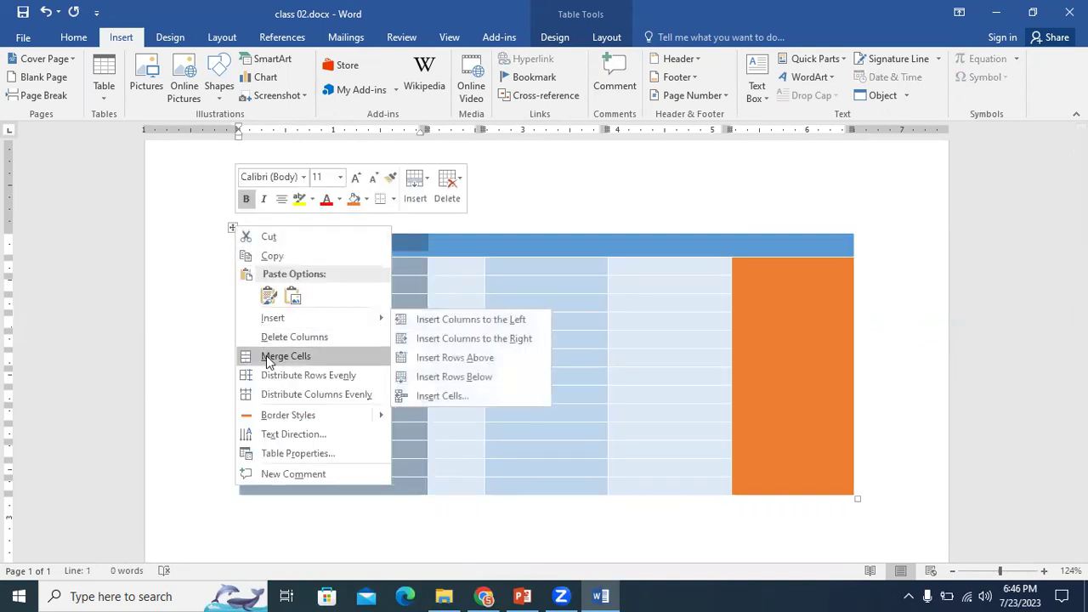
left_click(273, 337)
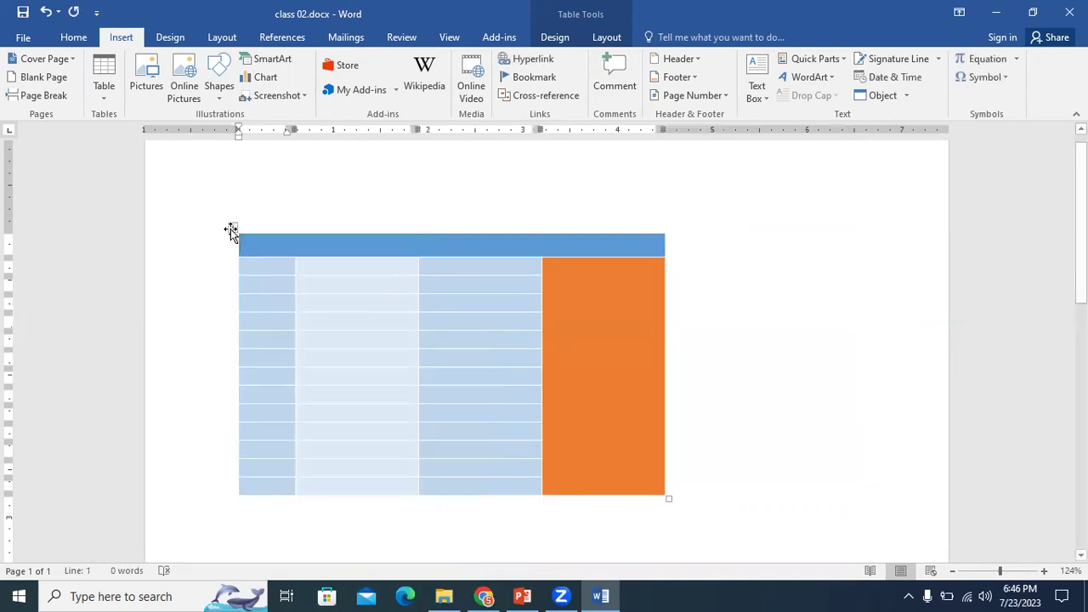
Cut the whole table out, erase the stray test letters, and begin inserting a new table
left_click(230, 229)
right_click(230, 228)
left_click(250, 239)
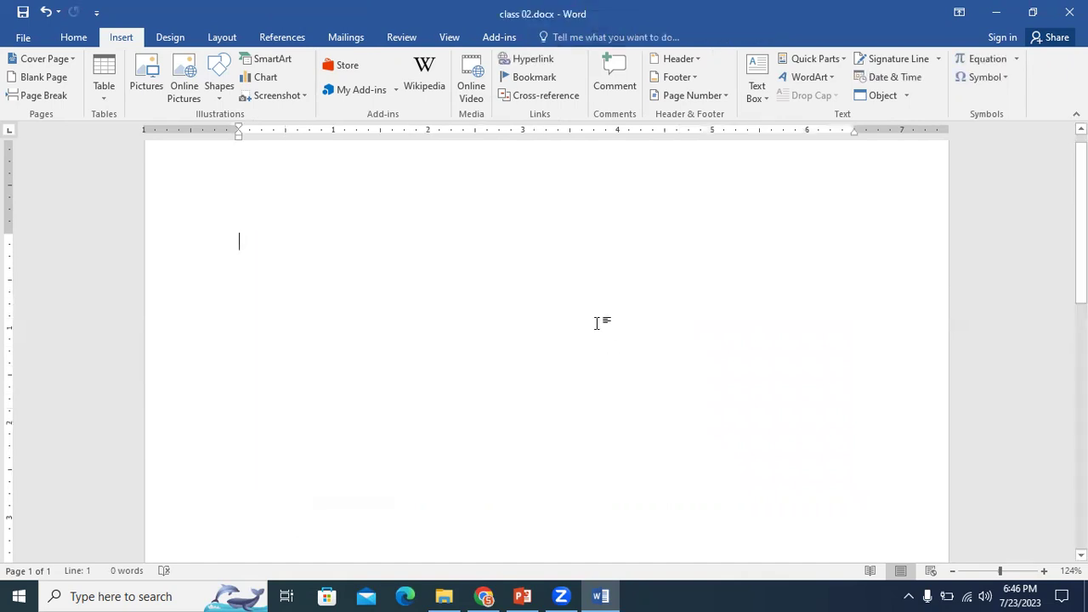
type("sdk")
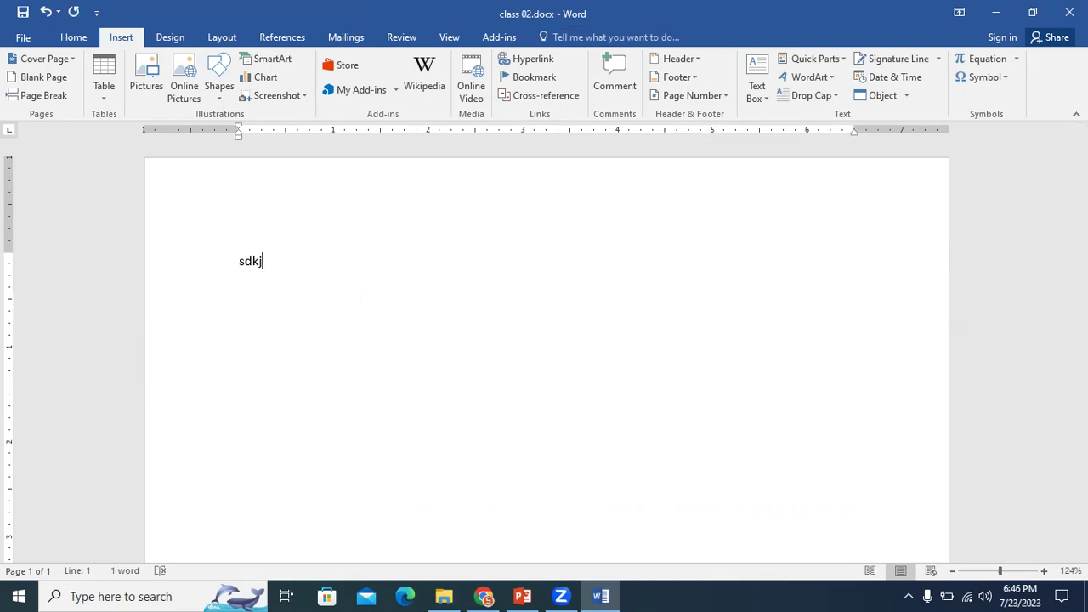
type("j")
key("BackSpace")
key("BackSpace")
key("BackSpace")
key("BackSpace")
left_click(104, 81)
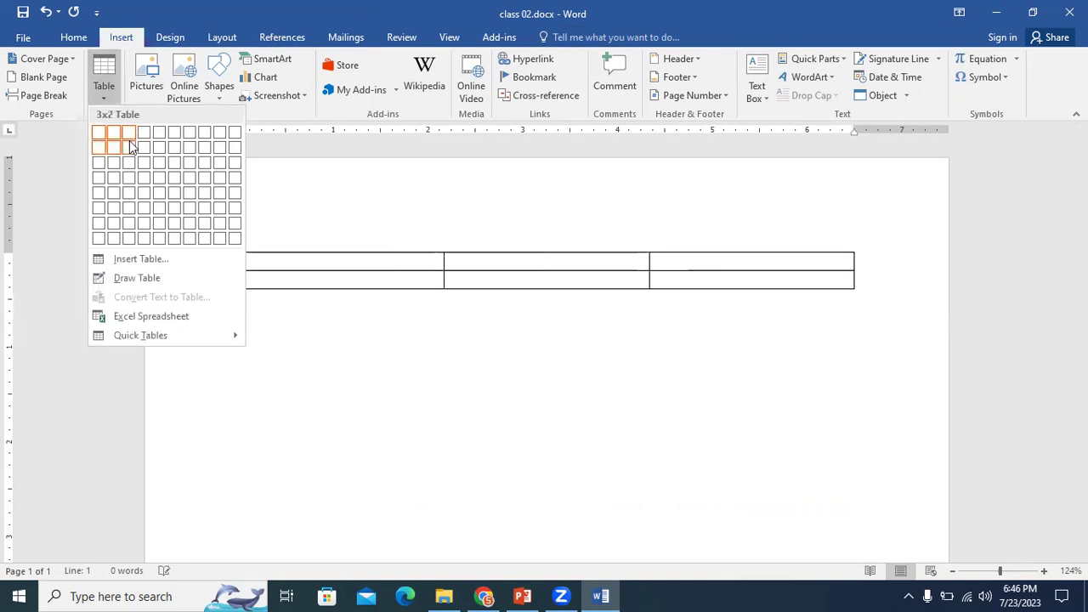
Insert a 3x2 table and fill row 1 with A. Apple, B. Ball, C. Cat
left_click(129, 146)
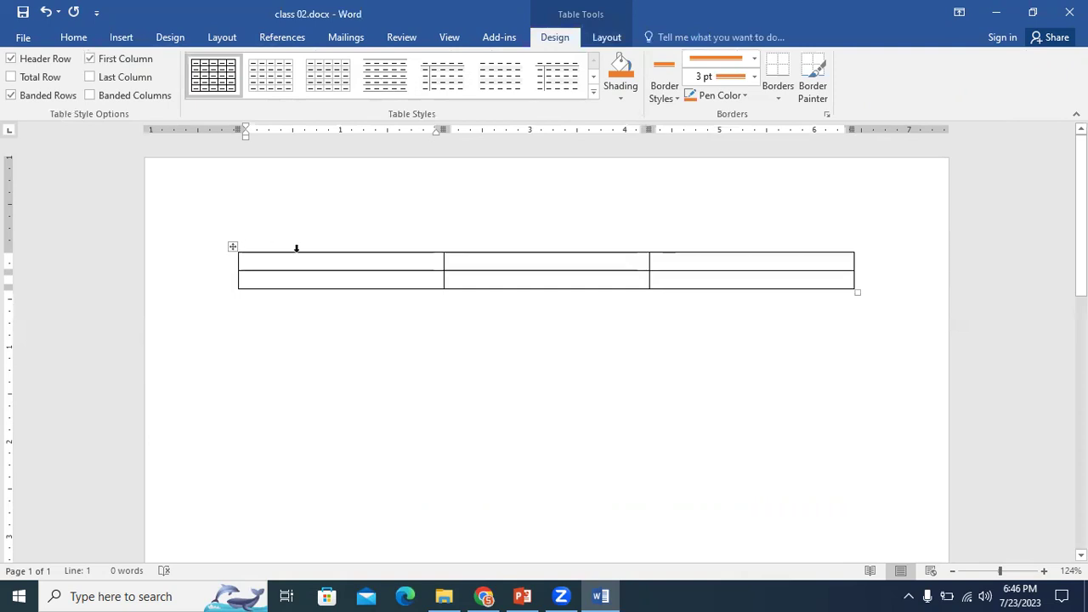
type("A.")
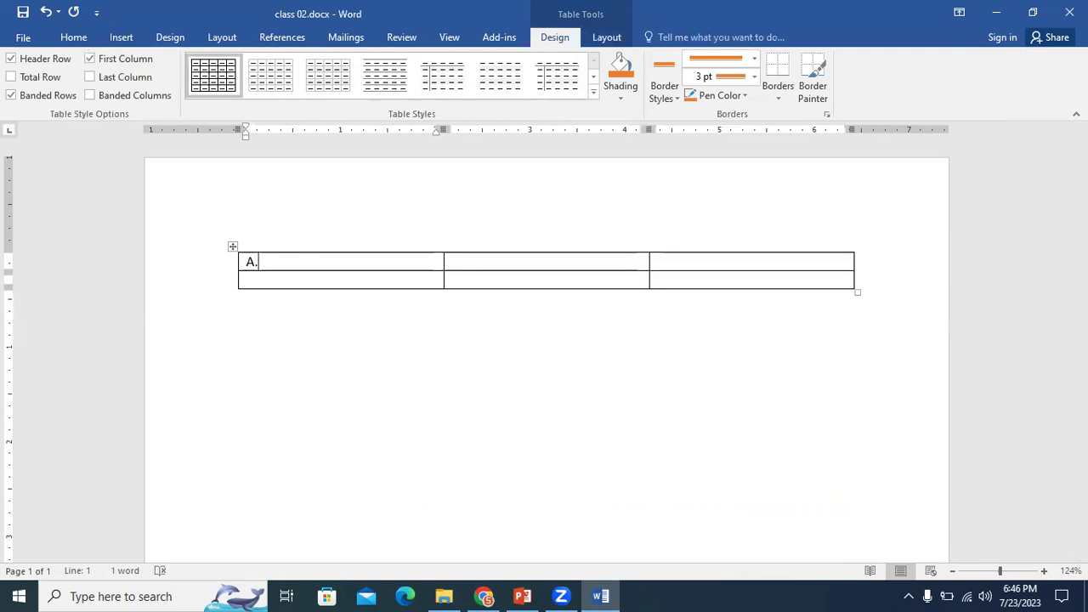
type(" Apple")
left_click(457, 259)
type("B. Ball")
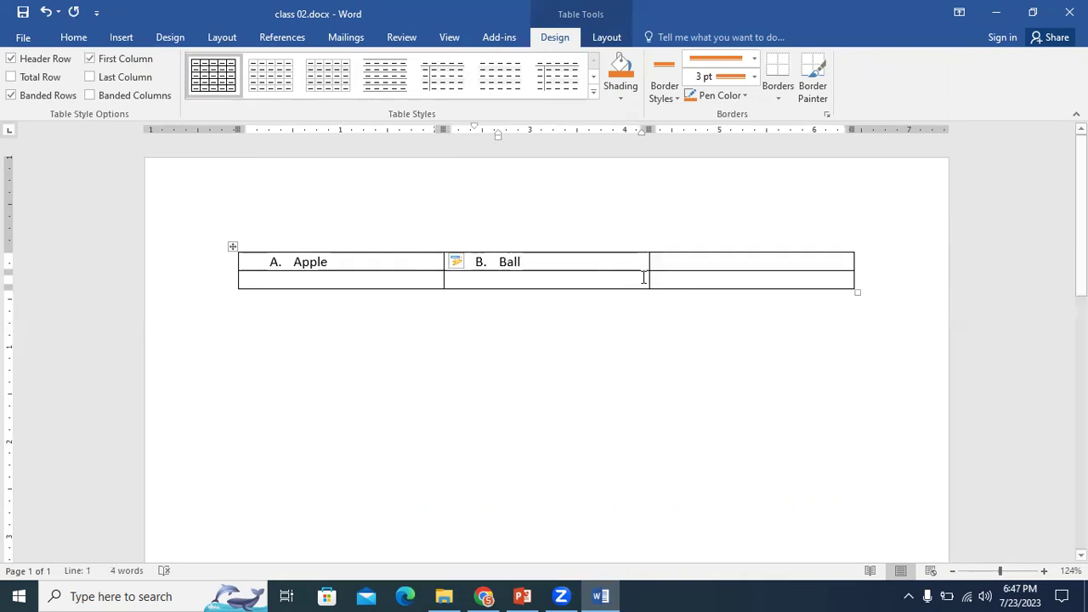
left_click(684, 265)
type("C")
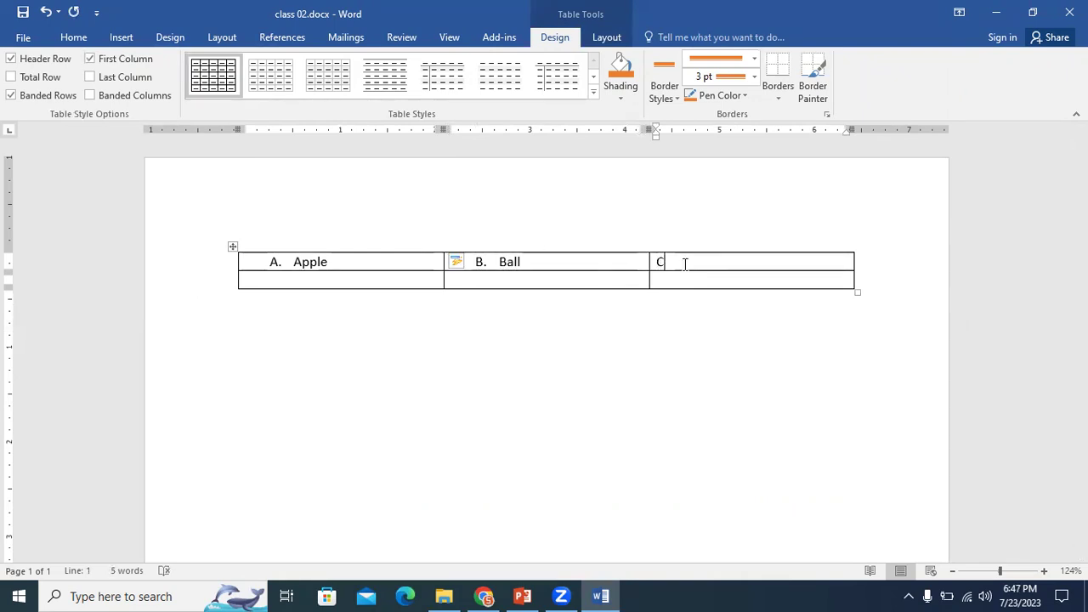
type(". Cat")
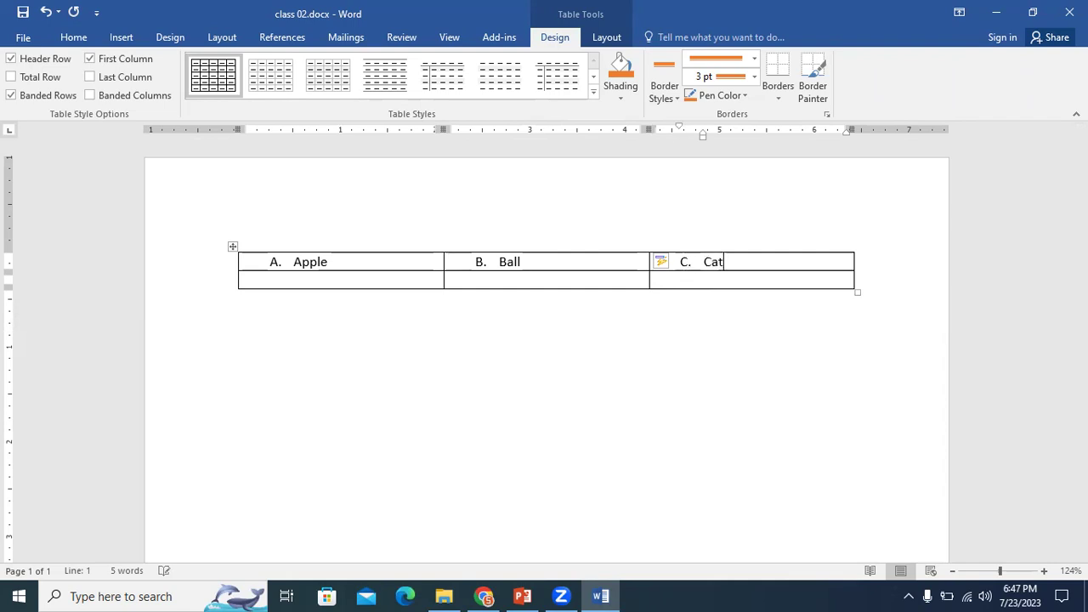
left_click(575, 396)
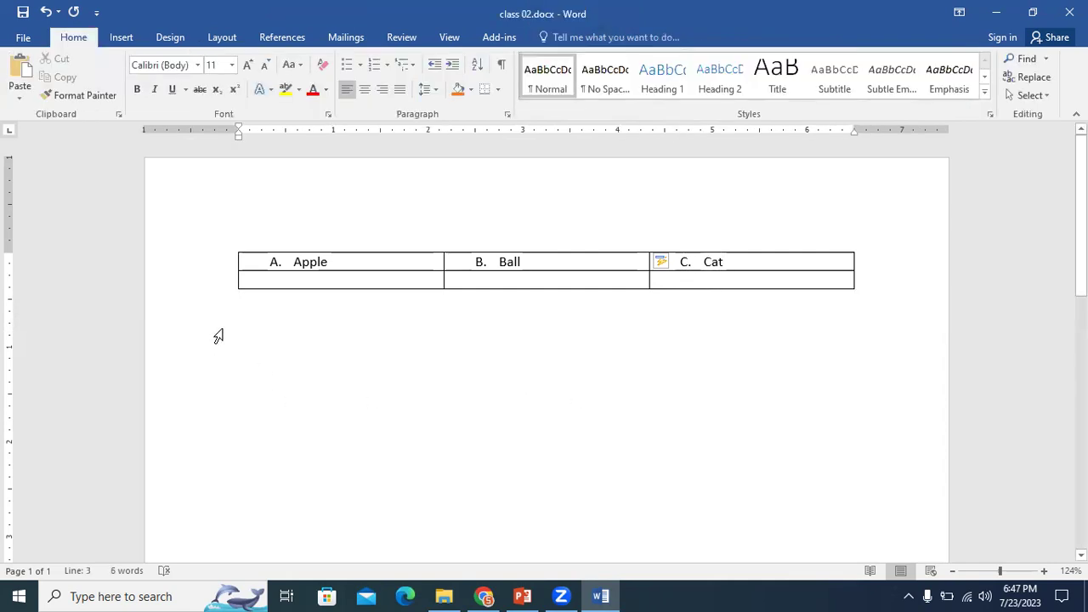
Fill row 2 with D. Dog, E. Egg and F. Fox, then leave the table
left_click(259, 281)
type("D. Dog")
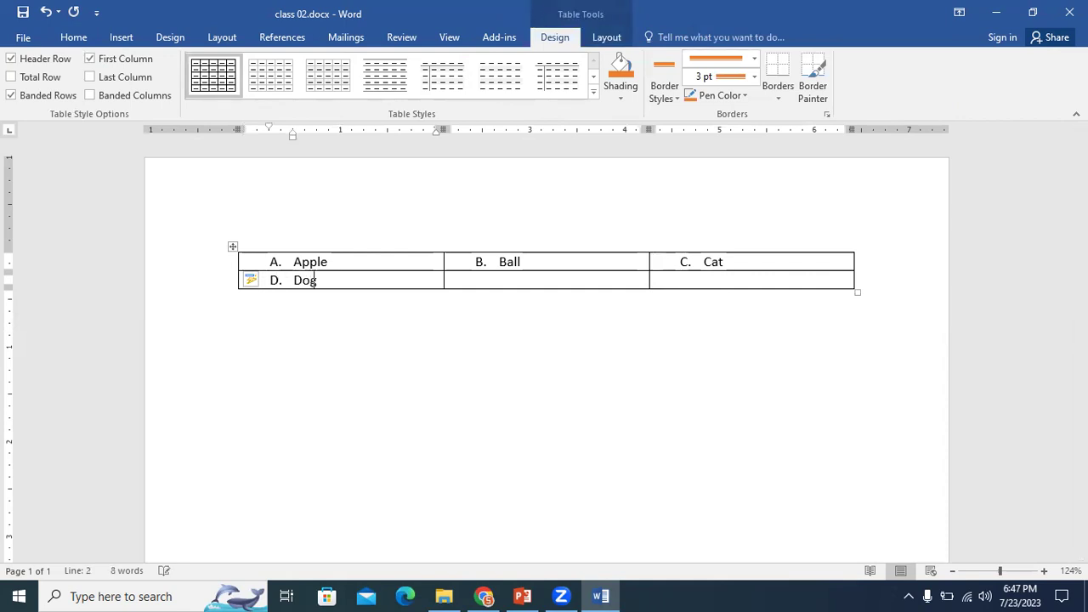
left_click(496, 281)
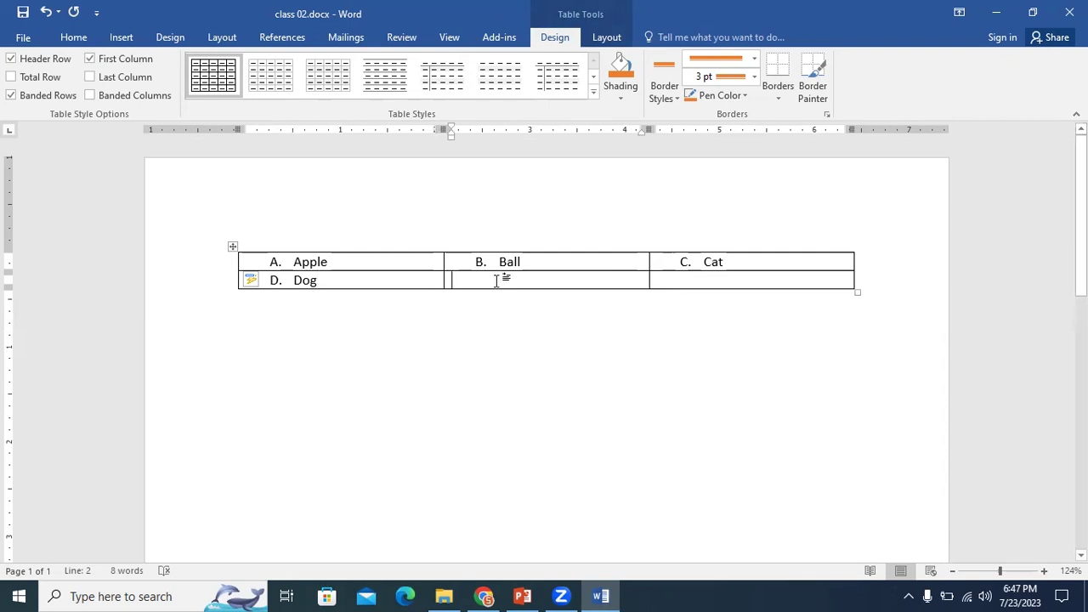
type("E. Egg")
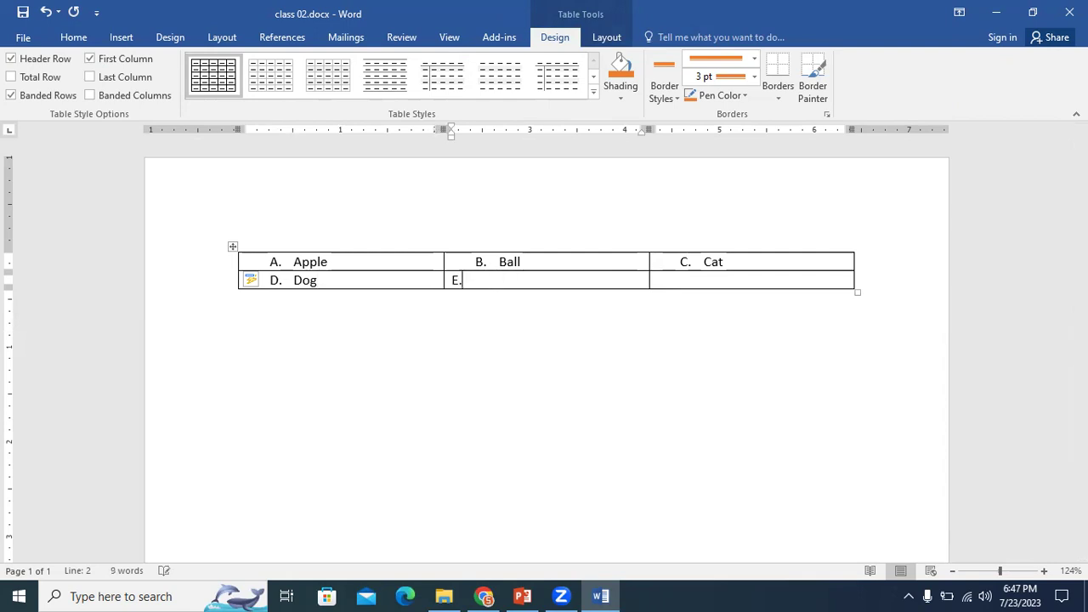
left_click(685, 274)
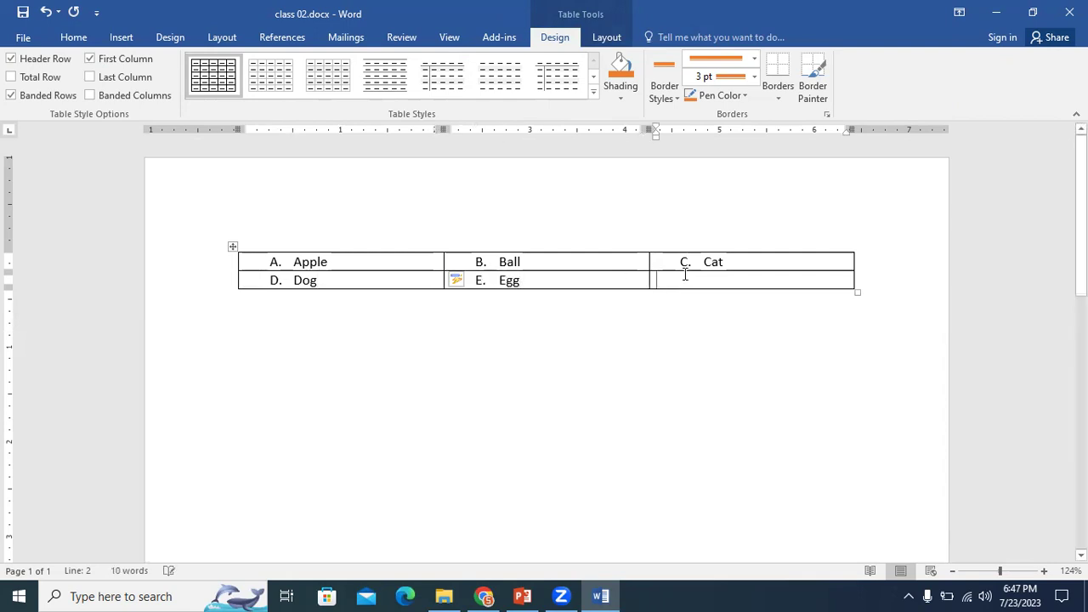
type("F. Fo")
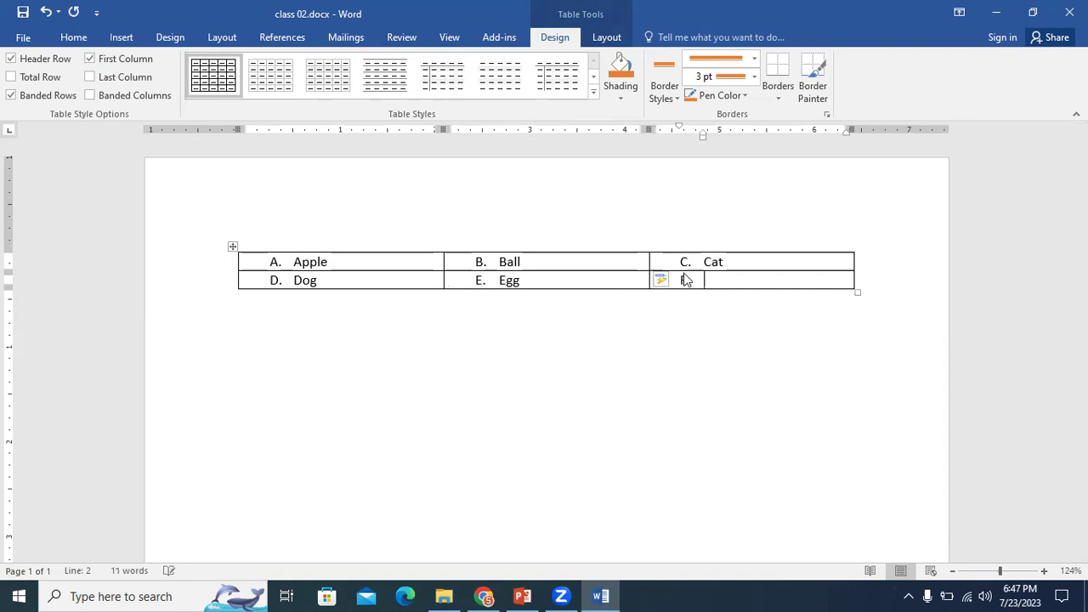
left_click(702, 437)
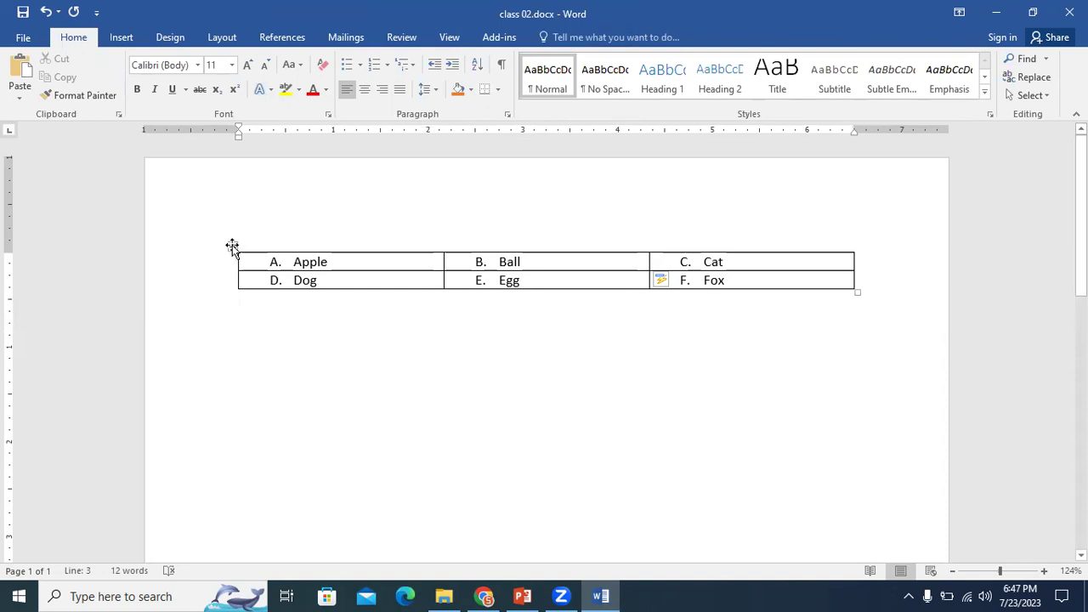
Set the A–F table's shading to No Color and its borders to No Border
left_click(233, 247)
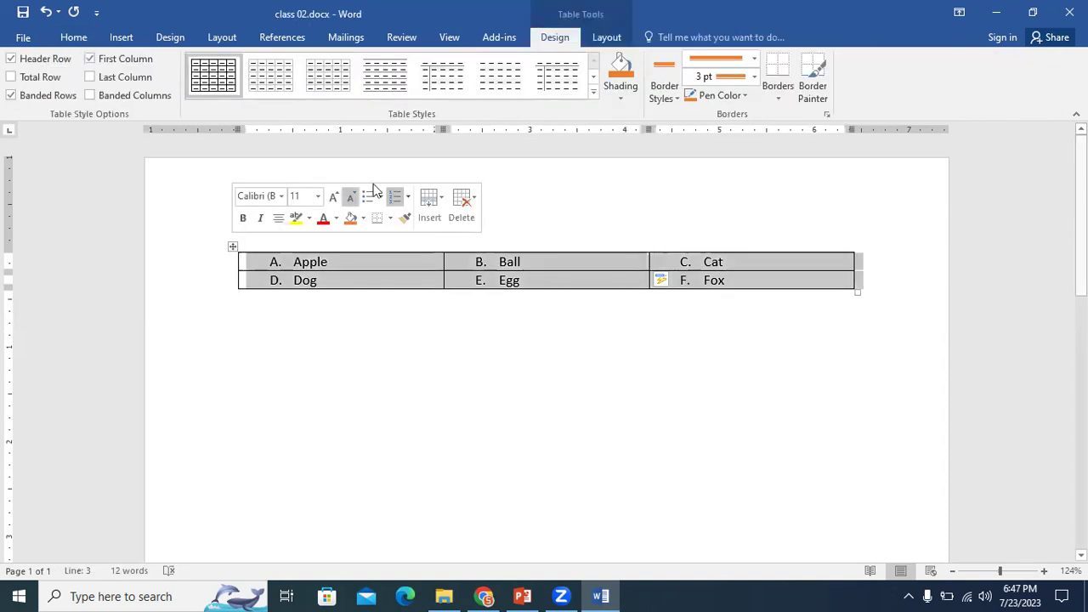
left_click(618, 98)
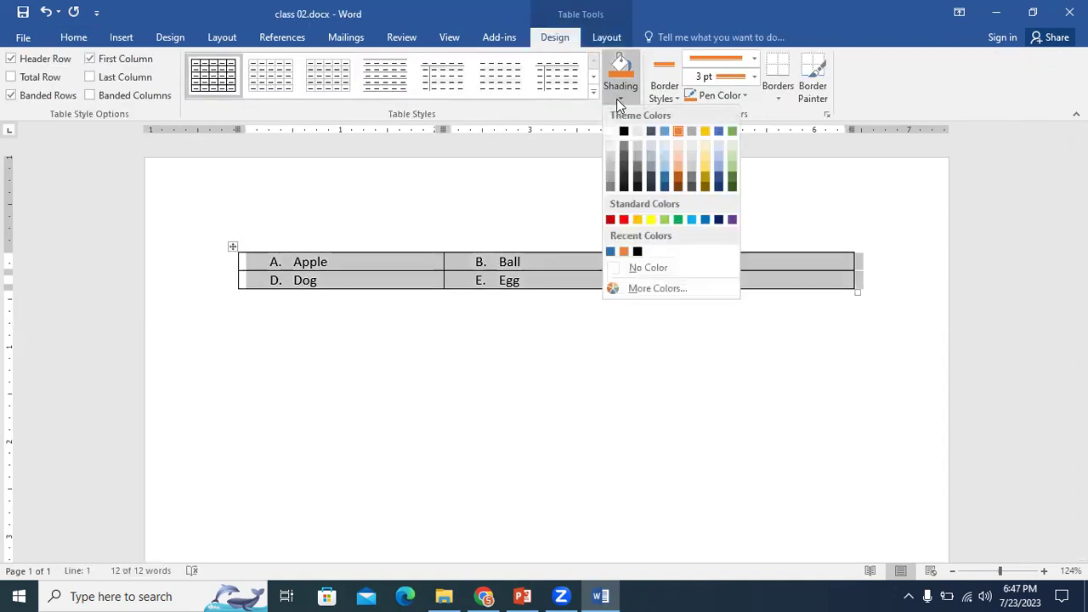
left_click(626, 267)
left_click(777, 98)
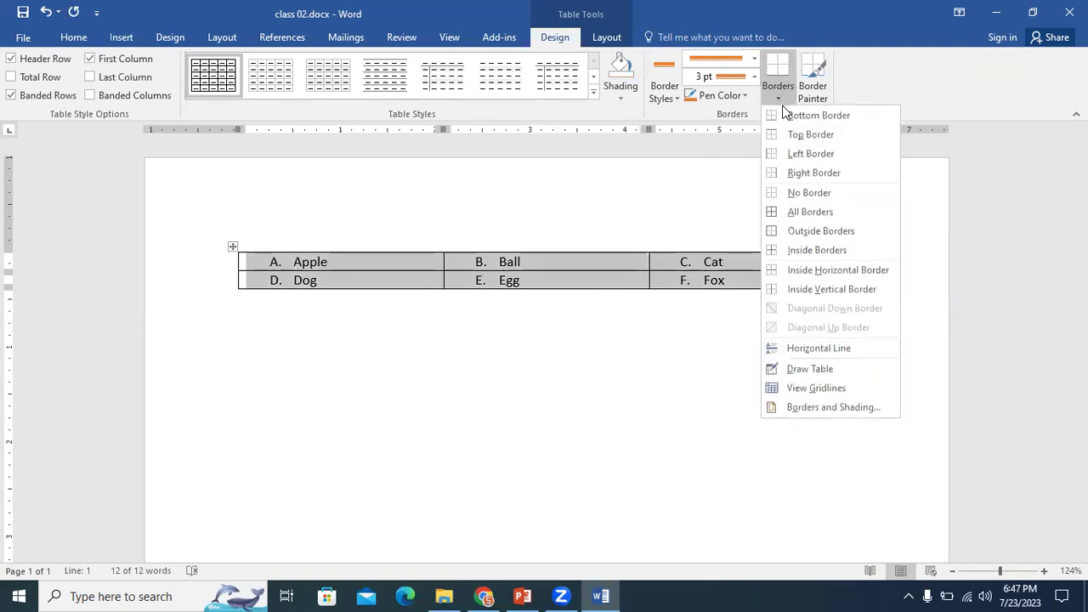
left_click(780, 194)
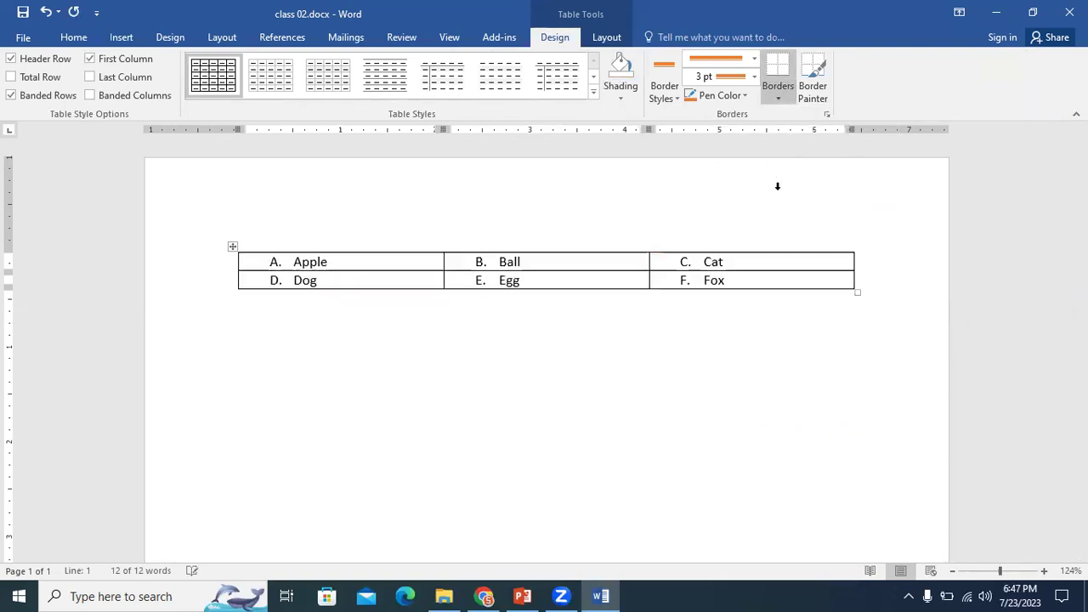
left_click(680, 436)
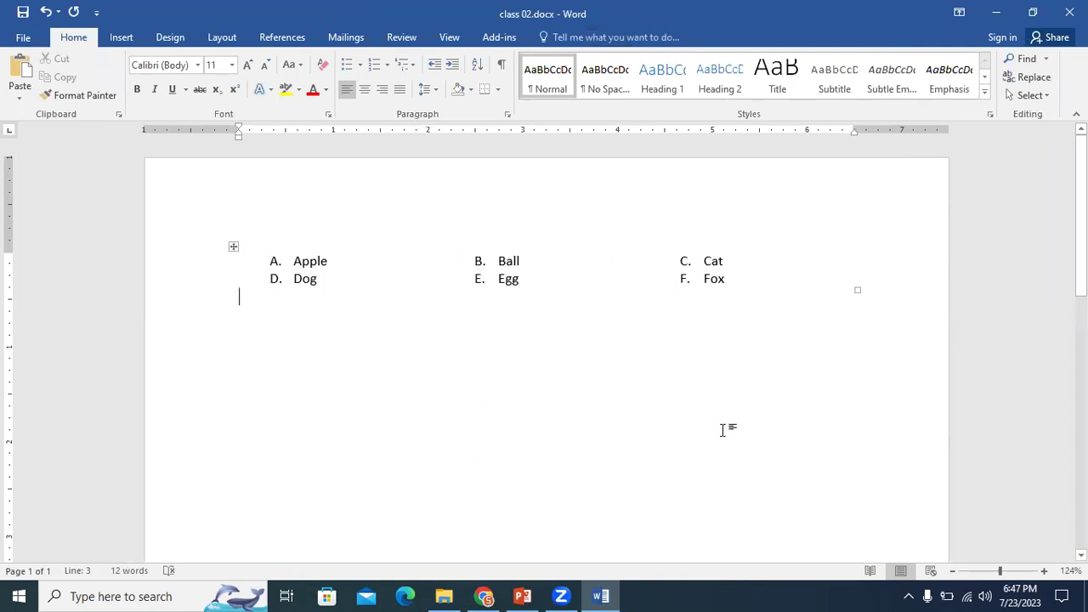
Remove Ball's B. list letter and indent so the other items reletter A–E
left_click(473, 270)
key("Left")
key("Left")
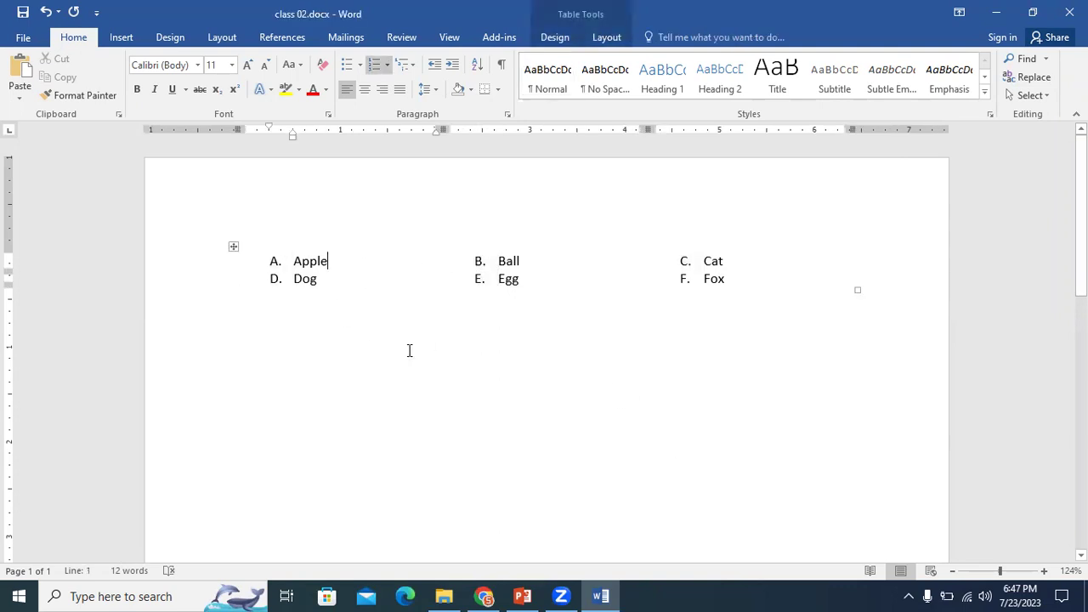
key("Right")
left_click(480, 269)
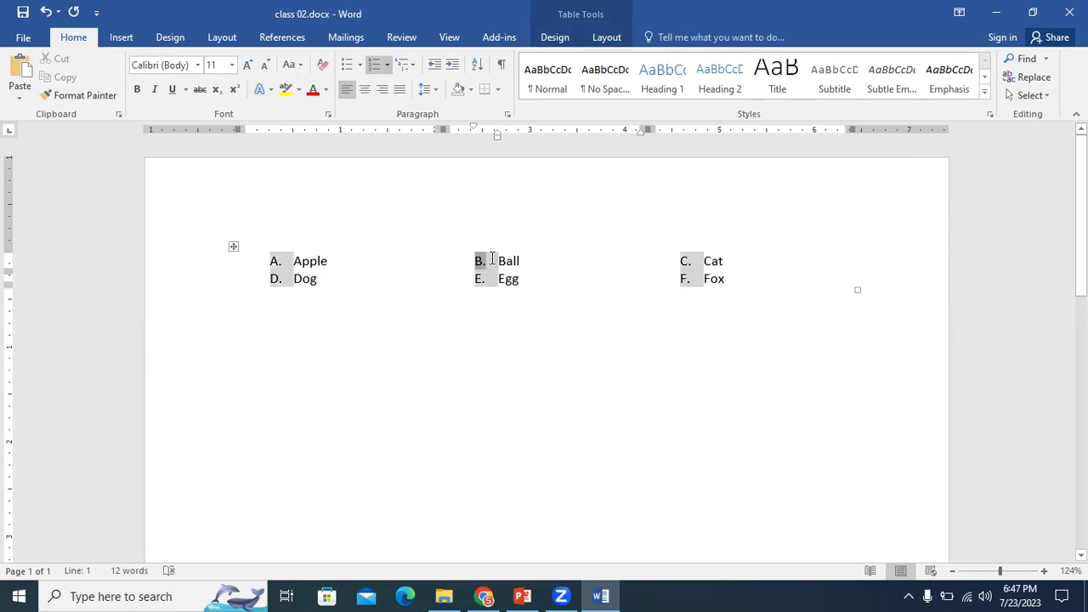
key("Right")
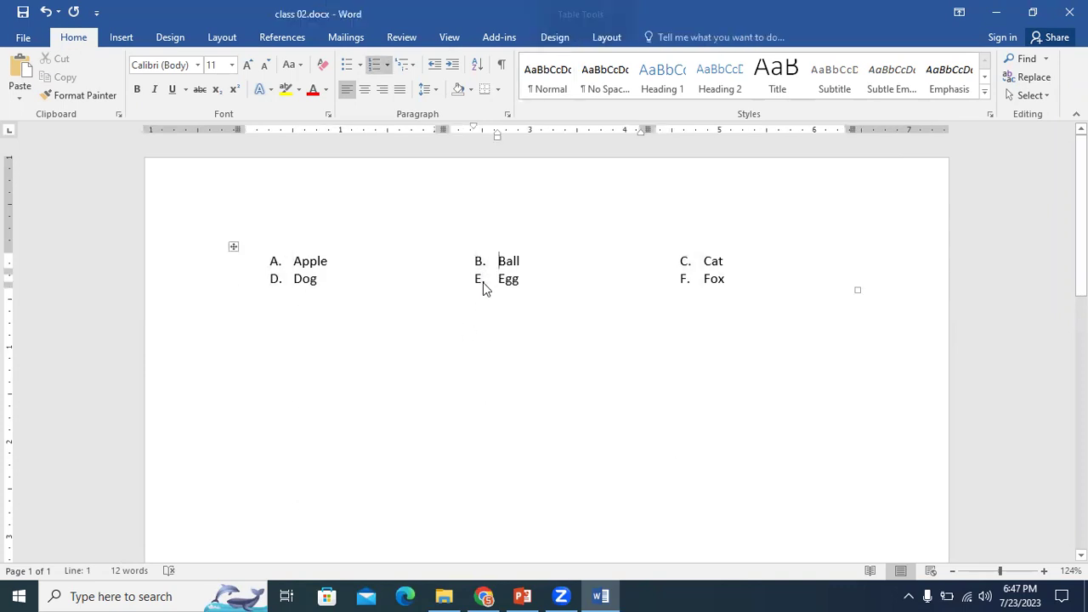
left_click(482, 282)
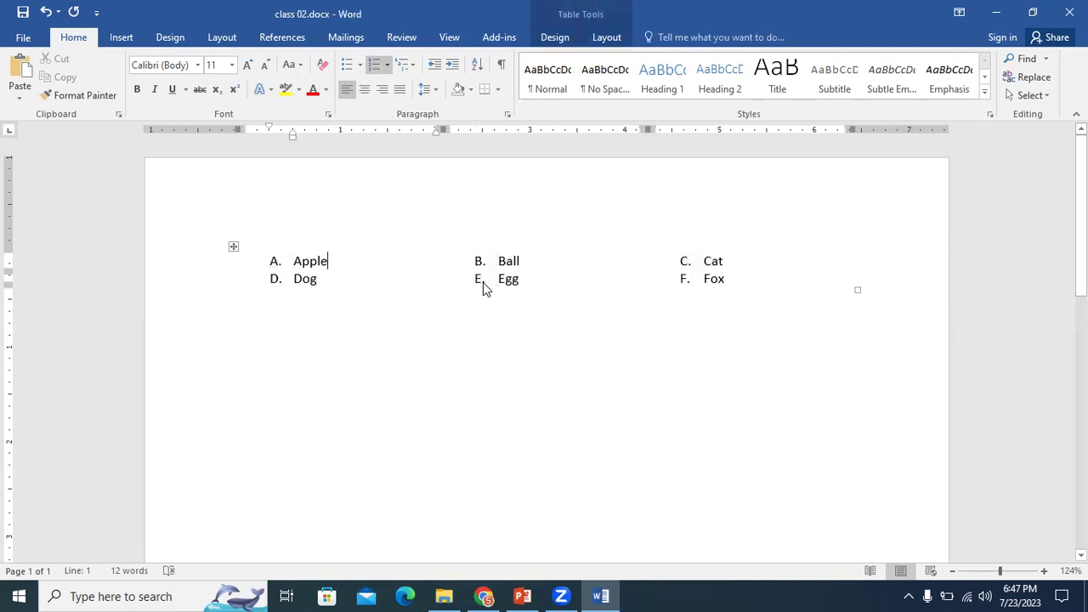
key("Right")
left_click(480, 266)
left_click(500, 261)
key("BackSpace")
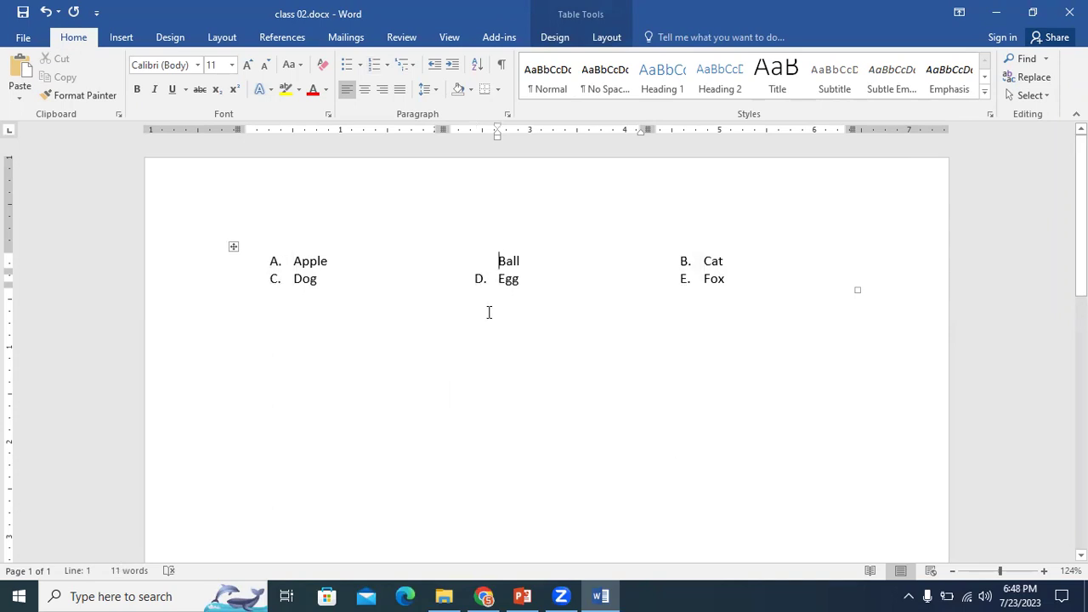
key("BackSpace")
key("BackSpace")
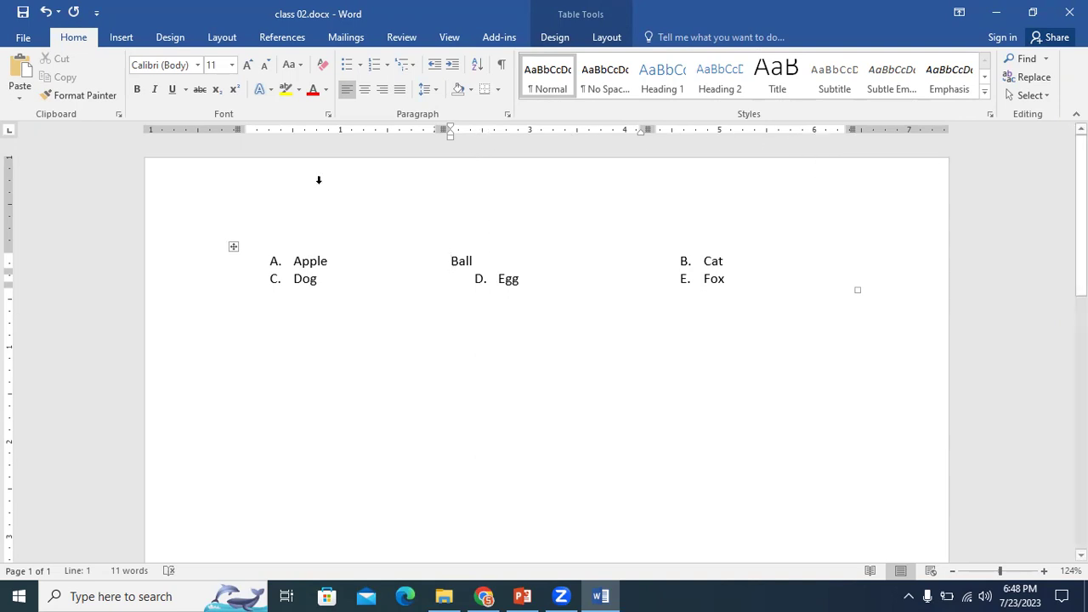
Drag the top row's first column boundary left on the ruler so Ball sits beside Apple
left_click(214, 37)
left_click(147, 89)
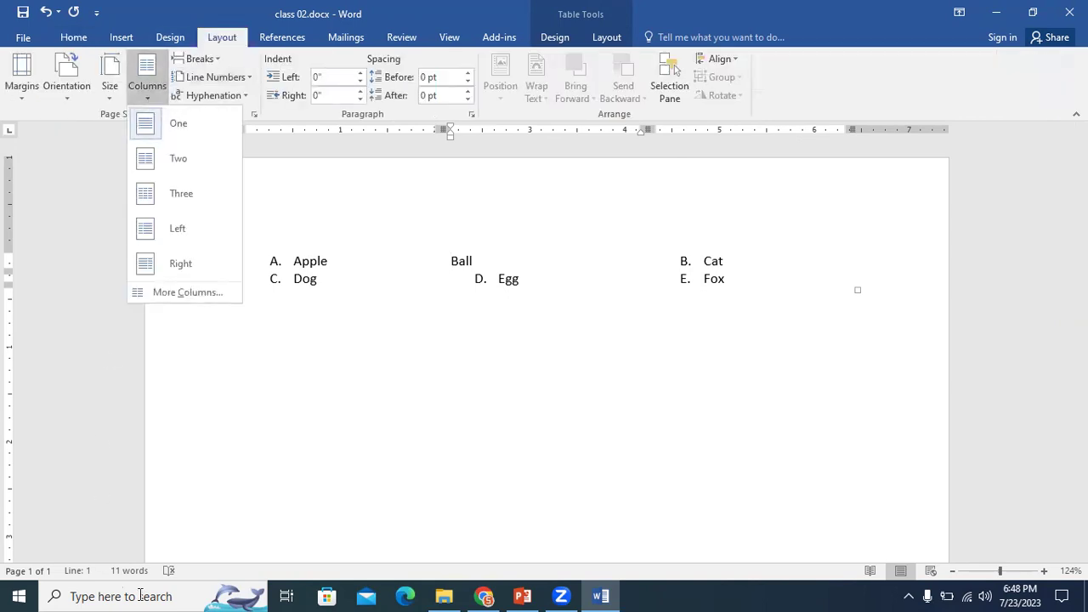
left_click(444, 552)
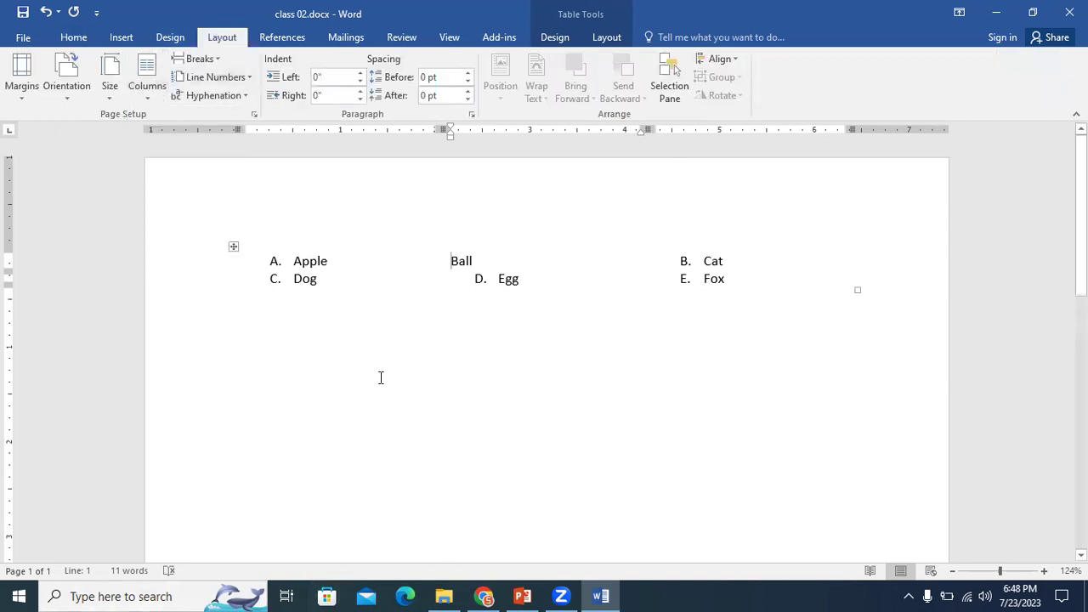
left_click(447, 245)
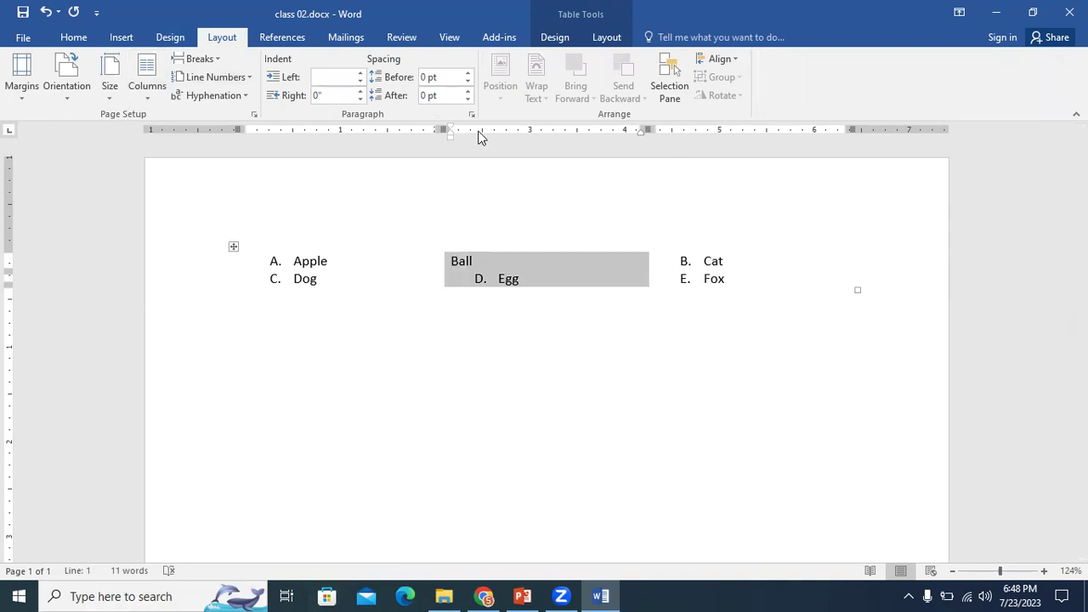
left_click(453, 259)
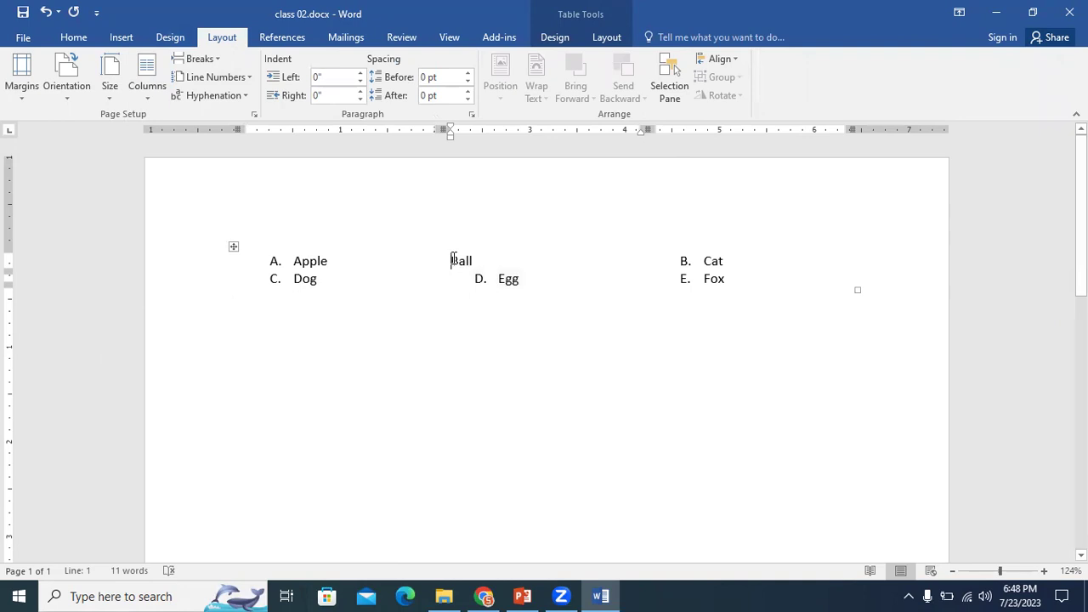
mouse_move(443, 128)
left_mouse_down()
mouse_move(354, 128)
mouse_move(367, 129)
left_mouse_up()
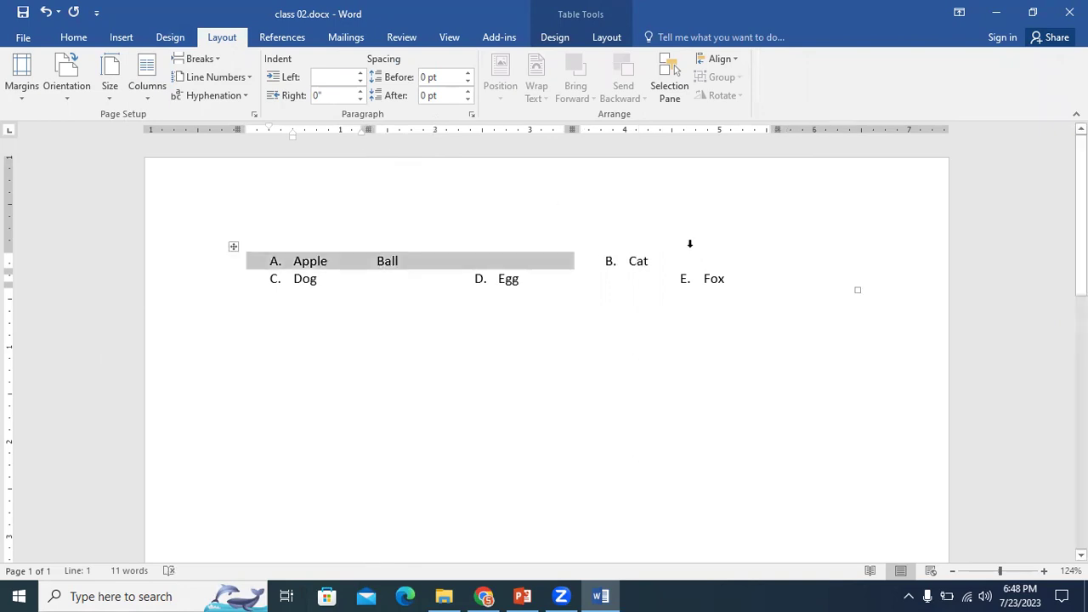
left_click(678, 269)
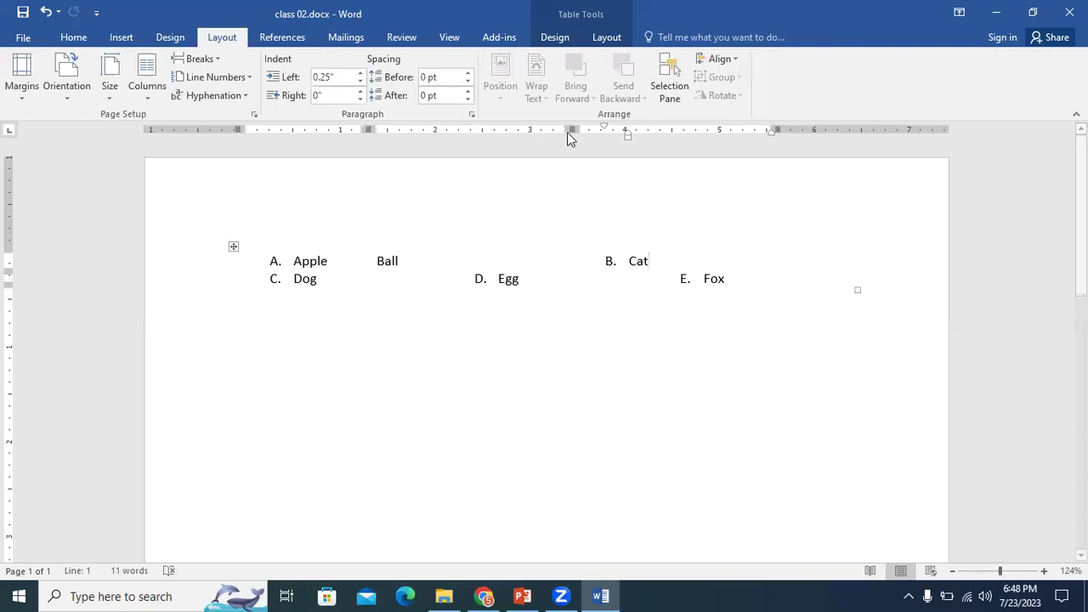
Shift the next column boundary left, then undo back to the evenly spaced A–F list
left_click_drag(573, 129, 481, 128)
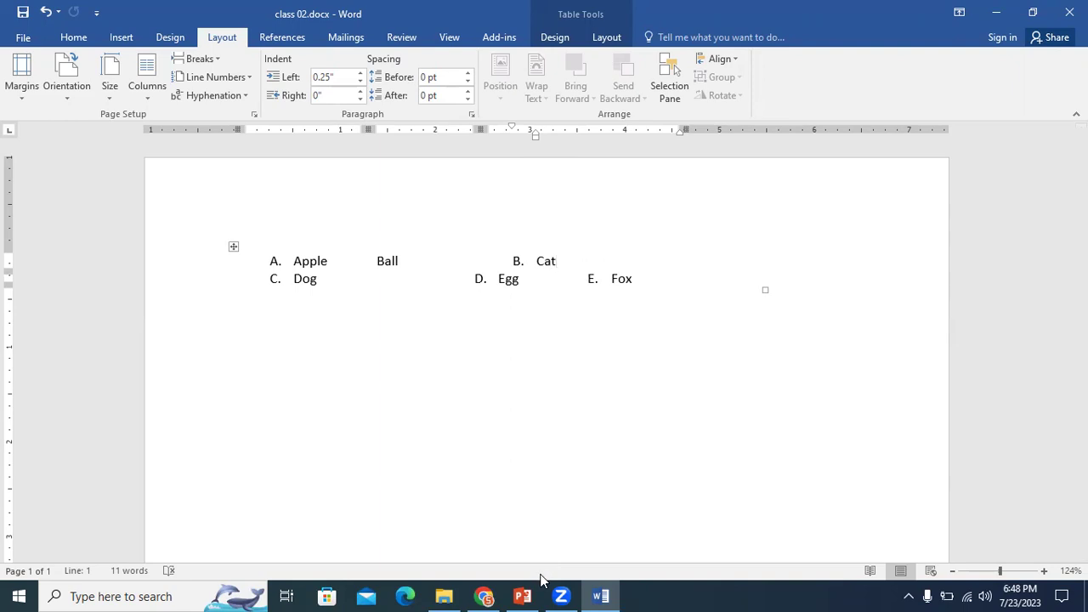
key("ctrl+z")
key("ctrl+z")
key("ctrl+z")
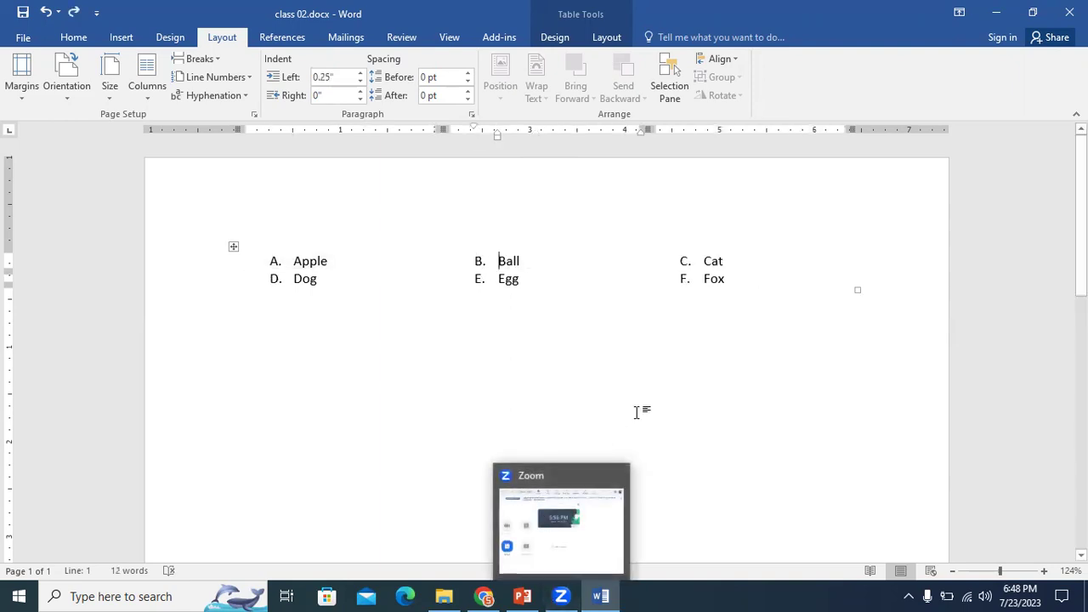
left_click(635, 412)
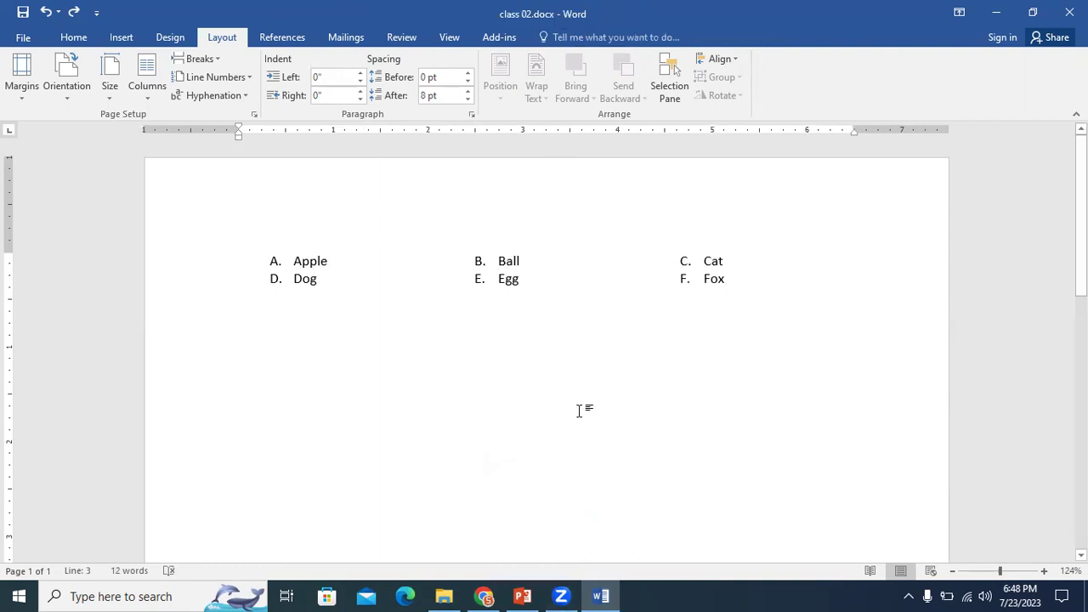
left_click(497, 263)
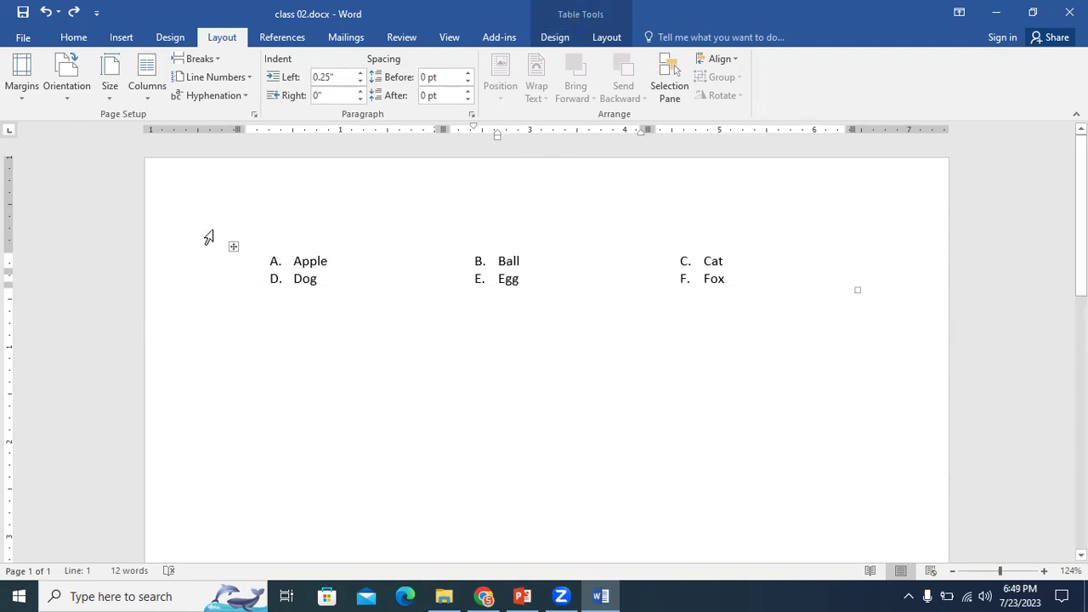
Apply 3 pt orange borders around and between every cell of the A–F table
left_click(234, 247)
left_click(604, 40)
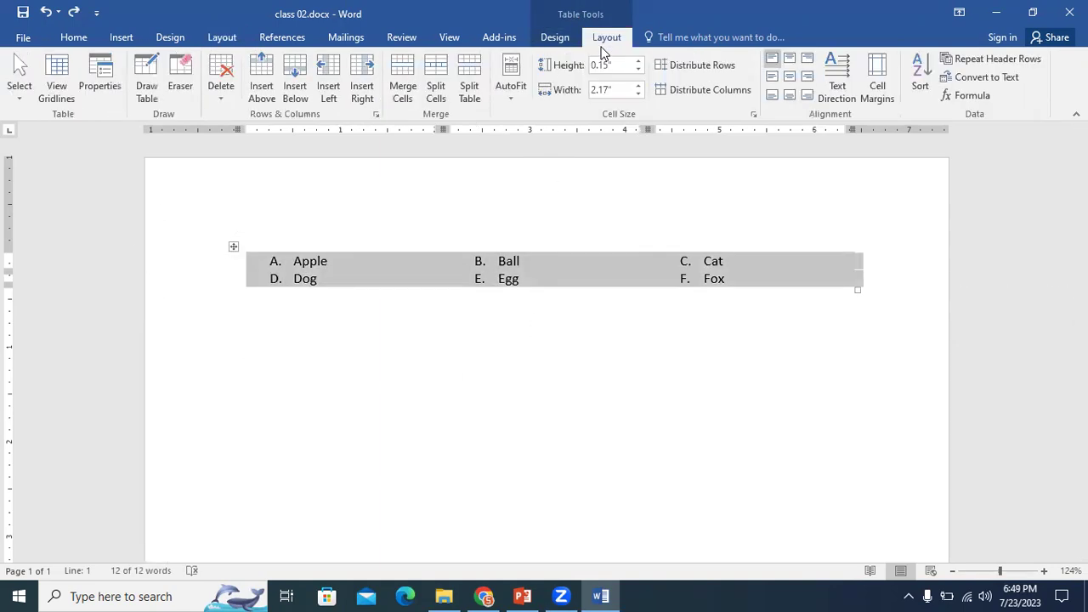
left_click(555, 37)
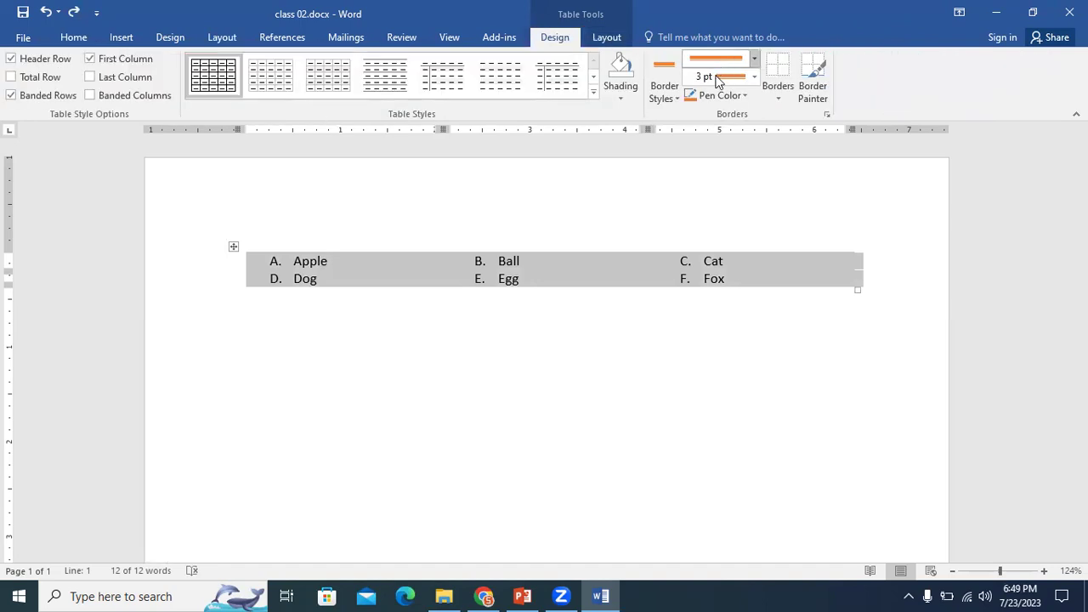
left_click(625, 100)
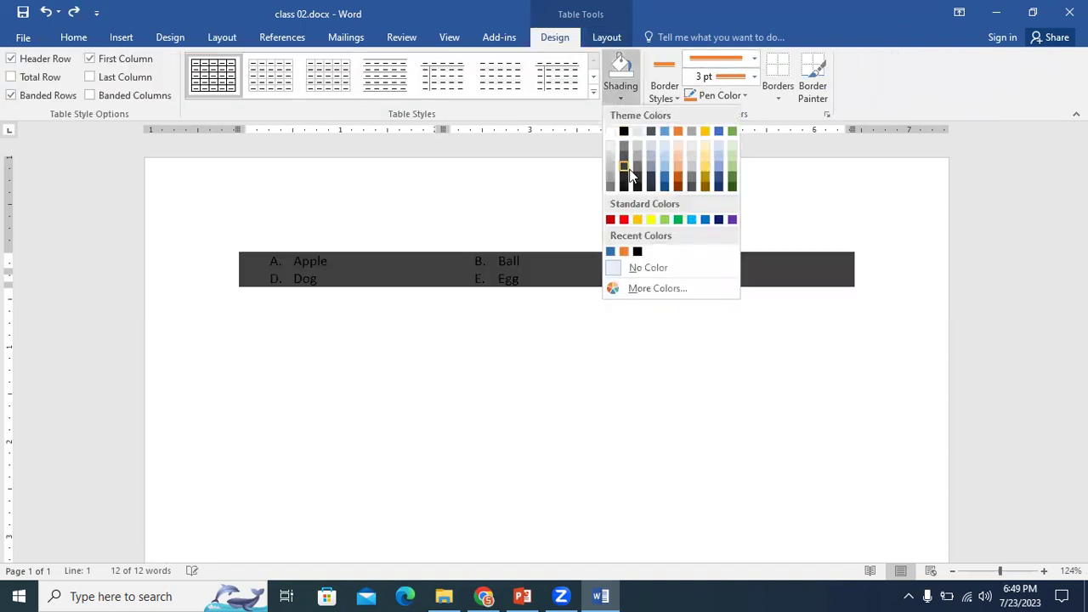
left_click(778, 93)
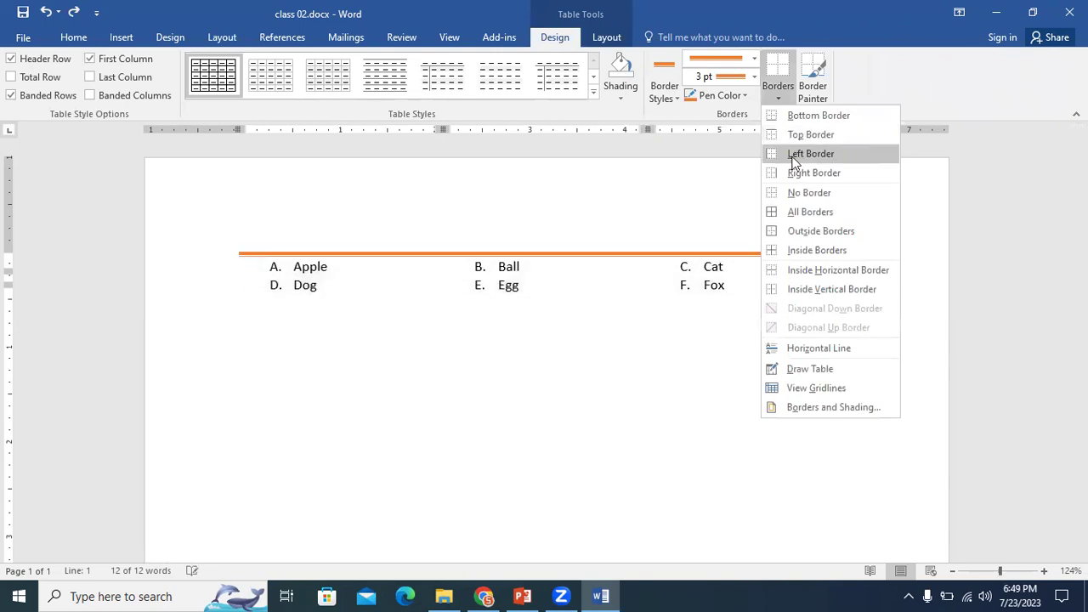
left_click(791, 212)
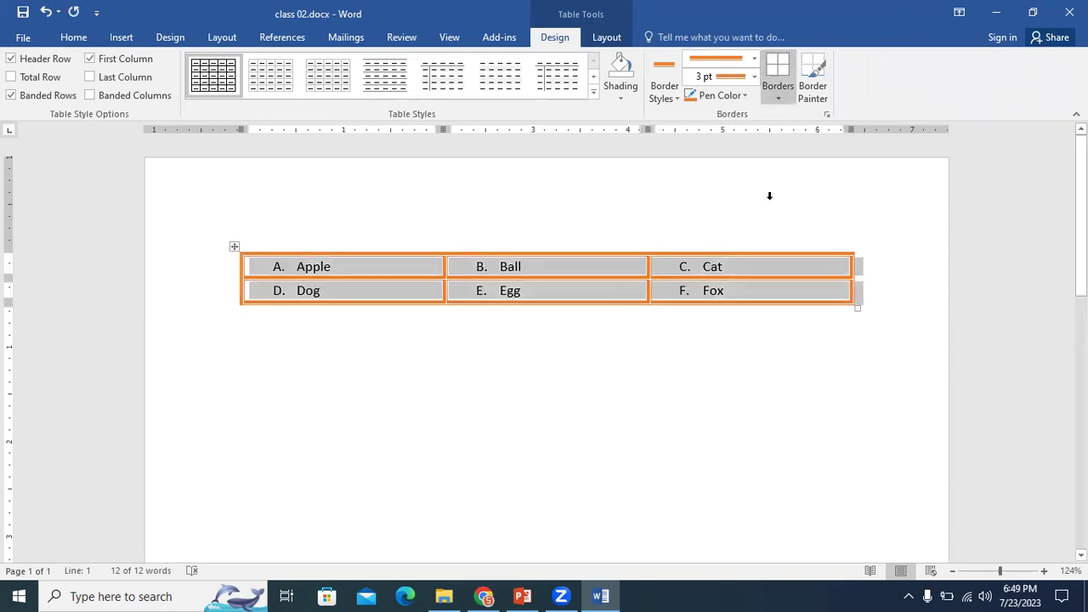
left_click(546, 265)
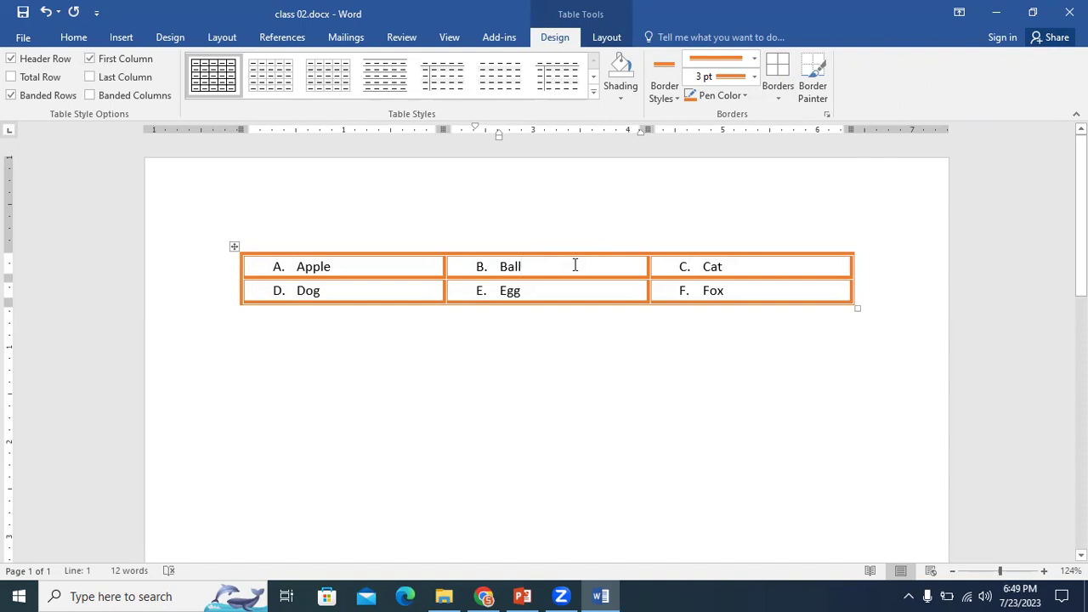
Clear the words Apple through Fox from the table, leaving only the list letters
left_click(639, 407)
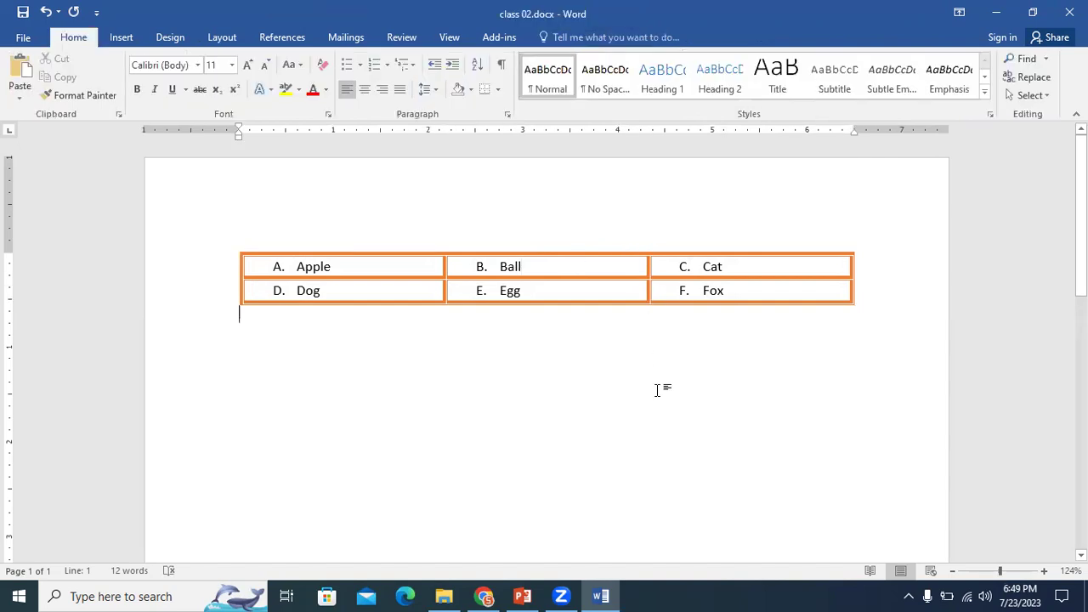
left_click(234, 246)
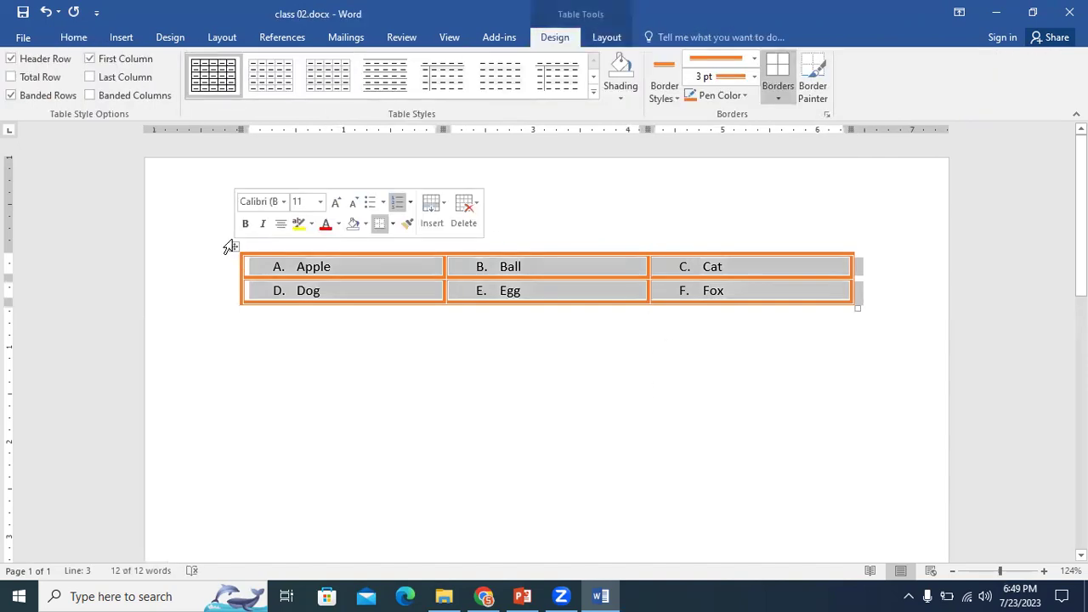
key("Delete")
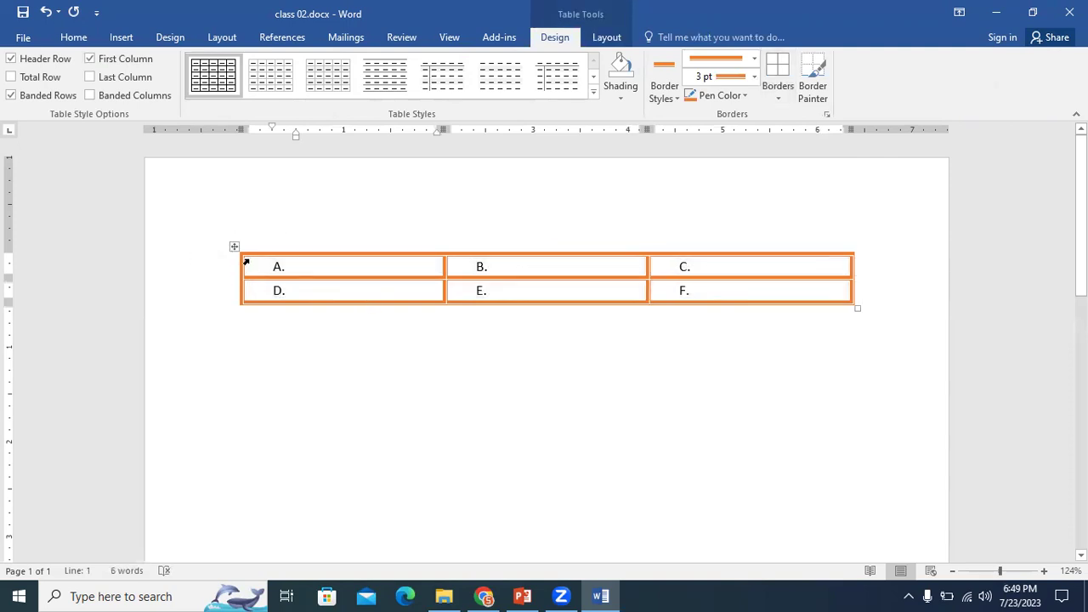
Delete the entire table so the page is empty
left_click(236, 244)
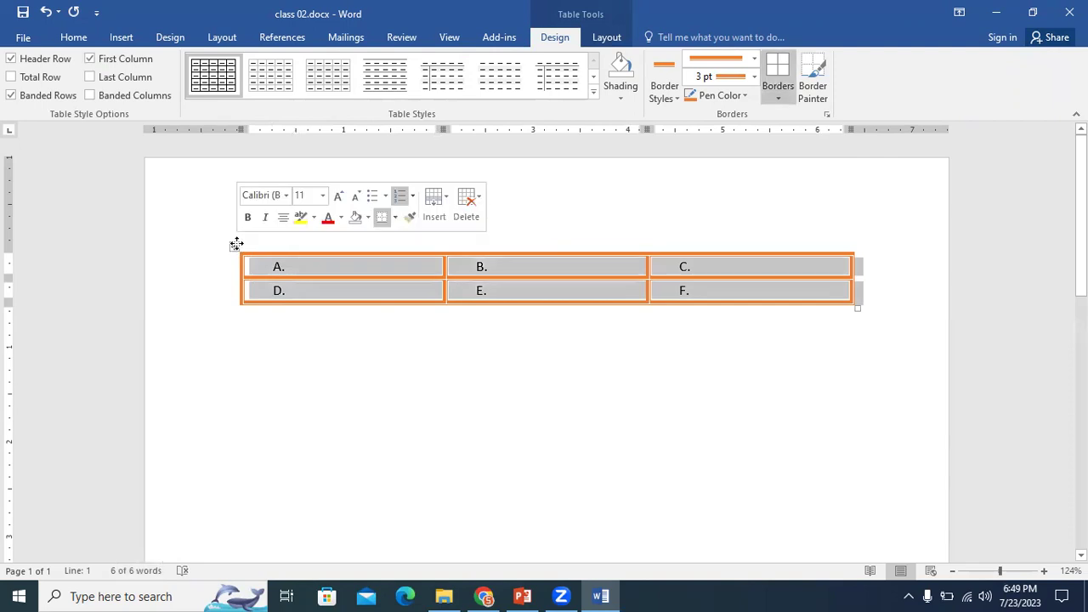
right_click(235, 244)
left_click(277, 268)
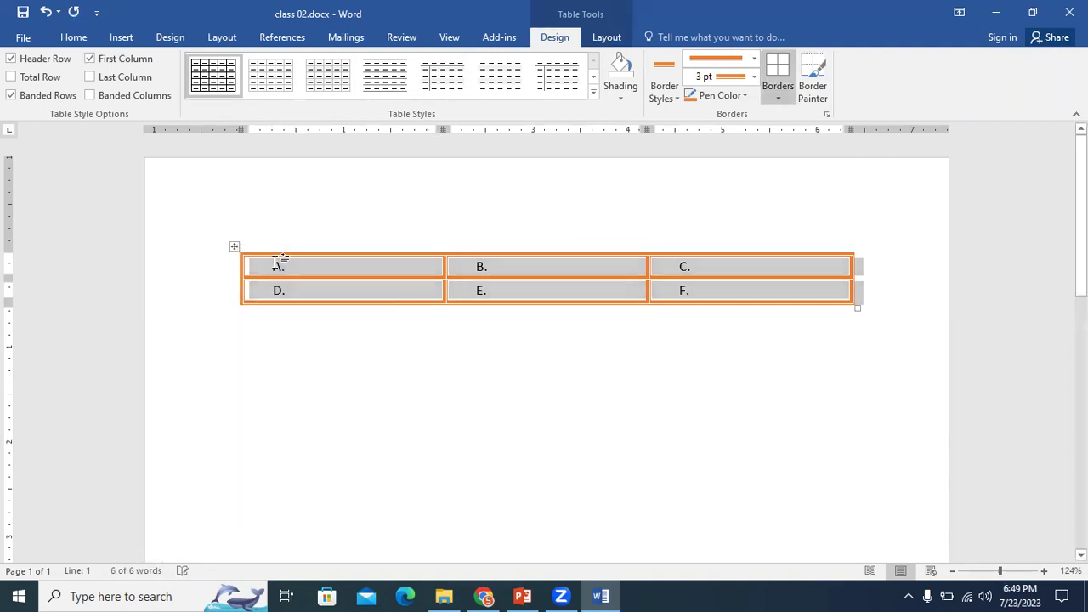
key("BackSpace")
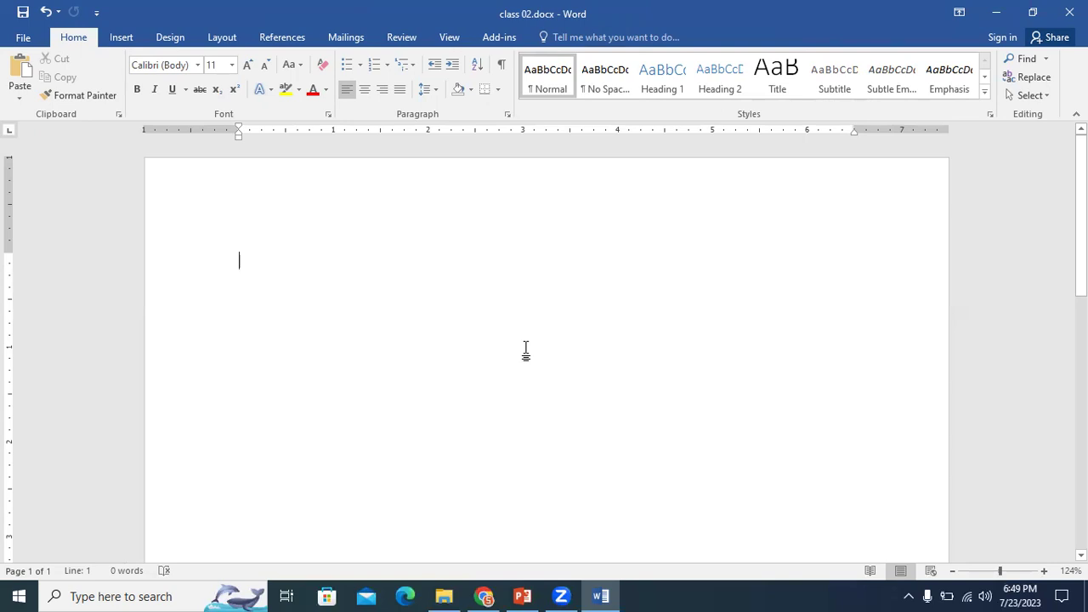
type("Appl")
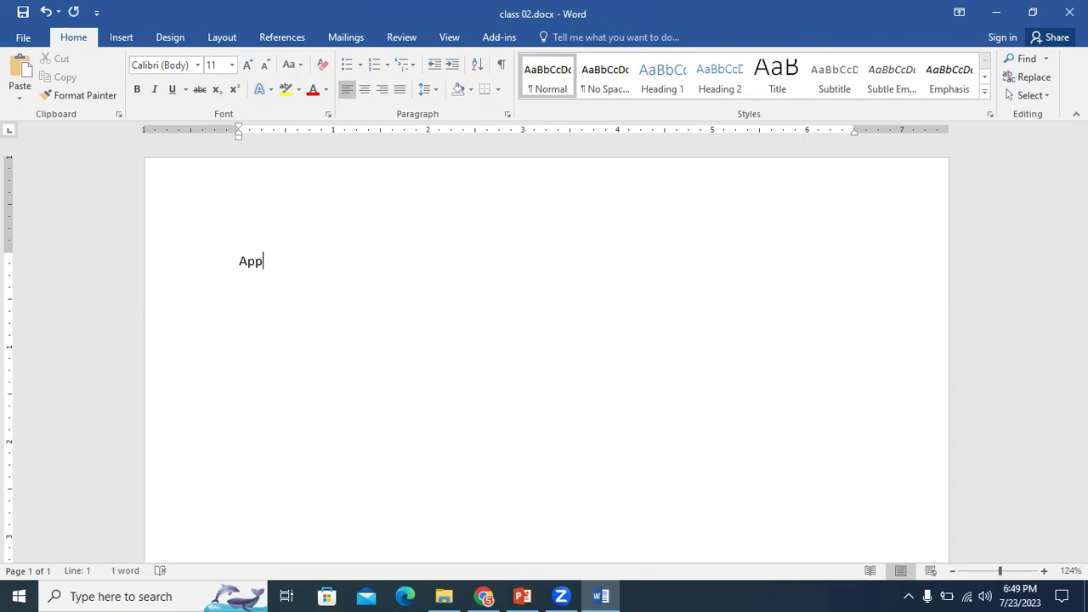
type("e")
key("Tab")
key("BackSpace")
key("BackSpace")
key("BackSpace")
key("BackSpace")
key("BackSpace")
key("BackSpace")
key("BackSpace")
In the browser, change the image search from 'letterhead' to 'invoice design word format'
left_click(484, 595)
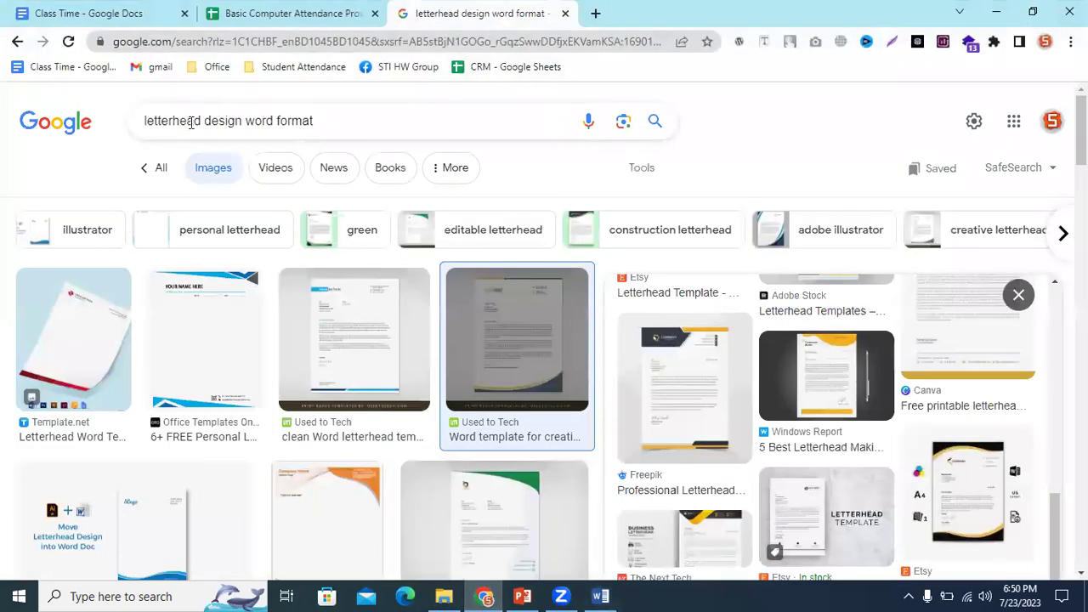
left_click_drag(206, 121, 133, 124)
key("BackSpace")
type("invoice")
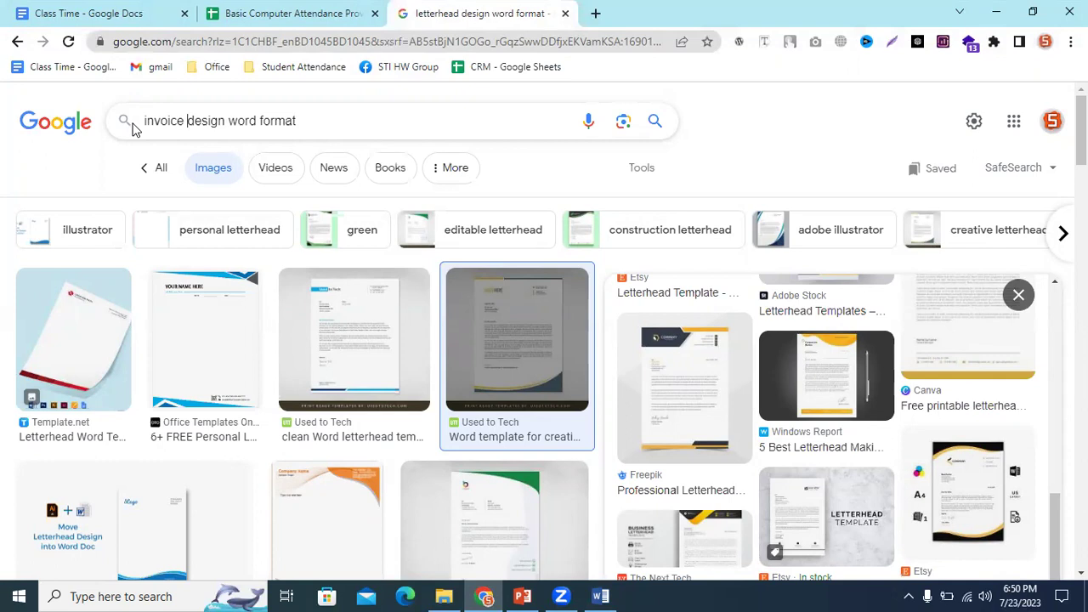
key("Return")
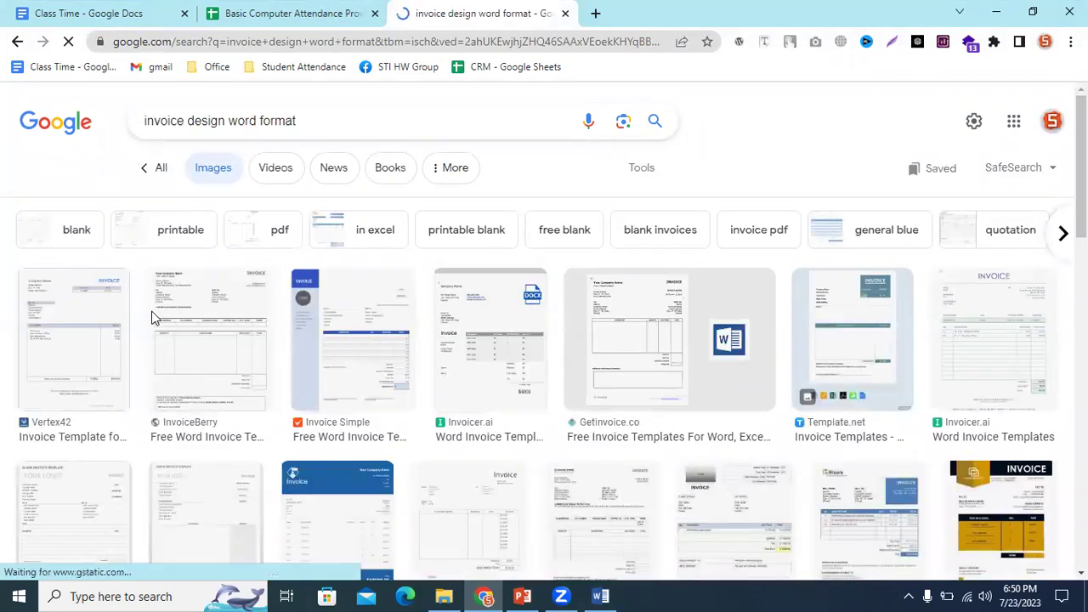
Preview the WPS Office, Pikbest, Designers Joint and Wepik invoice templates
left_click(975, 476)
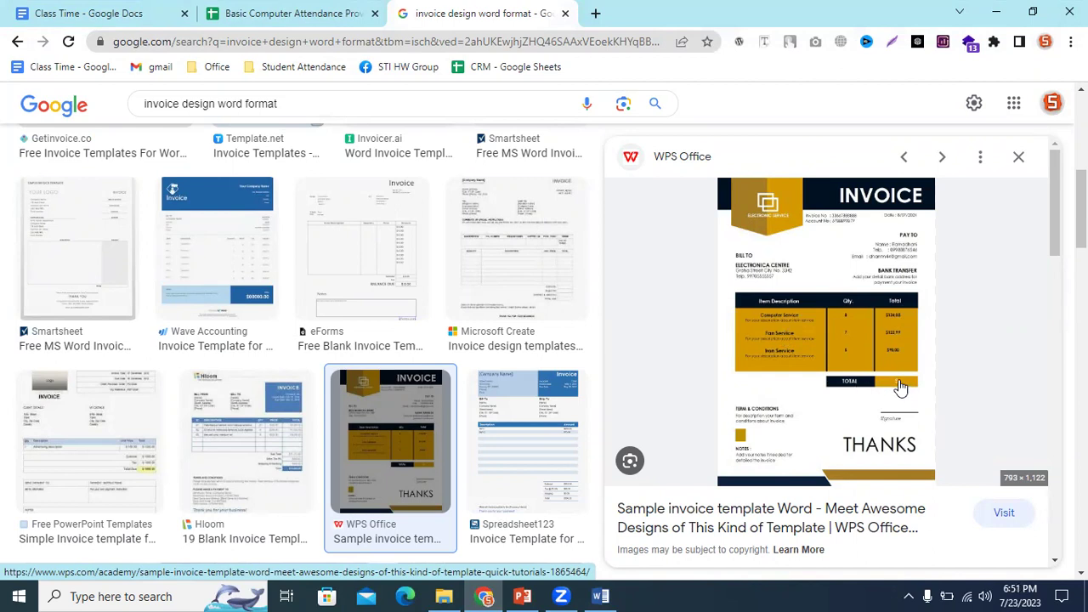
scroll(755, 349, "down", 4)
left_click(752, 348)
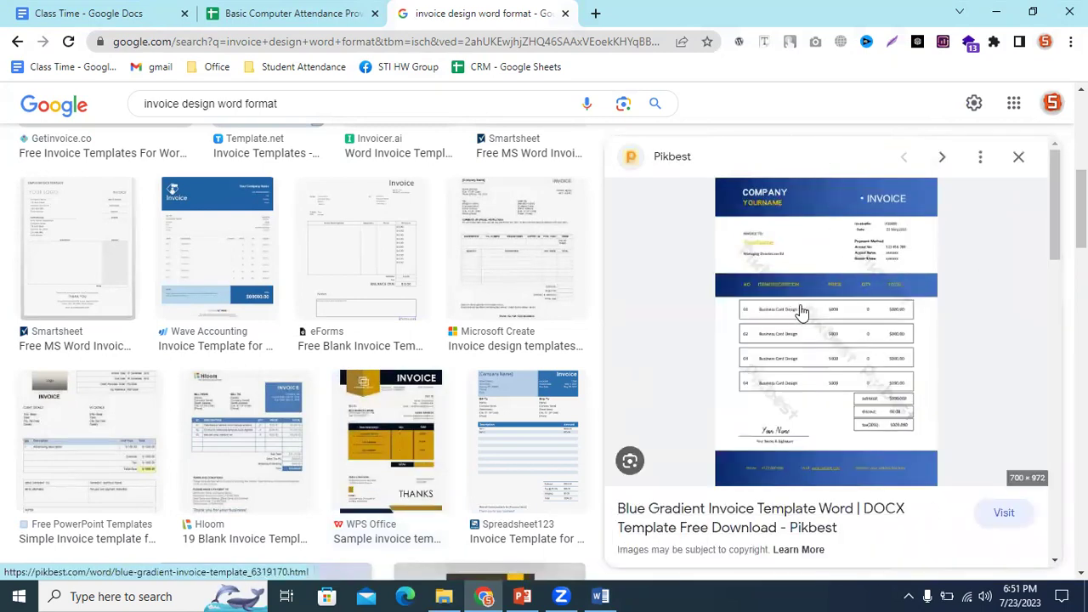
scroll(704, 408, "down", 6)
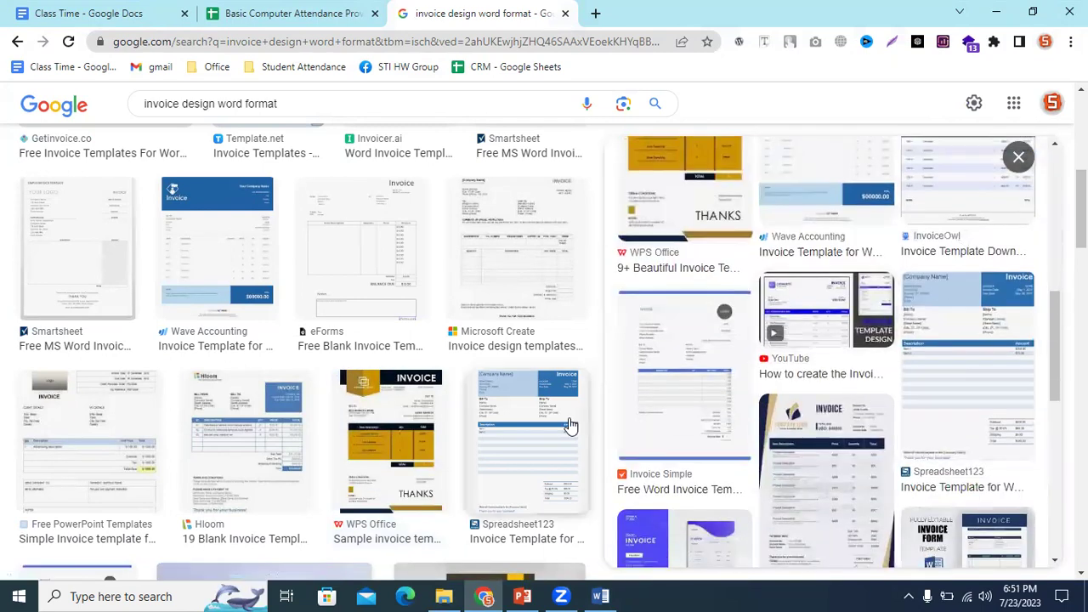
scroll(566, 424, "down", 5)
left_click(824, 476)
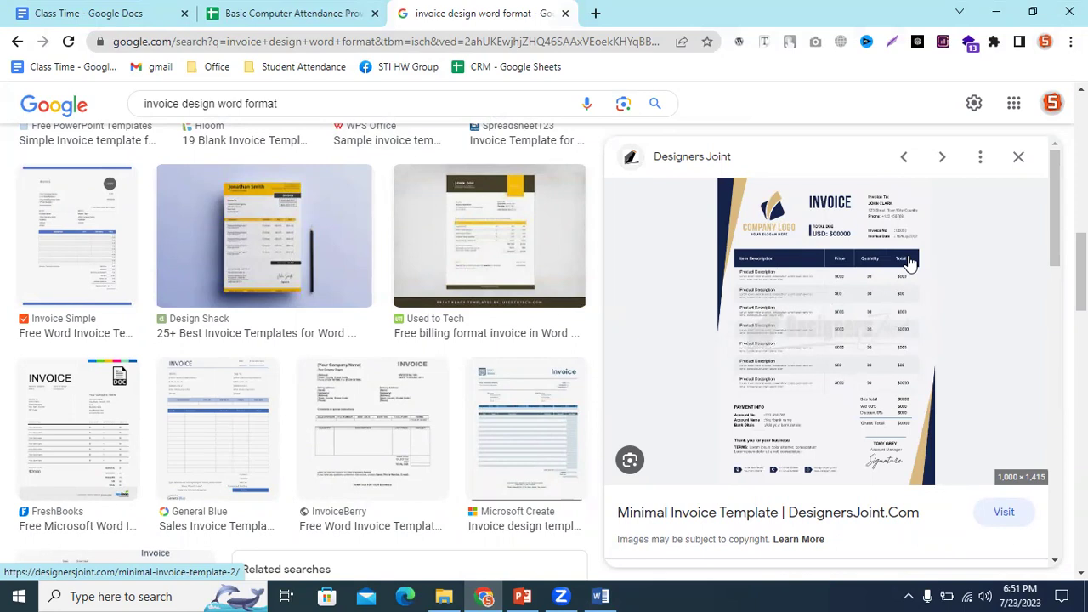
scroll(836, 352, "down", 3)
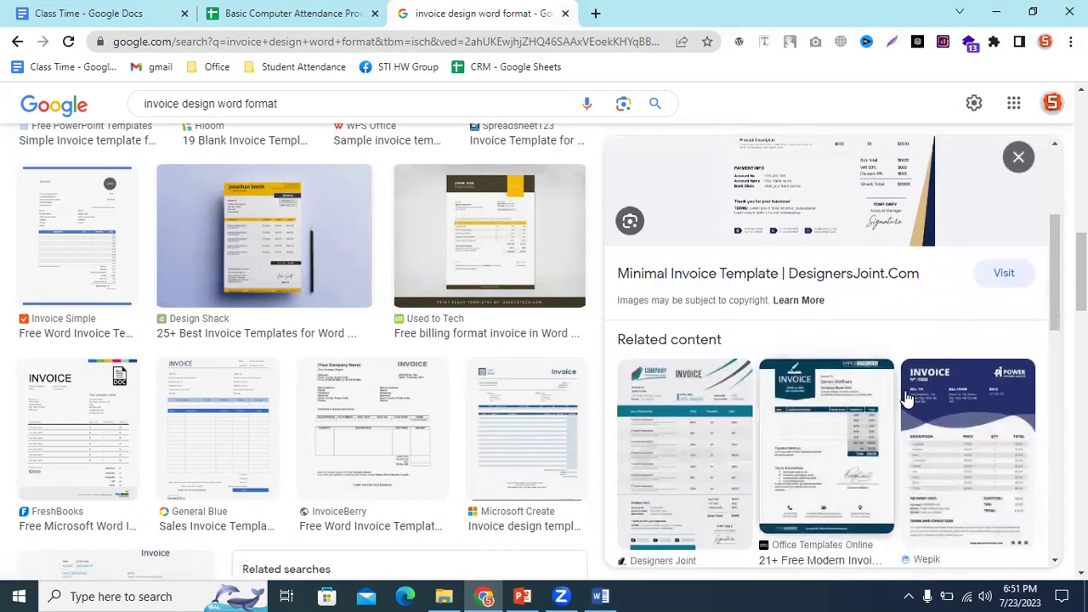
left_click(912, 437)
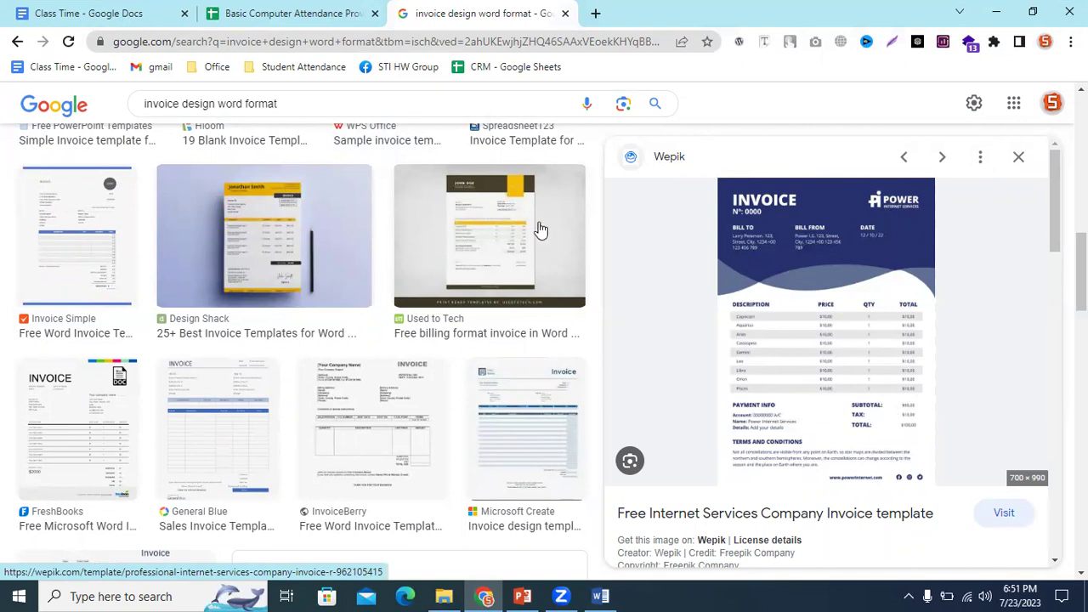
Switch the query to 'cv' and preview cvonline.me, Zety, ResumeKraft and YouTube CV templates
double_click(181, 103)
type("cv")
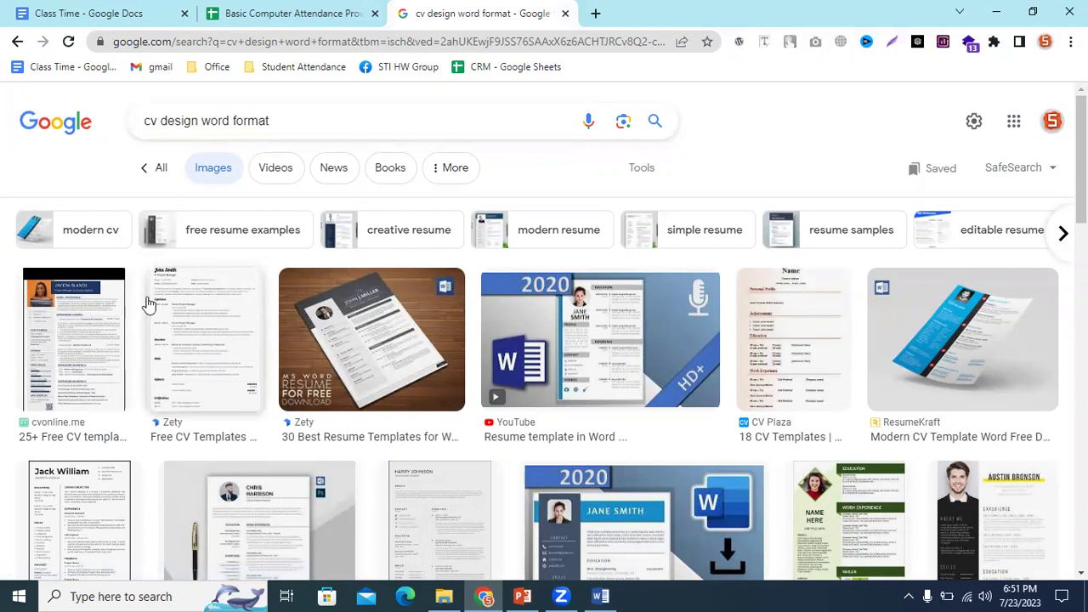
left_click(34, 307)
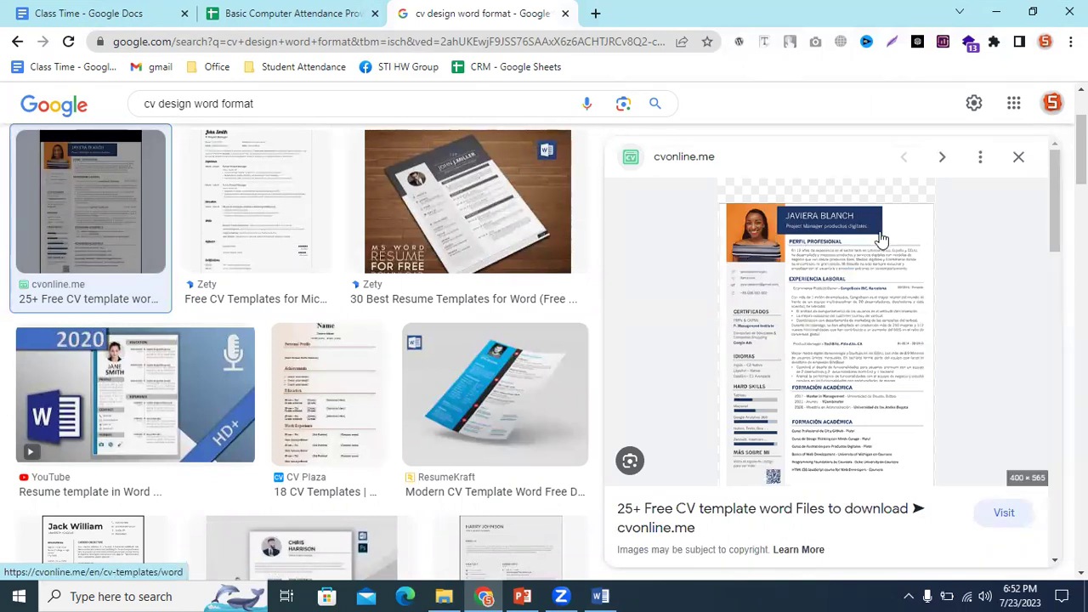
left_click(448, 202)
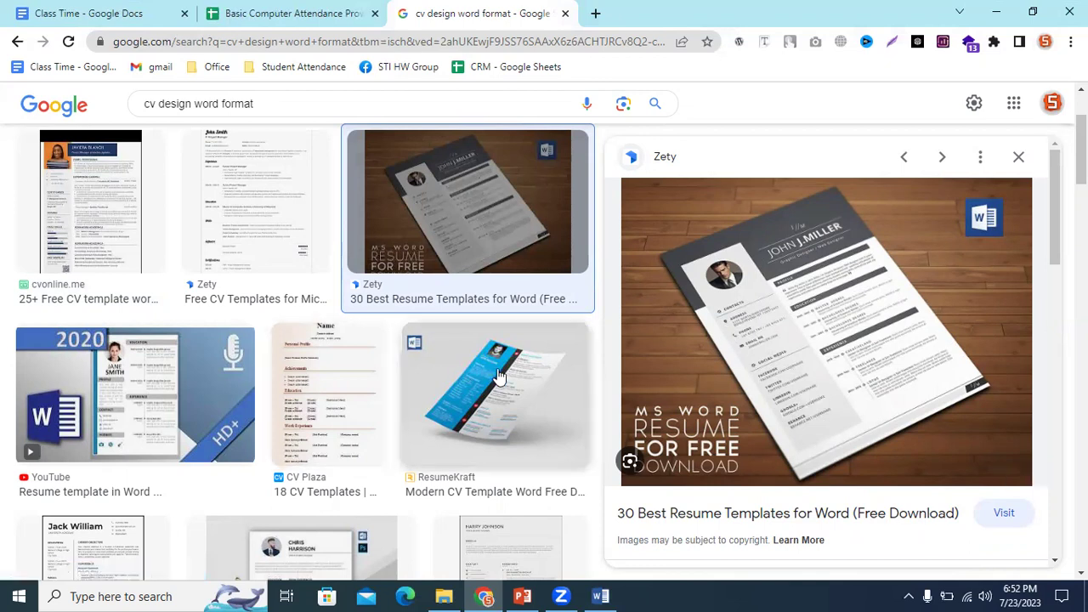
left_click(578, 398)
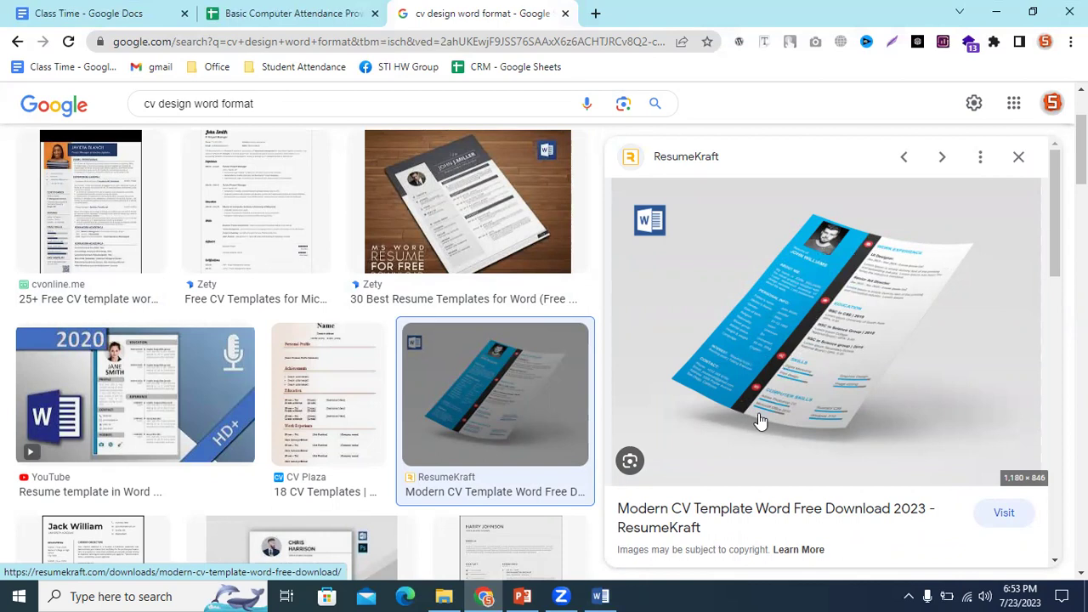
scroll(189, 381, "down", 4)
left_click(275, 303)
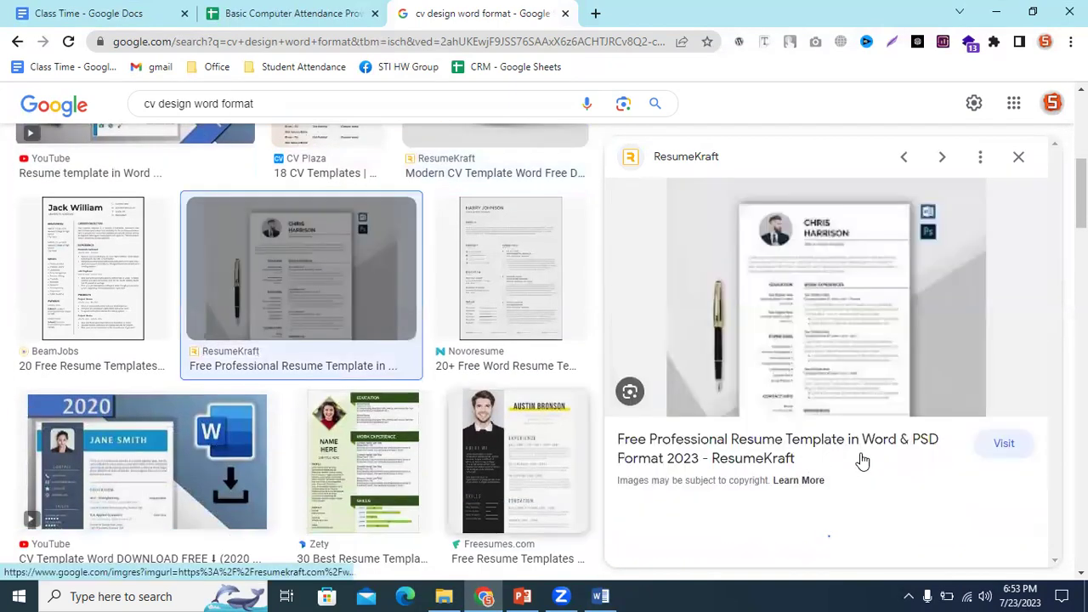
scroll(612, 288, "down", 3)
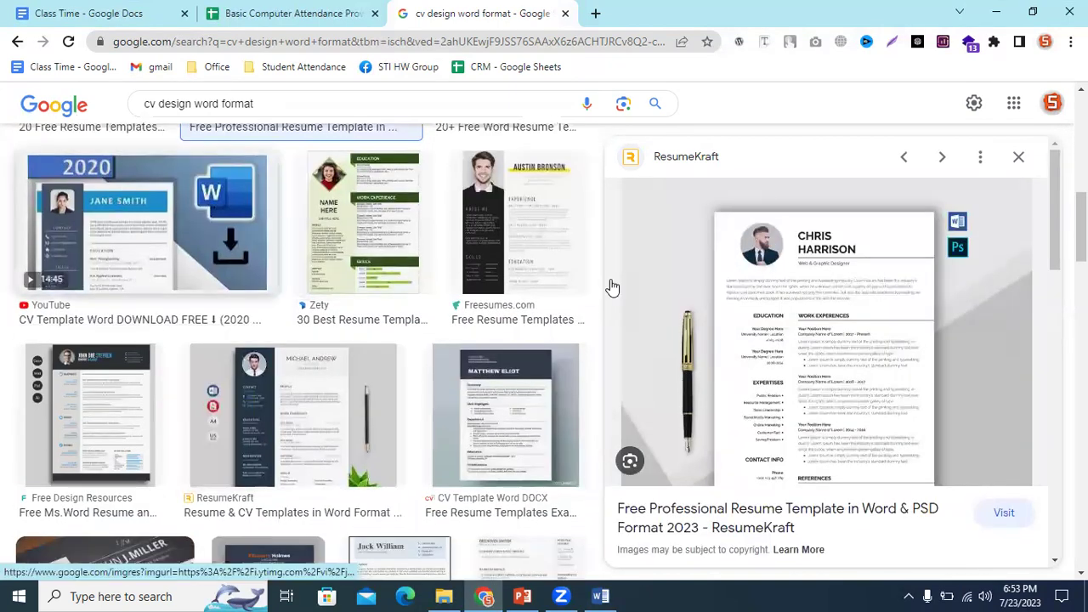
key("Right")
key("Right")
scroll(478, 340, "down", 1)
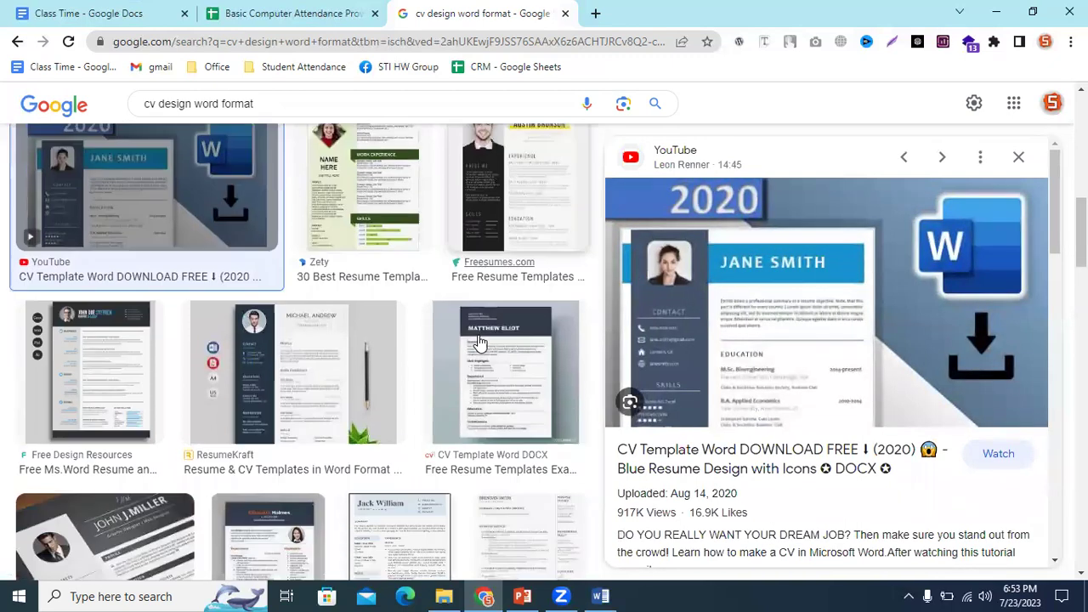
scroll(479, 339, "down", 5)
Check the Word document, then search images for 'white color call icon png'
left_click(601, 596)
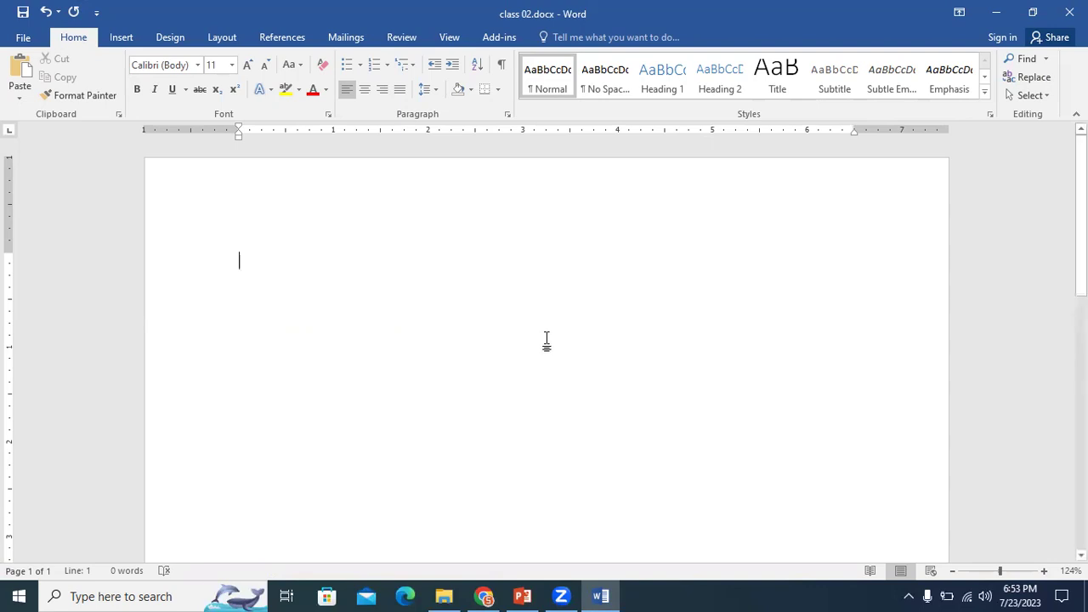
left_click(1001, 14)
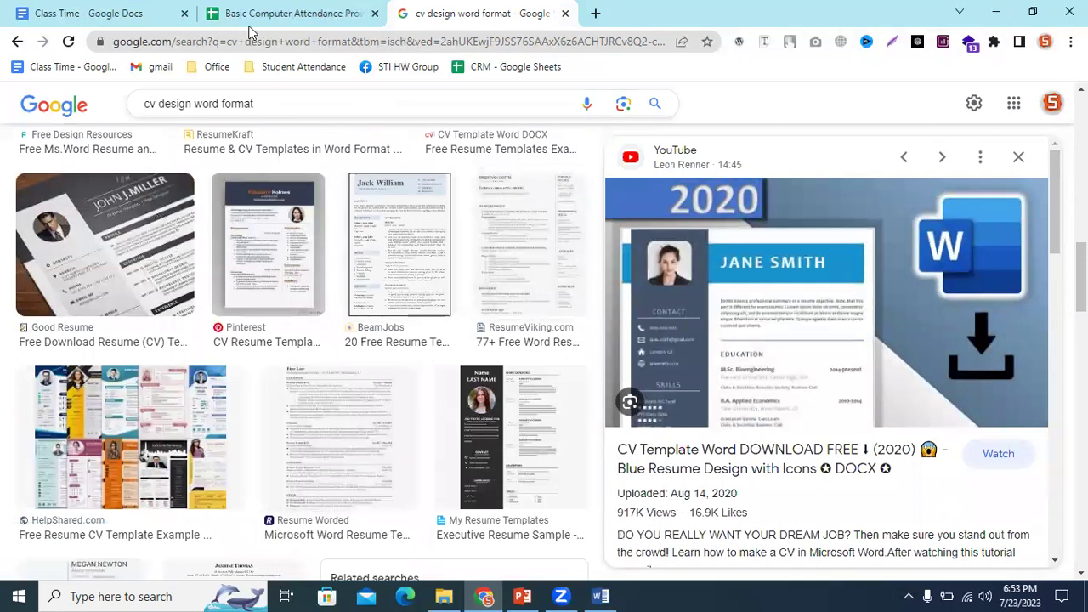
type("w")
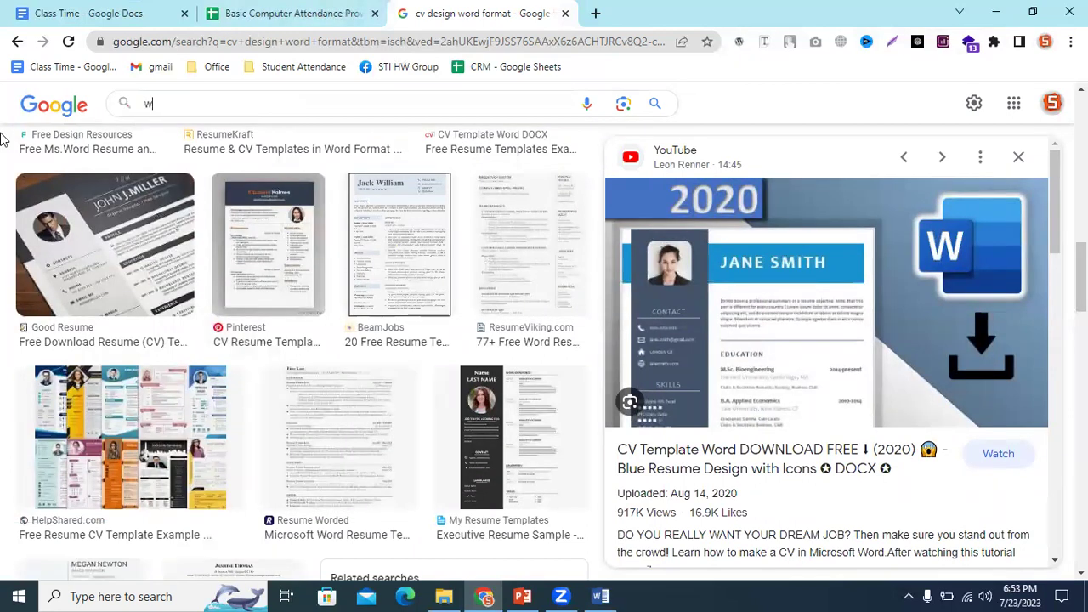
type("hite colo")
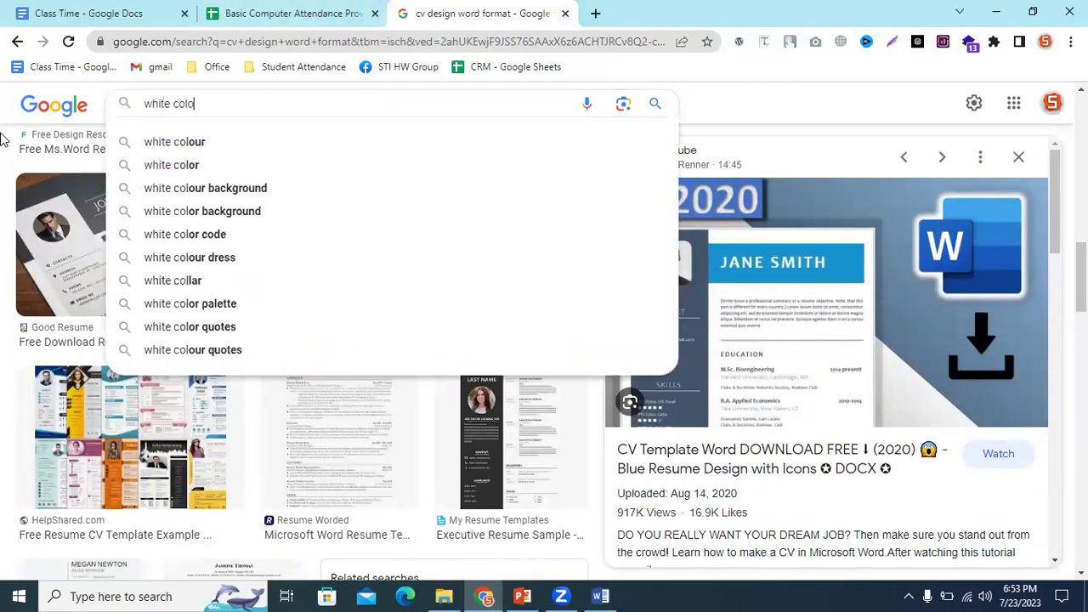
type("r c")
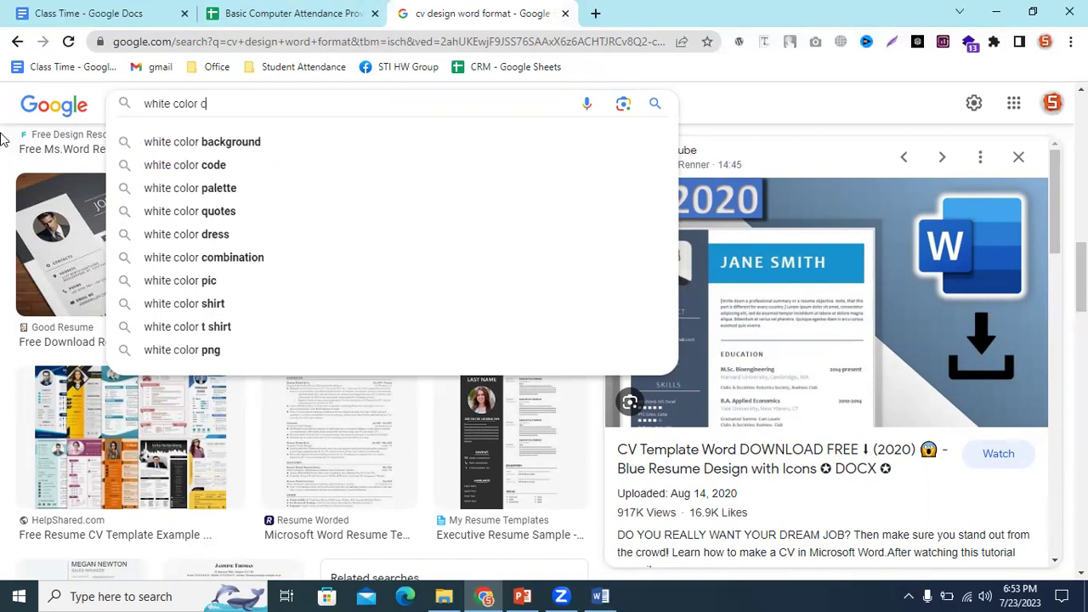
type("all ")
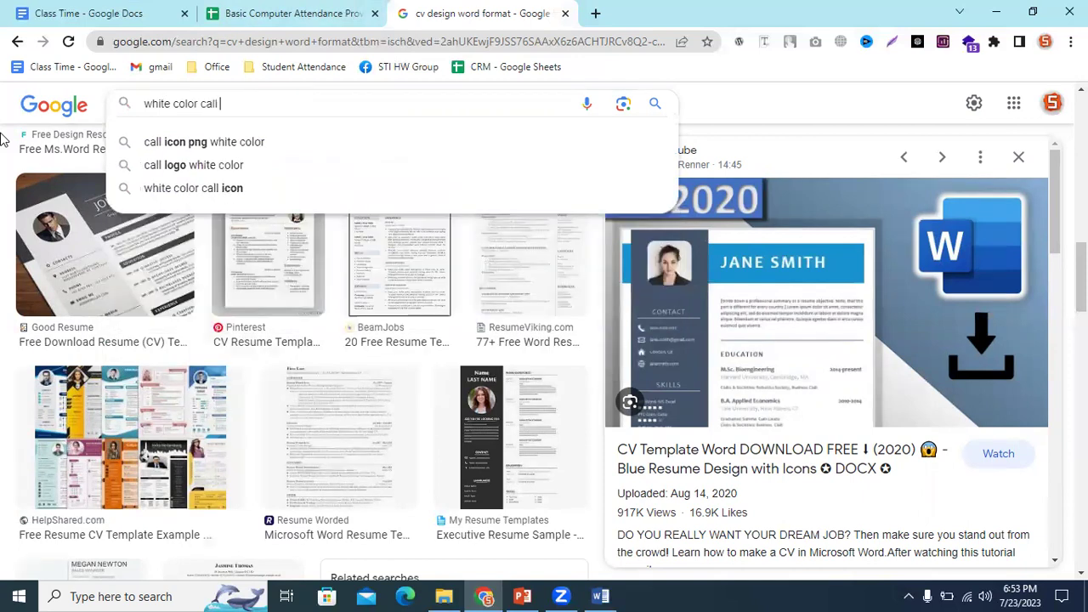
type("icon png")
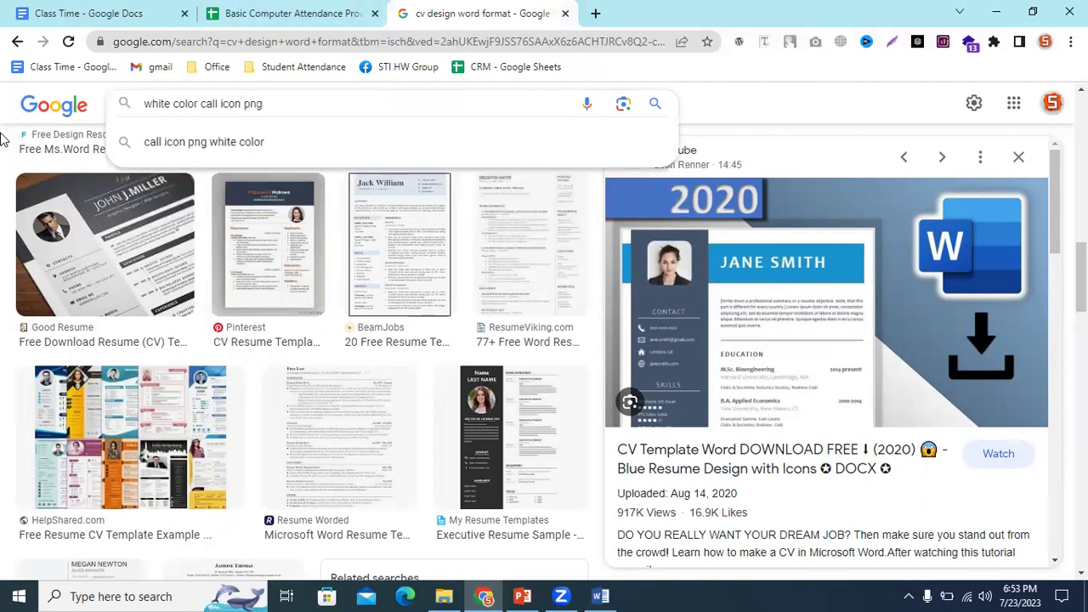
key("Return")
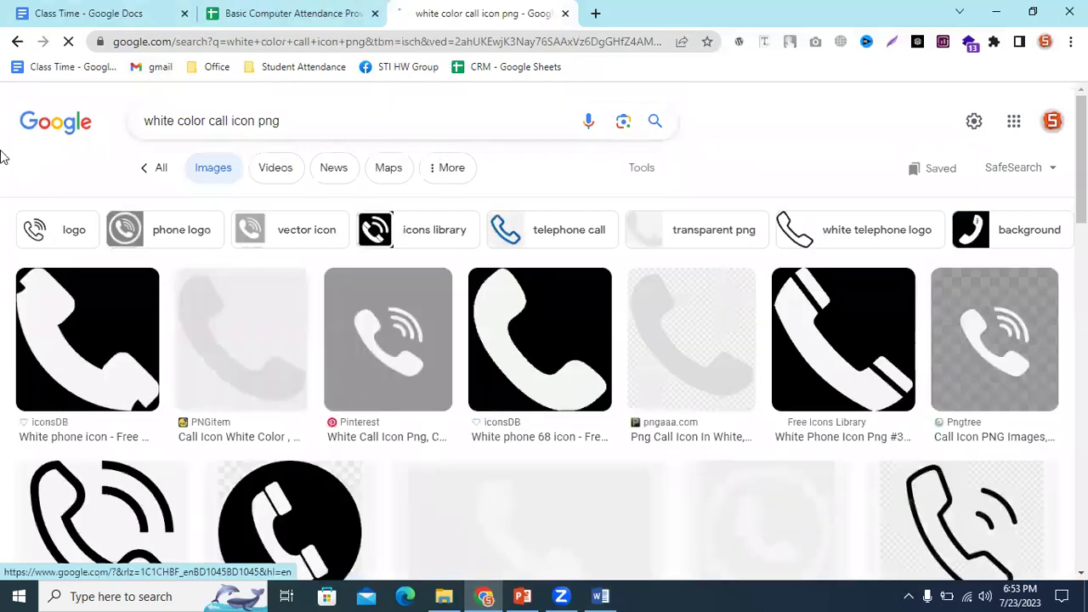
Preview the iconsDB, PNGitem, Pinterest and Free Icons Library white phone icons
left_click(134, 286)
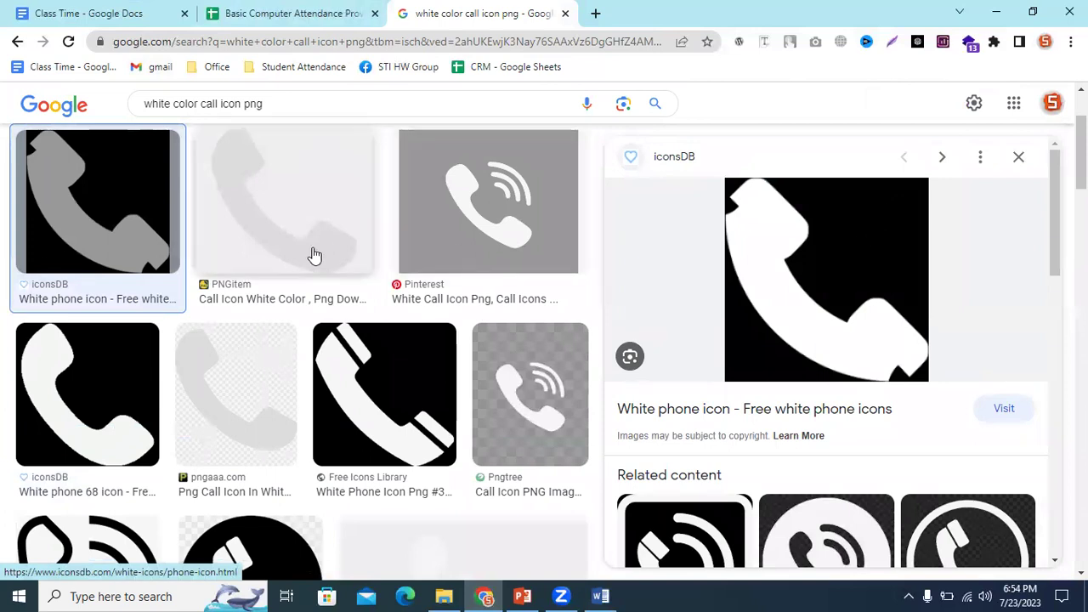
left_click(264, 228)
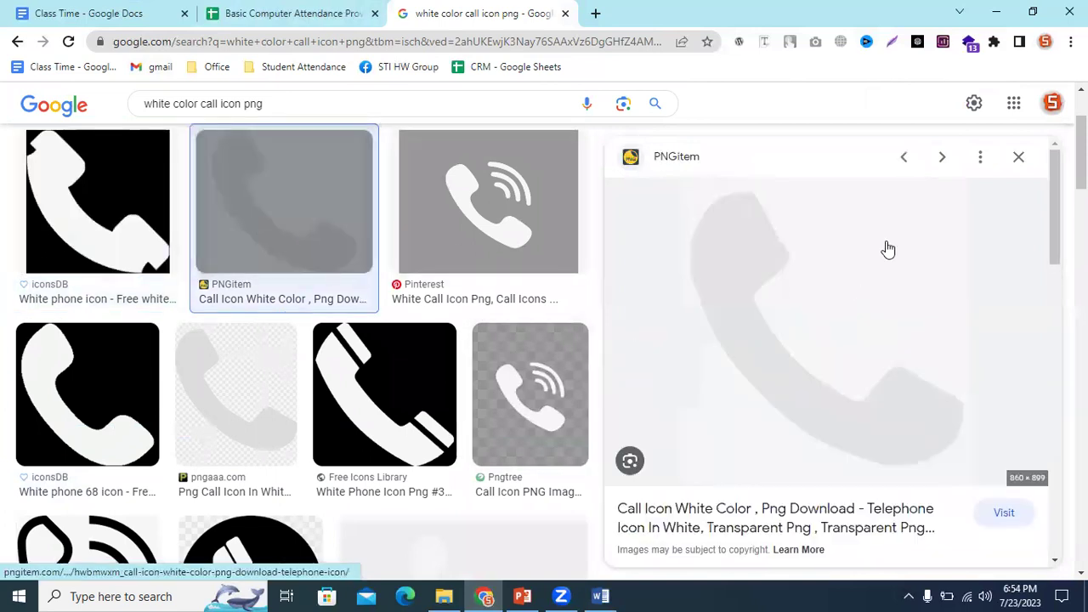
left_click(493, 197)
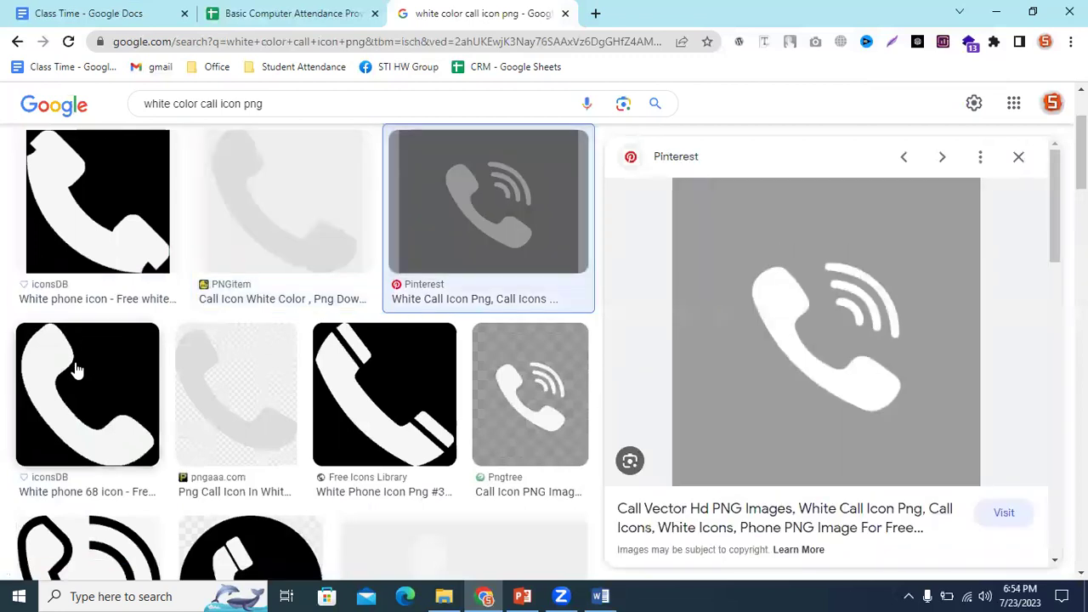
left_click(75, 372)
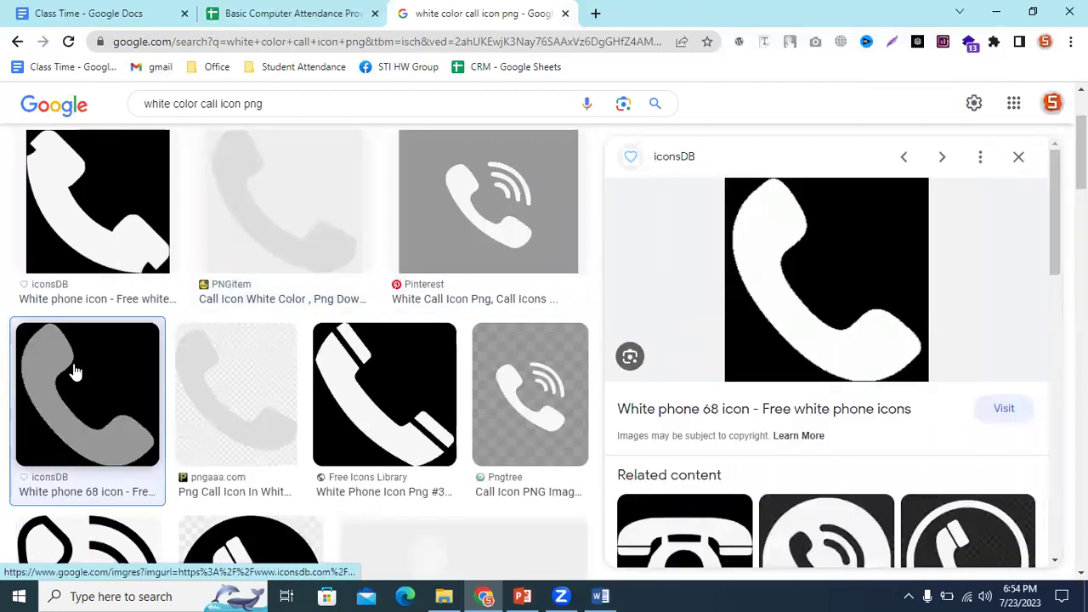
left_click(372, 403)
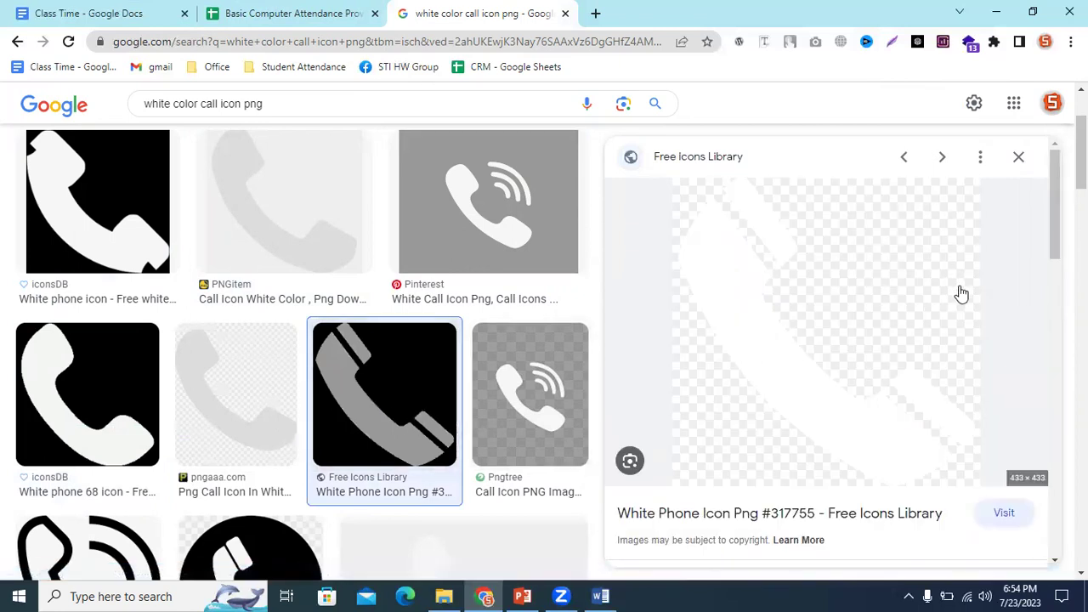
Save the previewed Free Icons Library white phone image into the Downloads folder
right_click(864, 271)
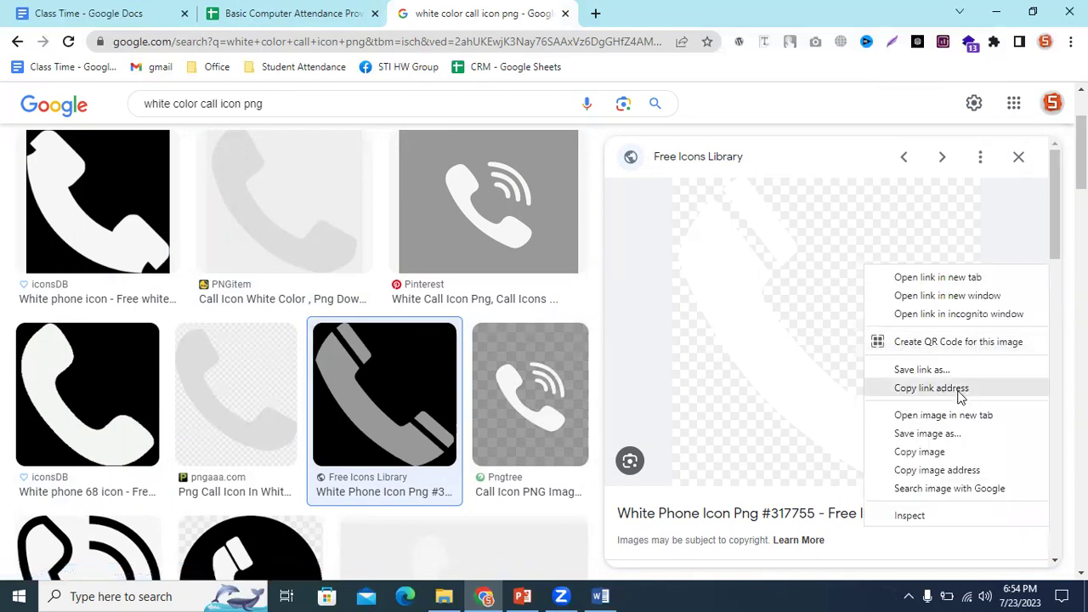
left_click(922, 433)
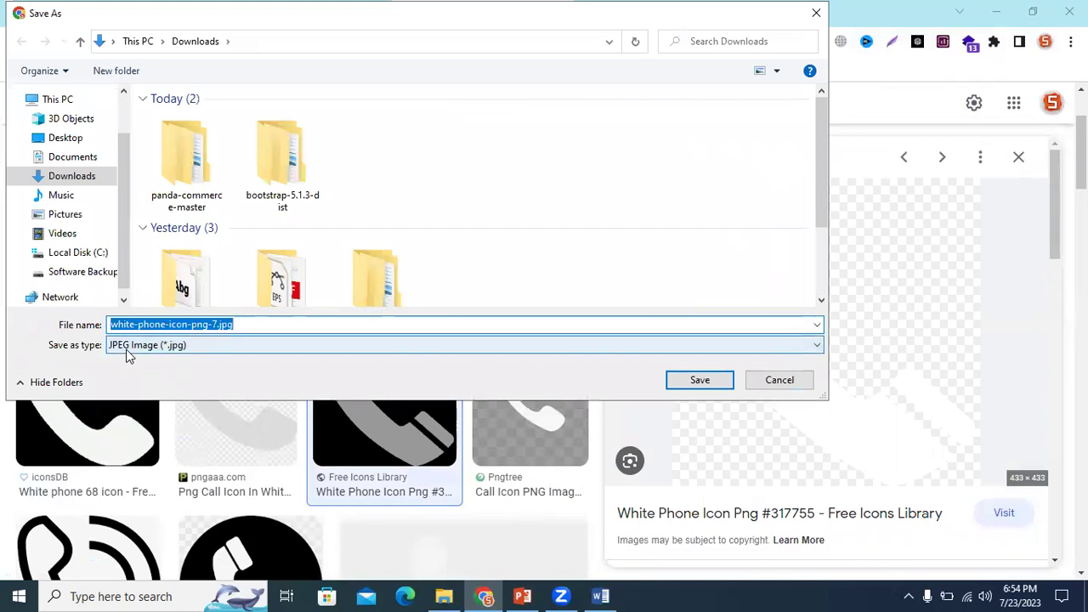
left_click(772, 386)
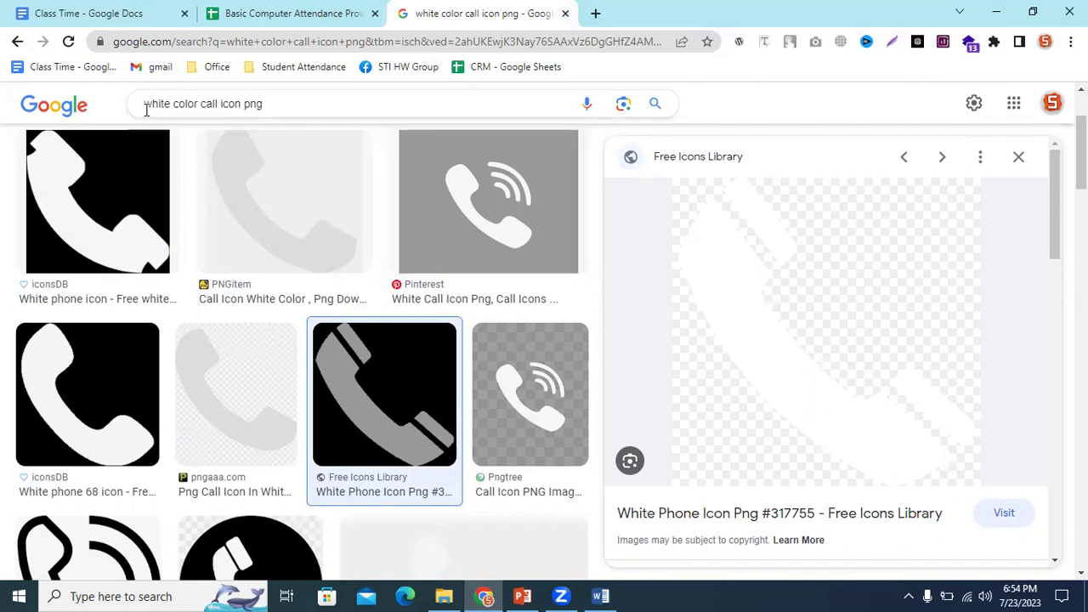
Search for 'red color call icon png' and preview the PNGkey red phone icon
left_click_drag(173, 104, 84, 117)
type("re")
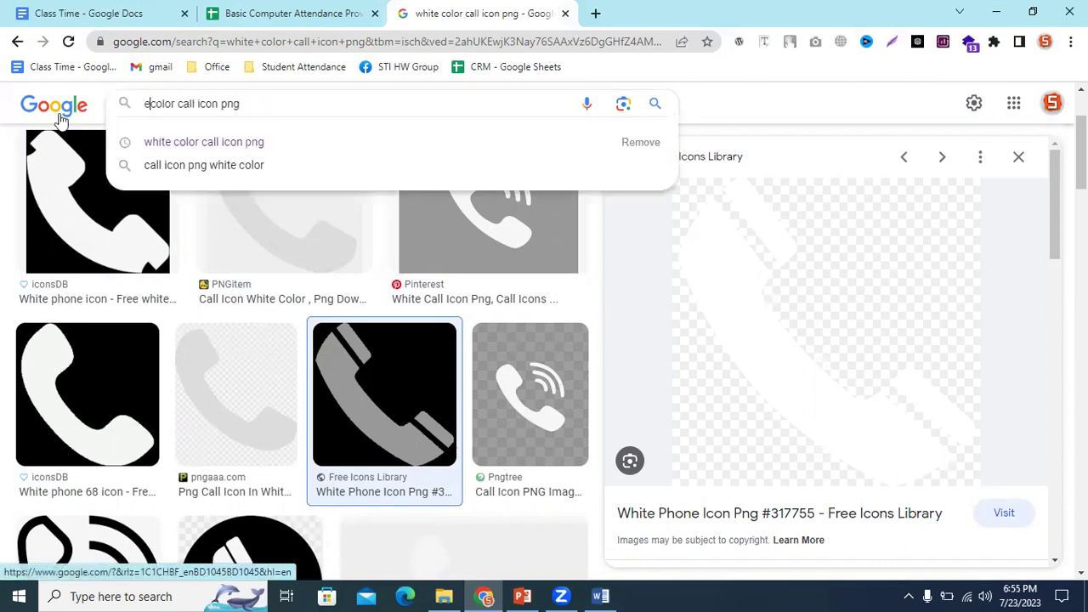
type("d")
key("Return")
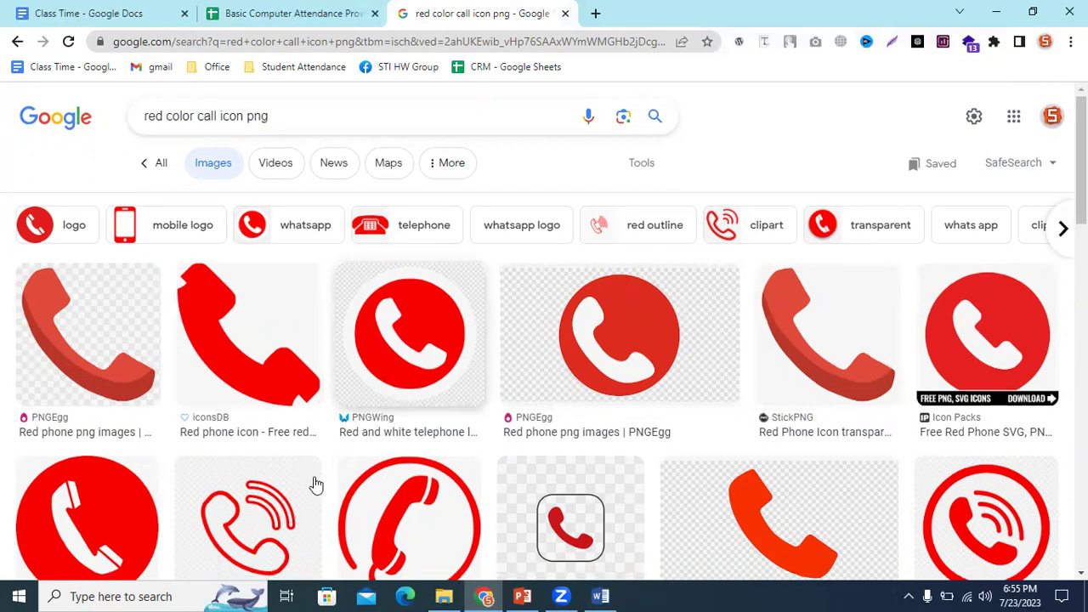
scroll(539, 406, "down", 5)
scroll(539, 416, "down", 3)
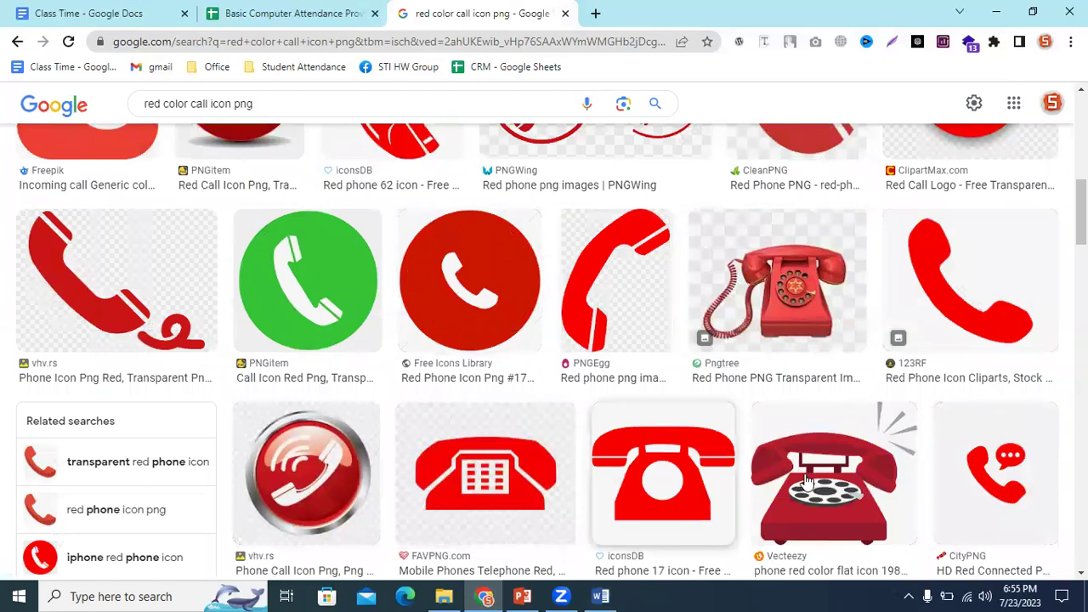
scroll(825, 485, "down", 5)
scroll(828, 485, "down", 3)
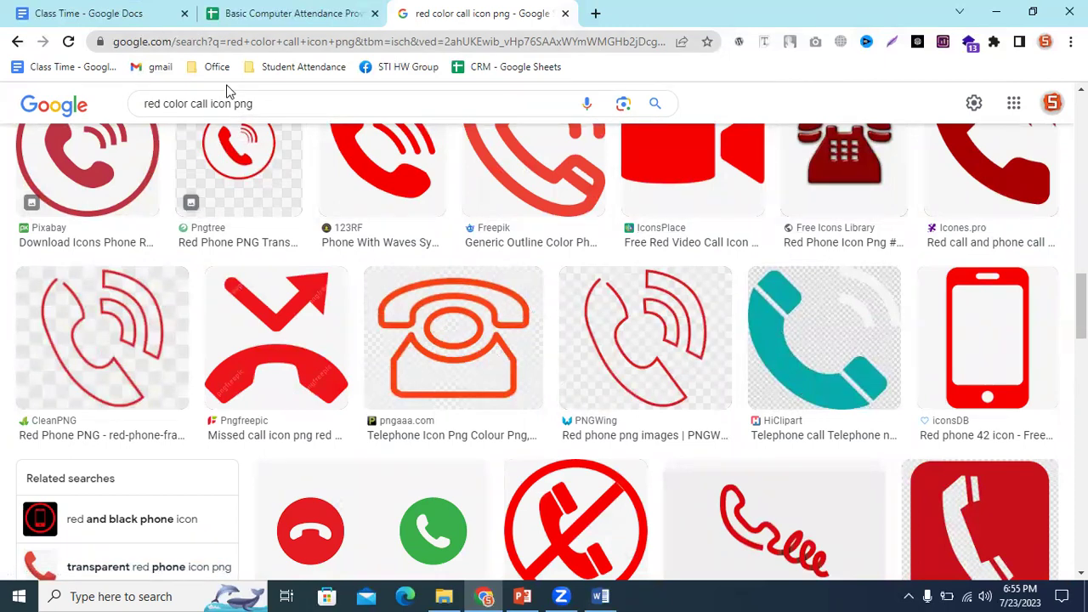
scroll(969, 327, "up", 2)
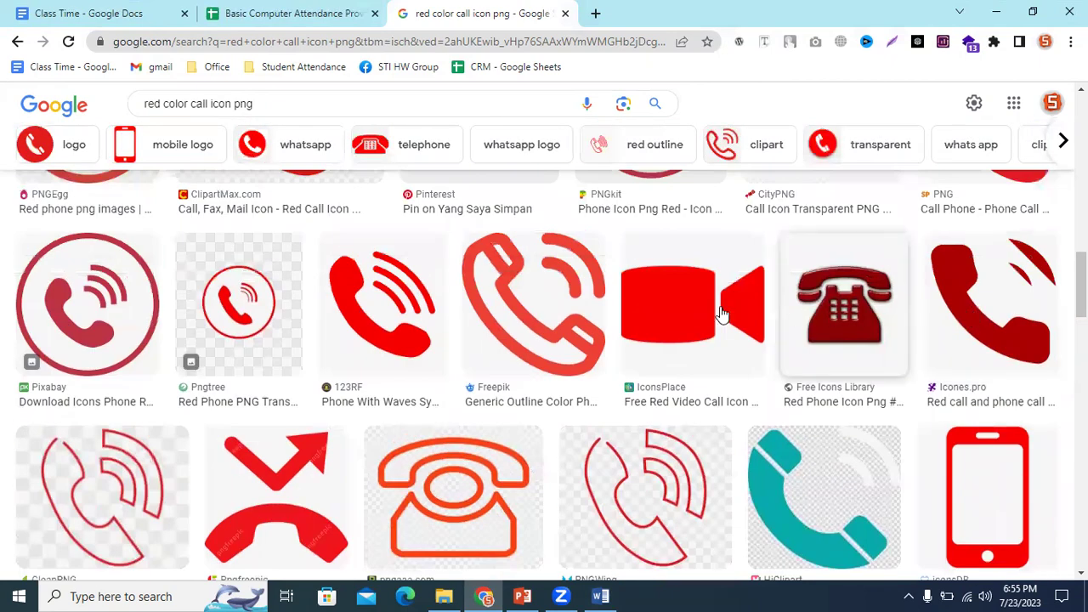
scroll(417, 332, "up", 10)
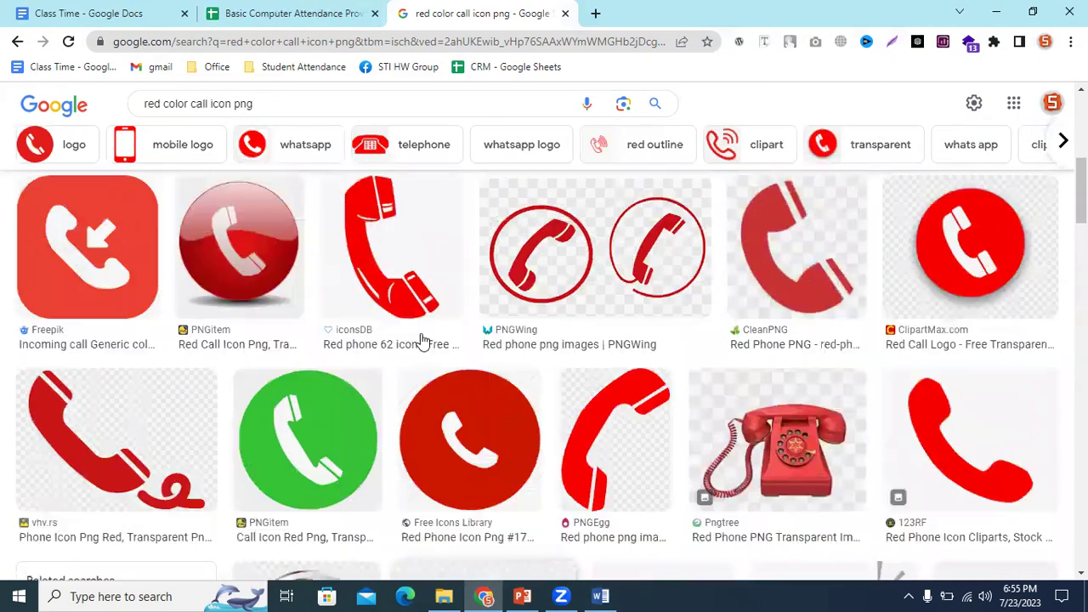
scroll(420, 340, "up", 3)
left_click(116, 304)
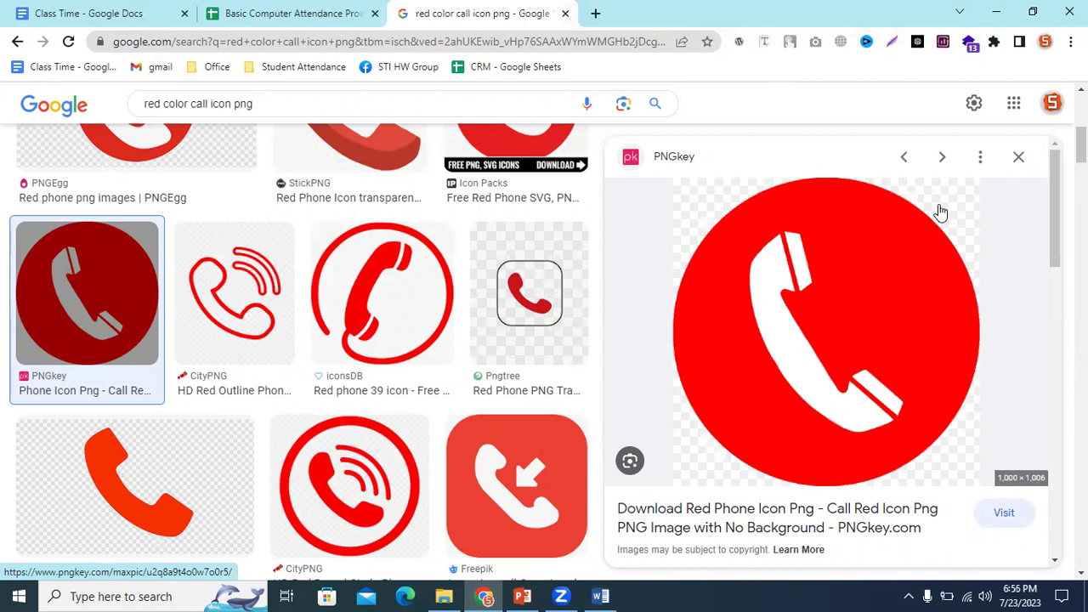
Bring up Data Entry 202192 and select its Table, Invoice, Letterhead and CV Design boxes
left_click(603, 596)
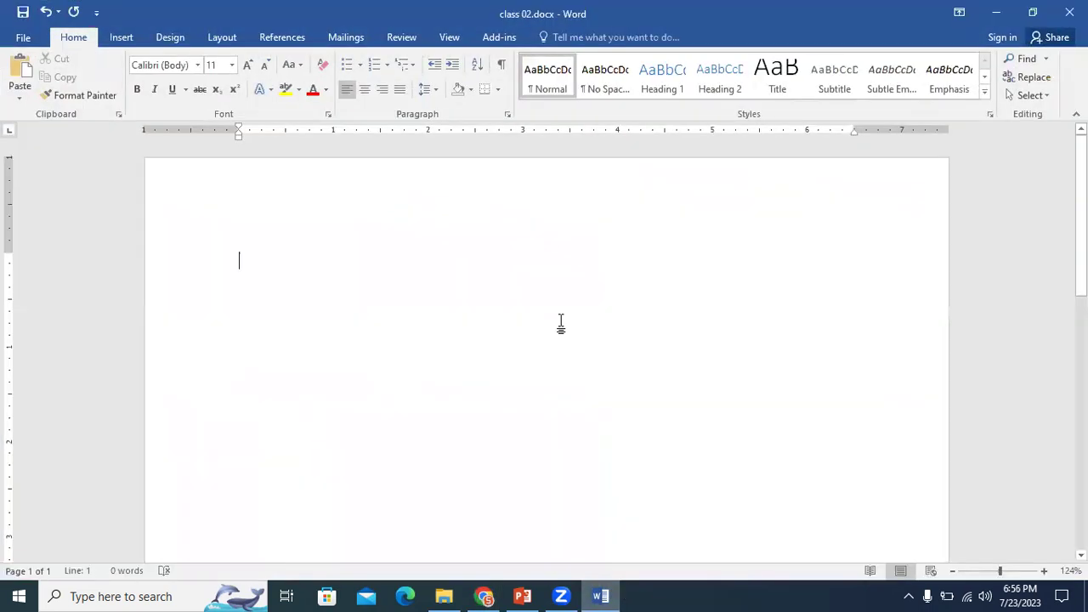
left_click(522, 596)
left_click_drag(407, 358, 443, 376)
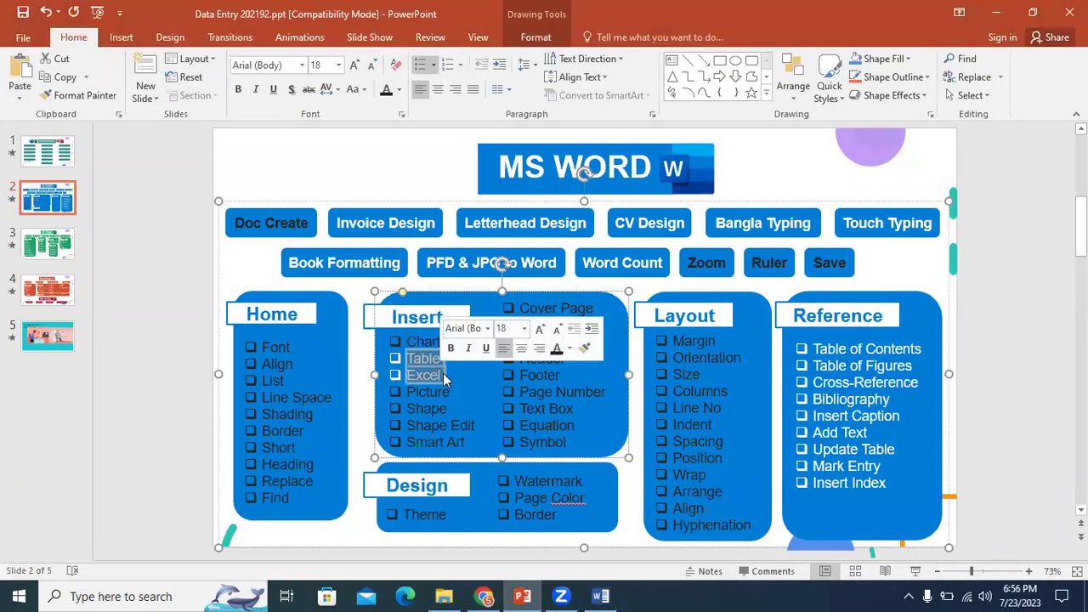
left_click(390, 223)
left_click(534, 222)
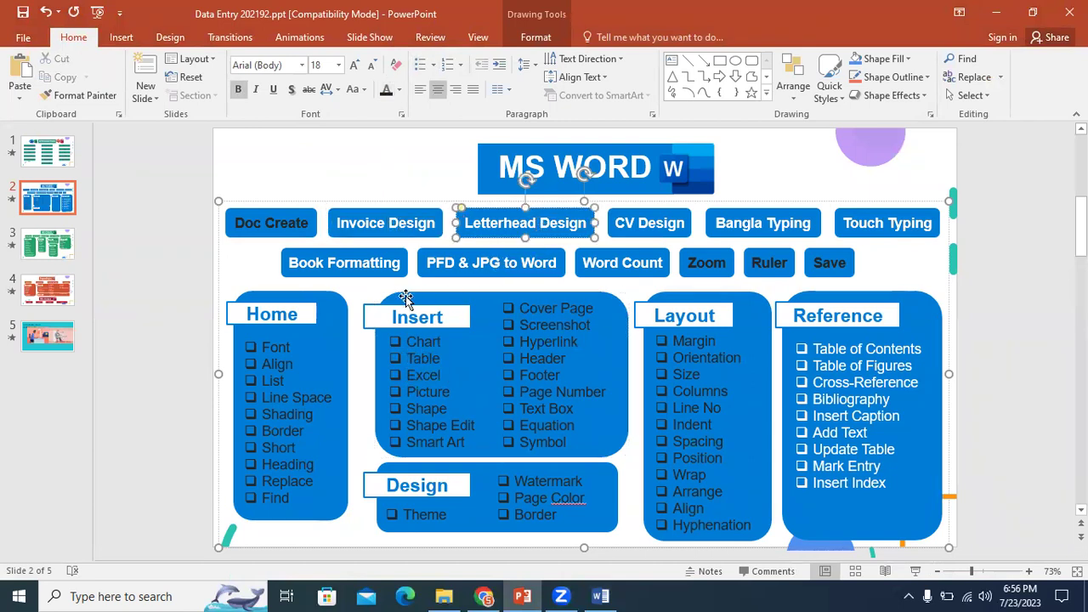
left_click(399, 226)
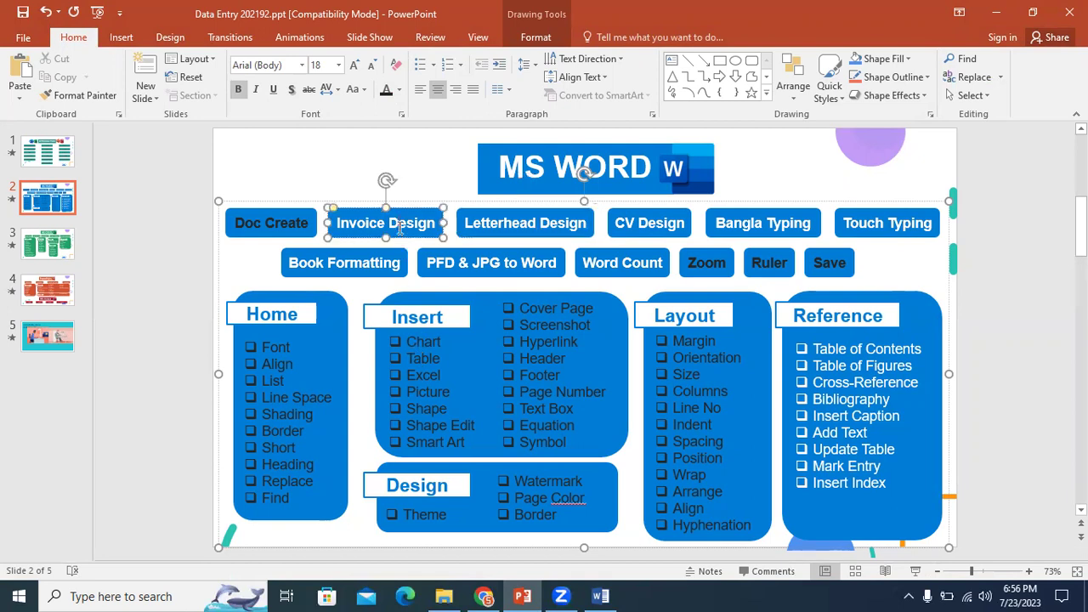
left_click(660, 222)
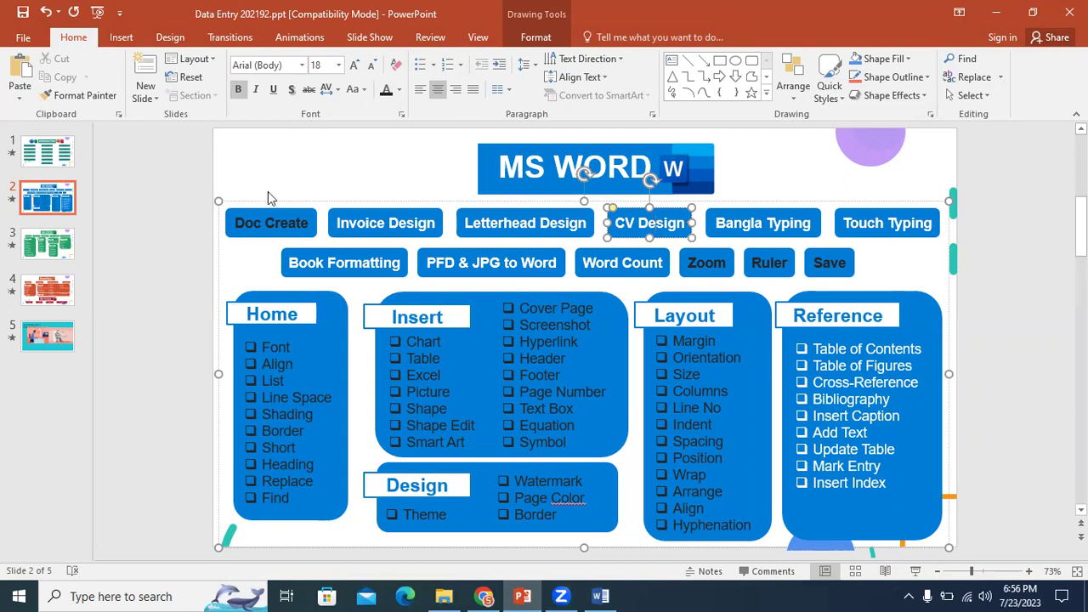
Reselect the Invoice and Letterhead Design boxes, then save despite compatibility warnings
left_click(334, 222)
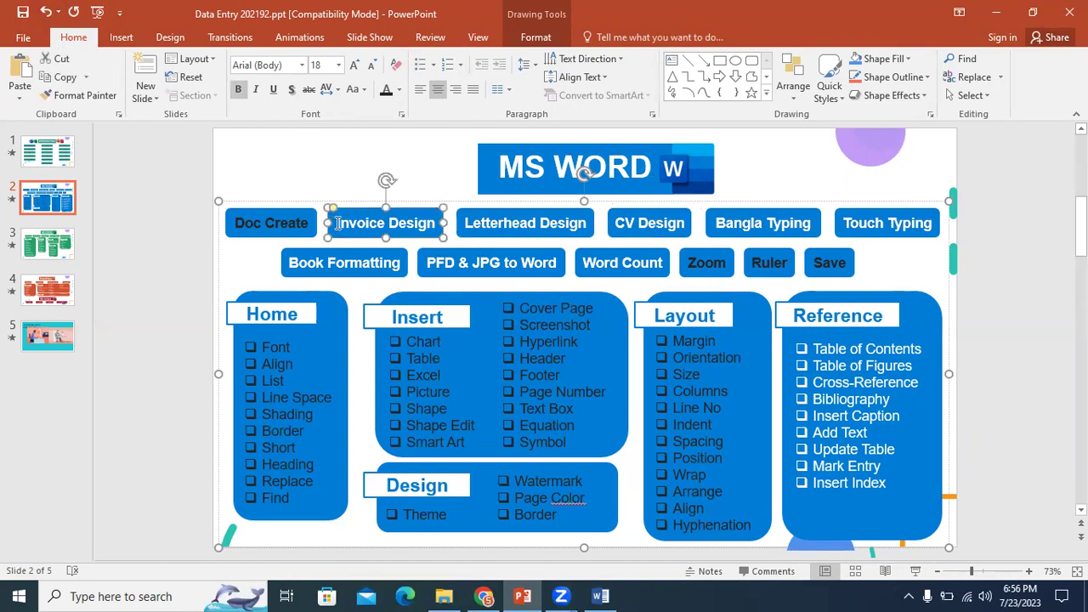
left_click_drag(333, 222, 629, 229)
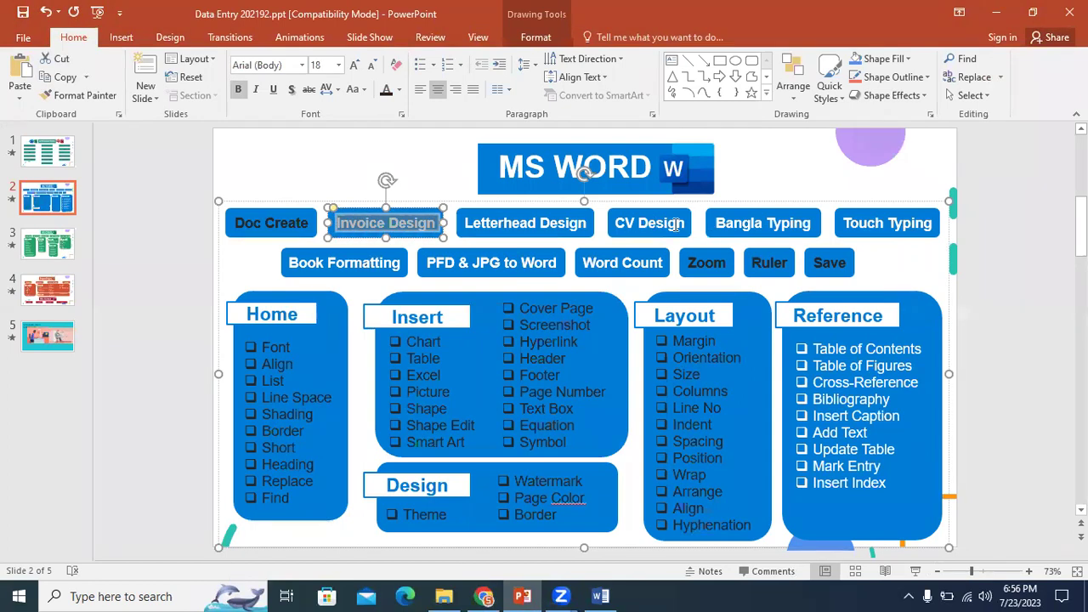
left_click(526, 222, "shift")
left_click(324, 182)
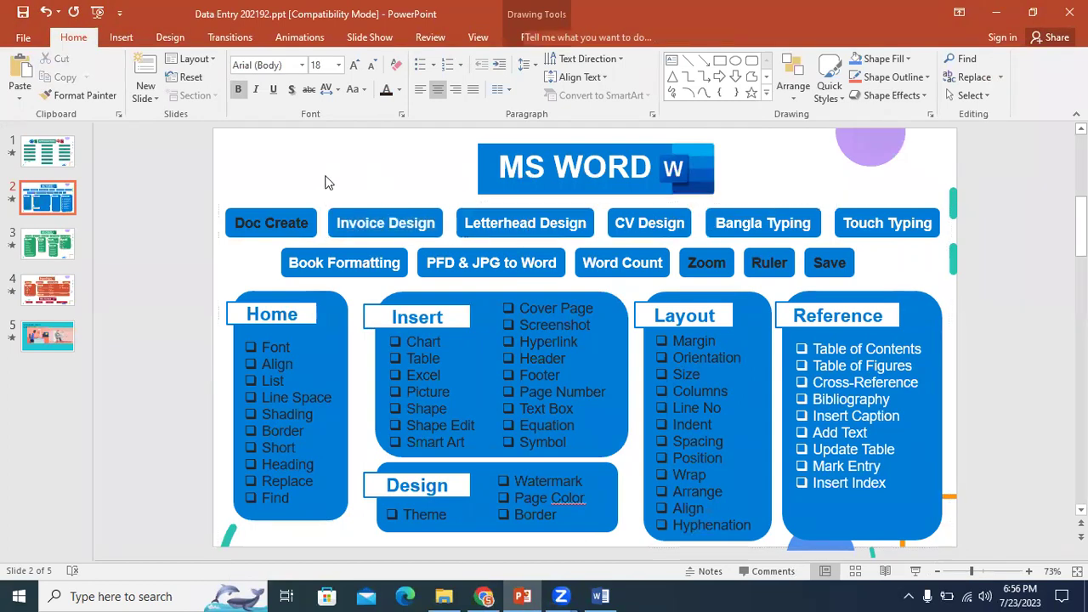
left_click(23, 12)
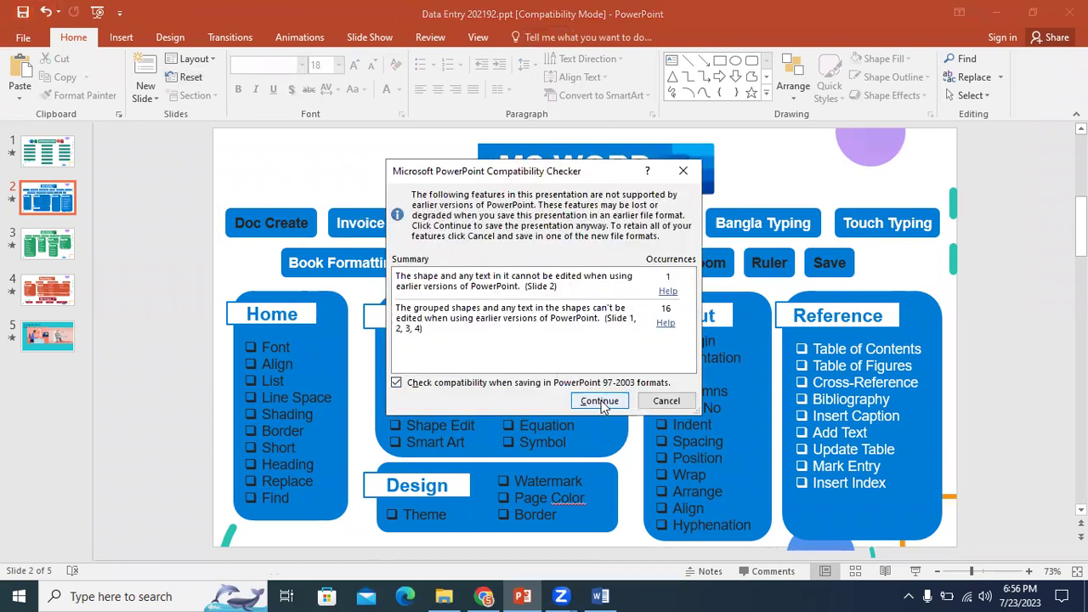
left_click(600, 400)
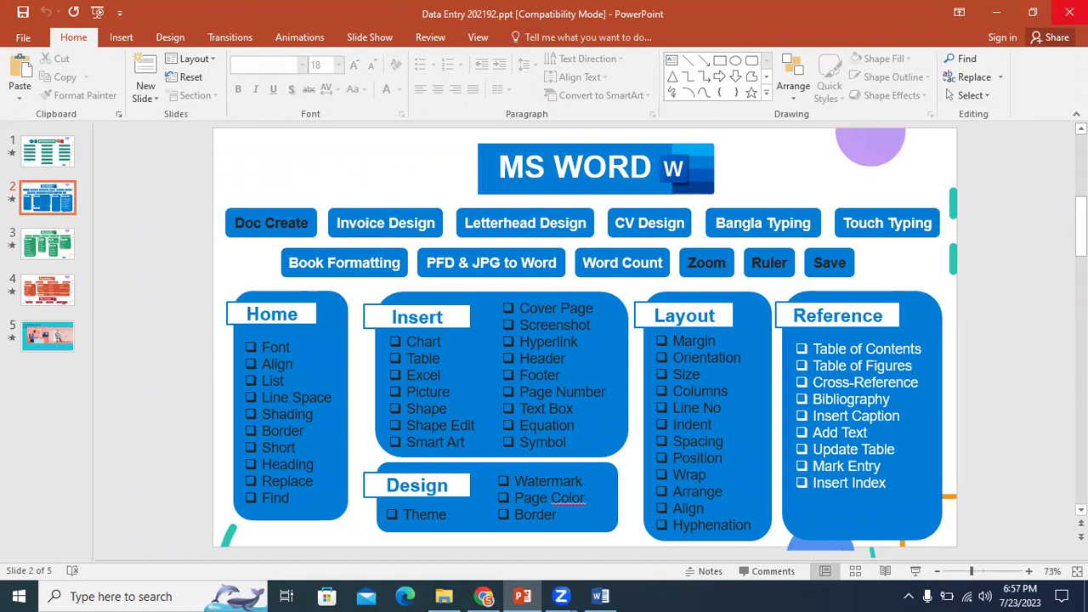
Close PowerPoint, then close class 02.docx with Don't Save
left_click(1070, 12)
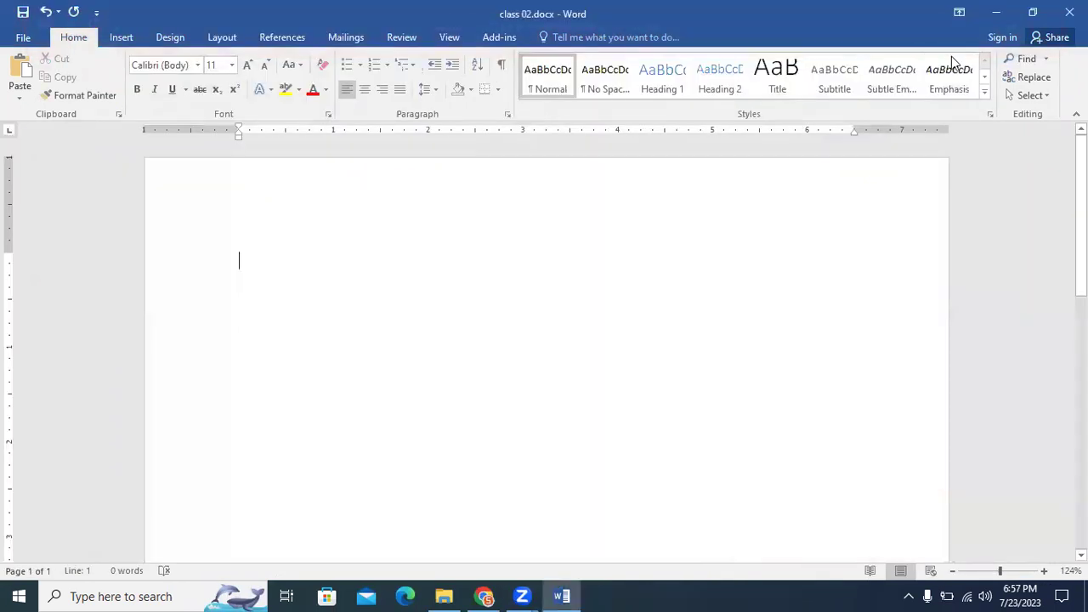
left_click(1069, 12)
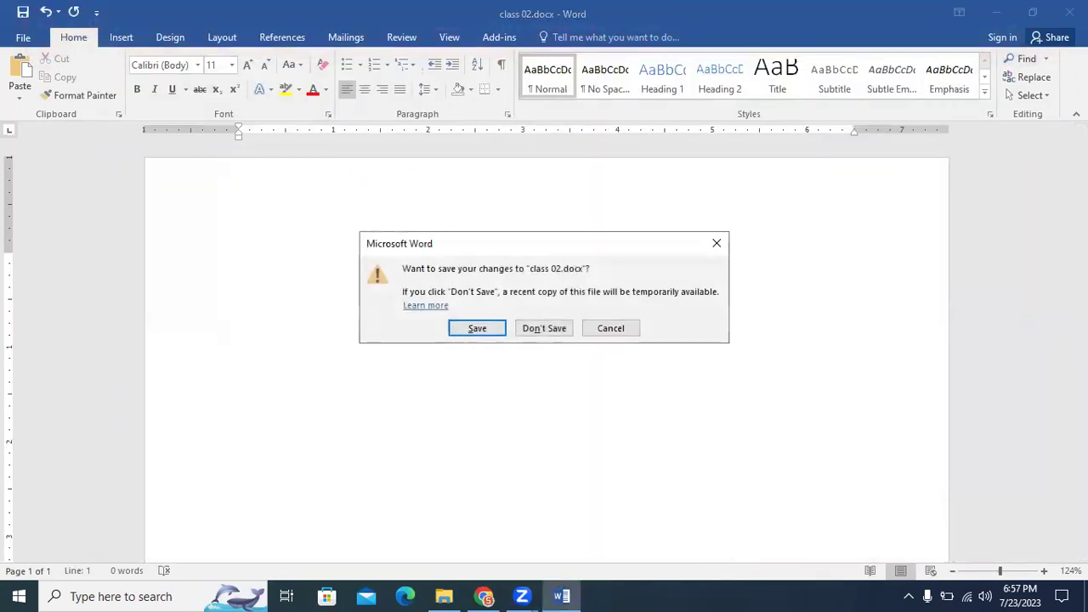
left_click(545, 329)
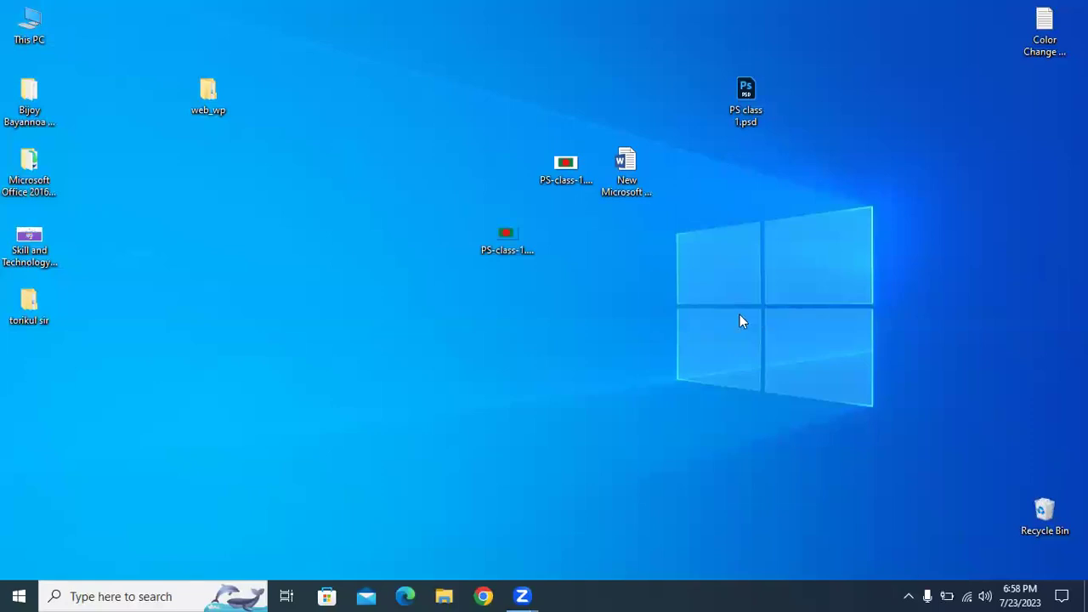
Refresh the Windows desktop three times from its context menu
right_click(648, 243)
left_click(706, 291)
right_click(749, 274)
left_click(833, 321)
right_click(825, 309)
left_click(891, 349)
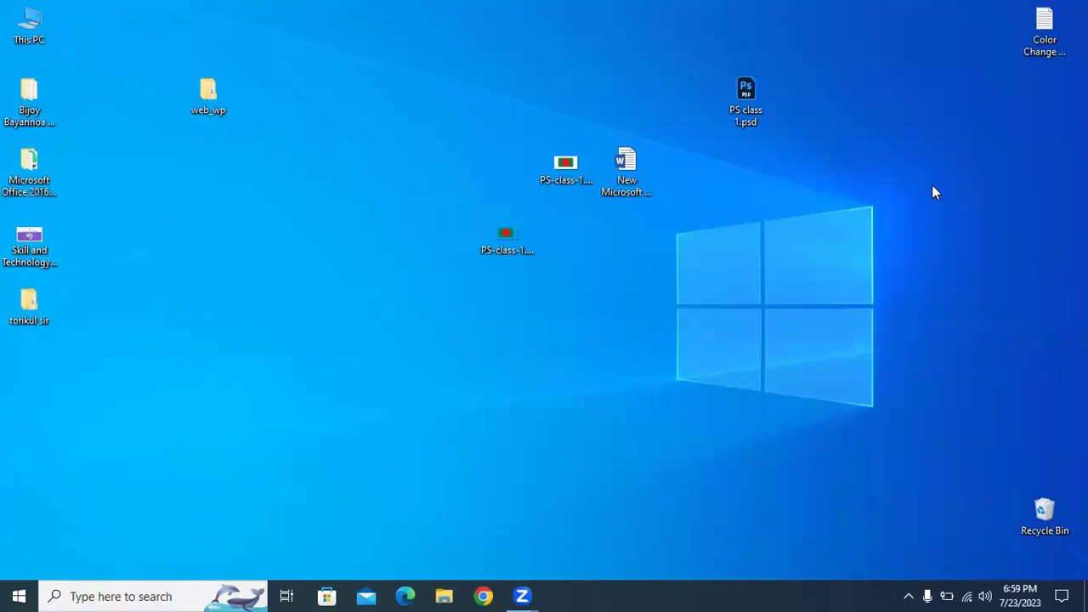